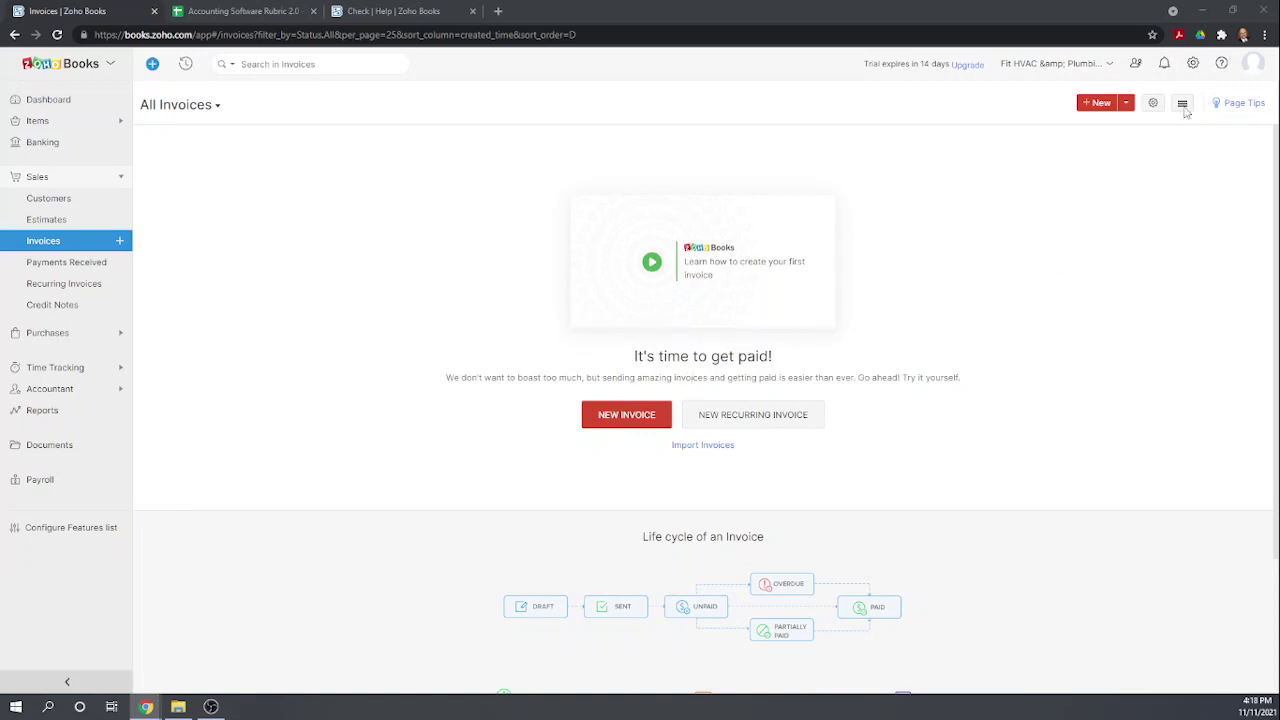
# - Check the sales tax rates in the settings and open the gallery for a new invoice template
pyautogui.click(1193, 64)
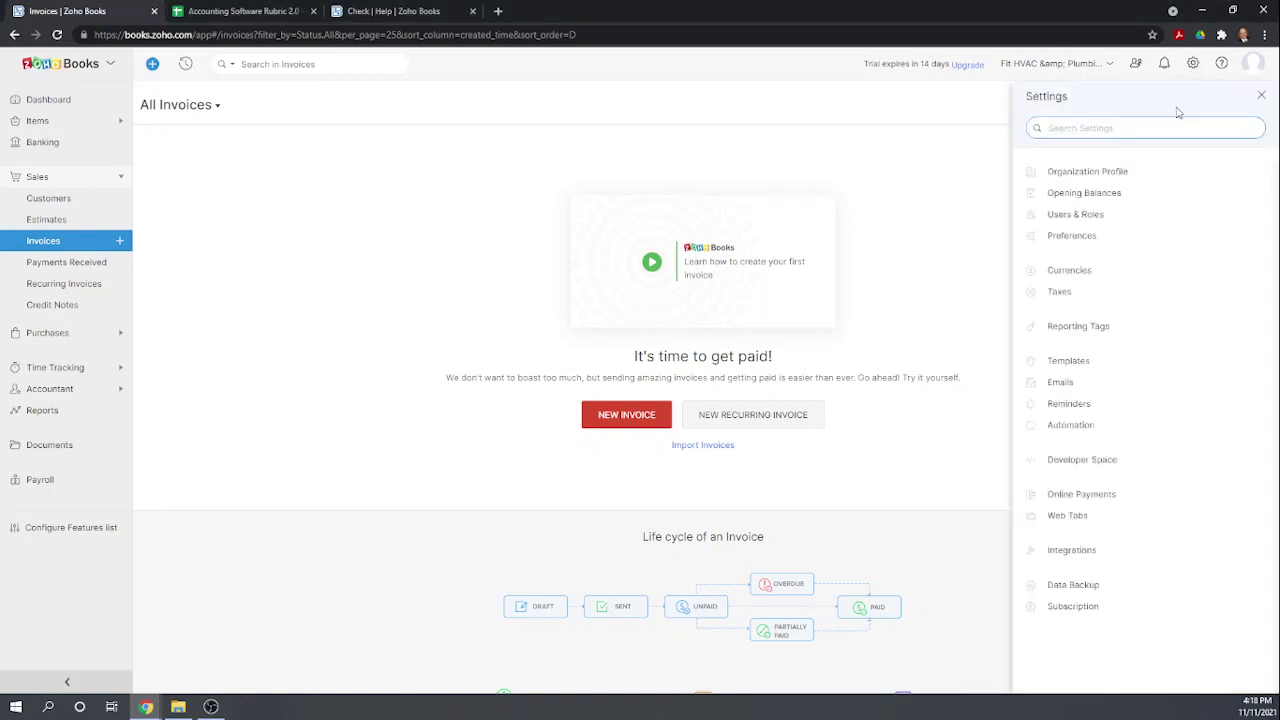
pyautogui.click(1076, 294)
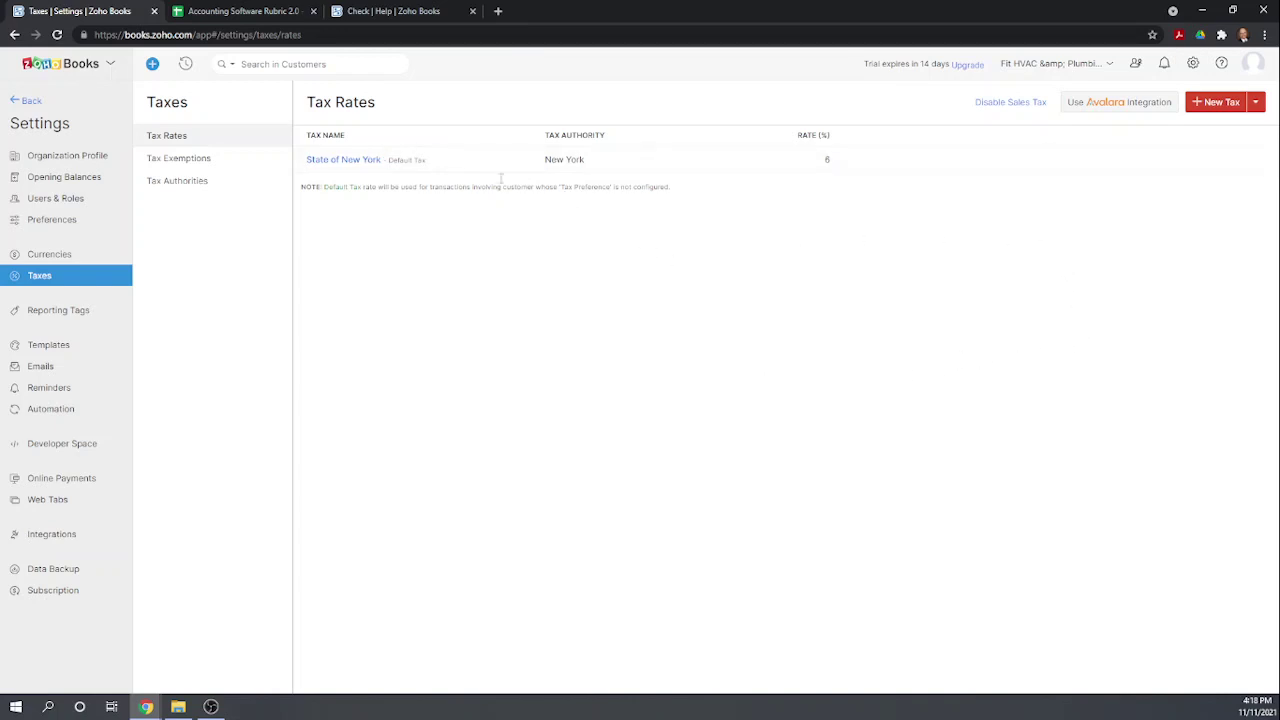
pyautogui.click(56, 352)
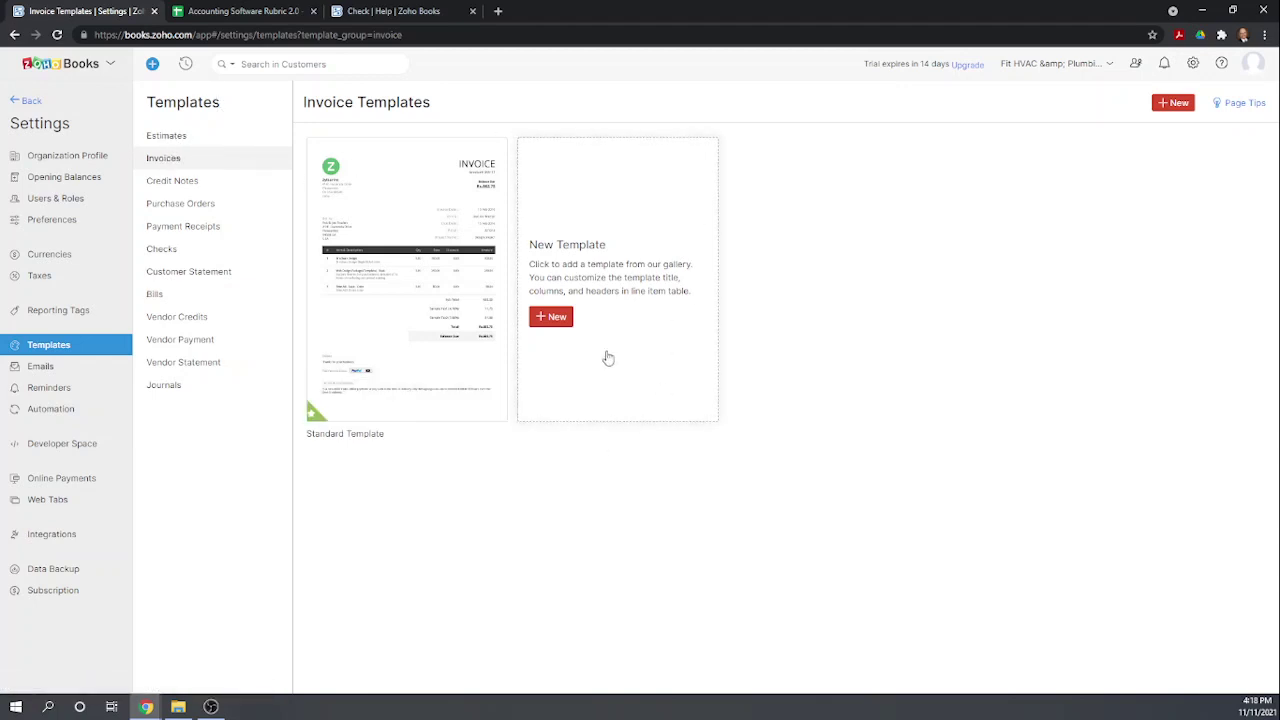
pyautogui.click(565, 329)
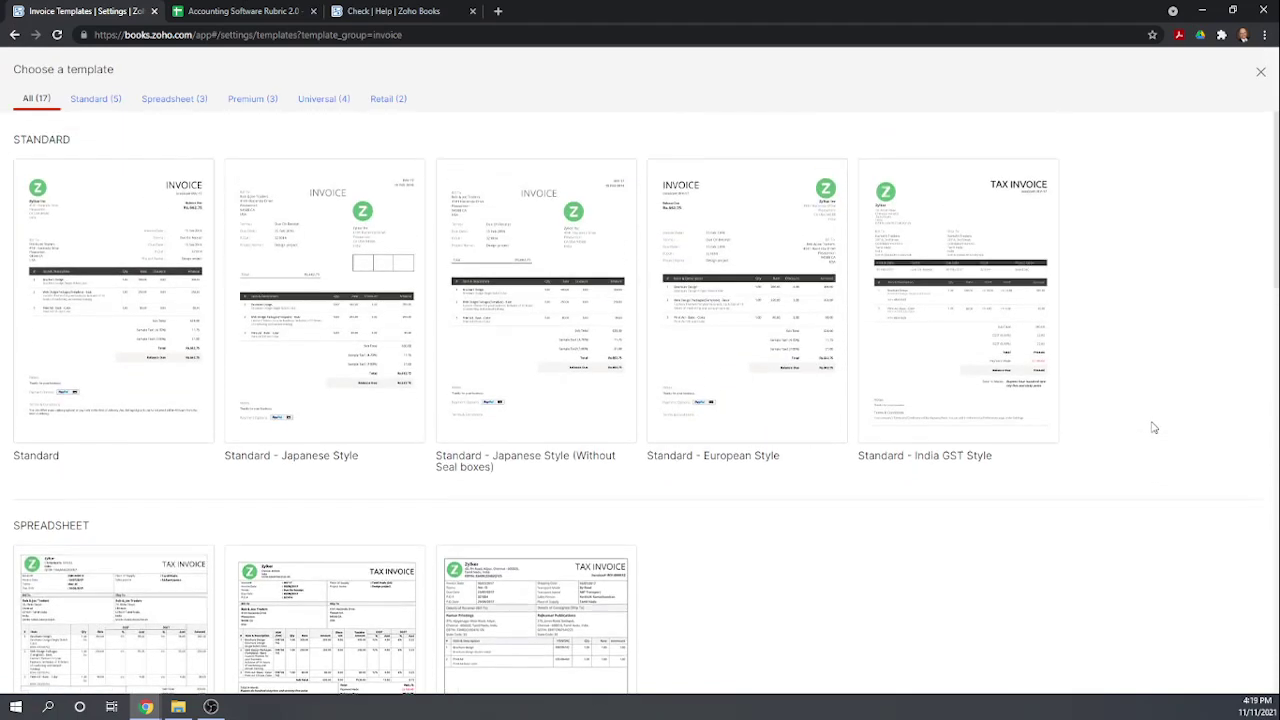
# - Examine the available invoice template designs, from the Standard group through to the Retail group
pyautogui.scroll(-2, 1152, 430)
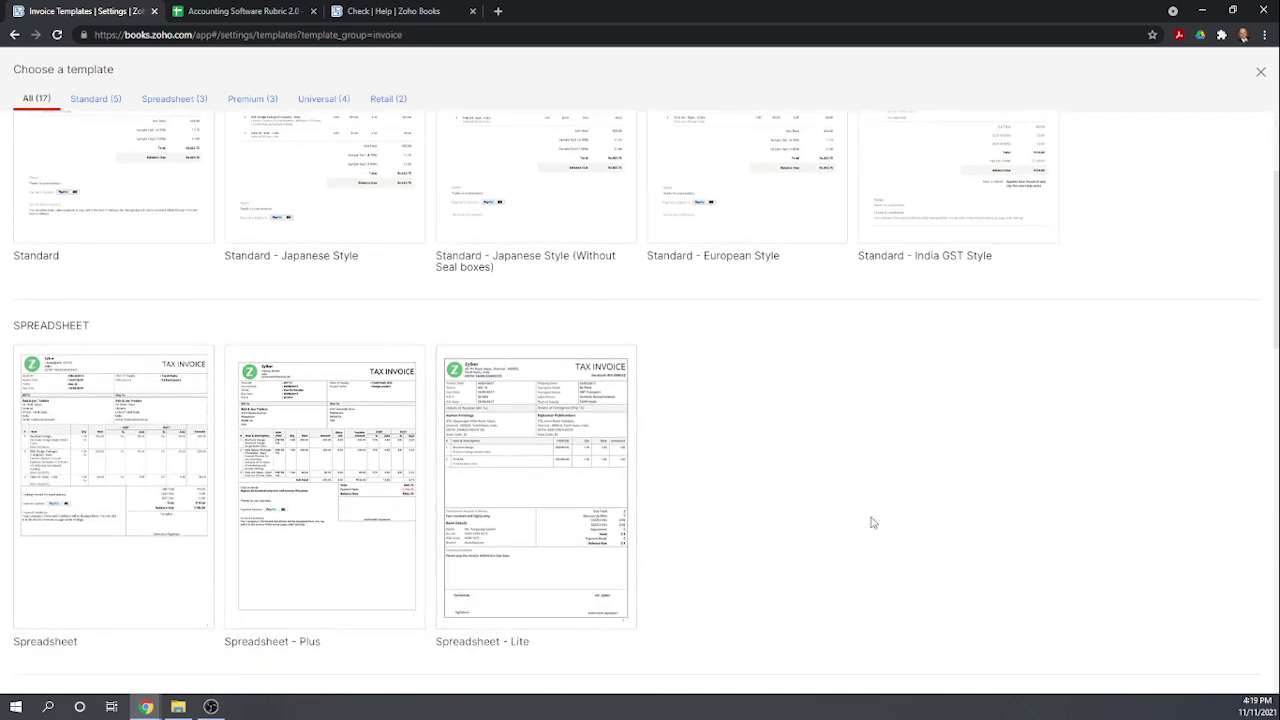
pyautogui.scroll(-2, 900, 515)
pyautogui.scroll(-3, 926, 511)
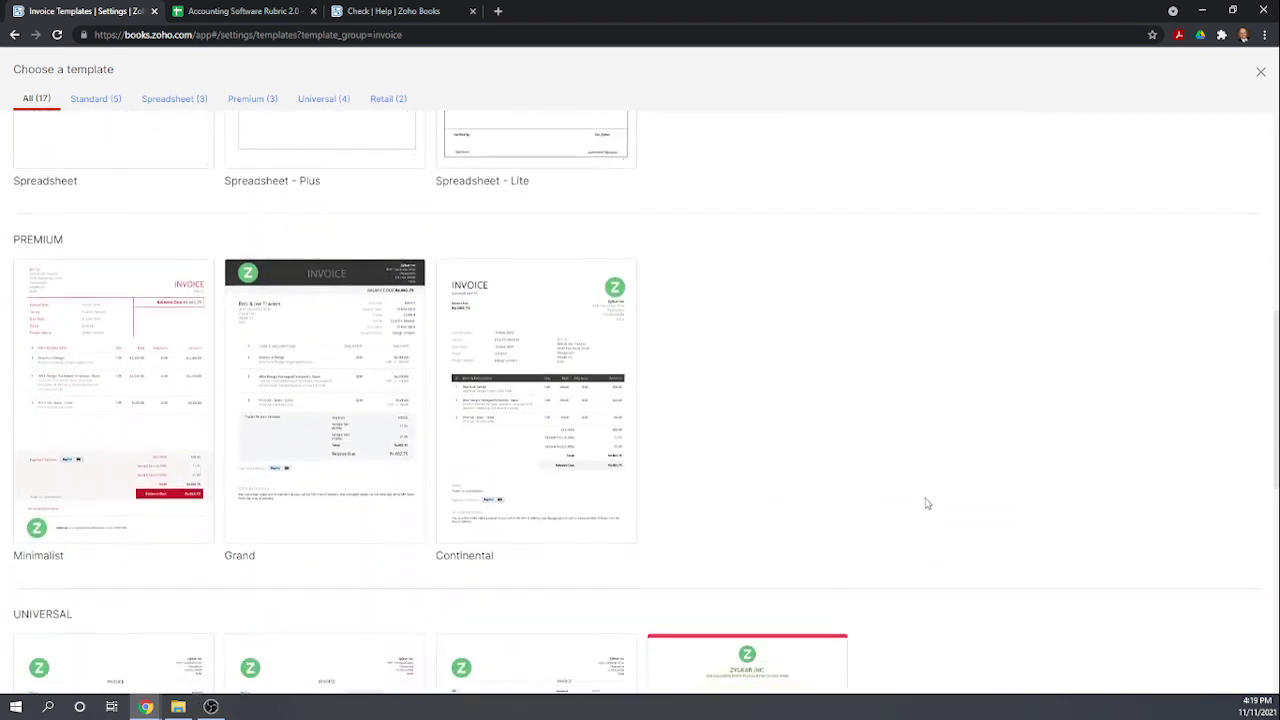
pyautogui.scroll(-1, 926, 503)
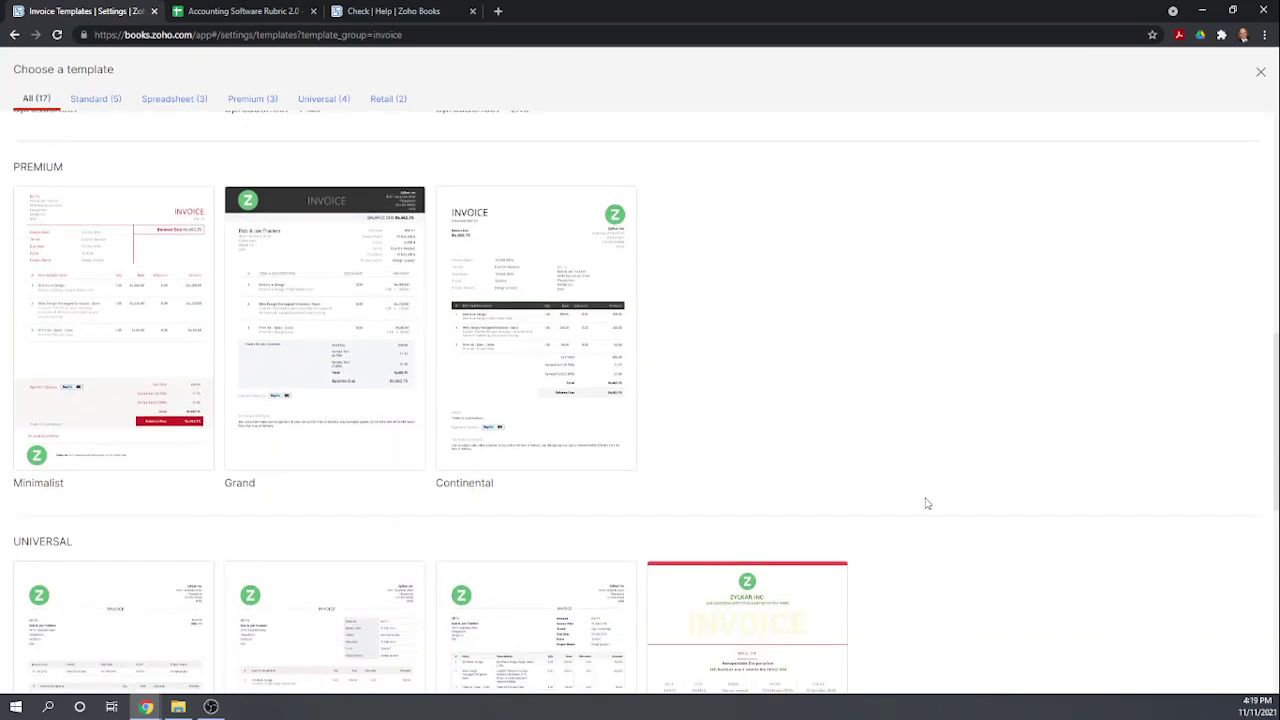
pyautogui.scroll(-5, 926, 504)
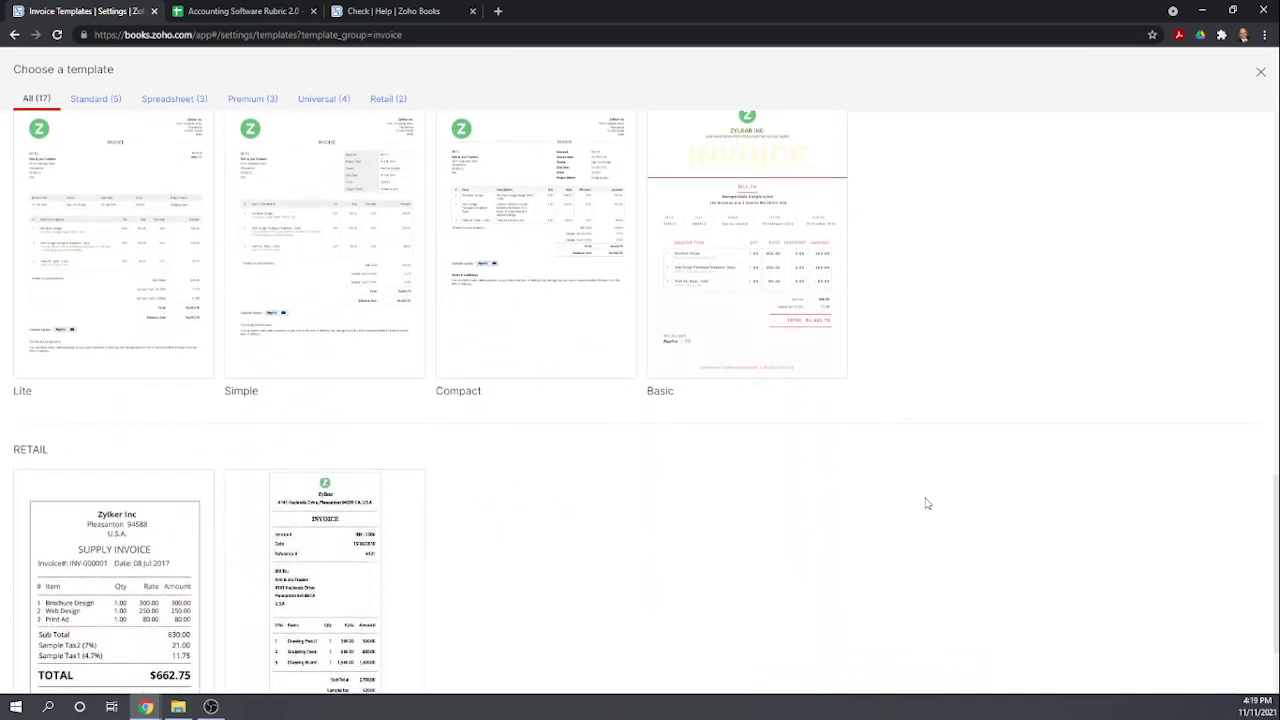
pyautogui.scroll(-2, 926, 503)
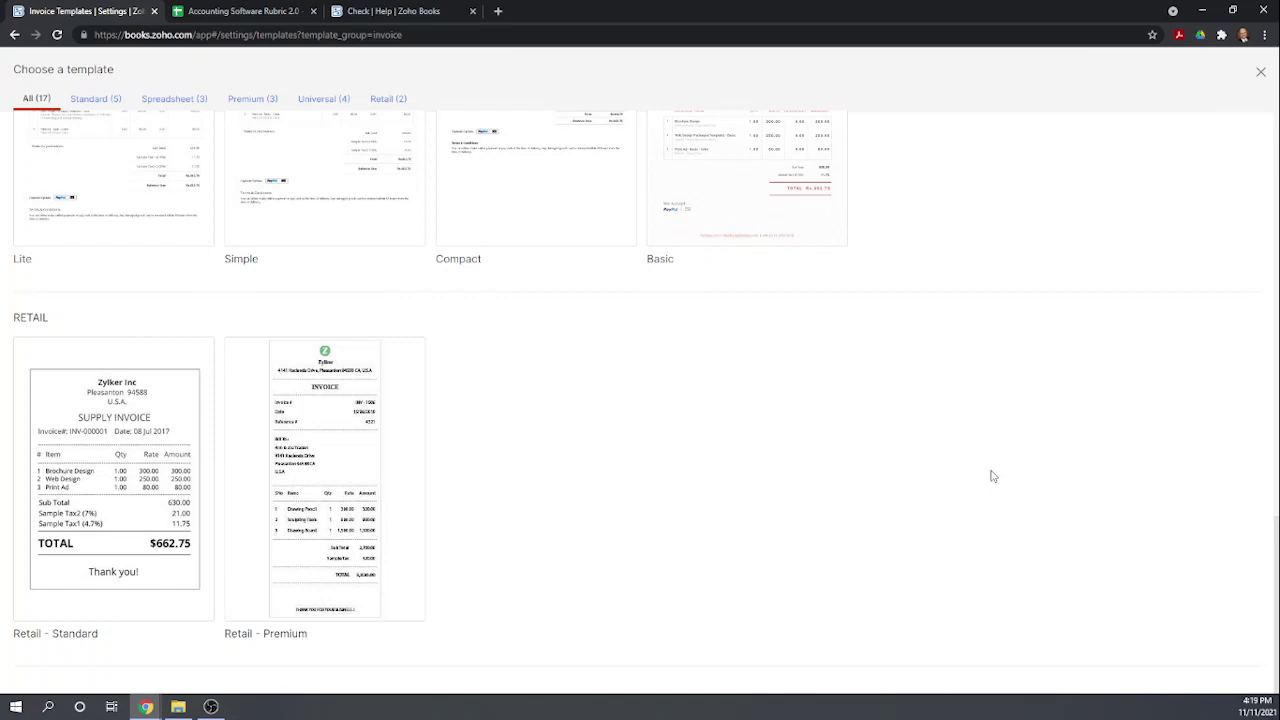
pyautogui.scroll(3, 992, 476)
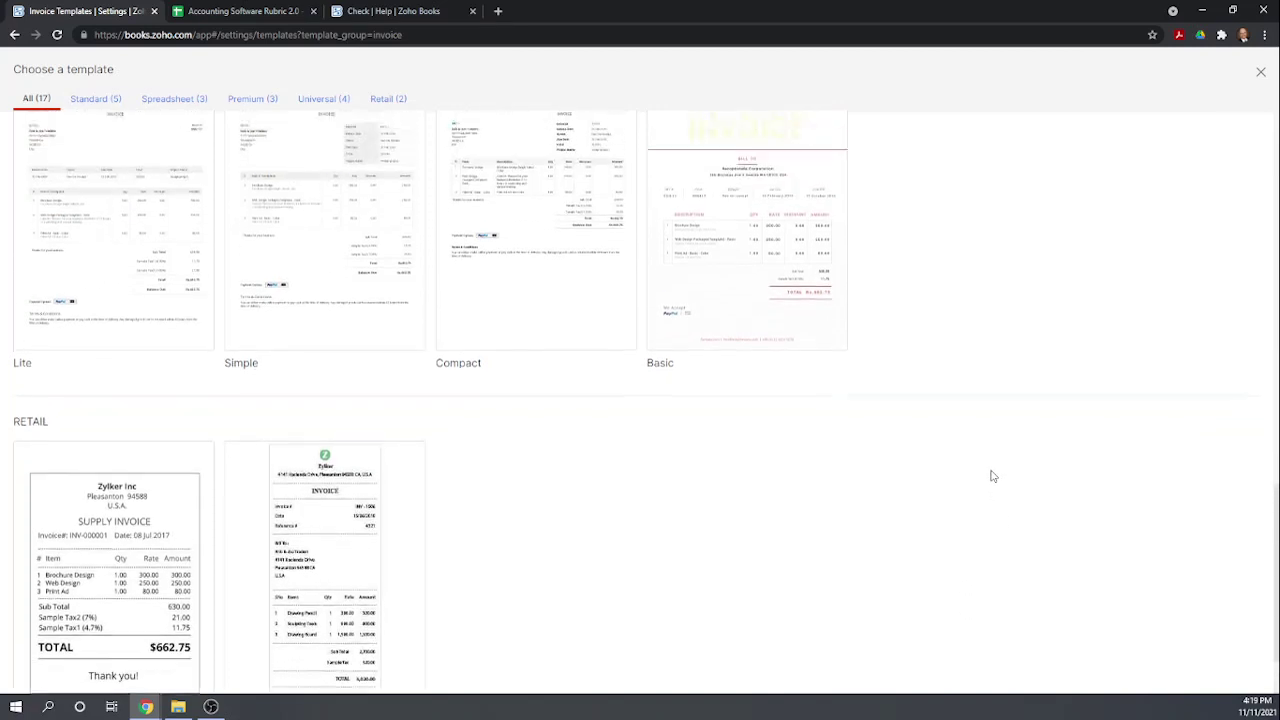
pyautogui.scroll(2, 993, 475)
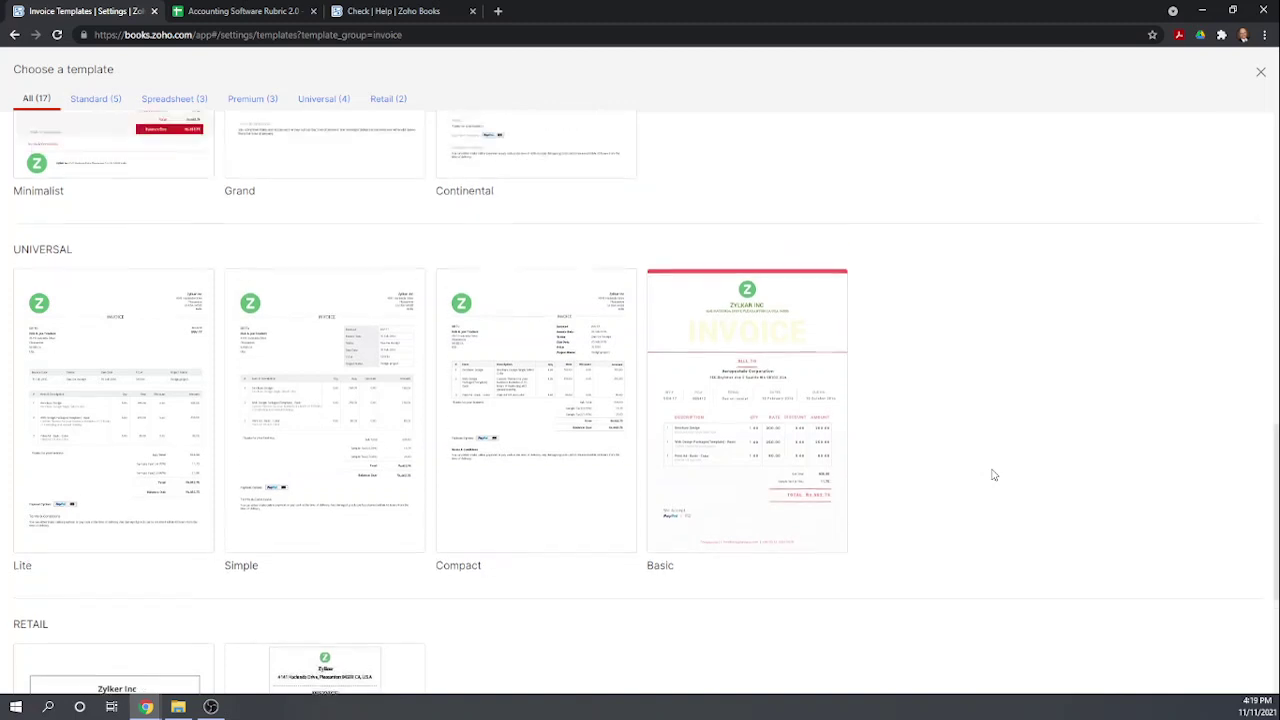
pyautogui.scroll(2, 993, 475)
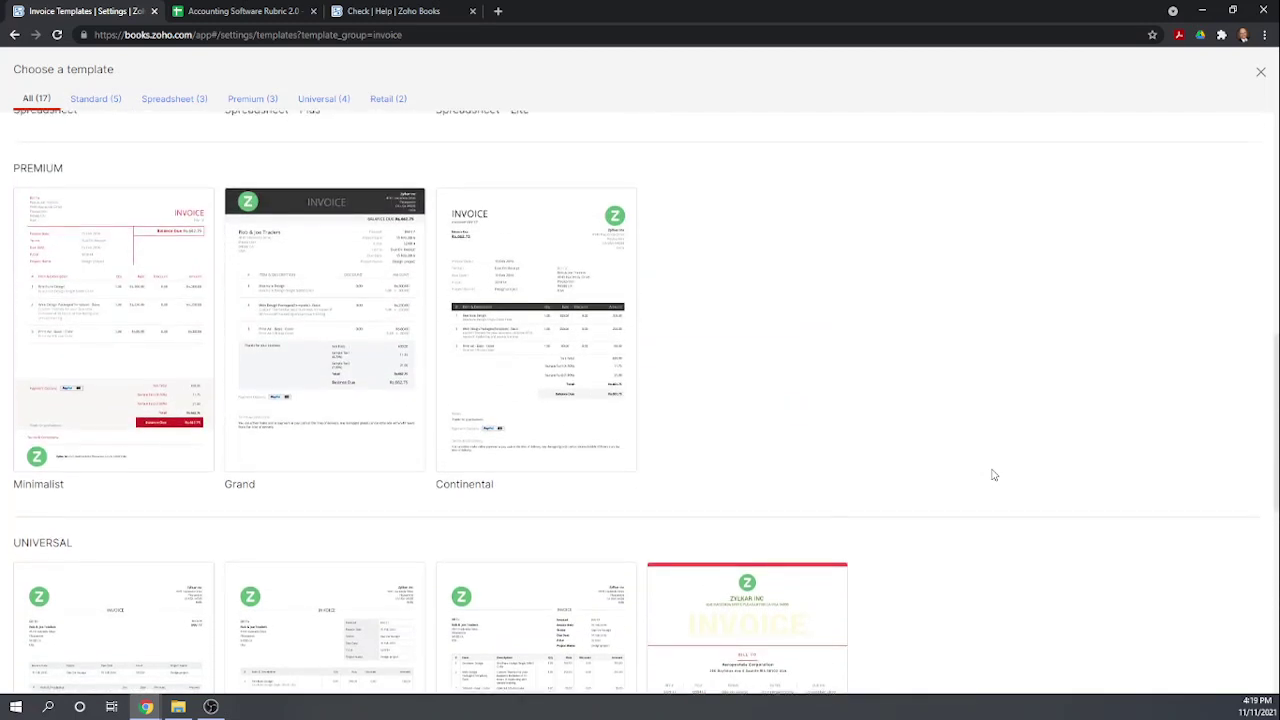
pyautogui.scroll(10, 995, 475)
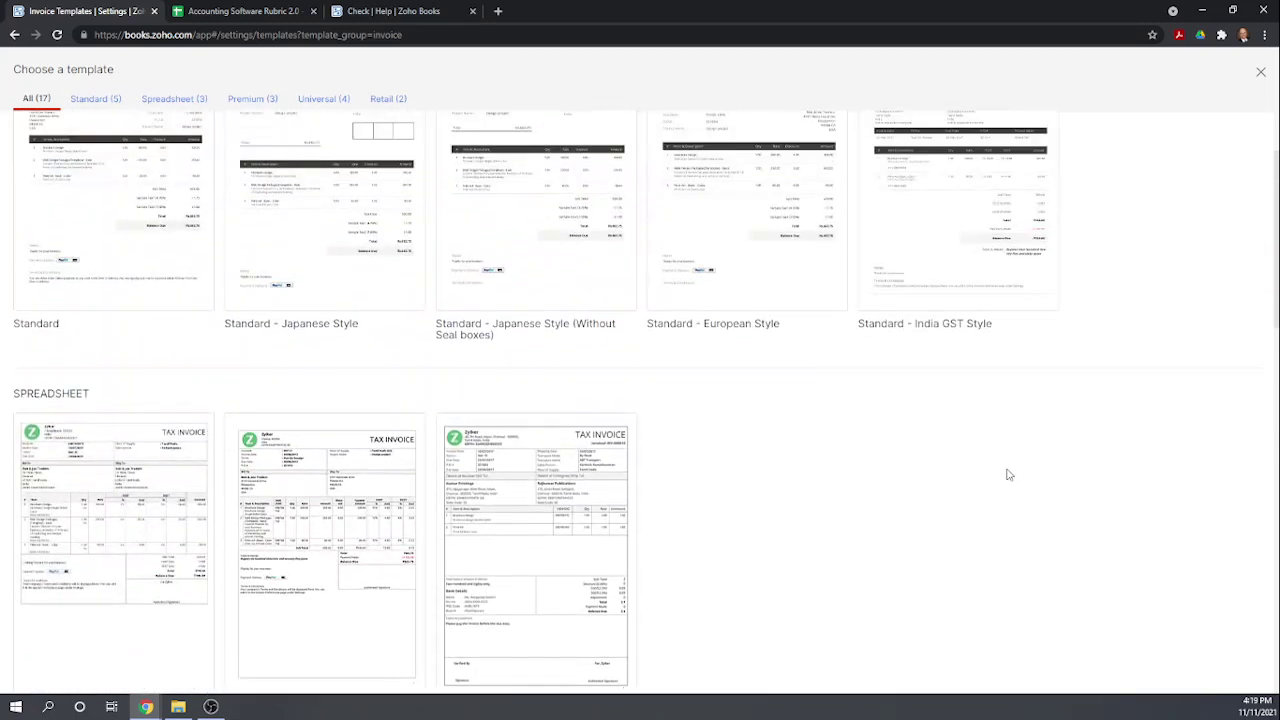
pyautogui.scroll(2, 1008, 475)
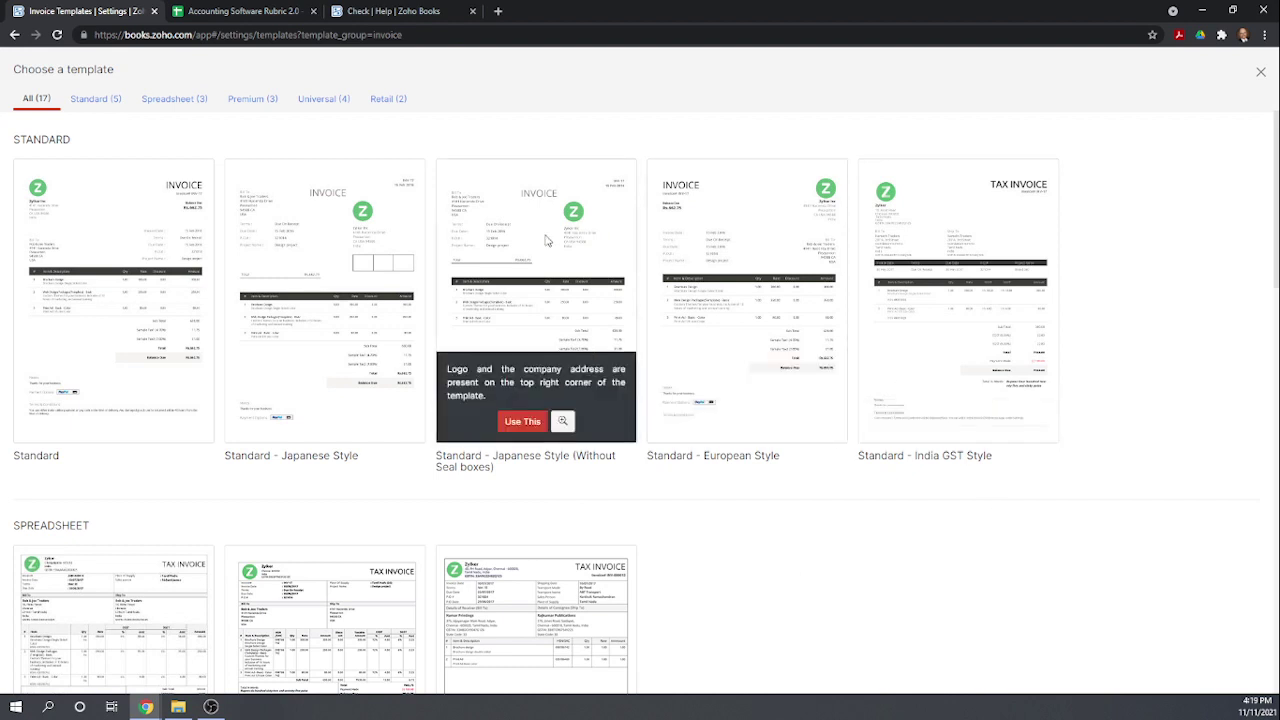
# - Create a new invoice template from the Premium design Grand, with English as the template language
pyautogui.click(257, 101)
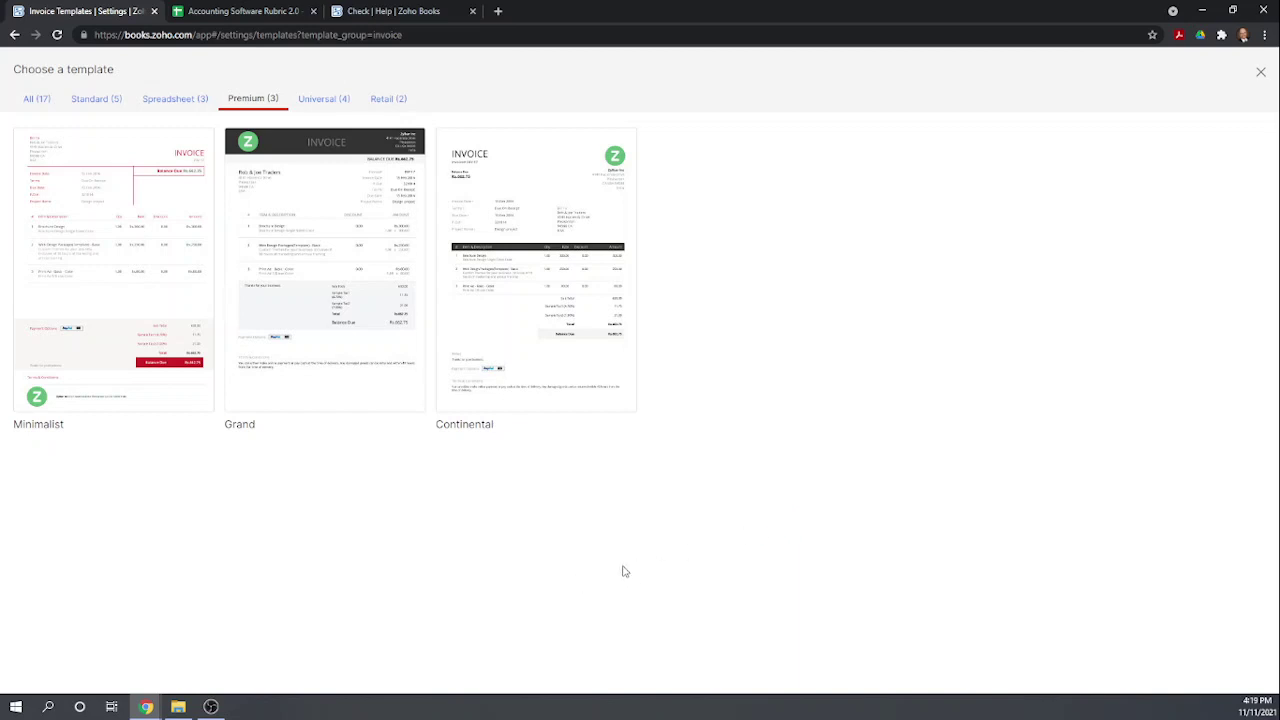
pyautogui.moveTo(404, 318)
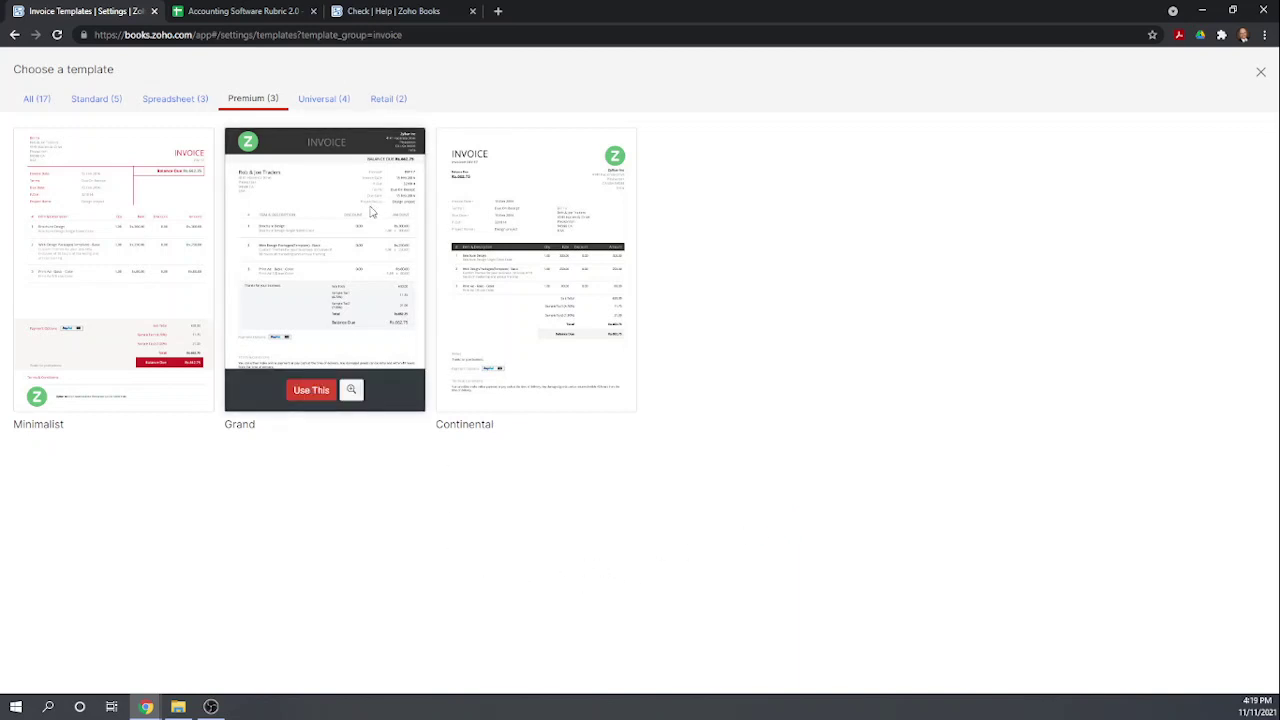
pyautogui.click(320, 392)
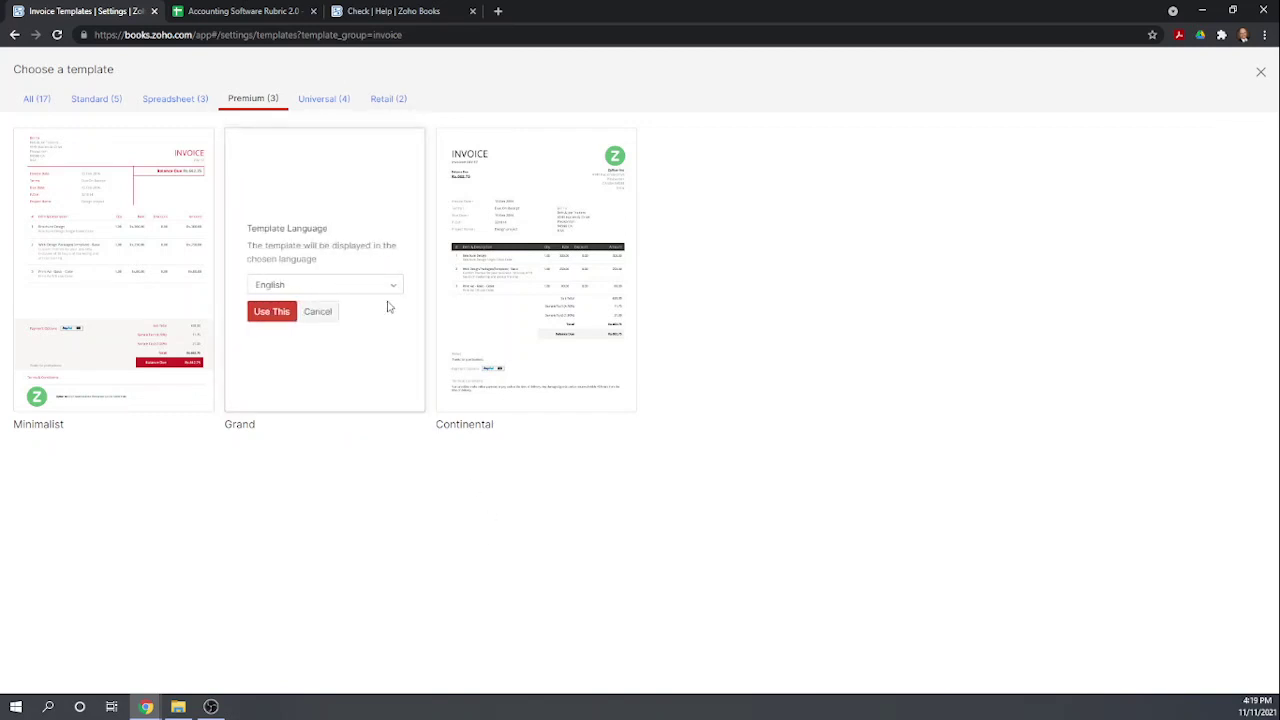
pyautogui.click(274, 313)
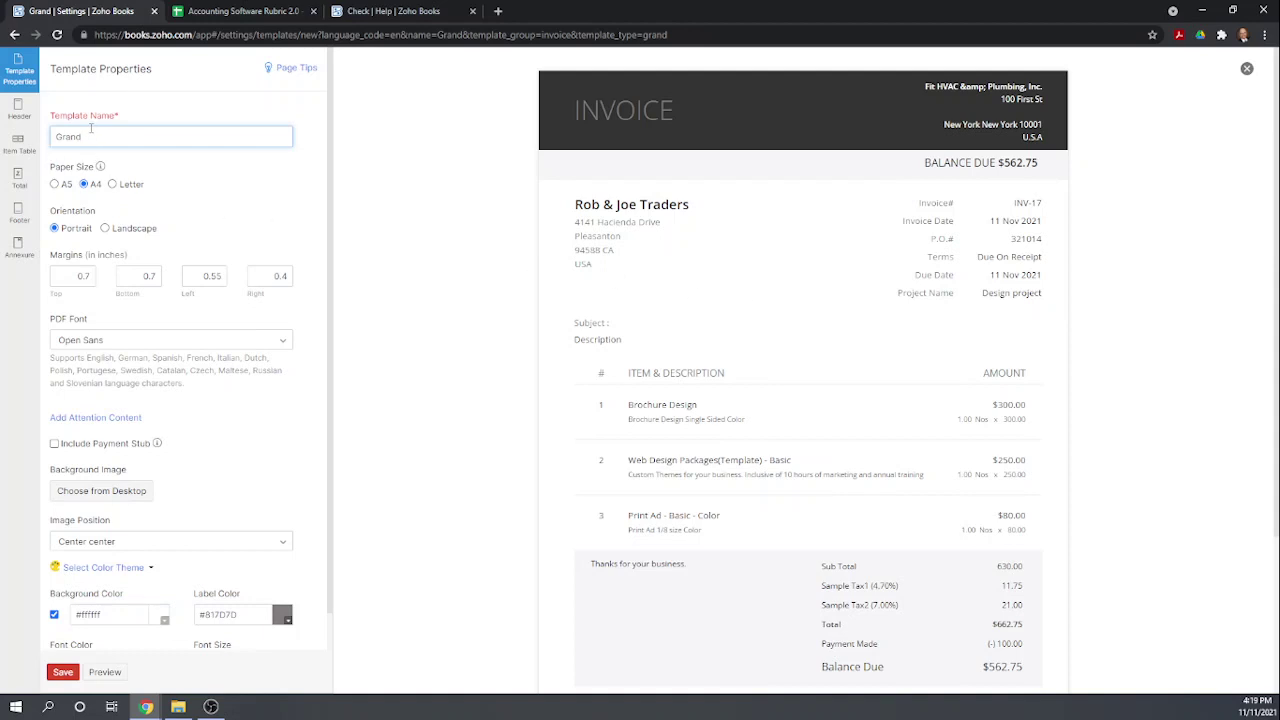
# - Set the Grand template's paper size to Letter and its PDF font to Helvetica
pyautogui.click(113, 185)
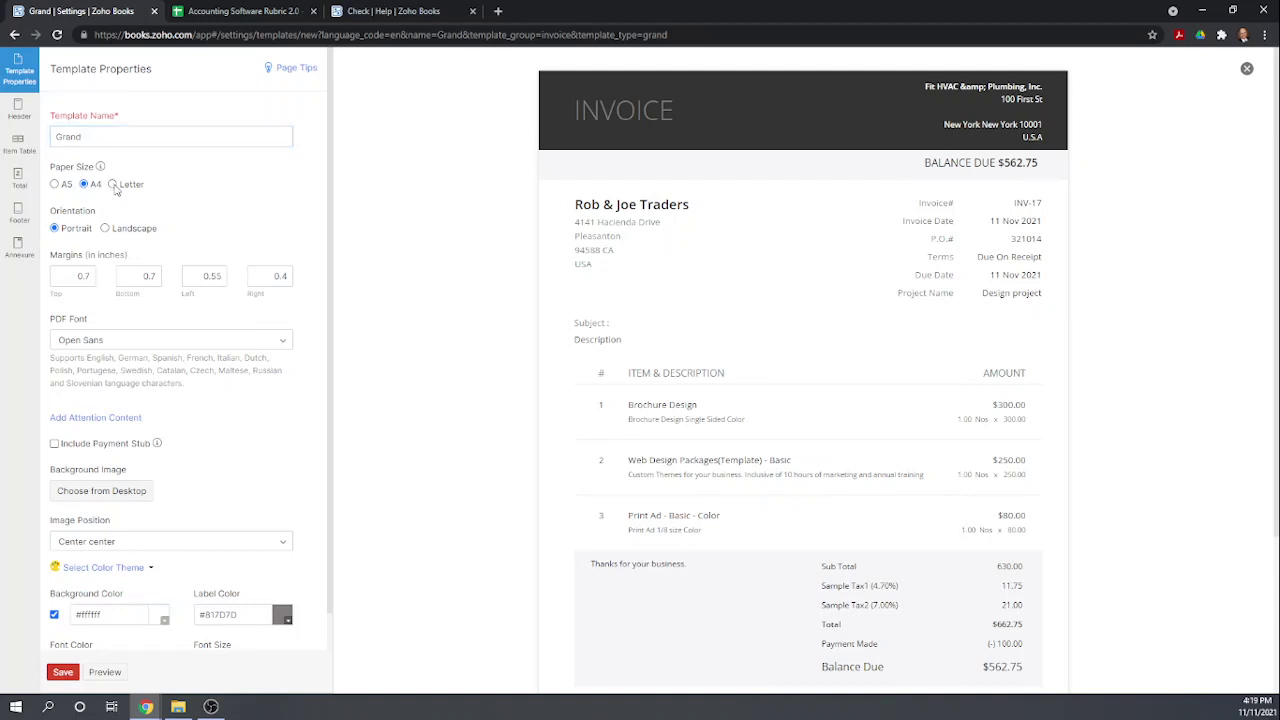
pyautogui.scroll(-1, 233, 209)
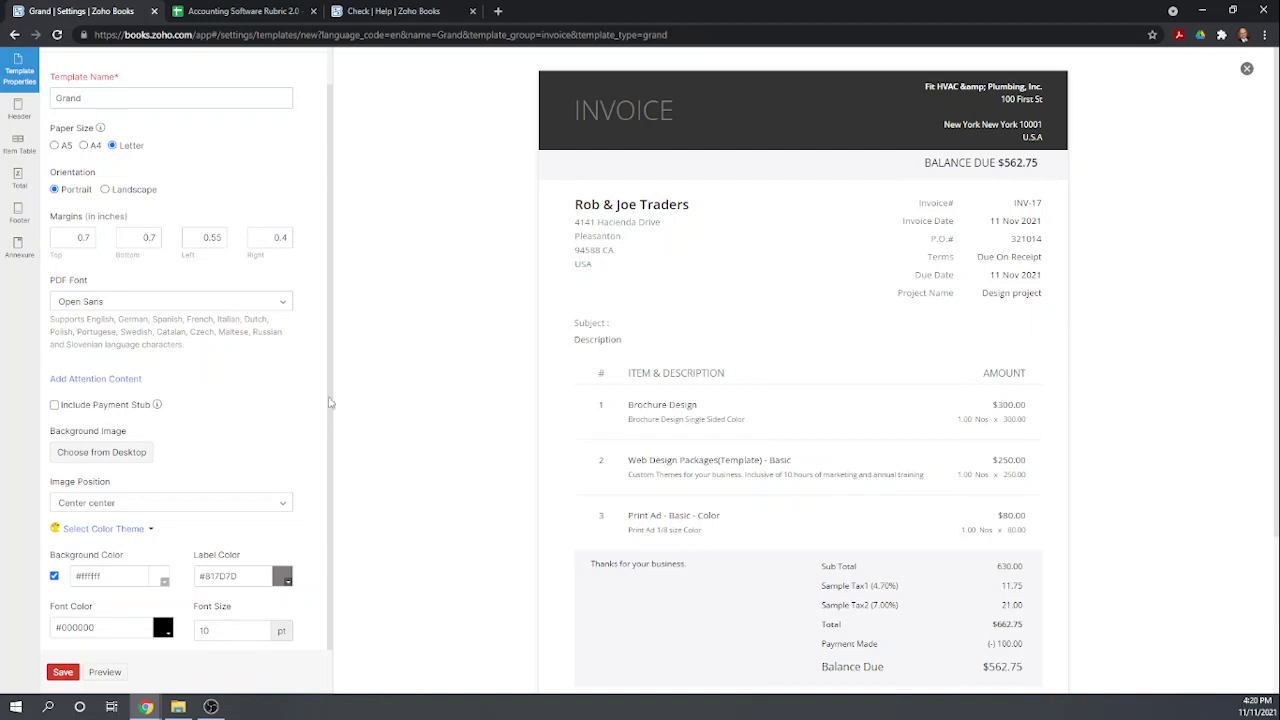
pyautogui.click(283, 302)
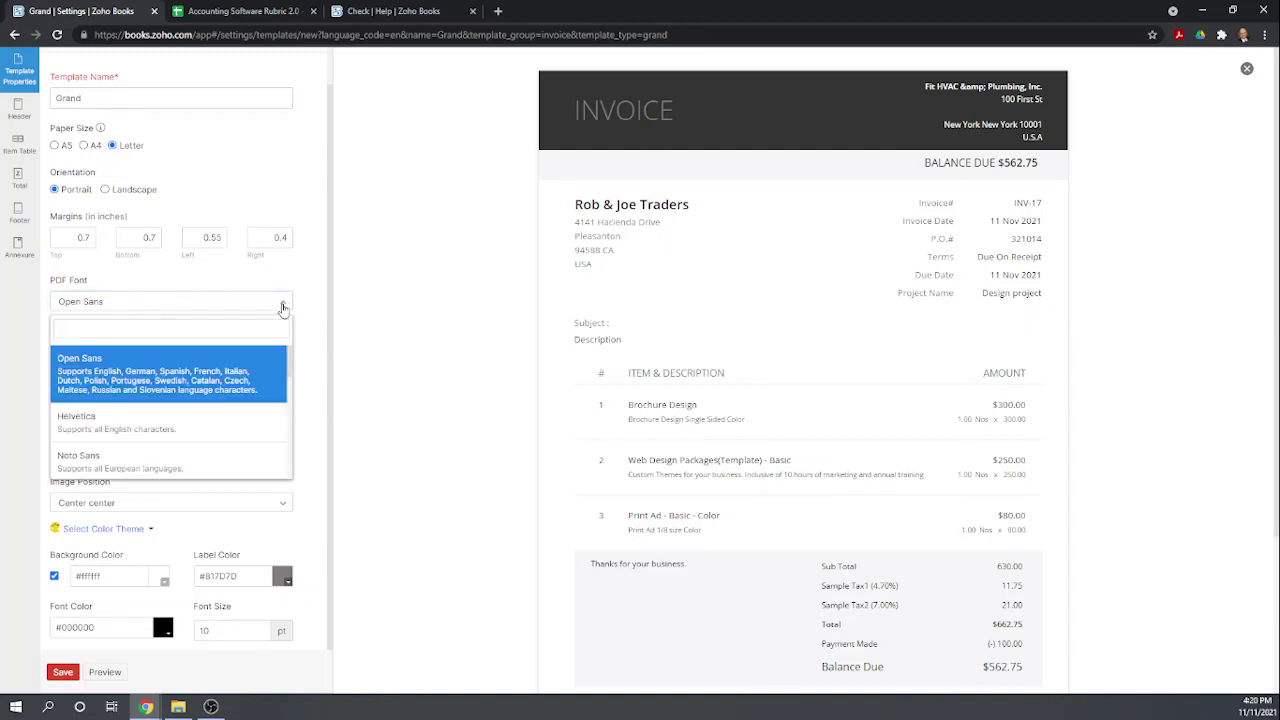
pyautogui.click(145, 428)
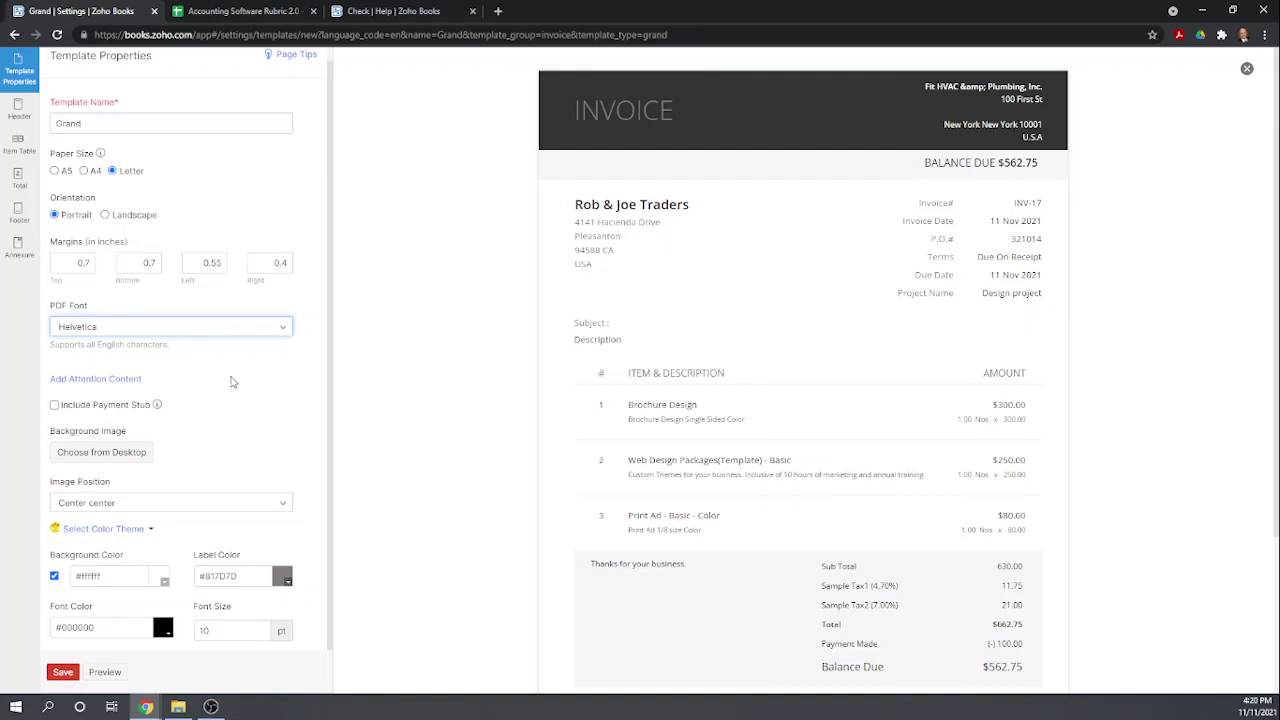
# - Change the template's PDF font to DejaVu LGC Sans and preview the invoice
pyautogui.click(284, 330)
pyautogui.scroll(-2, 176, 443)
pyautogui.scroll(-1, 176, 443)
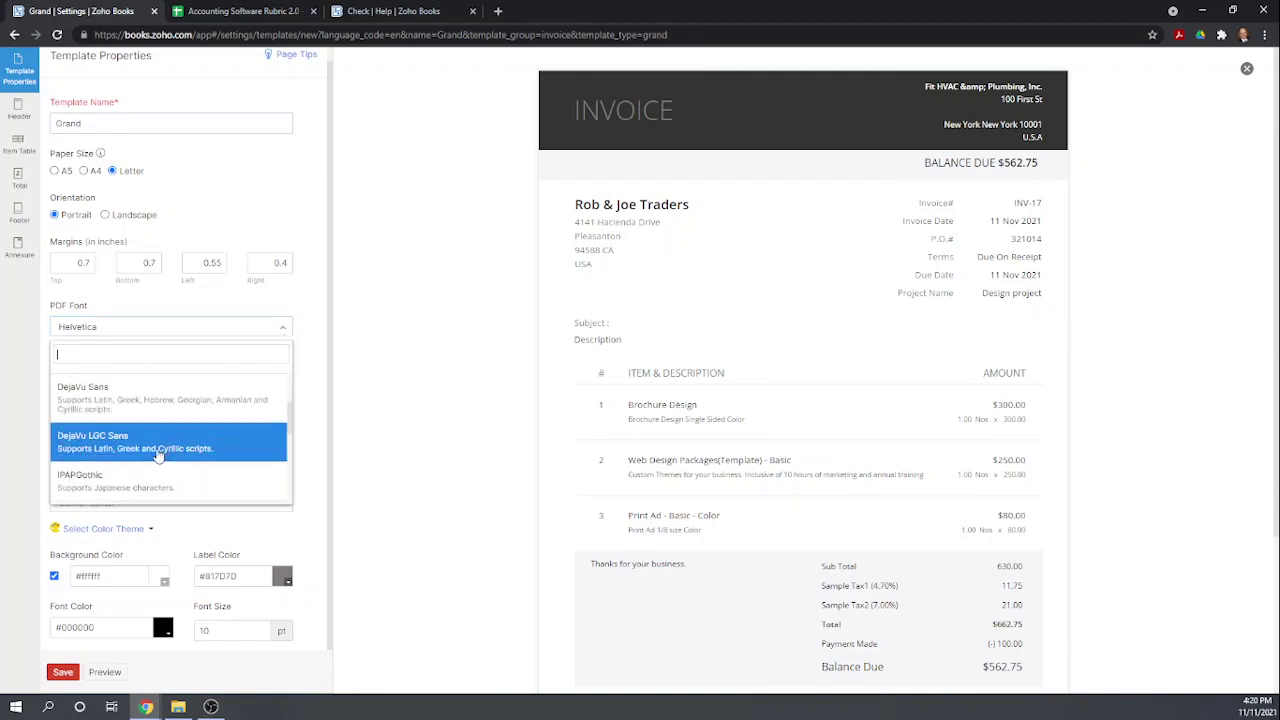
pyautogui.click(150, 450)
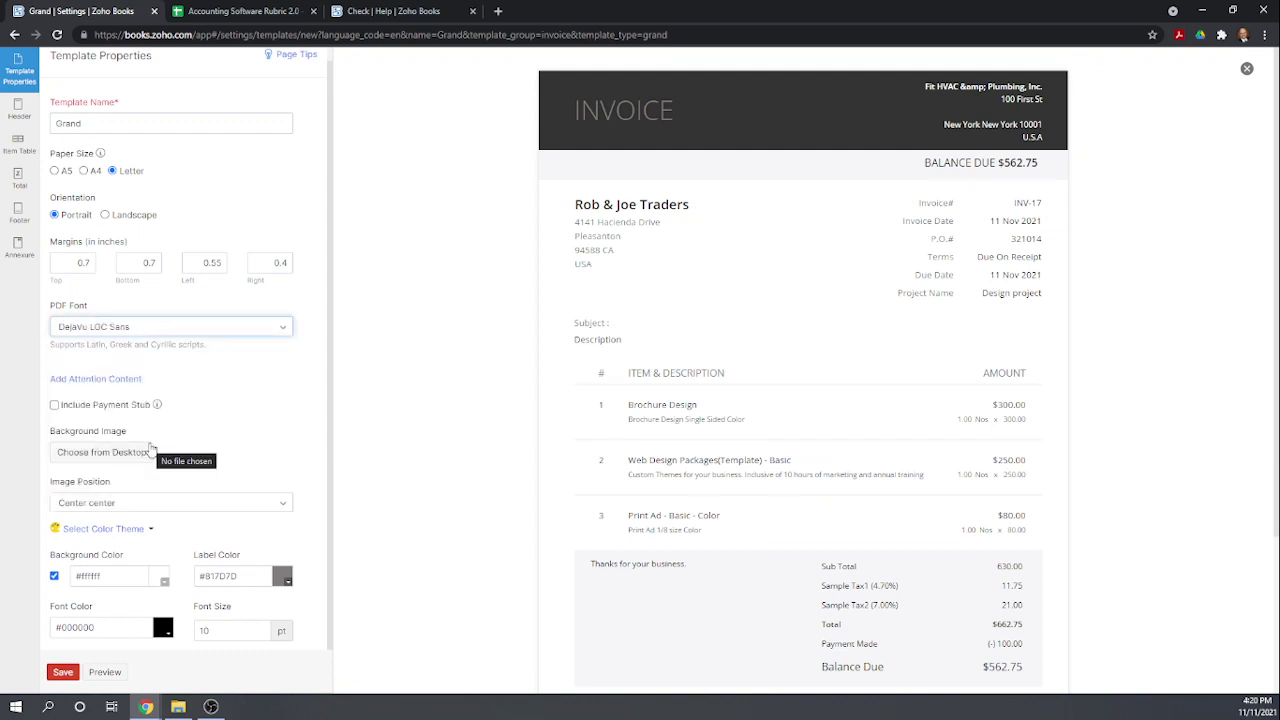
pyautogui.scroll(-2, 345, 425)
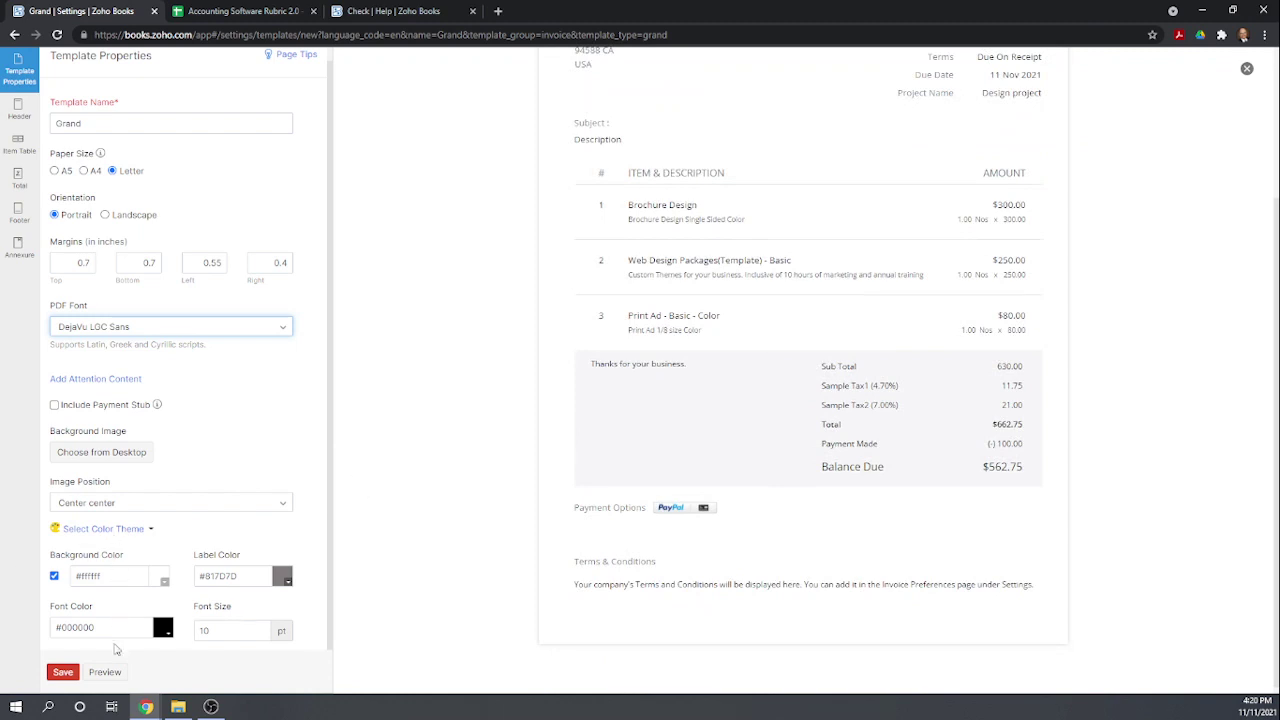
pyautogui.click(104, 672)
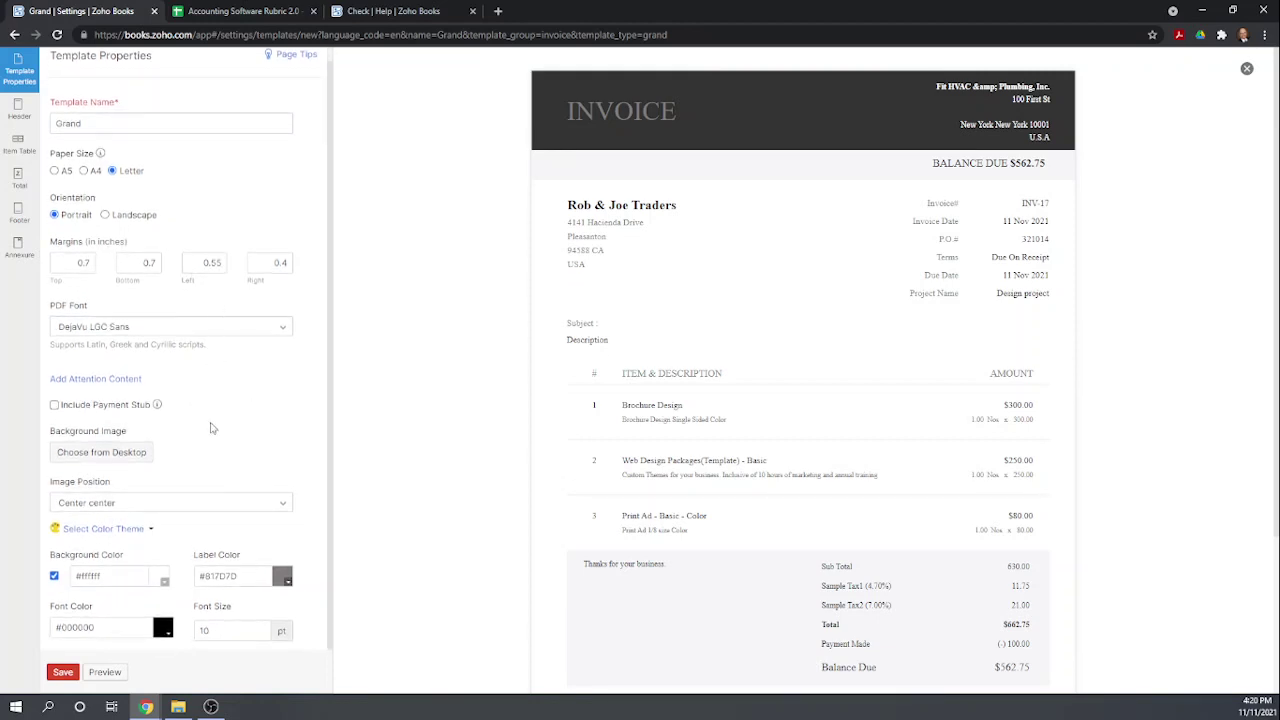
# - Try including a payment stub in the invoice template and remove it again
pyautogui.click(55, 405)
pyautogui.scroll(-2, 620, 400)
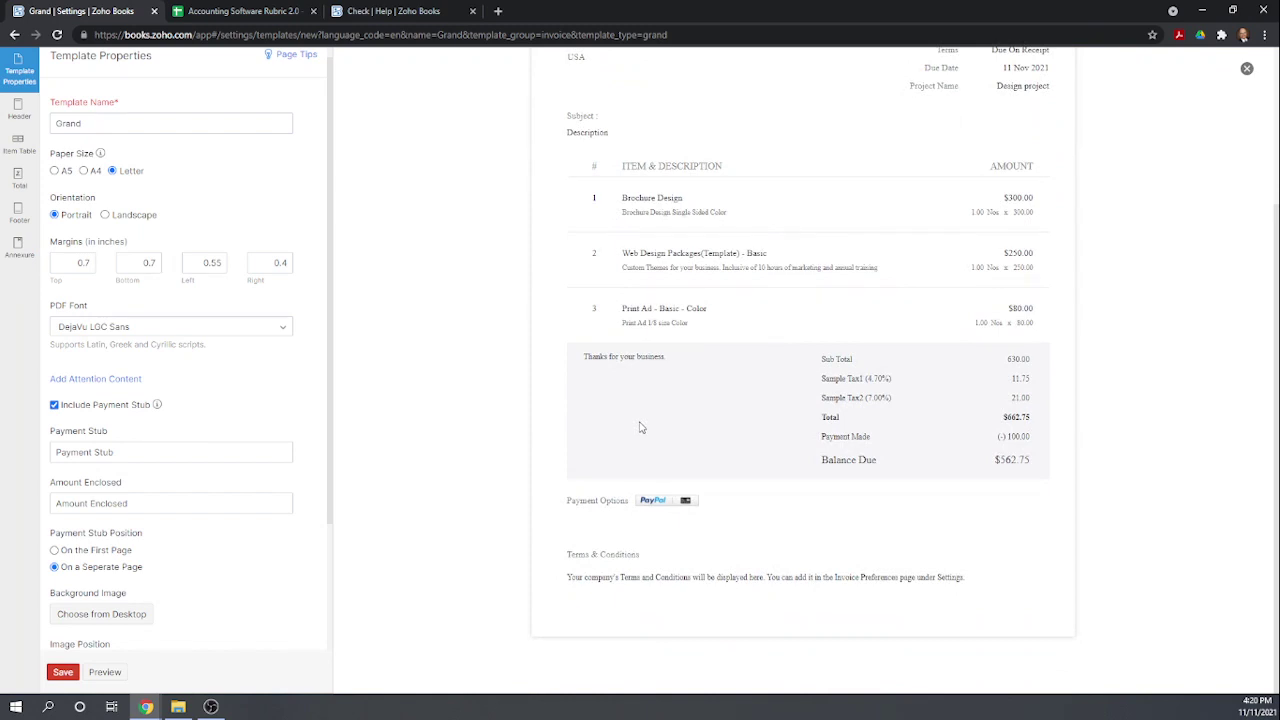
pyautogui.scroll(2, 641, 427)
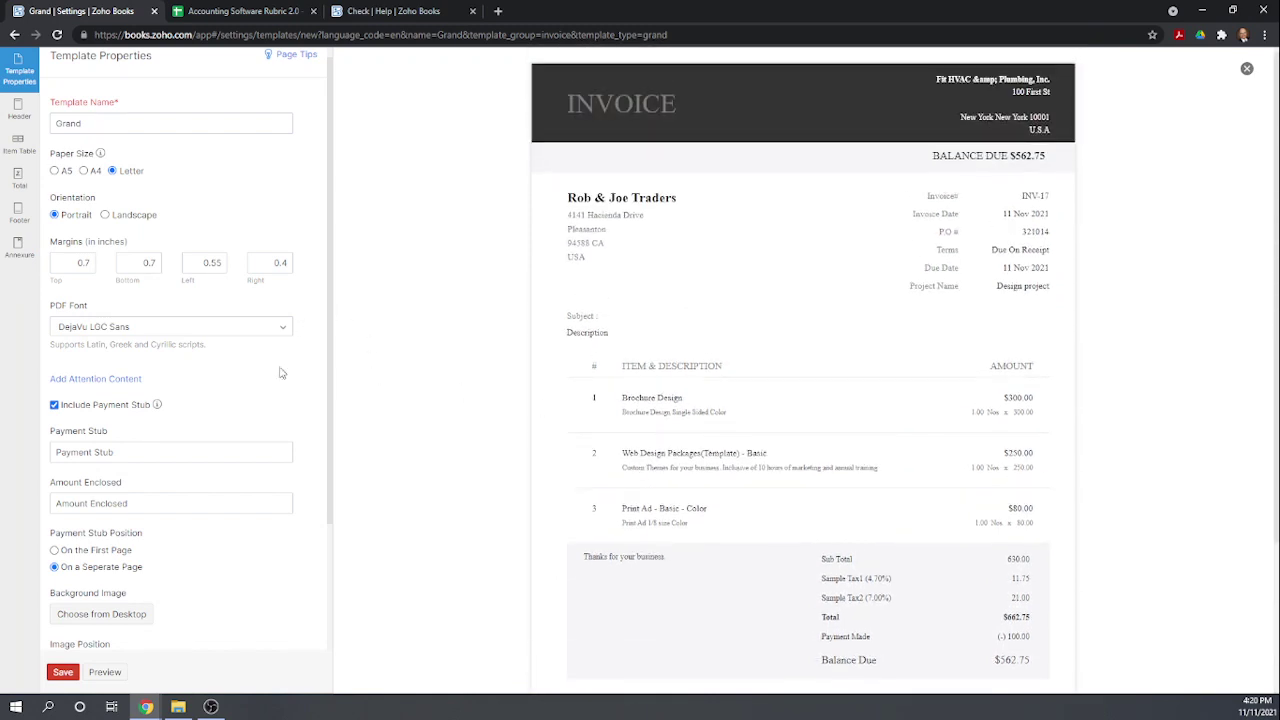
pyautogui.click(54, 405)
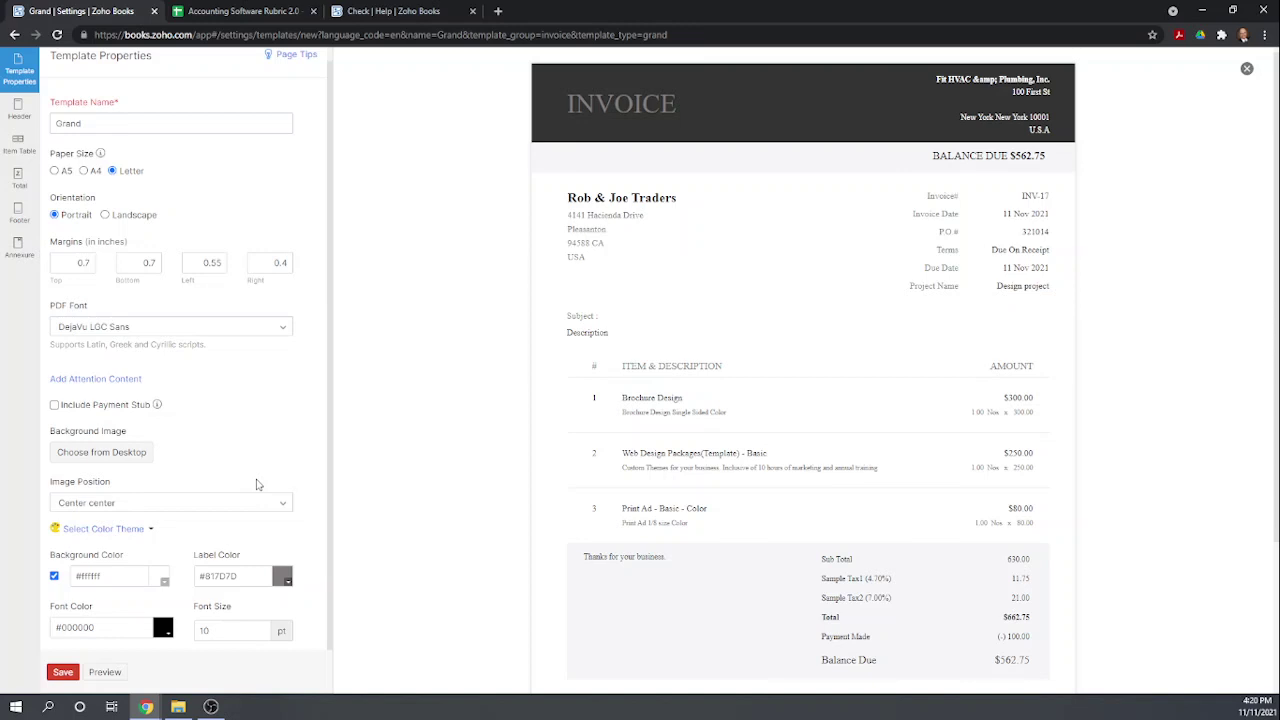
# - Look over the invoice preview, save the Grand template and leave the settings
pyautogui.scroll(-2, 870, 450)
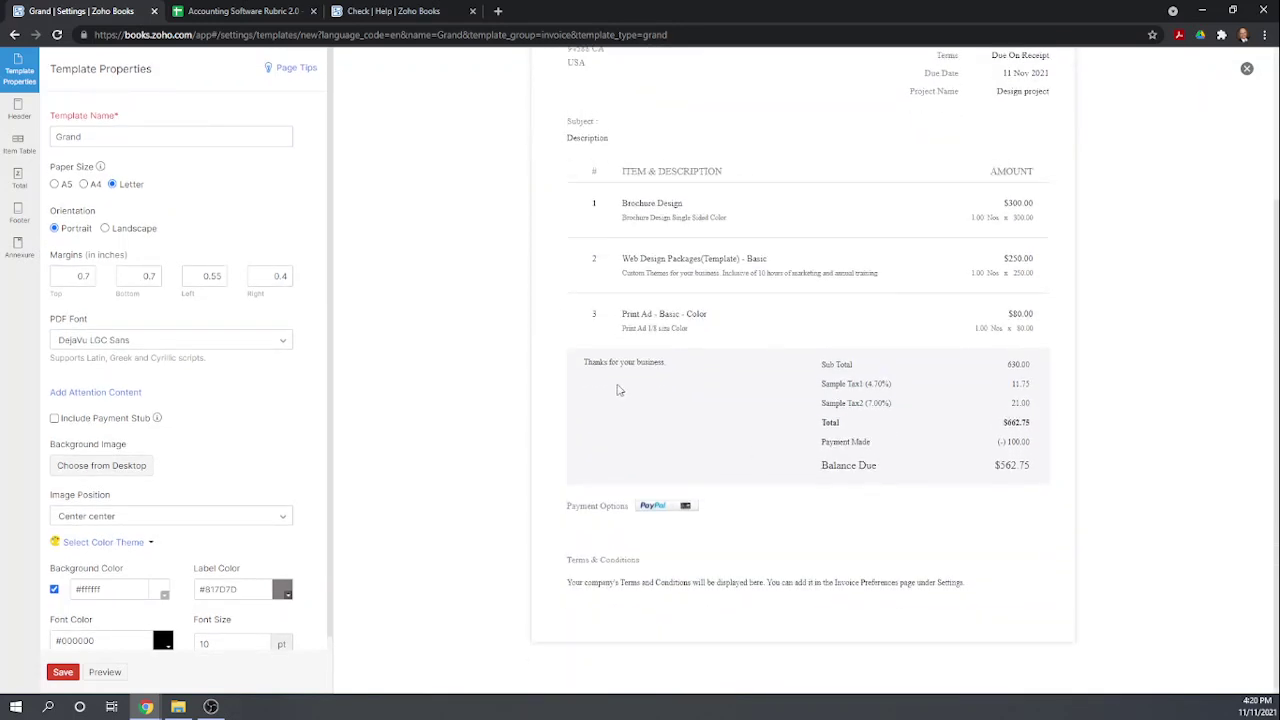
pyautogui.scroll(2, 620, 389)
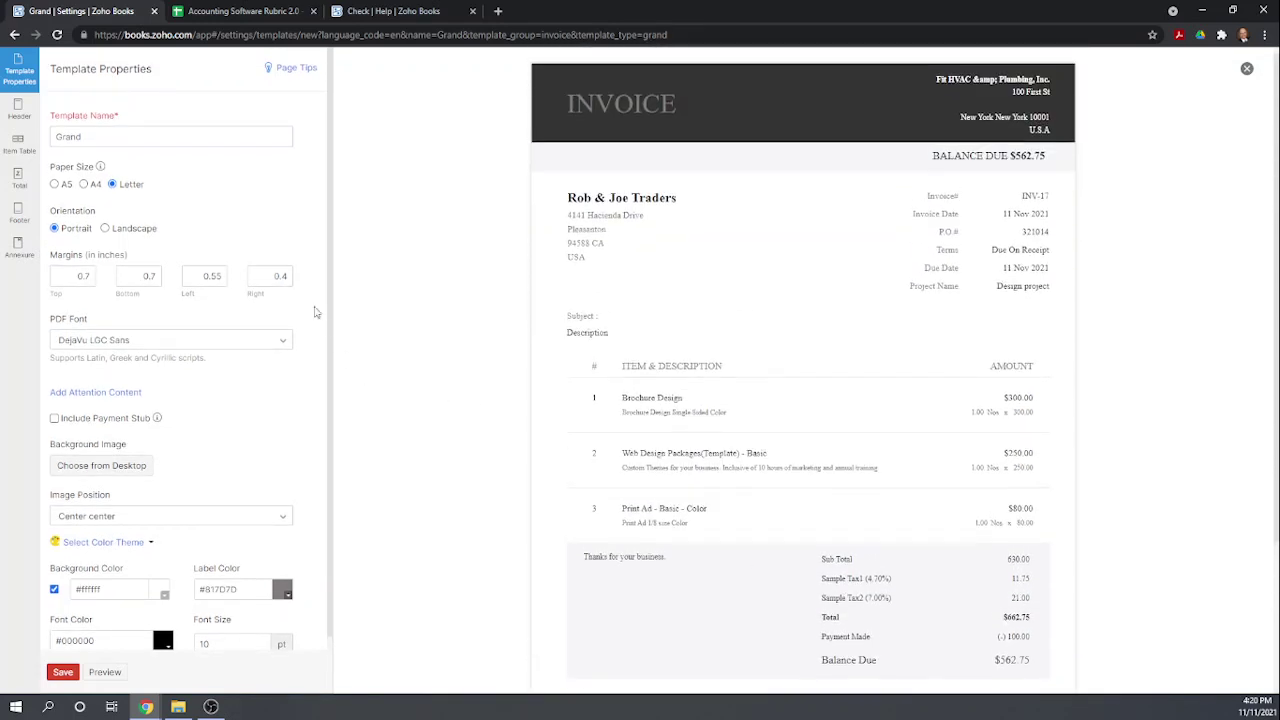
pyautogui.click(62, 673)
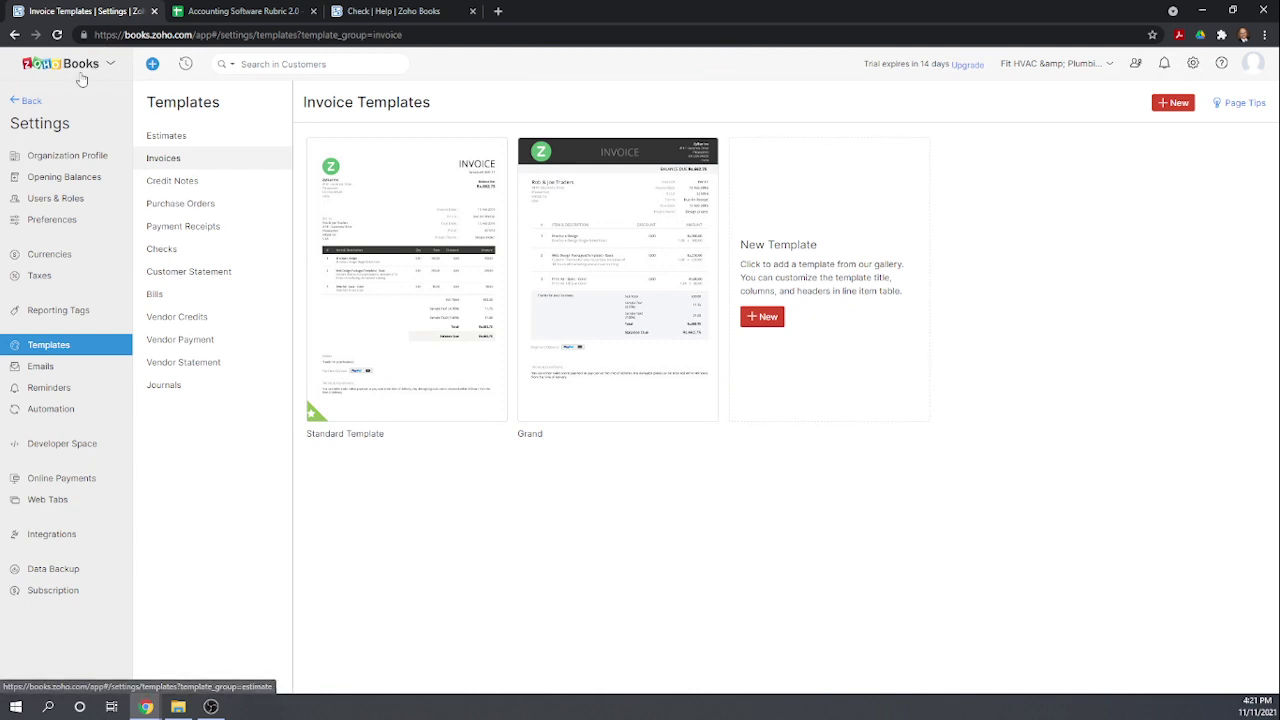
pyautogui.click(27, 104)
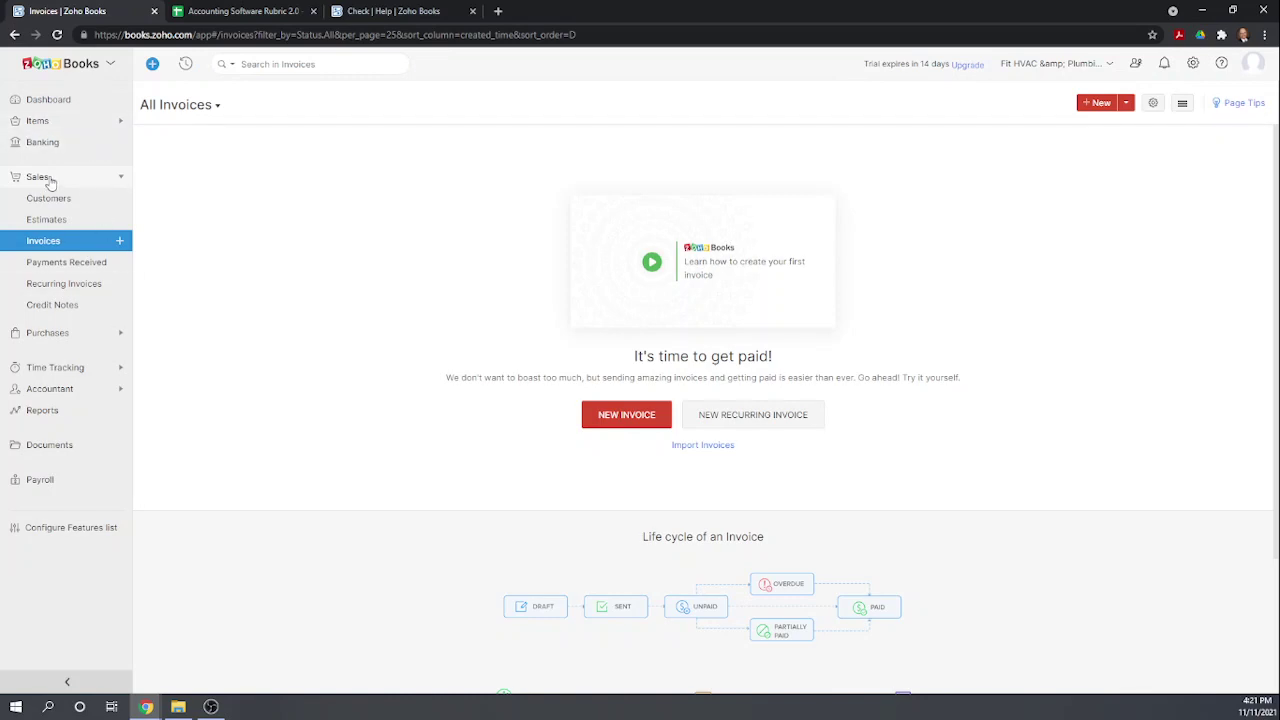
# - Upload the image "plumbing logo (3)" as the company logo in the organization profile
pyautogui.click(1193, 64)
pyautogui.click(1091, 171)
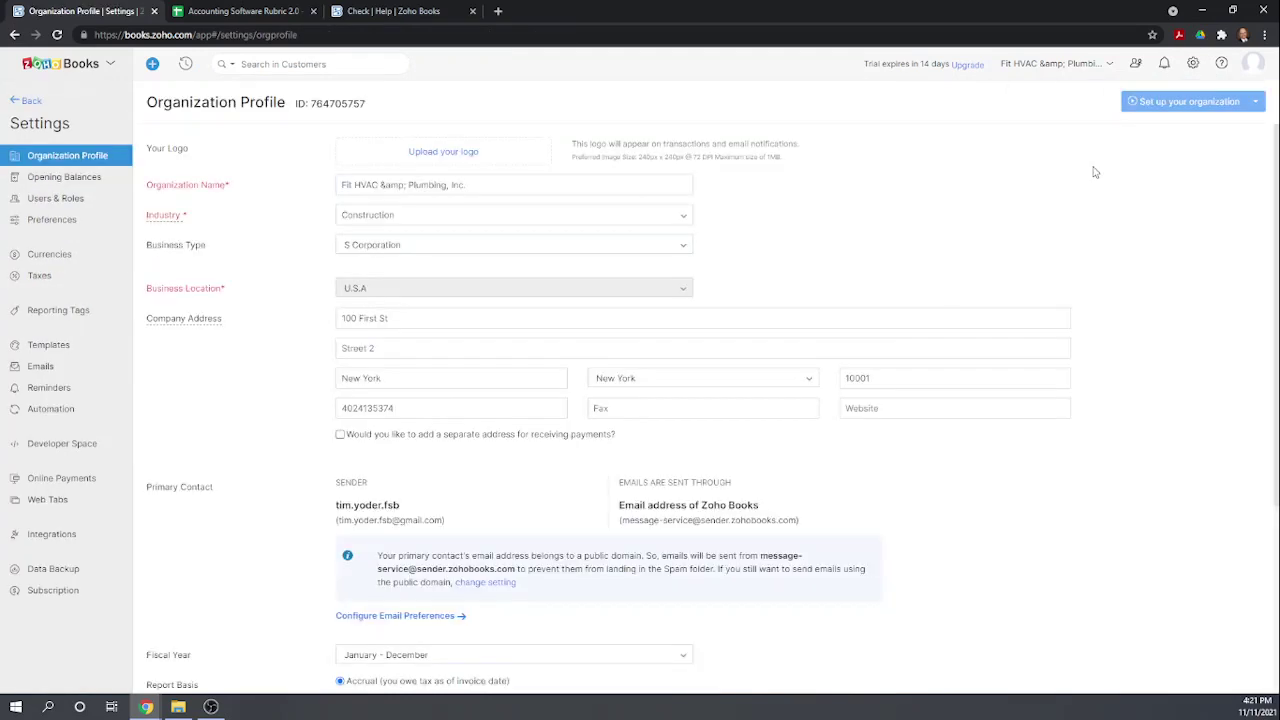
pyautogui.click(452, 155)
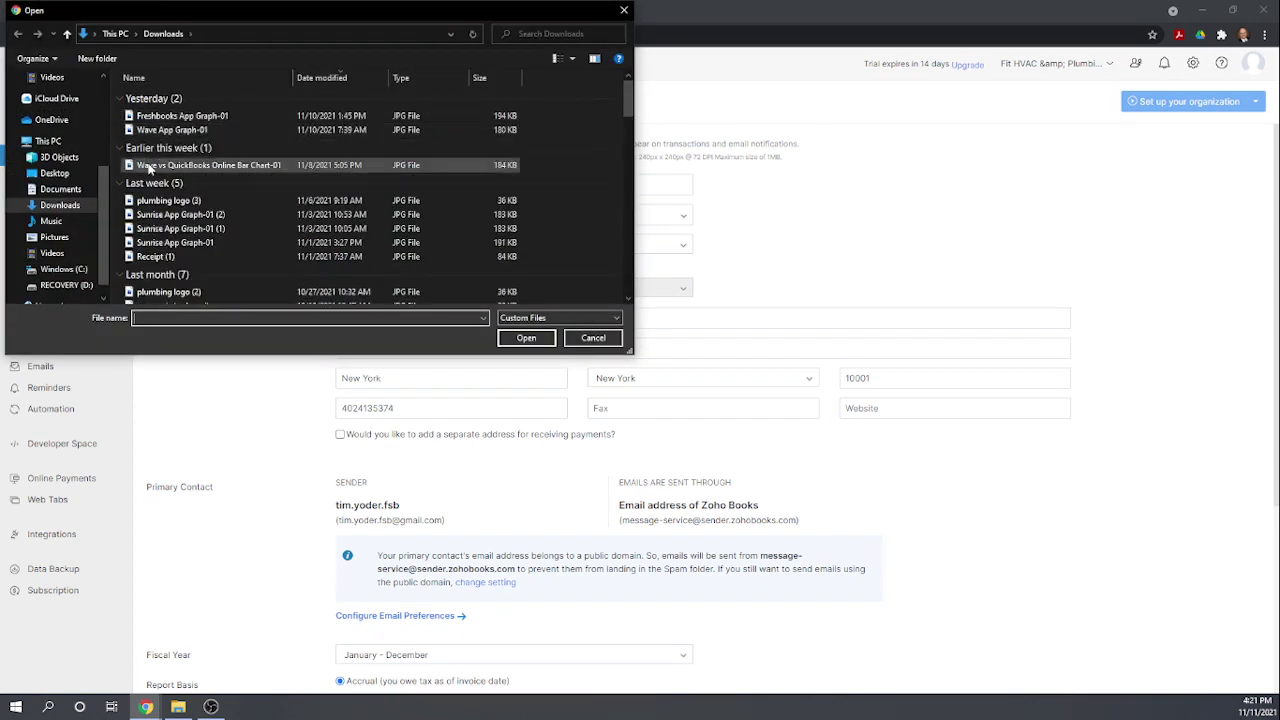
pyautogui.click(153, 204)
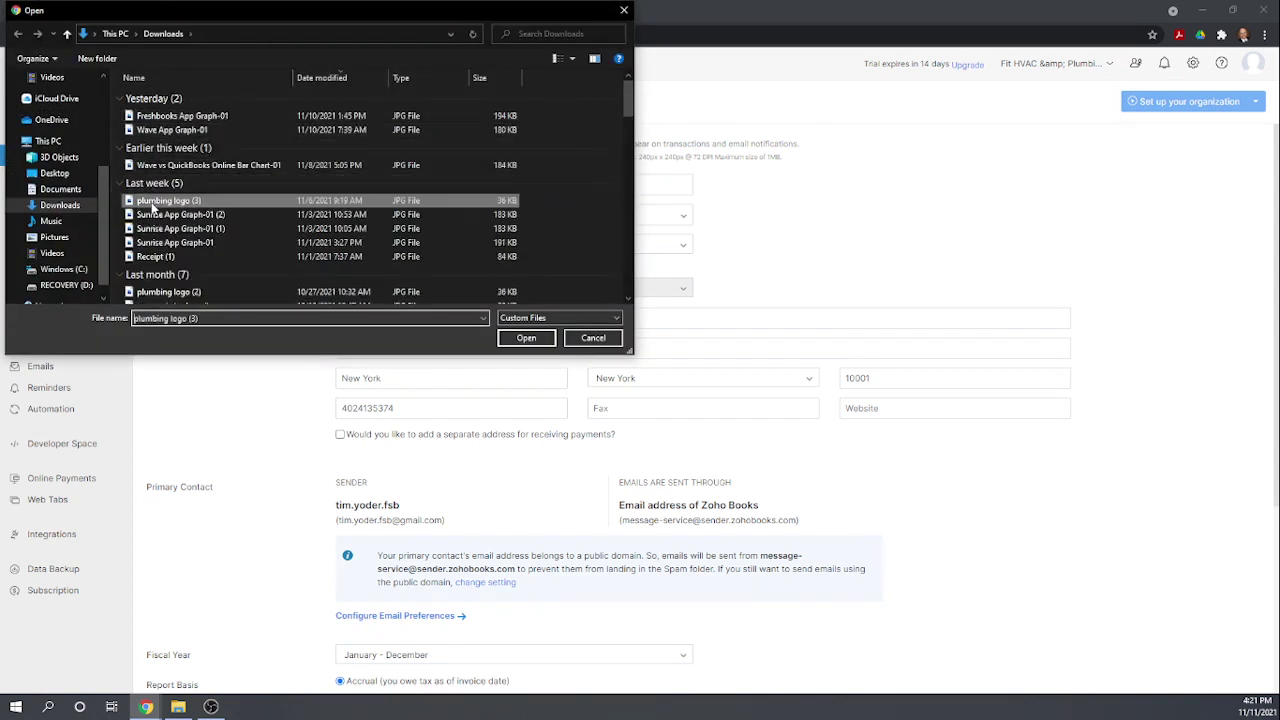
pyautogui.click(526, 337)
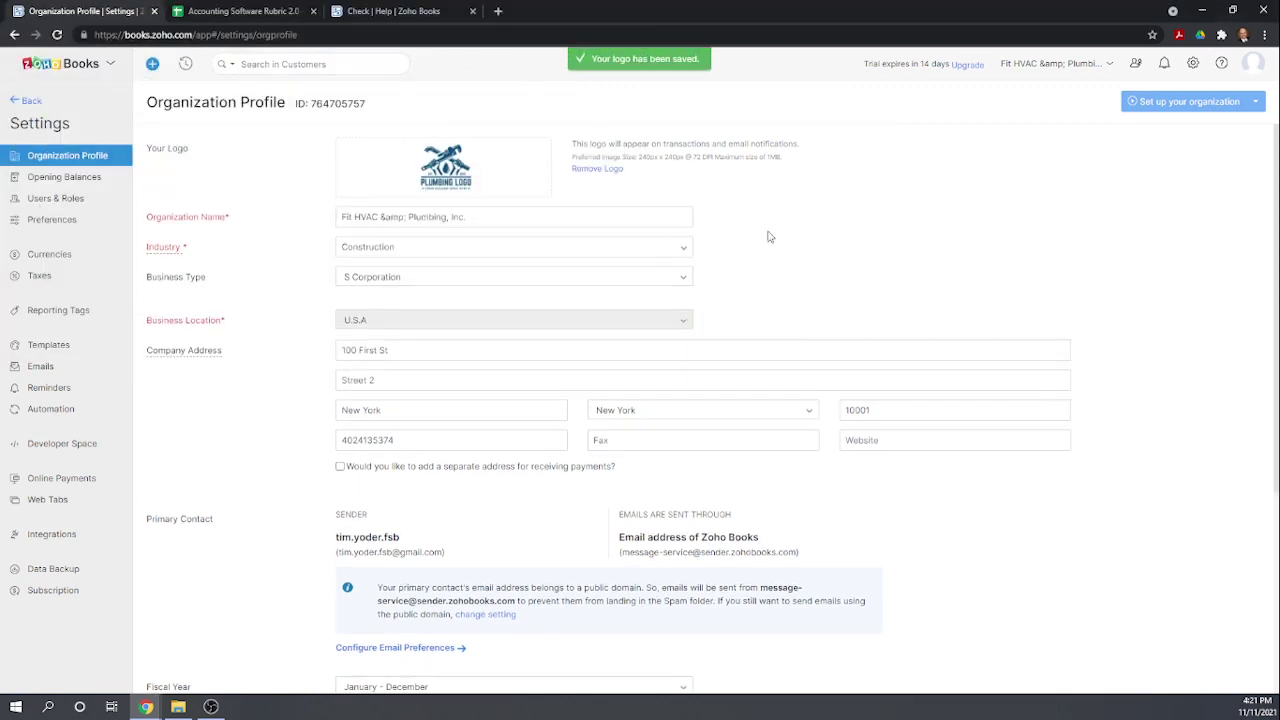
pyautogui.scroll(-1, 578, 283)
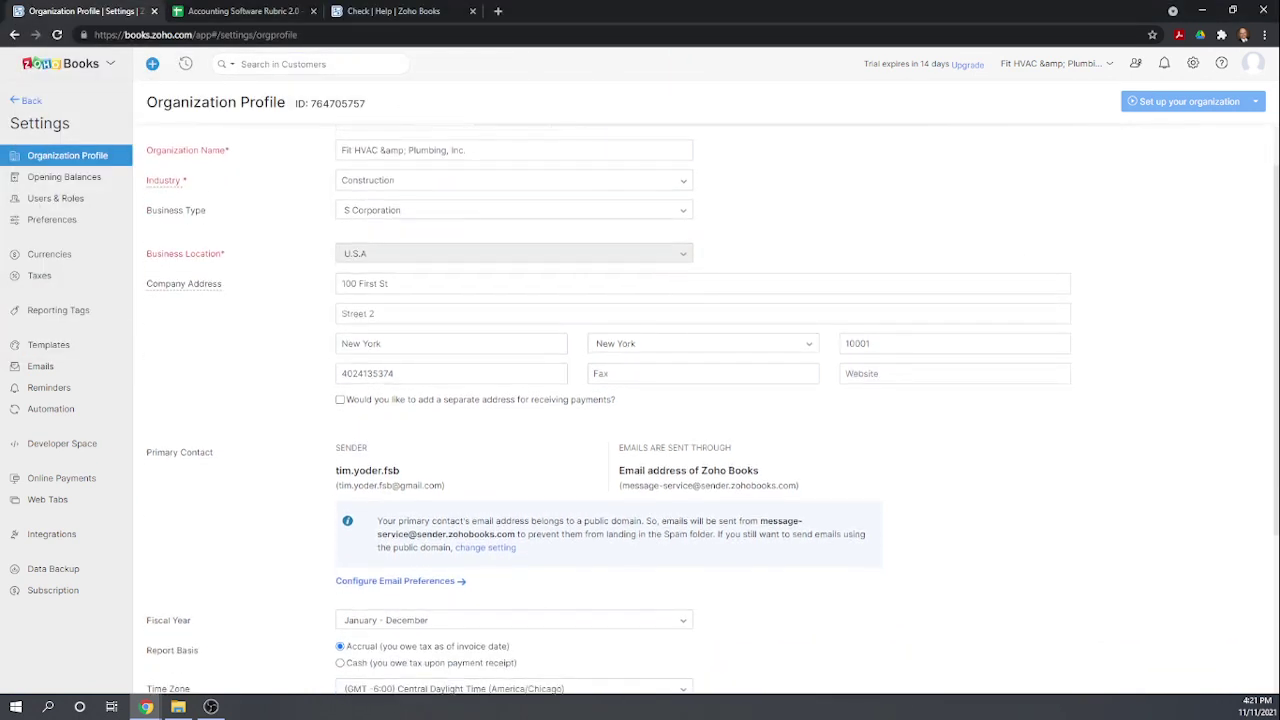
# - Open the Grand invoice template for editing and apply the Blue color theme
pyautogui.click(50, 344)
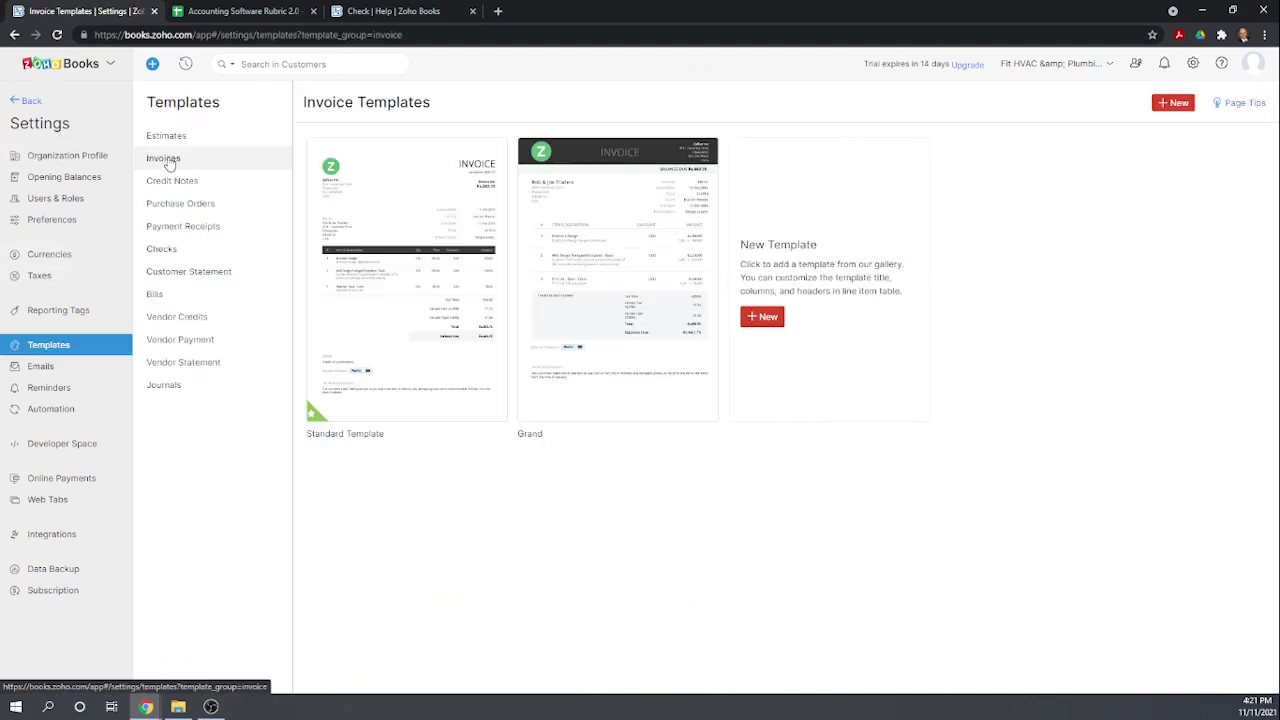
pyautogui.moveTo(541, 291)
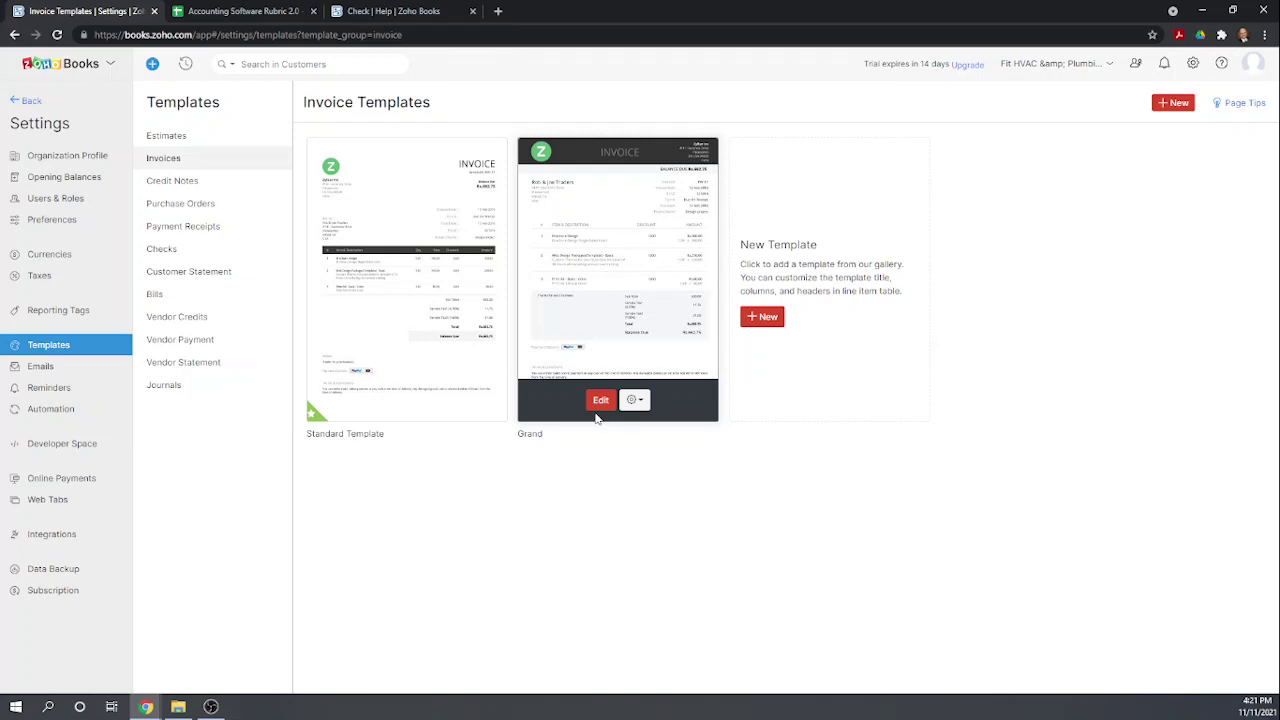
pyautogui.click(599, 401)
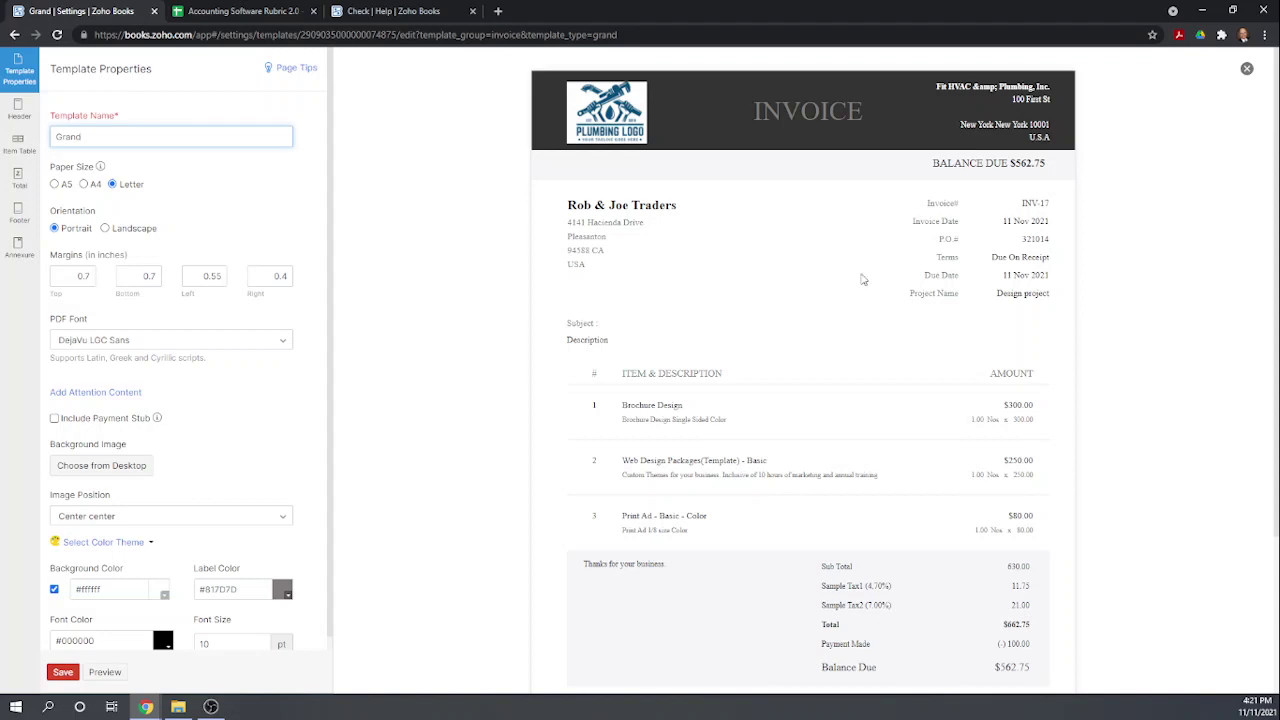
pyautogui.scroll(-1, 825, 285)
pyautogui.scroll(1, 805, 302)
pyautogui.scroll(-1, 190, 445)
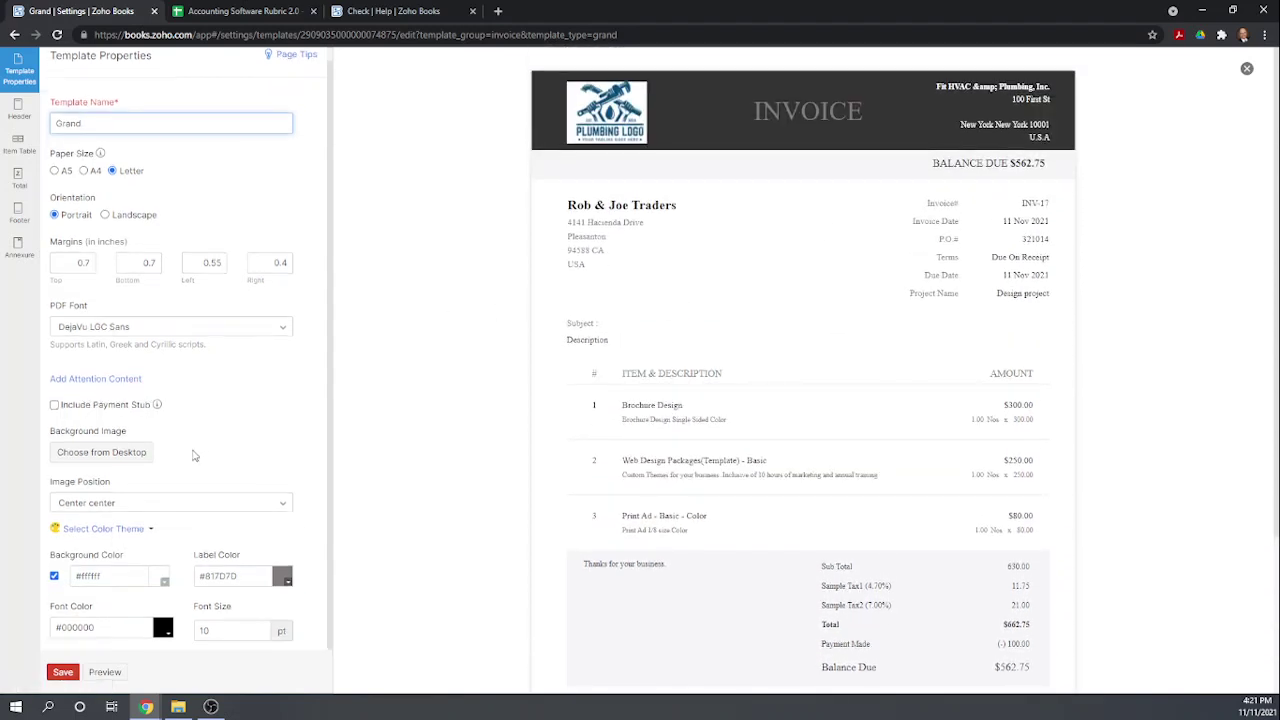
pyautogui.click(152, 530)
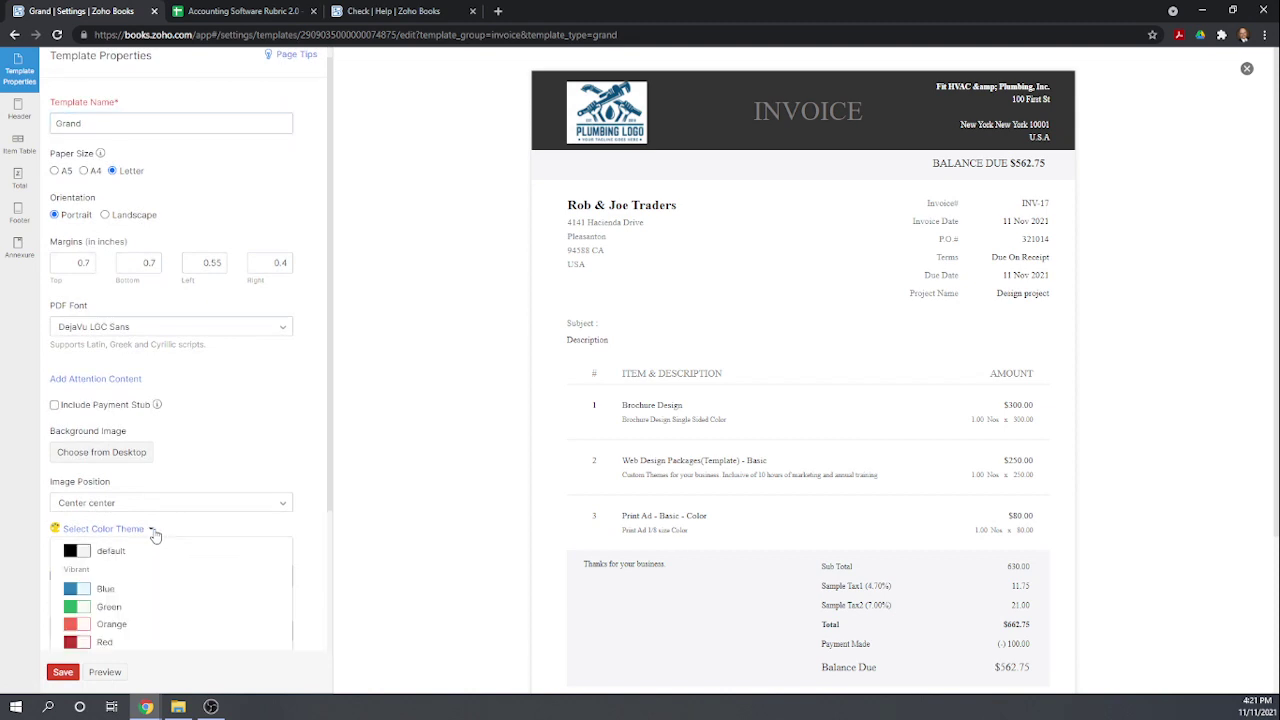
pyautogui.click(96, 589)
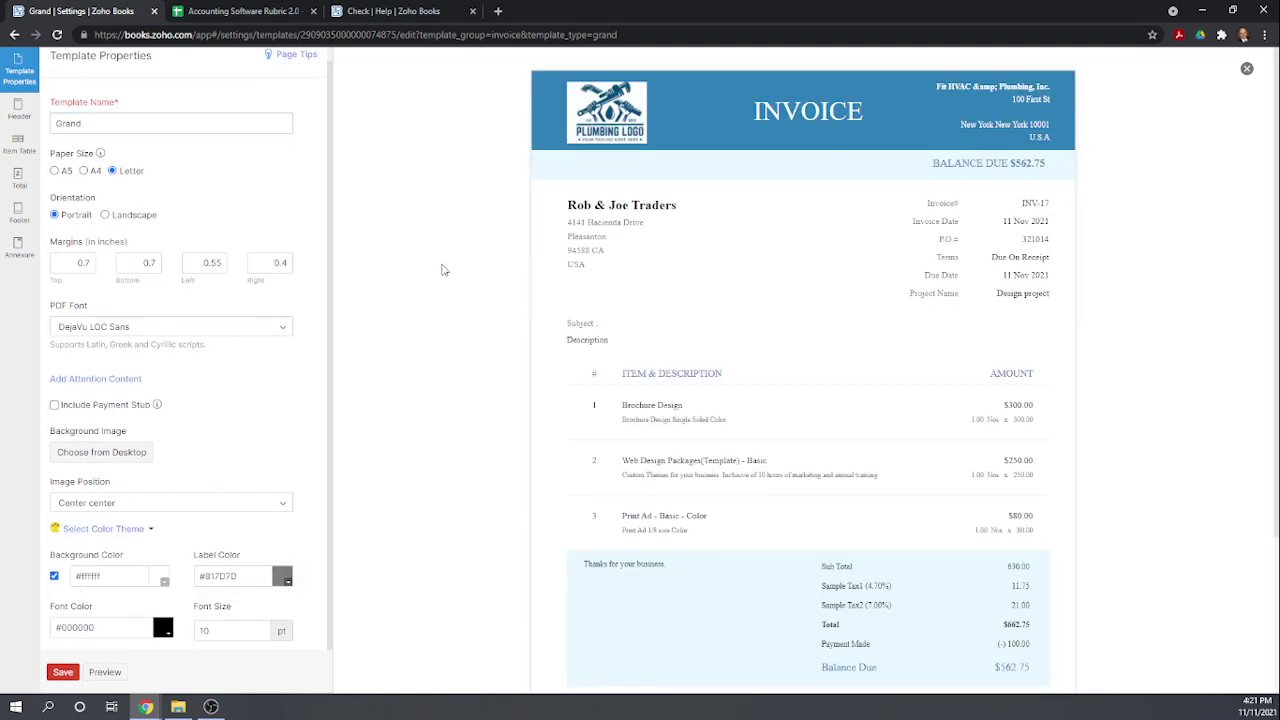
# - Look over the recolored invoice and its background color option, and save the Grand template
pyautogui.scroll(-1, 587, 322)
pyautogui.scroll(-1, 587, 322)
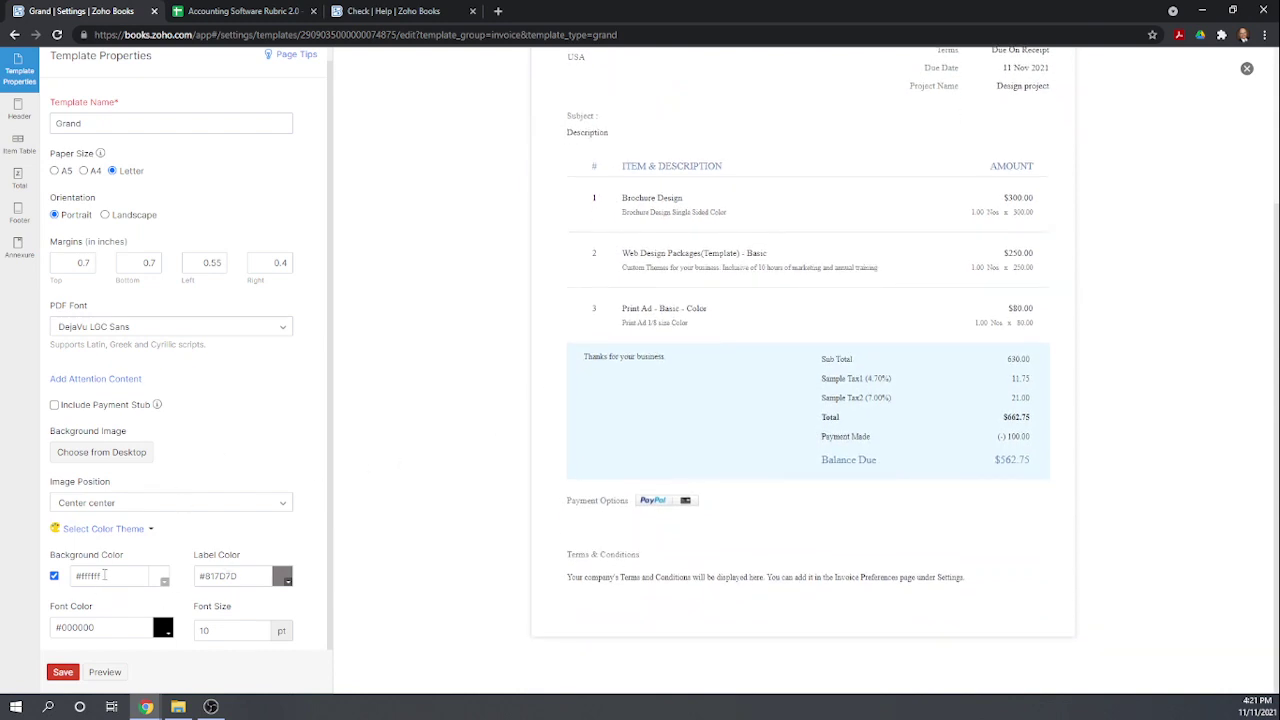
pyautogui.click(164, 584)
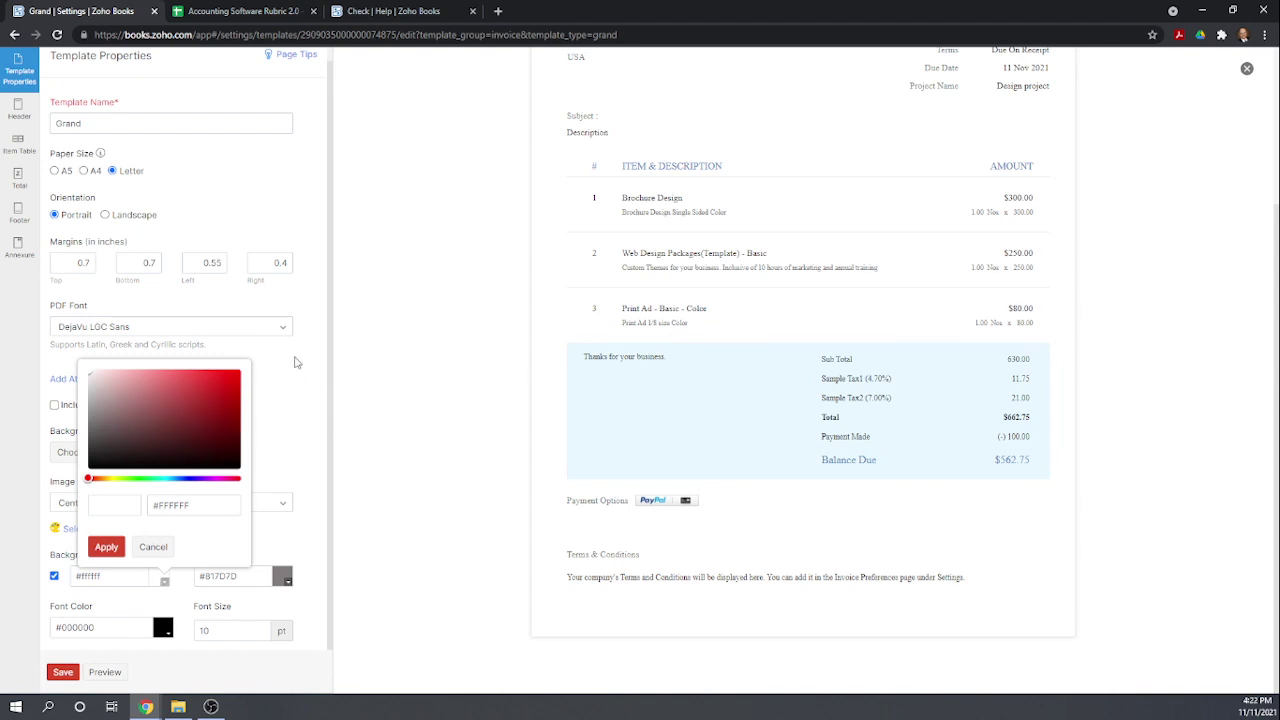
pyautogui.click(303, 427)
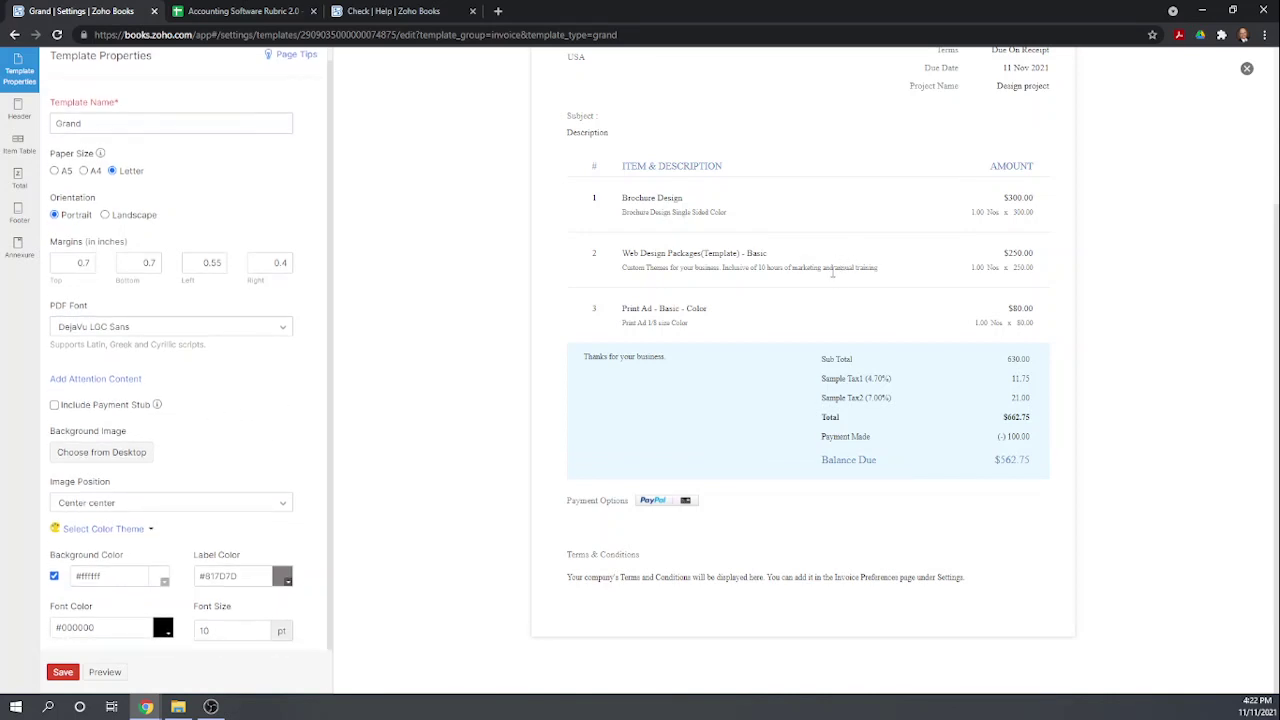
pyautogui.scroll(1, 253, 471)
pyautogui.scroll(1, 792, 271)
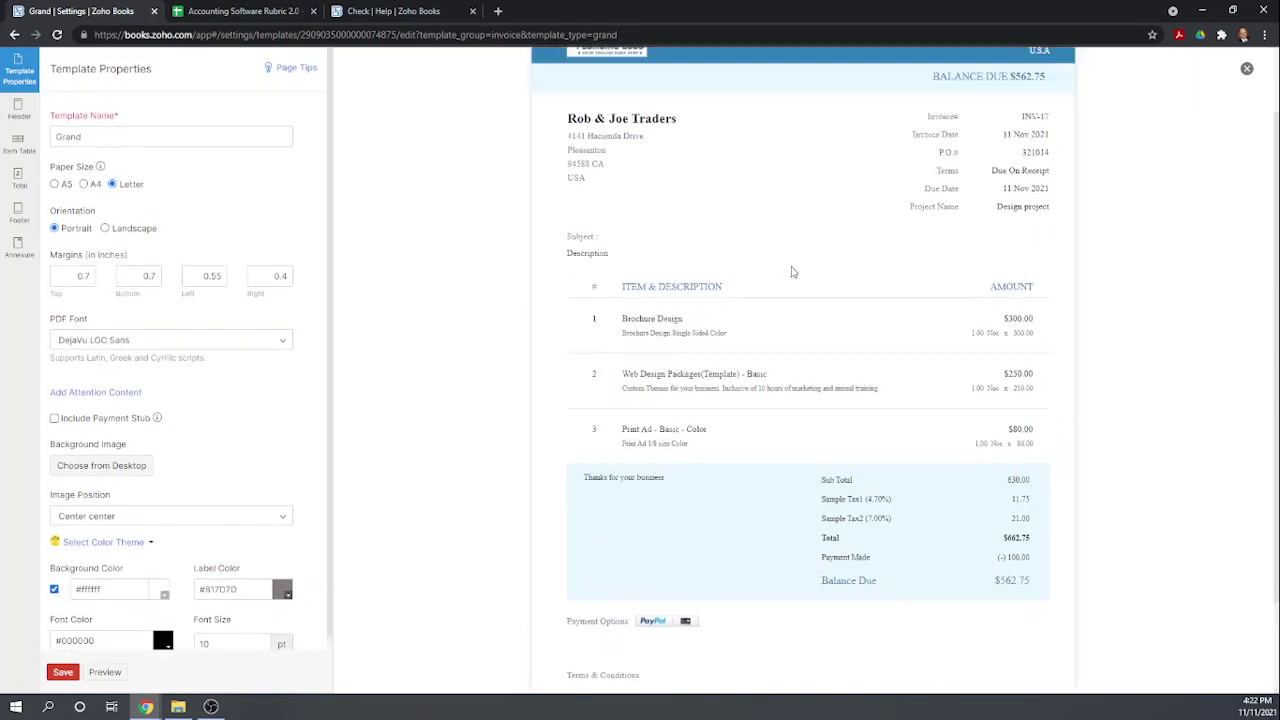
pyautogui.scroll(1, 792, 271)
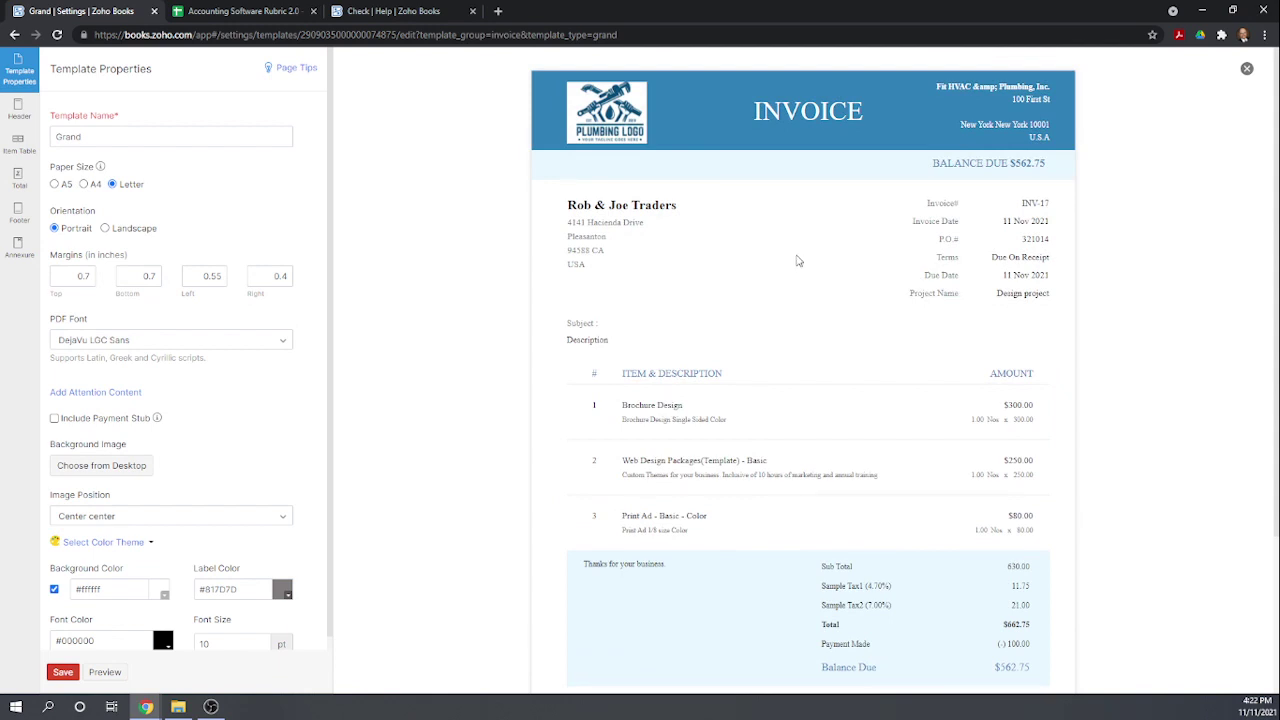
pyautogui.scroll(-2, 797, 261)
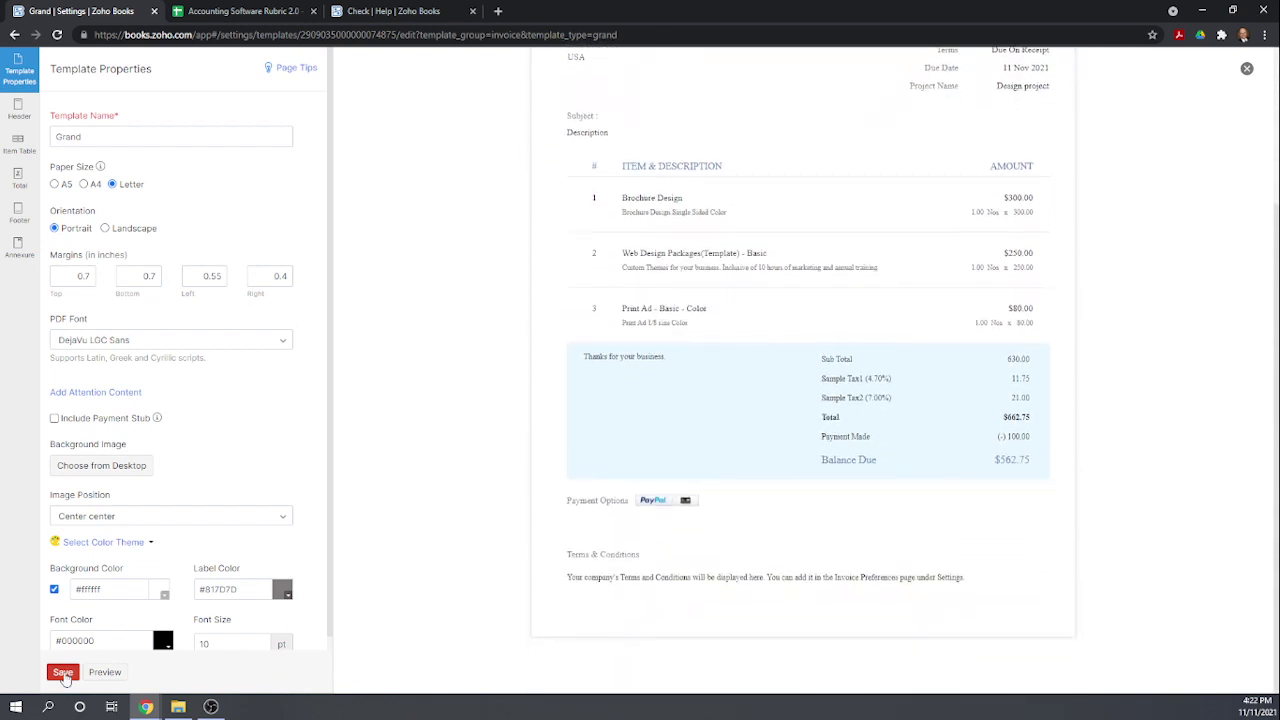
pyautogui.click(63, 674)
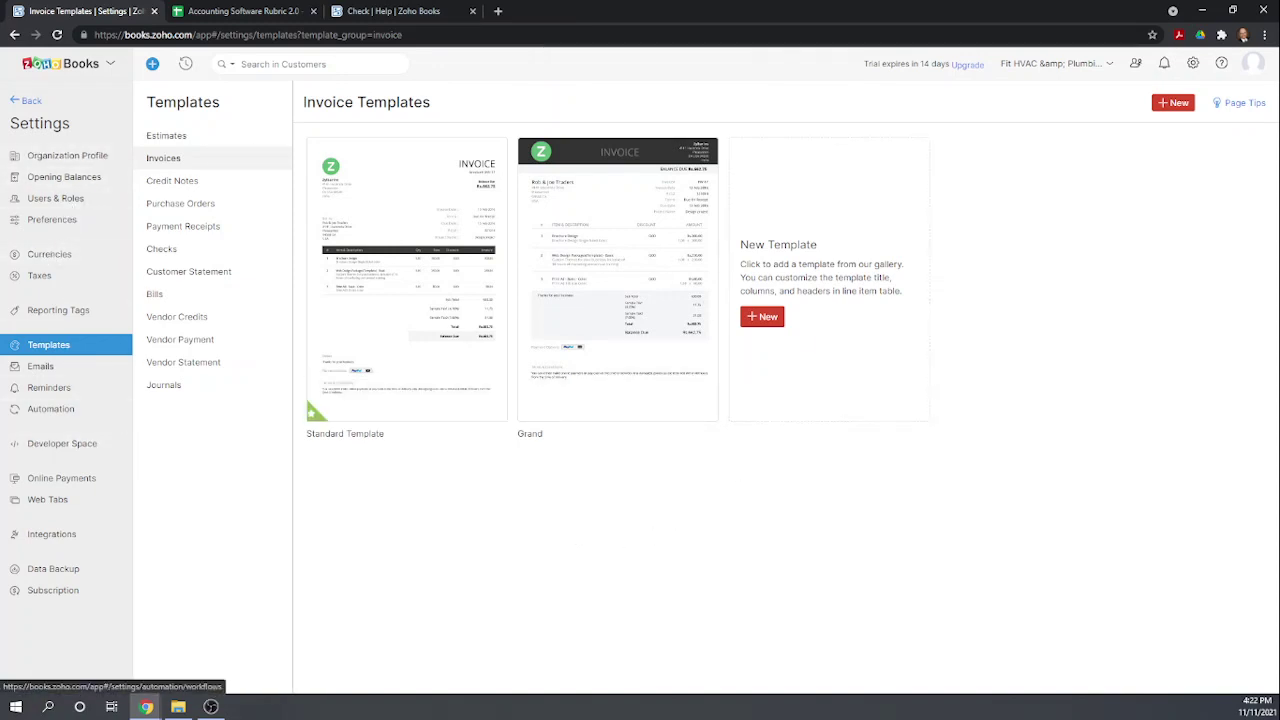
# - Reopen the Grand template for editing and try to edit the "Thanks for your business" note directly in the invoice preview
pyautogui.moveTo(418, 401)
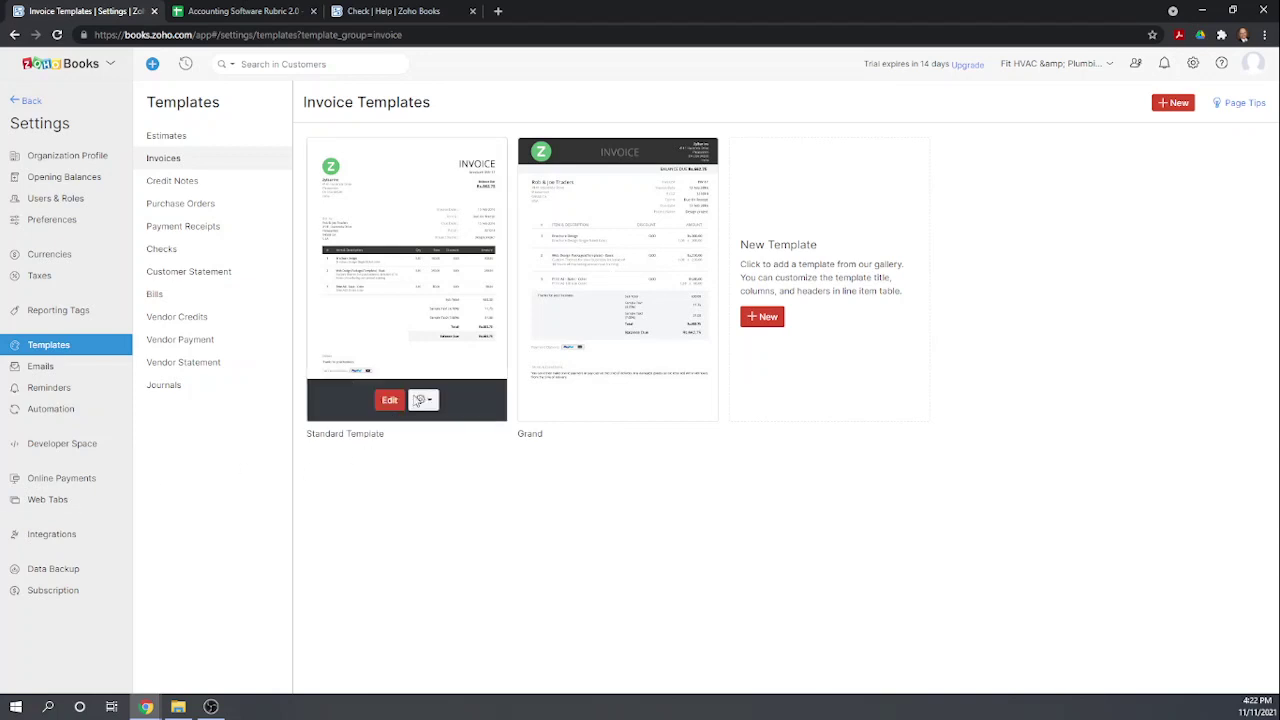
pyautogui.moveTo(595, 338)
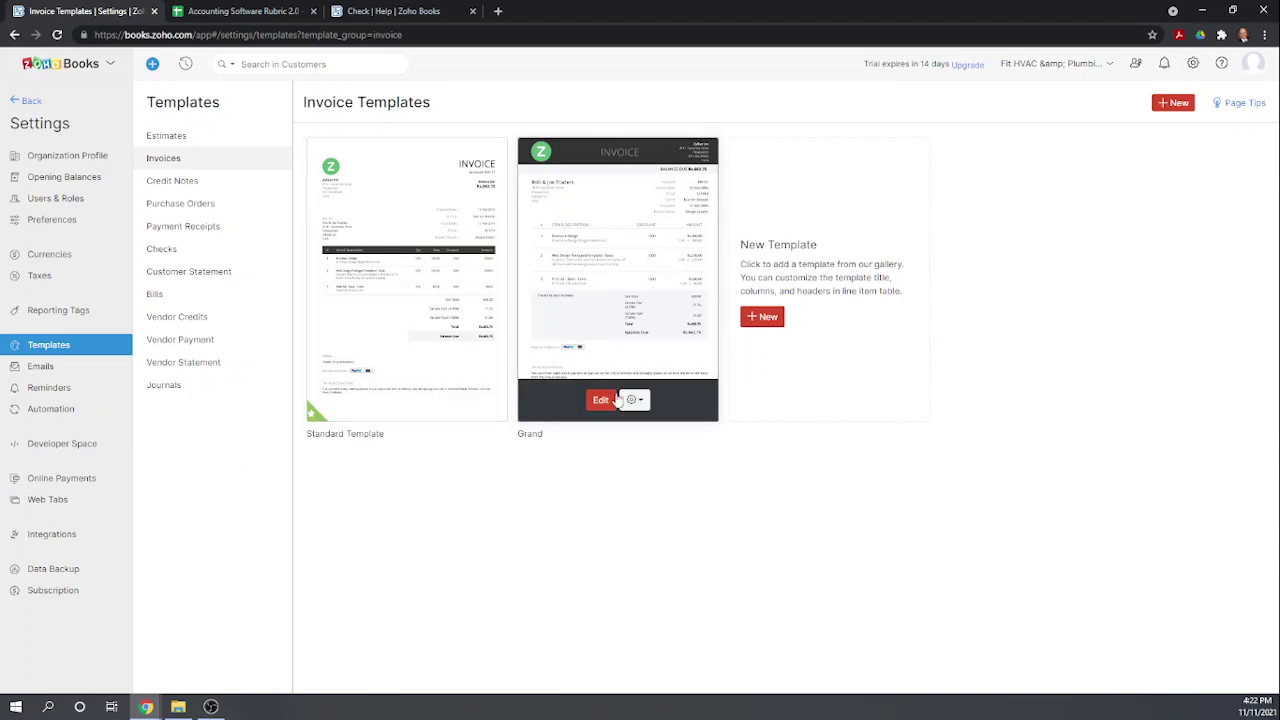
pyautogui.click(599, 399)
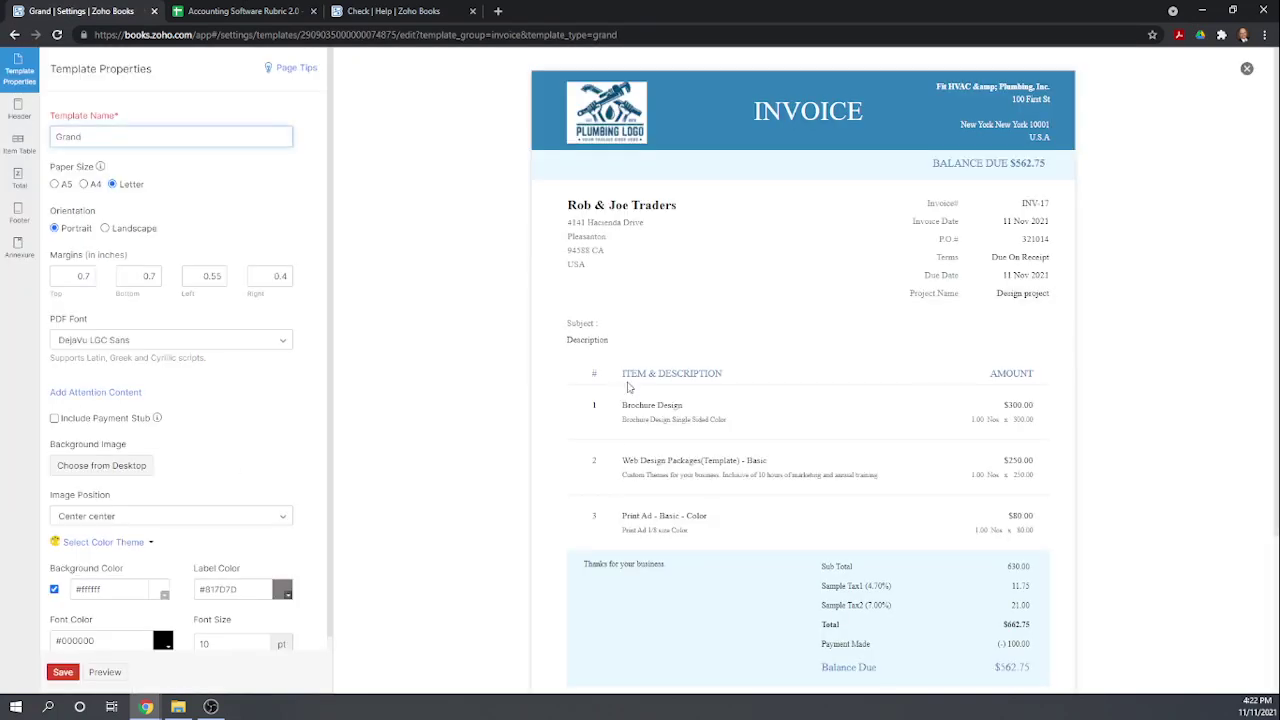
pyautogui.scroll(-1, 676, 384)
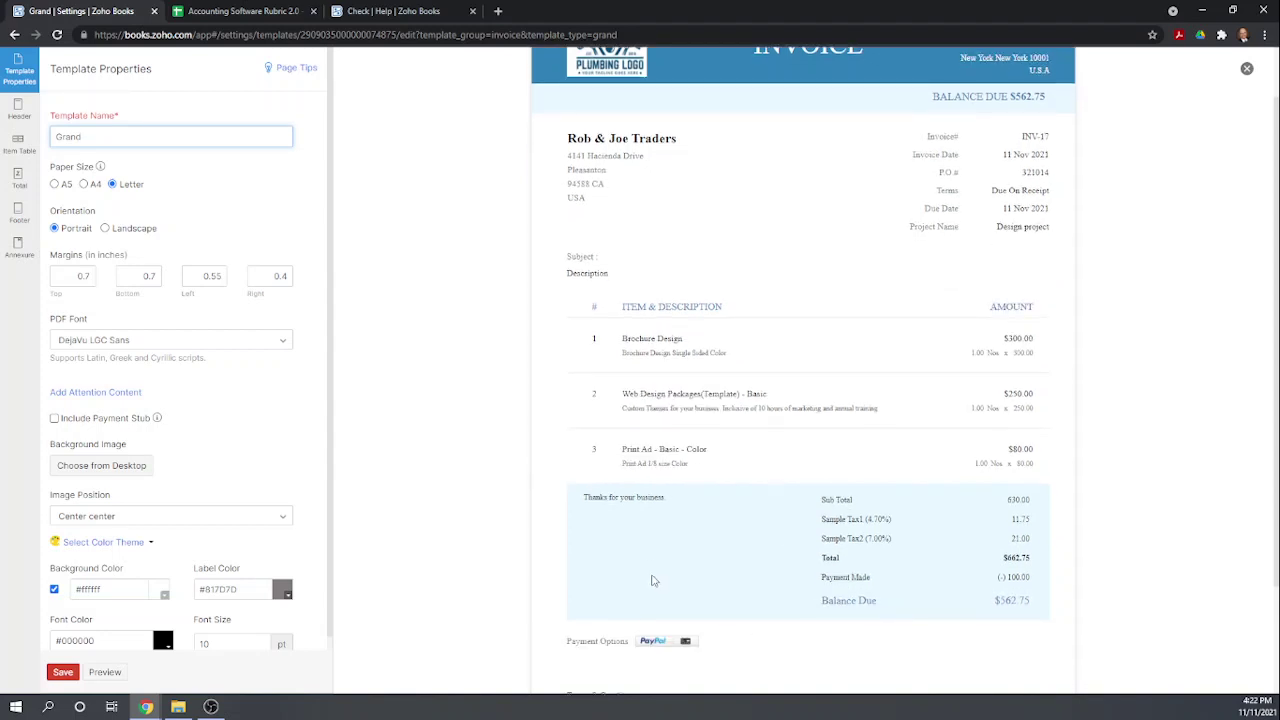
pyautogui.click(632, 497)
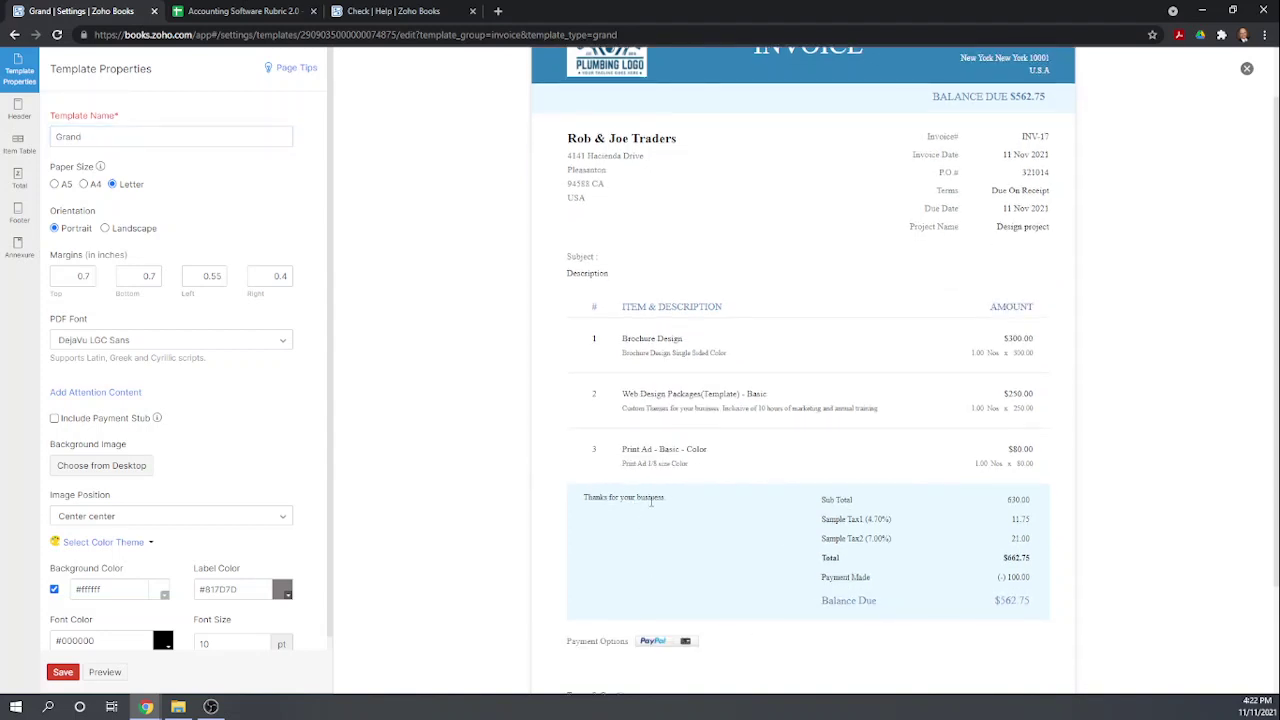
pyautogui.doubleClick(649, 499)
pyautogui.scroll(-1, 258, 411)
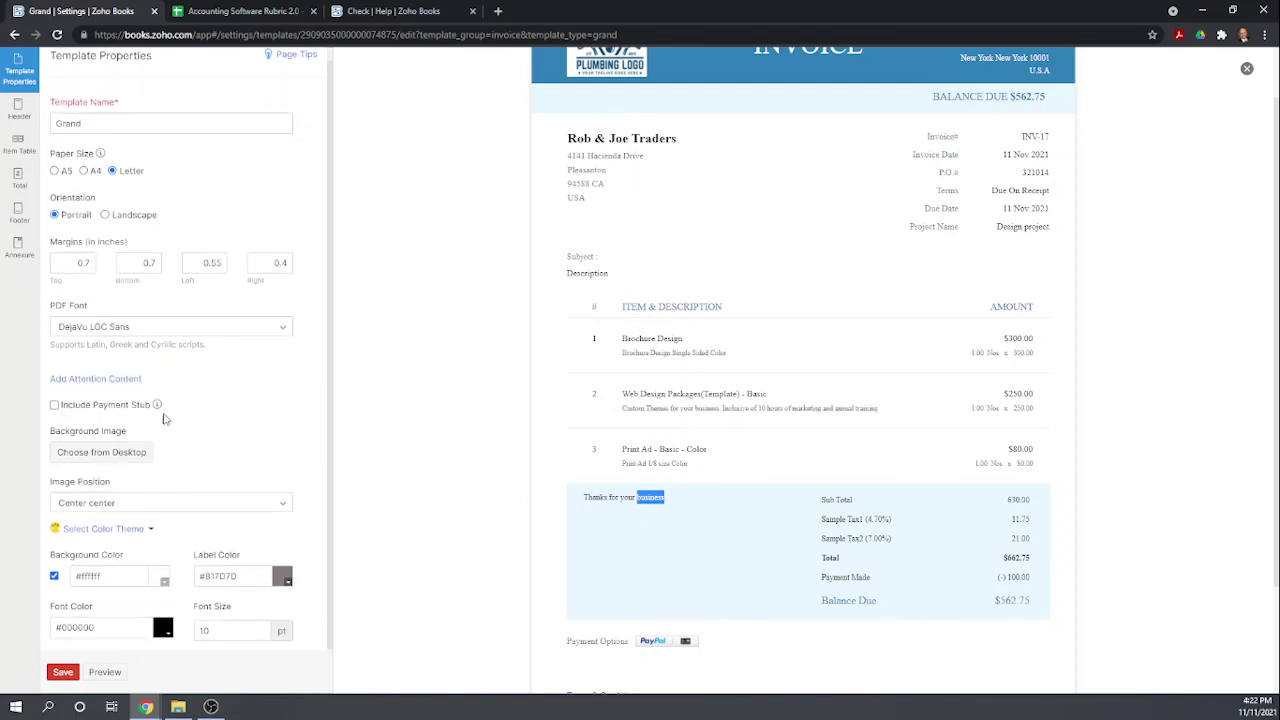
# - Inspect the template's attention content editor and close it without adding any text
pyautogui.click(120, 380)
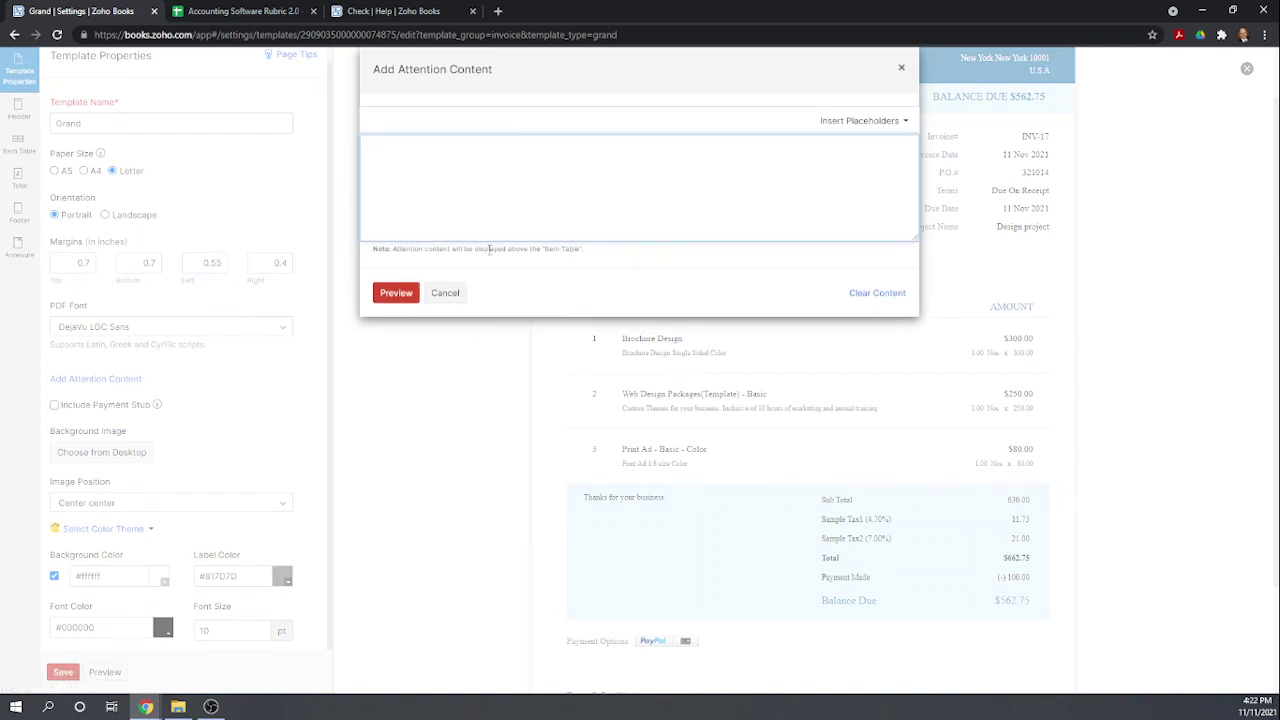
pyautogui.click(445, 295)
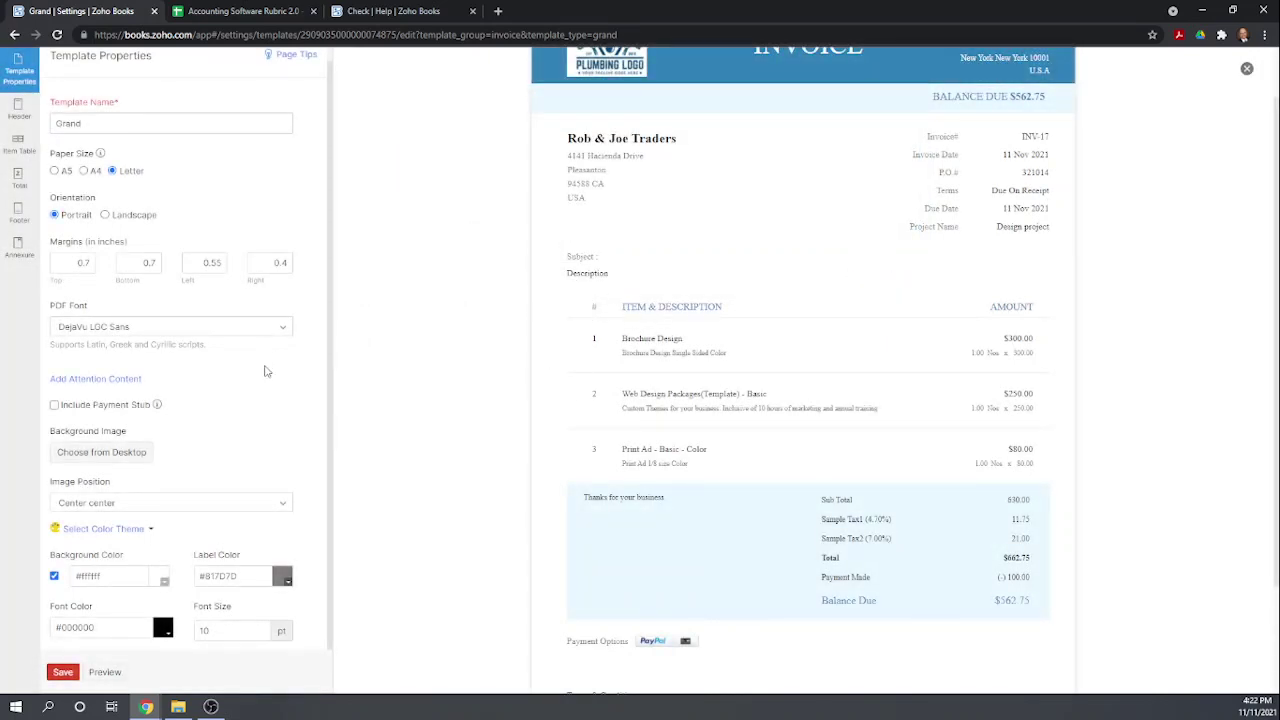
pyautogui.scroll(1, 215, 458)
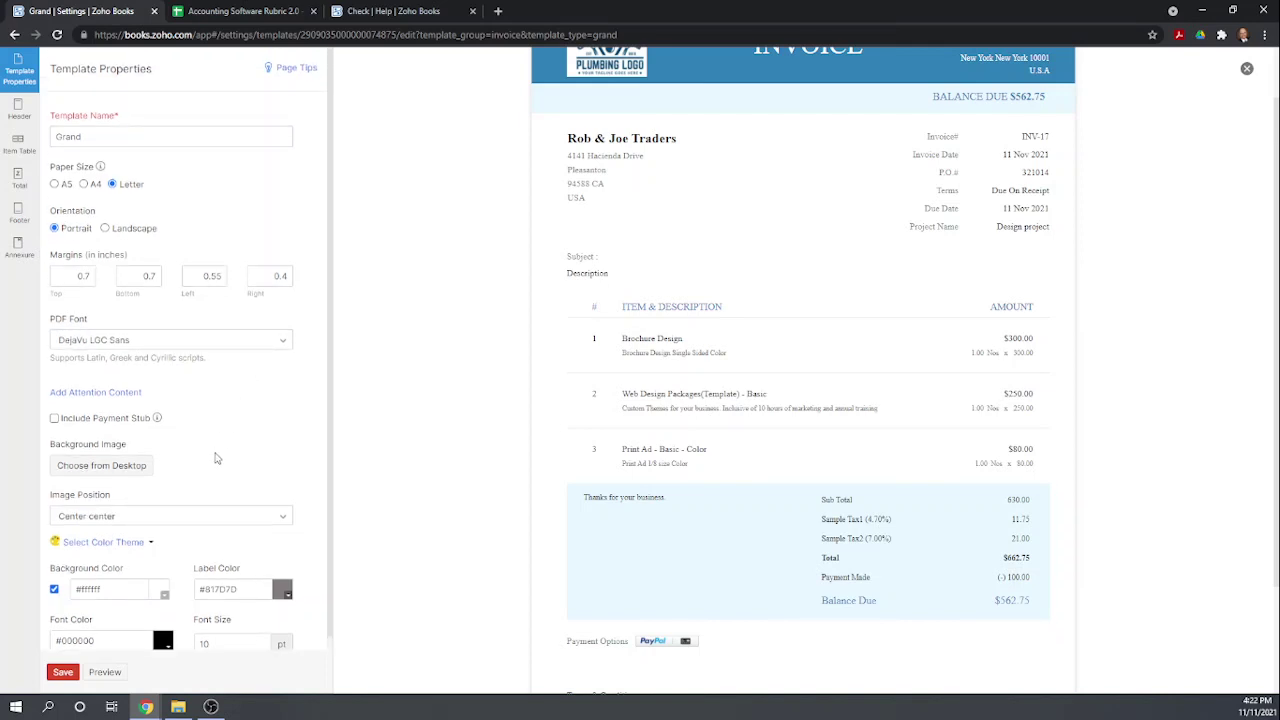
pyautogui.scroll(-1, 215, 458)
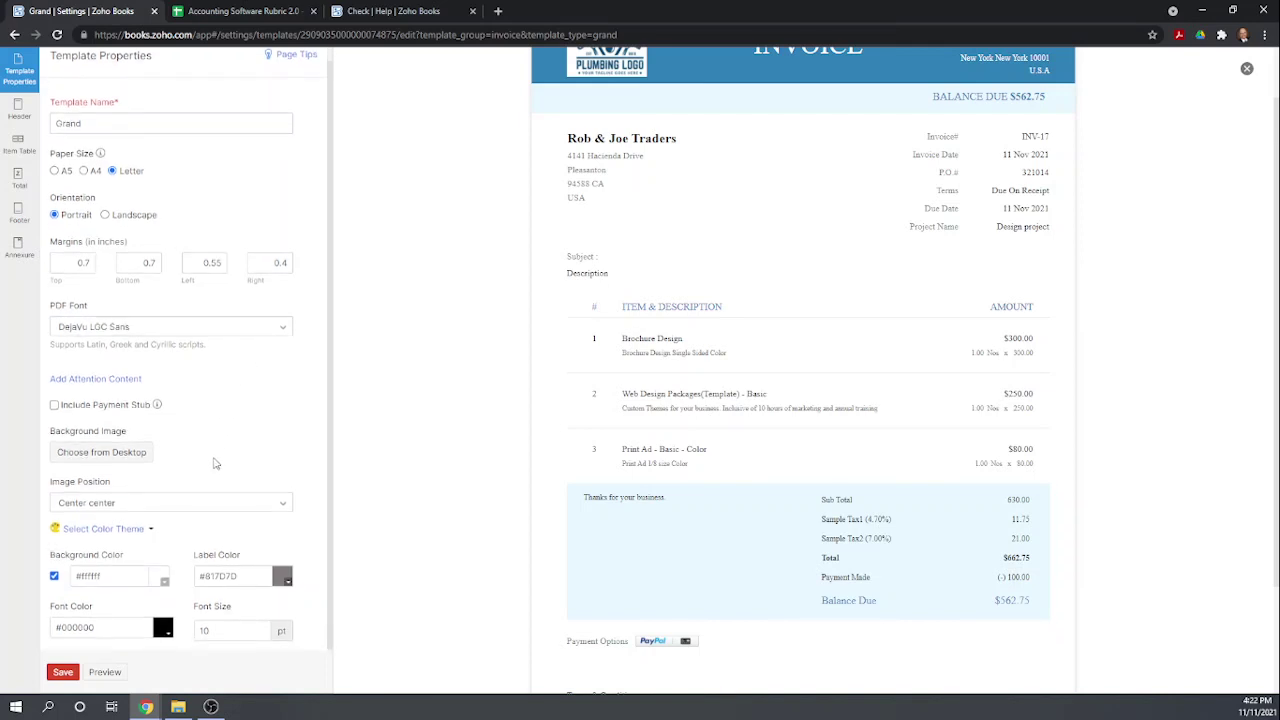
# - Examine the template's Footer, Header, Item Table, Total and Annexure settings for a place to edit the invoice note
pyautogui.click(18, 210)
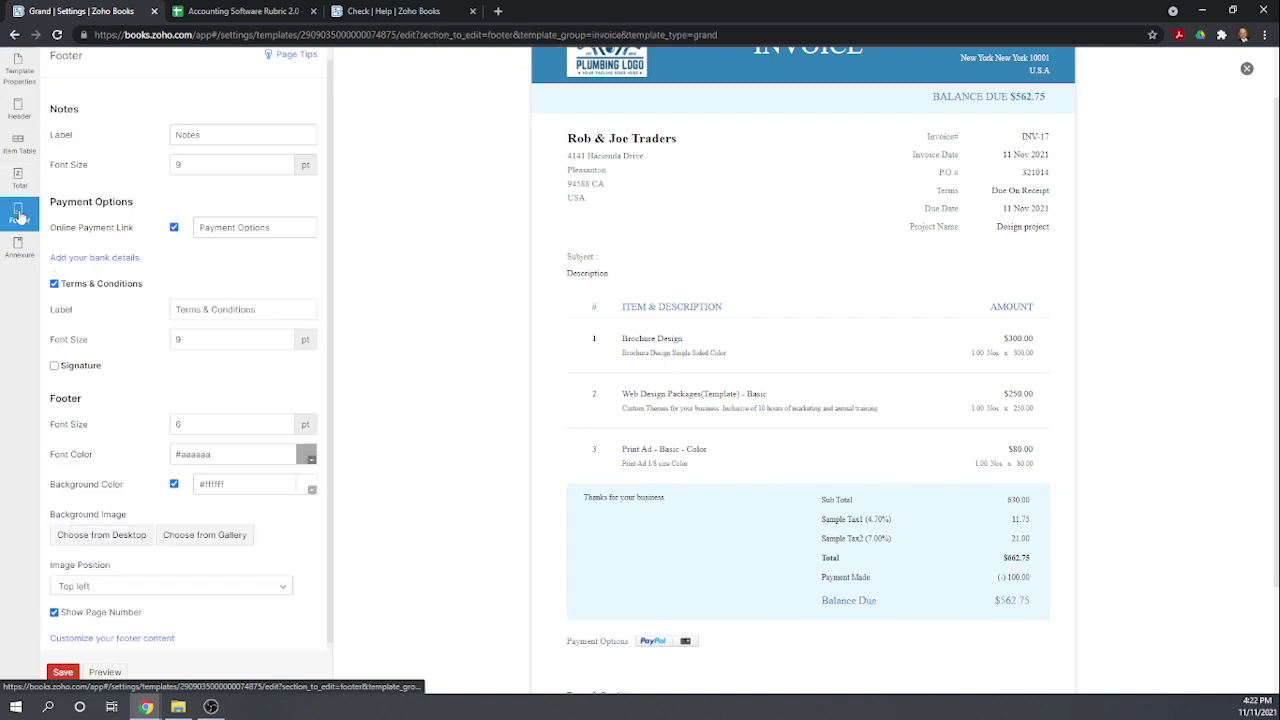
pyautogui.click(18, 112)
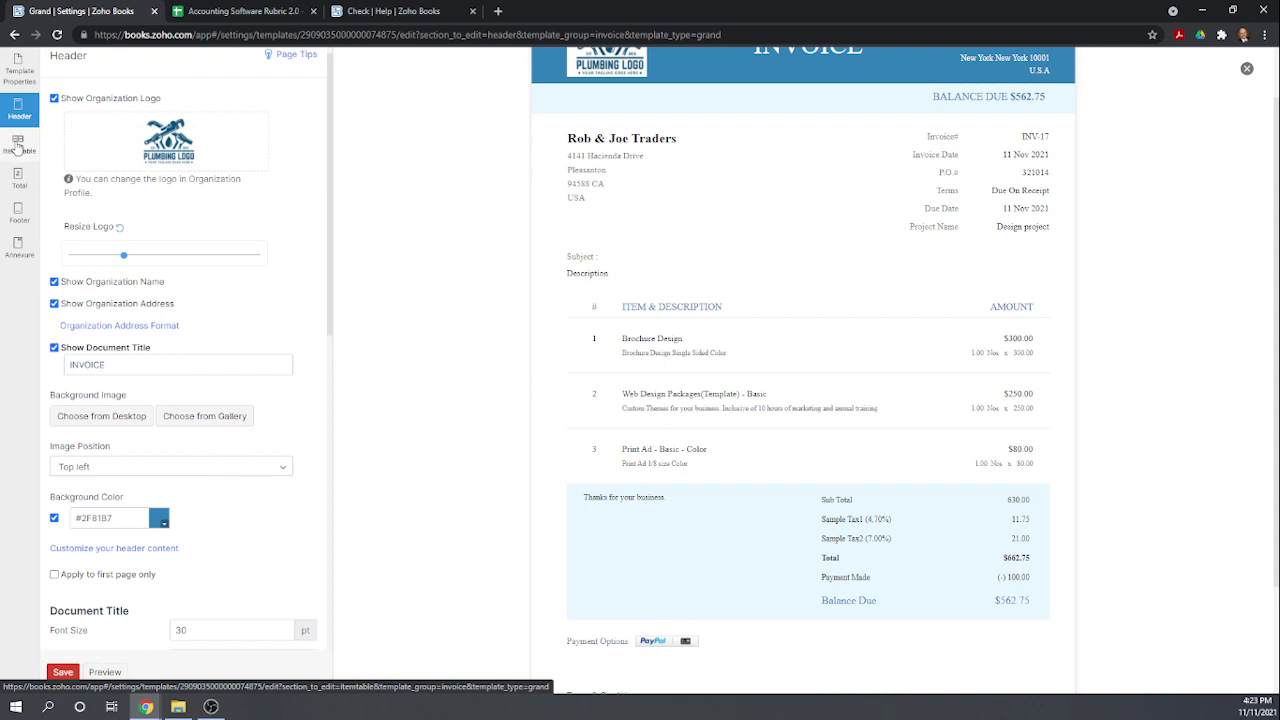
pyautogui.click(17, 146)
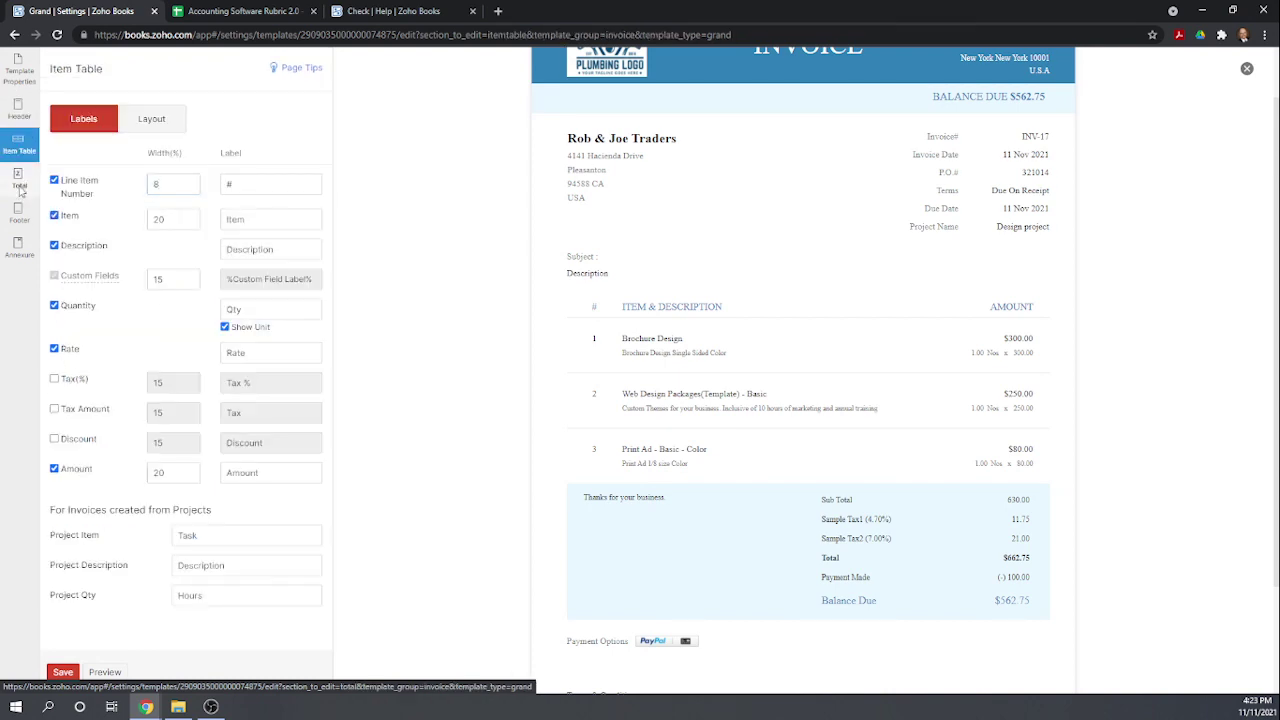
pyautogui.click(20, 188)
pyautogui.click(21, 217)
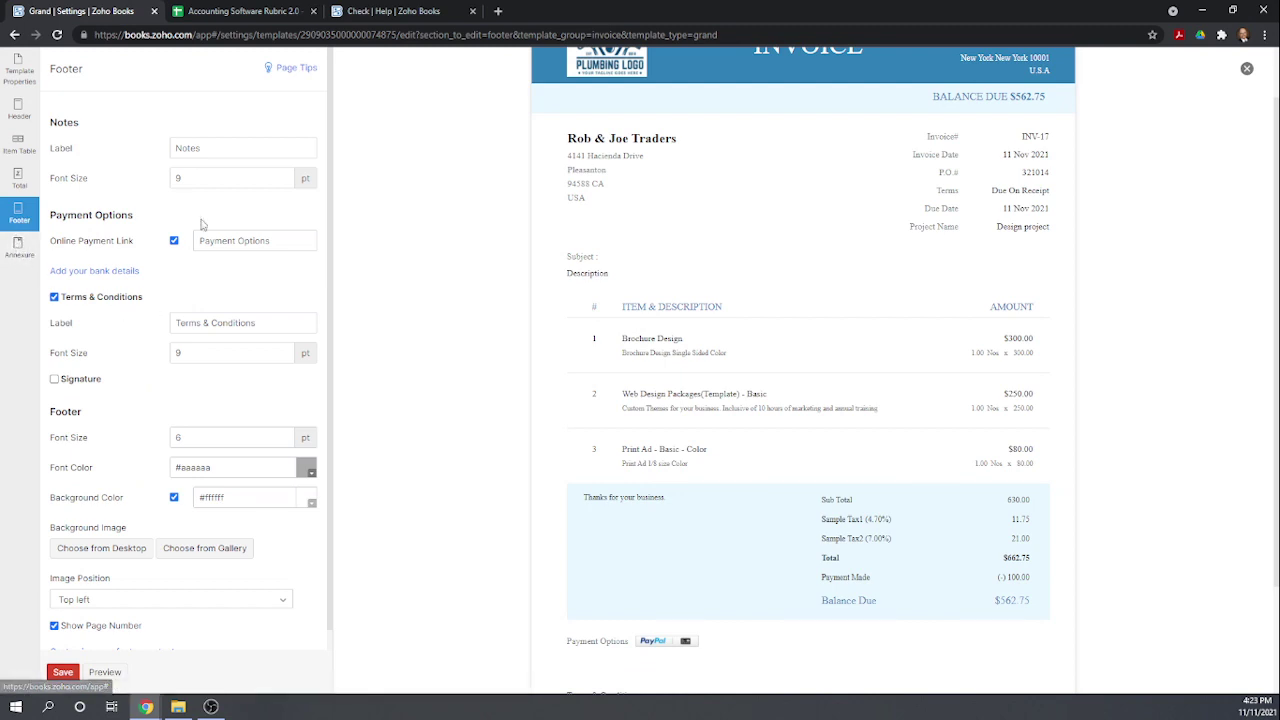
pyautogui.scroll(-1, 295, 427)
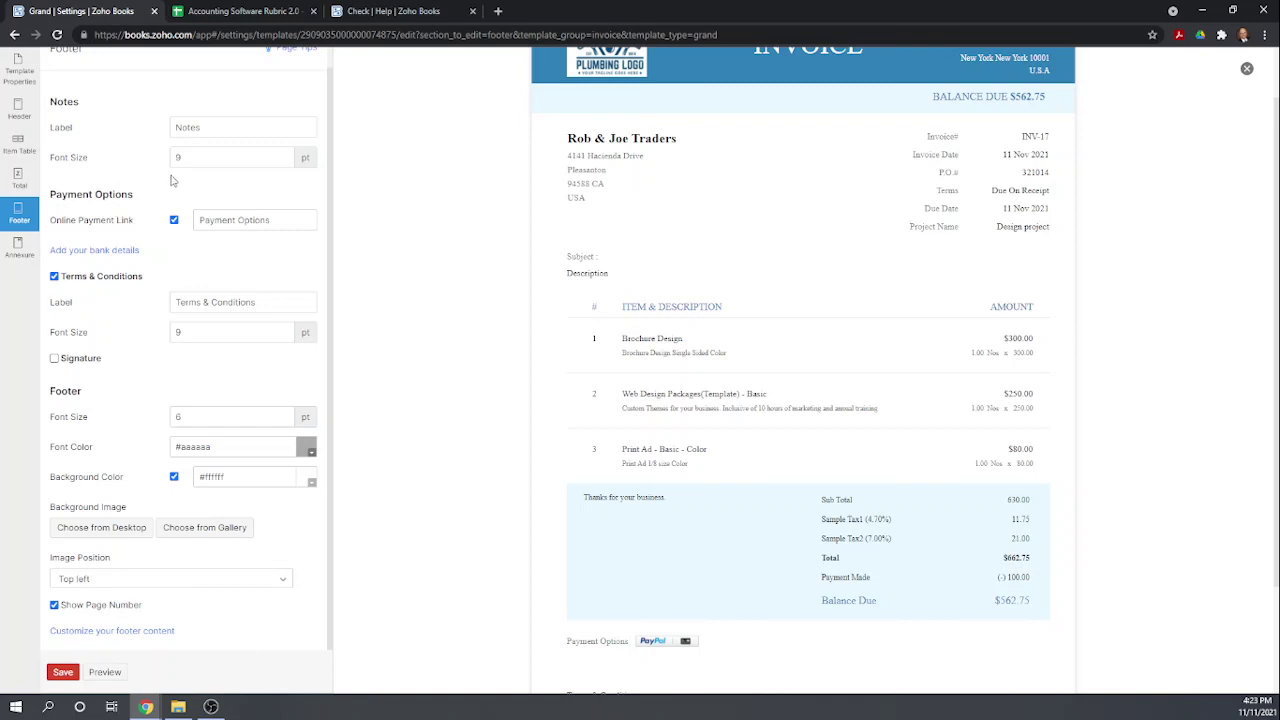
pyautogui.scroll(1, 227, 125)
pyautogui.scroll(-1, 227, 125)
pyautogui.click(18, 252)
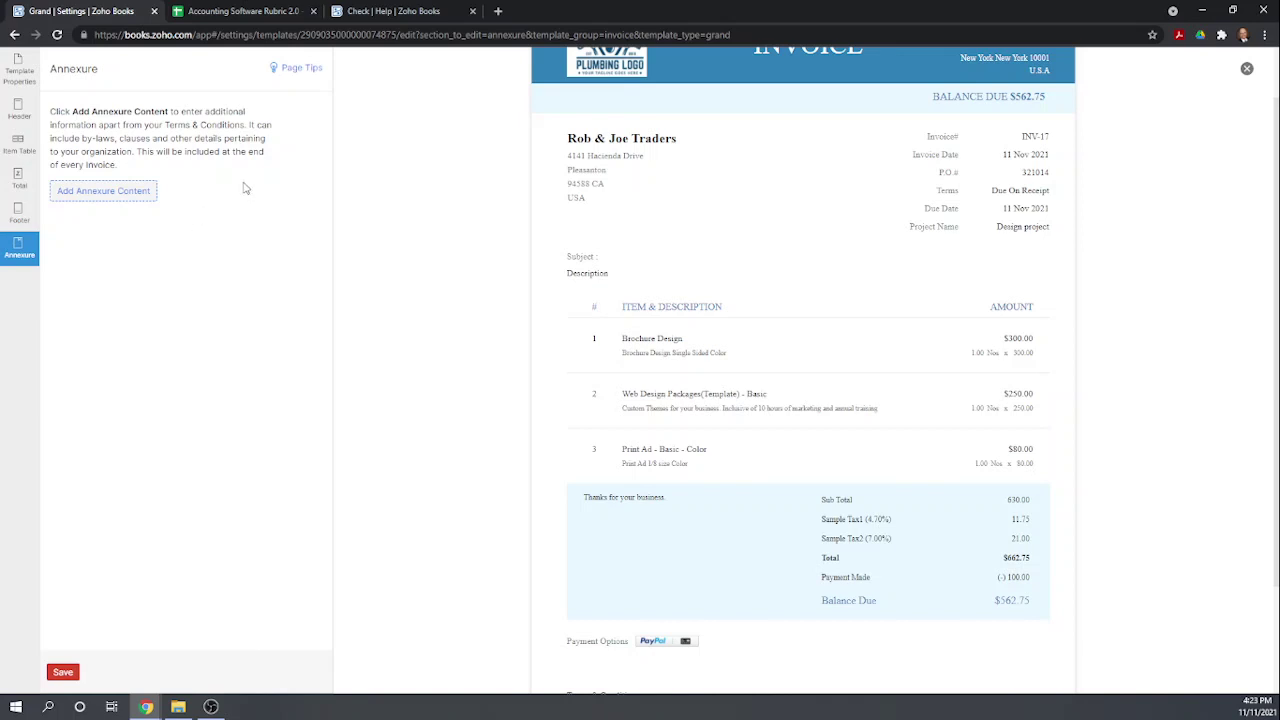
pyautogui.click(16, 216)
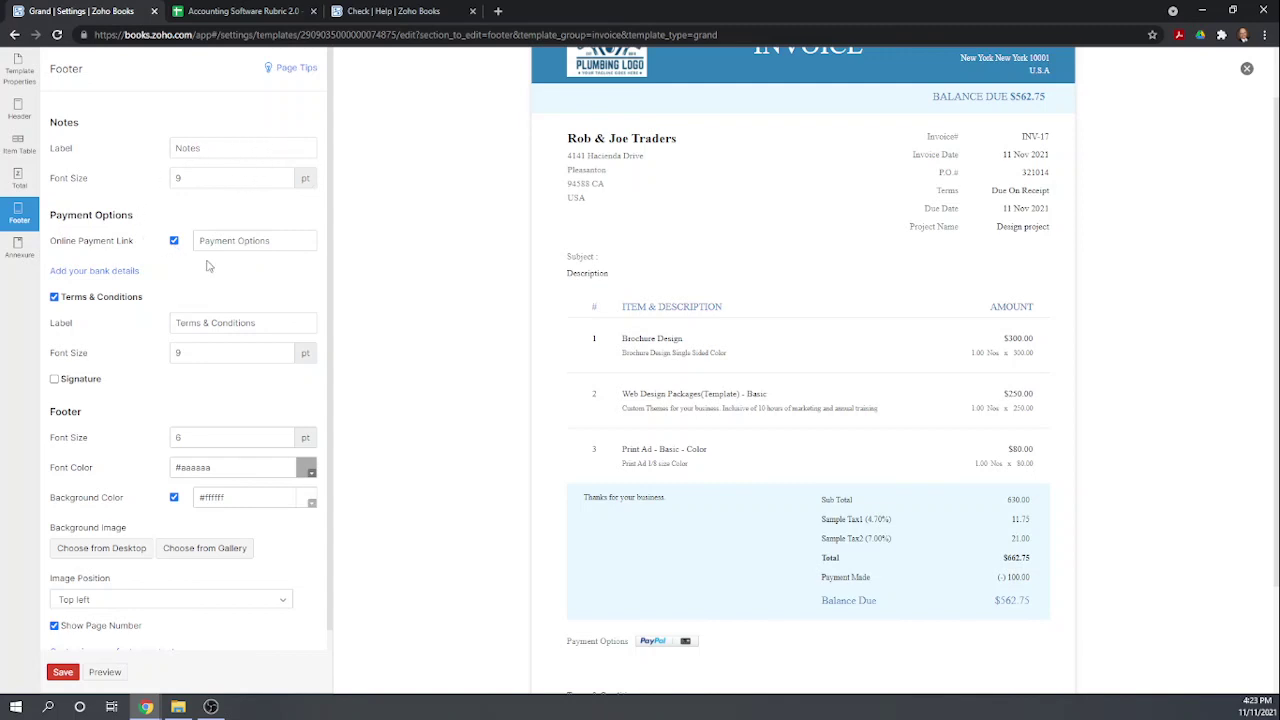
# - Set the Grand template's custom footer content to "Customized thank you message" and preview it on the invoice
pyautogui.scroll(-1, 260, 301)
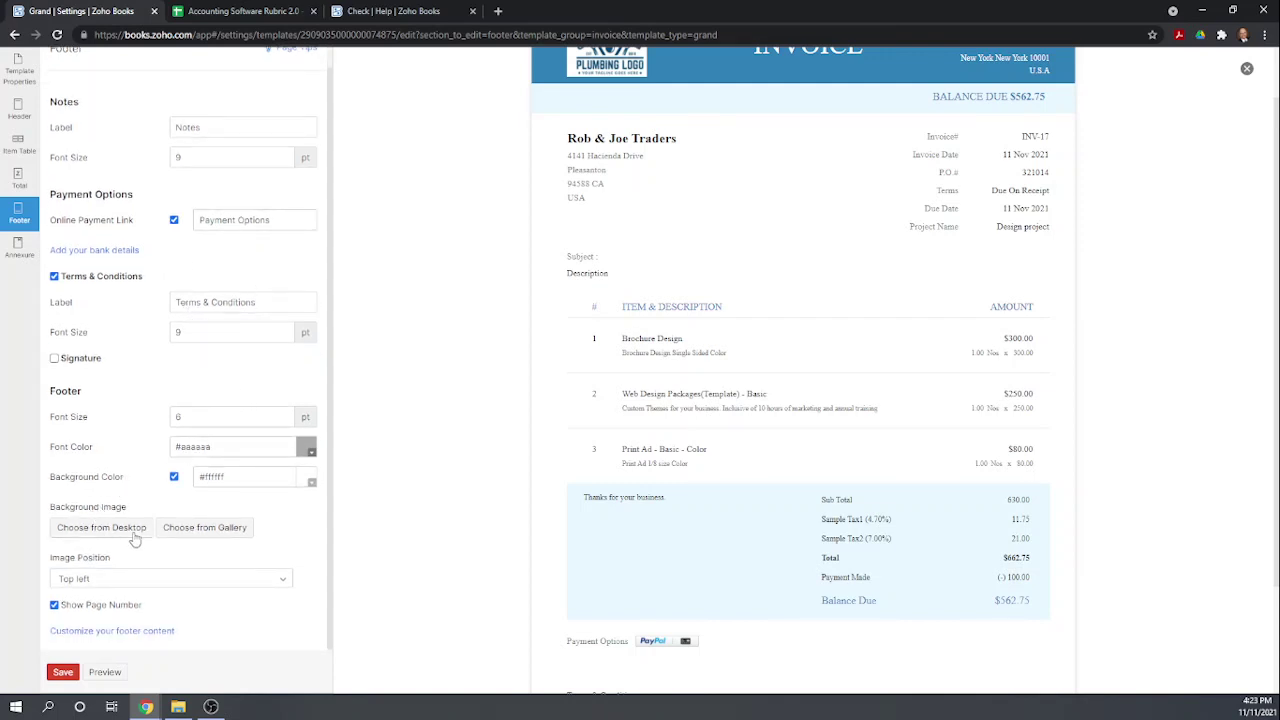
pyautogui.scroll(-1, 354, 582)
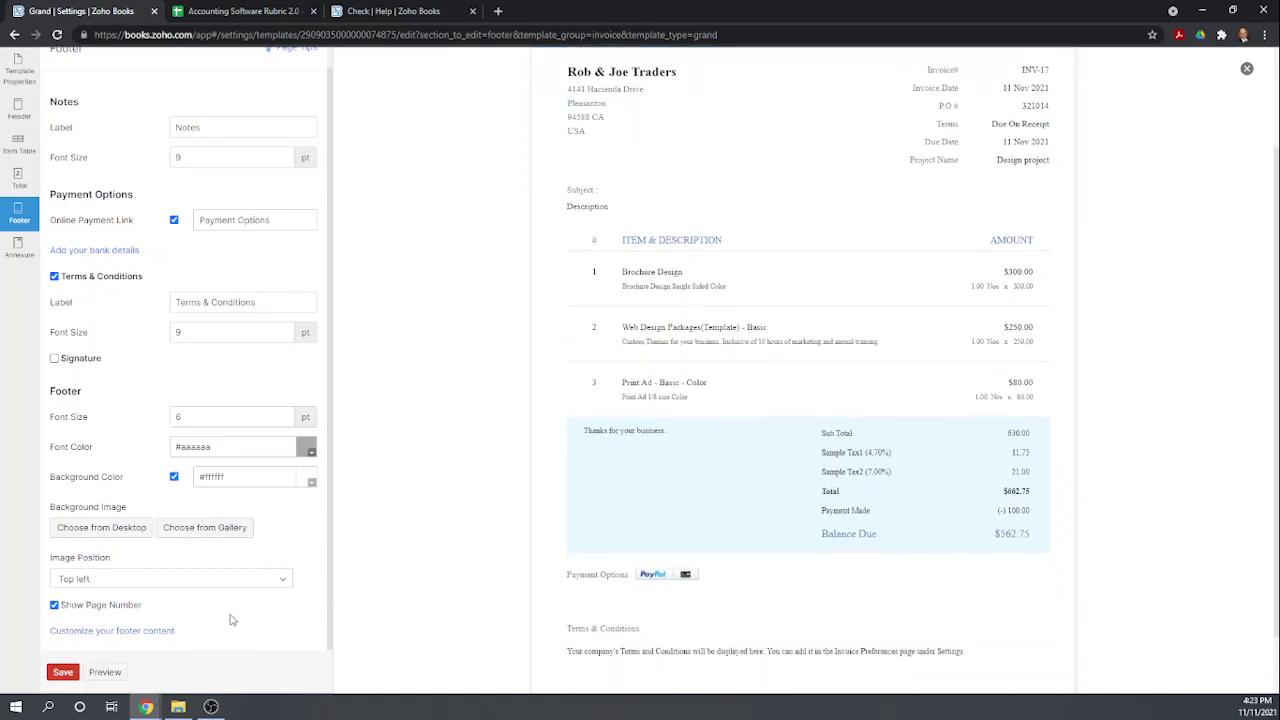
pyautogui.click(160, 633)
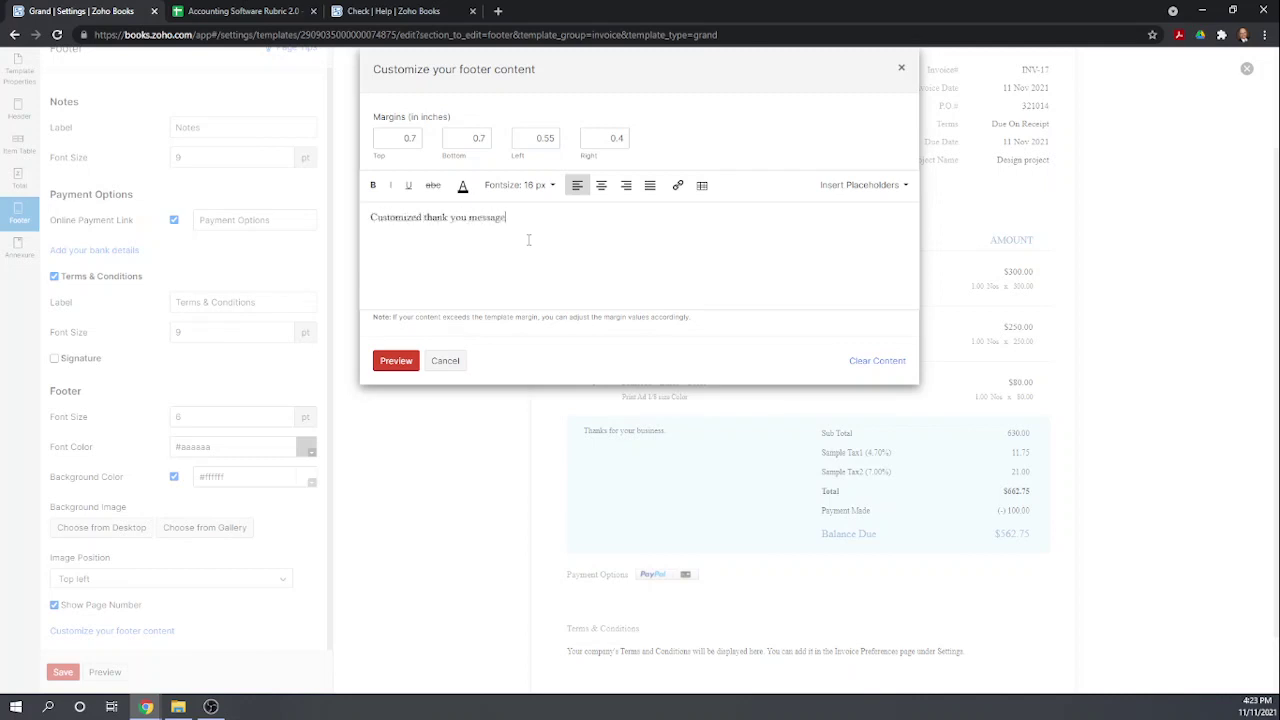
pyautogui.click(393, 364)
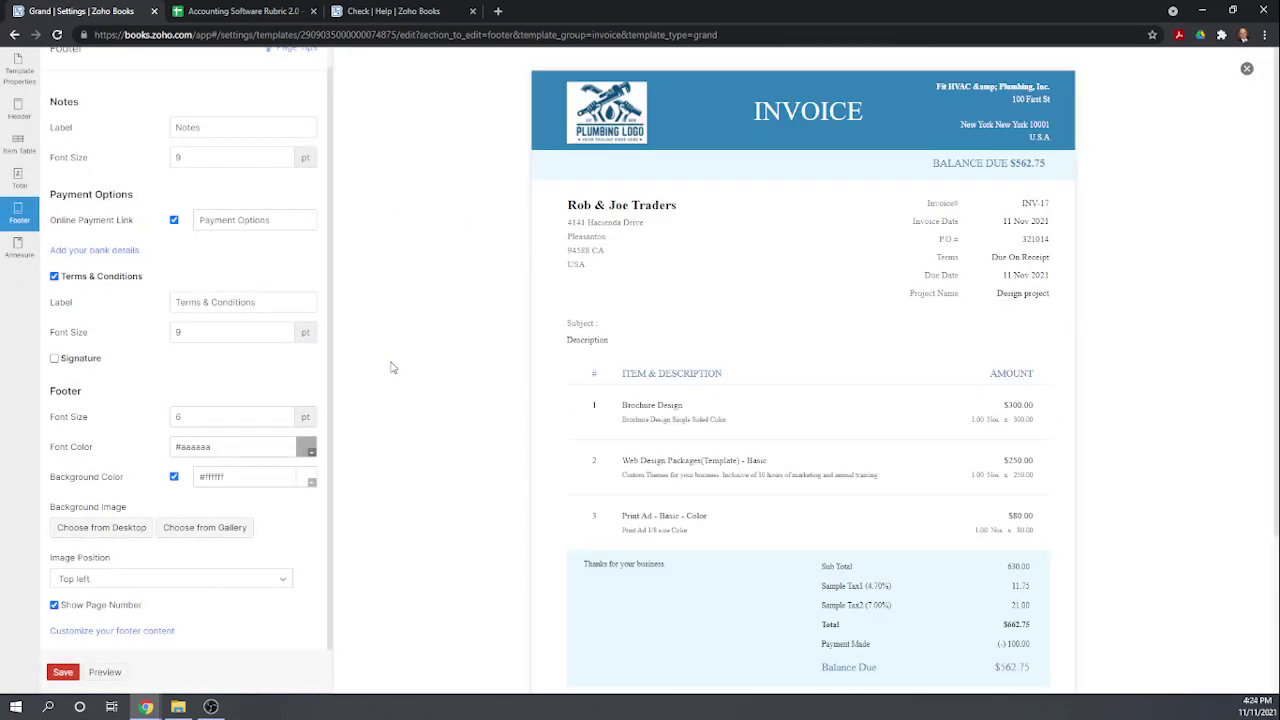
pyautogui.scroll(-3, 534, 453)
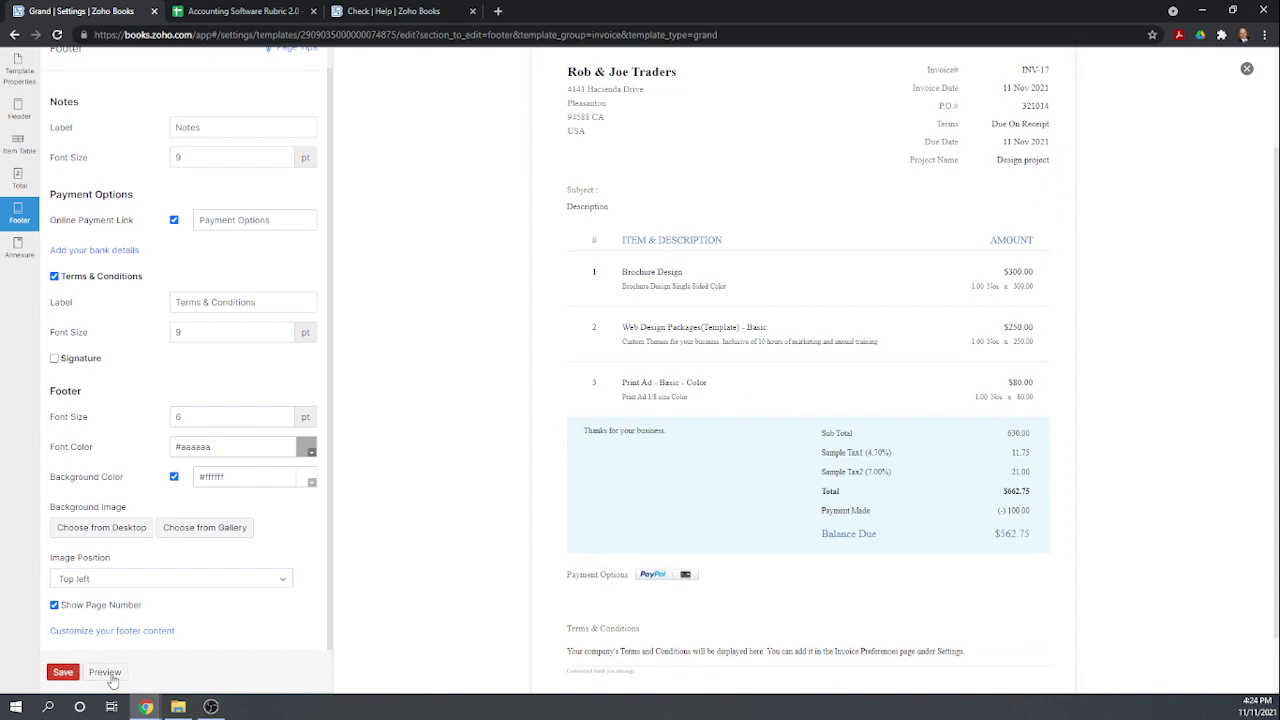
# - Check the footer message and thank-you note across the refreshed invoice preview, and save the Grand template
pyautogui.click(104, 672)
pyautogui.scroll(-3, 723, 385)
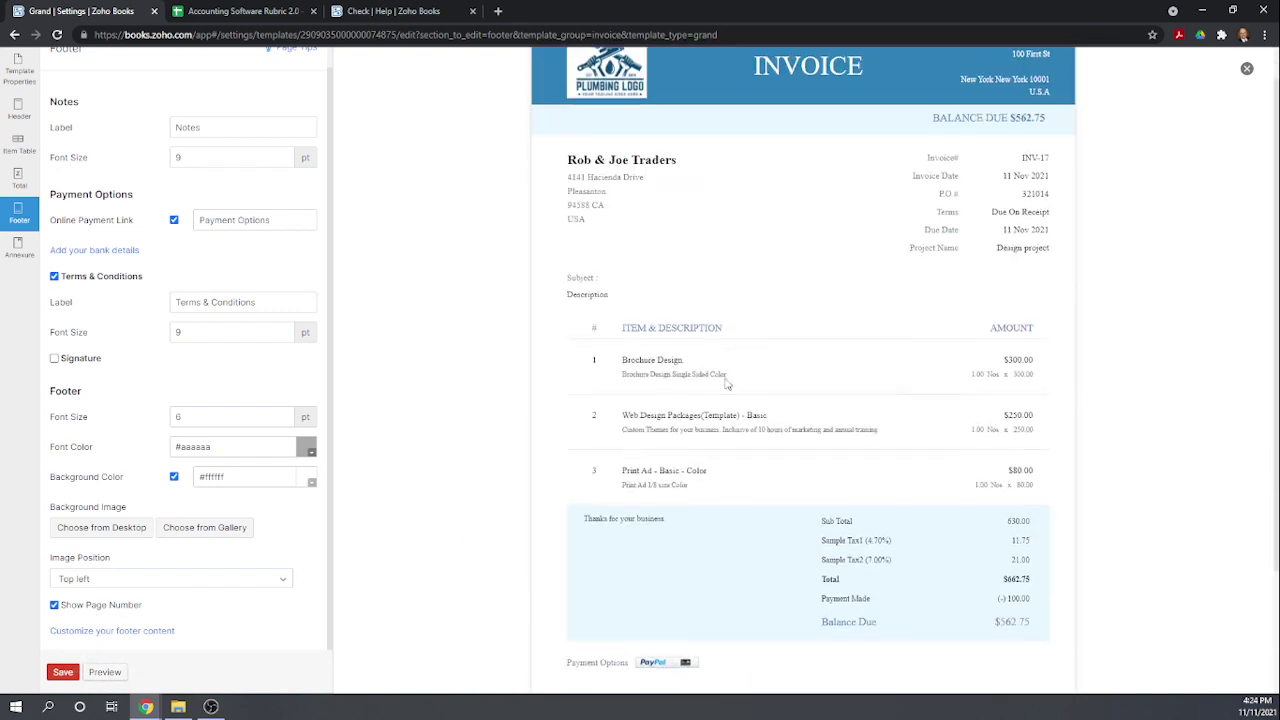
pyautogui.scroll(-1, 745, 396)
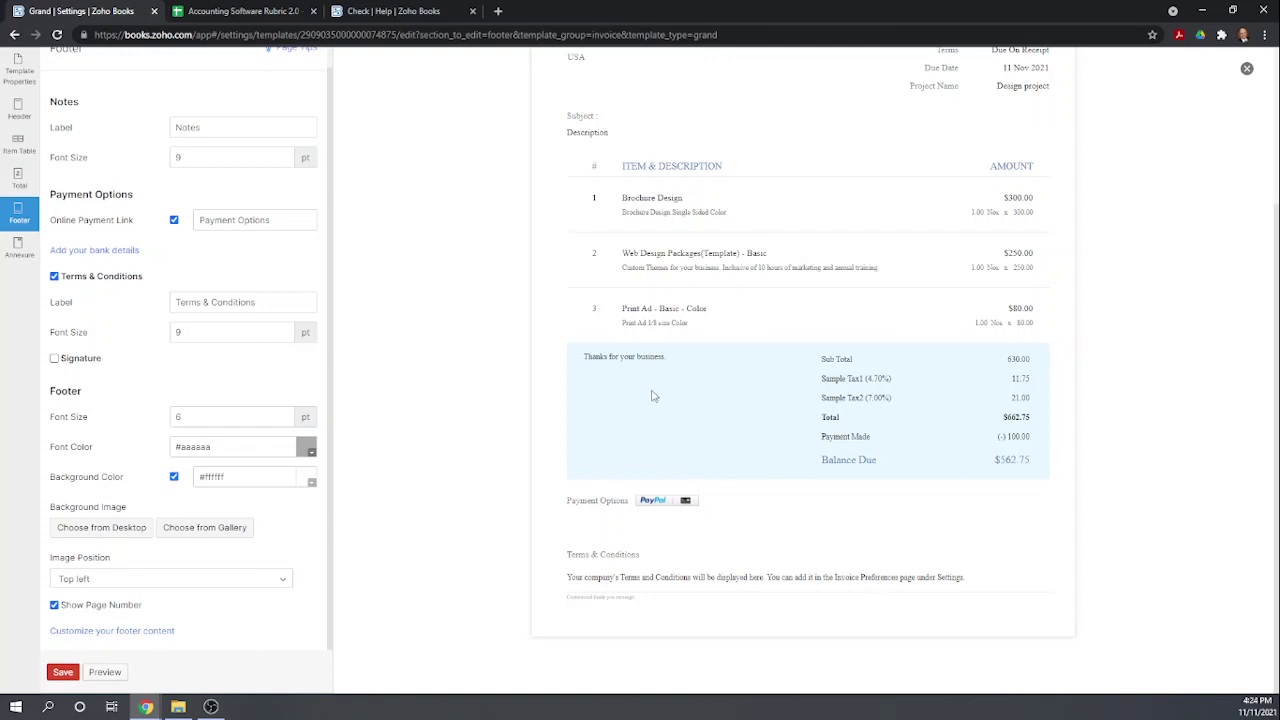
pyautogui.scroll(3, 742, 424)
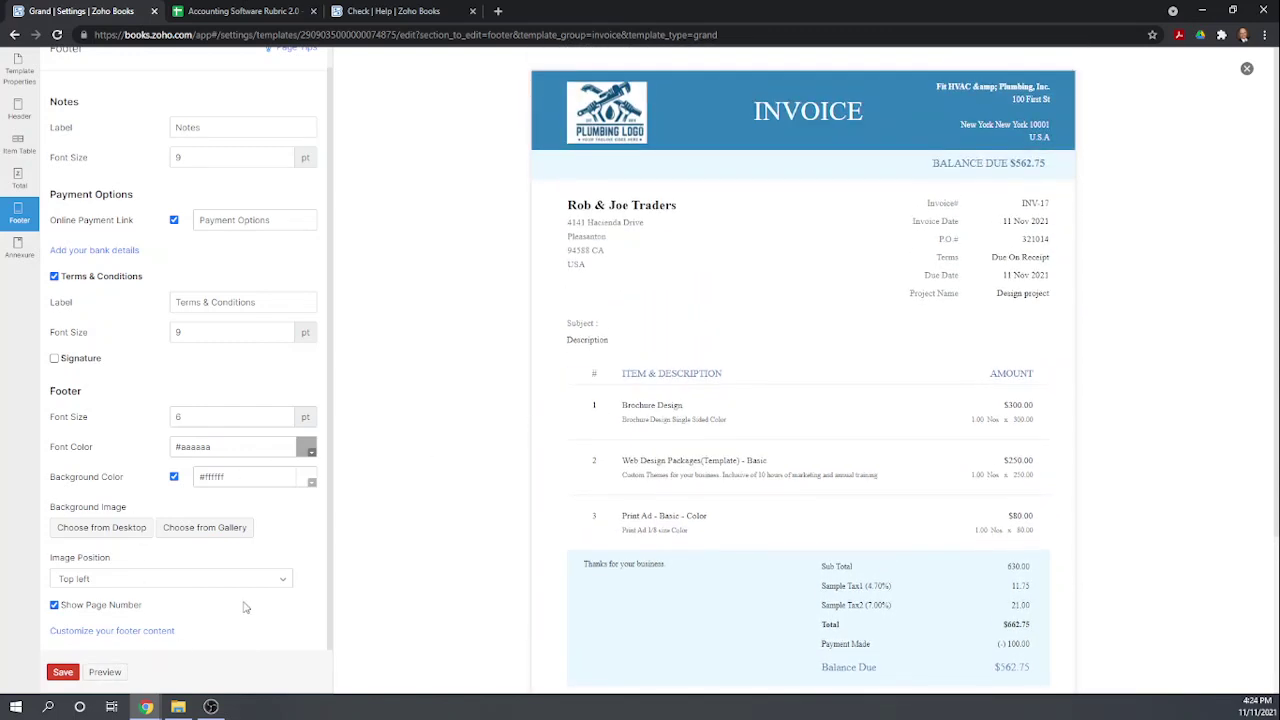
pyautogui.scroll(1, 245, 607)
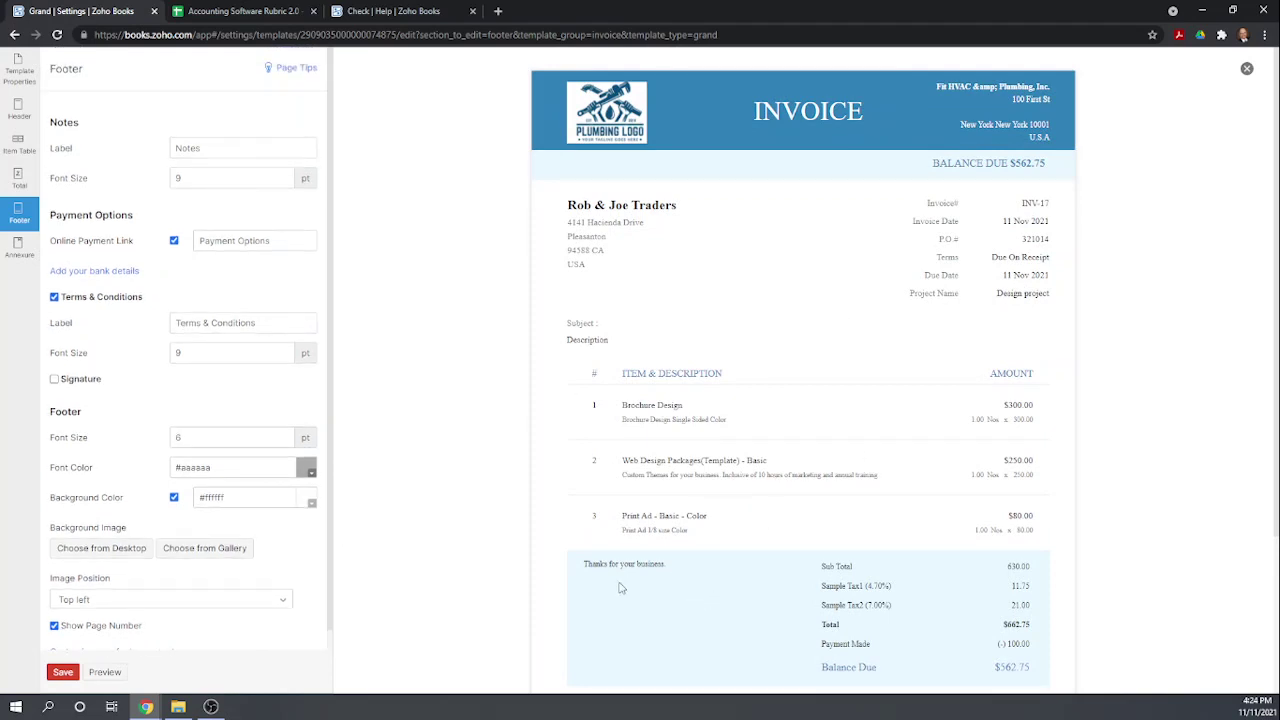
pyautogui.scroll(-3, 650, 578)
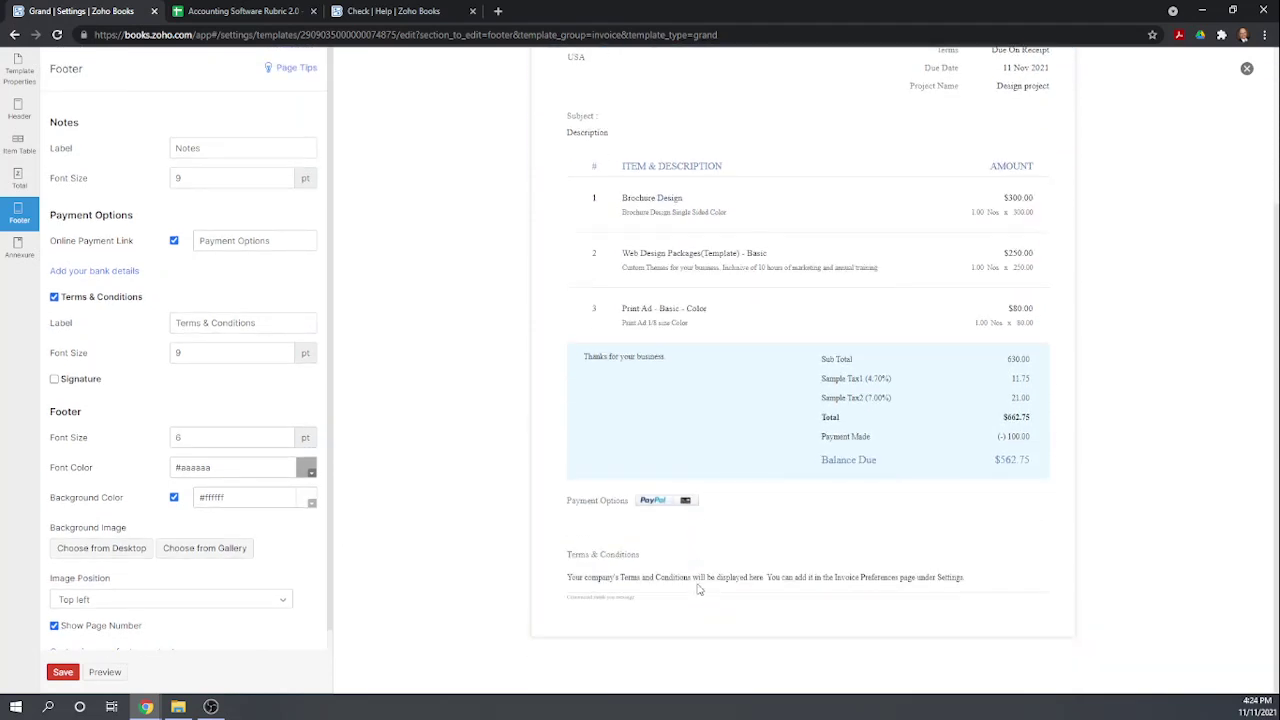
pyautogui.scroll(3, 590, 499)
pyautogui.scroll(-1, 161, 408)
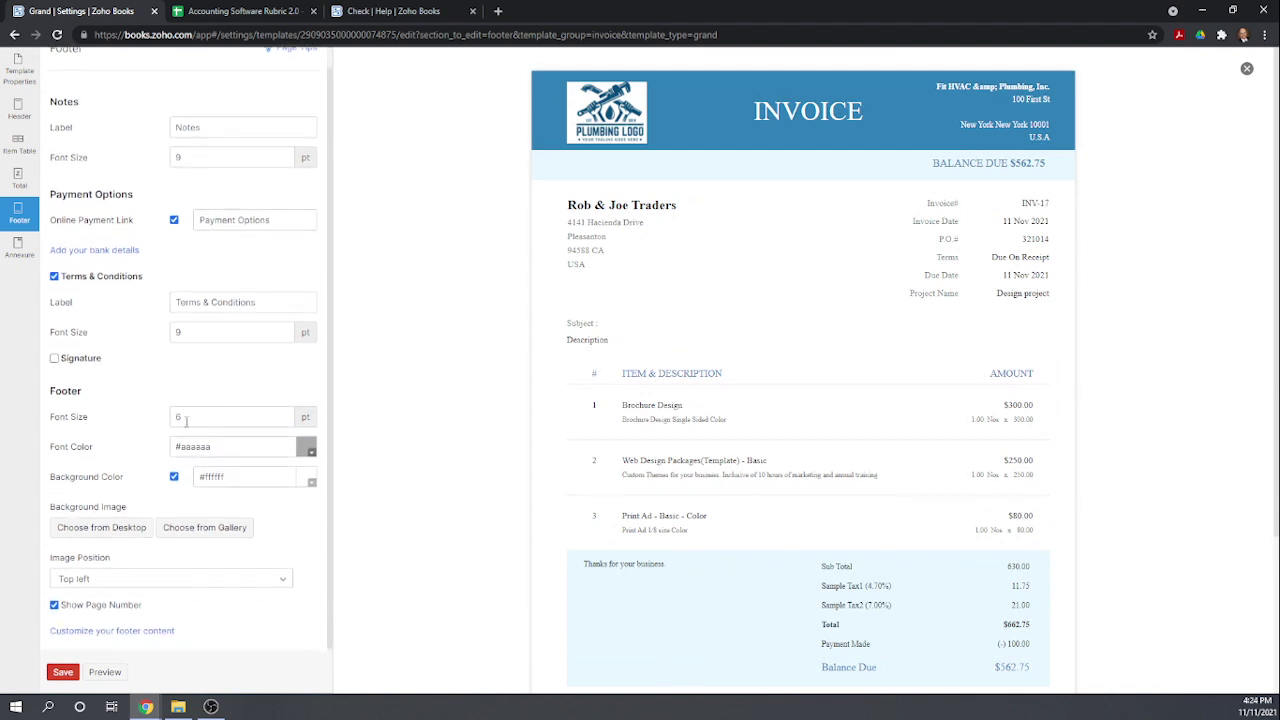
pyautogui.scroll(1, 161, 408)
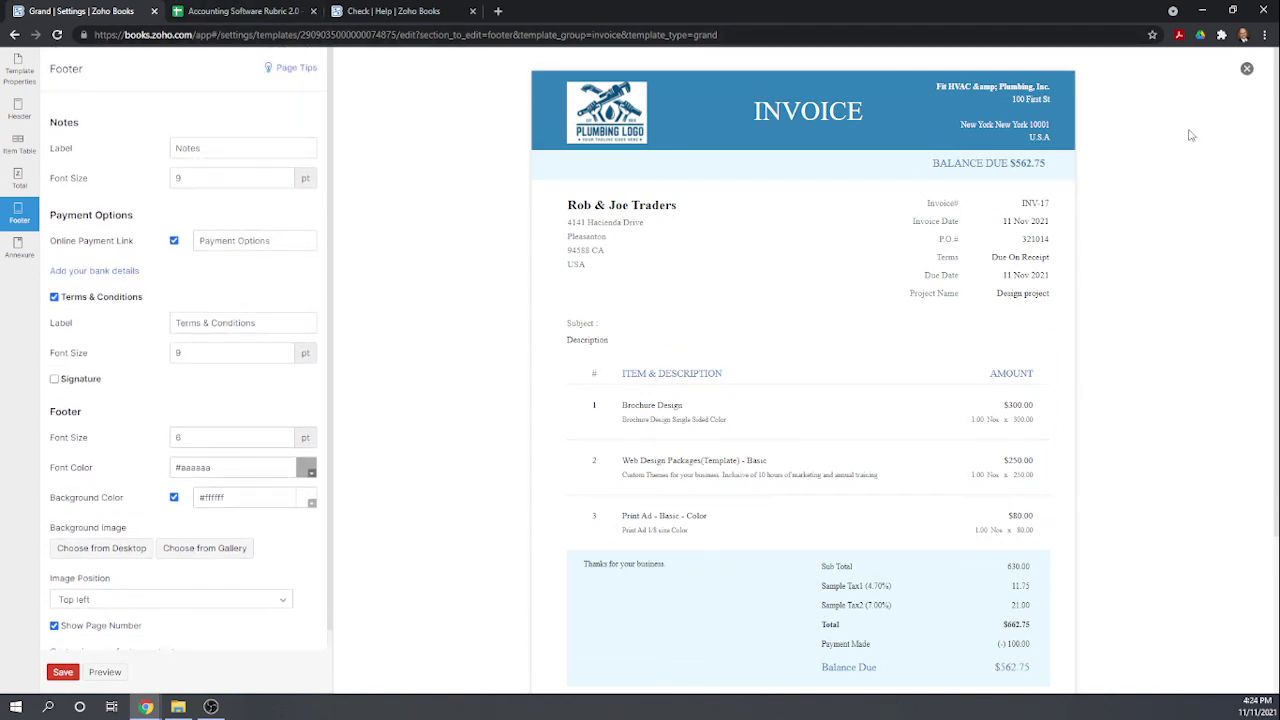
pyautogui.click(63, 672)
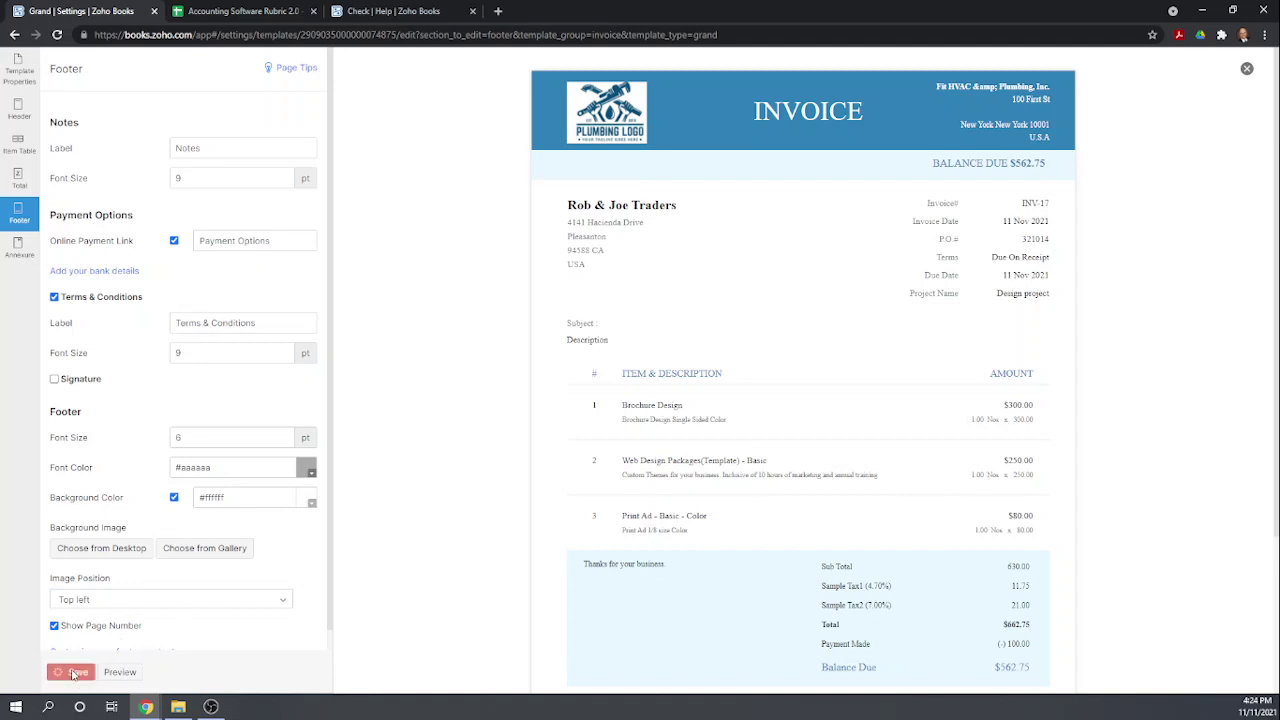
pyautogui.moveTo(432, 155)
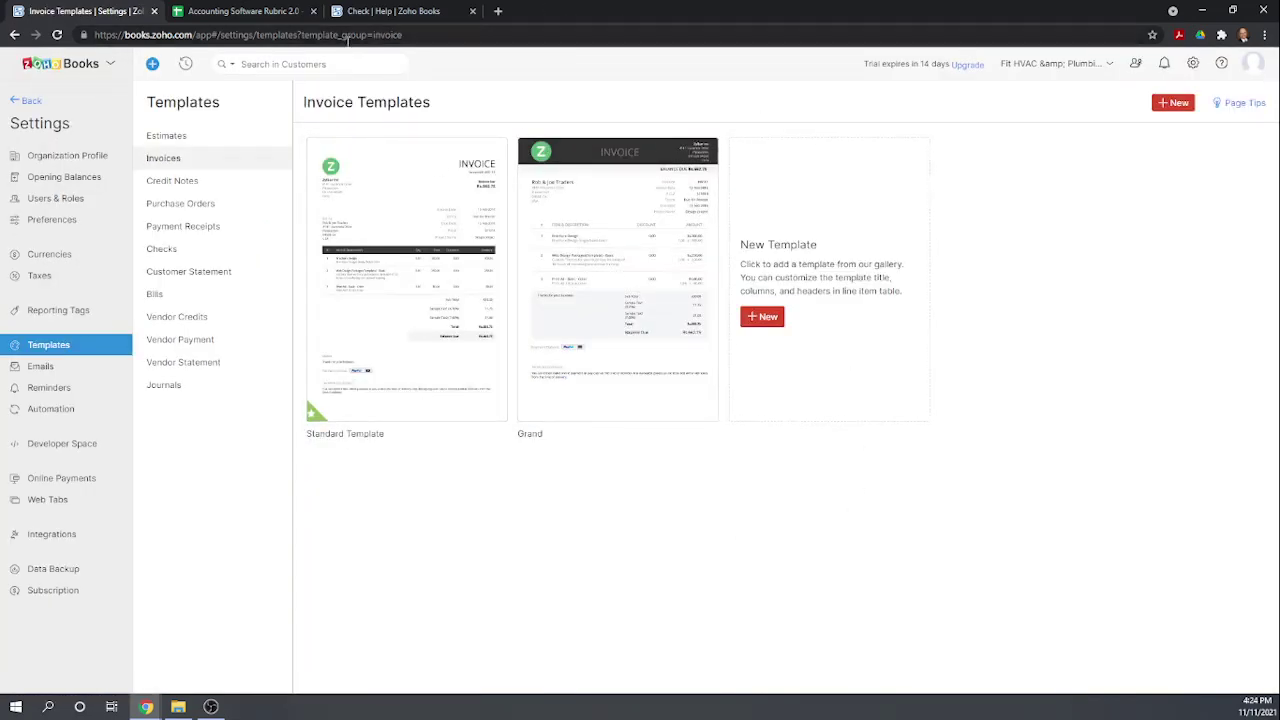
# - Switch to the Accounting Software Rubric 2.0 spreadsheet and enter a score of 1 in column I for rows 60 through 64
pyautogui.click(205, 14)
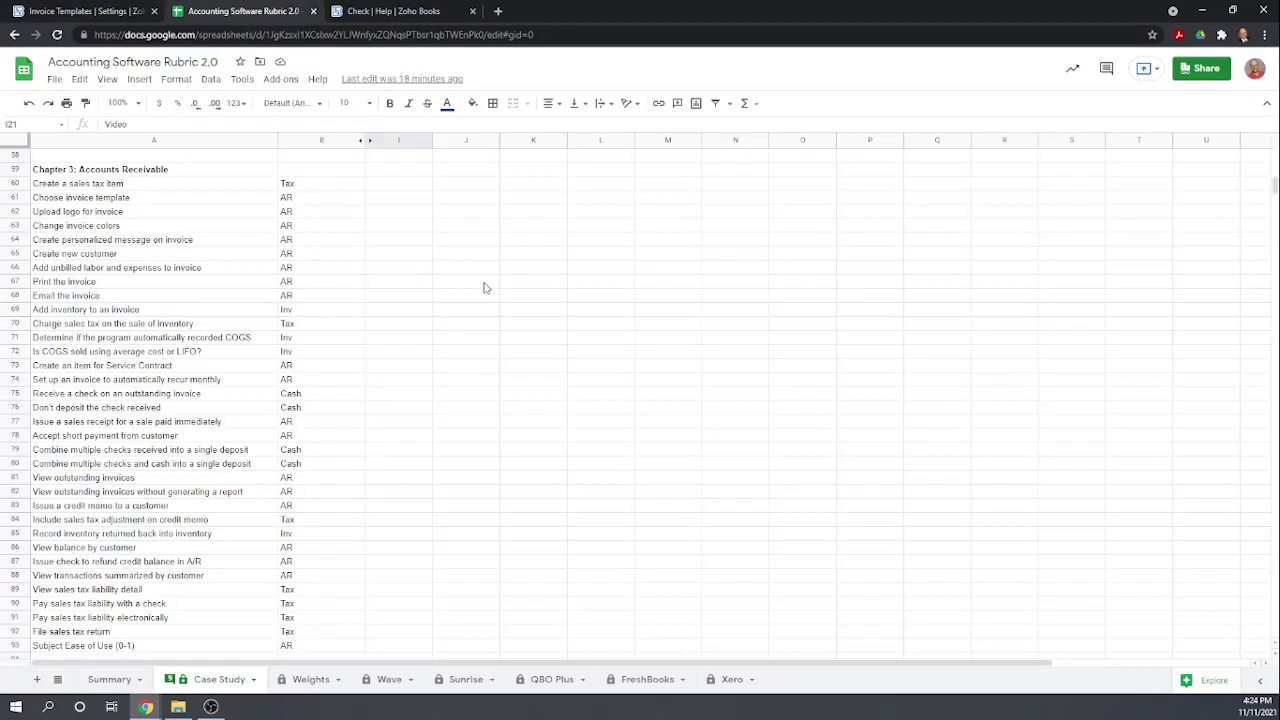
pyautogui.scroll(3, 482, 287)
pyautogui.scroll(1, 482, 287)
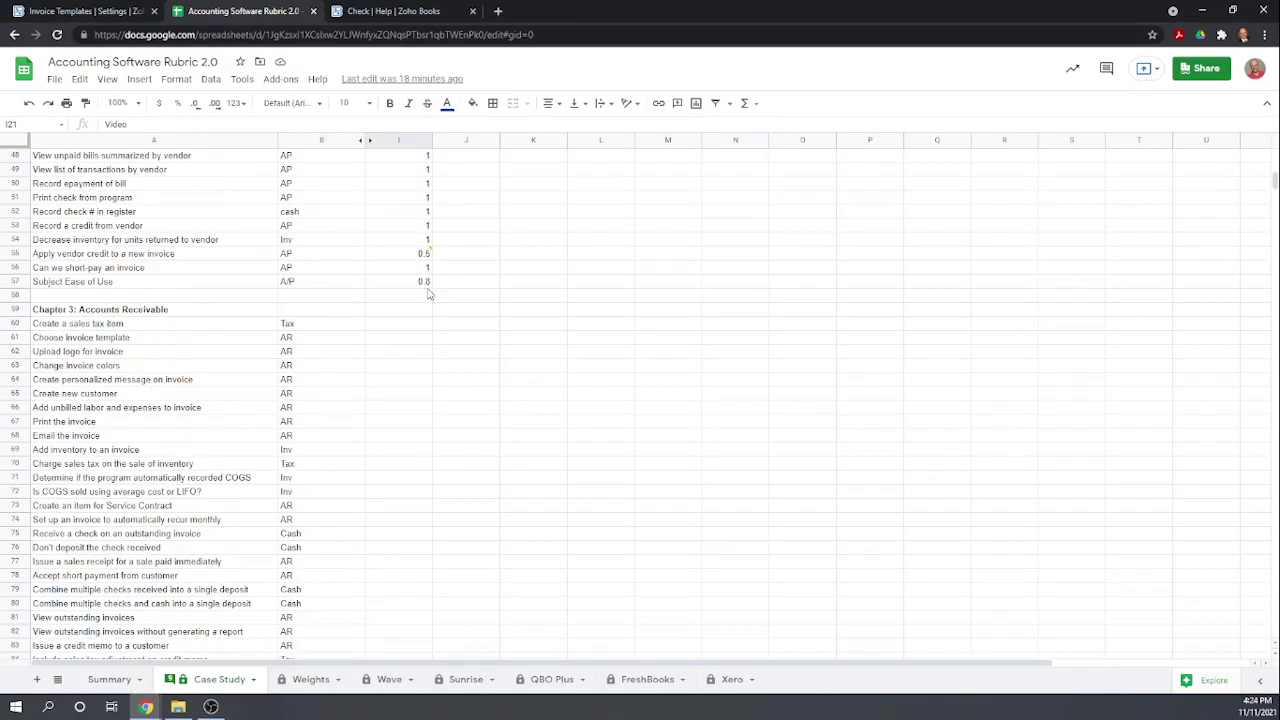
pyautogui.click(404, 322)
pyautogui.press('Return')
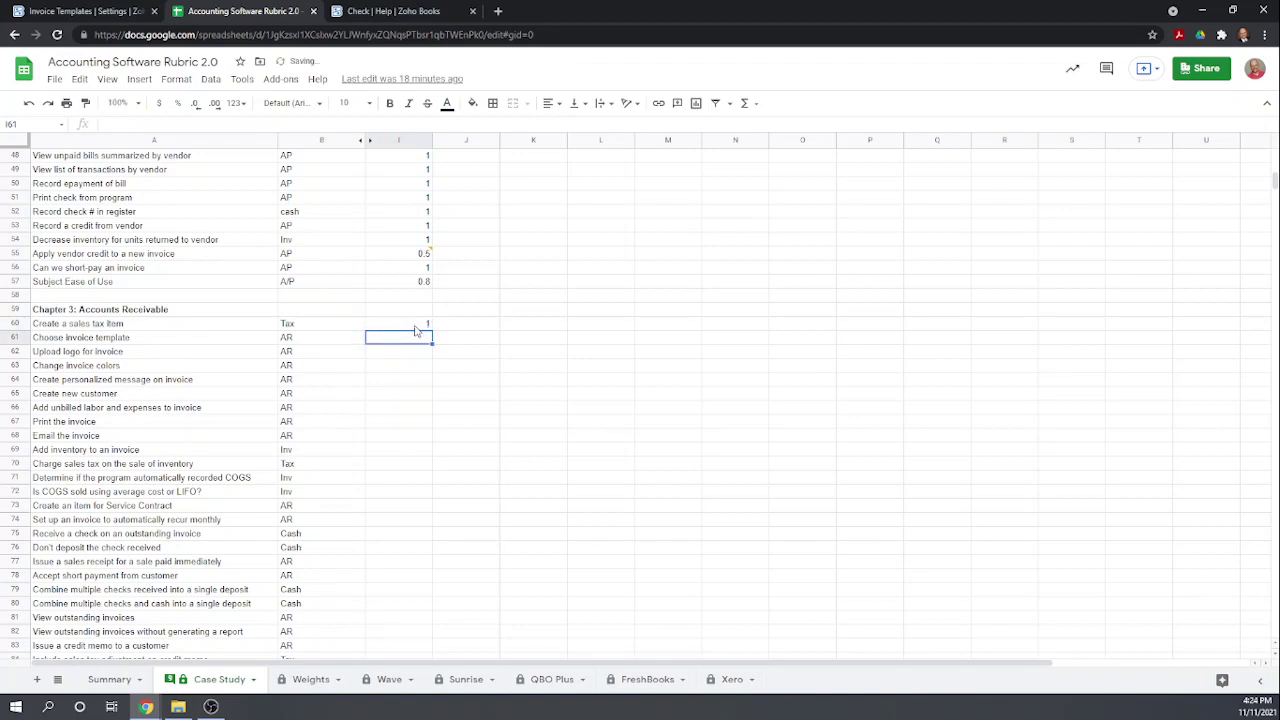
pyautogui.write('1')
pyautogui.press('Return')
pyautogui.write('1')
pyautogui.press('Return')
pyautogui.write('1')
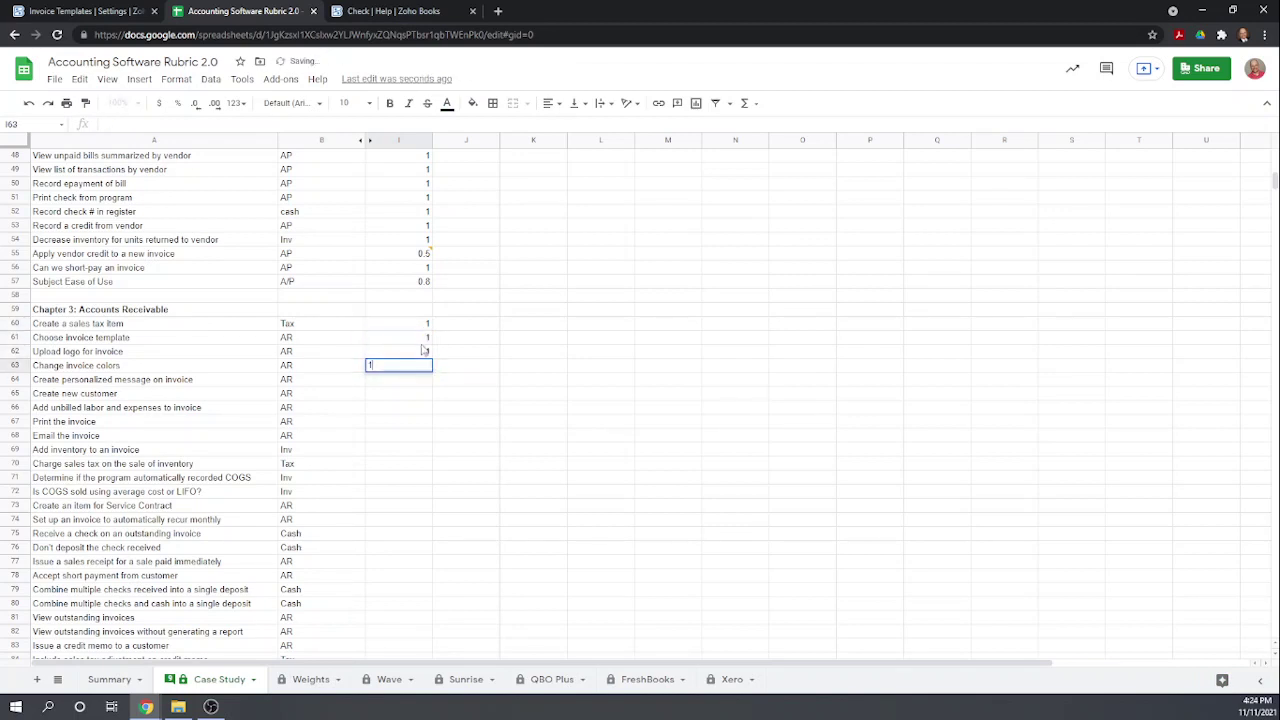
pyautogui.press('Return')
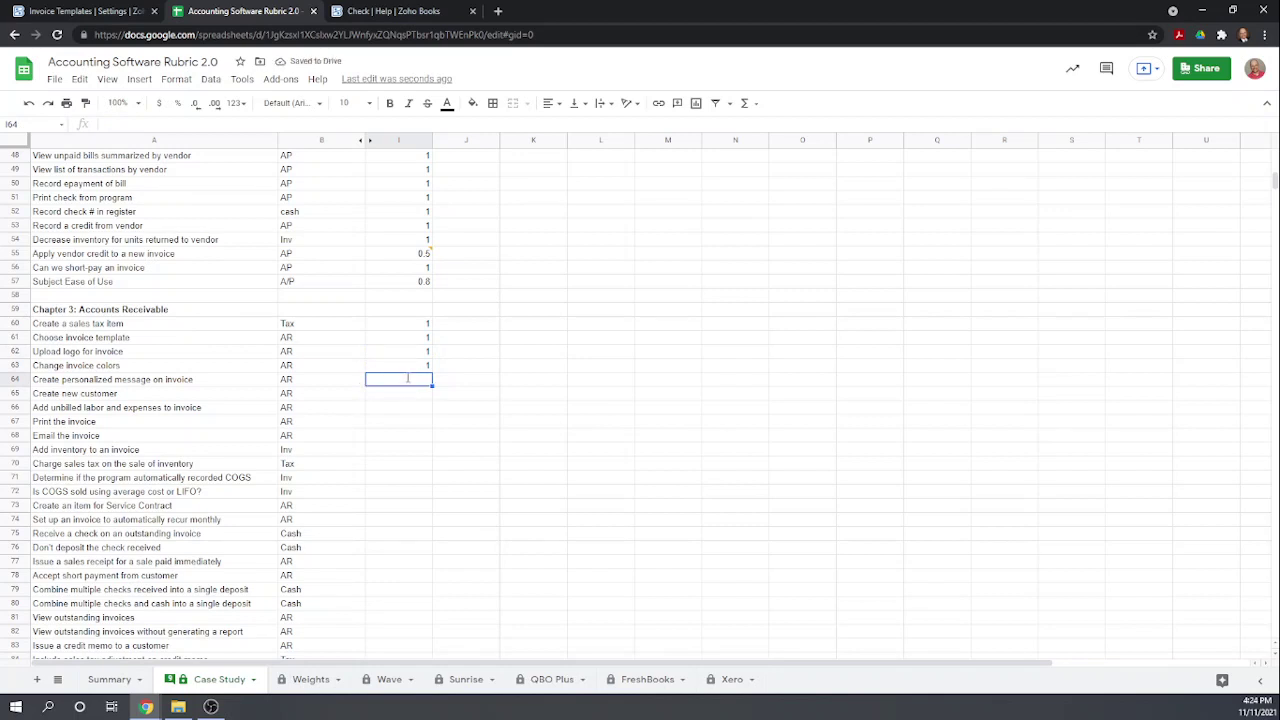
pyautogui.write('1')
pyautogui.press('Return')
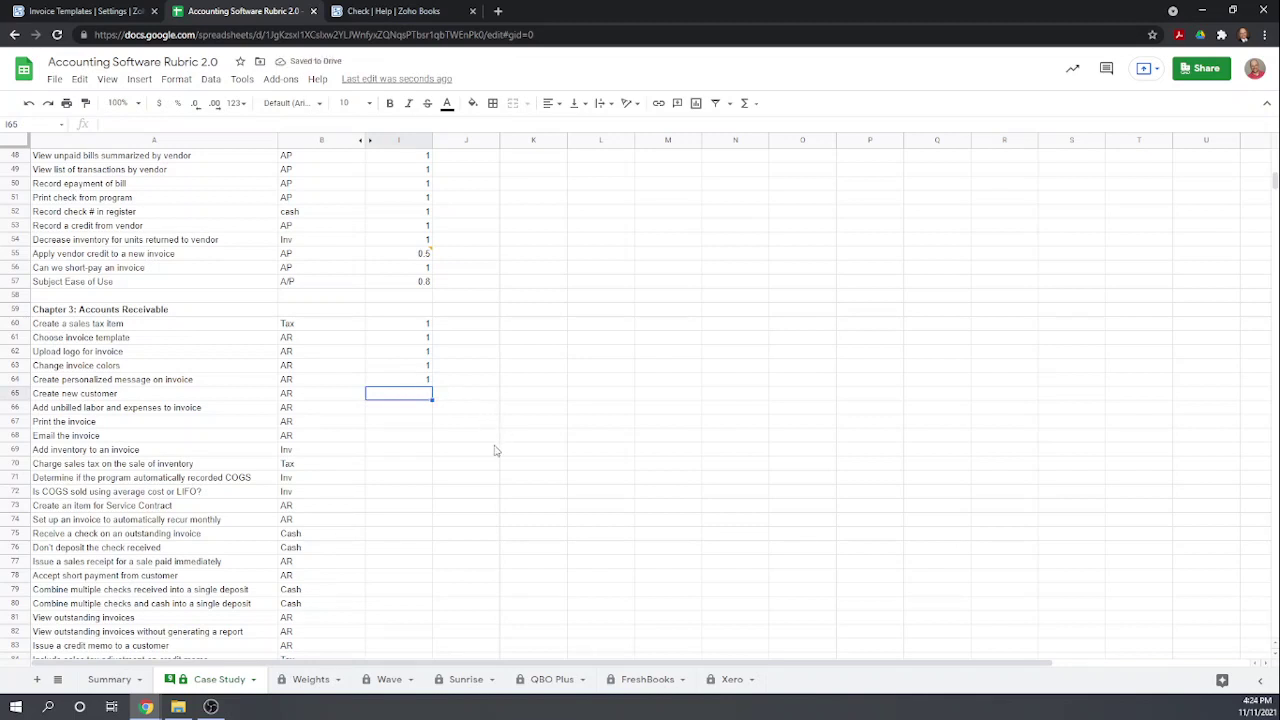
# - Check the next rubric tasks, return to Zoho Books and start a new invoice for the customer Family Bowling
pyautogui.scroll(-1, 638, 461)
pyautogui.scroll(-1, 638, 461)
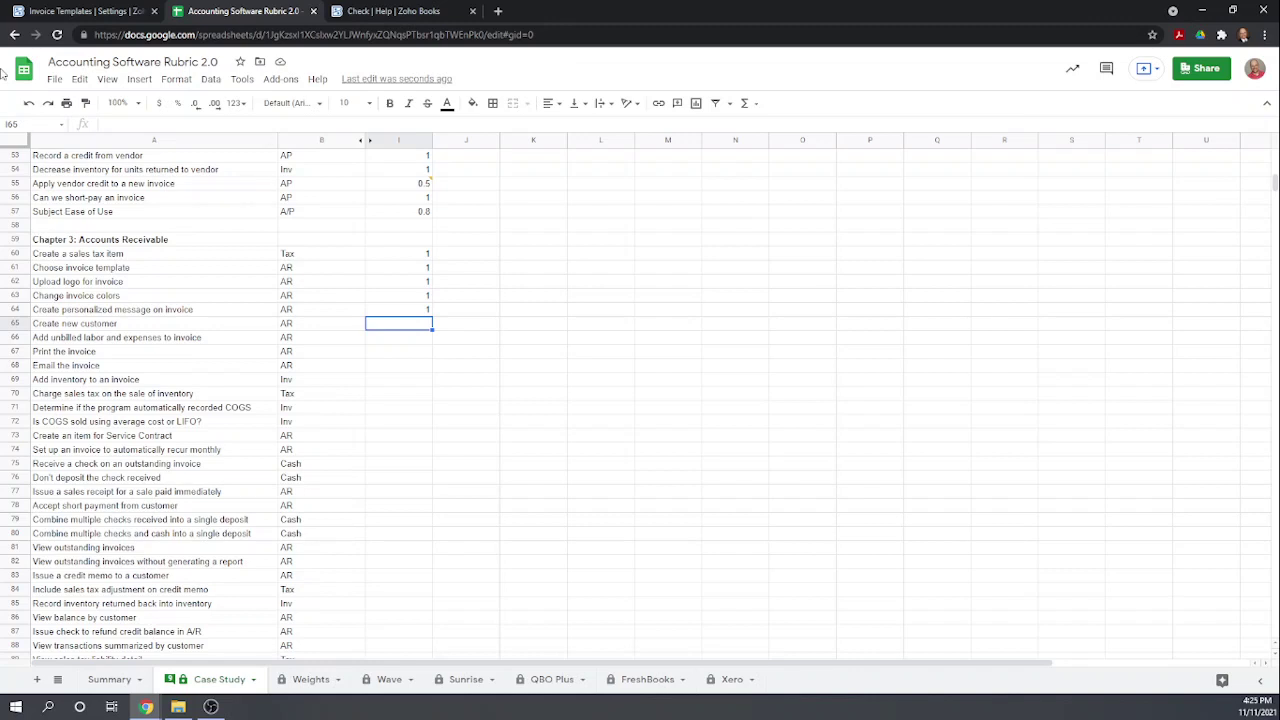
pyautogui.click(80, 10)
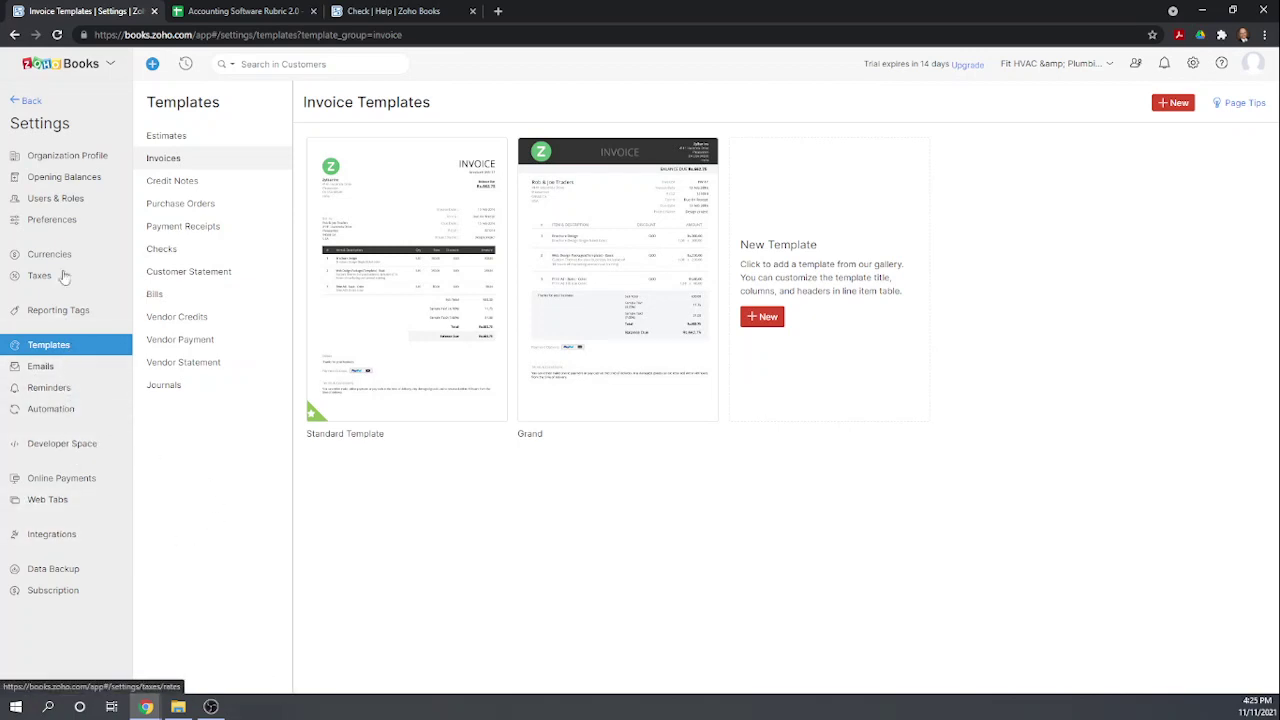
pyautogui.click(30, 103)
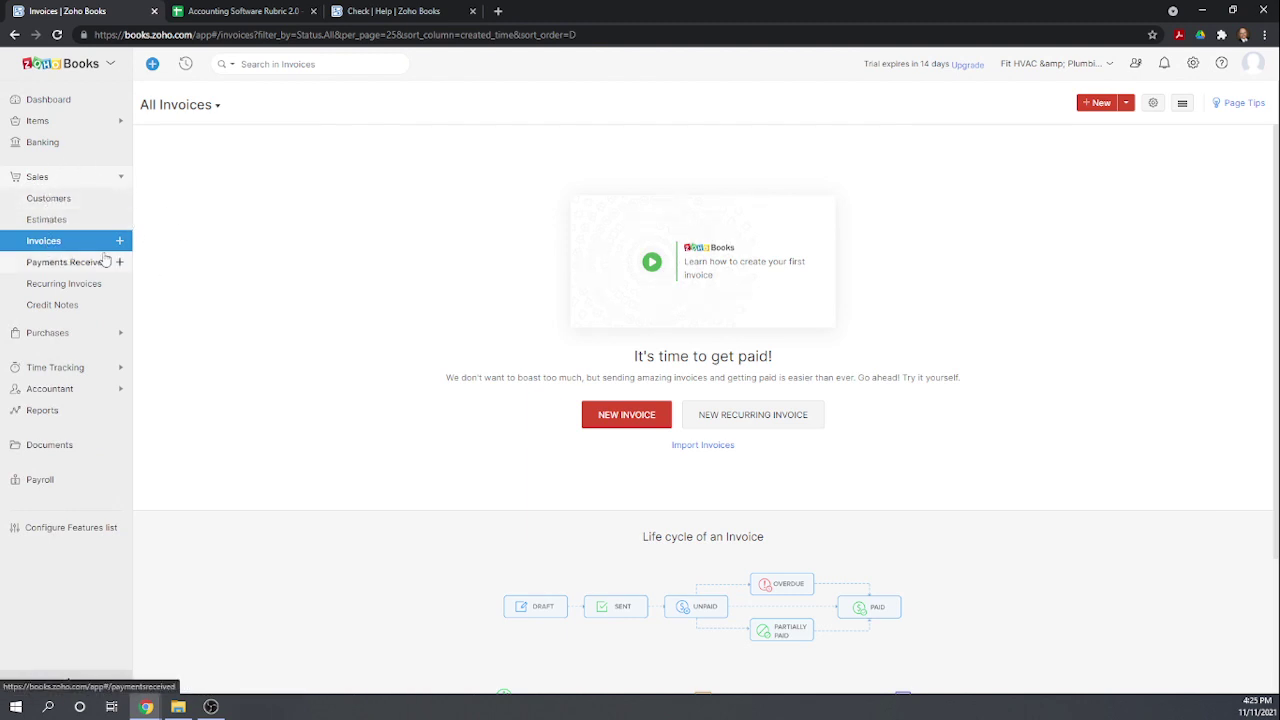
pyautogui.click(637, 422)
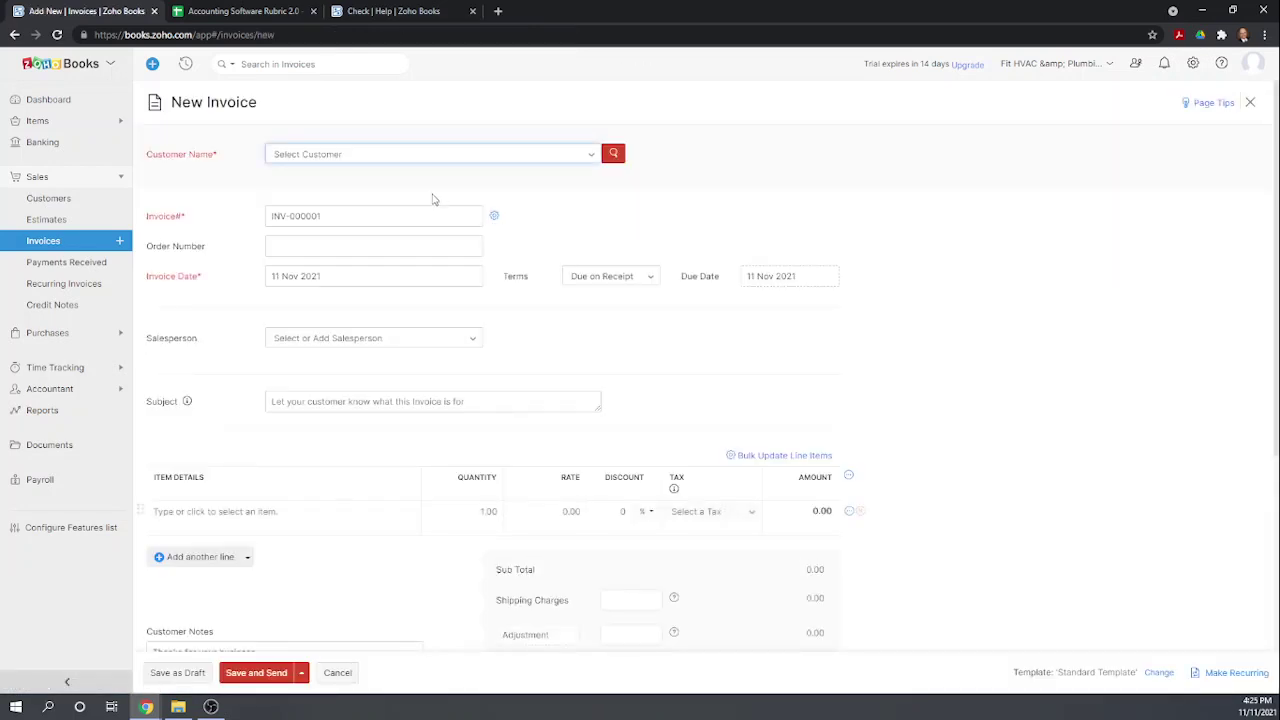
pyautogui.click(362, 157)
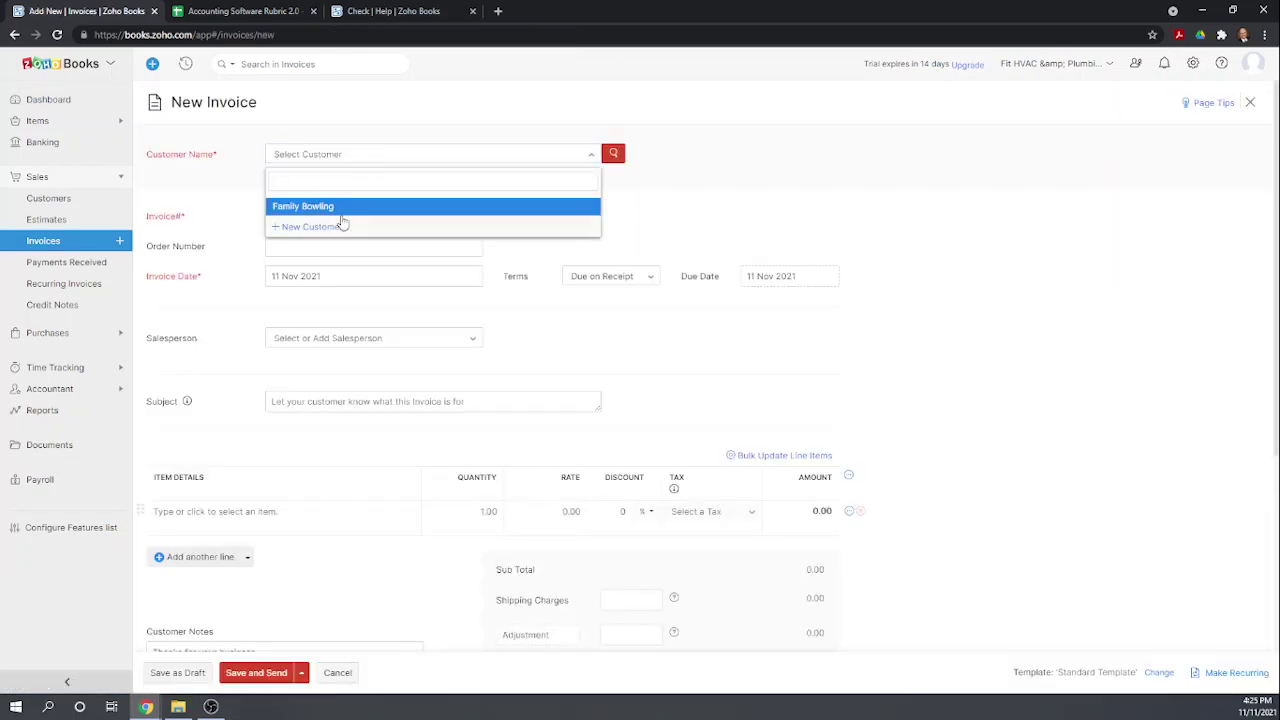
pyautogui.click(331, 207)
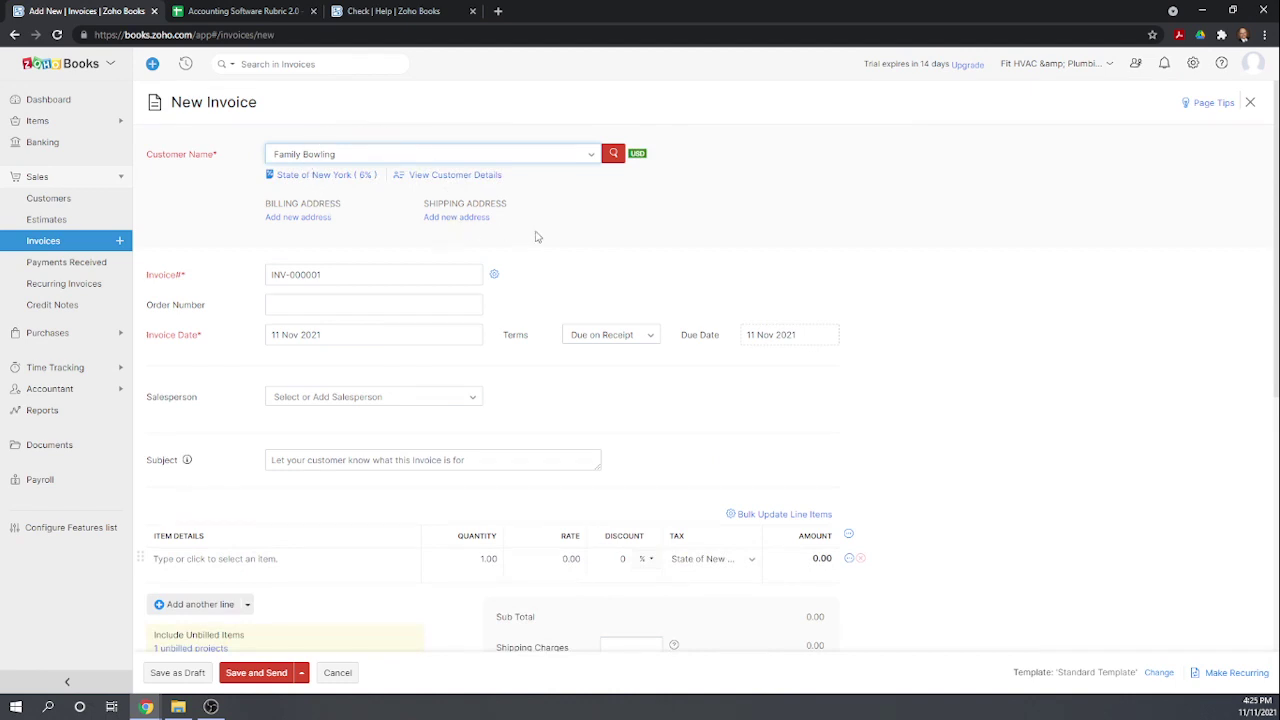
# - Add both unbilled bills, for $1,200.00 and $200.00, to the Family Bowling invoice
pyautogui.scroll(-3, 540, 237)
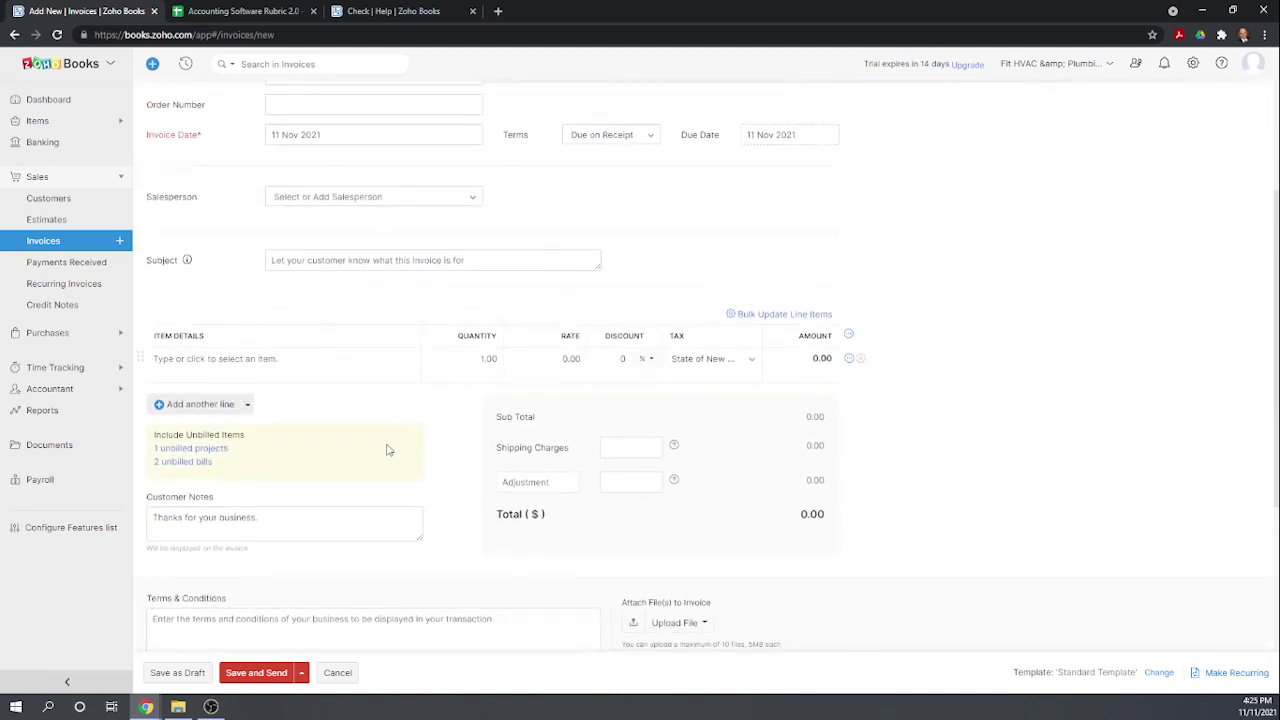
pyautogui.click(186, 462)
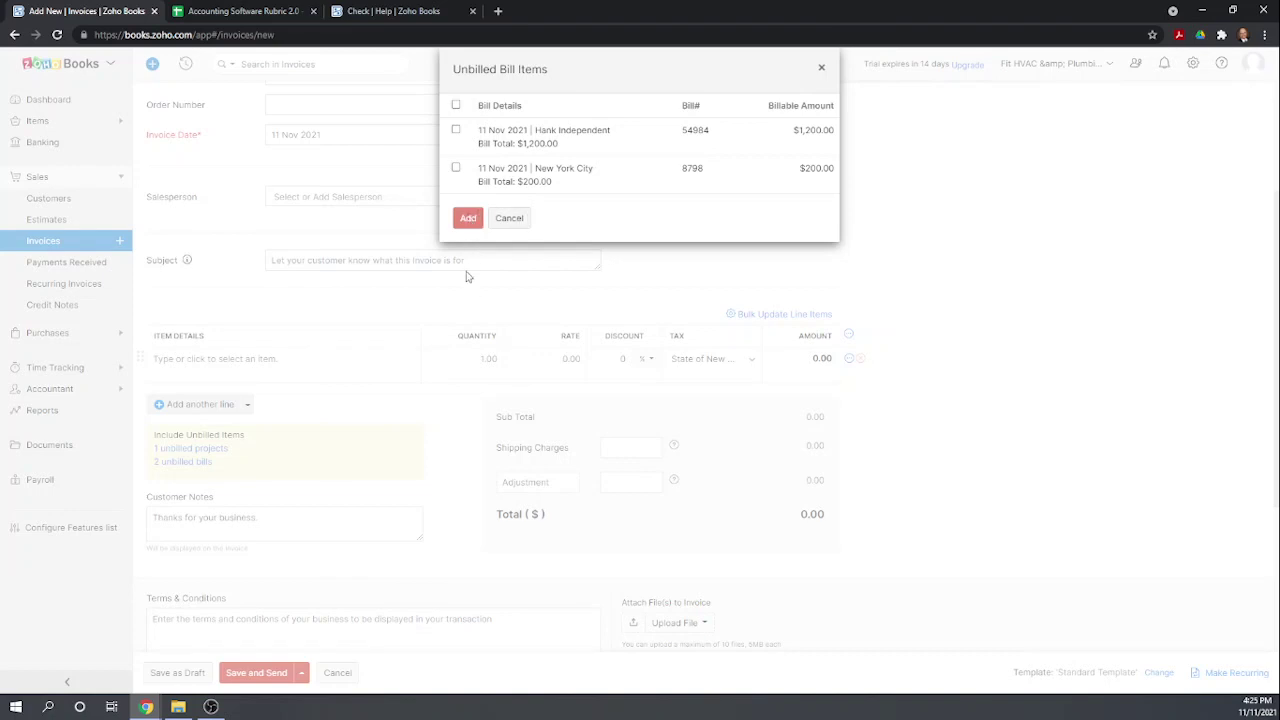
pyautogui.click(456, 105)
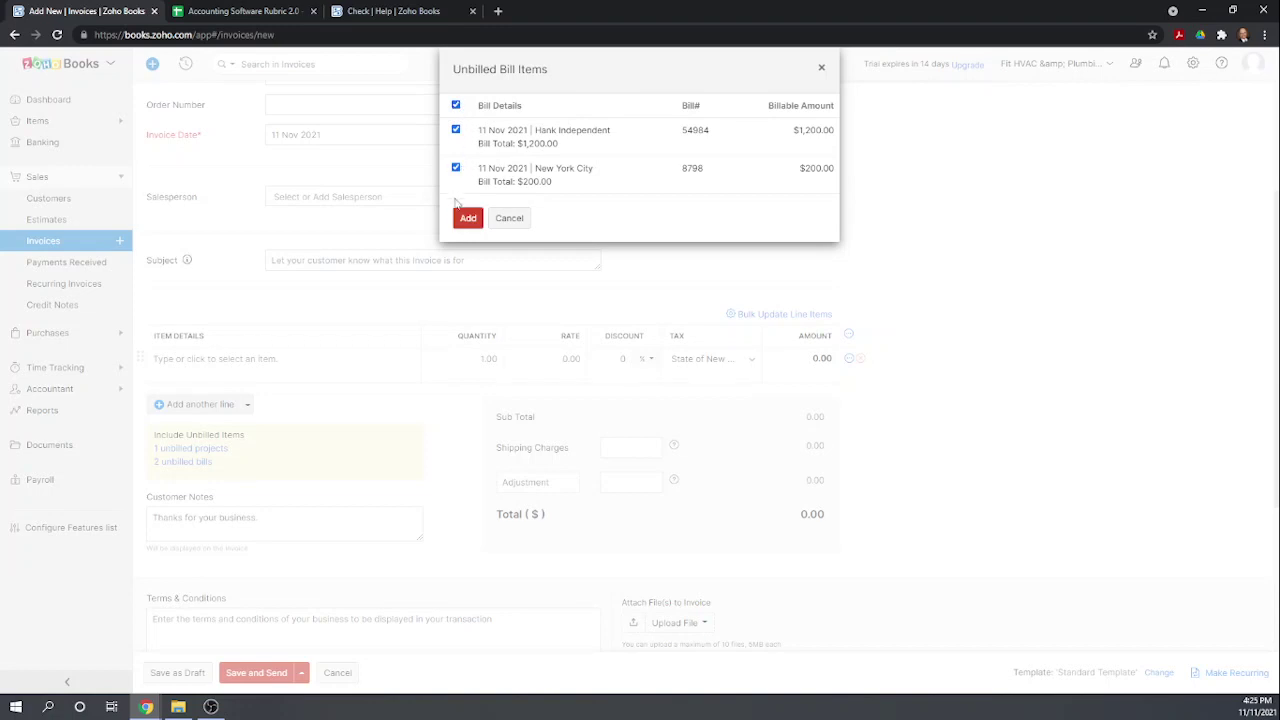
pyautogui.click(467, 219)
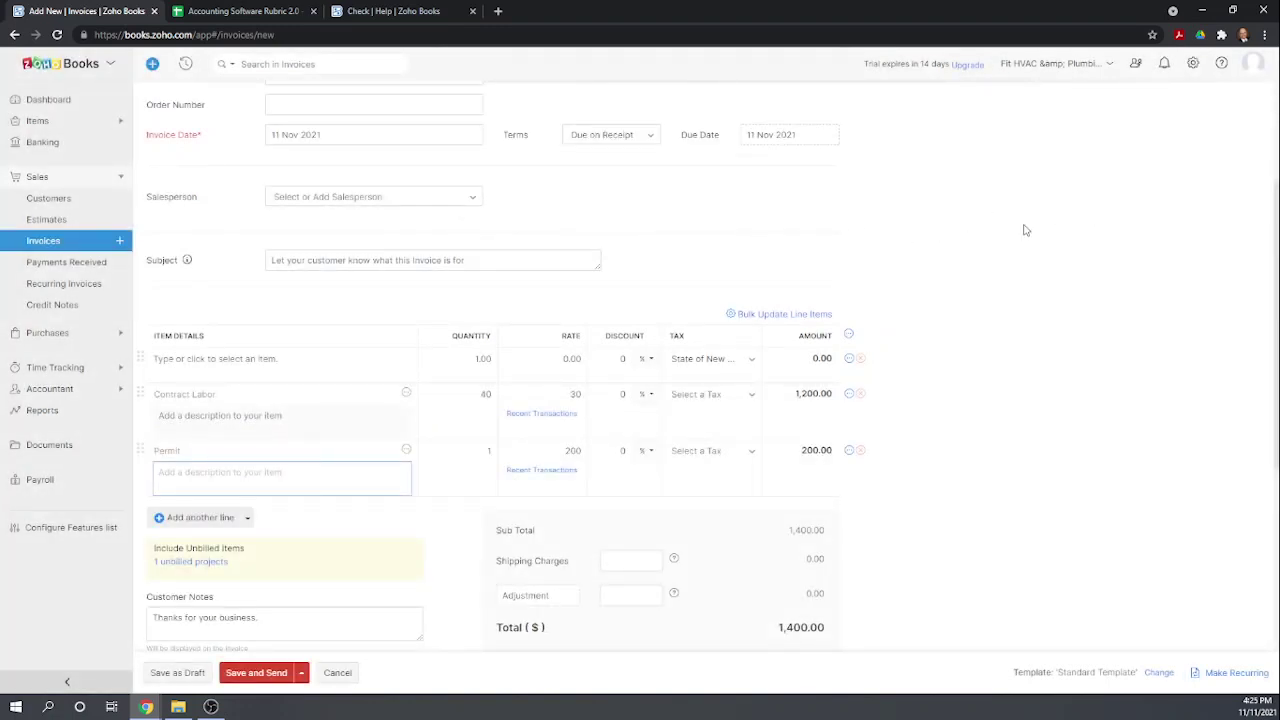
# - Review the invoice's line items, notes and remaining fields, and save the invoice for sending by email
pyautogui.scroll(2, 1040, 255)
pyautogui.scroll(-3, 1040, 255)
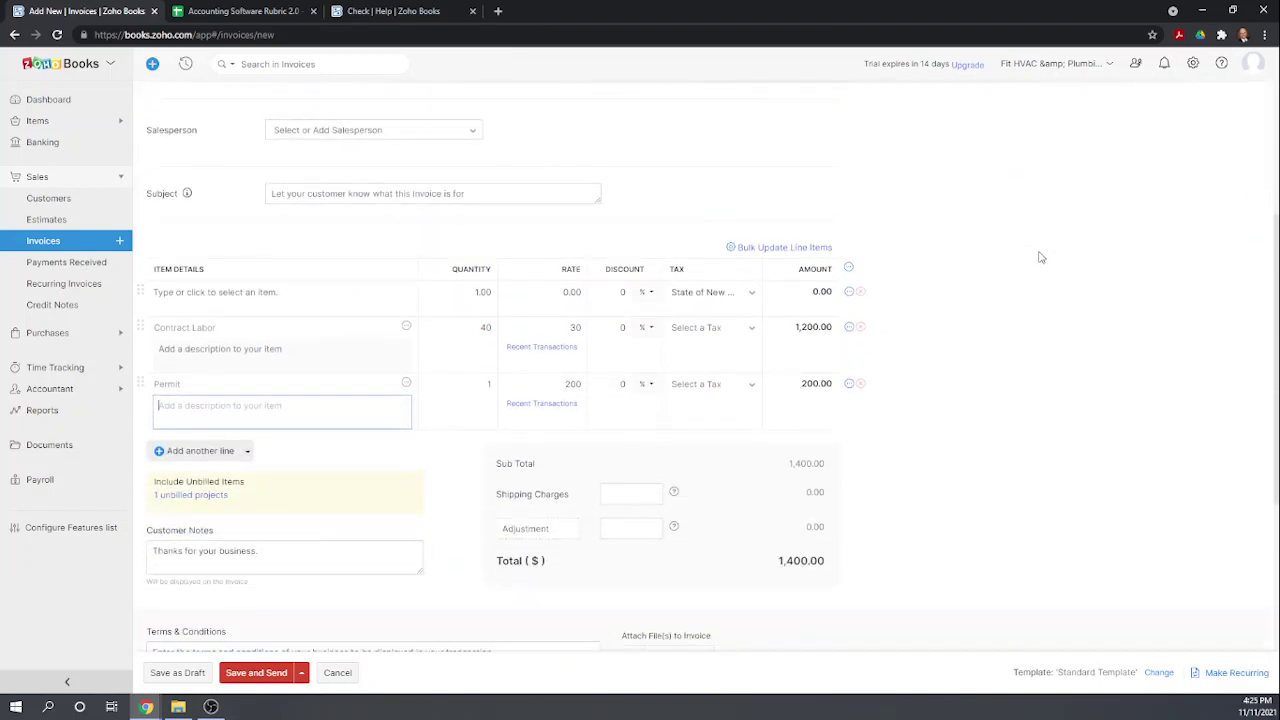
pyautogui.scroll(-1, 1040, 257)
pyautogui.scroll(-2, 1040, 257)
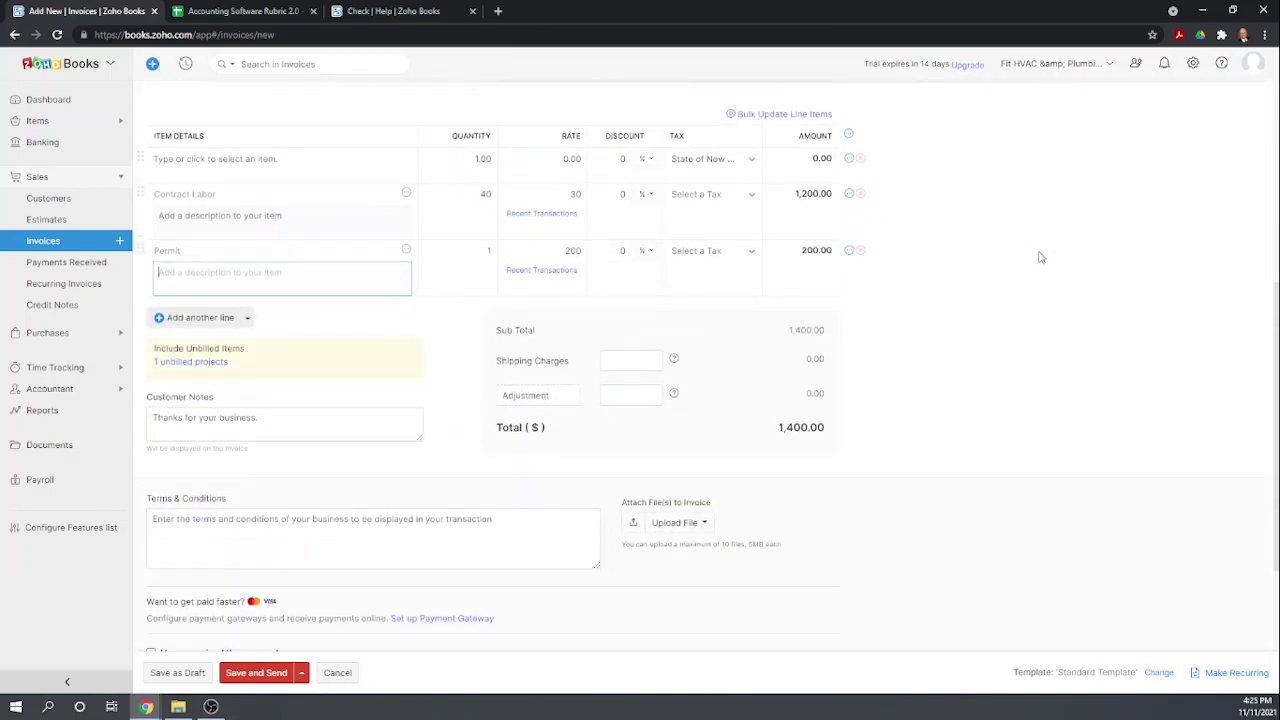
pyautogui.scroll(-2, 955, 320)
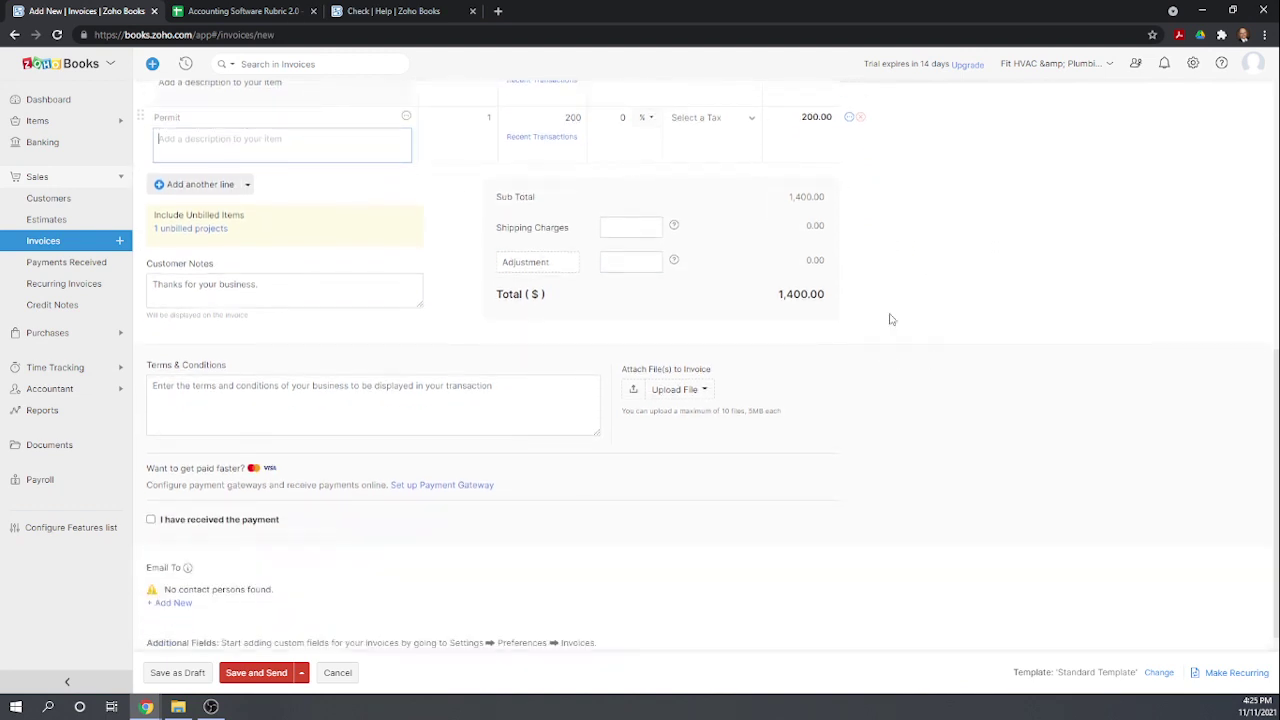
pyautogui.scroll(-1, 818, 411)
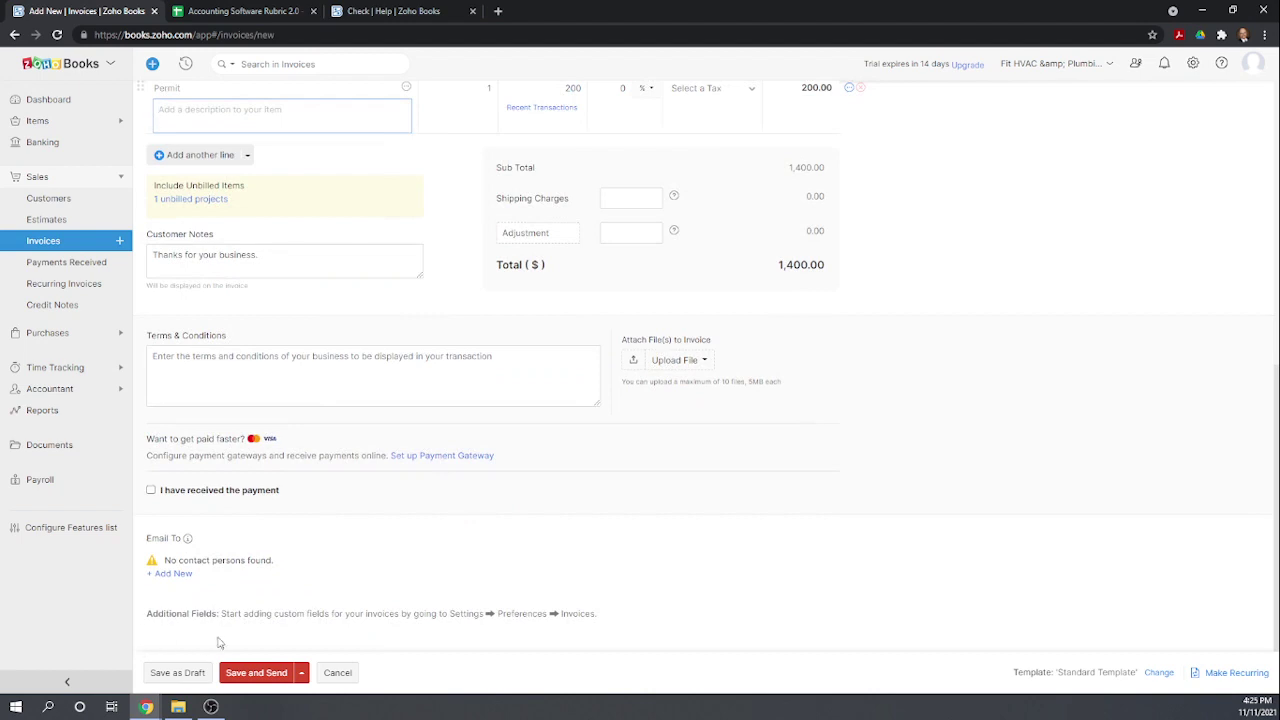
pyautogui.click(243, 676)
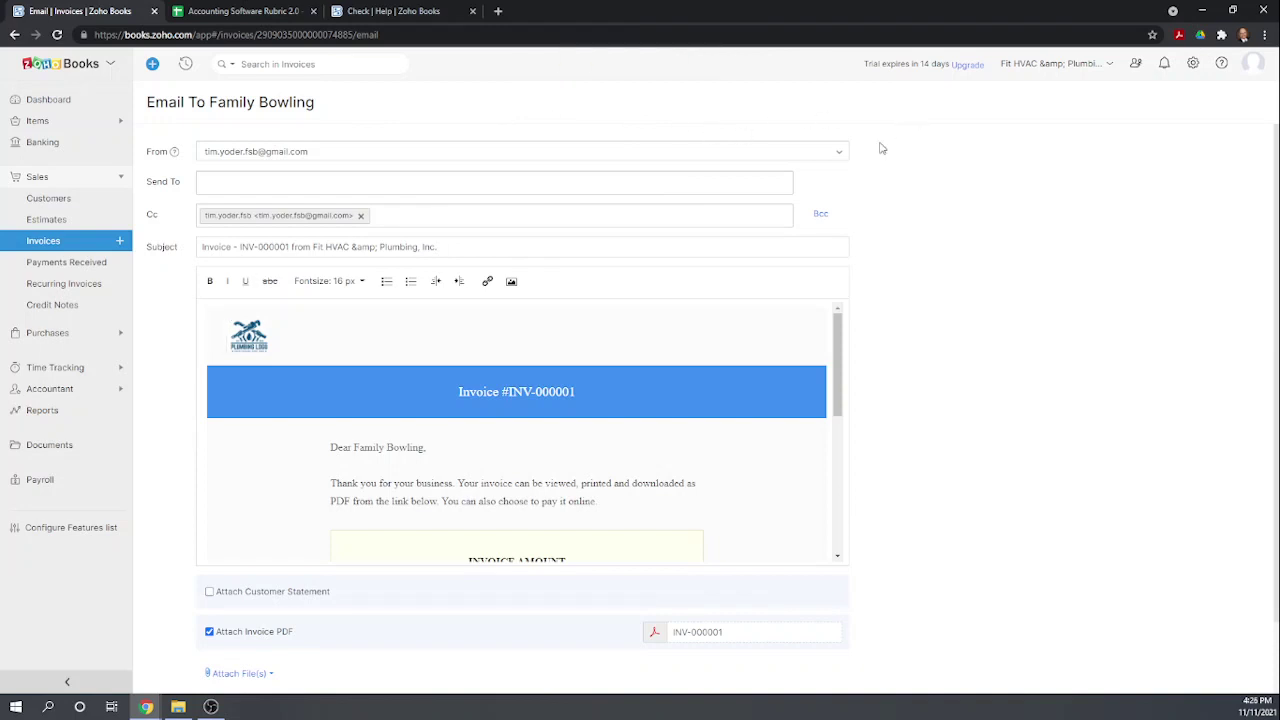
# - Leave the Family Bowling invoice email without sending it and mark the invoice as sent
pyautogui.scroll(-3, 600, 400)
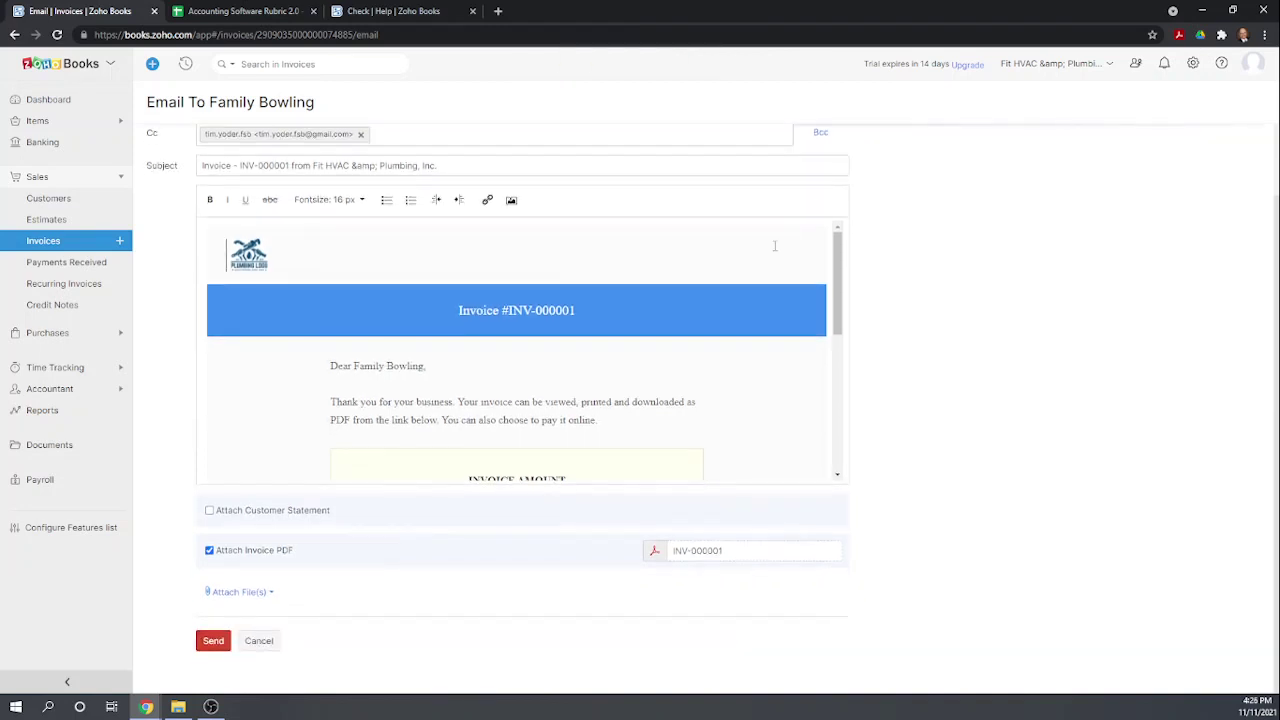
pyautogui.click(258, 641)
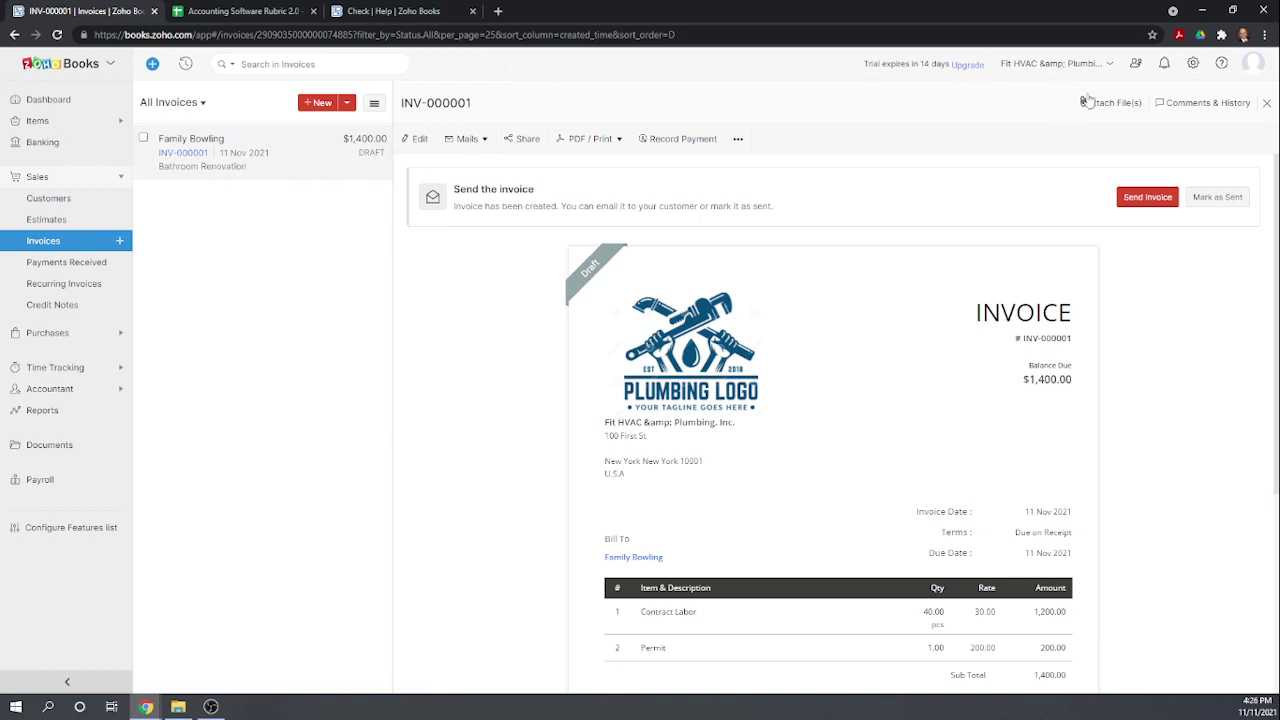
pyautogui.click(1215, 197)
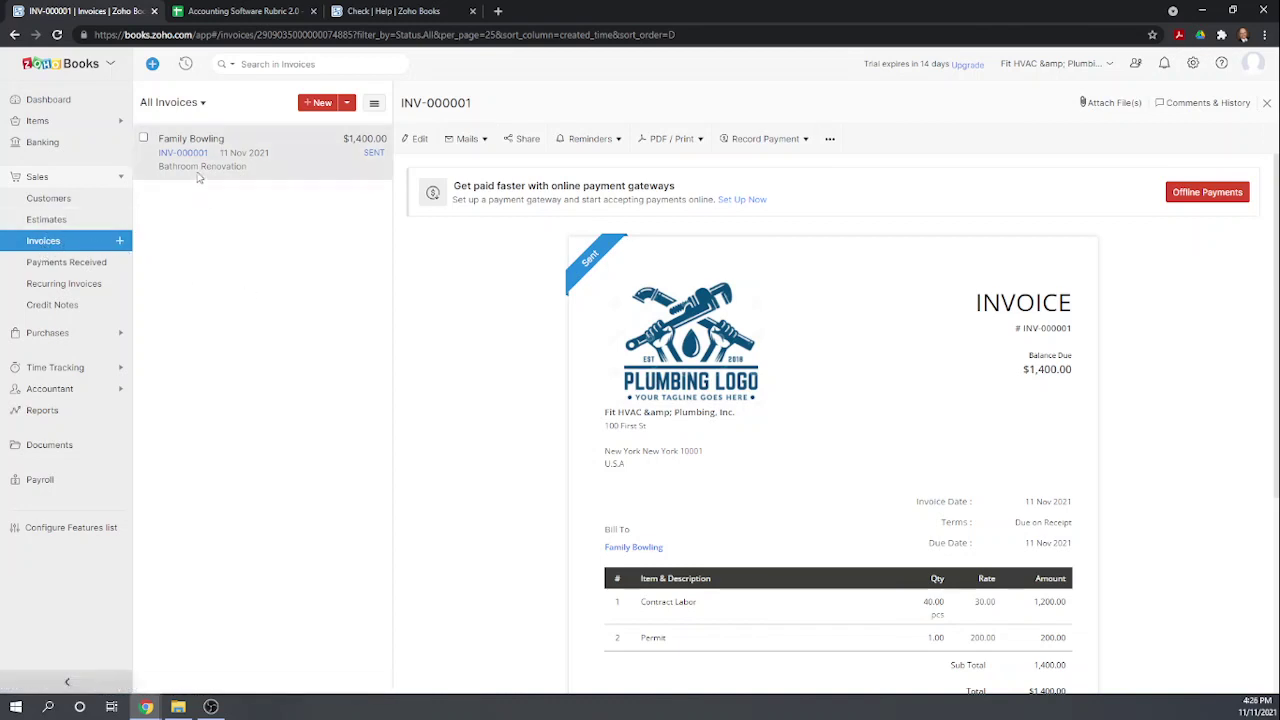
# - Start a new invoice and create the customer Big Time Diner for it with the tax rate State of New York [6%]
pyautogui.click(321, 103)
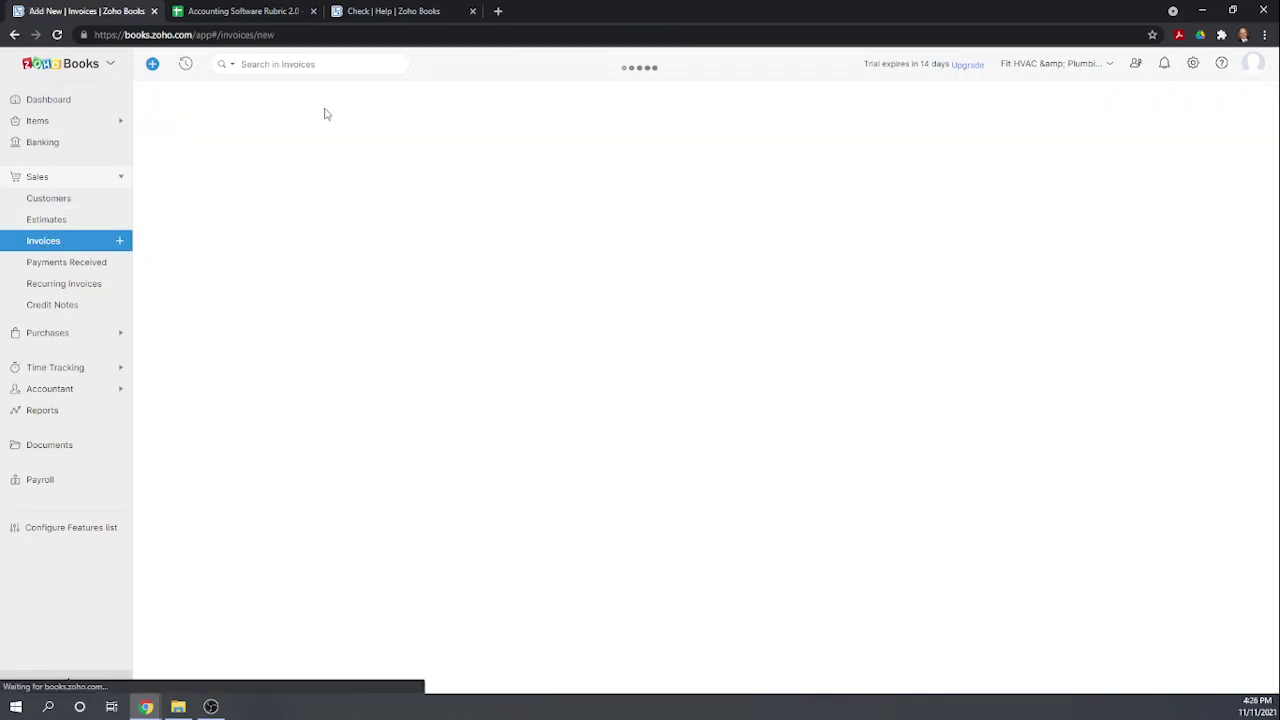
pyautogui.click(315, 158)
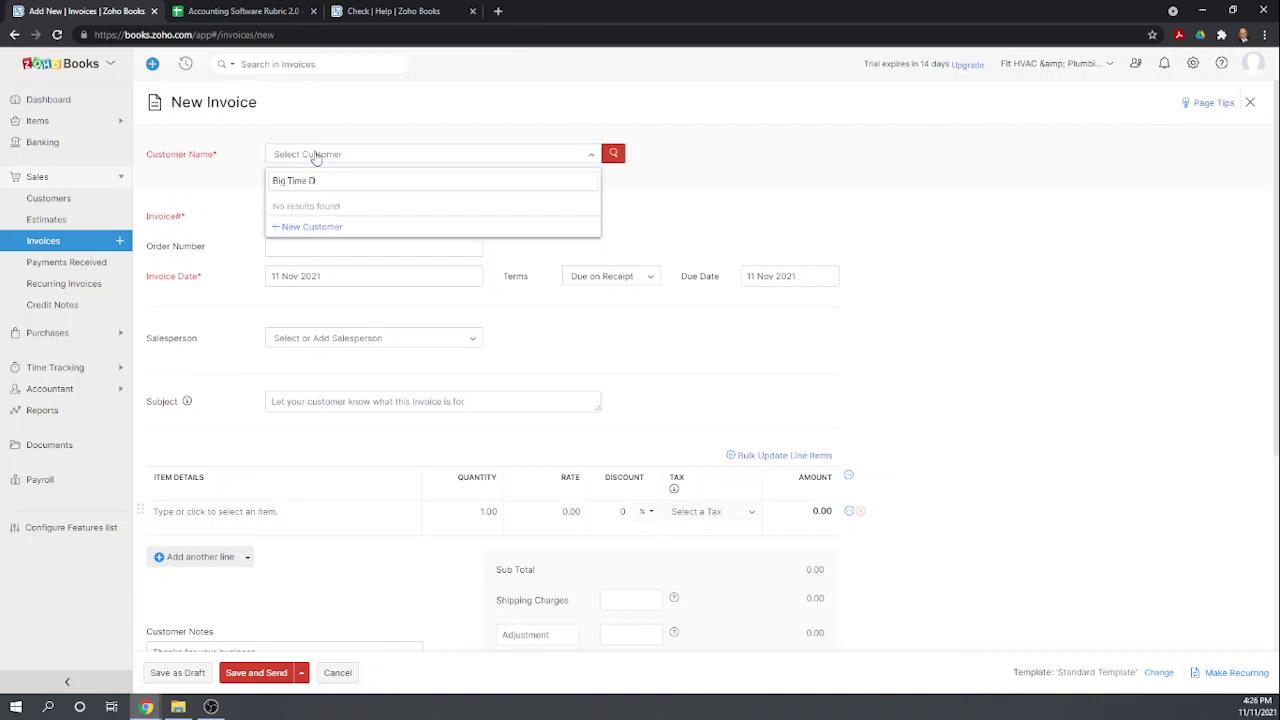
pyautogui.click(320, 232)
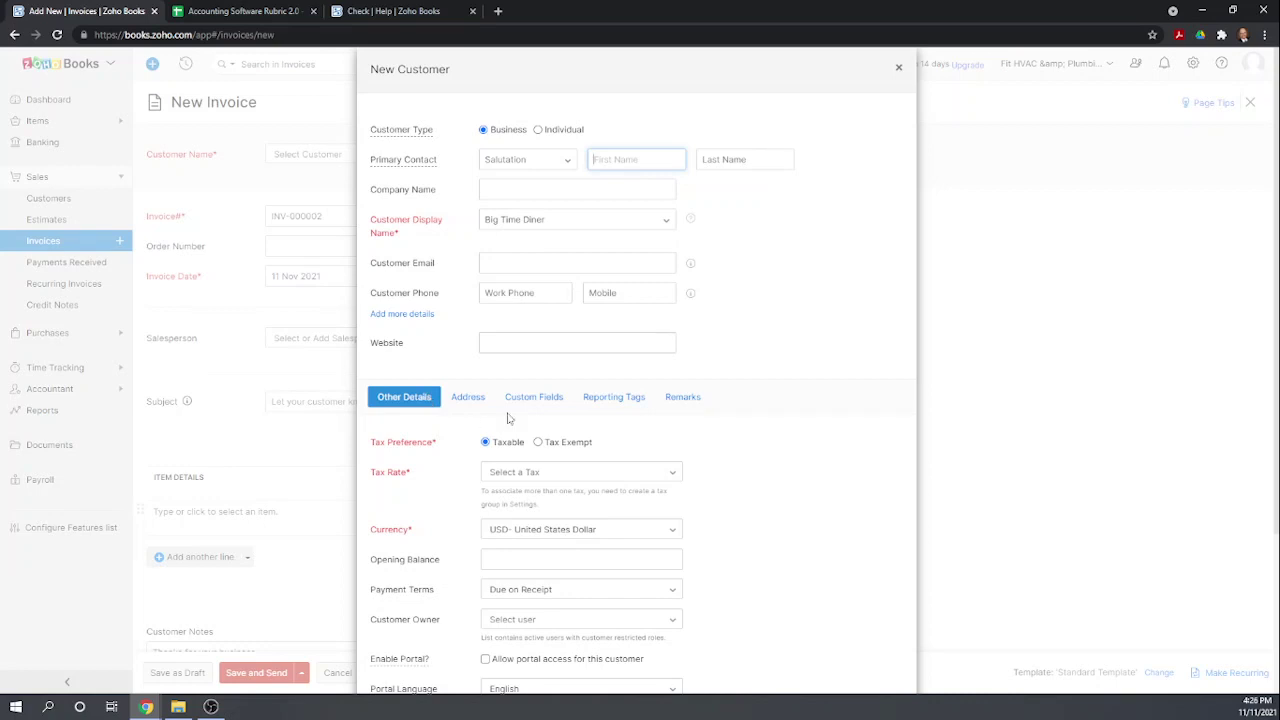
pyautogui.scroll(-1, 666, 423)
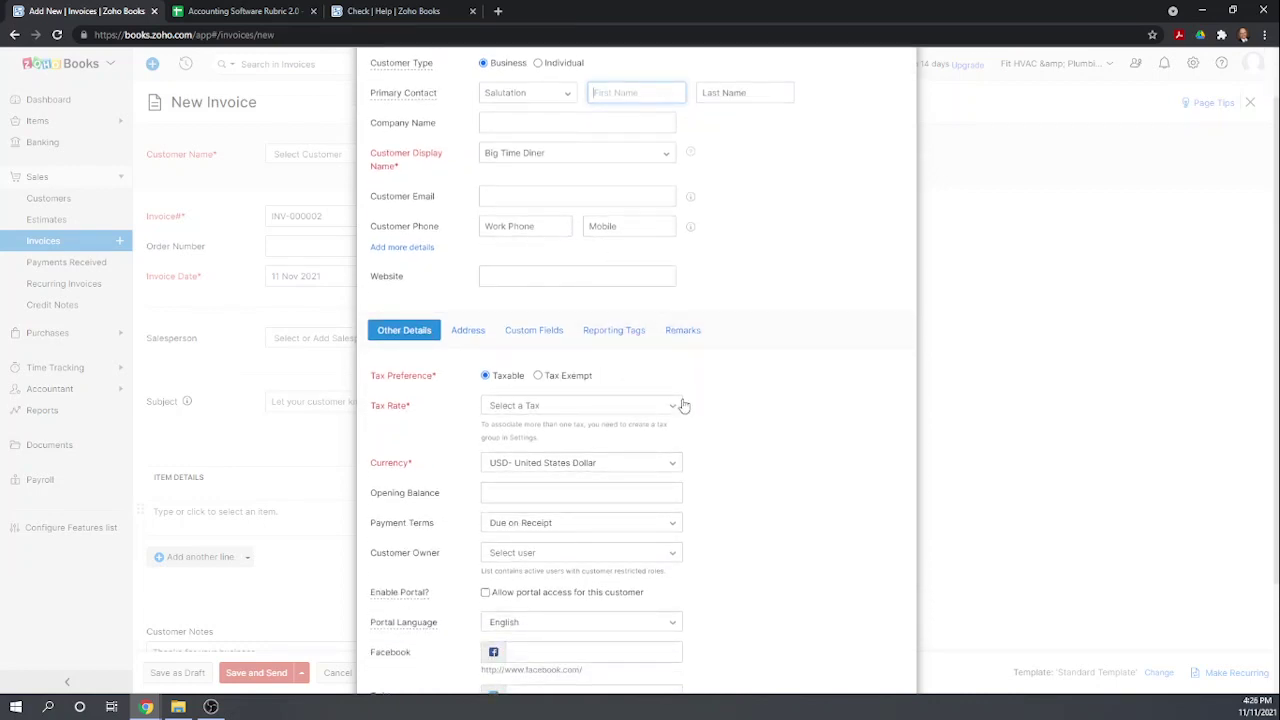
pyautogui.click(670, 407)
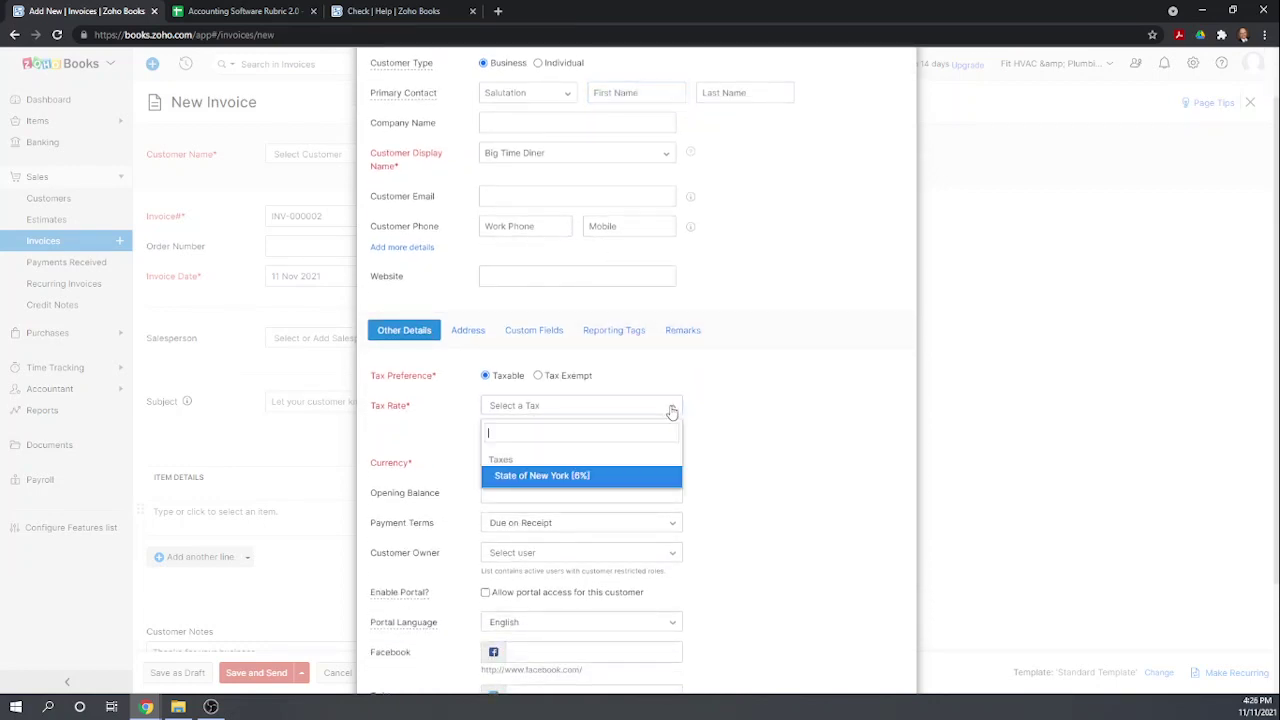
pyautogui.click(541, 477)
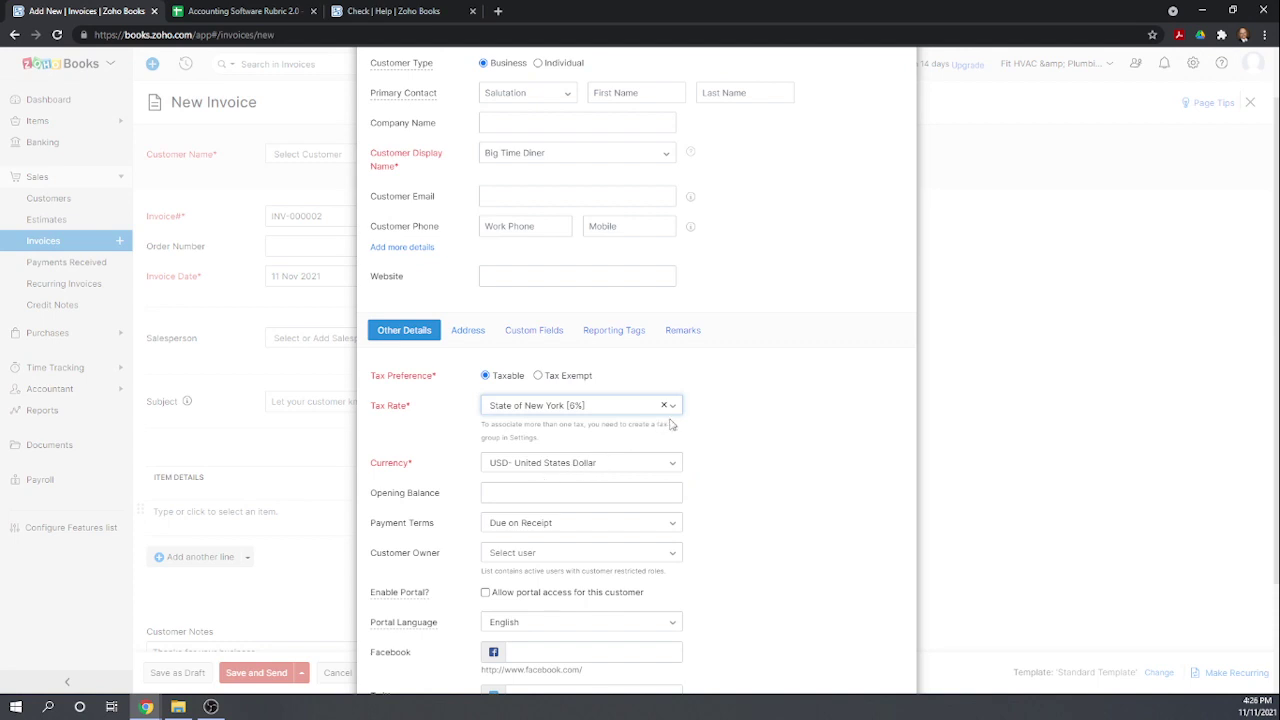
pyautogui.scroll(-2, 672, 424)
pyautogui.scroll(-1, 655, 476)
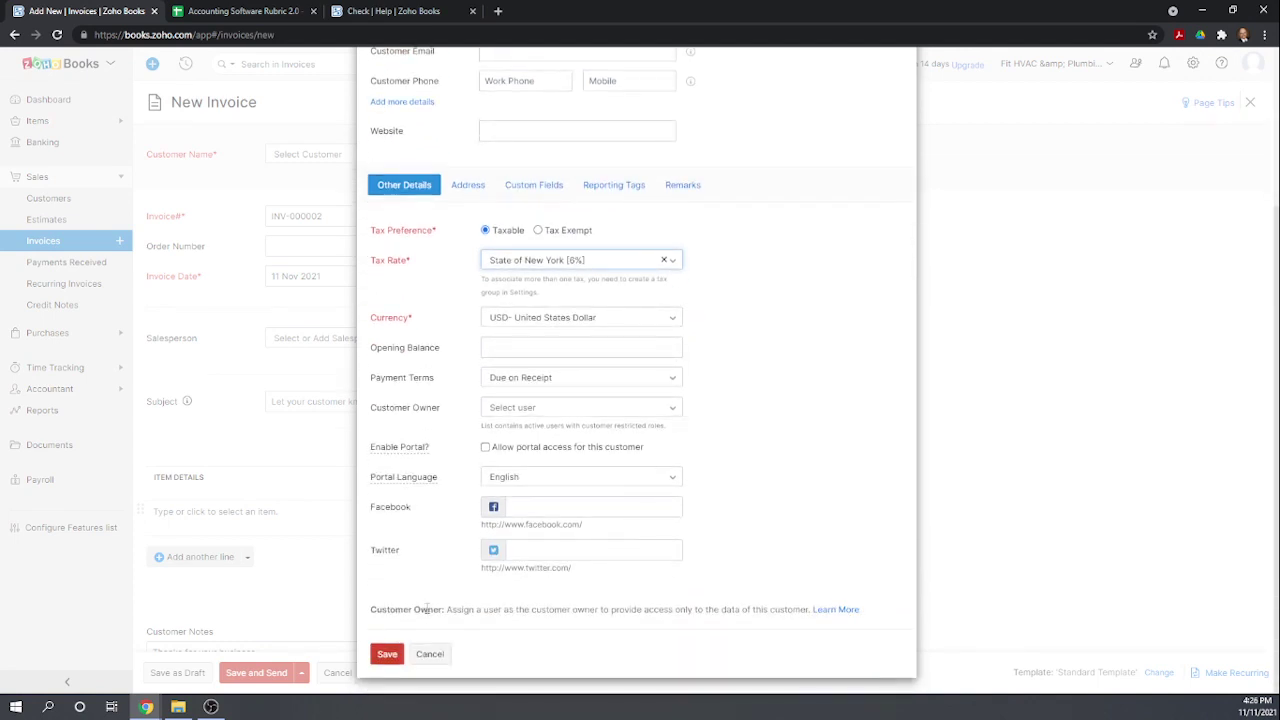
pyautogui.click(388, 654)
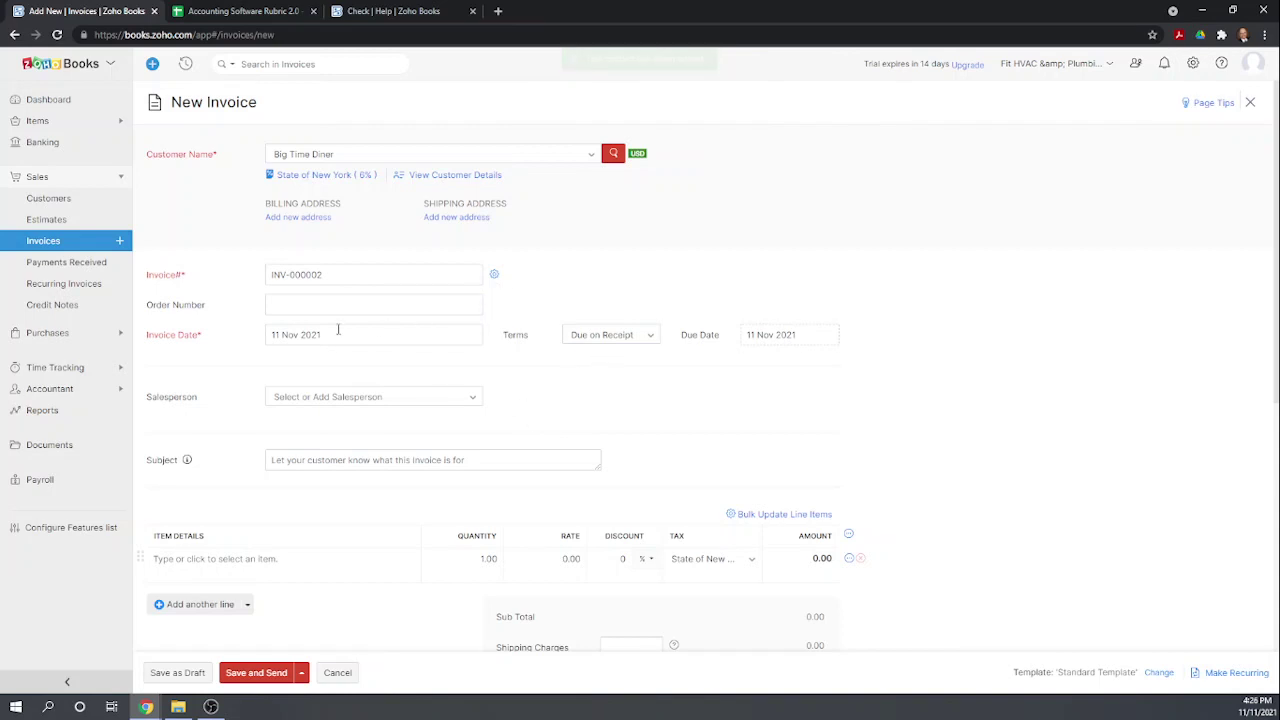
# - Add the item Plumbing Widget to the Big Time Diner invoice with a quantity of 20
pyautogui.scroll(-1, 367, 487)
pyautogui.scroll(1, 405, 580)
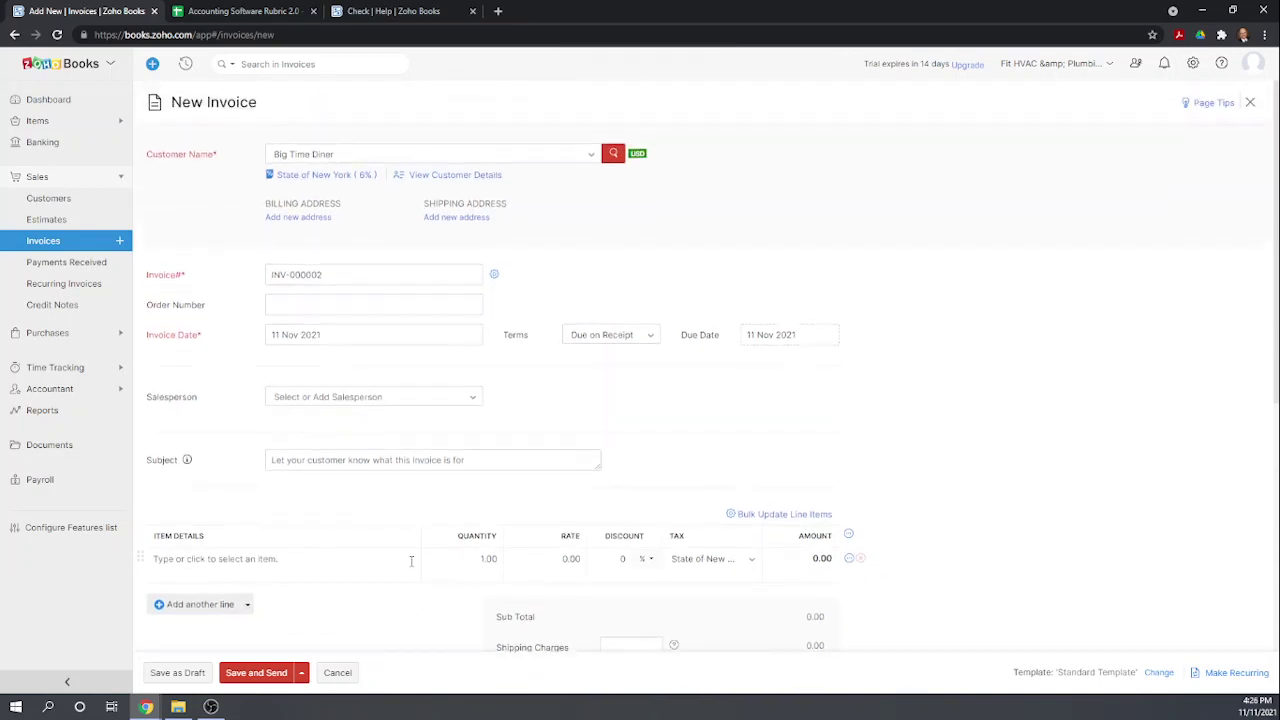
pyautogui.scroll(-2, 385, 343)
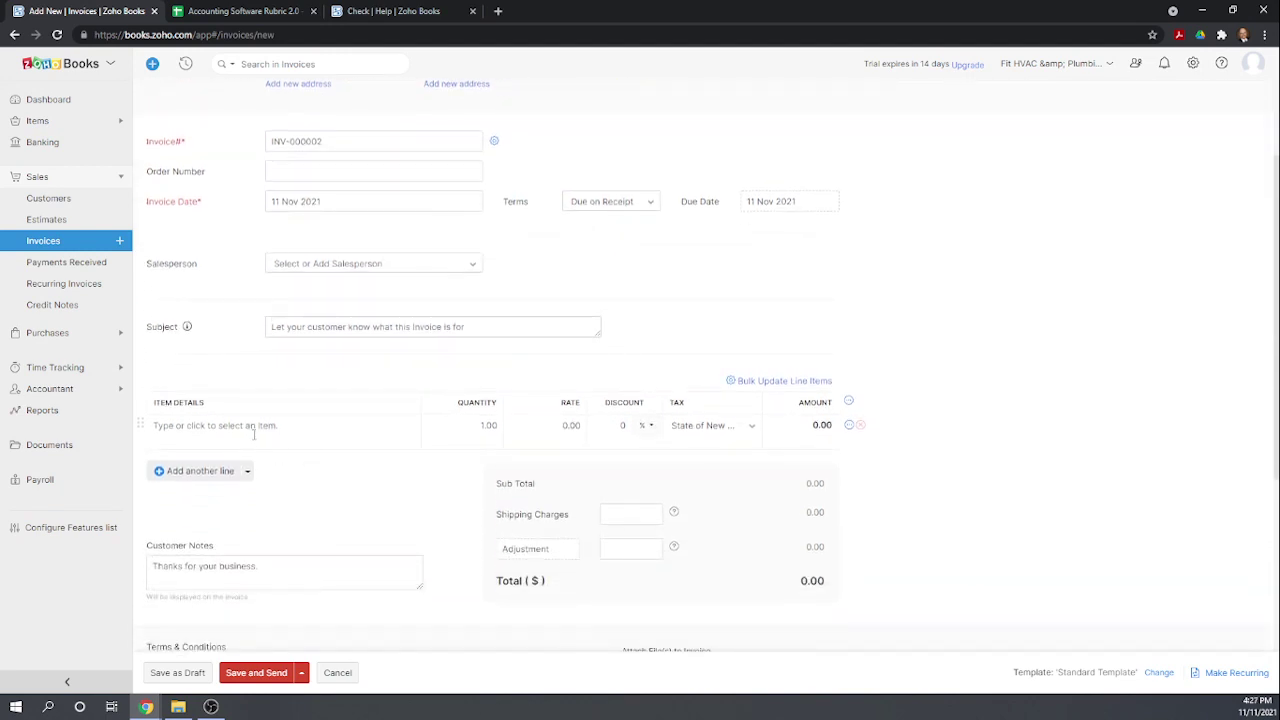
pyautogui.click(250, 428)
pyautogui.click(209, 540)
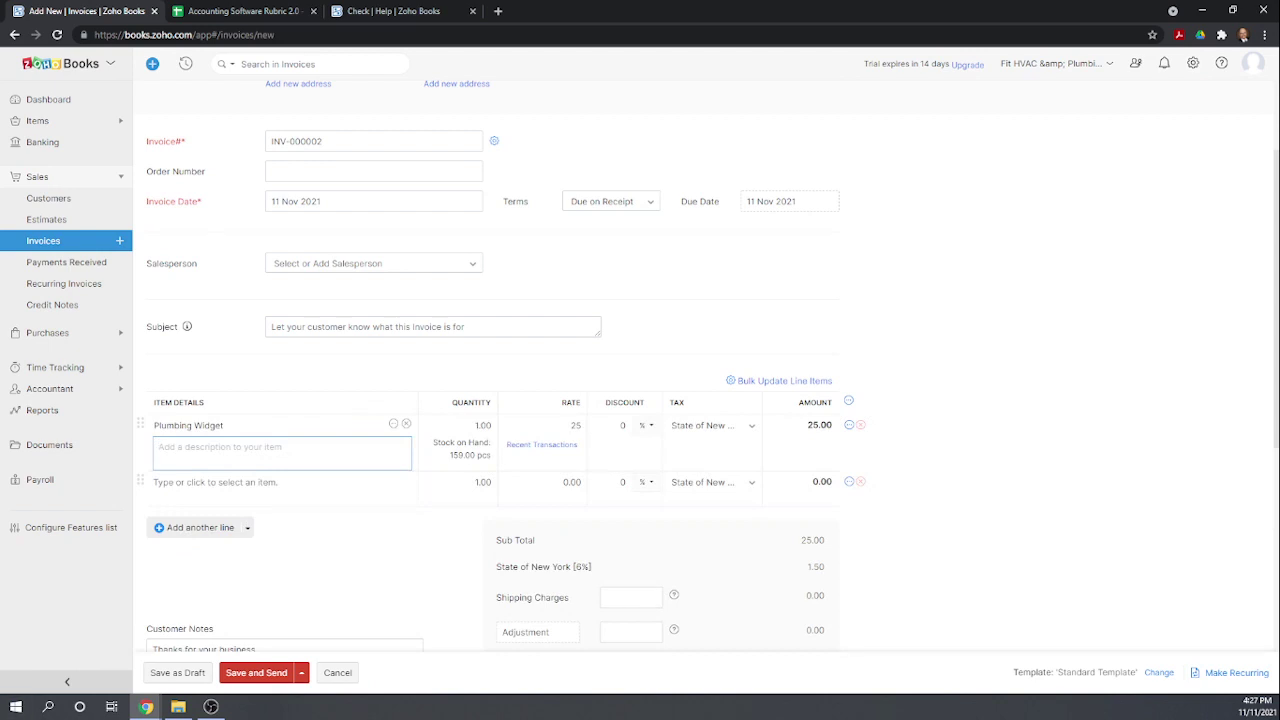
pyautogui.hotkey('alt', 'Tab')
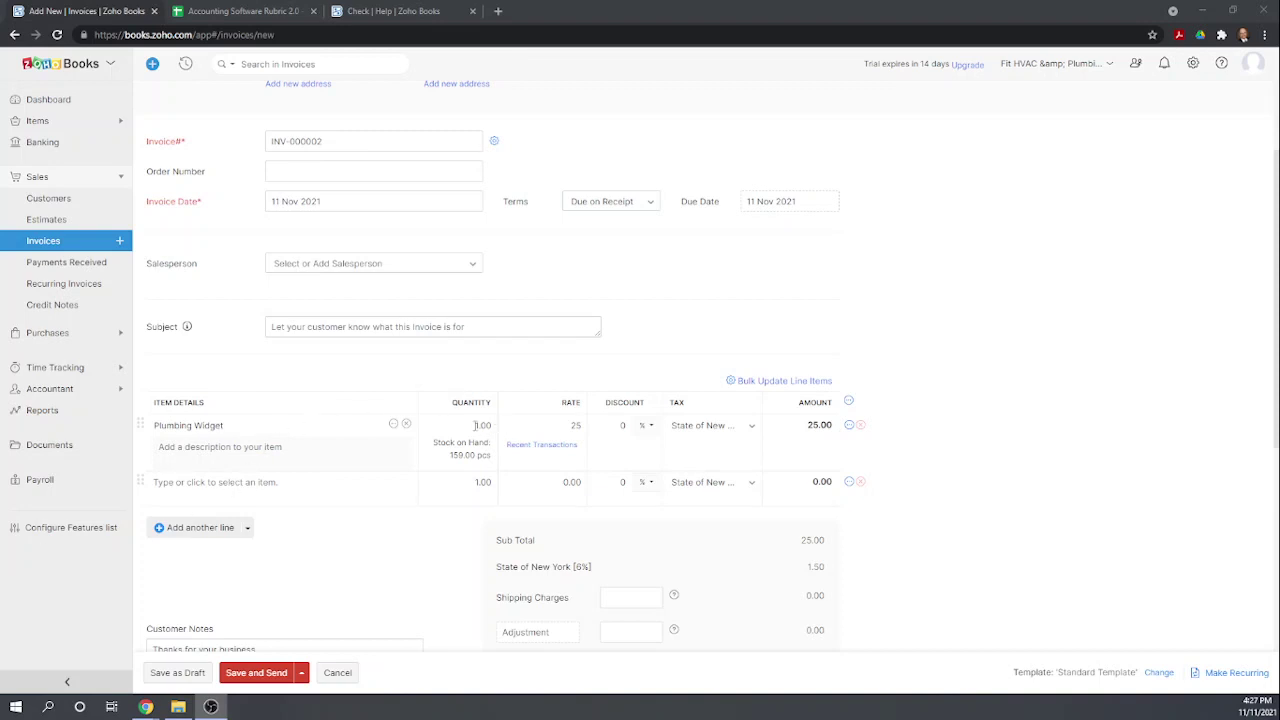
pyautogui.moveTo(475, 425); pyautogui.dragTo(489, 428)
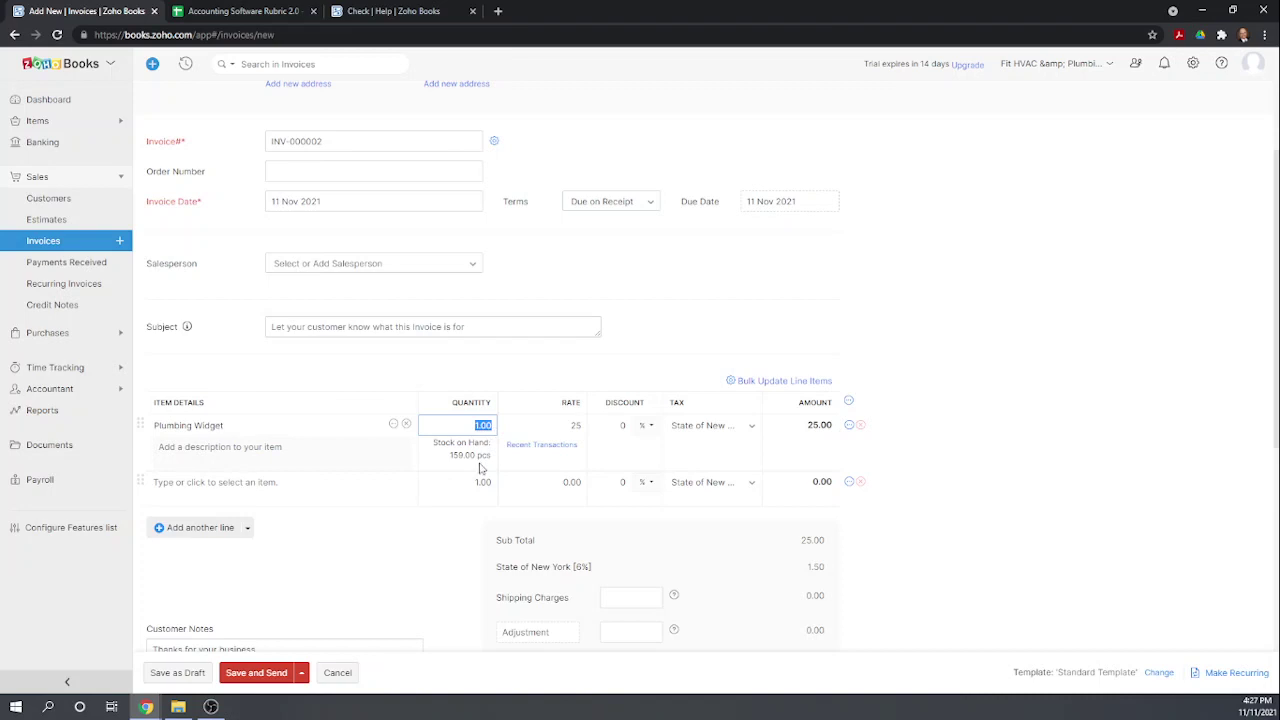
pyautogui.write('20')
pyautogui.click(345, 364)
pyautogui.scroll(-1, 780, 420)
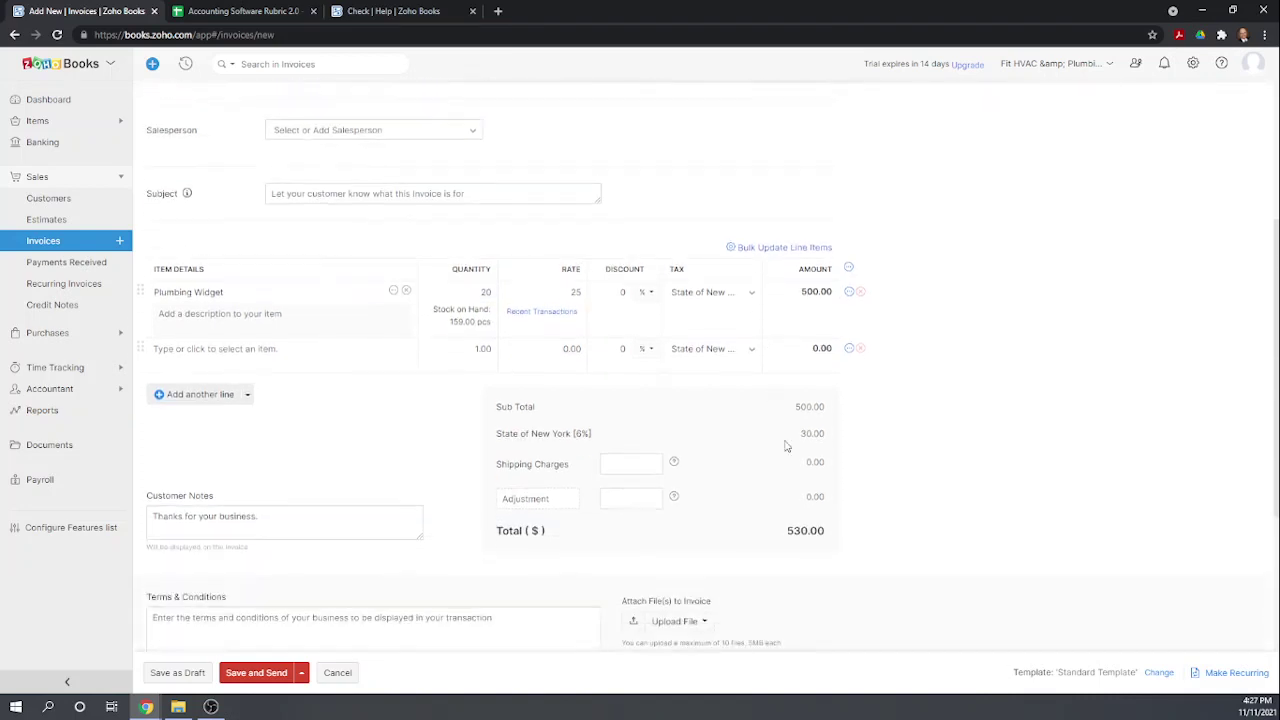
# - Save the Big Time Diner invoice with the print option, close its preview and mark the invoice as sent
pyautogui.scroll(-1, 800, 465)
pyautogui.scroll(-1, 720, 525)
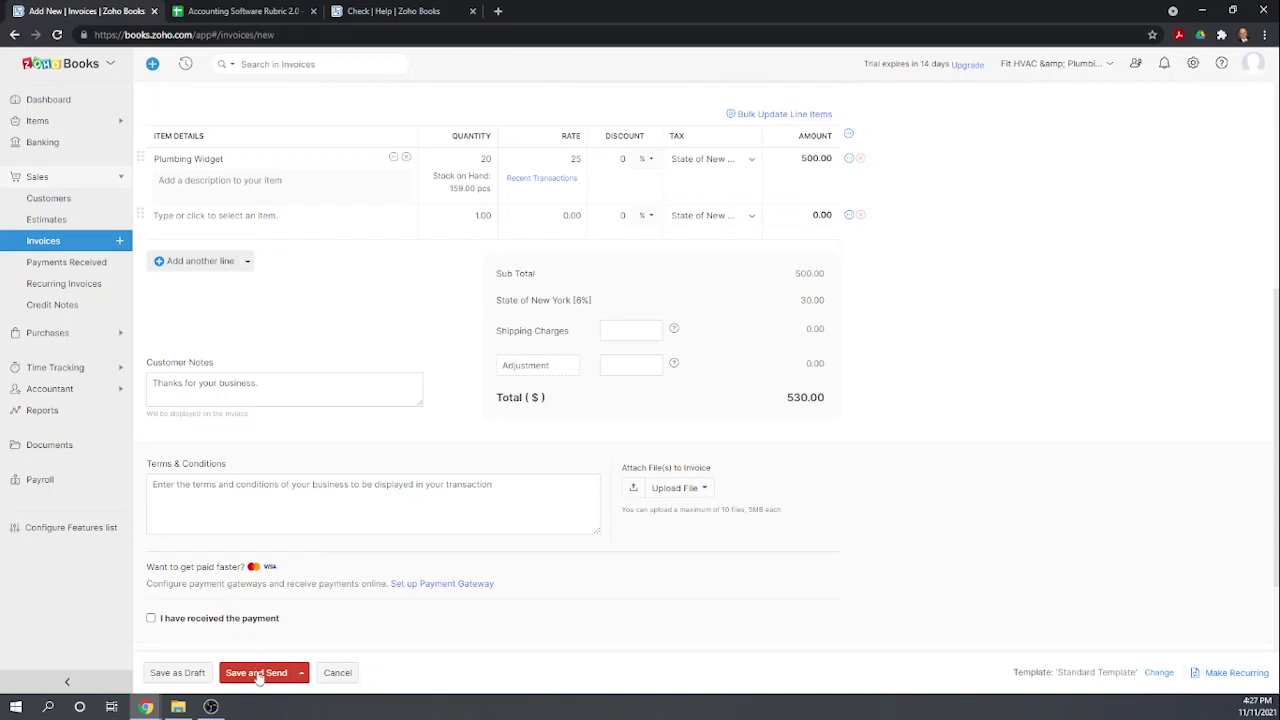
pyautogui.click(304, 674)
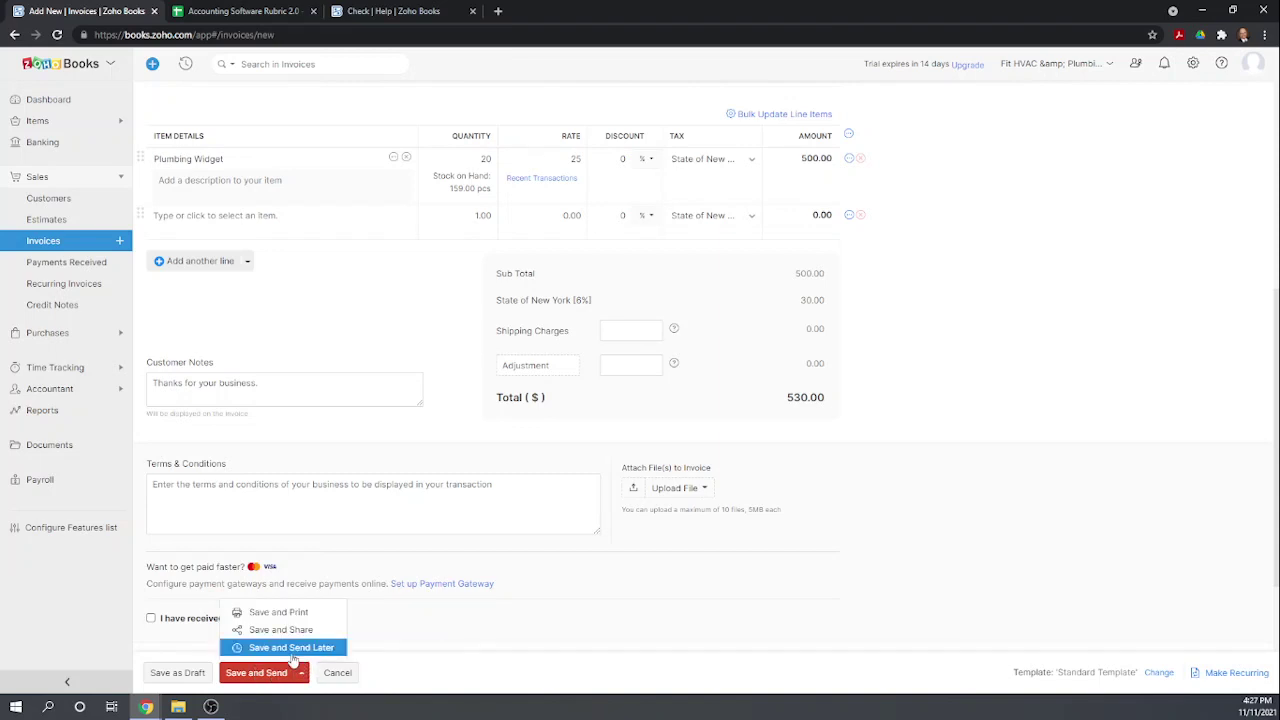
pyautogui.click(293, 613)
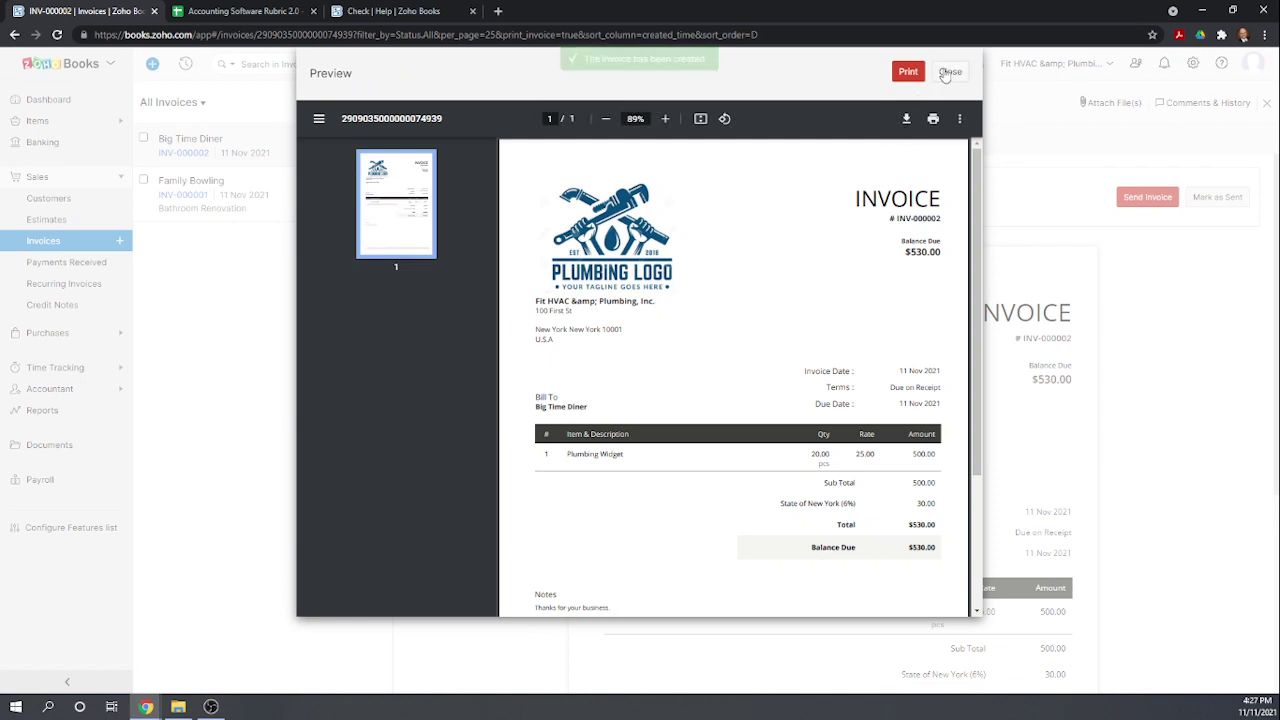
pyautogui.click(949, 72)
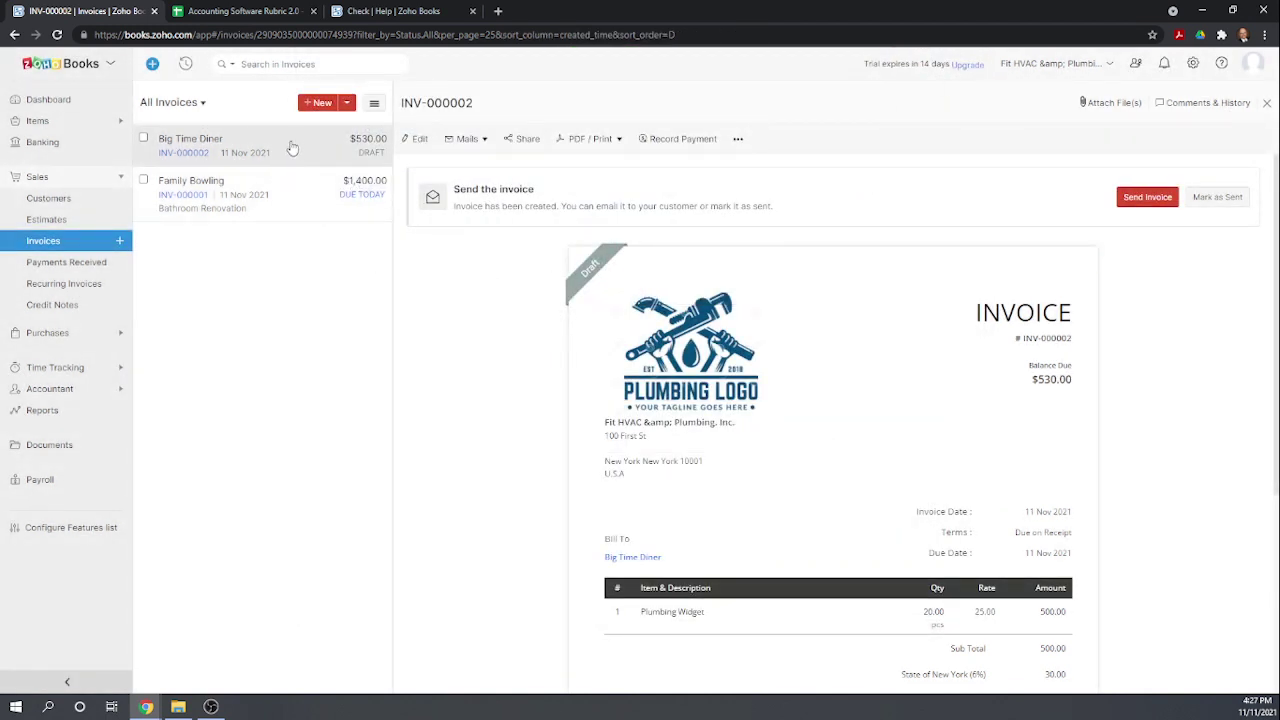
pyautogui.click(1220, 197)
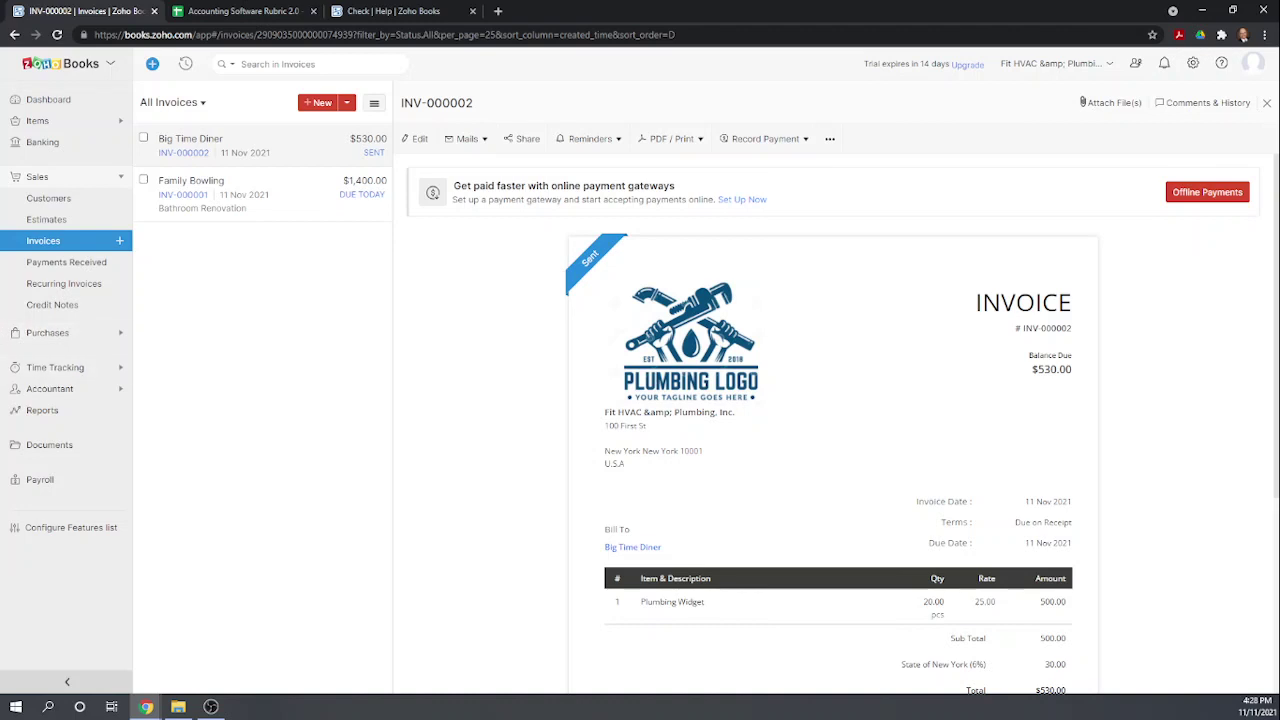
# - Open the Profit and Loss report and examine how the inventory sale and cost of goods sold were recorded
pyautogui.click(37, 411)
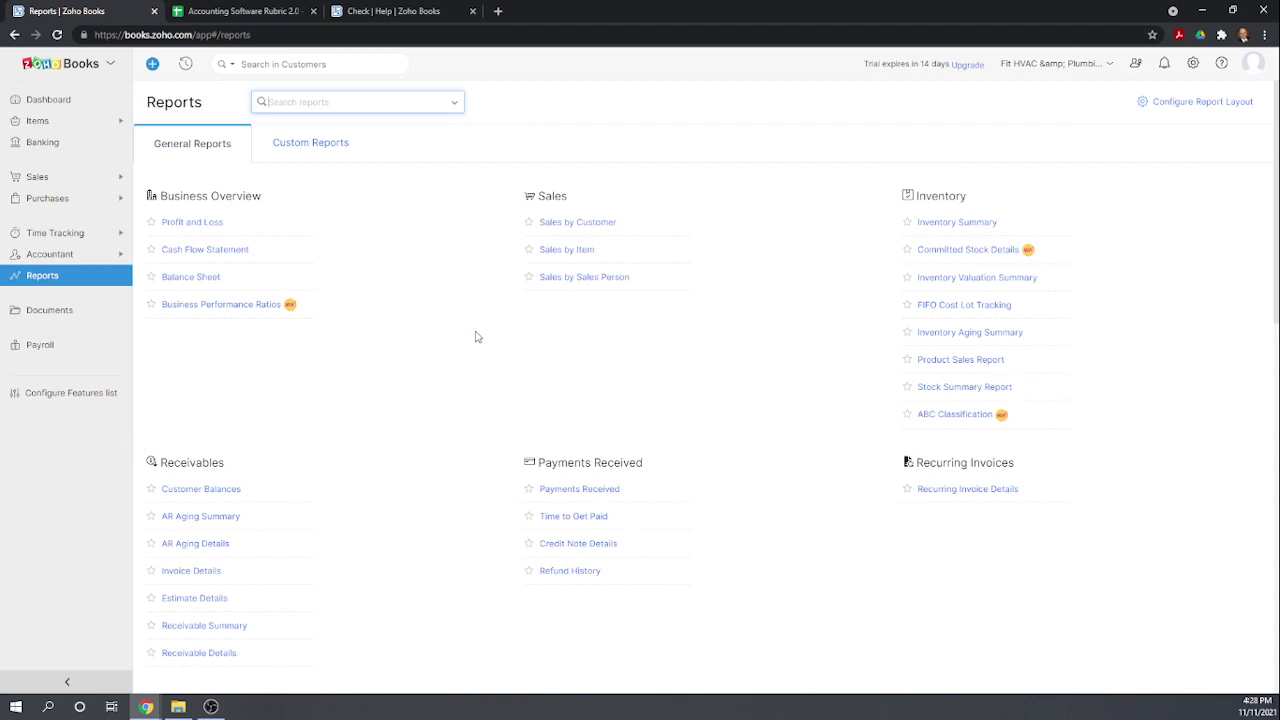
pyautogui.click(195, 224)
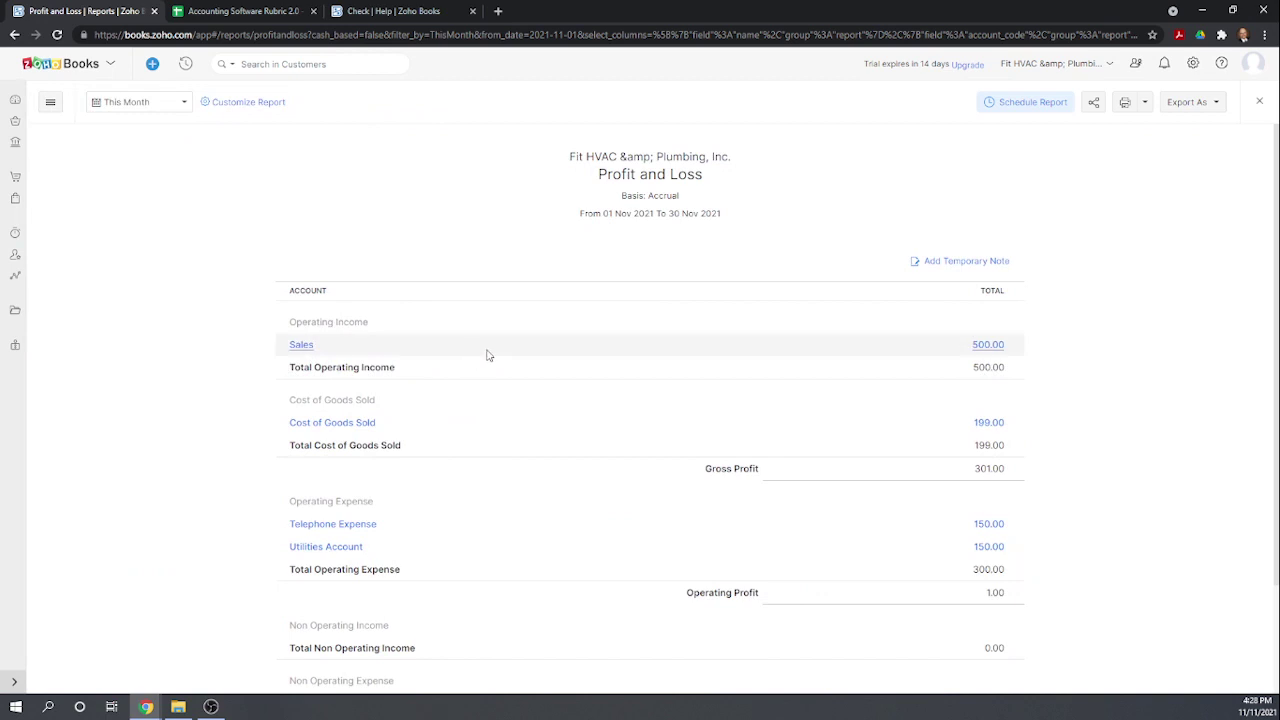
pyautogui.scroll(-1, 488, 357)
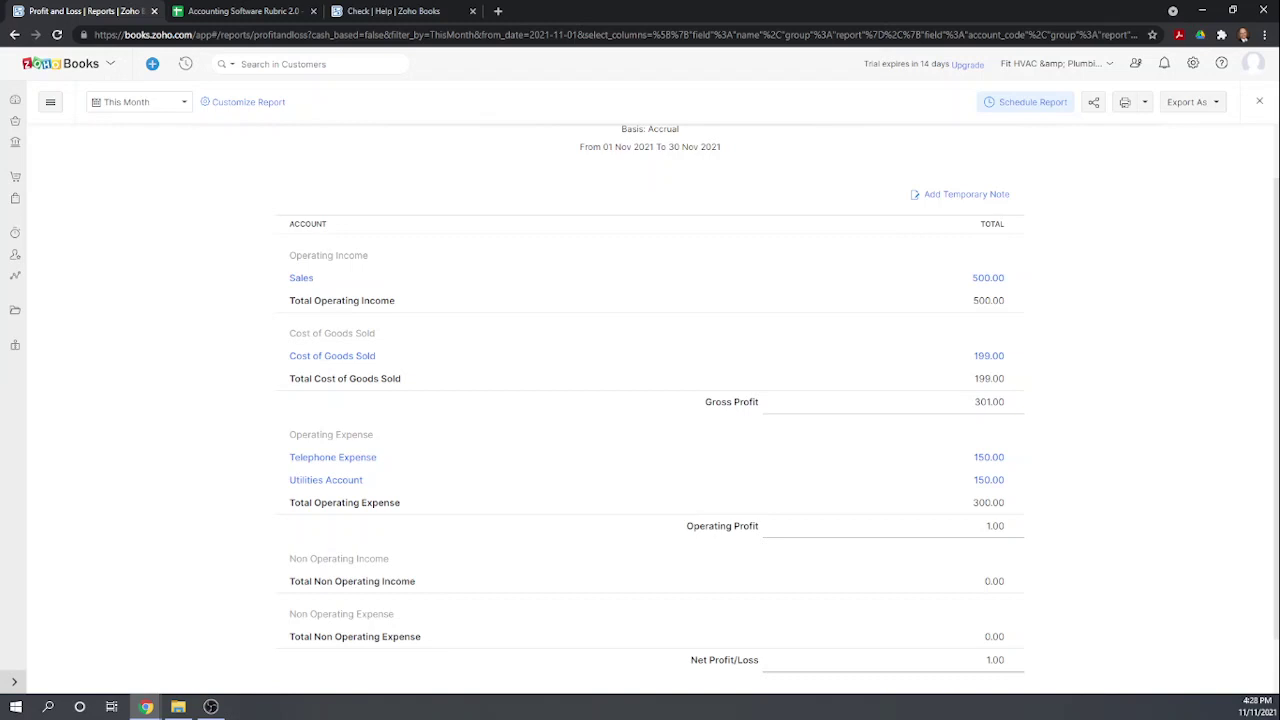
# - Enter a score of 1 in column I for rows 65 through 72 of the Accounting Software Rubric 2.0 spreadsheet, and return to Zoho Books
pyautogui.click(229, 18)
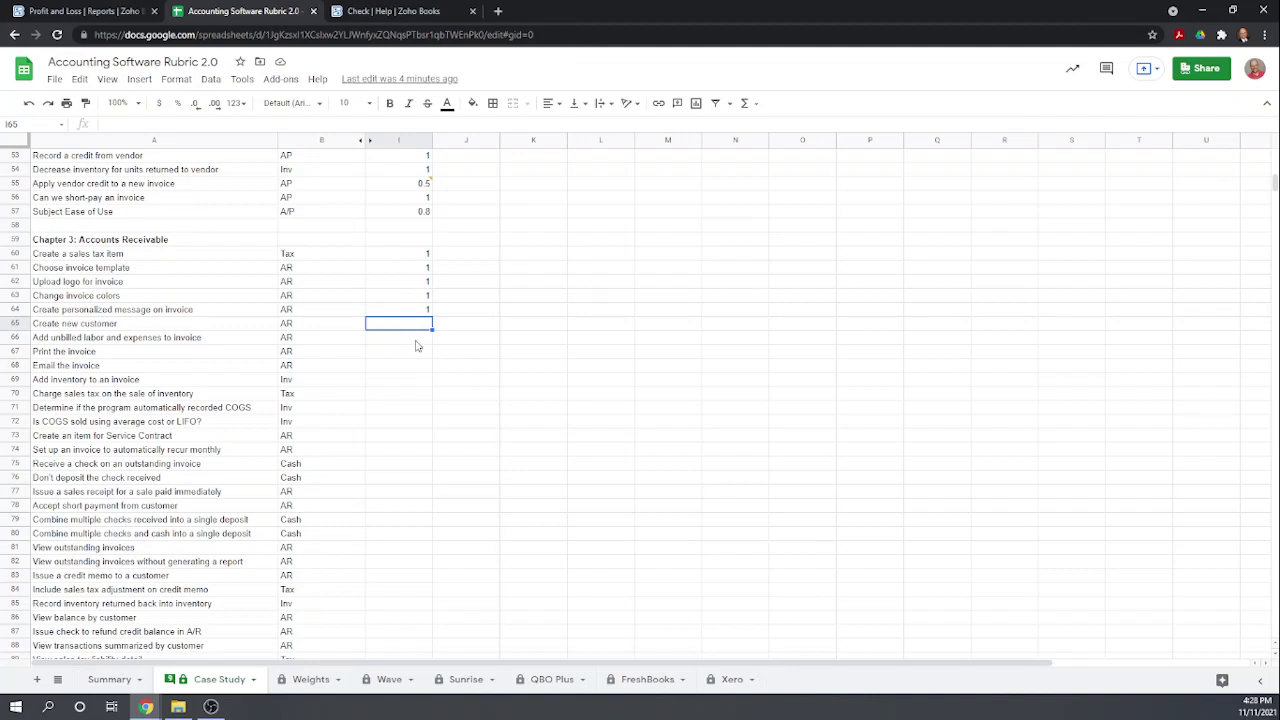
pyautogui.write('1')
pyautogui.press('Return')
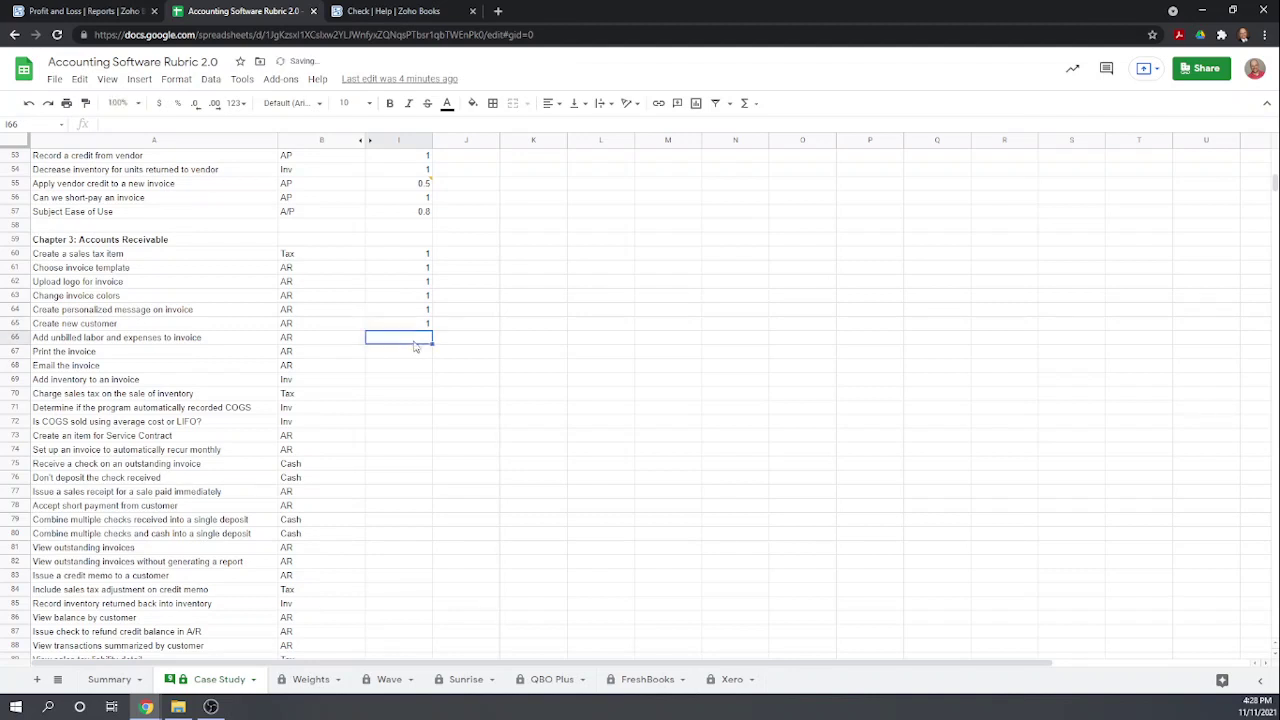
pyautogui.write('1')
pyautogui.press('Return')
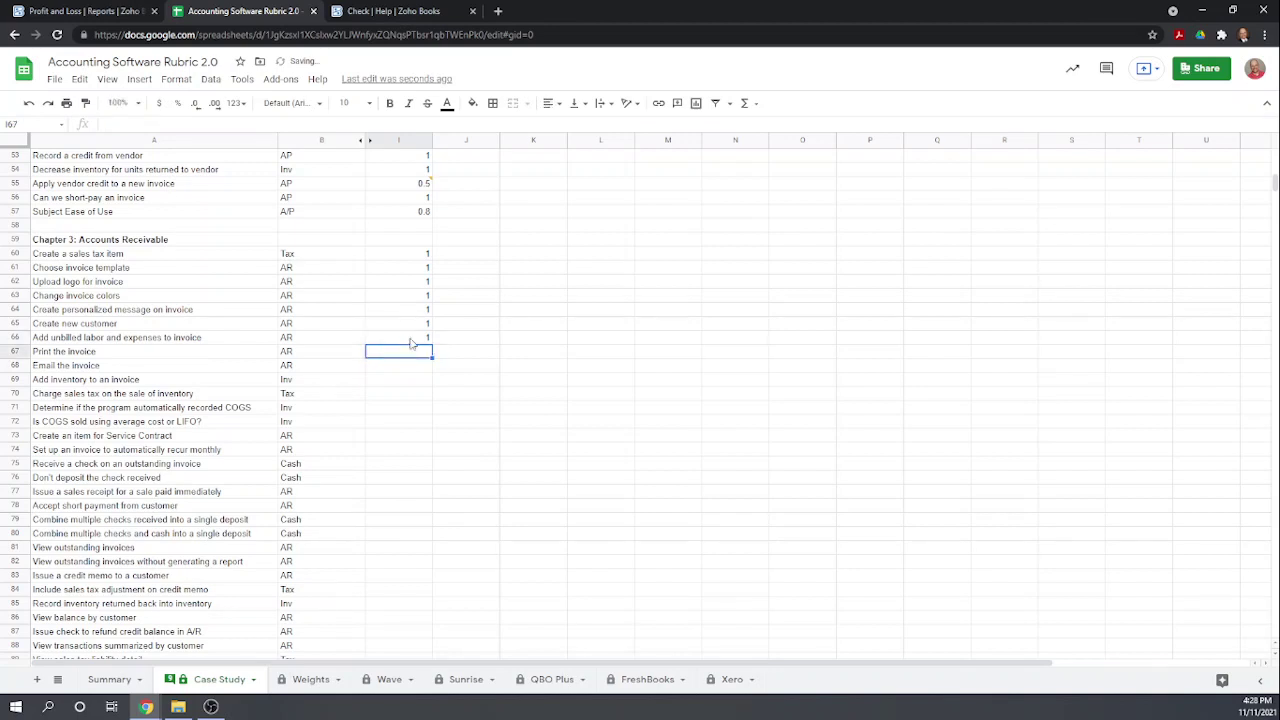
pyautogui.write('1')
pyautogui.press('Return')
pyautogui.write('1')
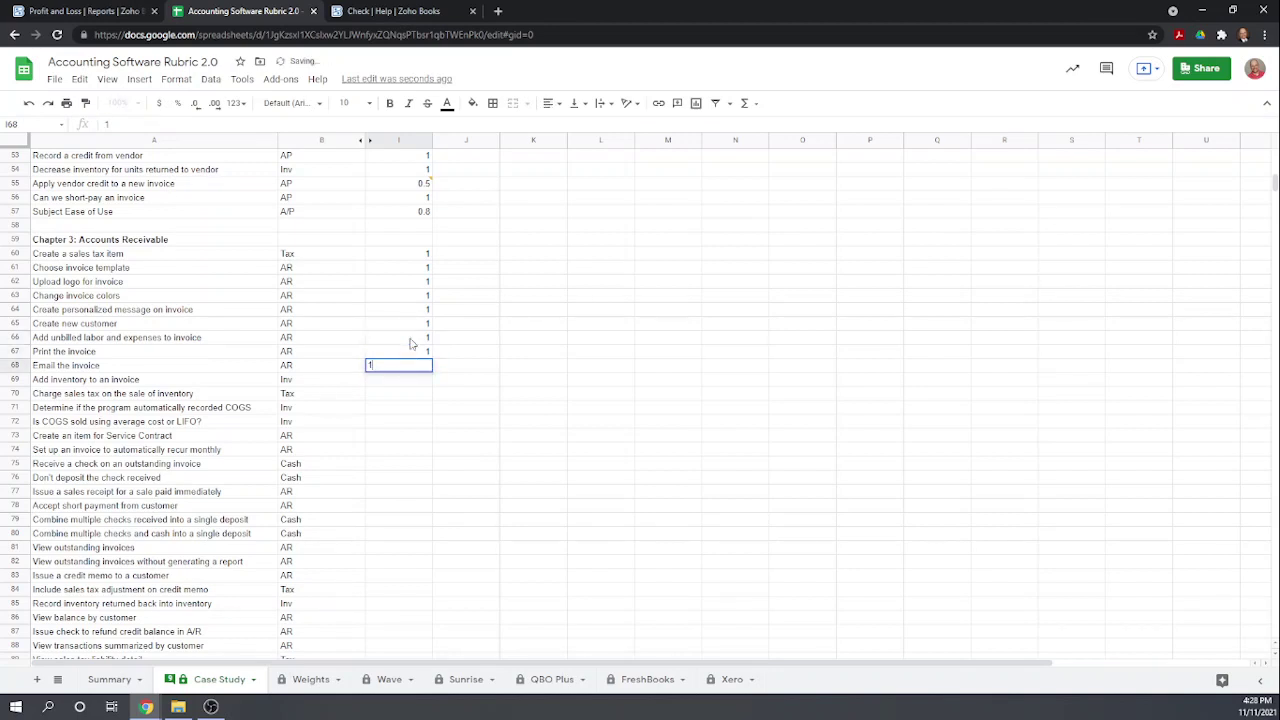
pyautogui.press('Return')
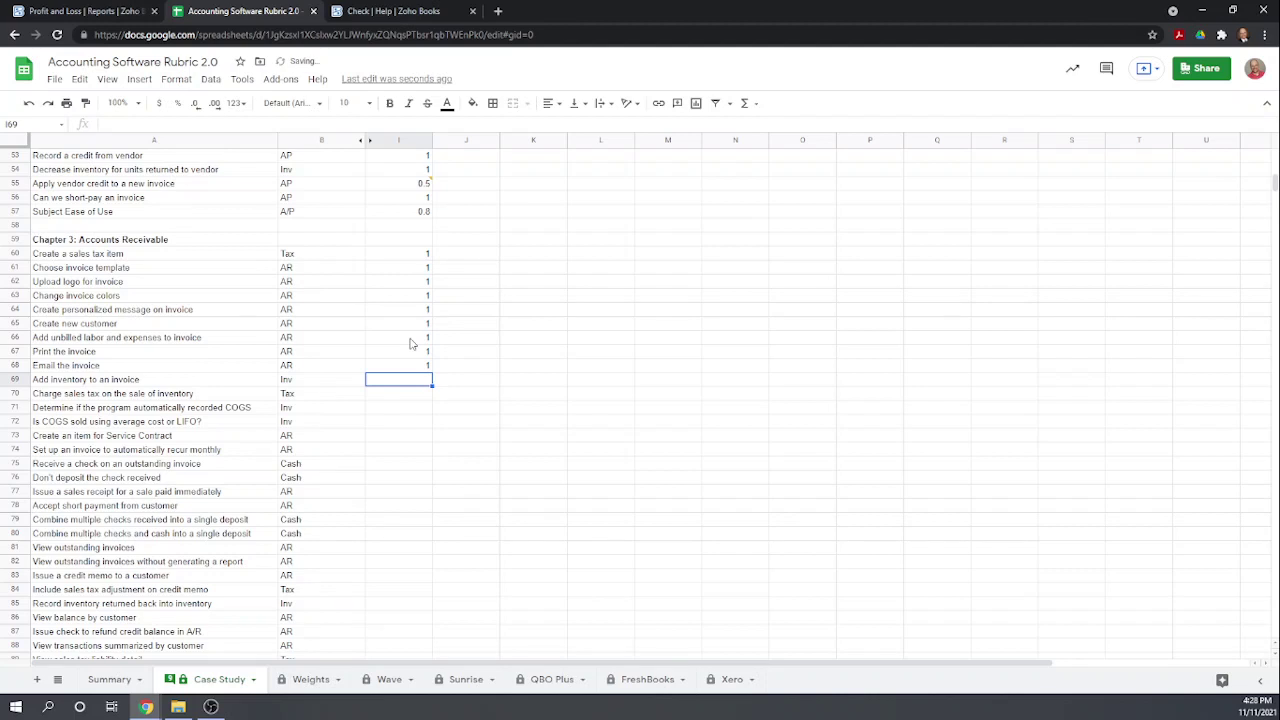
pyautogui.write('1')
pyautogui.press('Return')
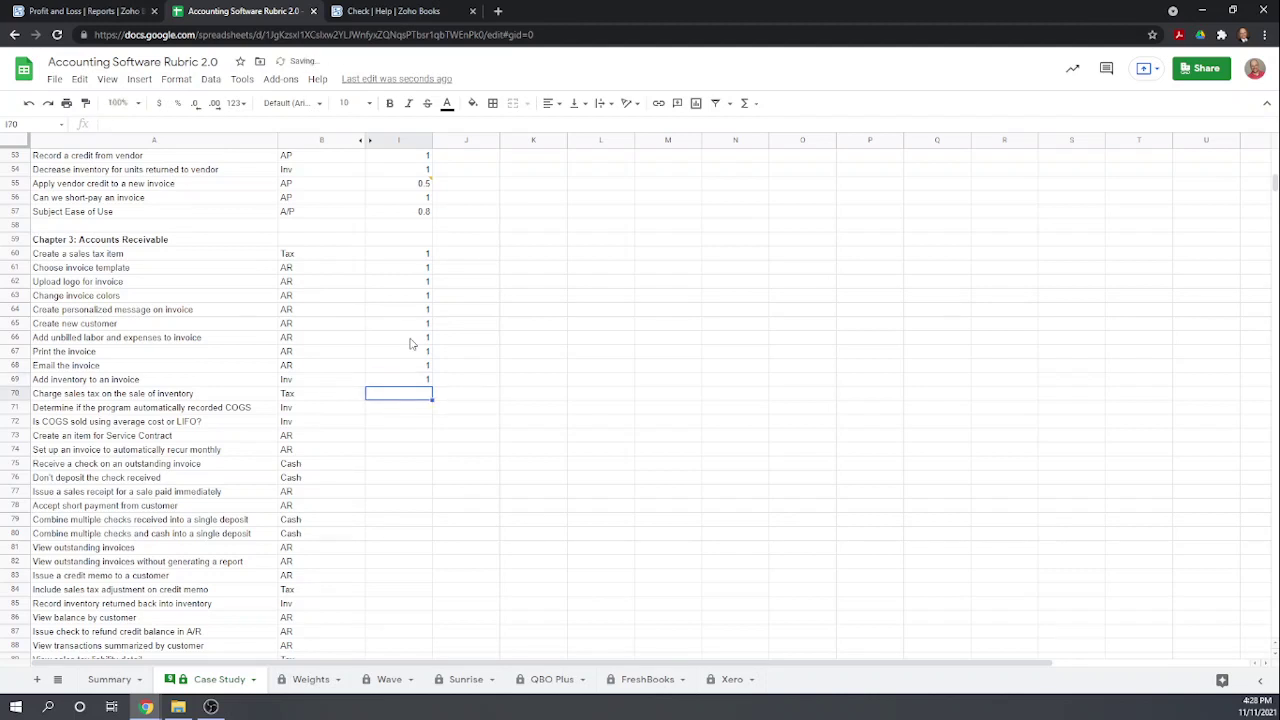
pyautogui.write('1')
pyautogui.press('Return')
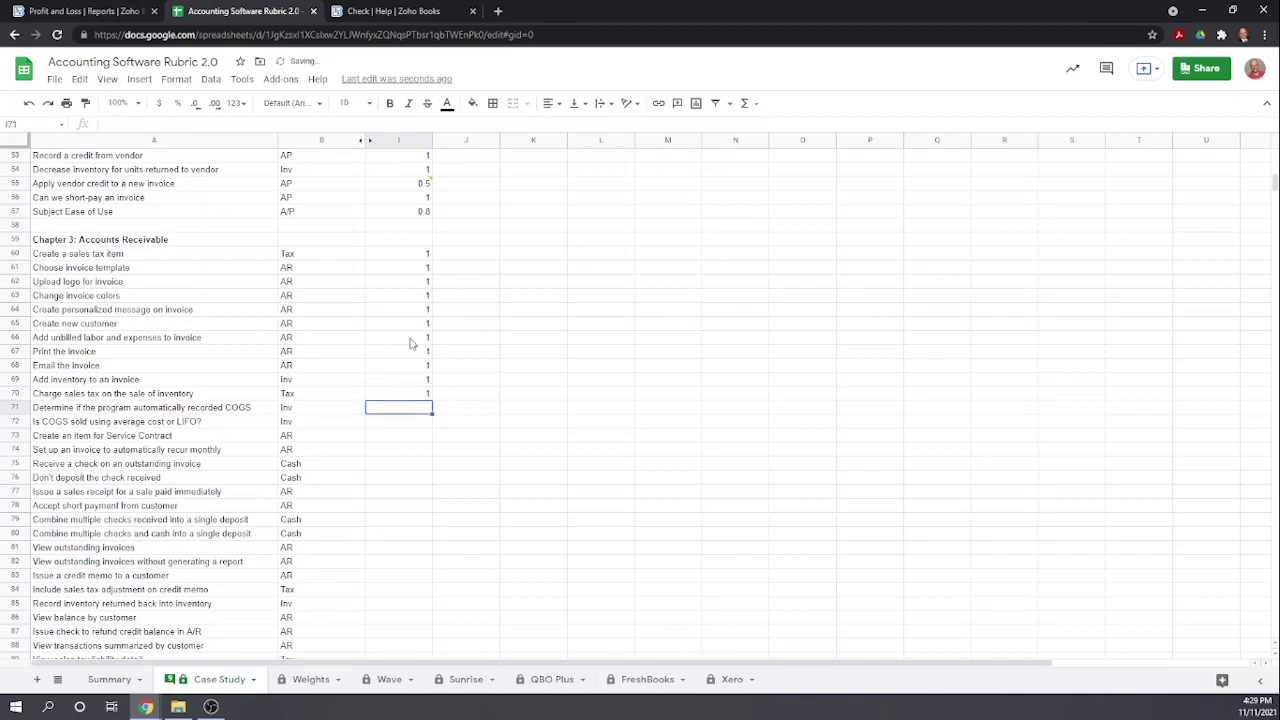
pyautogui.write('1')
pyautogui.press('Return')
pyautogui.write('1')
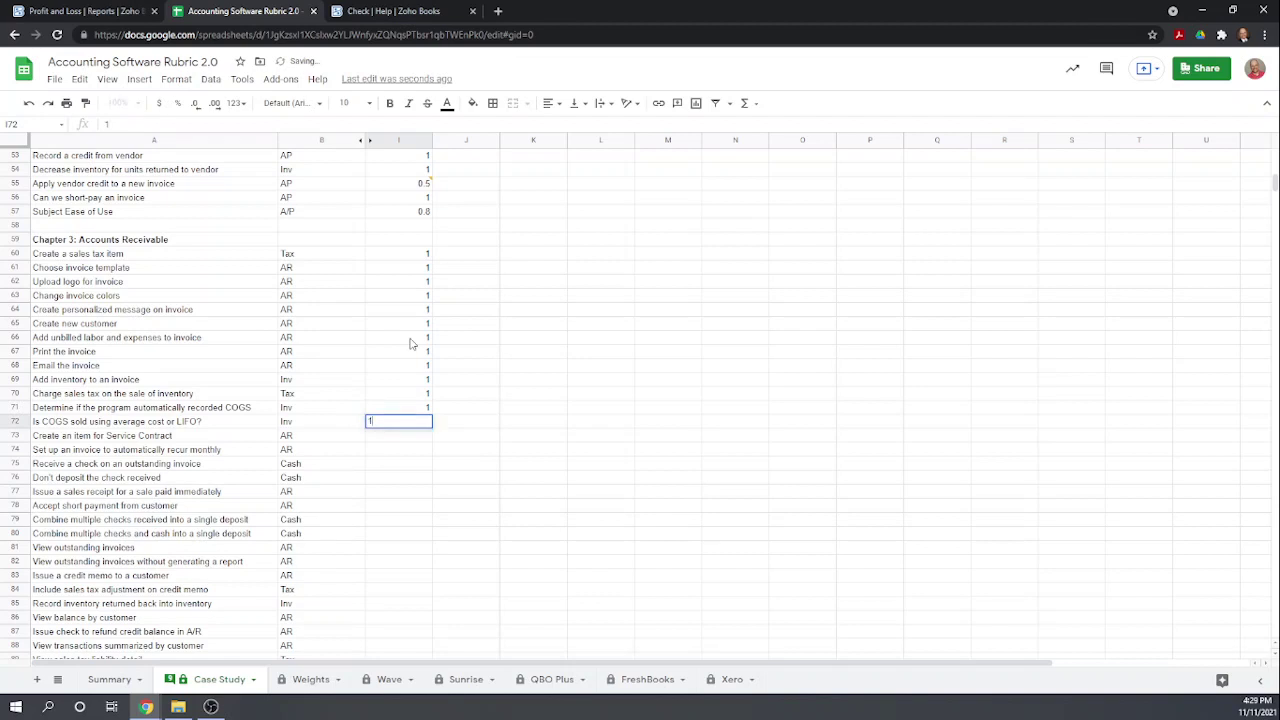
pyautogui.press('Return')
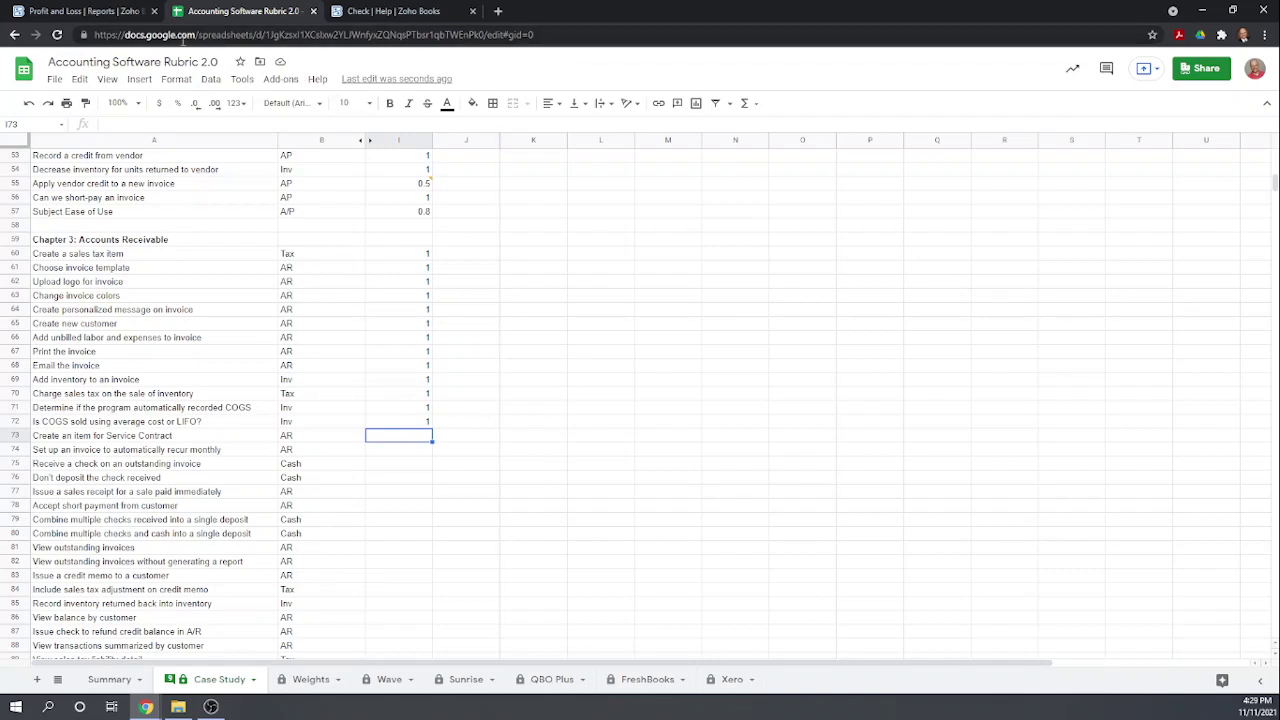
pyautogui.click(84, 14)
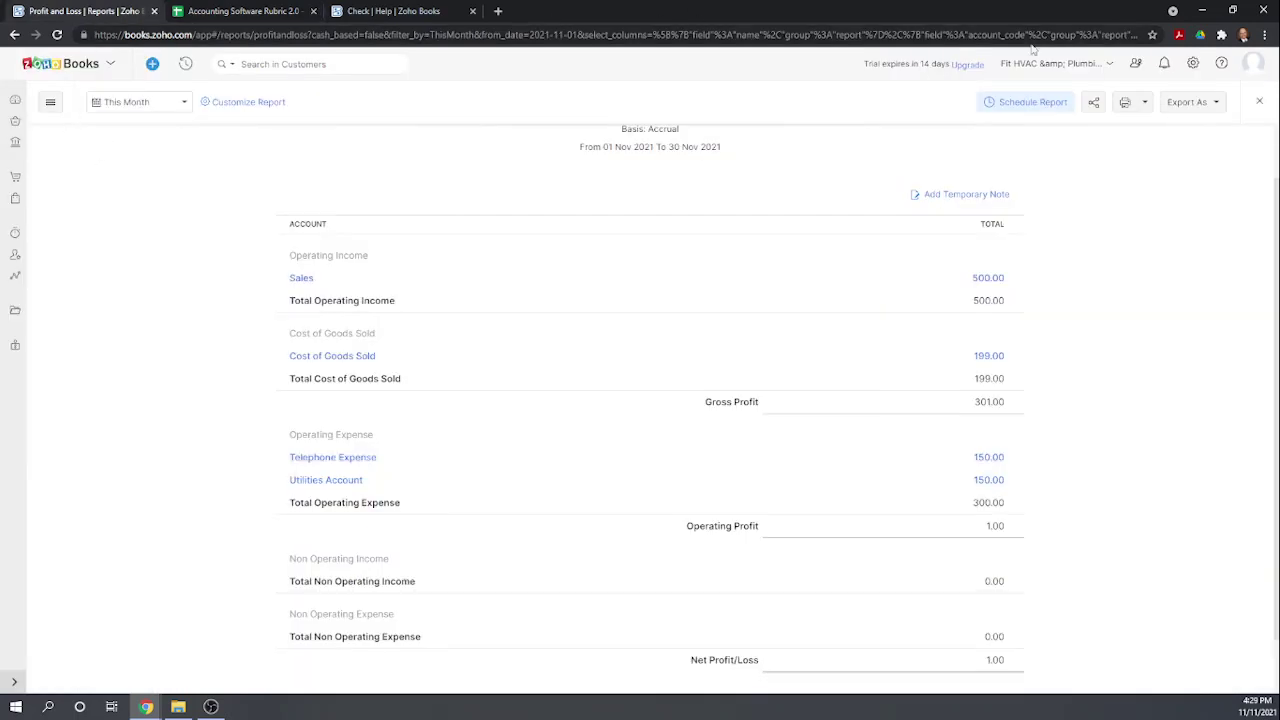
# - Close the report and start a new service item named Service Contract without purchase information
pyautogui.click(1262, 104)
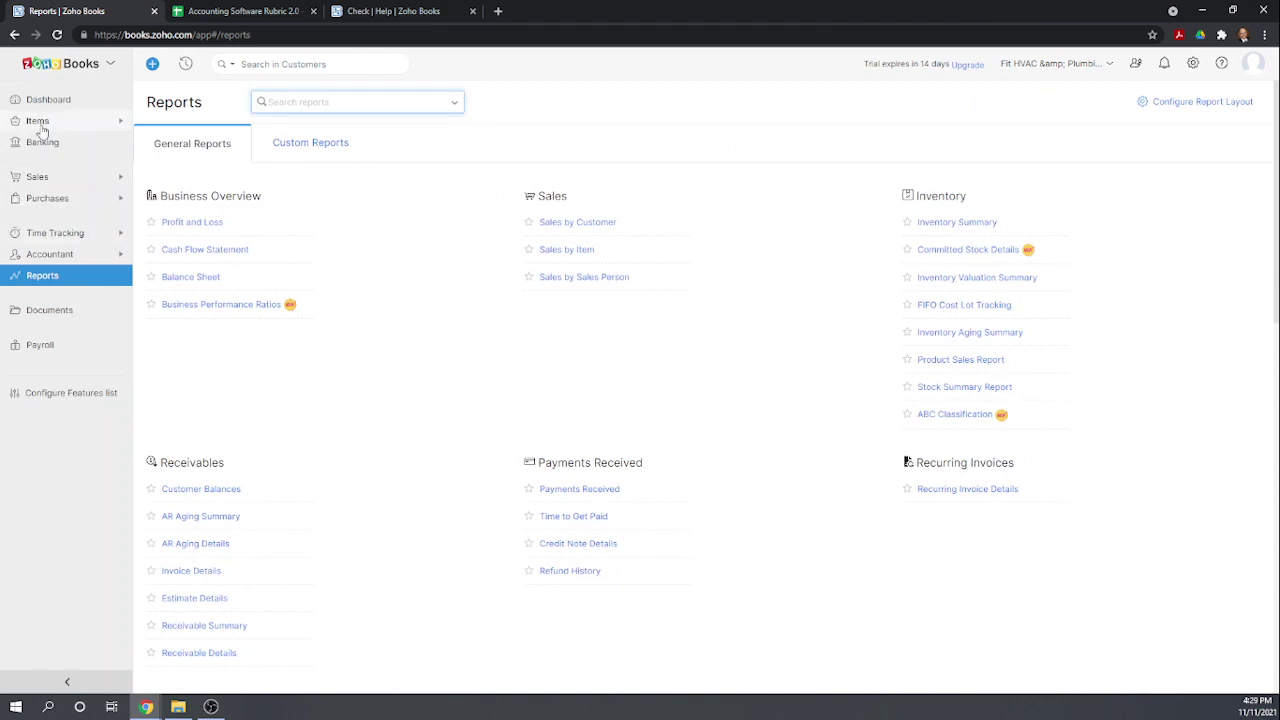
pyautogui.click(38, 122)
pyautogui.click(38, 143)
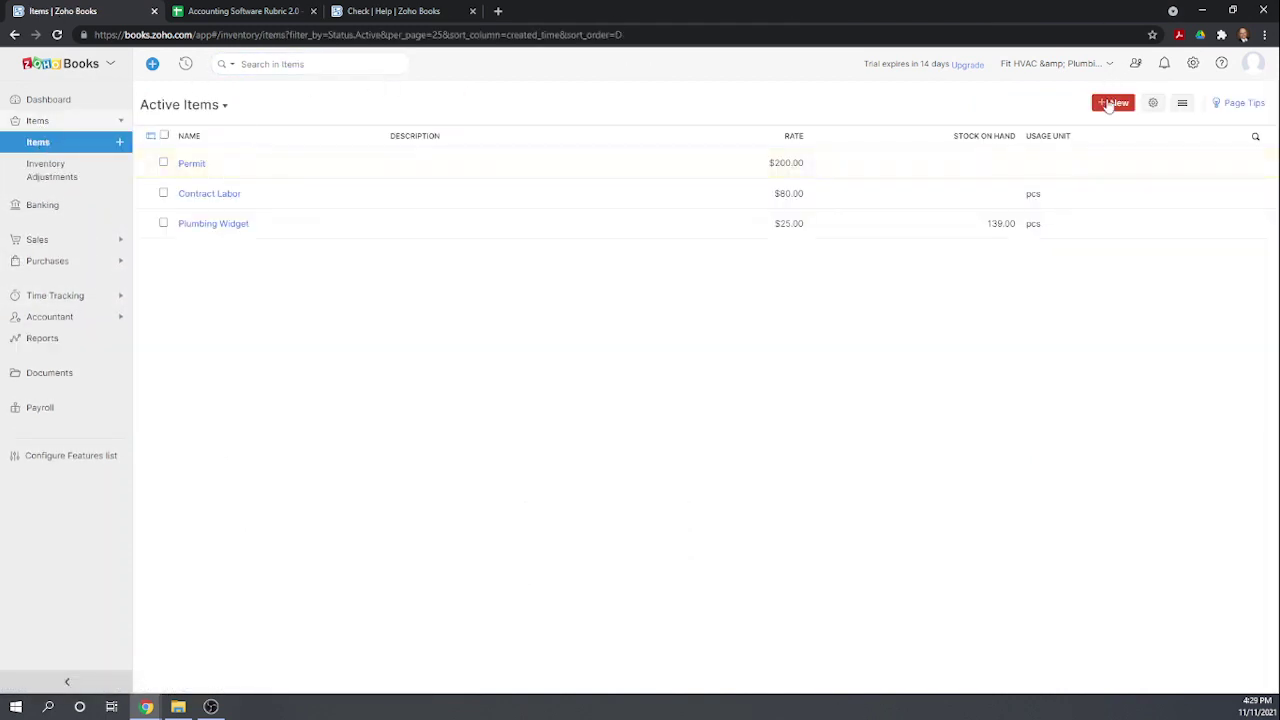
pyautogui.click(1110, 103)
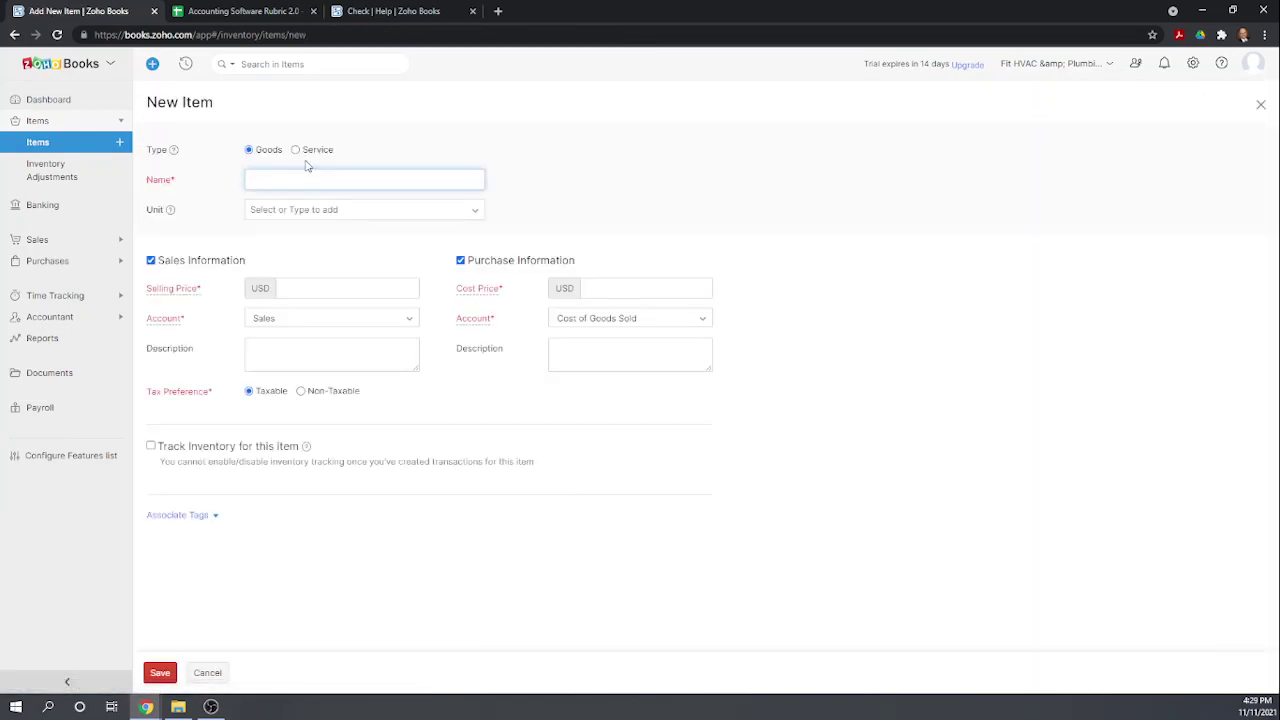
pyautogui.click(296, 150)
pyautogui.click(263, 178)
pyautogui.write('Service Contract')
pyautogui.click(461, 261)
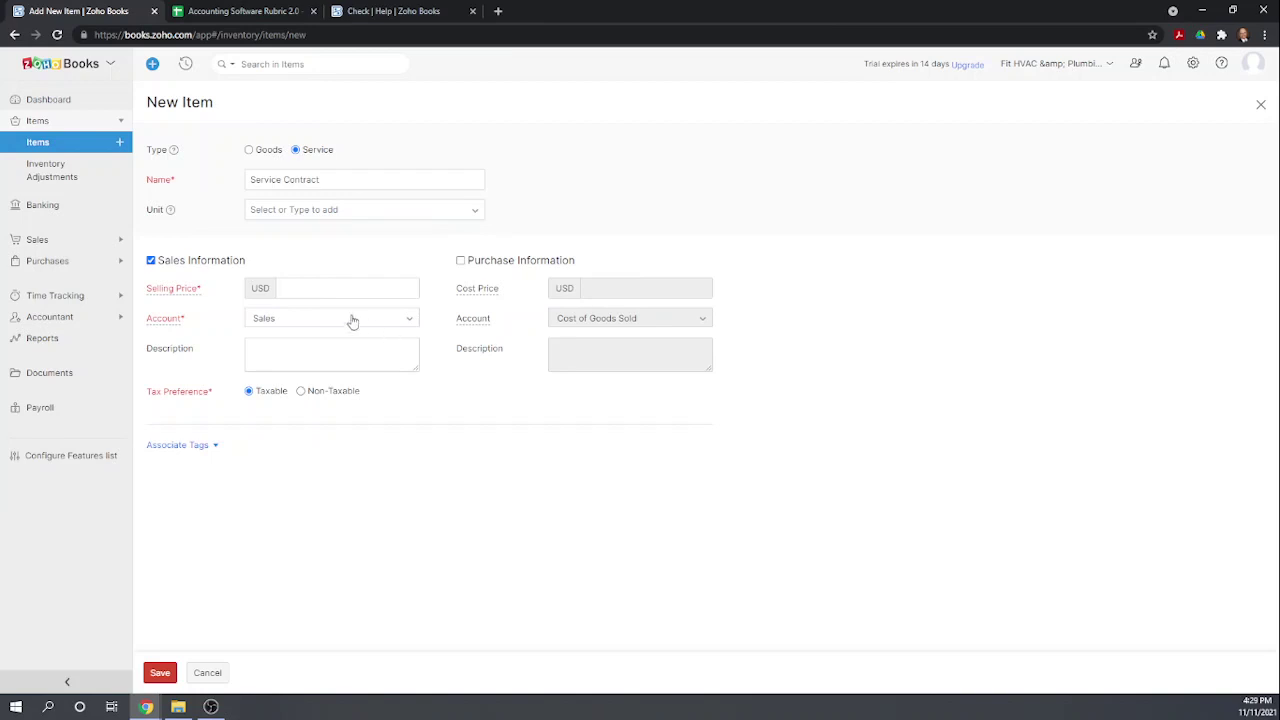
# - Set the Service Contract selling price to 100 USD and make it non-taxable with the exemption reason NONTAXABLE SERVICE
pyautogui.click(296, 288)
pyautogui.write('100')
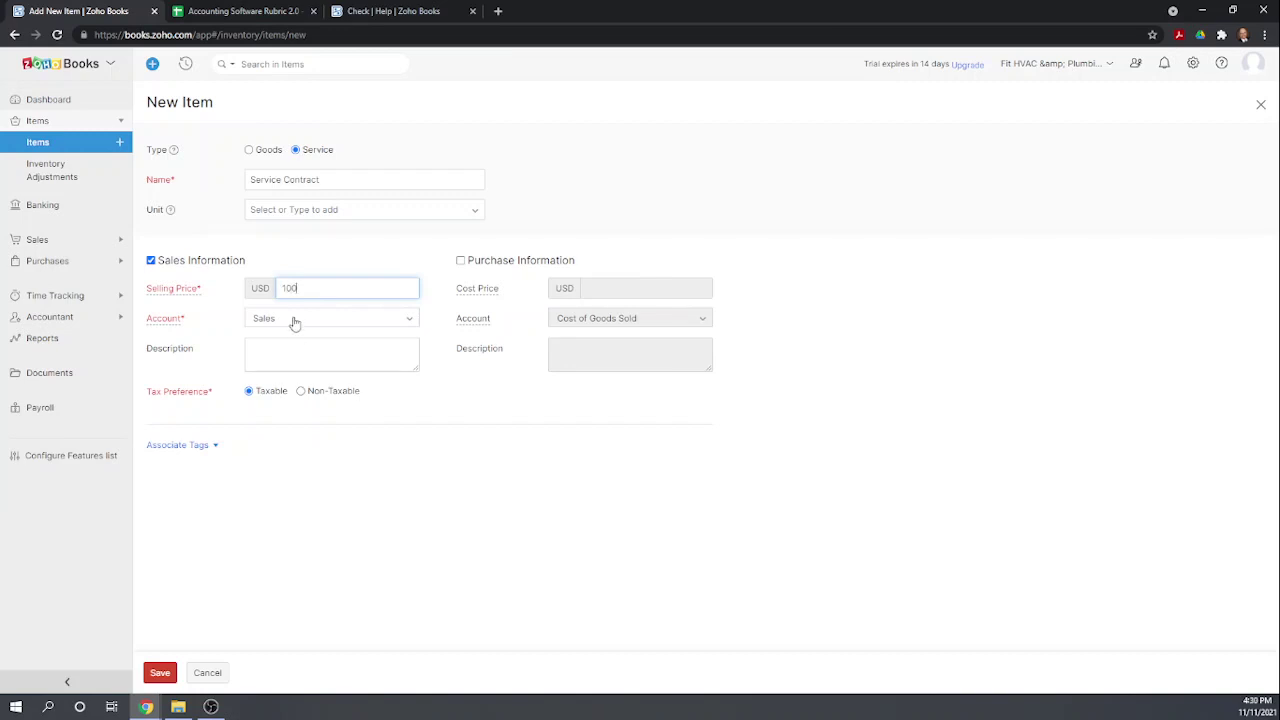
pyautogui.click(309, 352)
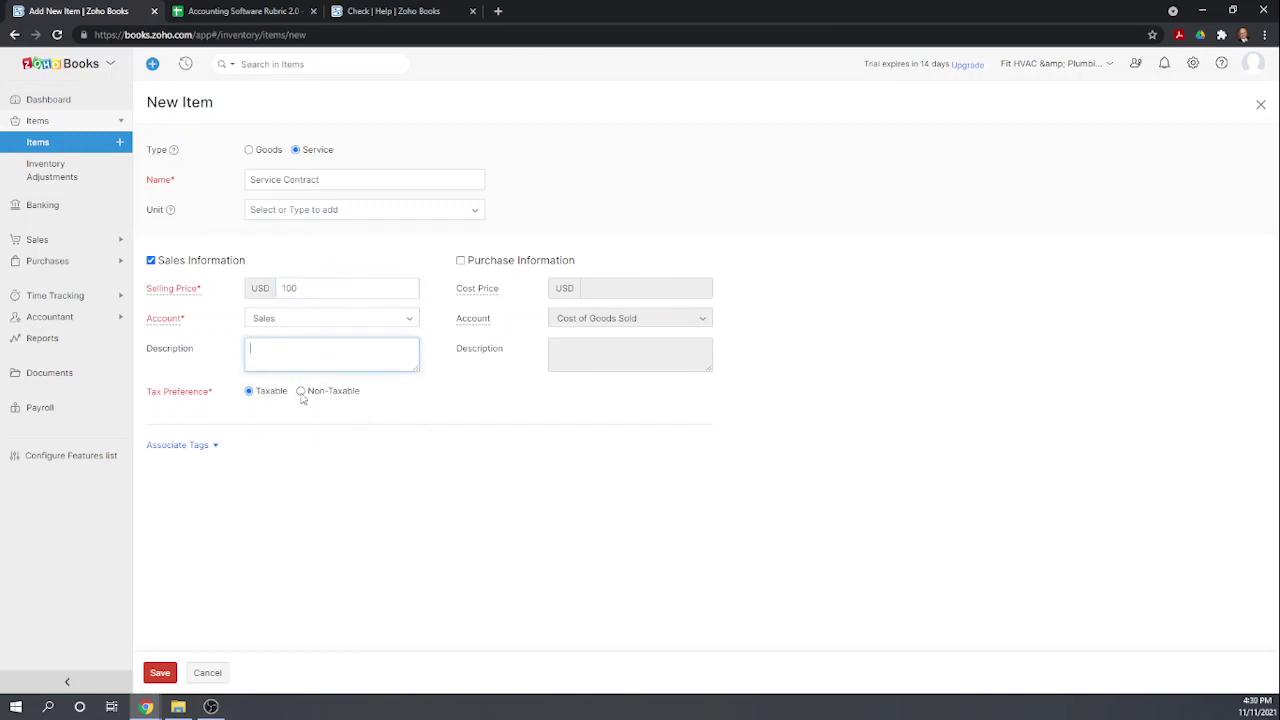
pyautogui.click(301, 391)
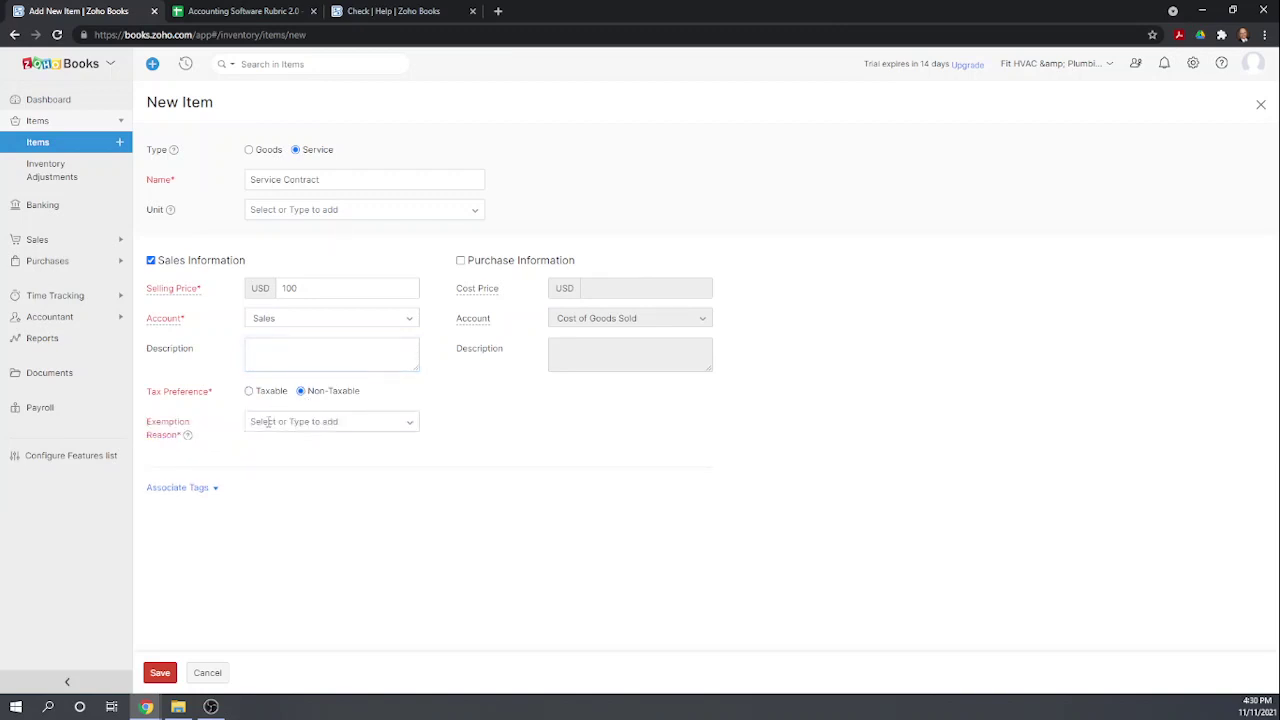
pyautogui.click(268, 422)
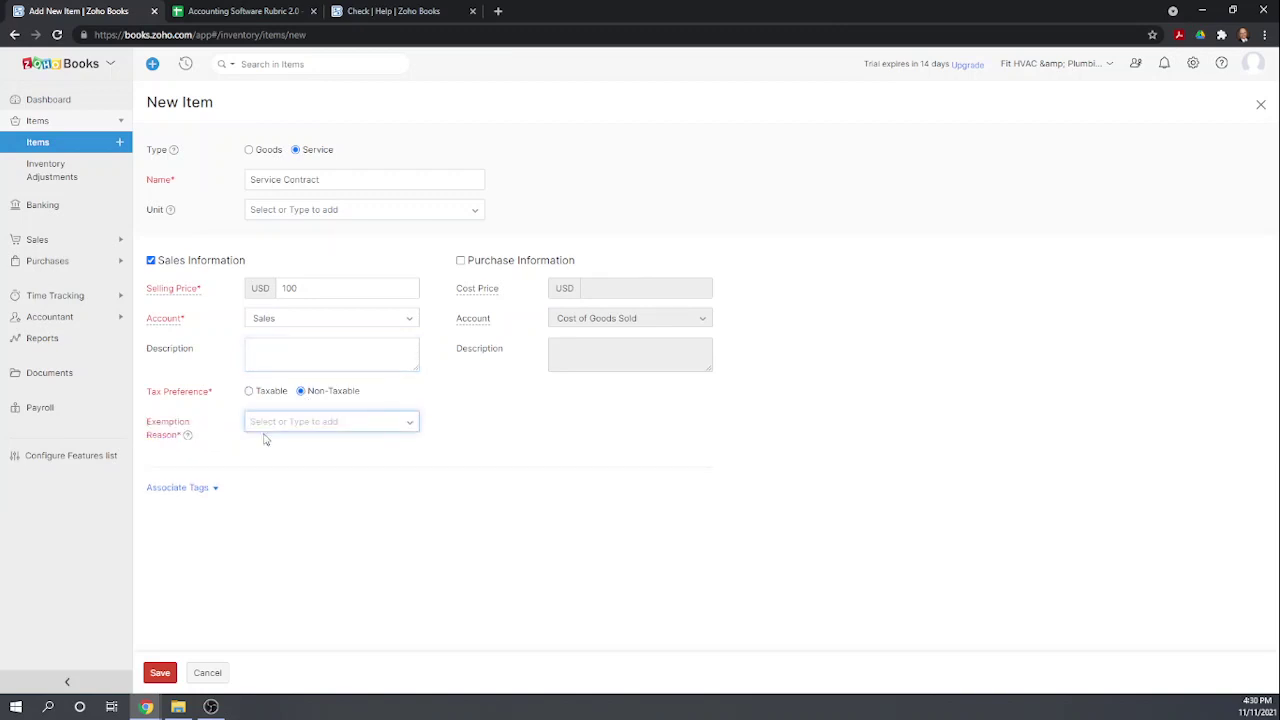
pyautogui.write('Nonta')
pyautogui.click(309, 443)
# - Tag the Service Contract item with class HVAC and location New York, and save it
pyautogui.click(216, 490)
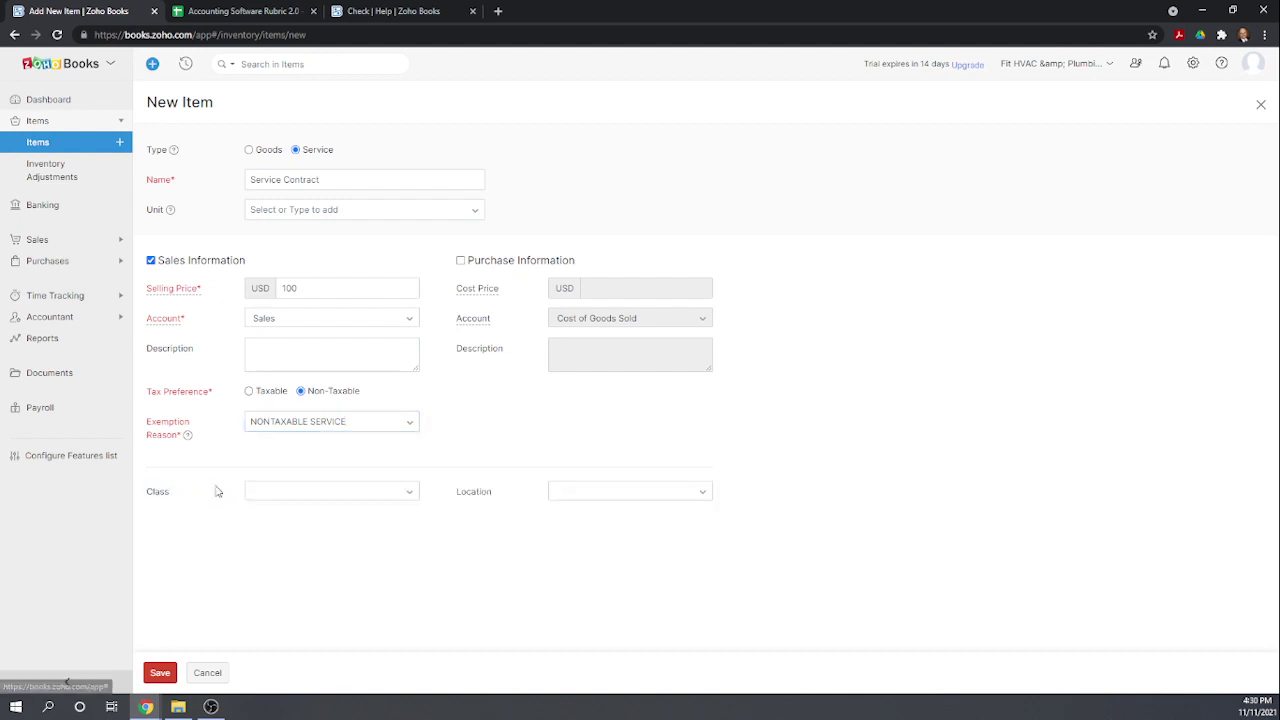
pyautogui.click(255, 497)
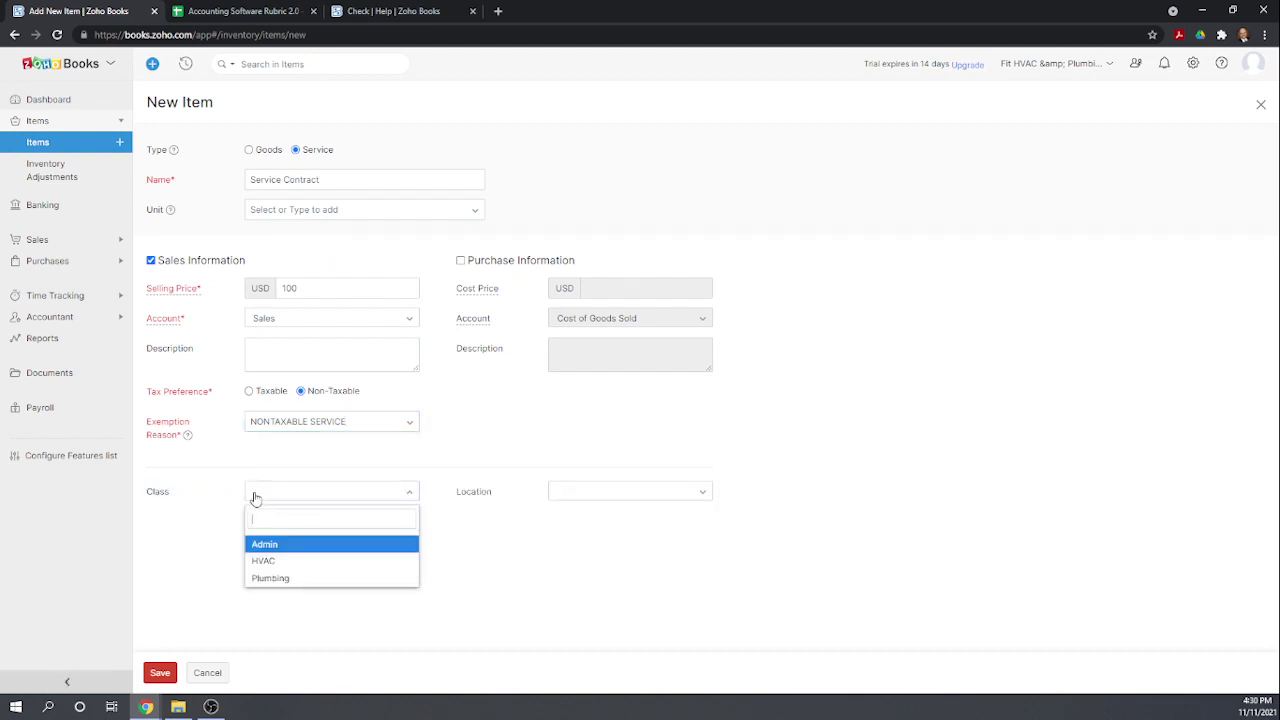
pyautogui.click(262, 561)
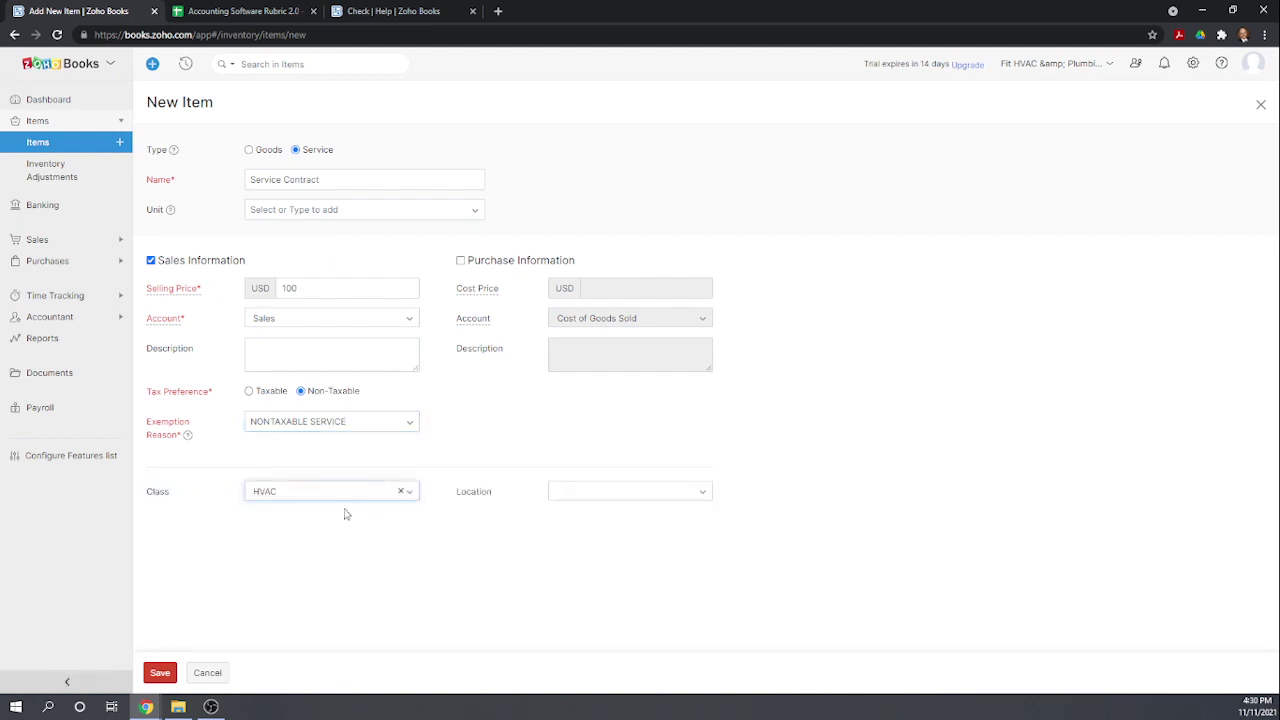
pyautogui.click(705, 497)
pyautogui.click(630, 564)
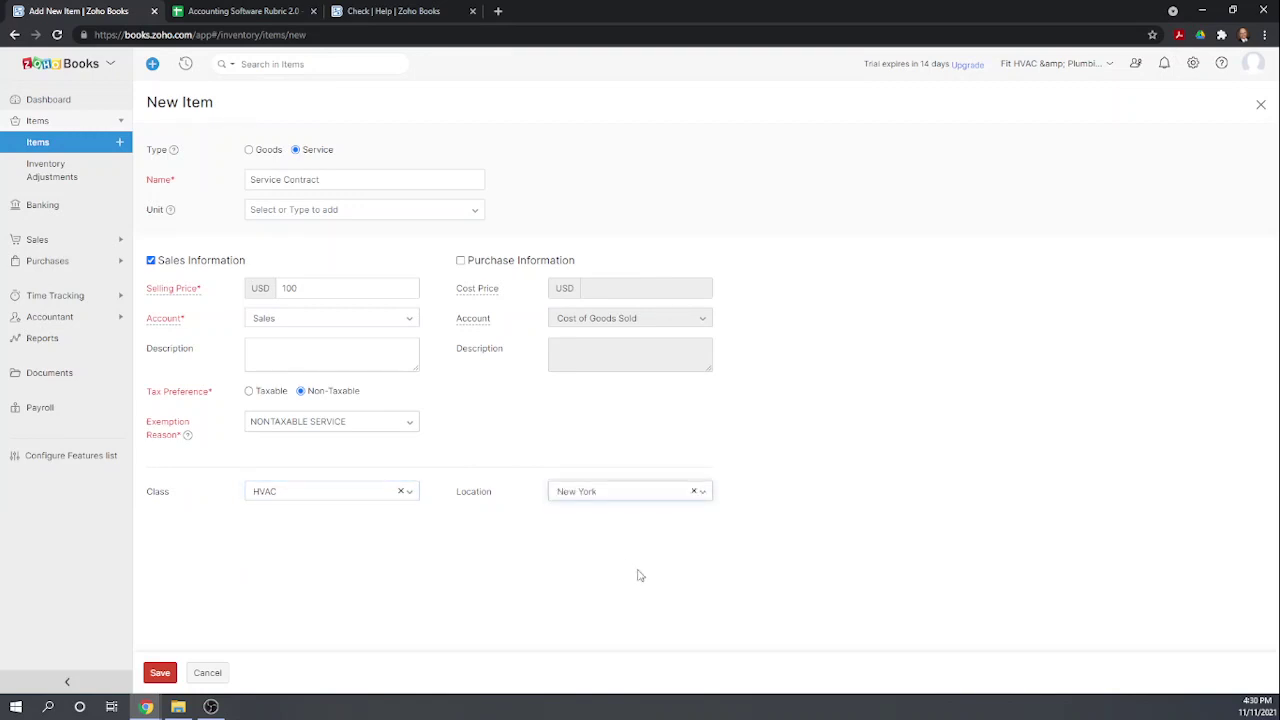
pyautogui.click(160, 673)
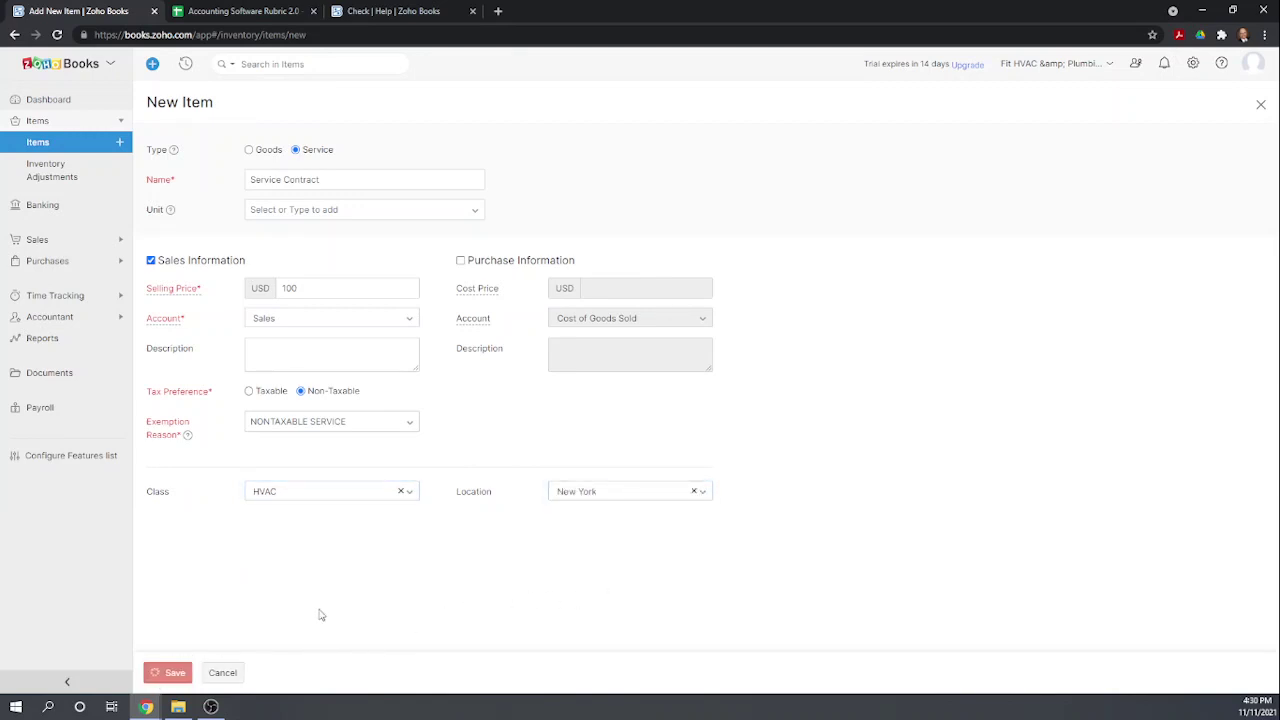
# - Start a new recurring invoice and create its customer Trampoline City with the State of New York [6%] tax rate
pyautogui.click(38, 243)
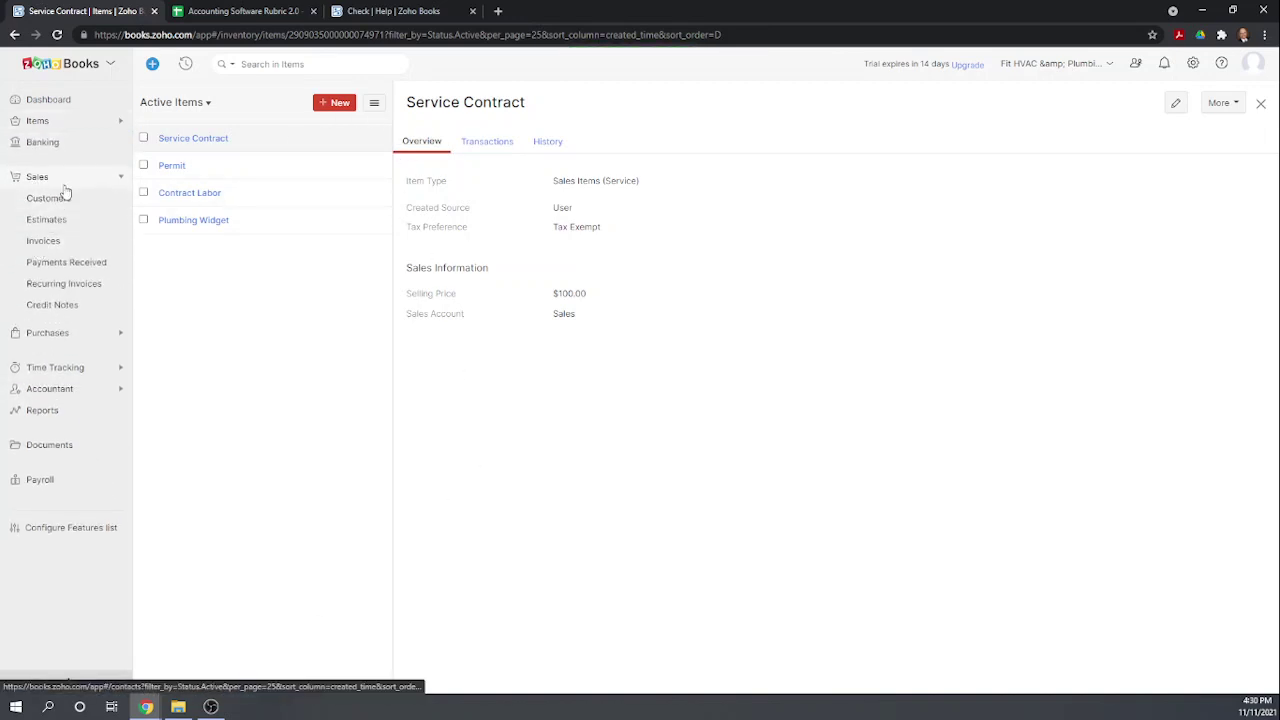
pyautogui.click(70, 286)
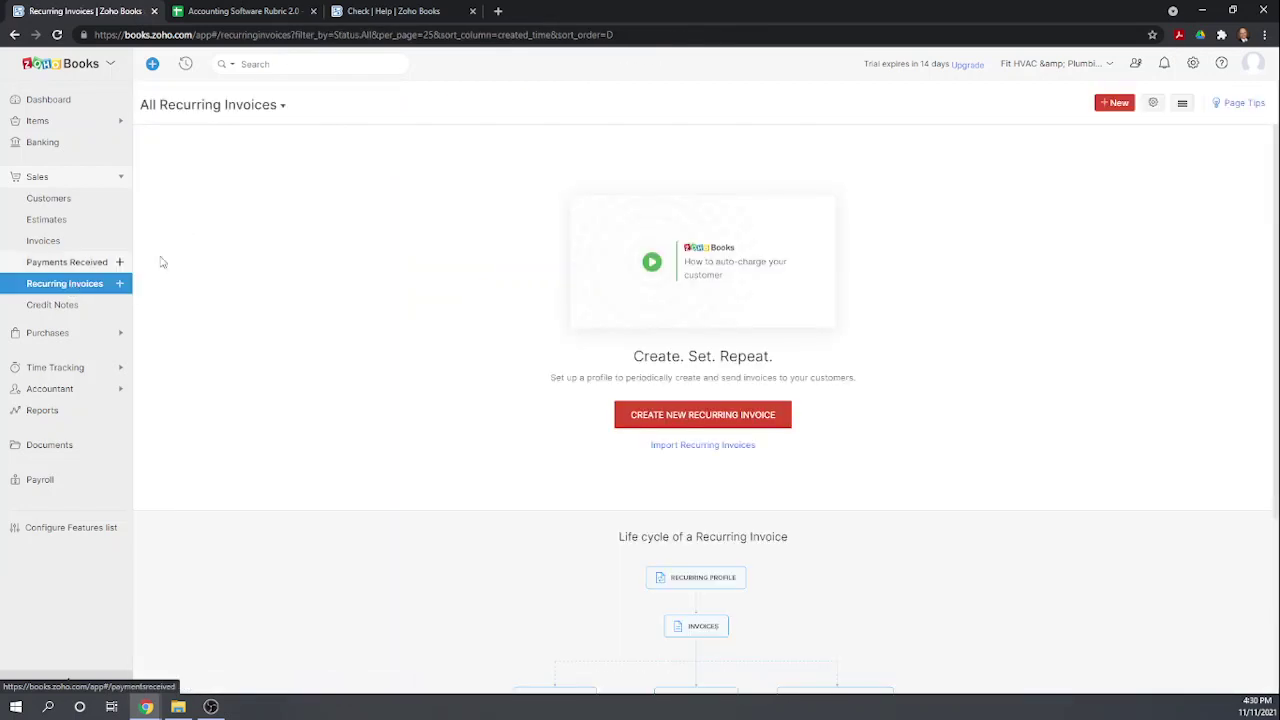
pyautogui.click(668, 415)
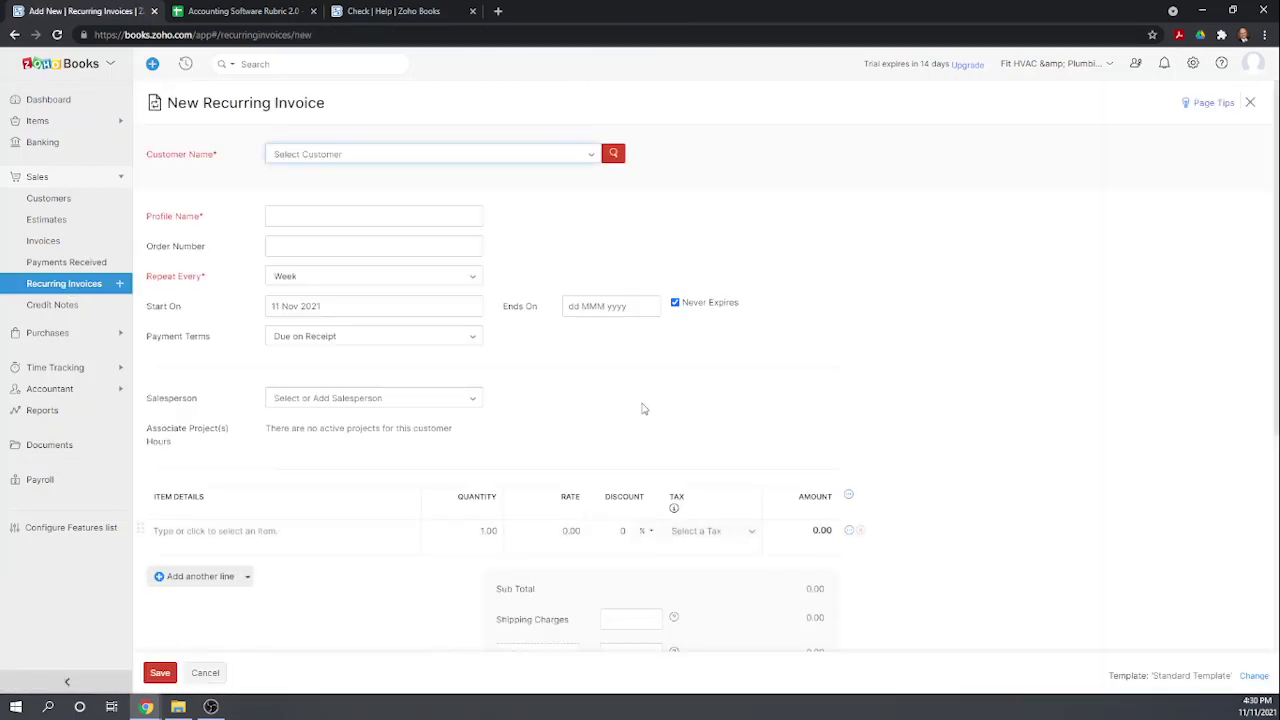
pyautogui.click(285, 158)
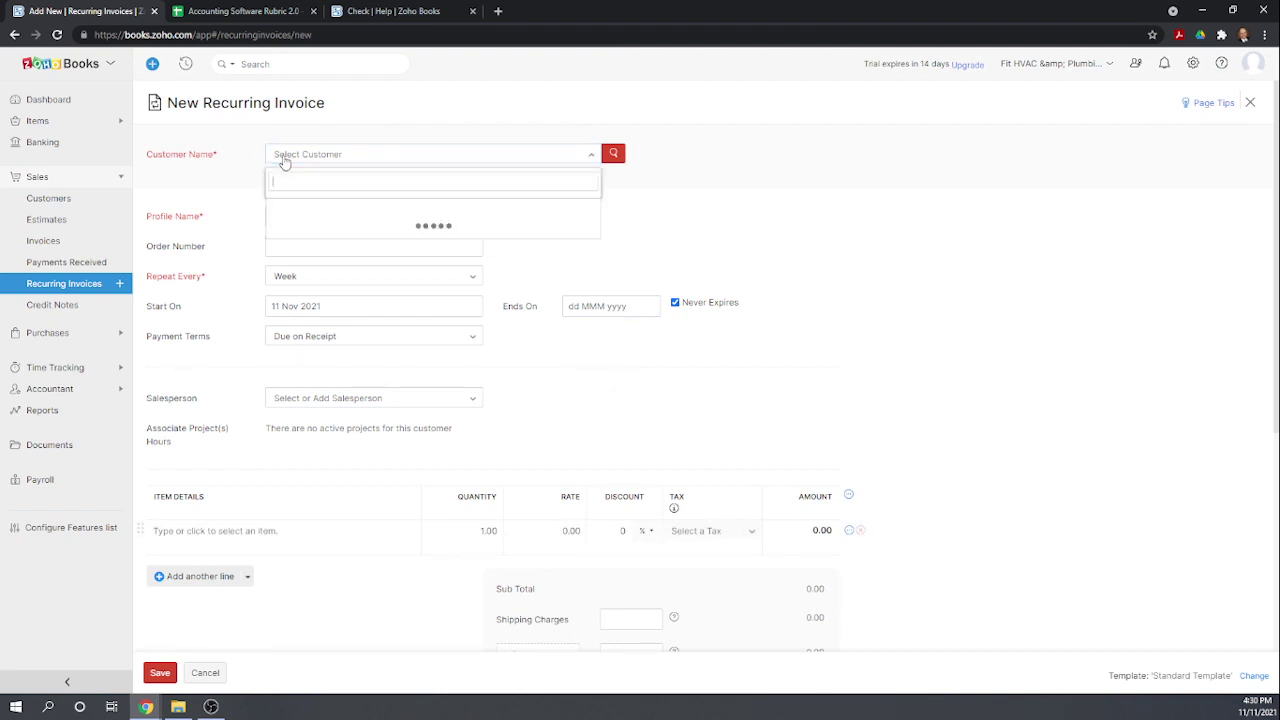
pyautogui.write('Tramp')
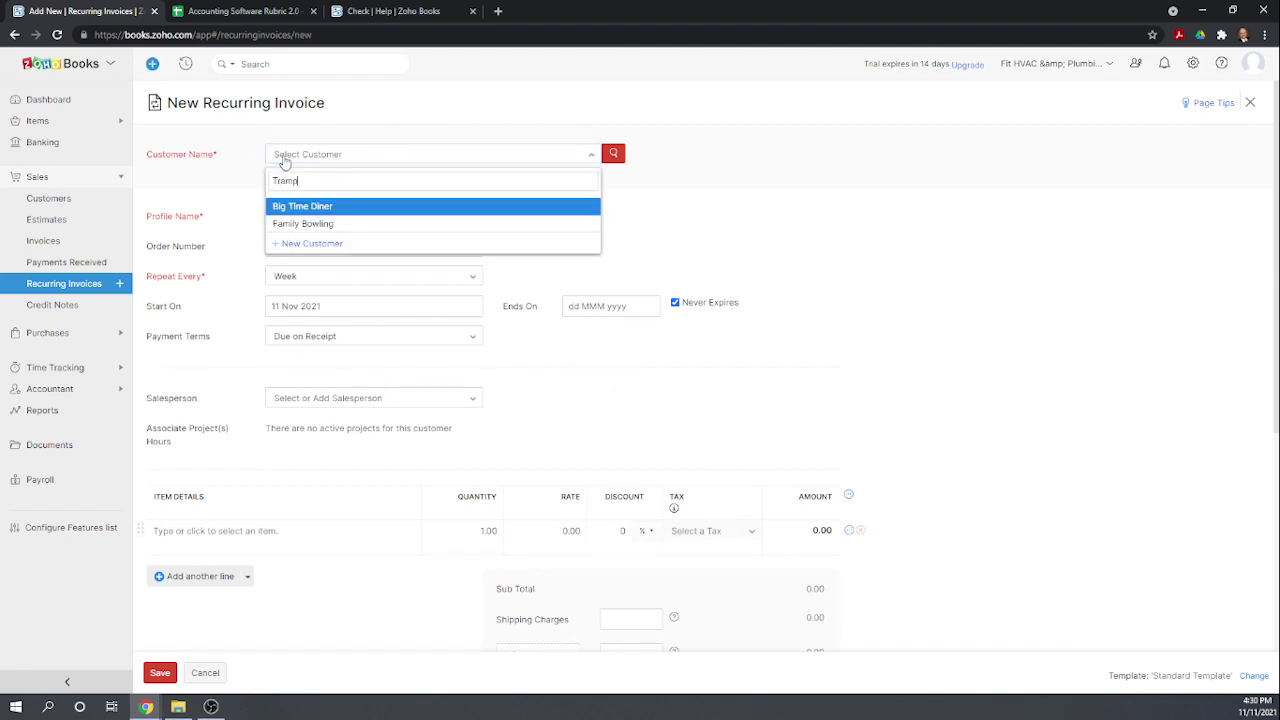
pyautogui.write('oline Cit')
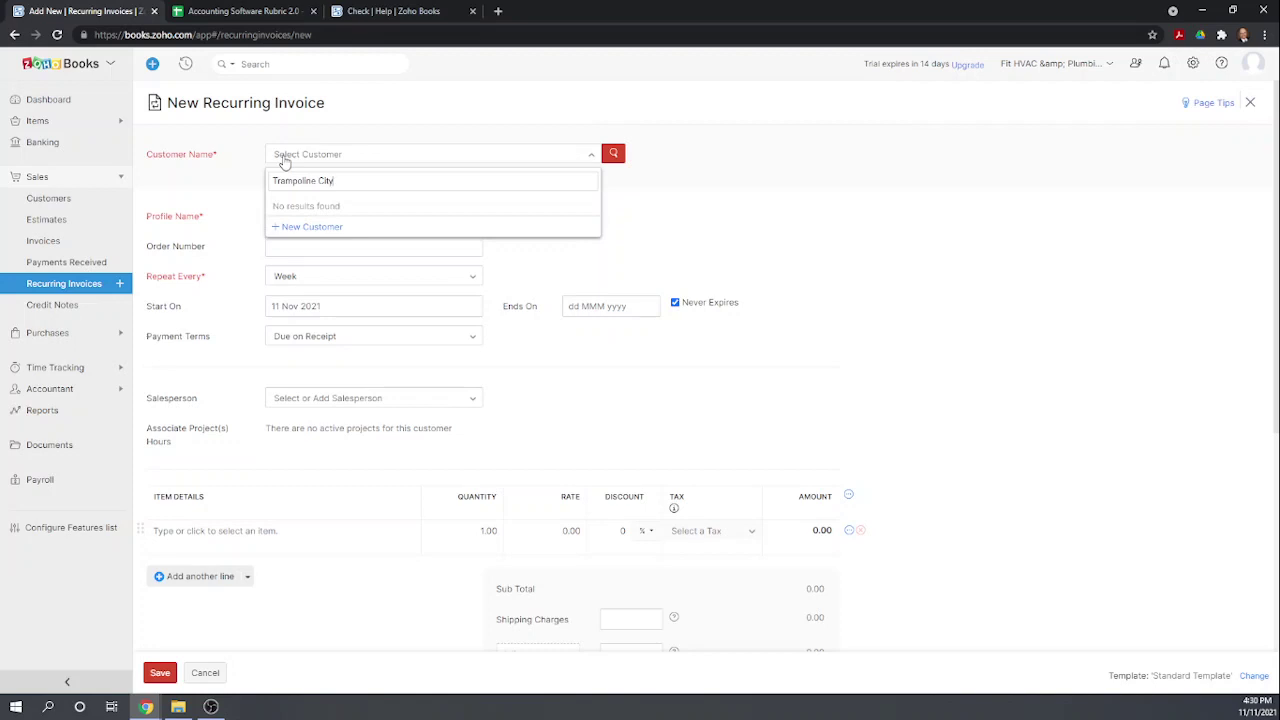
pyautogui.write('y')
pyautogui.click(313, 227)
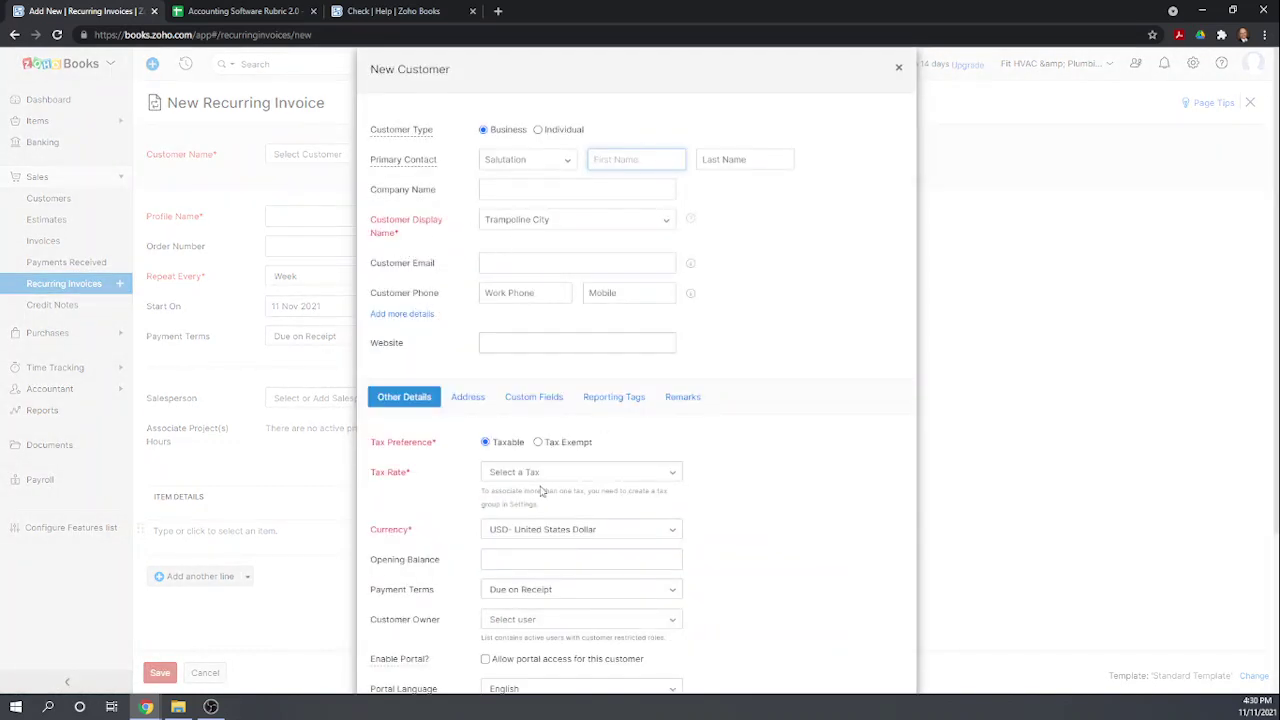
pyautogui.click(538, 476)
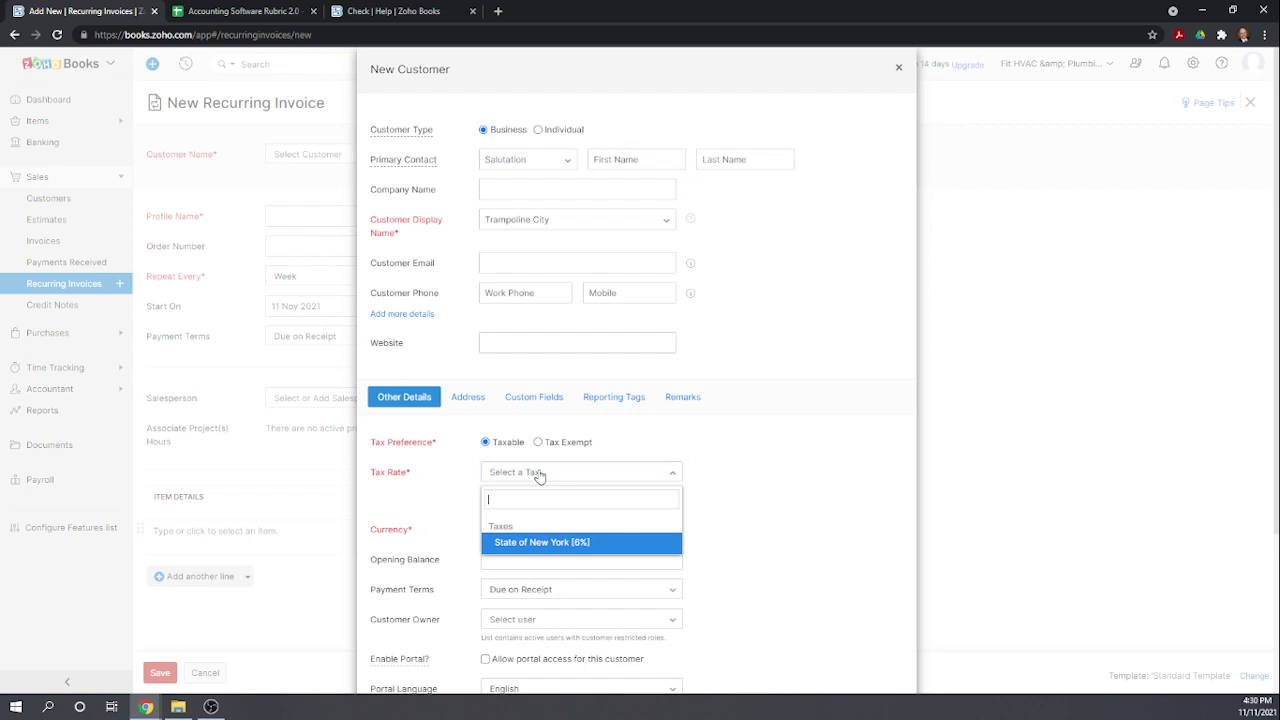
pyautogui.click(522, 541)
pyautogui.scroll(-3, 749, 469)
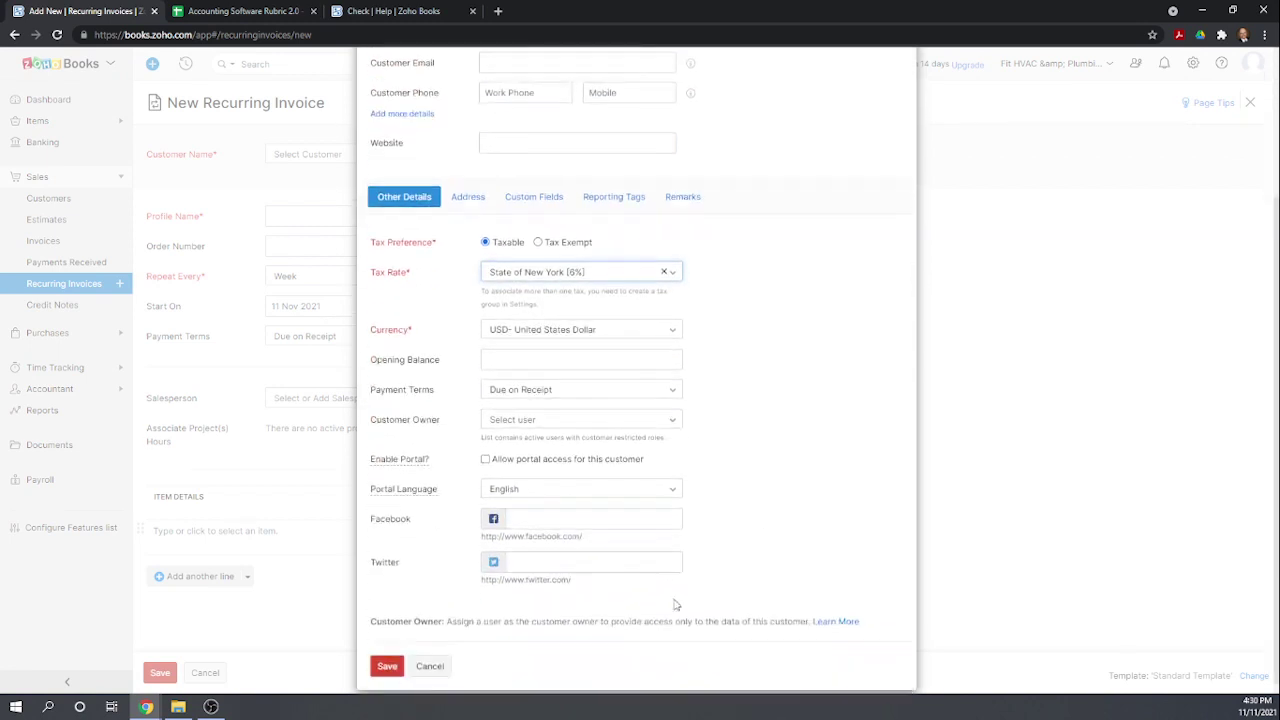
pyautogui.click(385, 667)
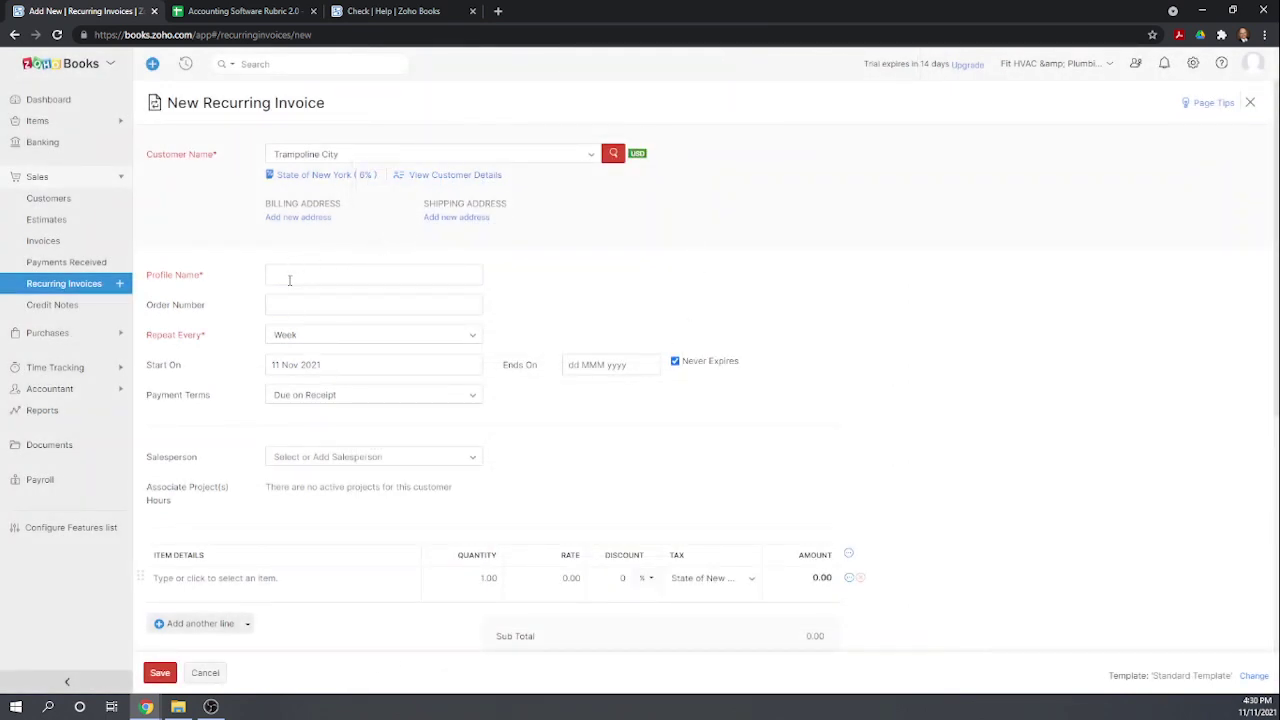
# - Name the recurring invoice profile Service Contract and set it to repeat every month
pyautogui.click(289, 280)
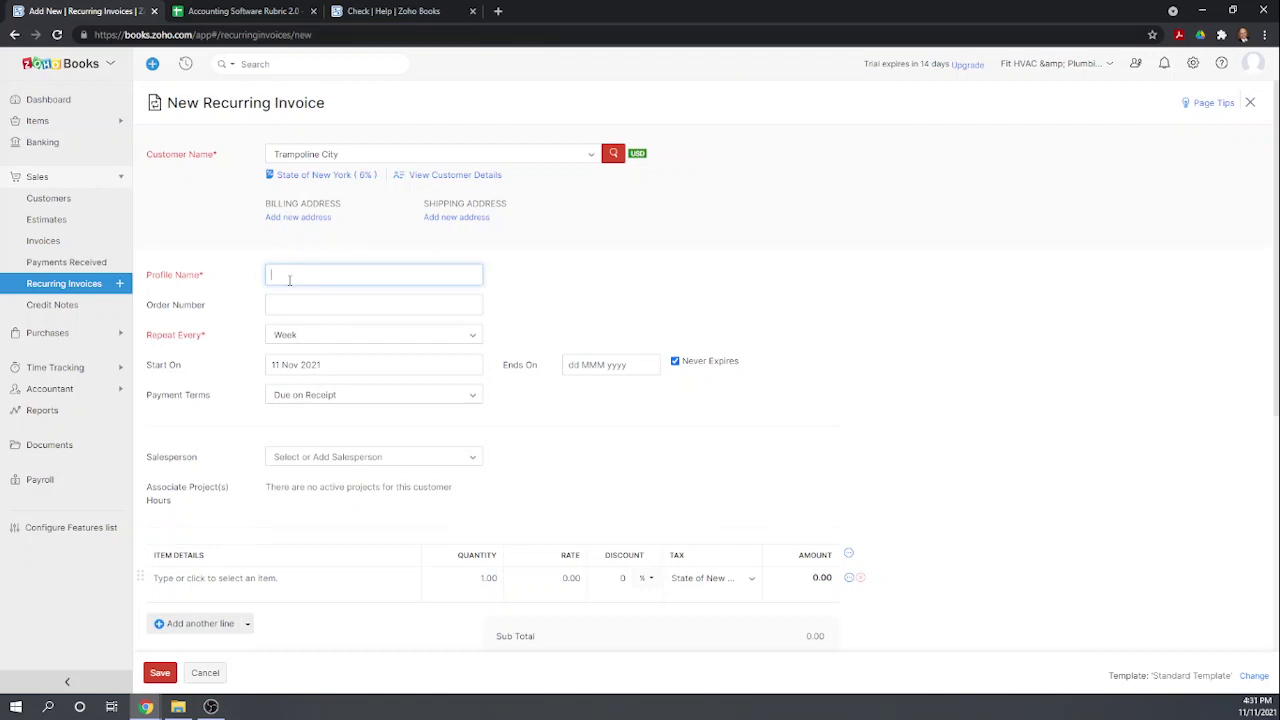
pyautogui.write('Service Contract')
pyautogui.click(330, 341)
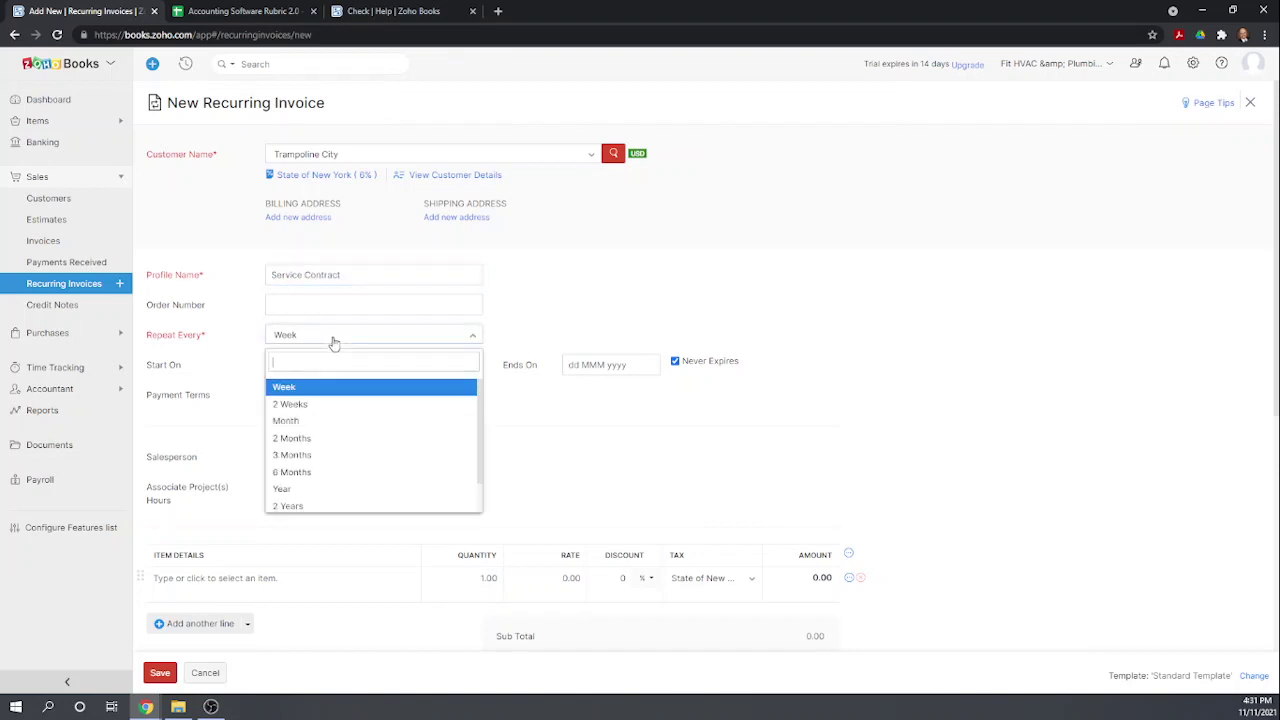
pyautogui.click(289, 422)
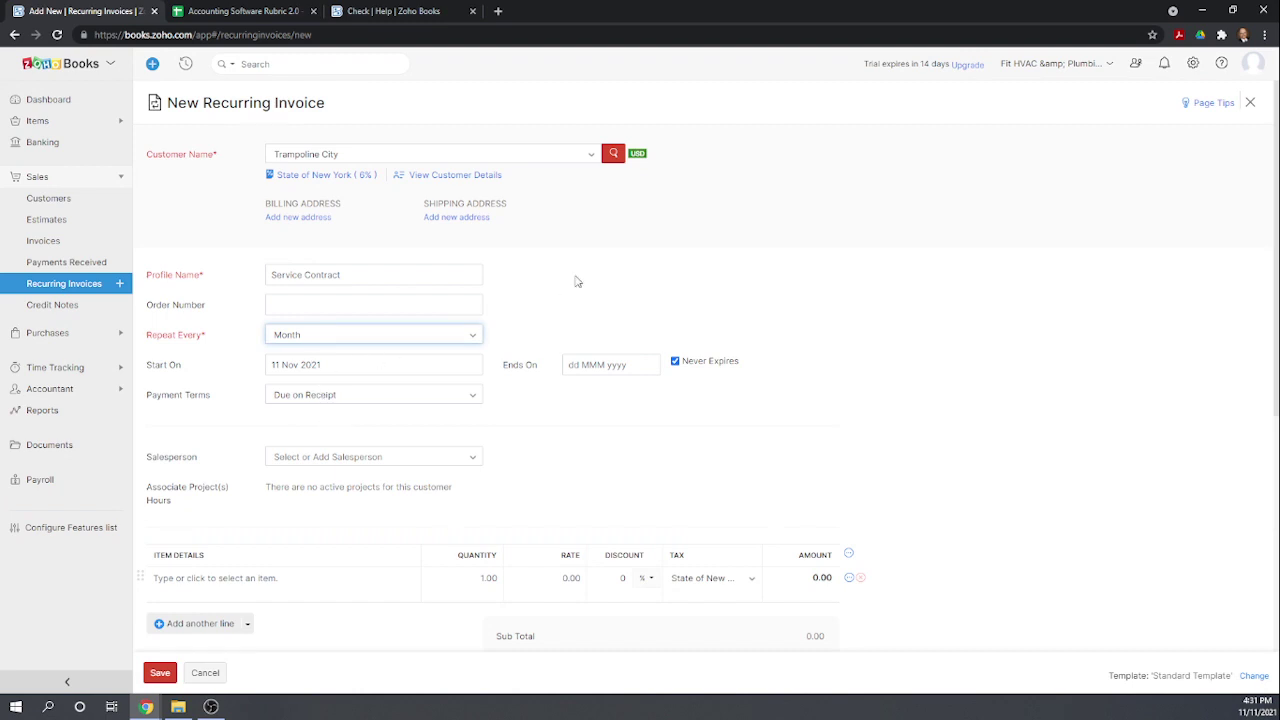
# - Set the recurring invoice to end on 11 Nov 2022
pyautogui.scroll(-2, 711, 300)
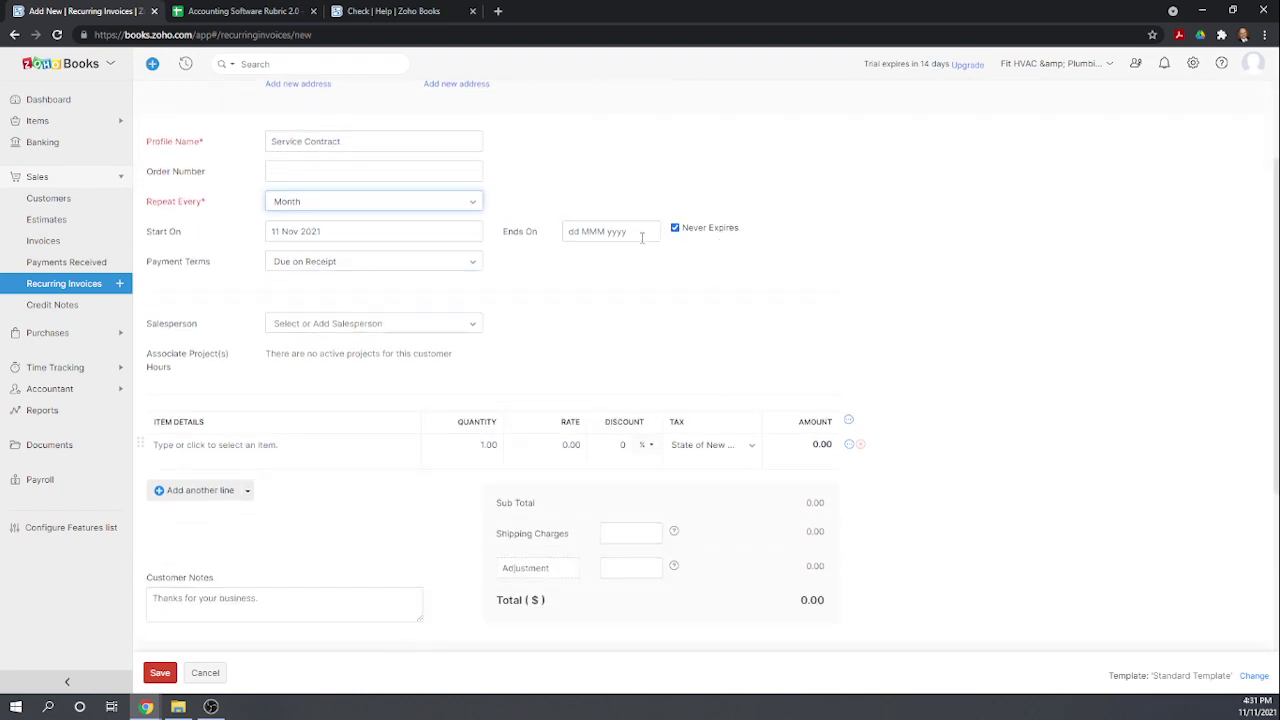
pyautogui.click(636, 233)
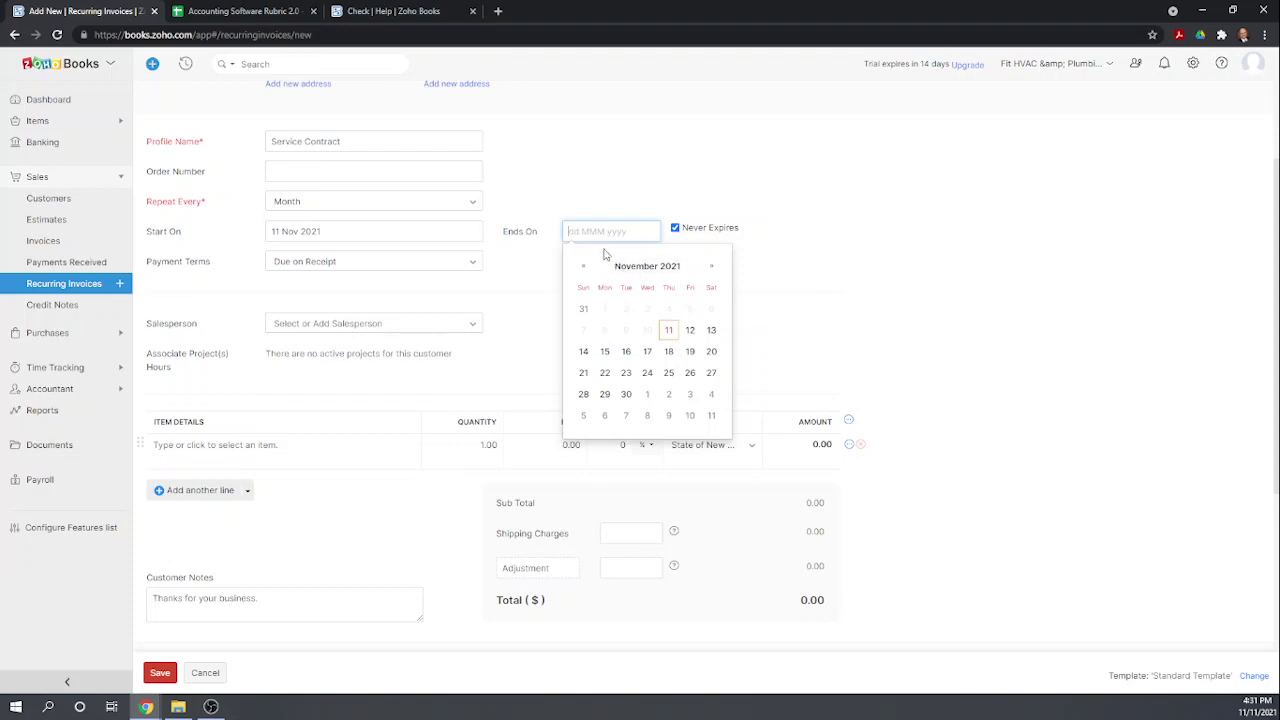
pyautogui.write('11/')
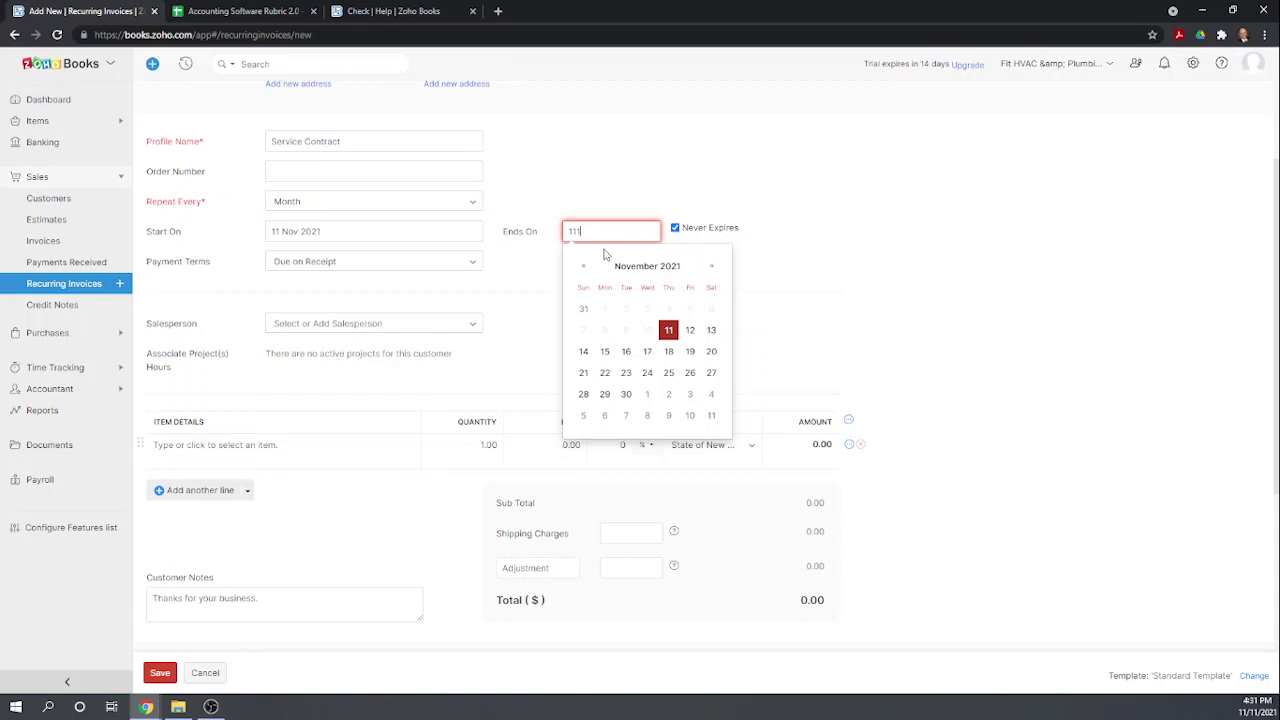
pyautogui.write('11/2022022')
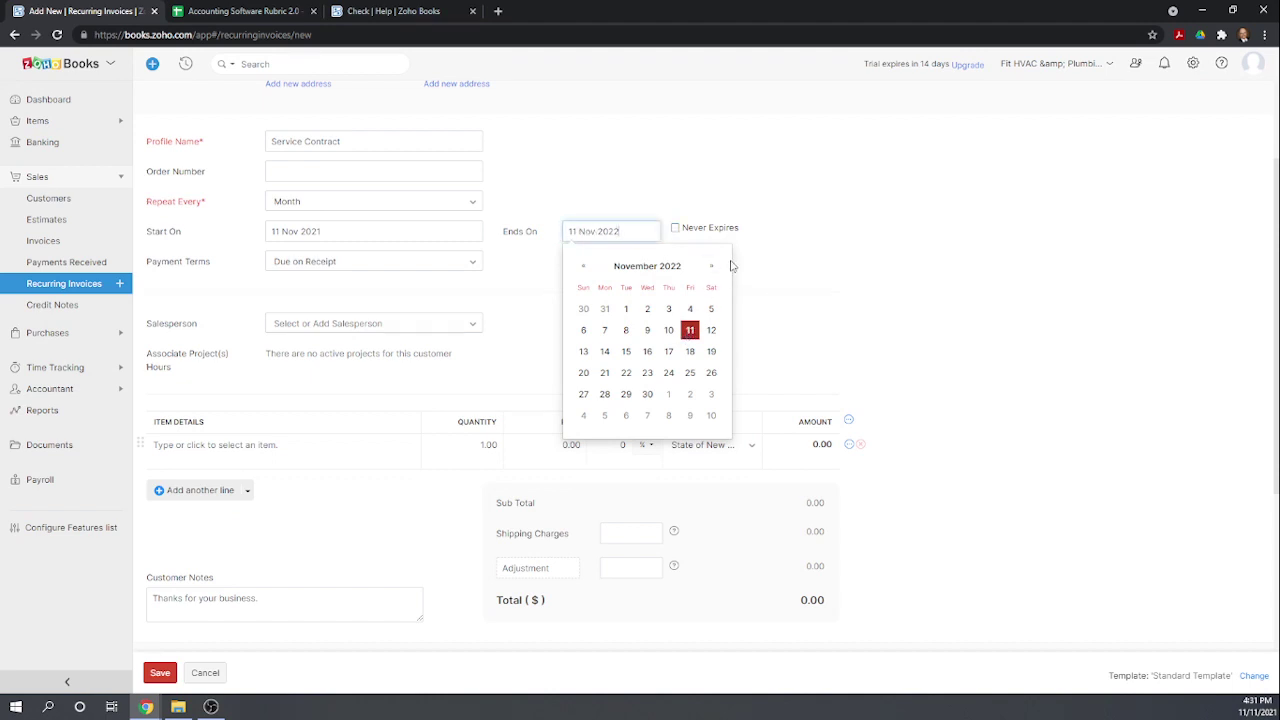
pyautogui.click(746, 181)
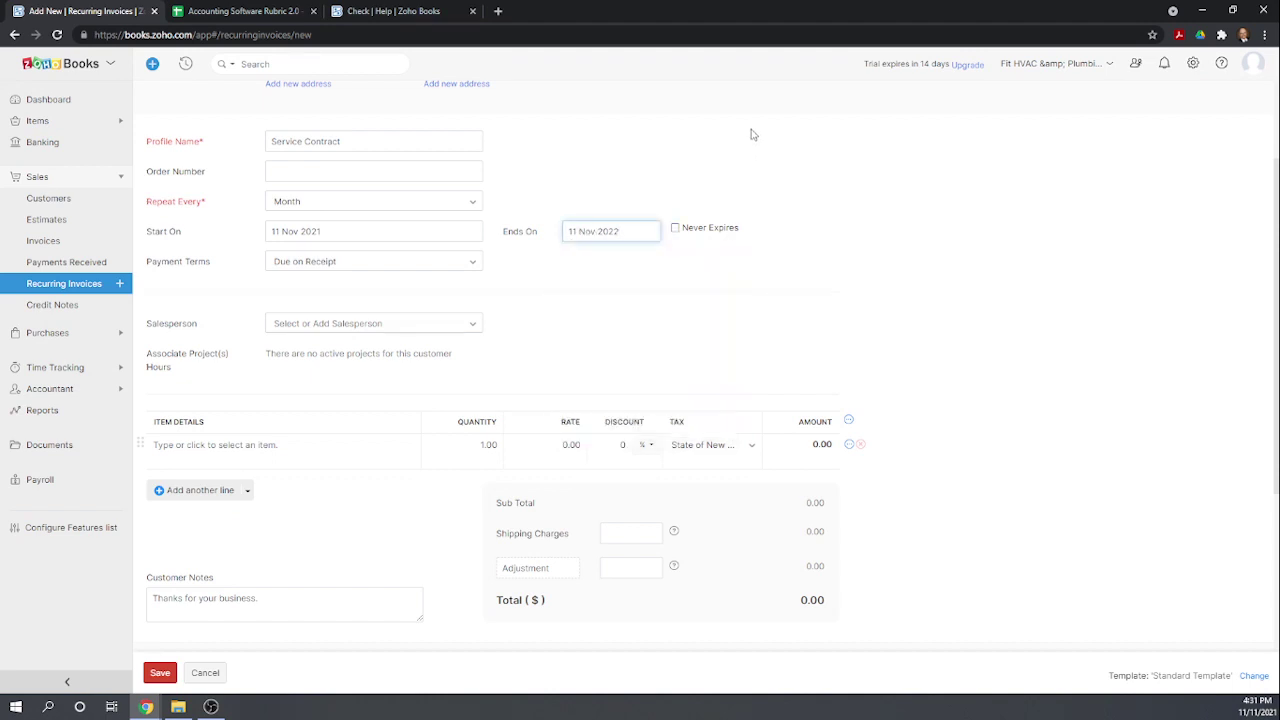
# - Add the Service Contract item to the first line of the recurring invoice
pyautogui.scroll(-1, 339, 304)
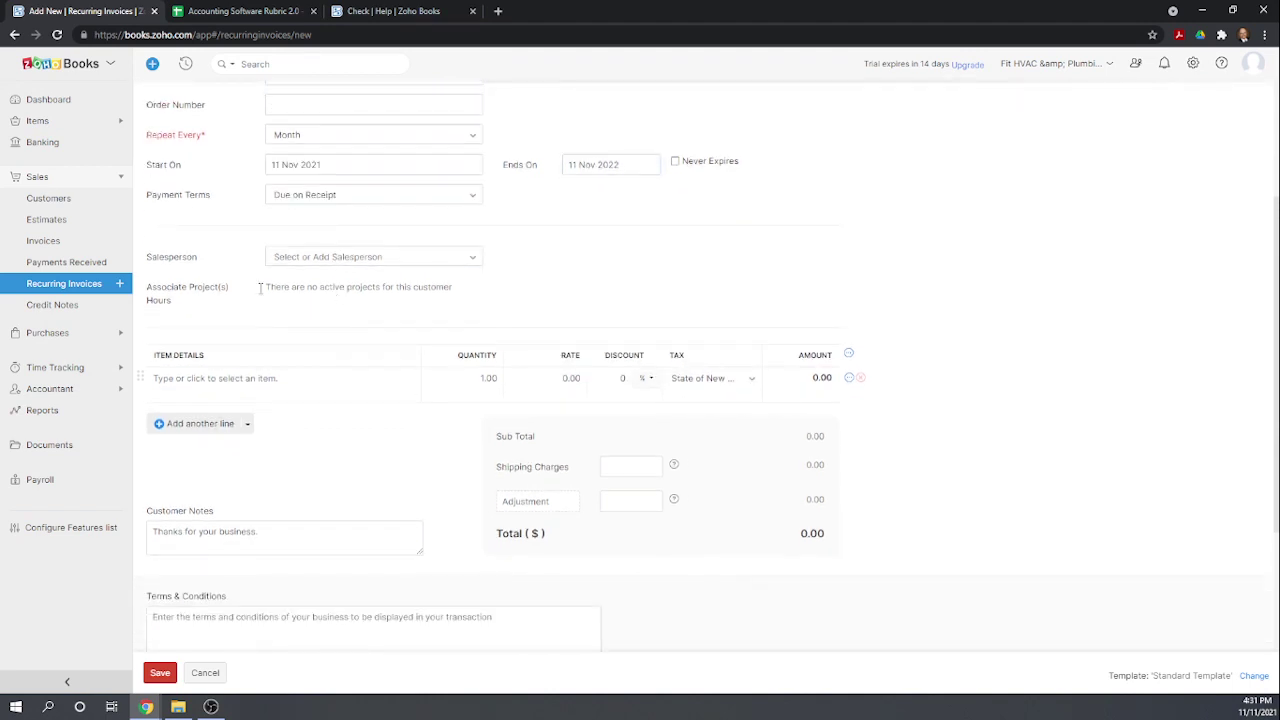
pyautogui.click(222, 381)
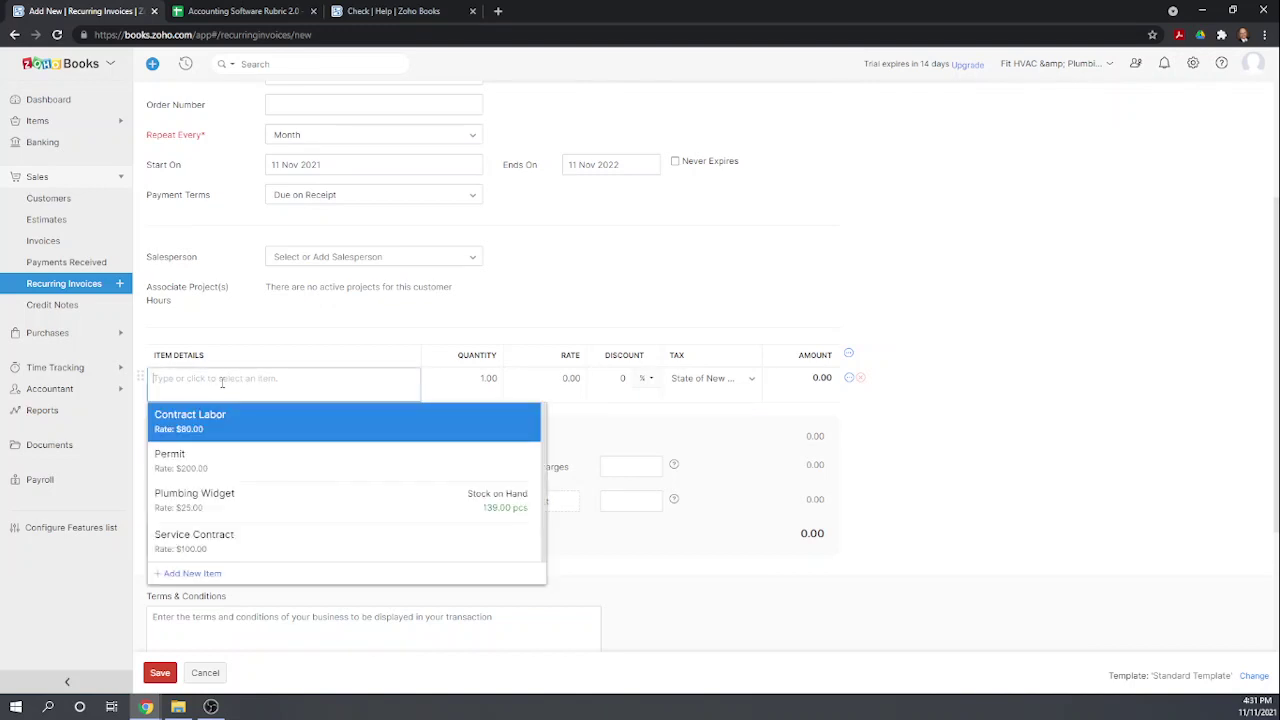
pyautogui.click(172, 534)
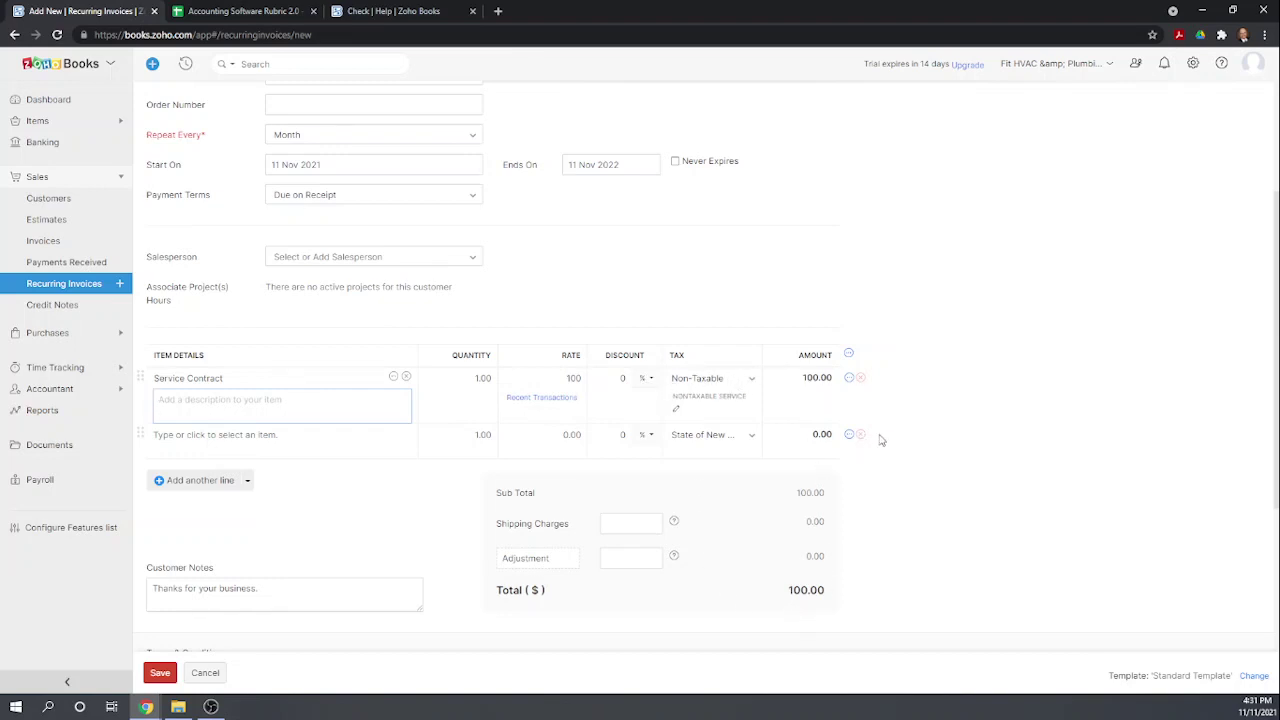
pyautogui.scroll(-2, 885, 412)
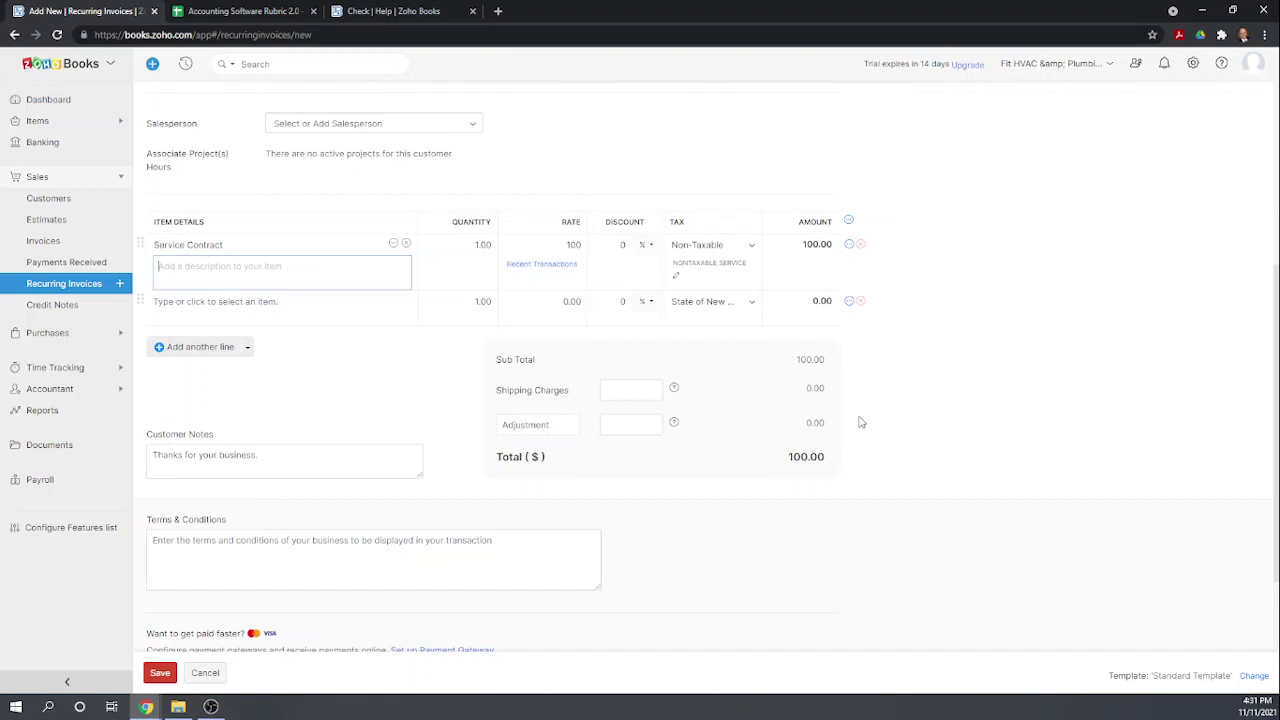
# - Save the monthly Service Contract recurring invoice for Trampoline City
pyautogui.scroll(-2, 240, 450)
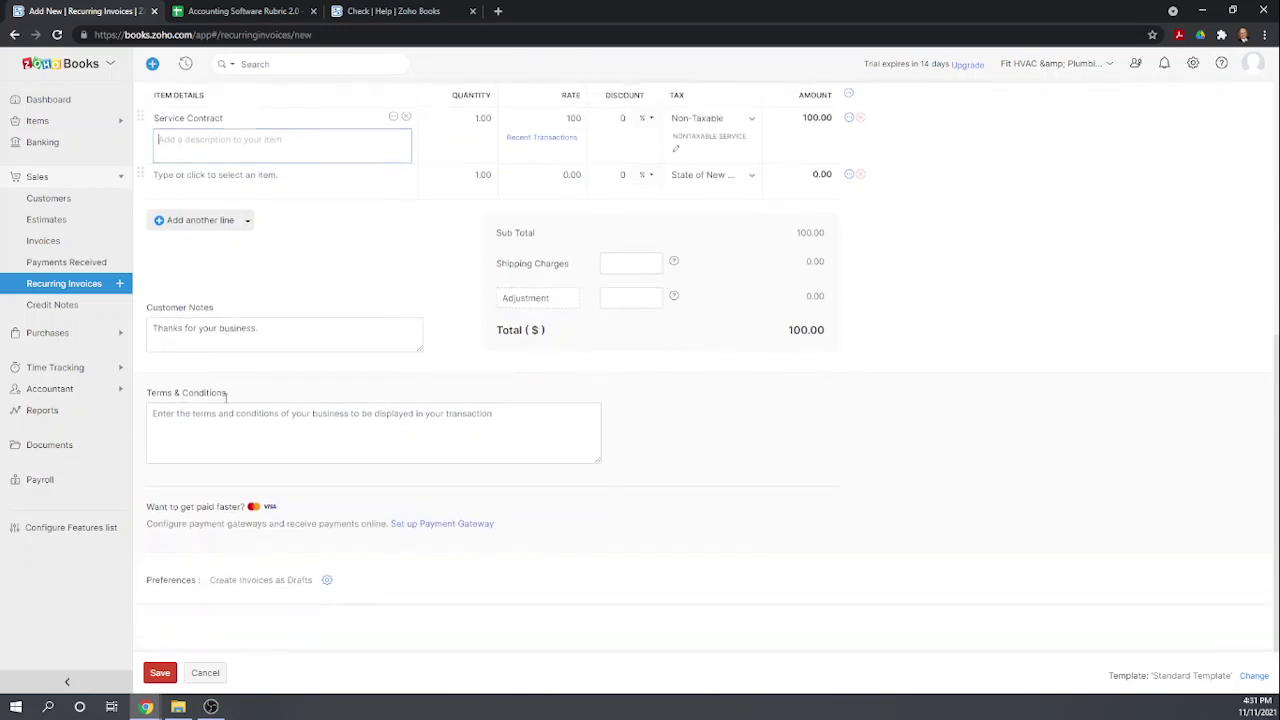
pyautogui.click(157, 674)
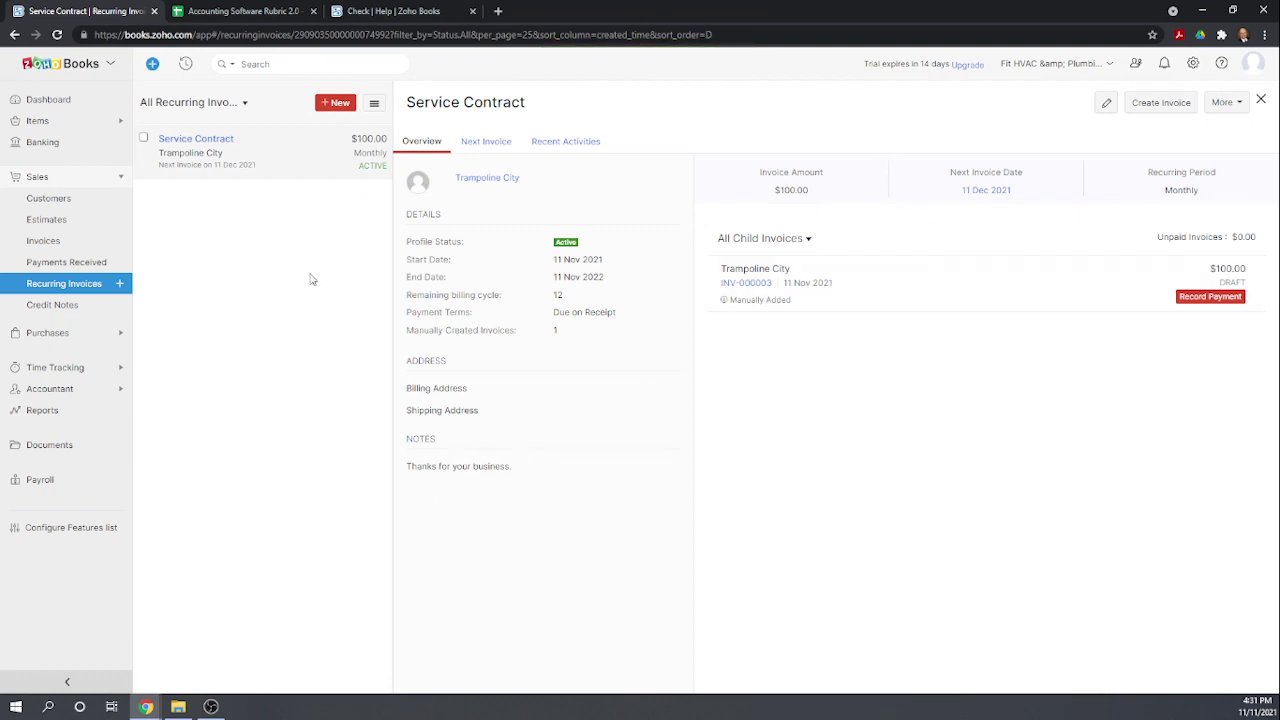
# - Switch to the Accounting Software Rubric 2.0 sheet and score 1 for creating the Service Contract item and for the monthly recurring invoice
pyautogui.click(250, 13)
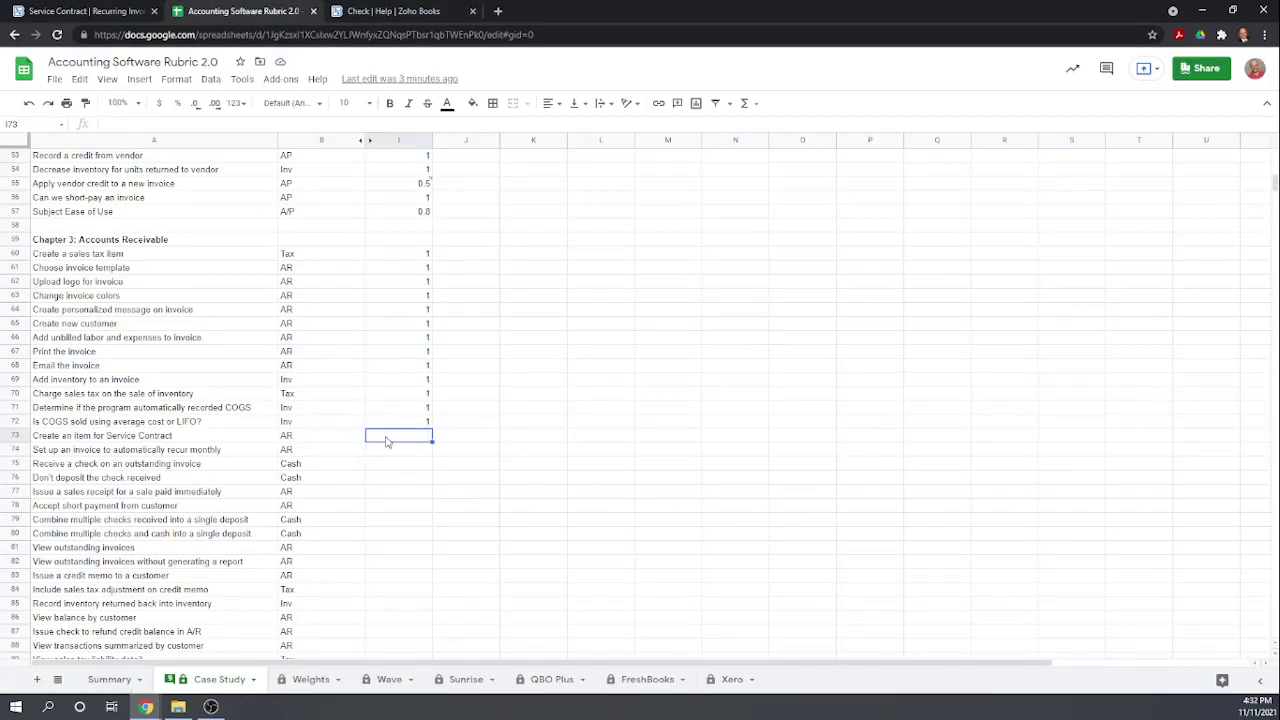
pyautogui.write('1')
pyautogui.press('Return')
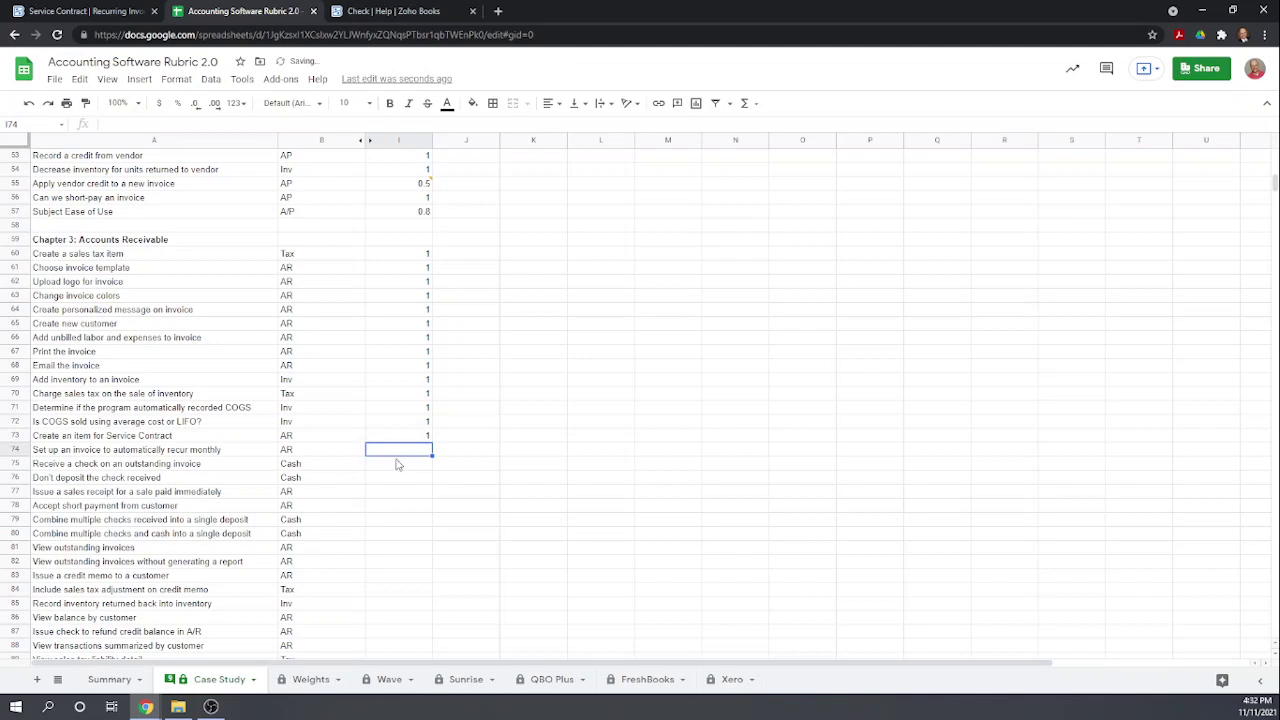
pyautogui.write('1')
pyautogui.press('Return')
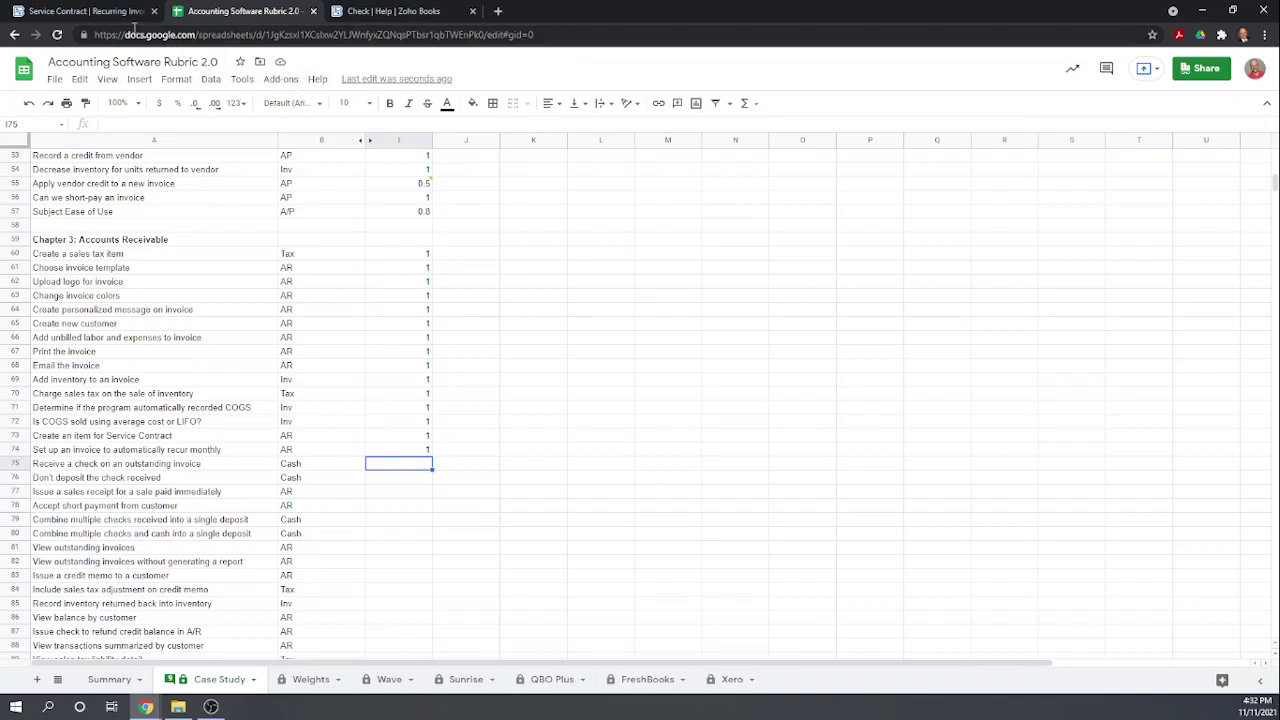
# - Return to Zoho Books, open the Trampoline City draft invoice and mark it as sent
pyautogui.click(104, 12)
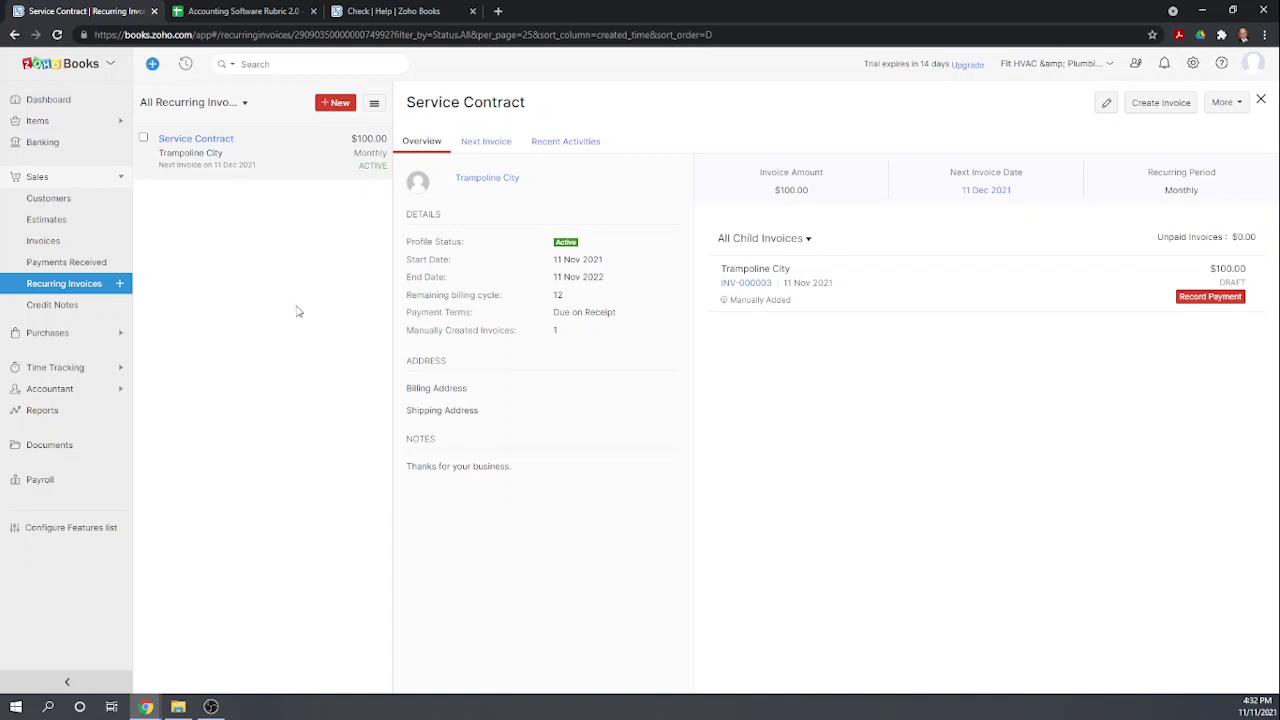
pyautogui.click(48, 264)
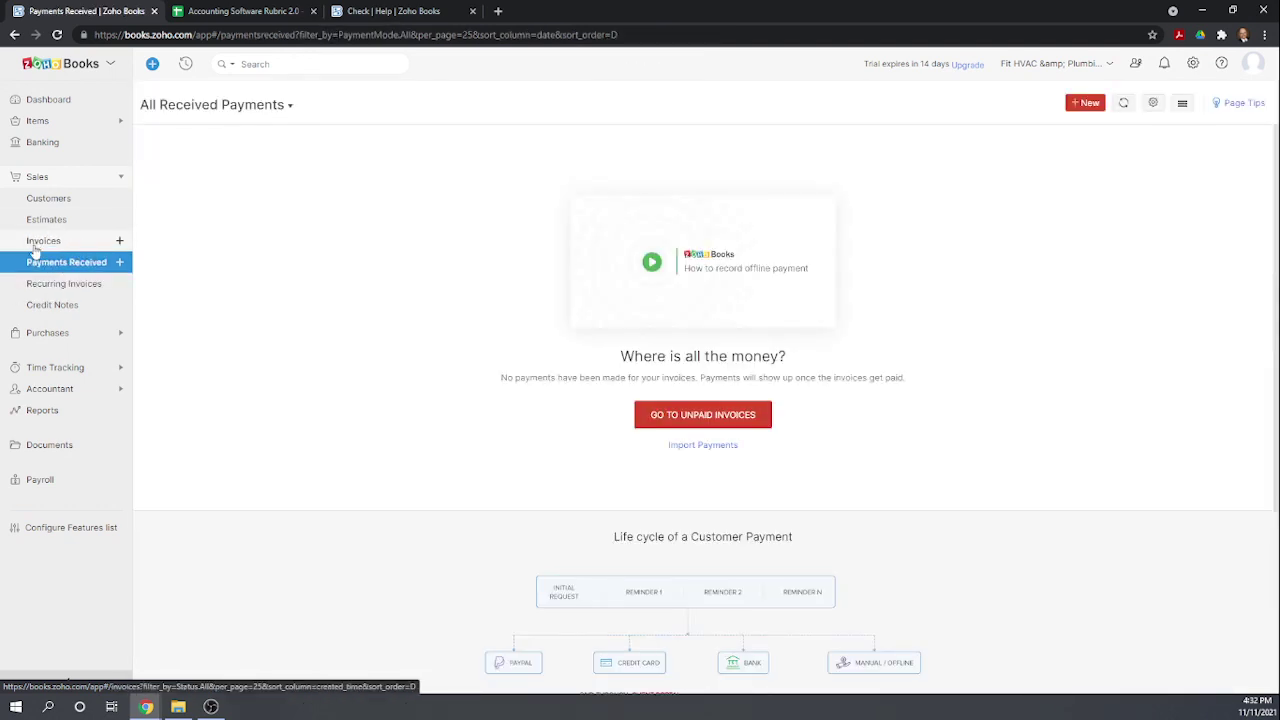
pyautogui.click(36, 244)
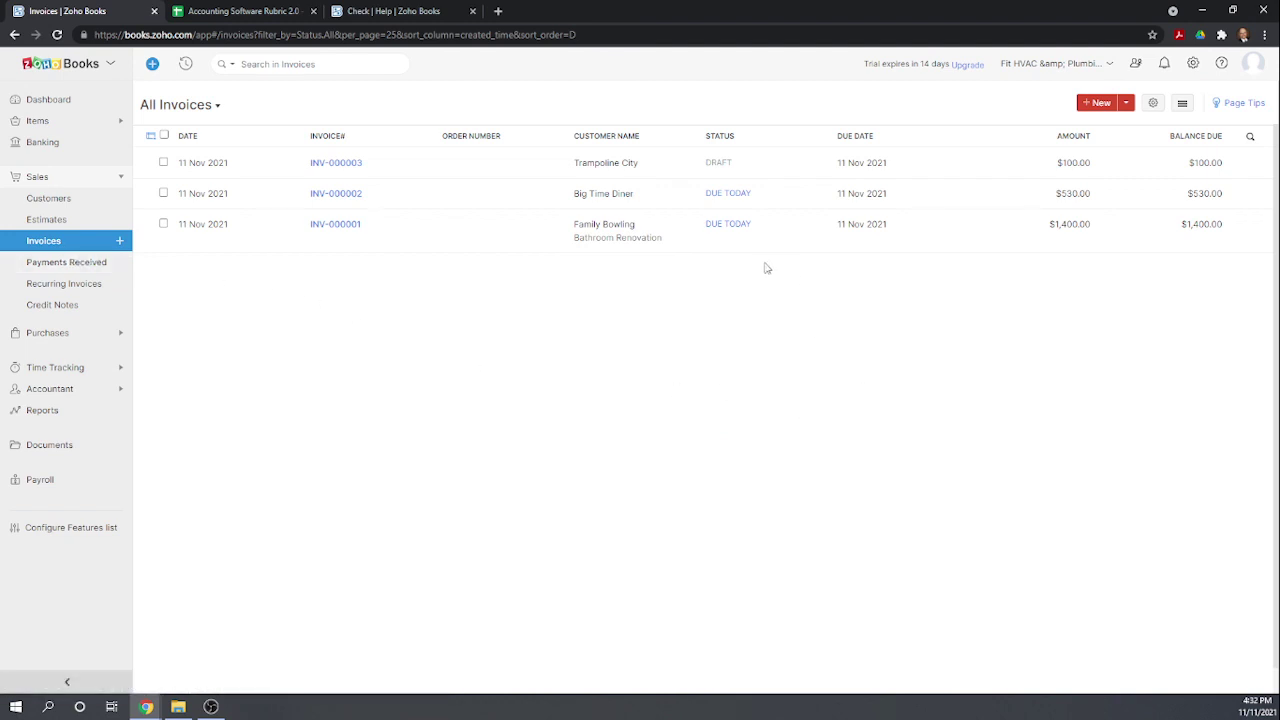
pyautogui.click(603, 166)
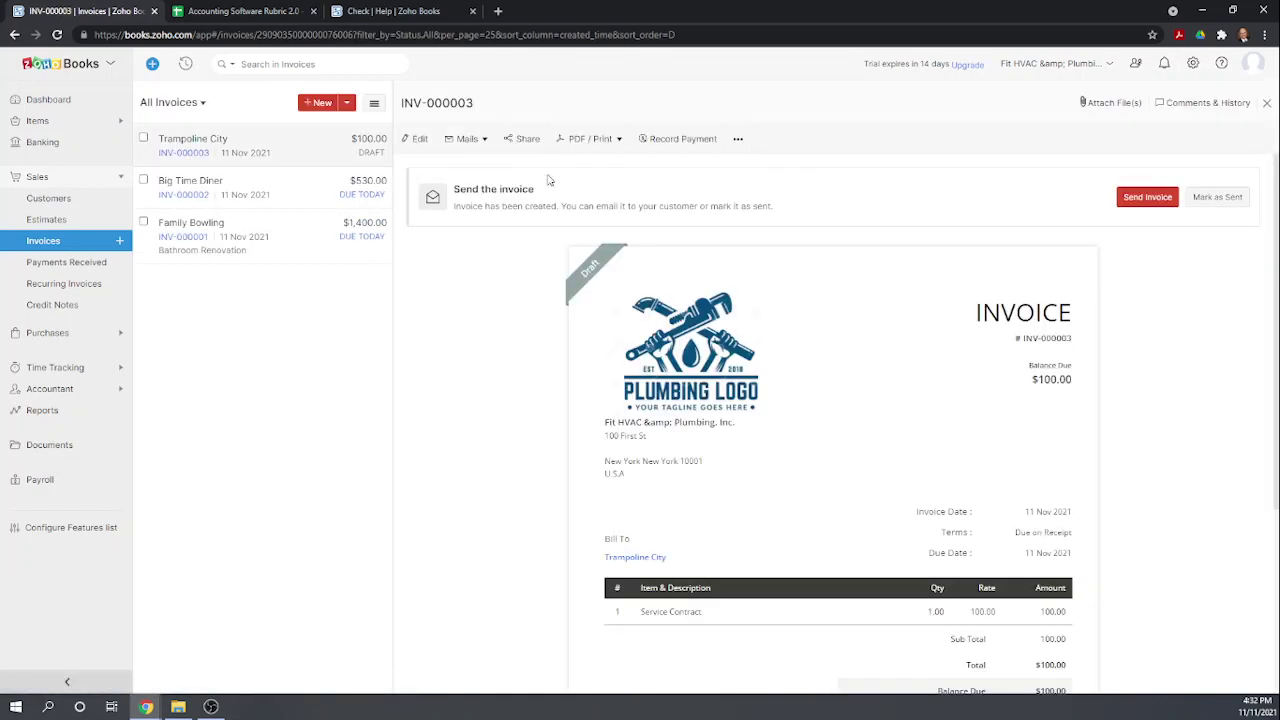
pyautogui.click(1217, 197)
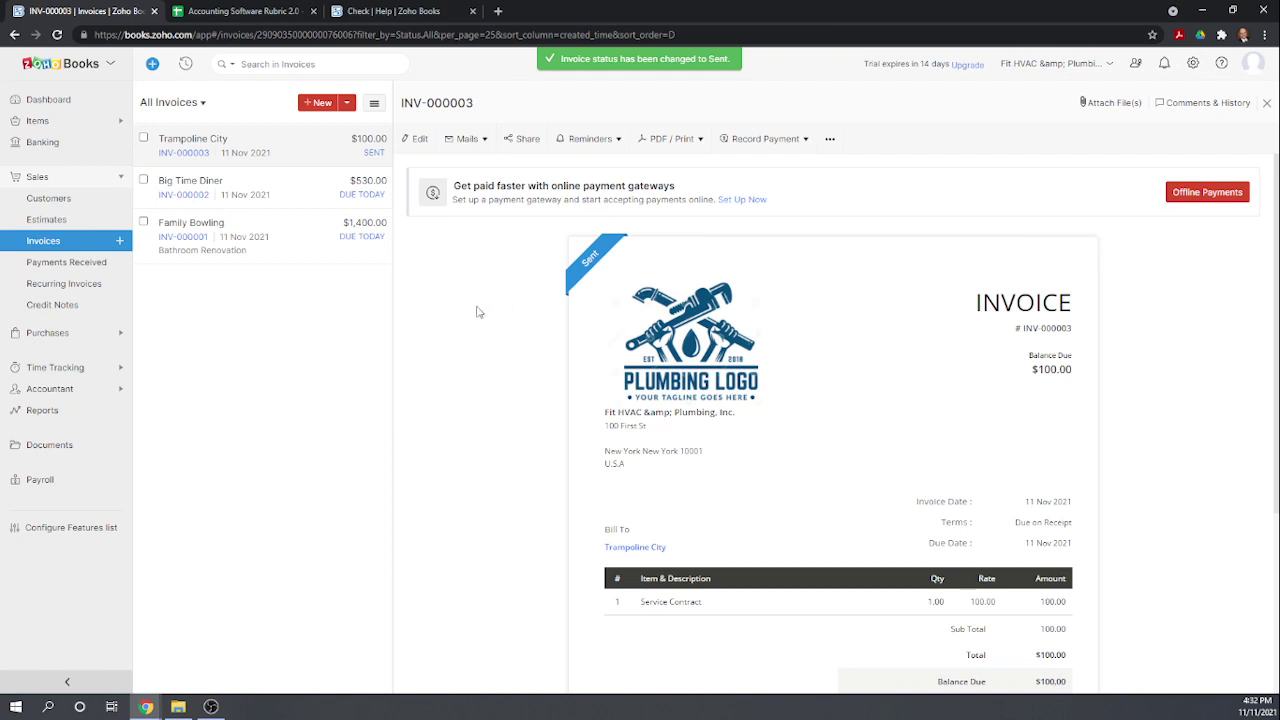
# - Open the Family Bowling invoice for the Bathroom Renovation, review it and start recording a payment against it
pyautogui.click(45, 243)
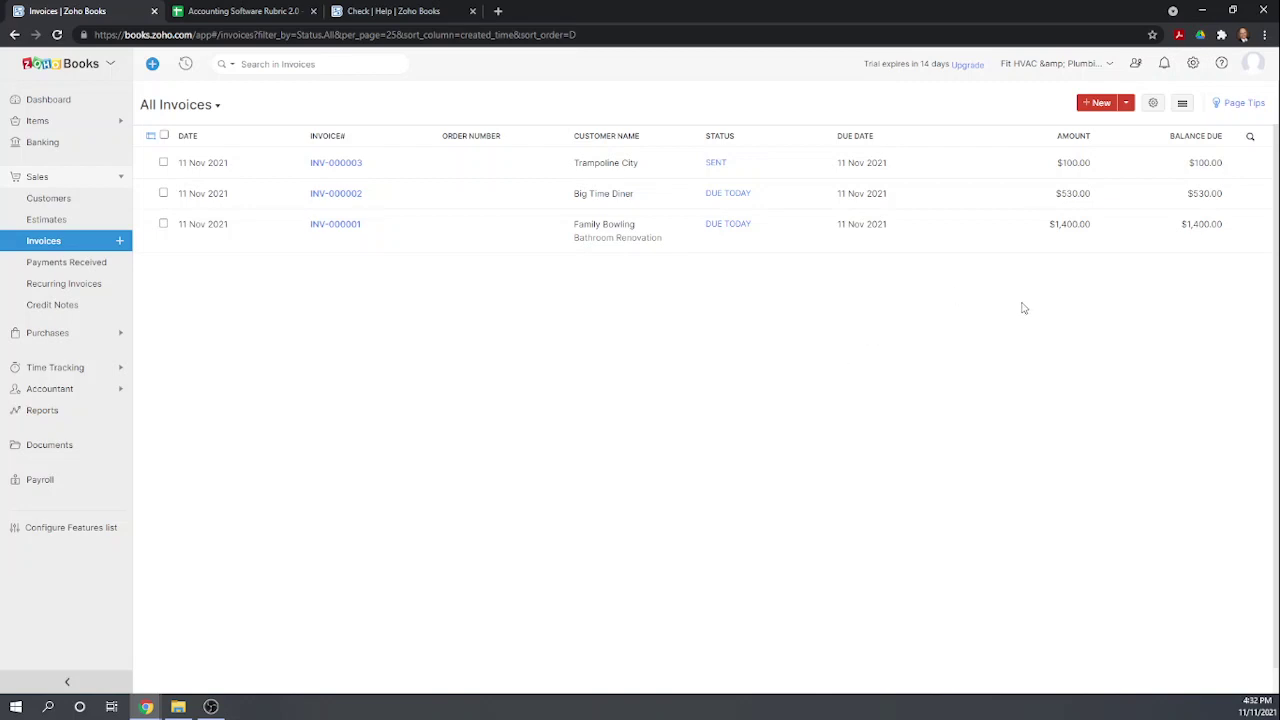
pyautogui.click(620, 238)
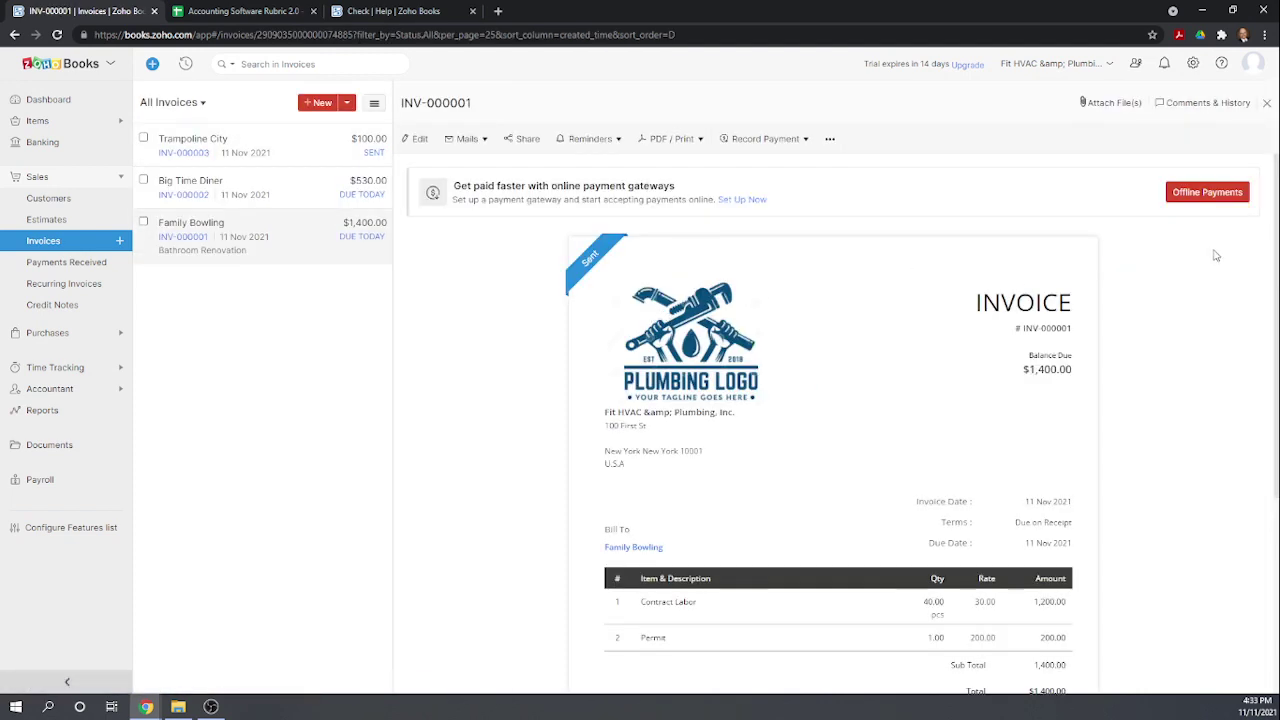
pyautogui.scroll(-3, 1210, 260)
pyautogui.scroll(-6, 1205, 270)
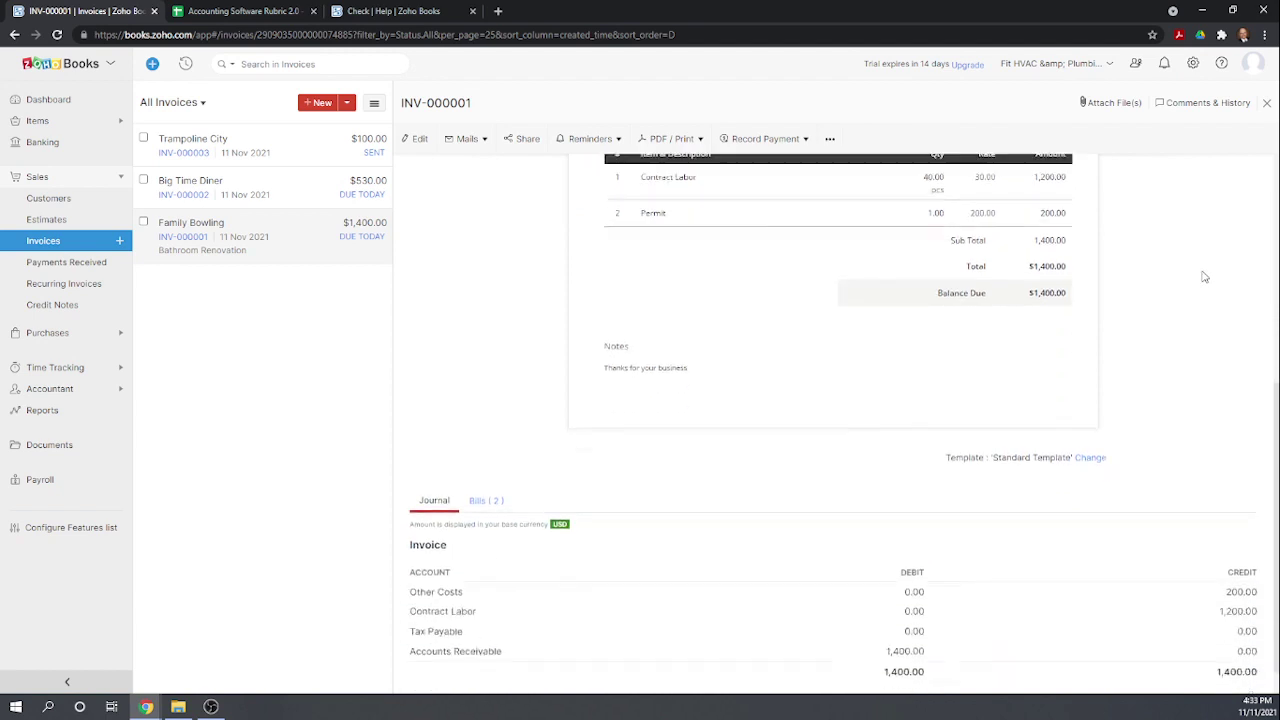
pyautogui.scroll(9, 1203, 282)
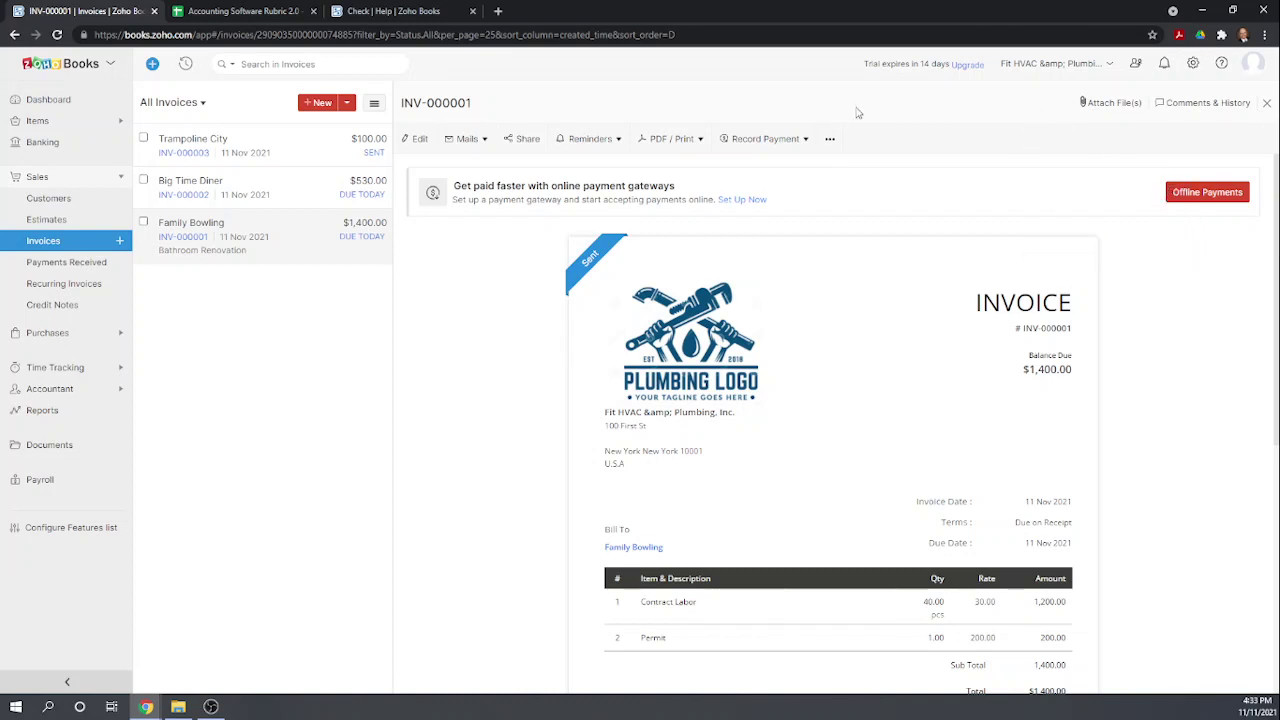
pyautogui.click(806, 143)
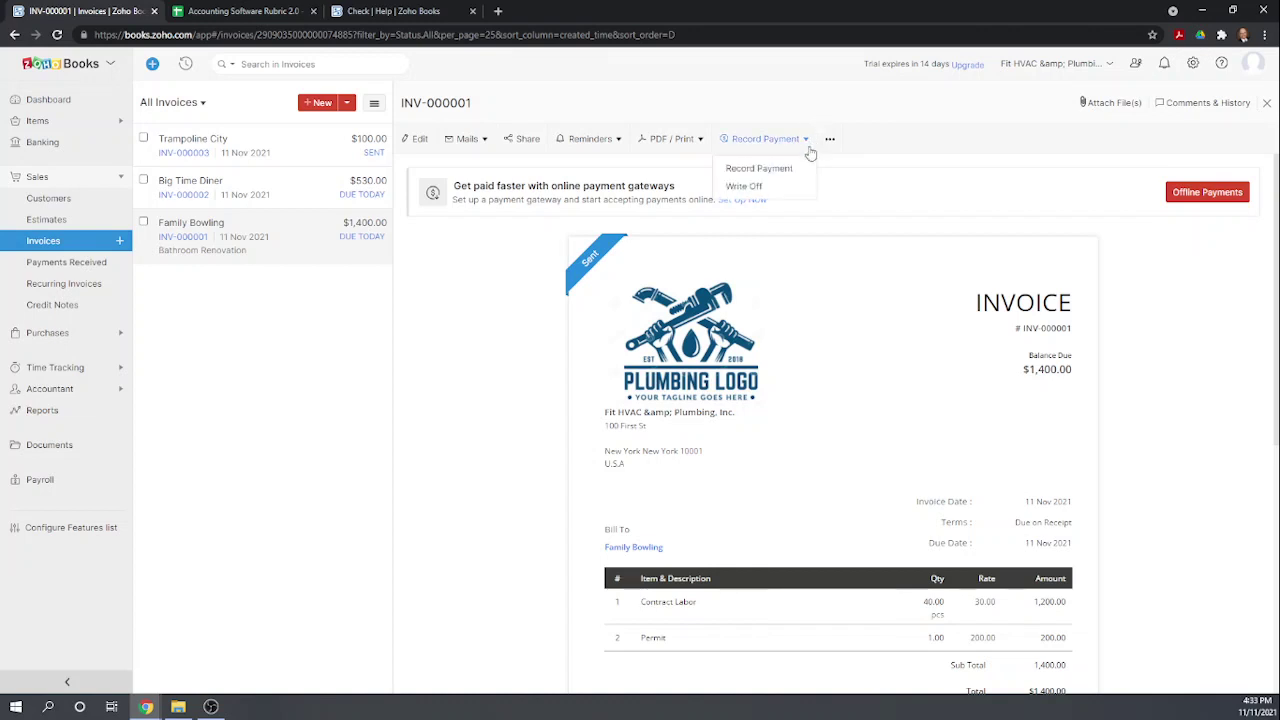
pyautogui.click(788, 170)
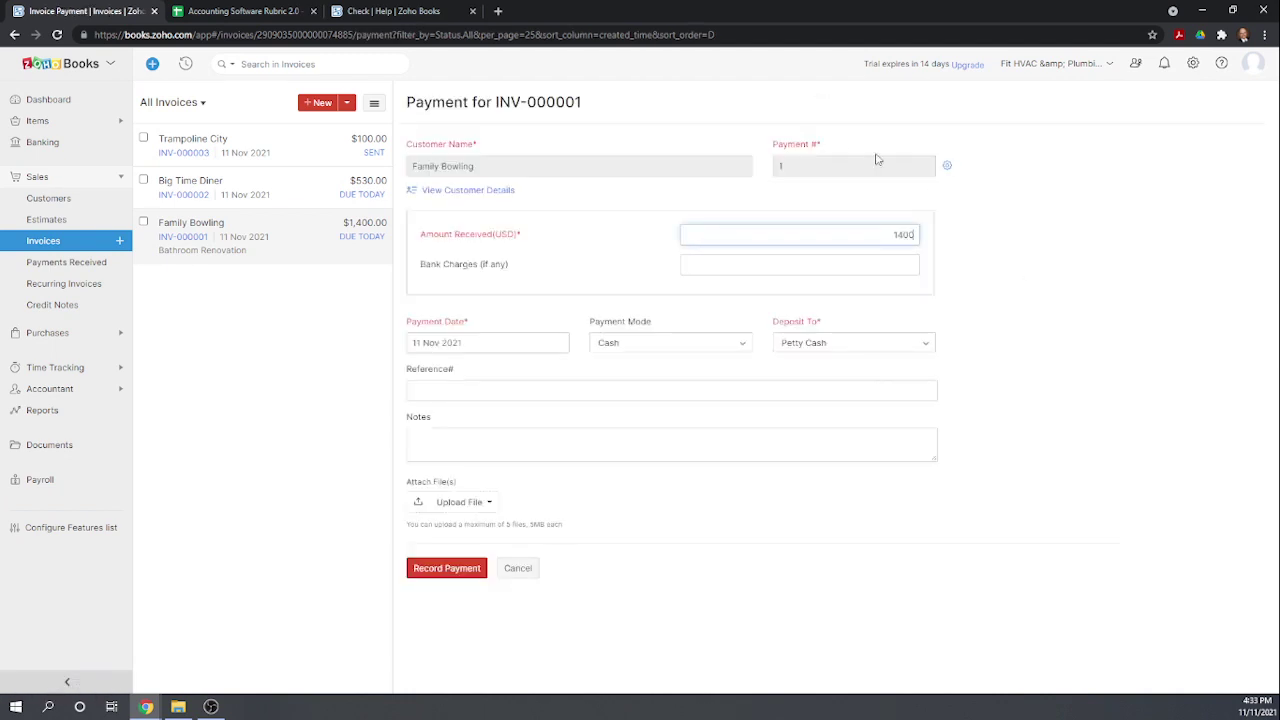
pyautogui.click(797, 172)
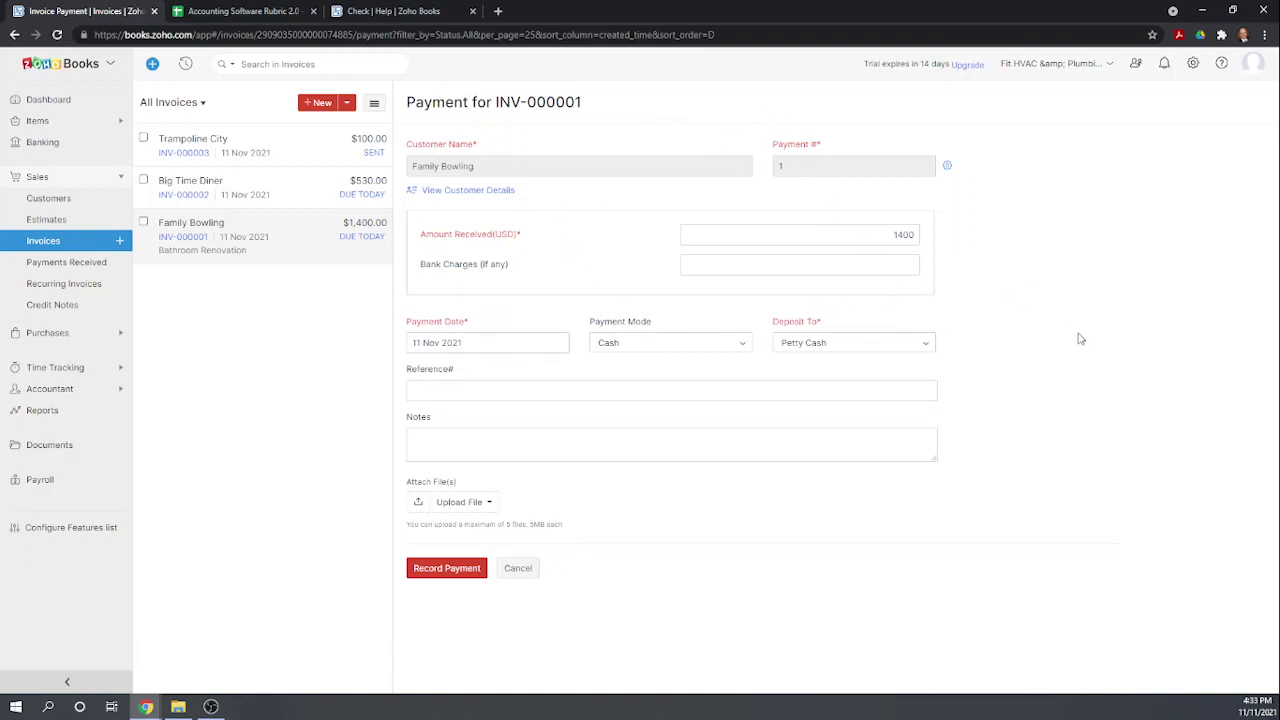
# - Set the payment mode to Check, deposit it to Undeposited Funds, and record the Family Bowling payment of 1400
pyautogui.click(654, 345)
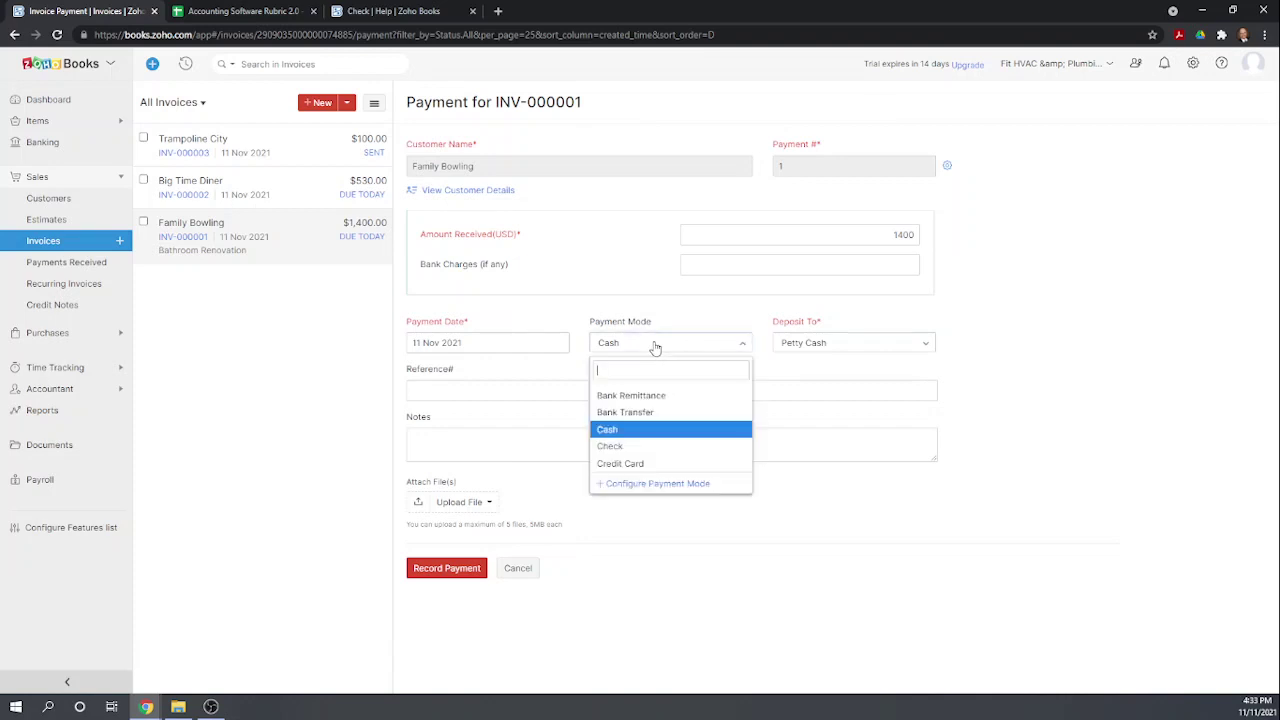
pyautogui.click(646, 447)
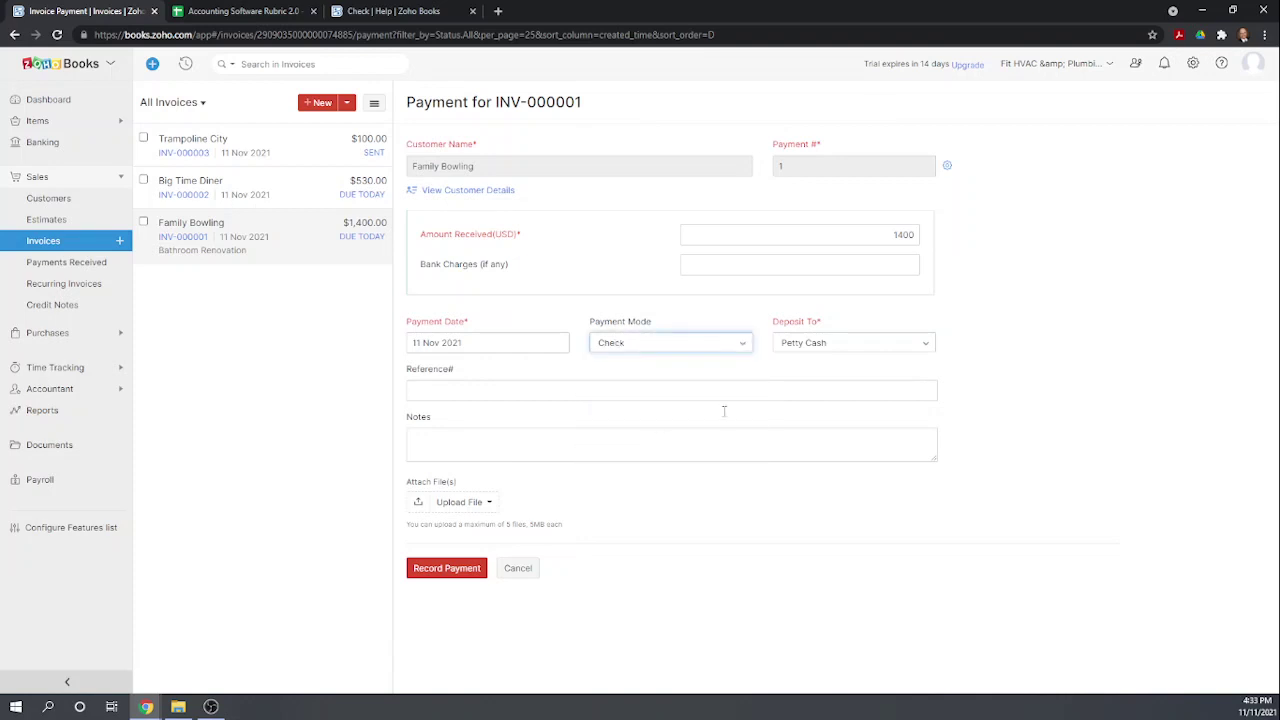
pyautogui.click(898, 345)
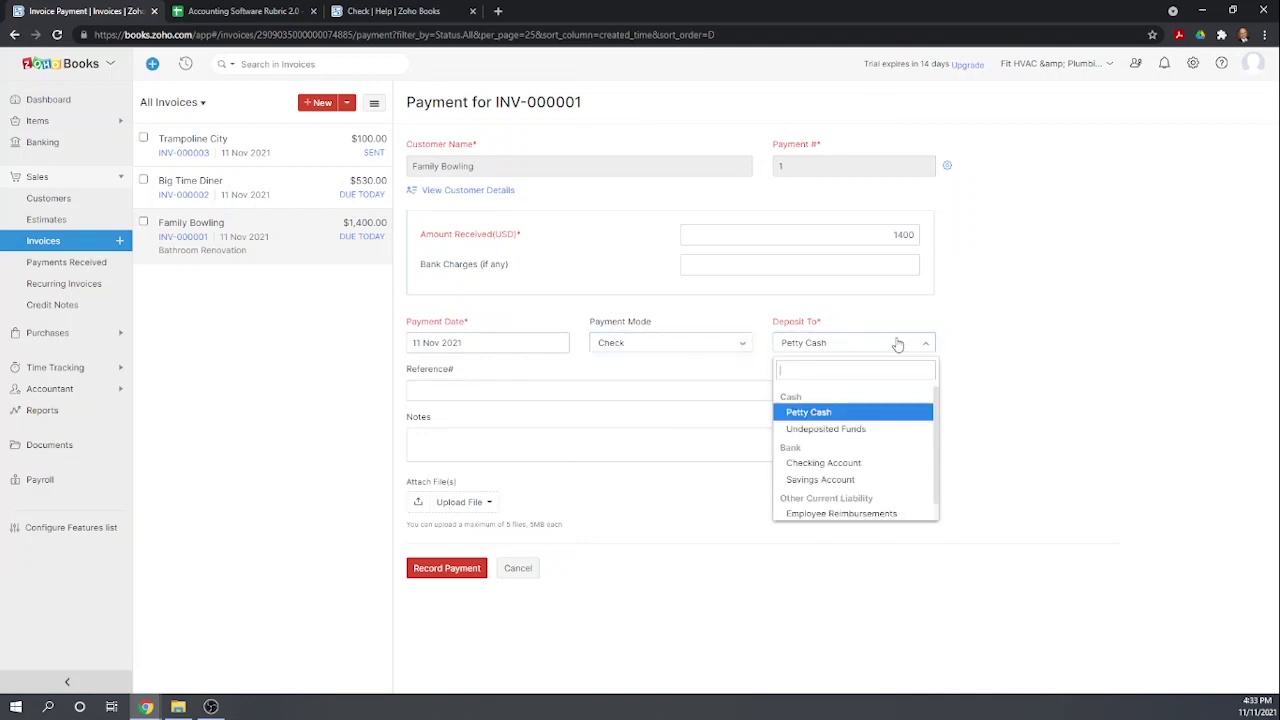
pyautogui.click(847, 432)
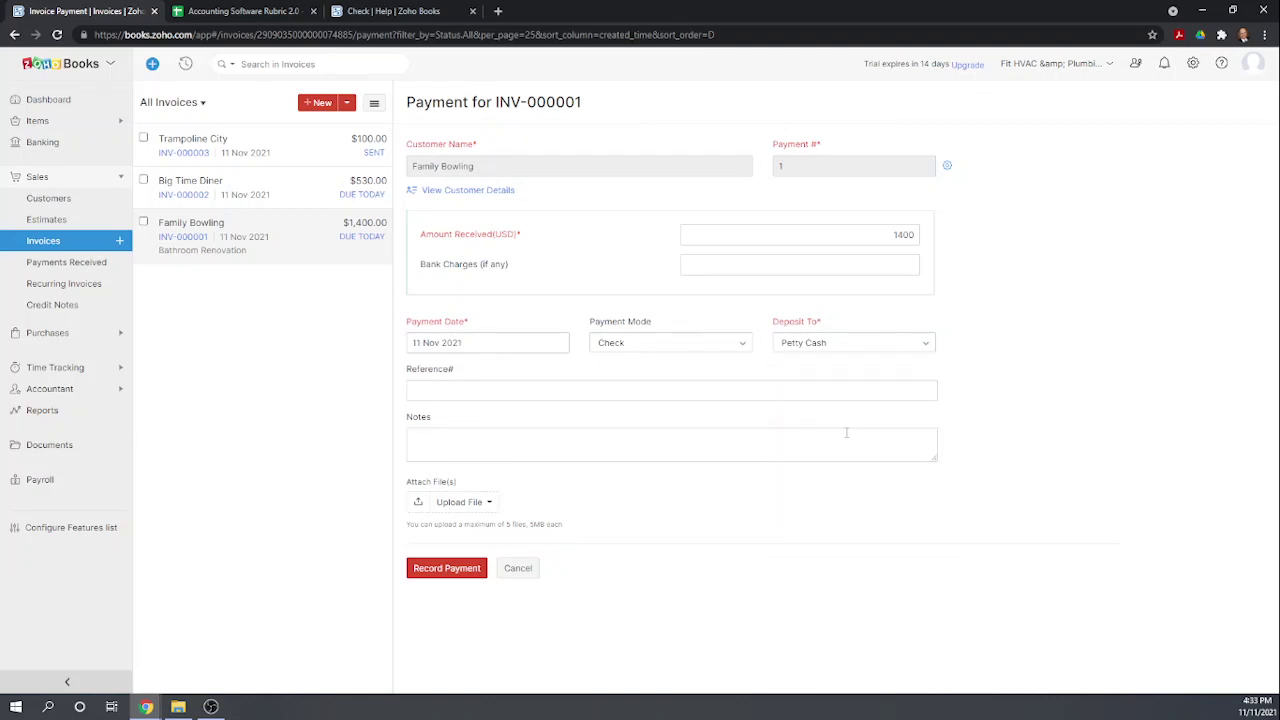
pyautogui.click(920, 345)
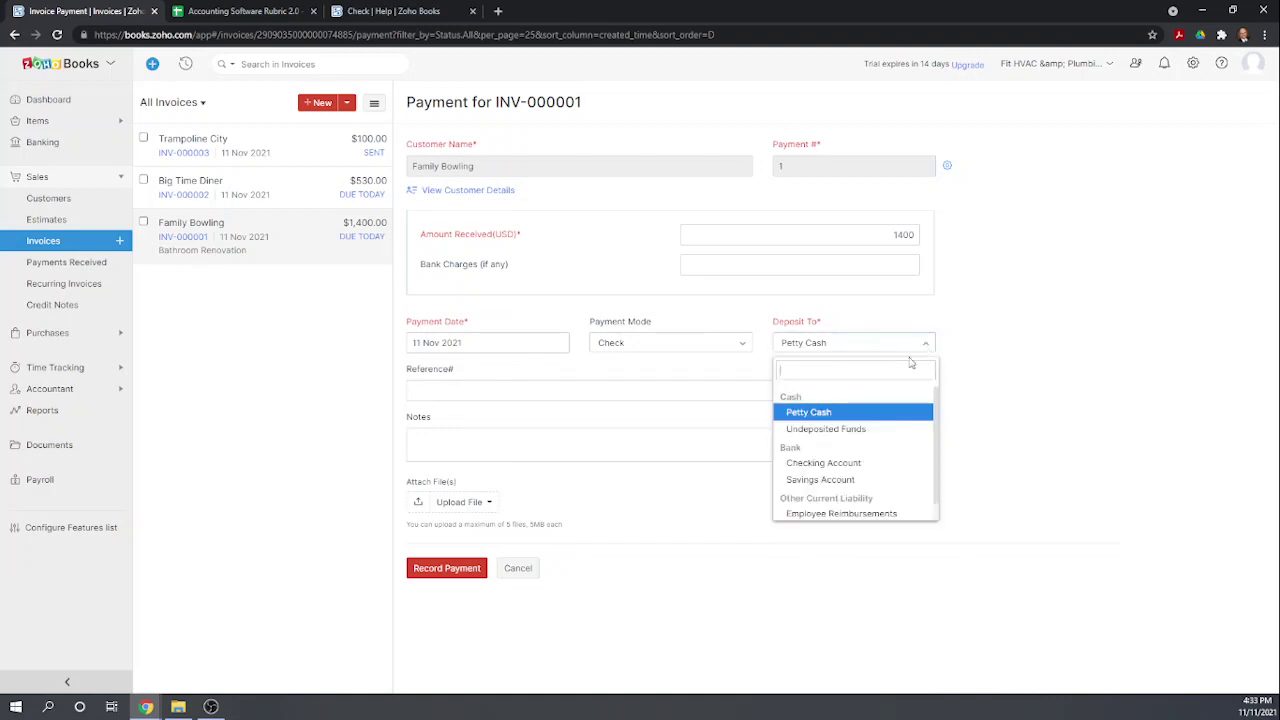
pyautogui.click(825, 429)
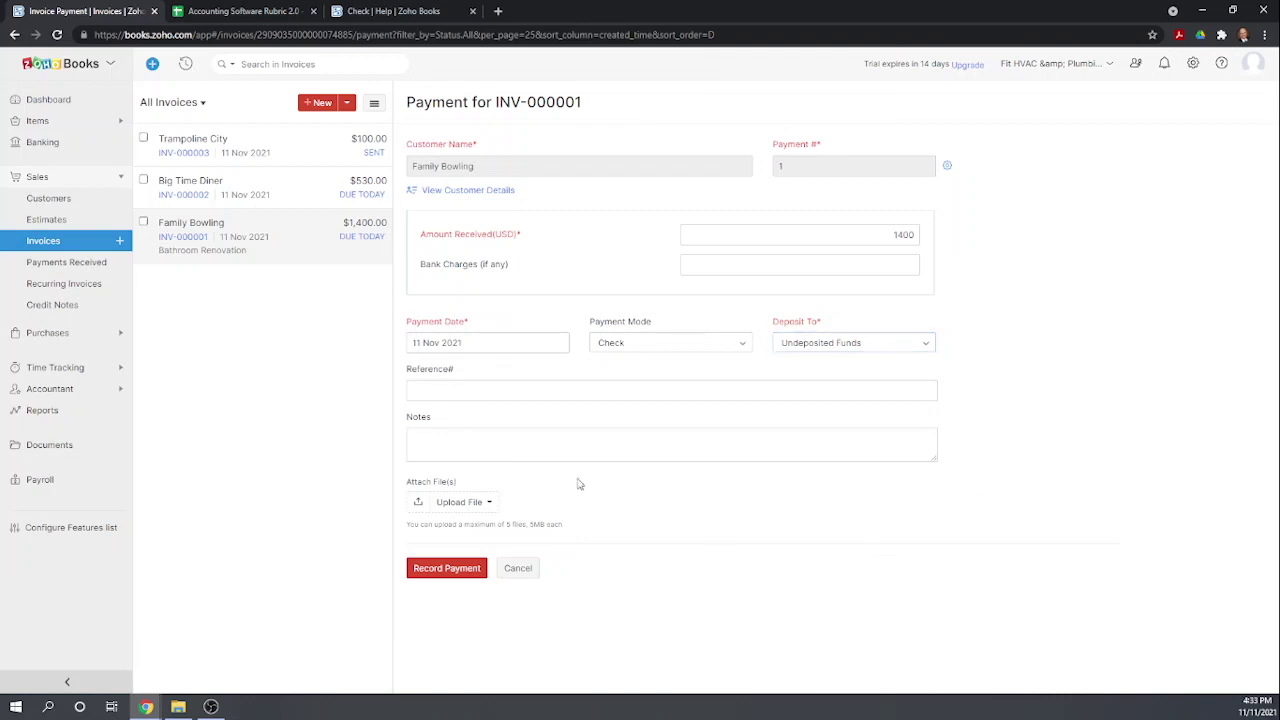
pyautogui.click(432, 572)
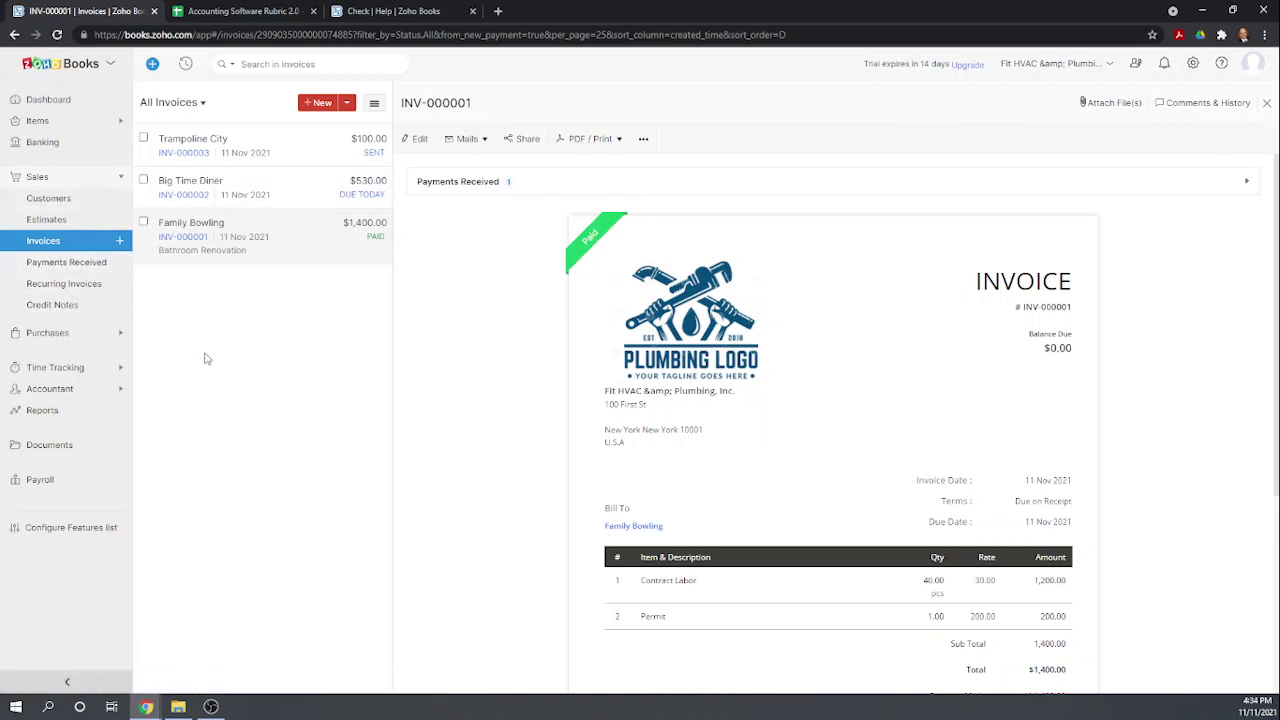
# - Start a new invoice and create its customer Walk in Customer with the State of New York [6%] tax rate
pyautogui.click(36, 245)
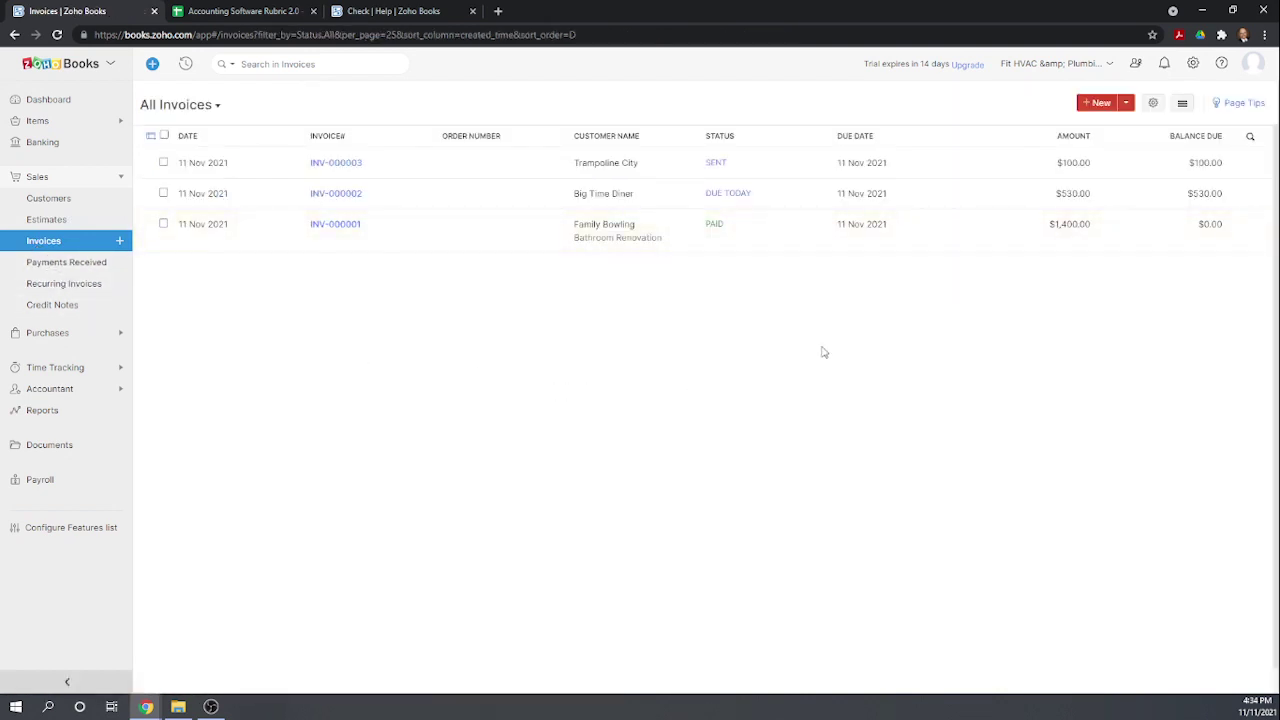
pyautogui.click(1095, 104)
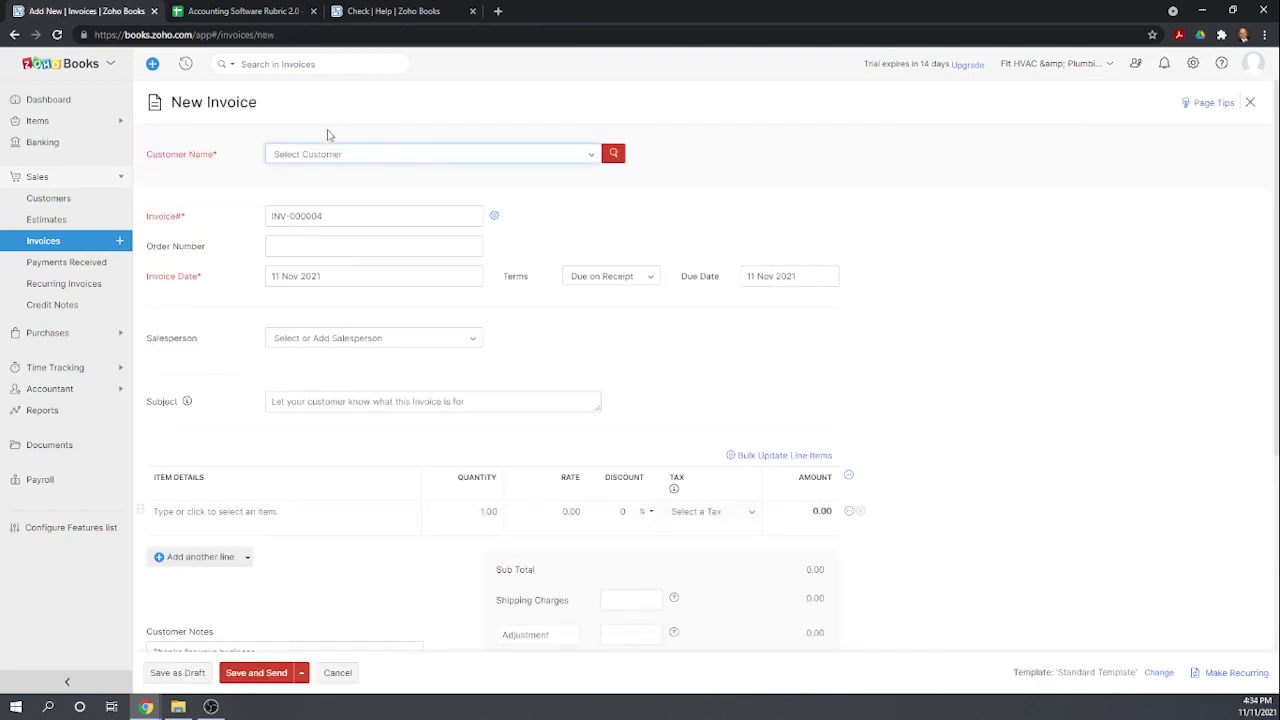
pyautogui.click(307, 157)
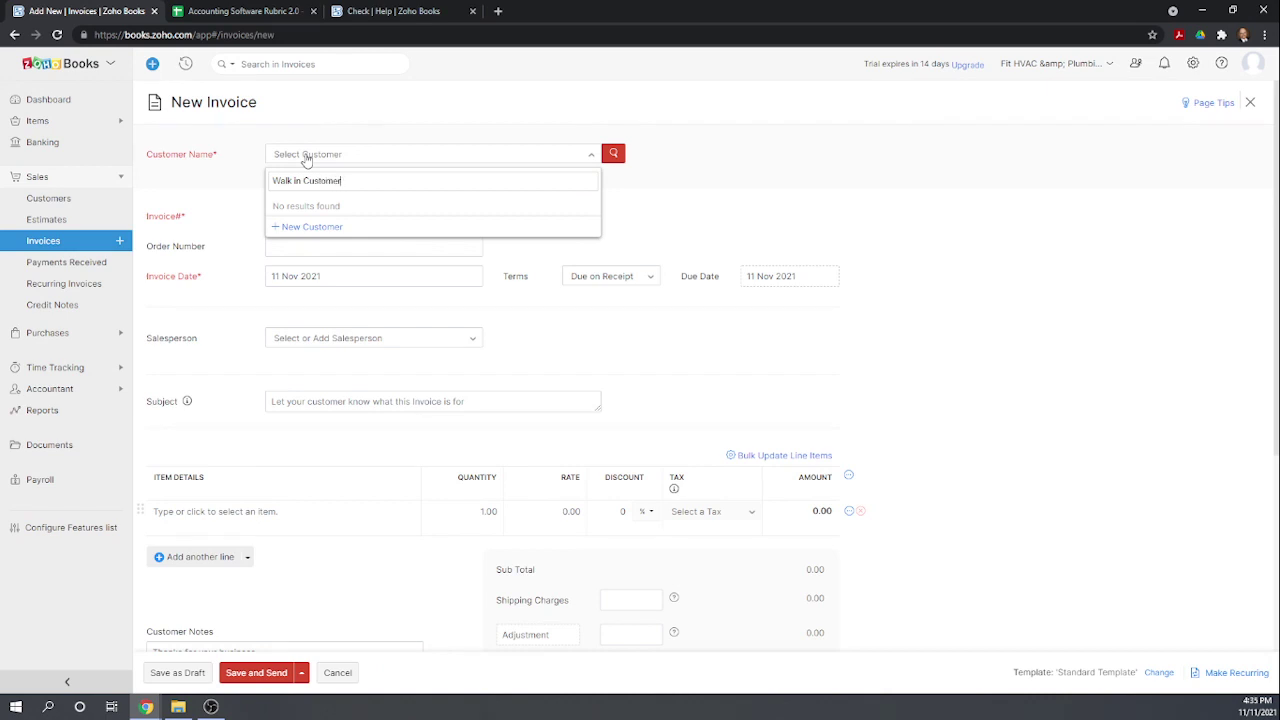
pyautogui.click(326, 226)
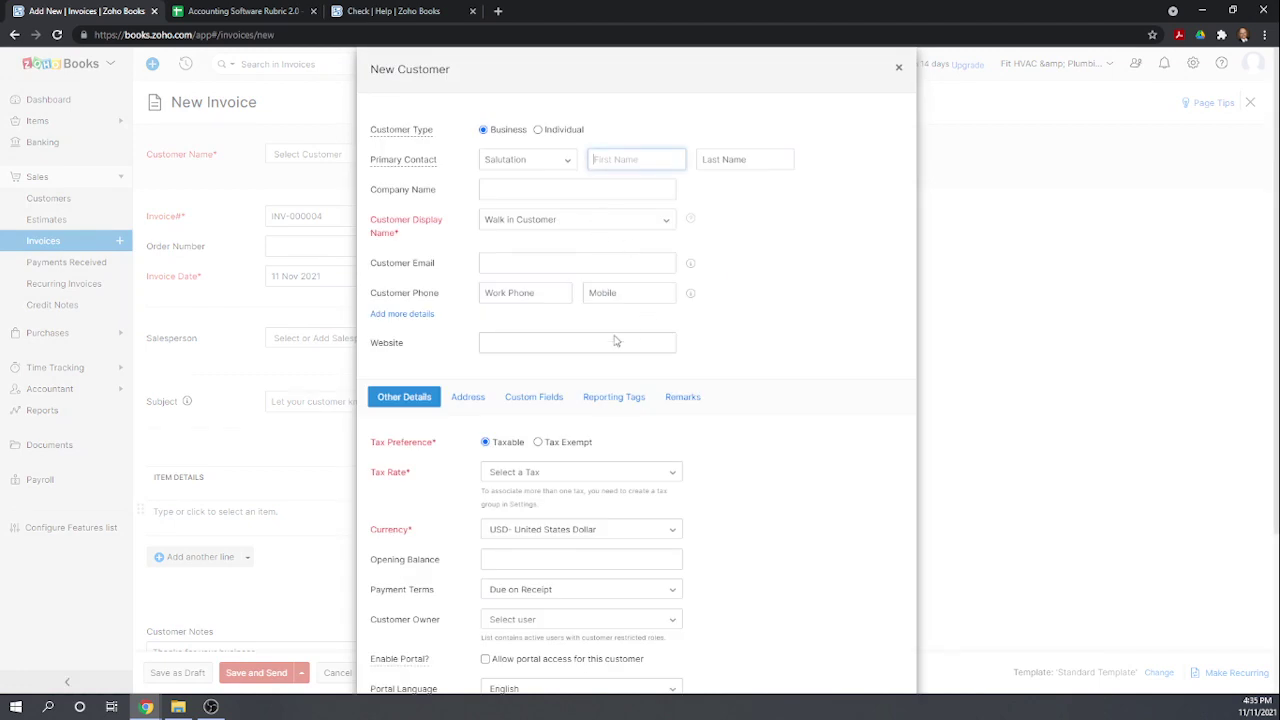
pyautogui.scroll(-1, 560, 400)
pyautogui.click(524, 407)
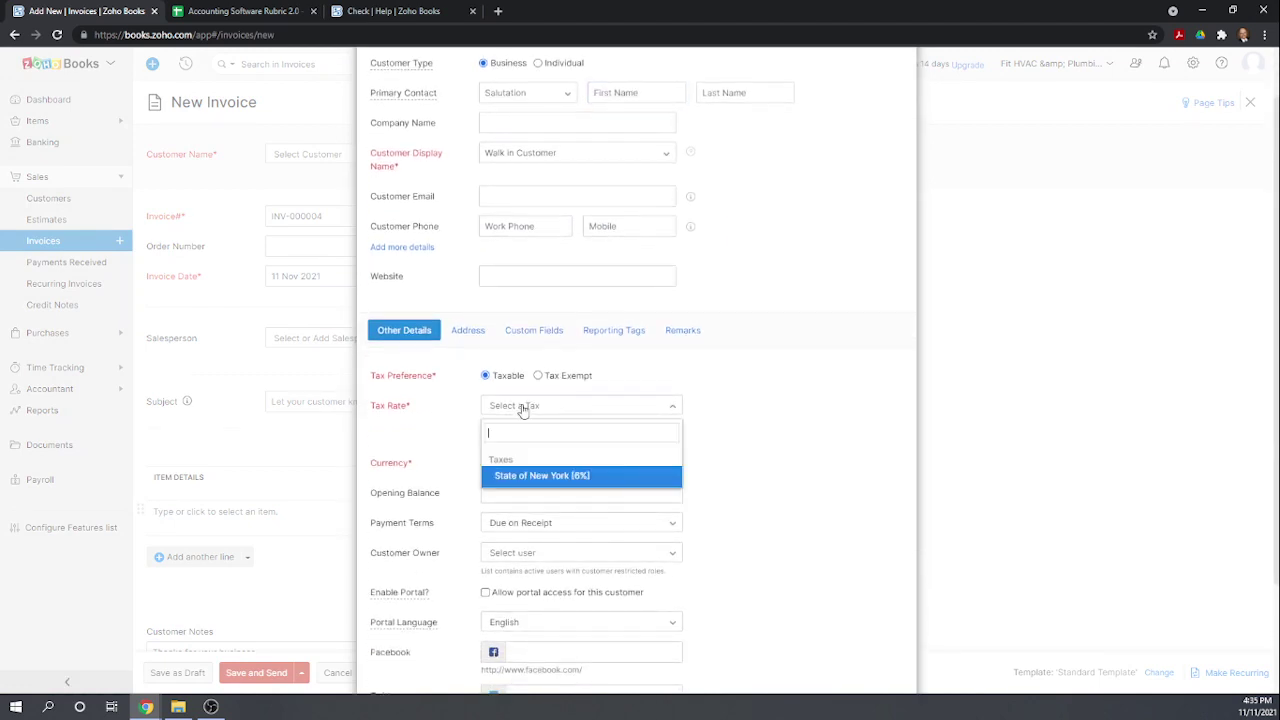
pyautogui.click(520, 475)
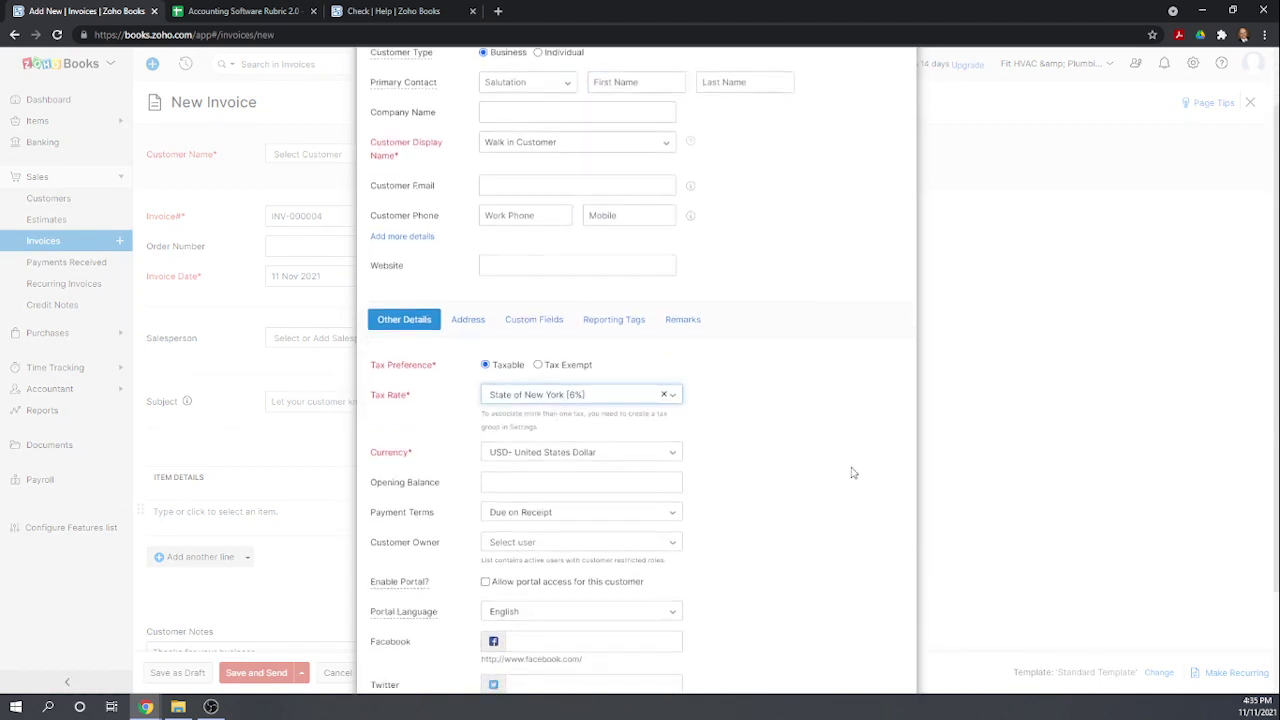
pyautogui.scroll(-2, 851, 474)
pyautogui.click(392, 654)
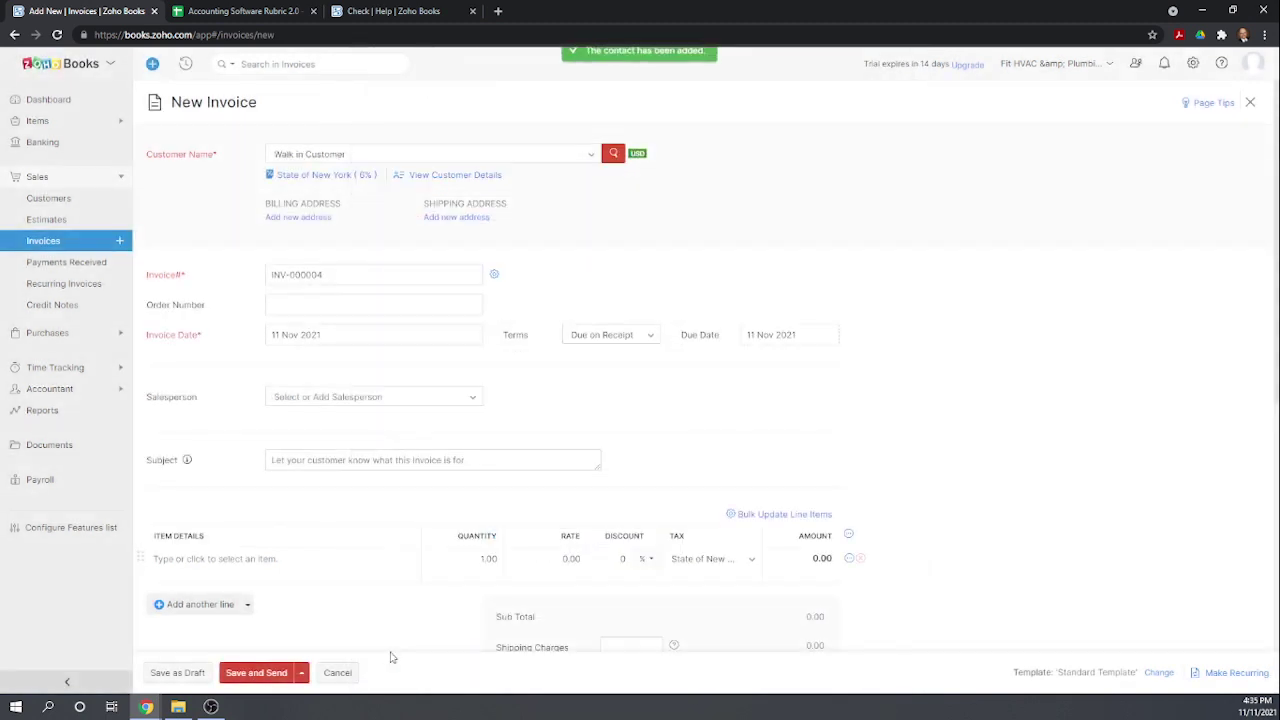
# - Add the Plumbing Widget item to the first line of the Walk in Customer invoice
pyautogui.scroll(-2, 570, 298)
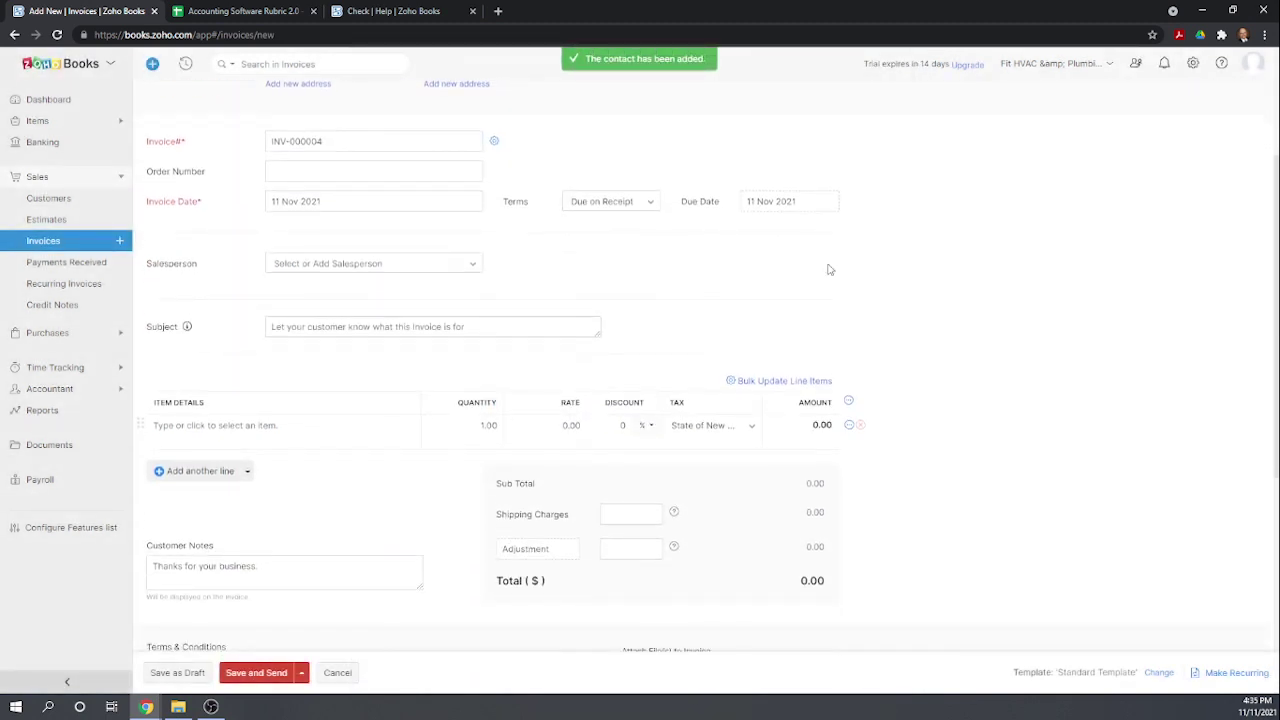
pyautogui.click(209, 427)
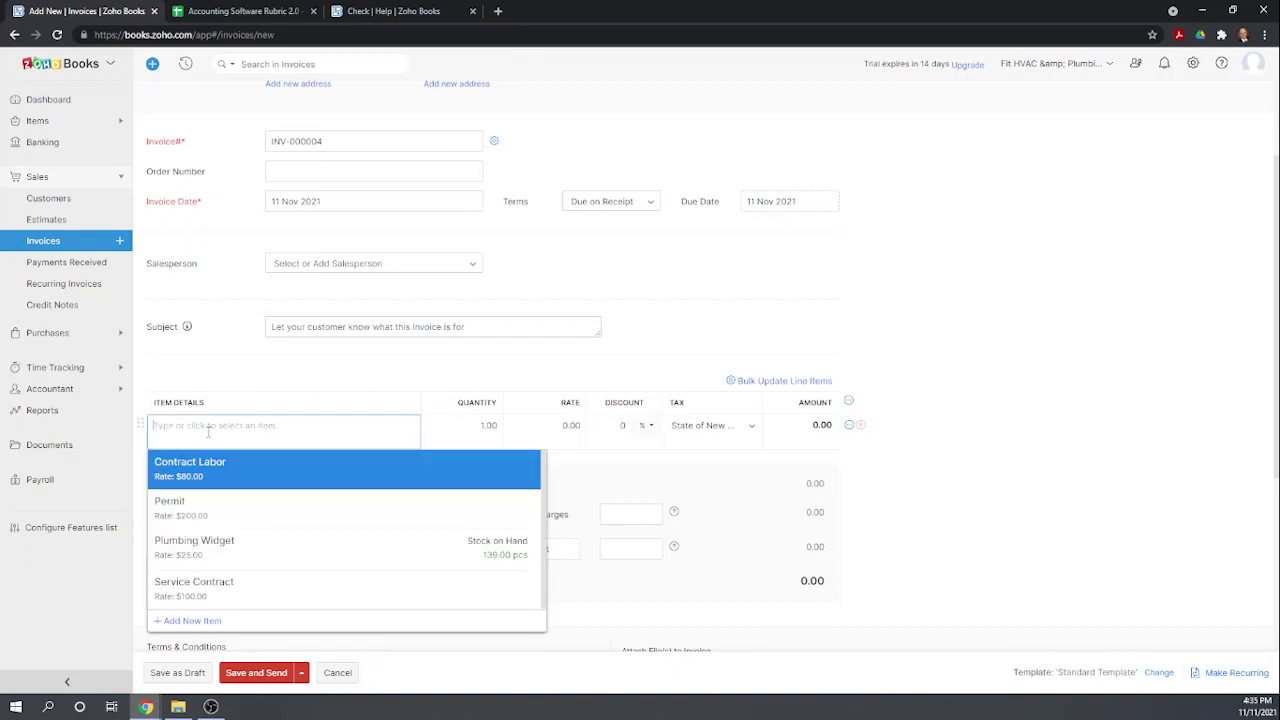
pyautogui.click(180, 548)
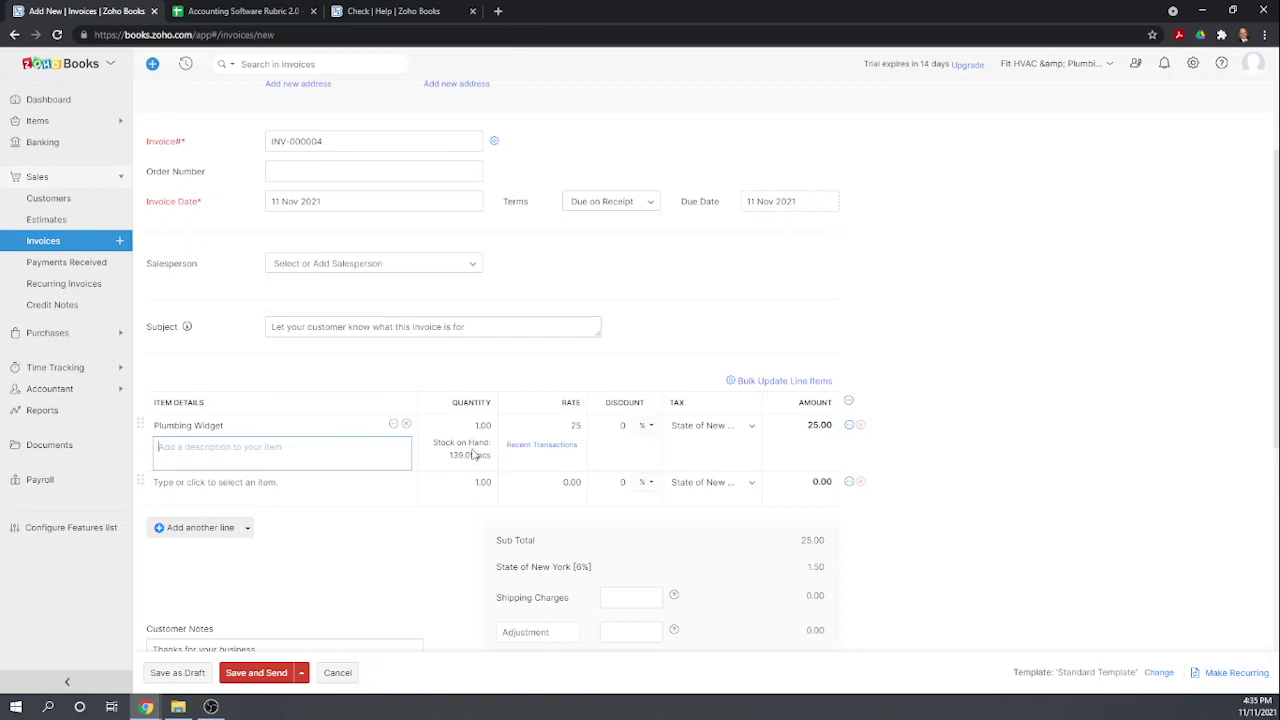
pyautogui.scroll(-2, 812, 459)
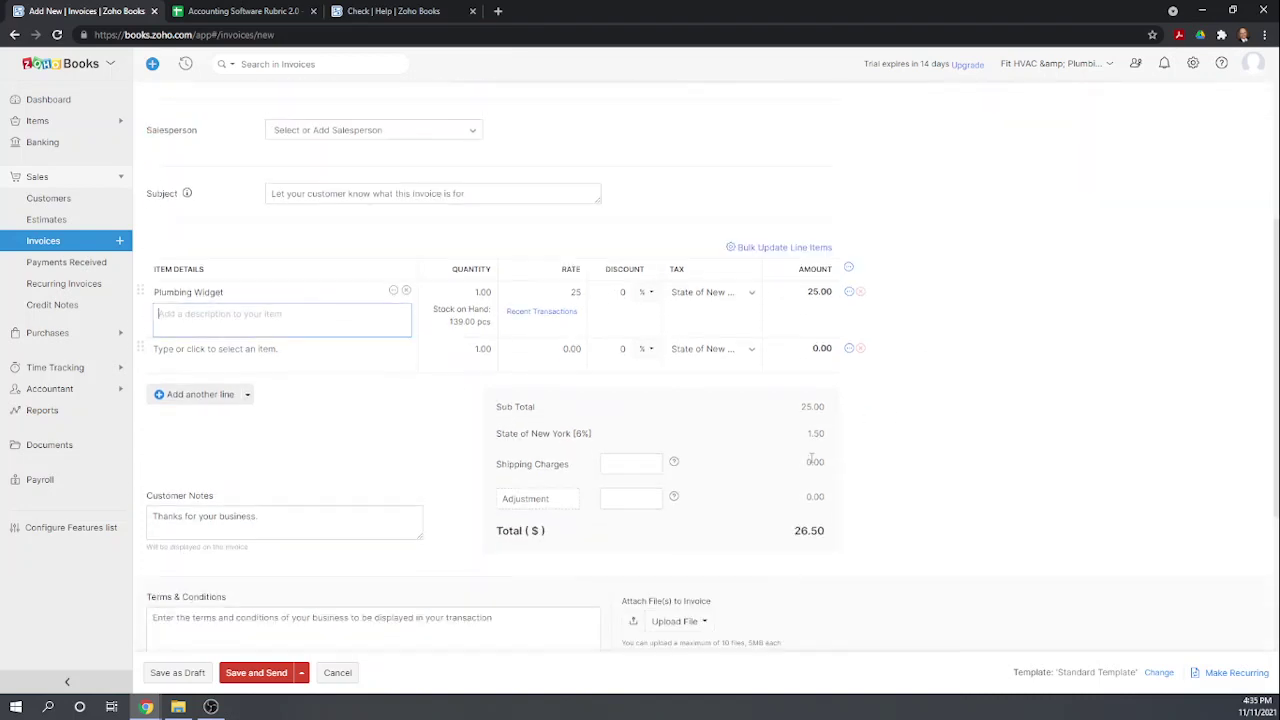
# - Mark the Walk in Customer invoice's payment as received, set its payment mode to Check, and review the invoice form
pyautogui.scroll(-2, 864, 425)
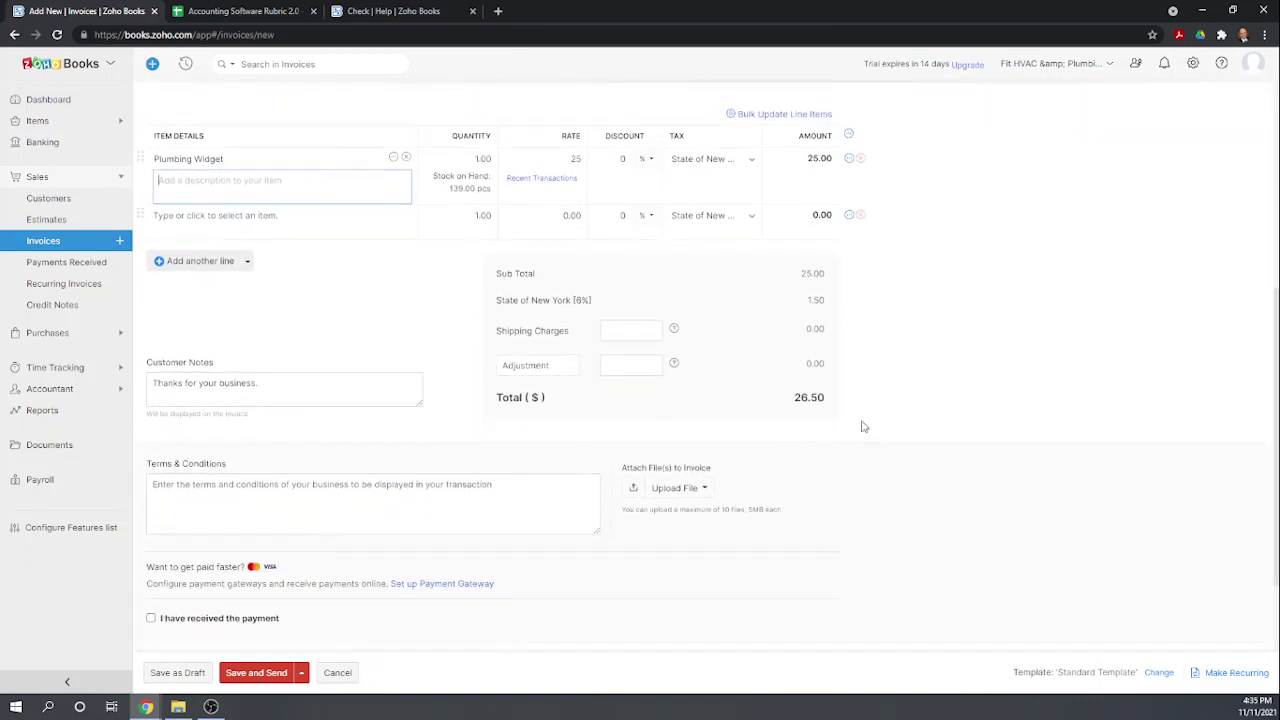
pyautogui.scroll(-2, 864, 426)
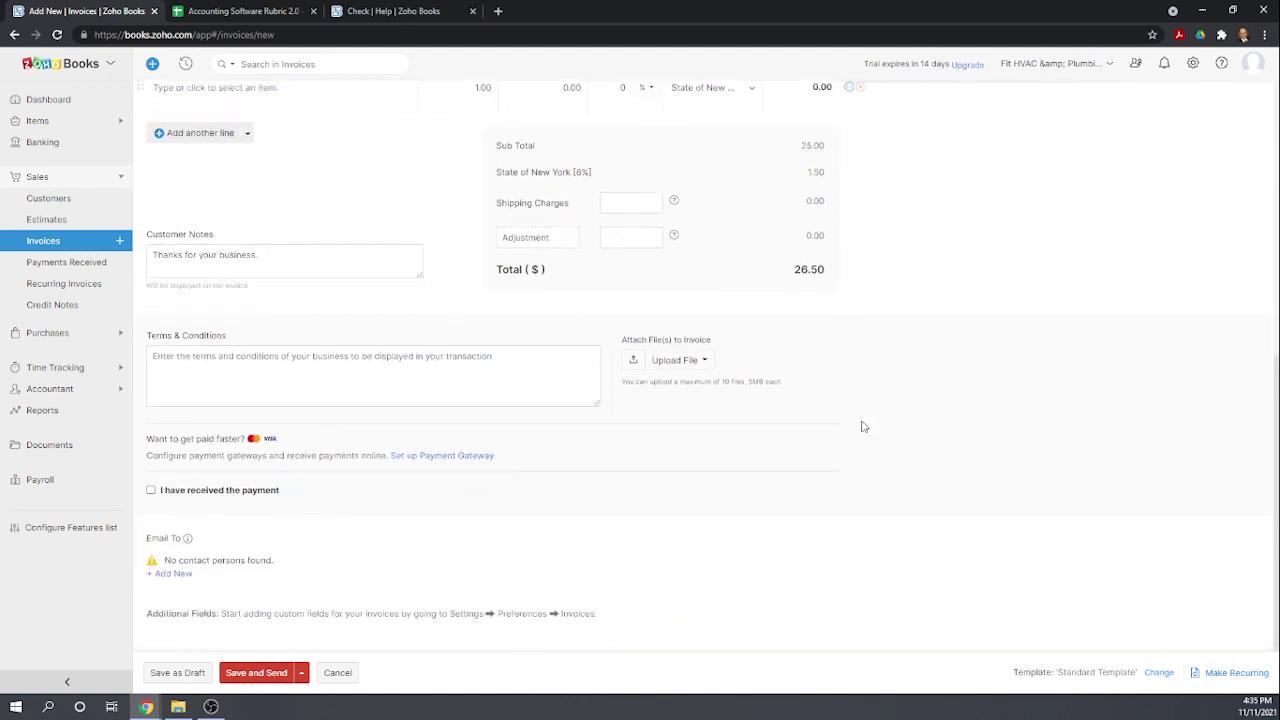
pyautogui.click(151, 491)
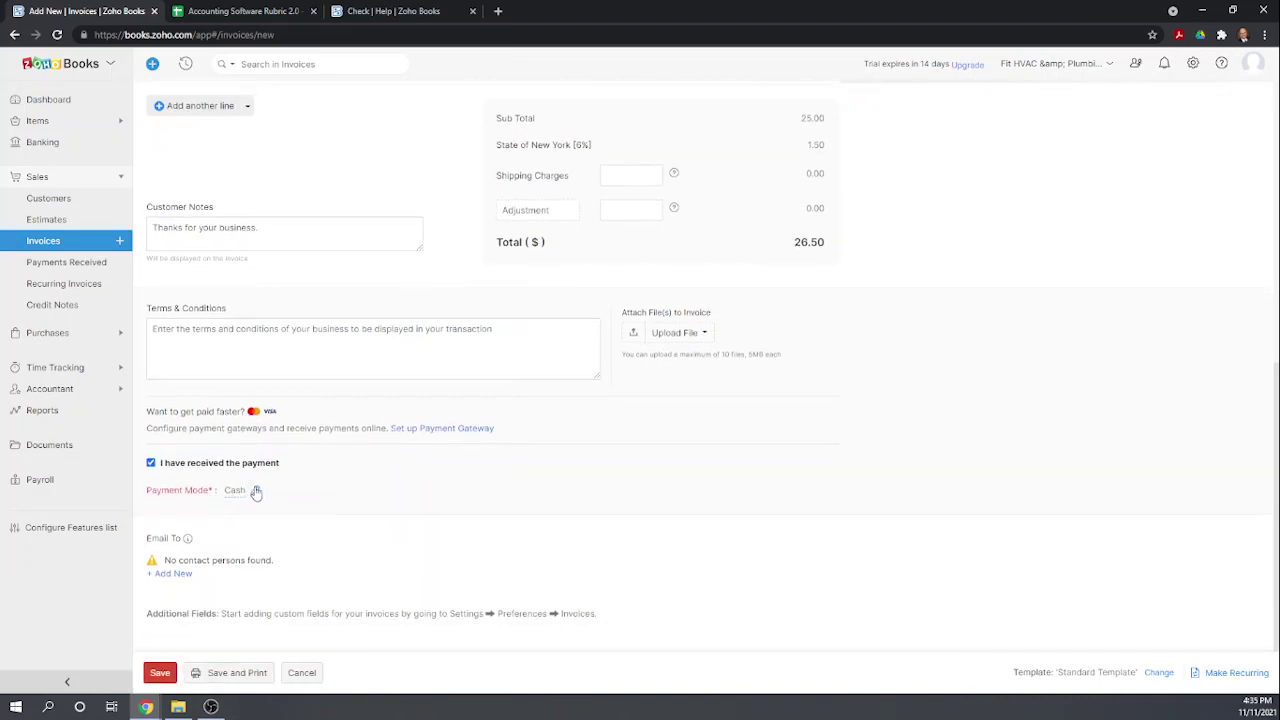
pyautogui.click(256, 491)
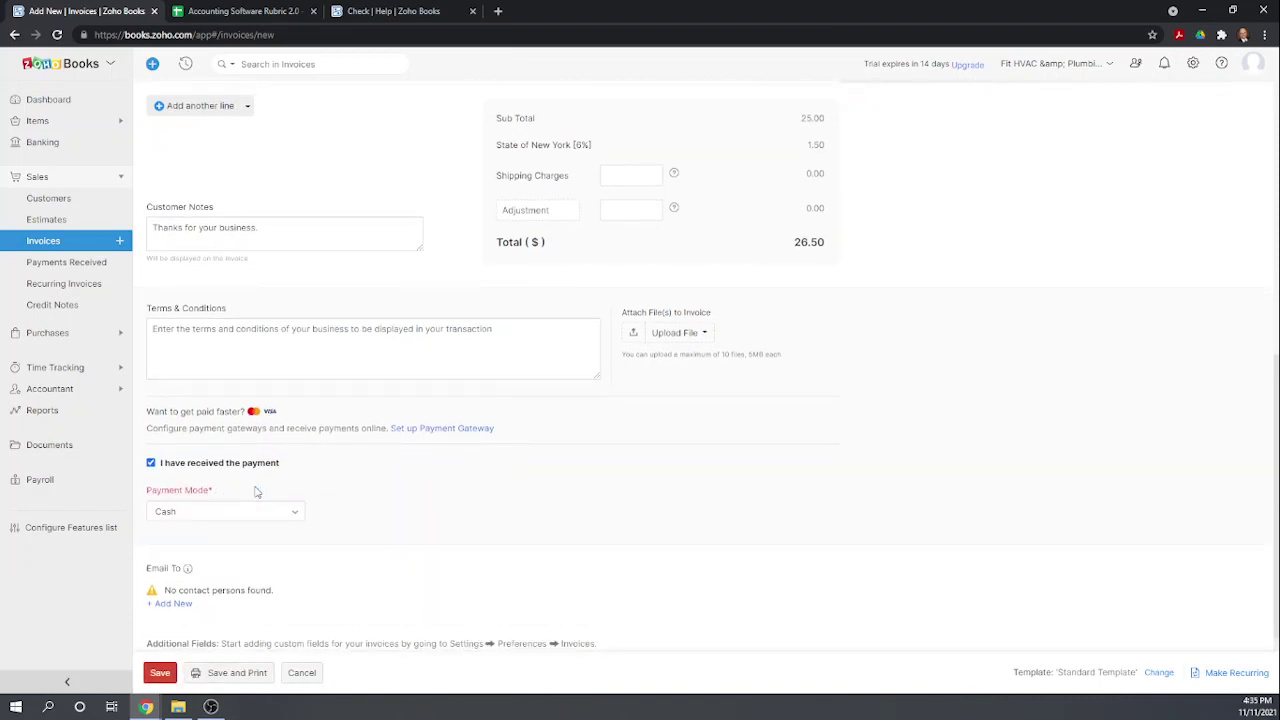
pyautogui.click(298, 513)
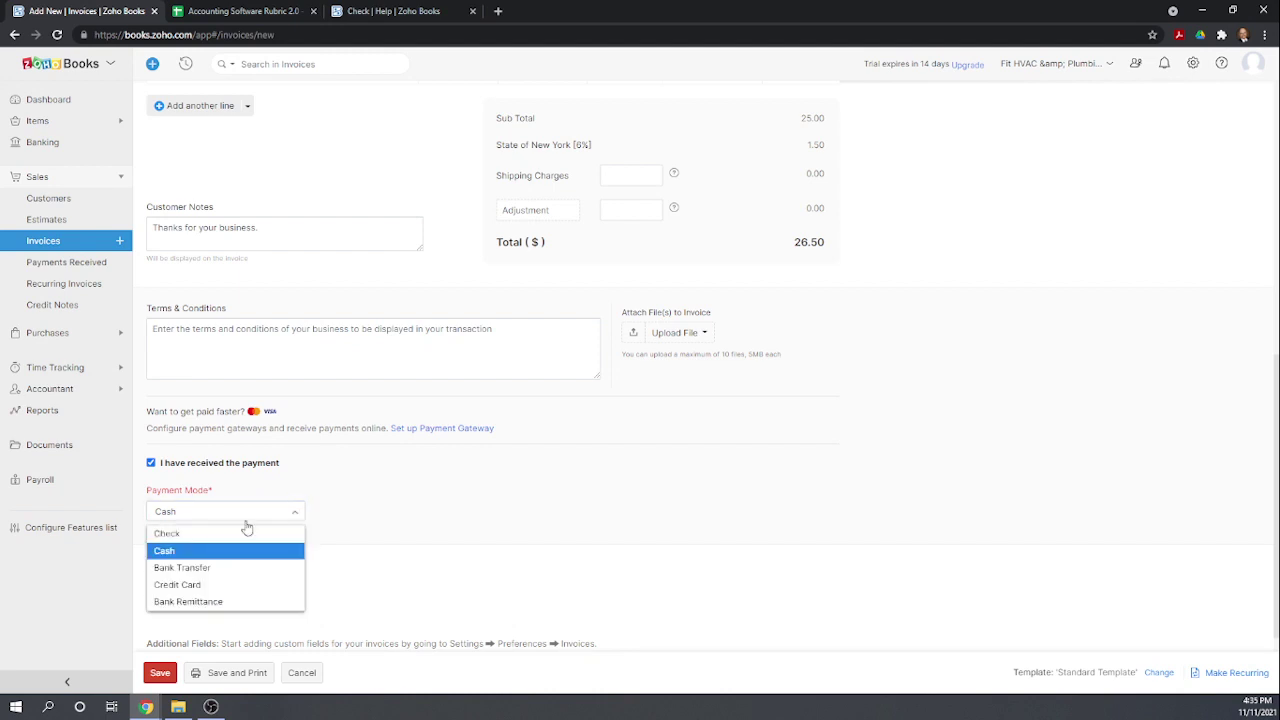
pyautogui.click(189, 541)
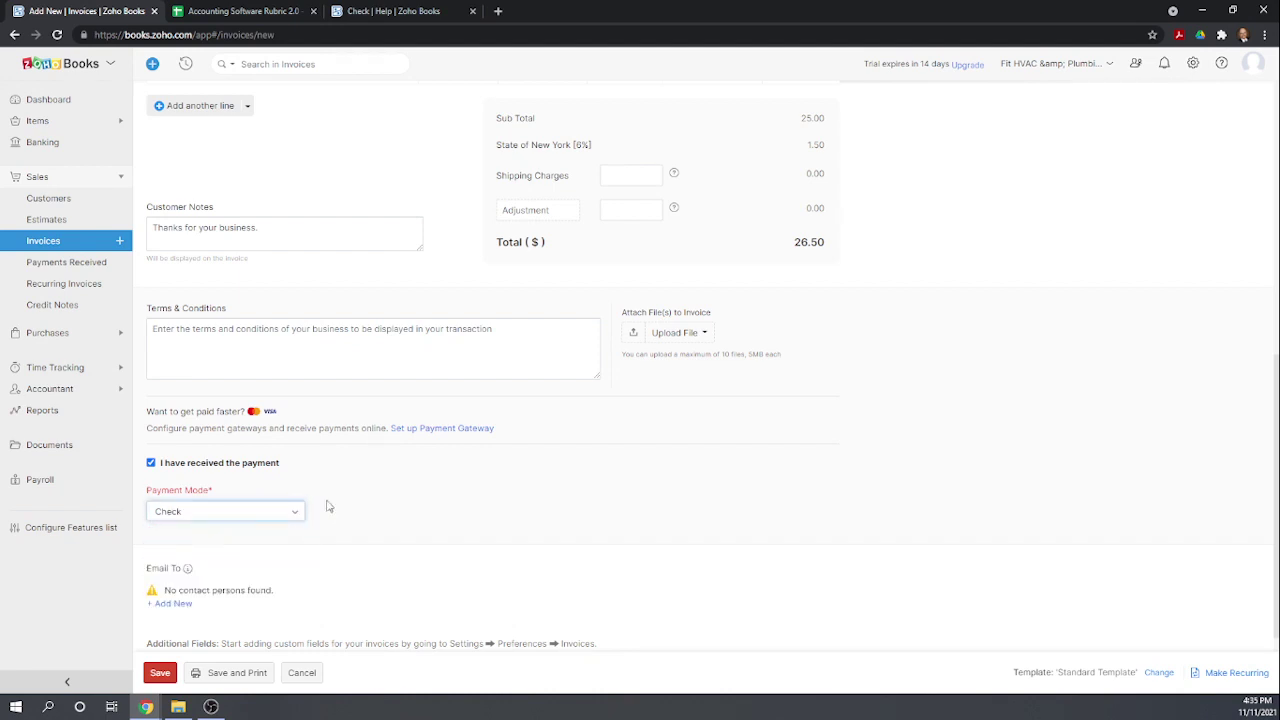
pyautogui.scroll(-1, 340, 498)
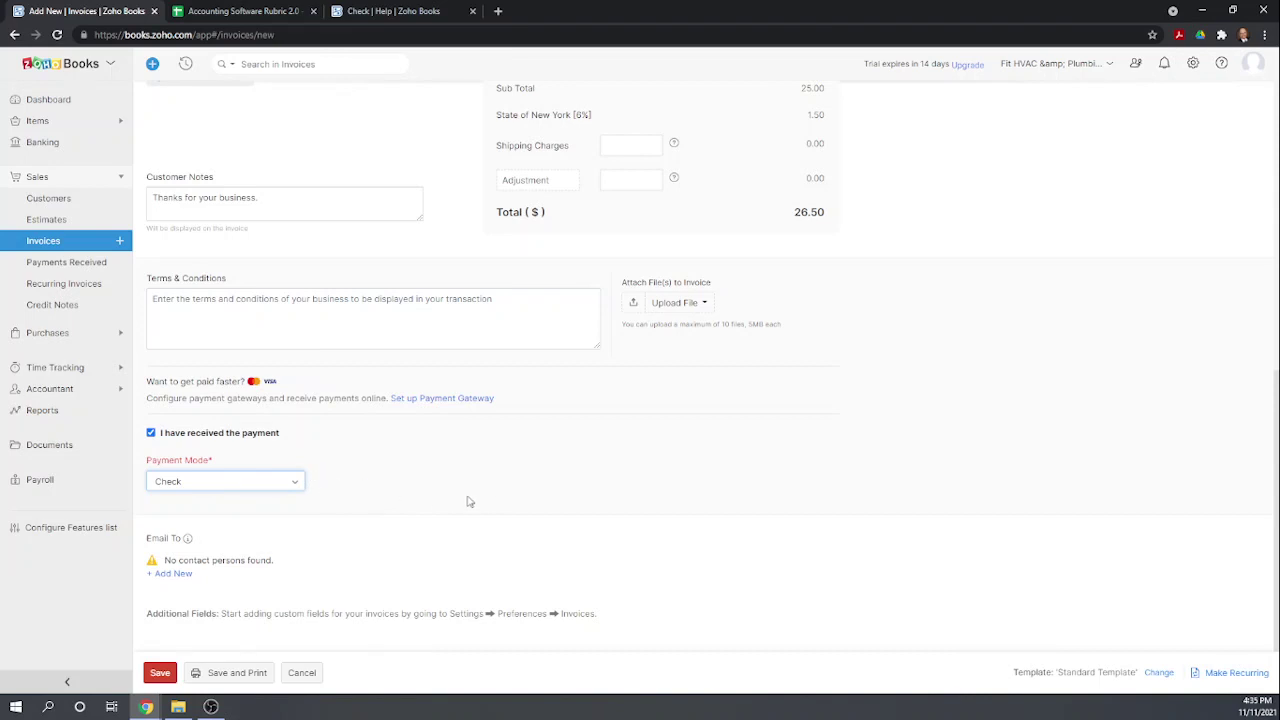
pyautogui.scroll(2, 502, 507)
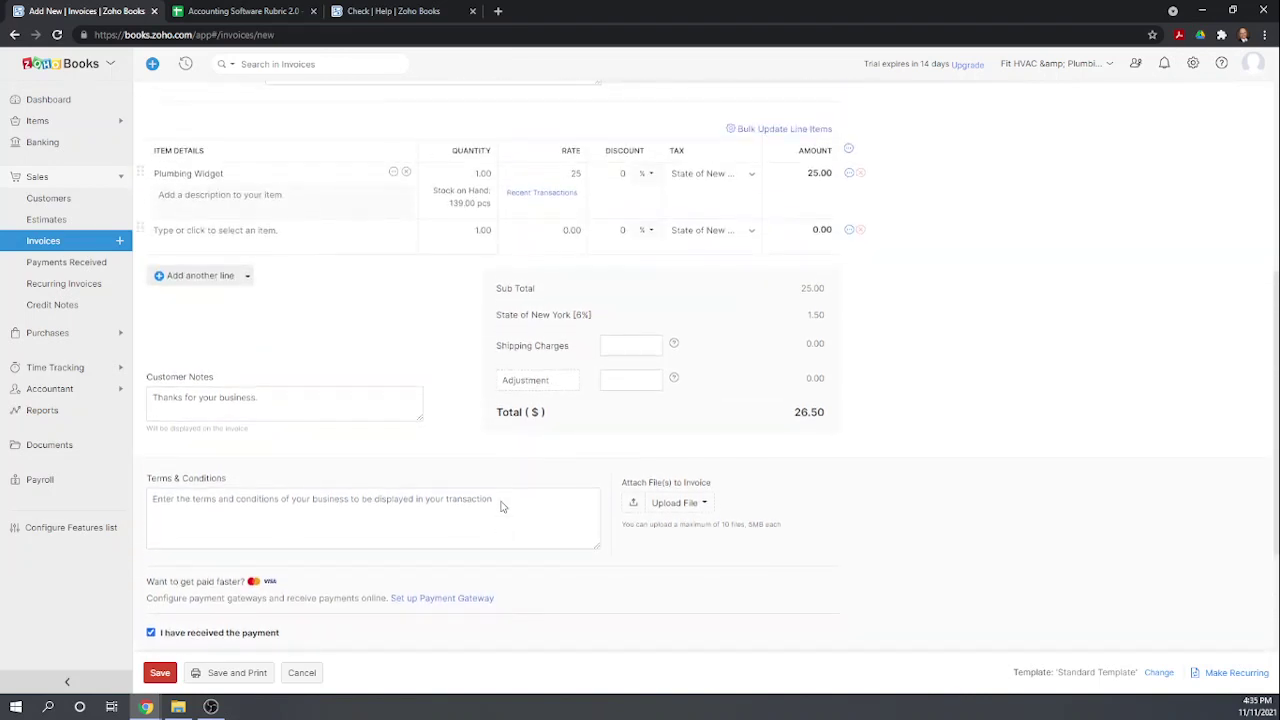
pyautogui.scroll(4, 502, 501)
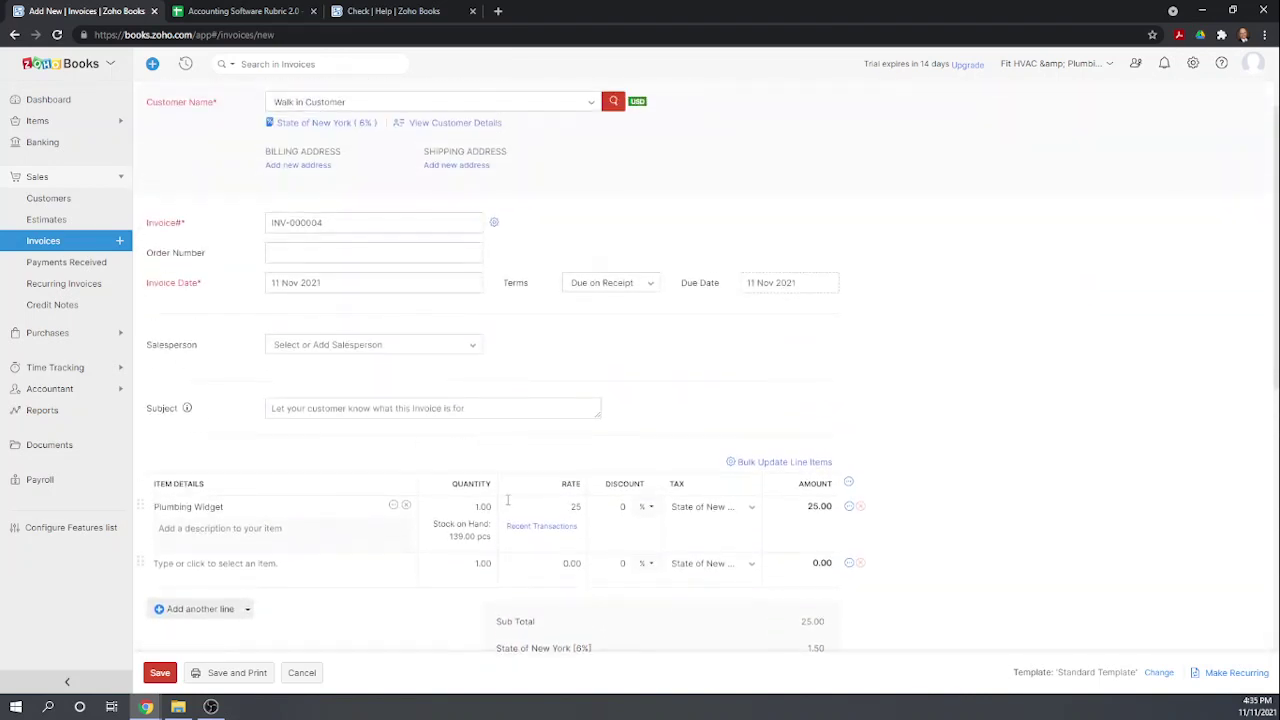
pyautogui.scroll(-2, 507, 504)
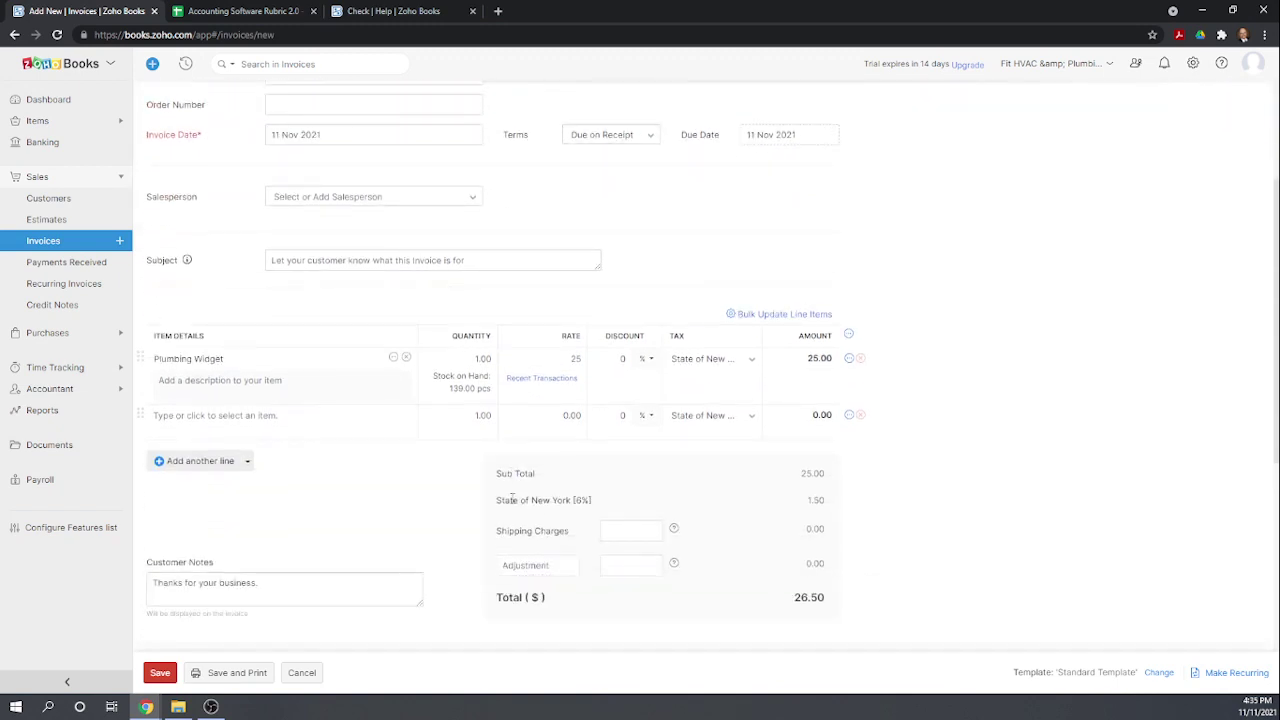
pyautogui.scroll(-4, 512, 498)
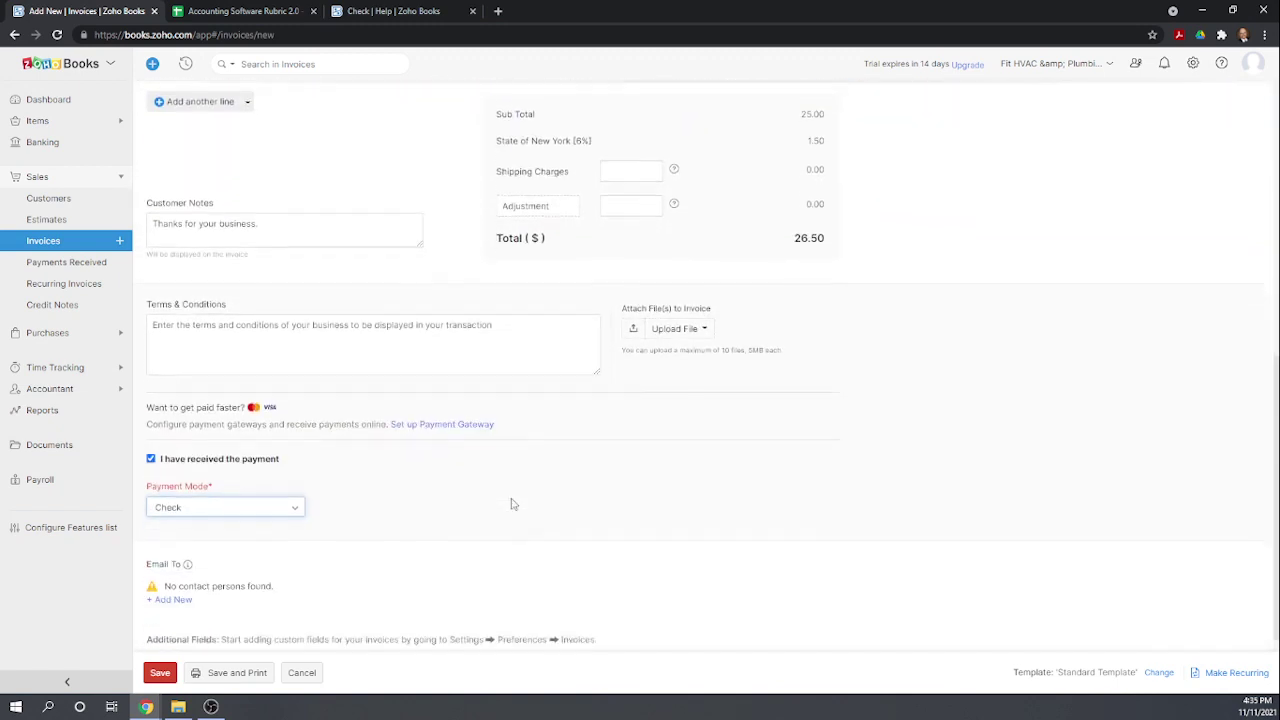
pyautogui.scroll(-1, 512, 504)
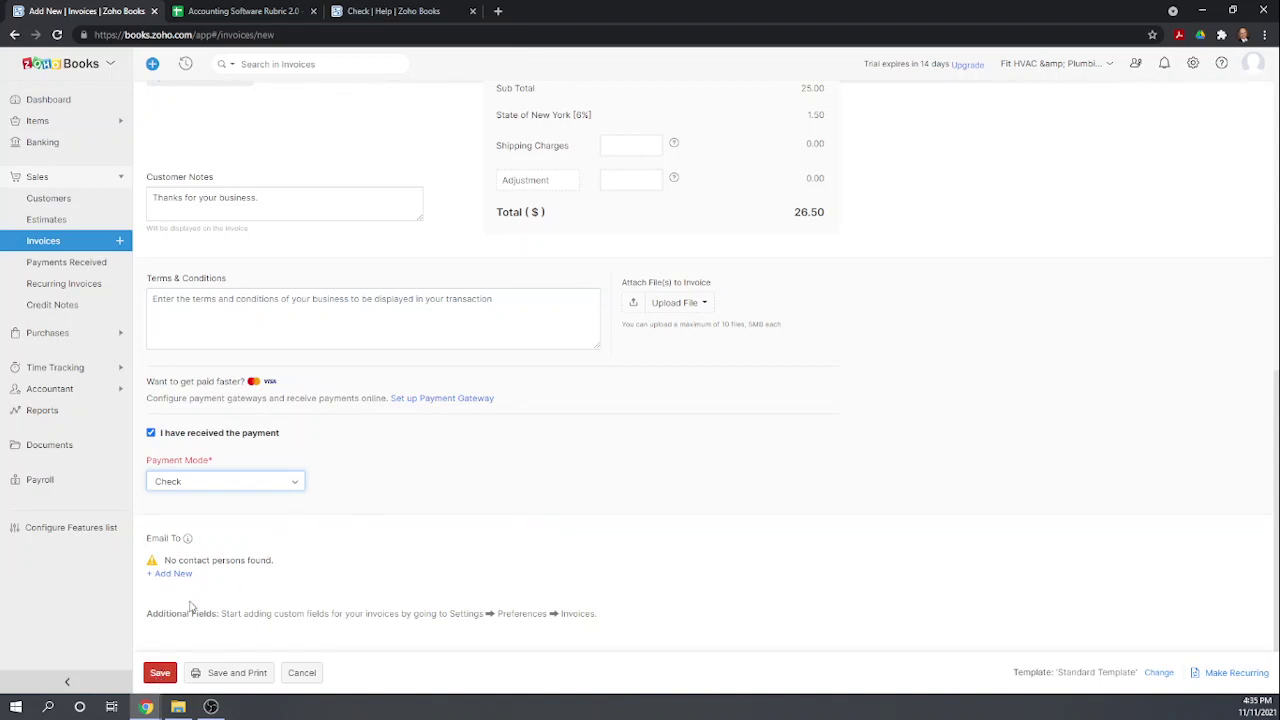
# - Save the walk-in customer's paid invoice and open its payment record to check the receipt and deposit account
pyautogui.click(157, 673)
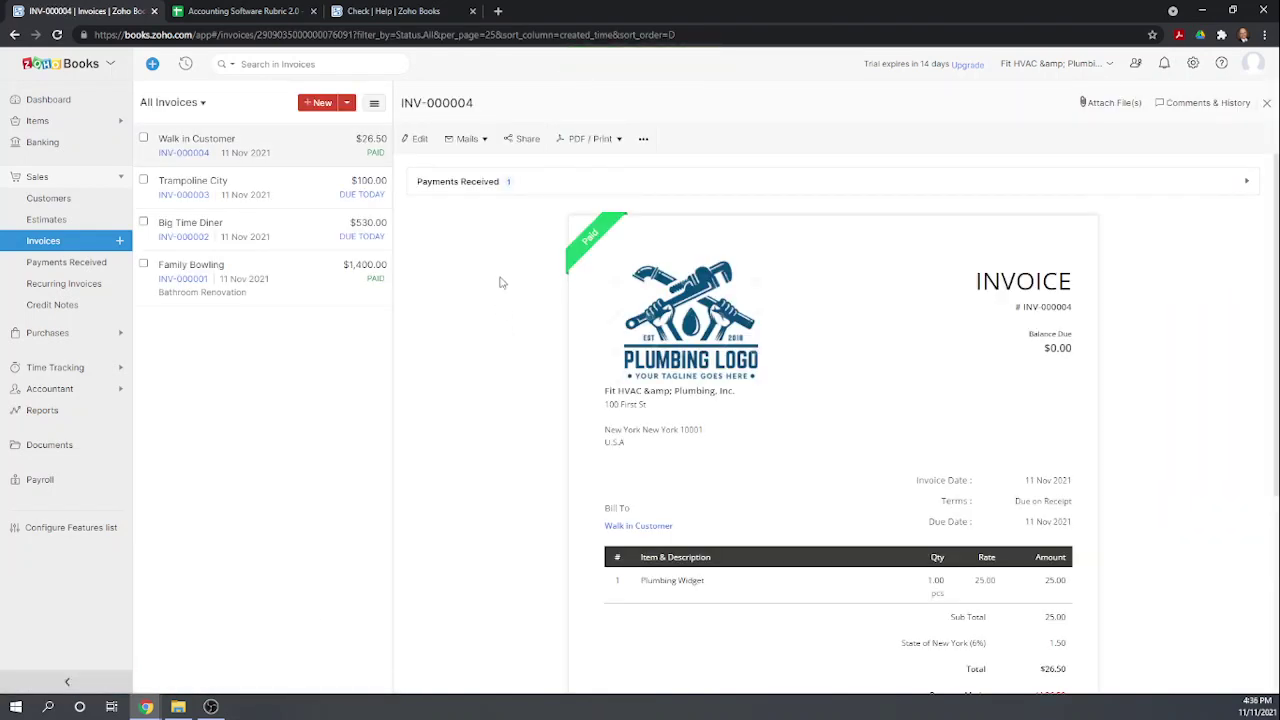
pyautogui.click(492, 184)
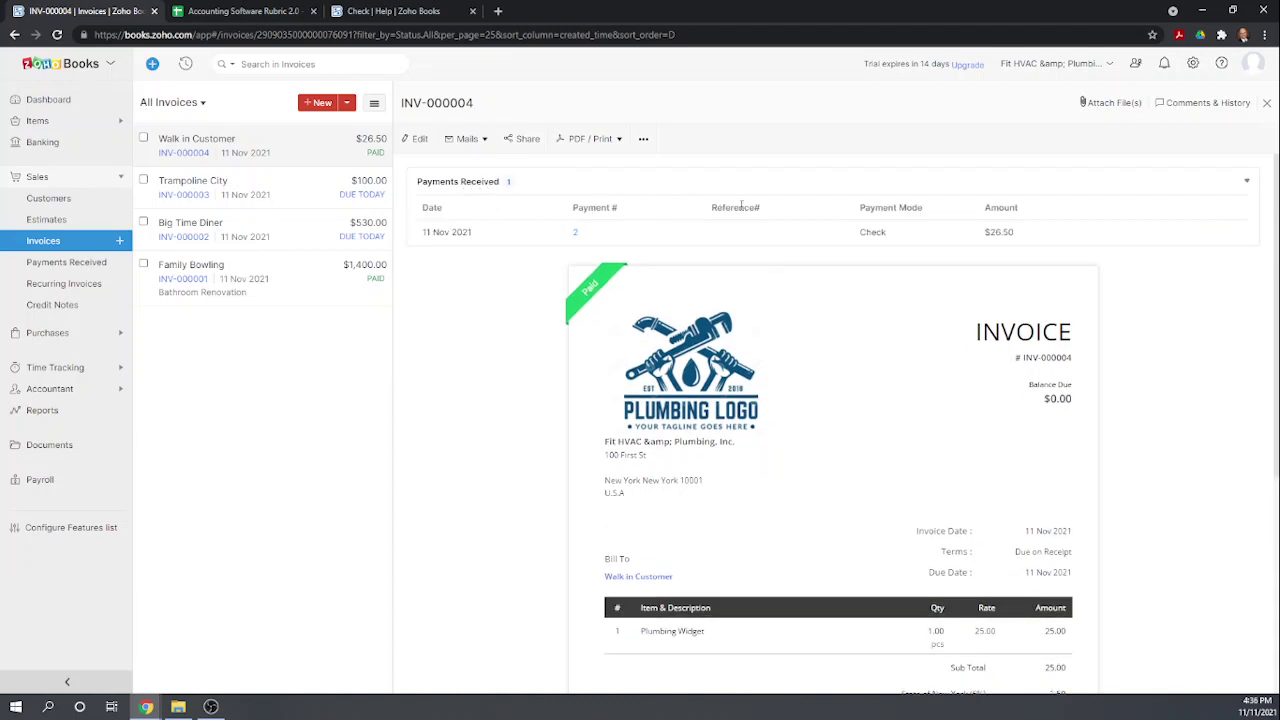
pyautogui.click(577, 232)
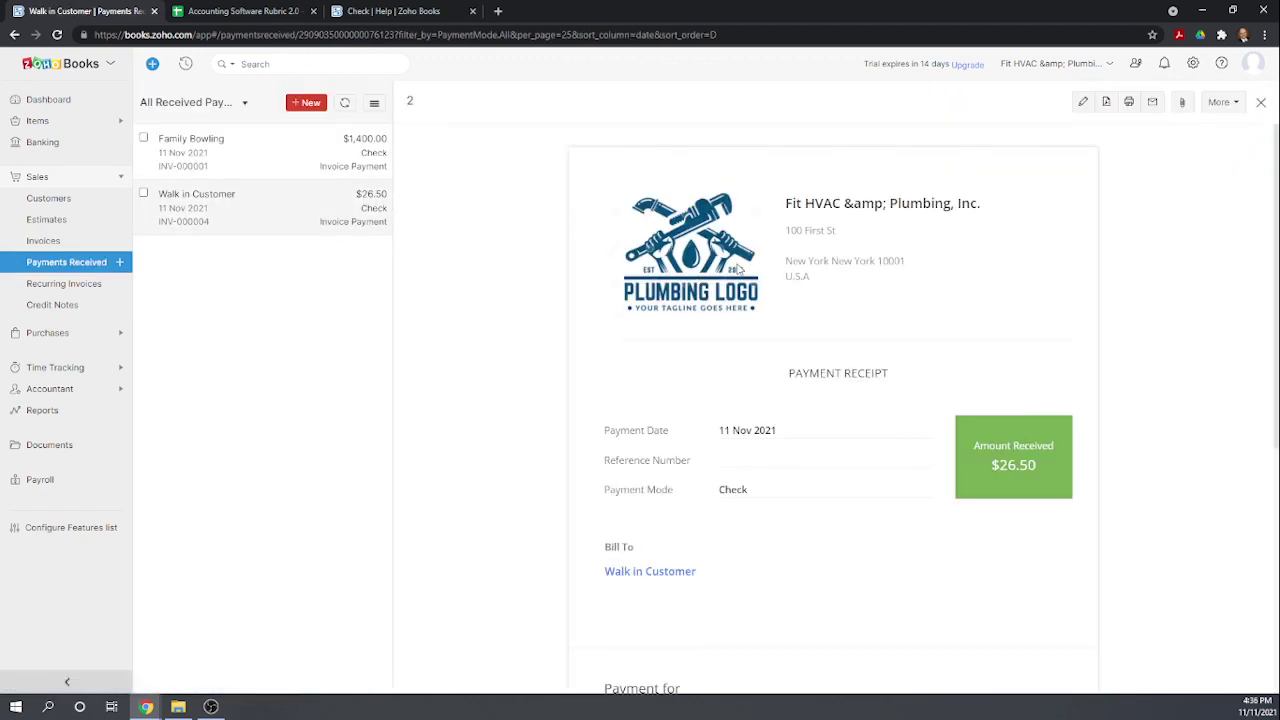
pyautogui.scroll(-1, 838, 245)
pyautogui.scroll(-2, 838, 245)
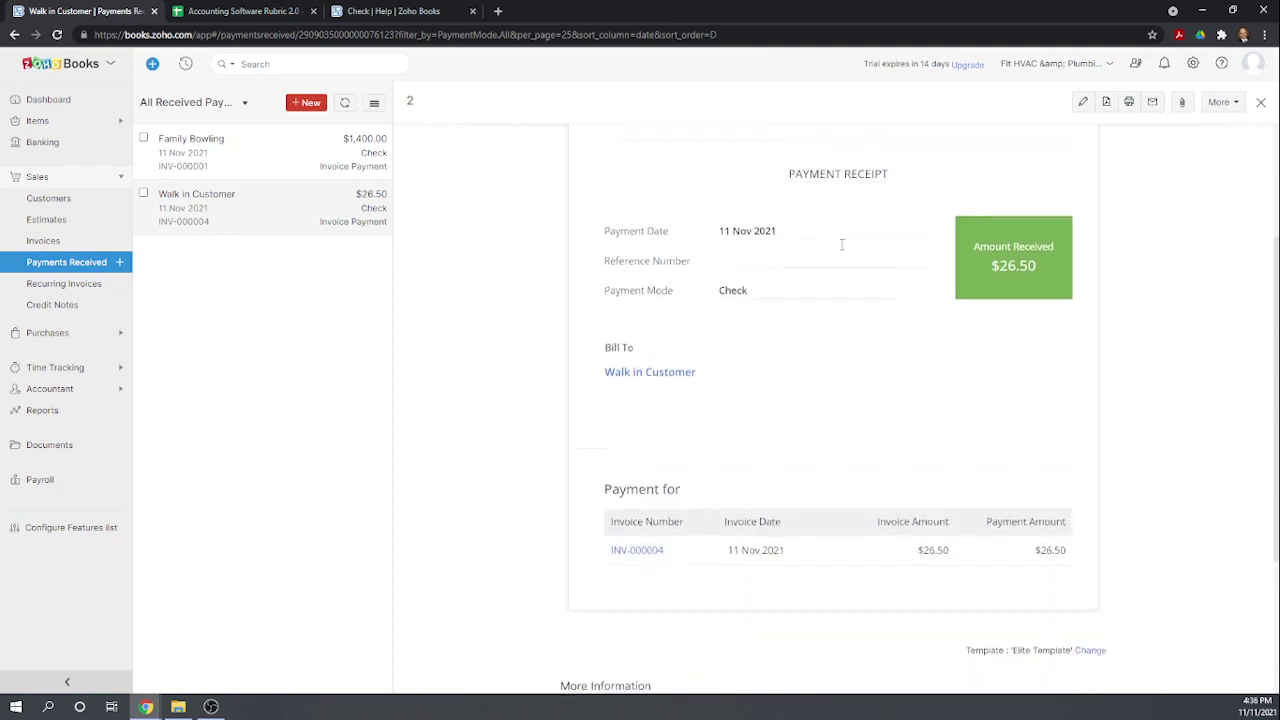
pyautogui.scroll(-3, 840, 250)
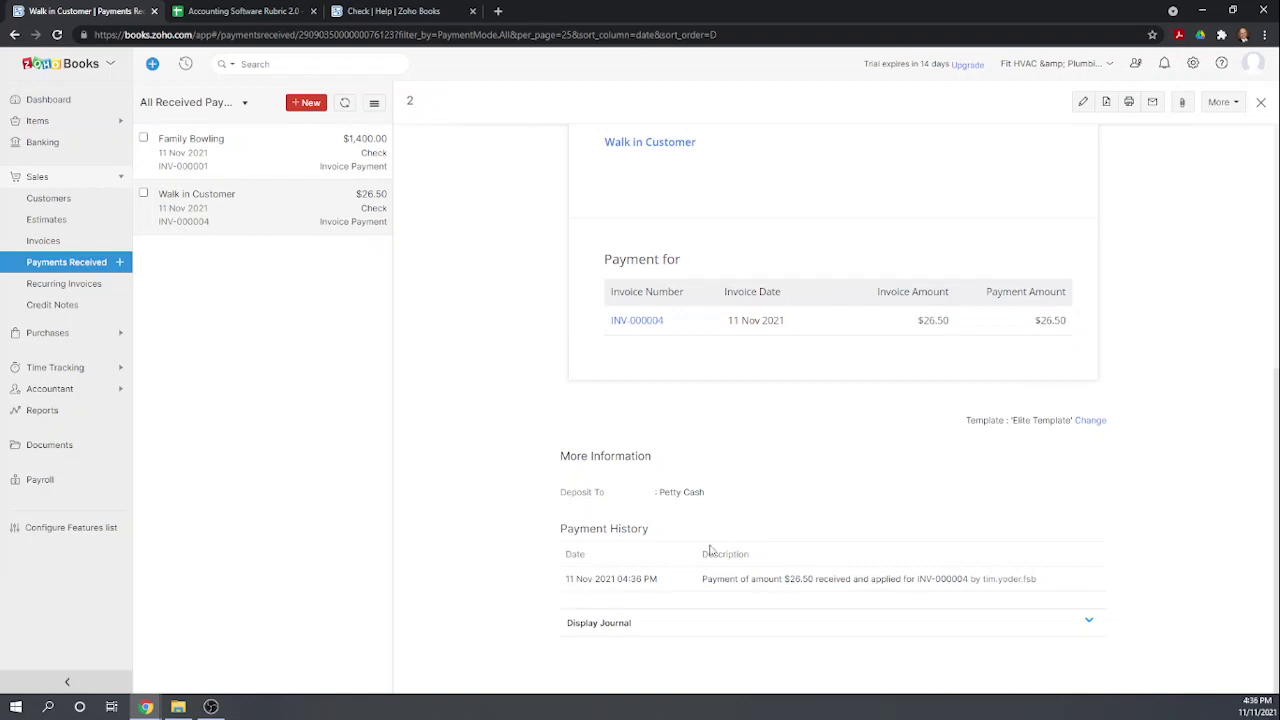
pyautogui.scroll(5, 757, 511)
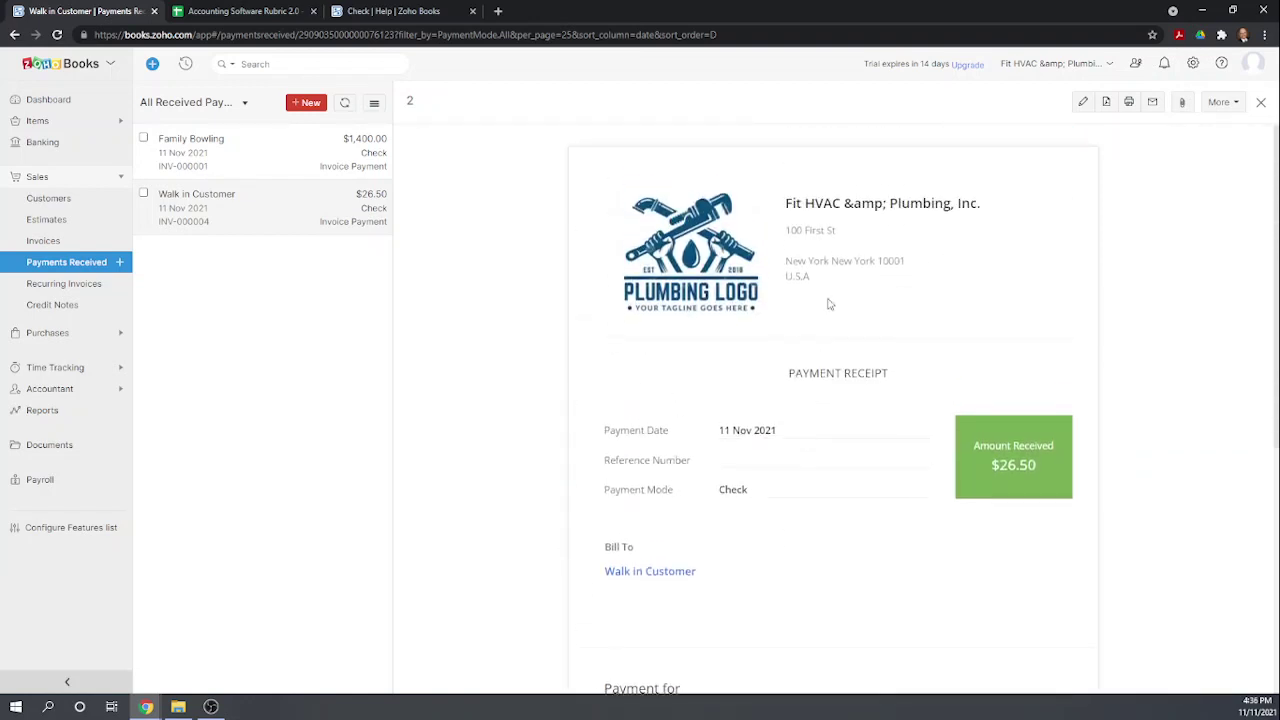
# - Change the walk-in customer payment's deposit account to Undeposited Funds and save the payment
pyautogui.click(1083, 103)
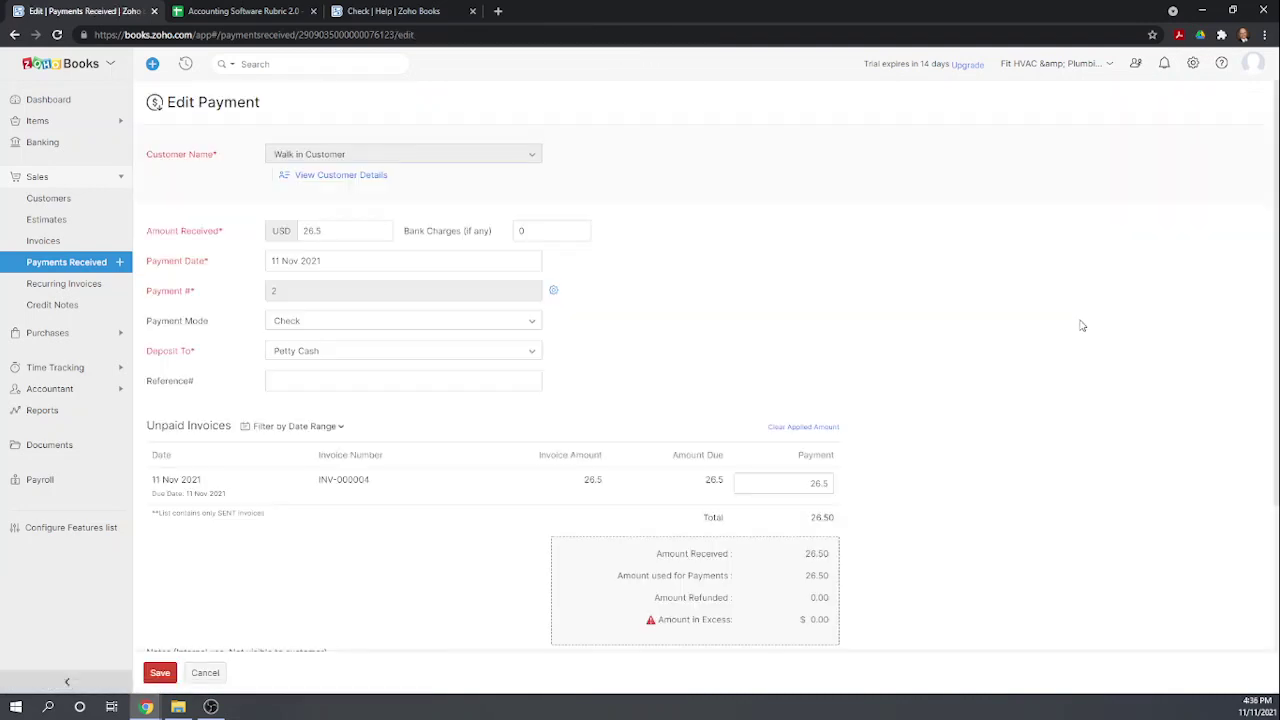
pyautogui.click(529, 356)
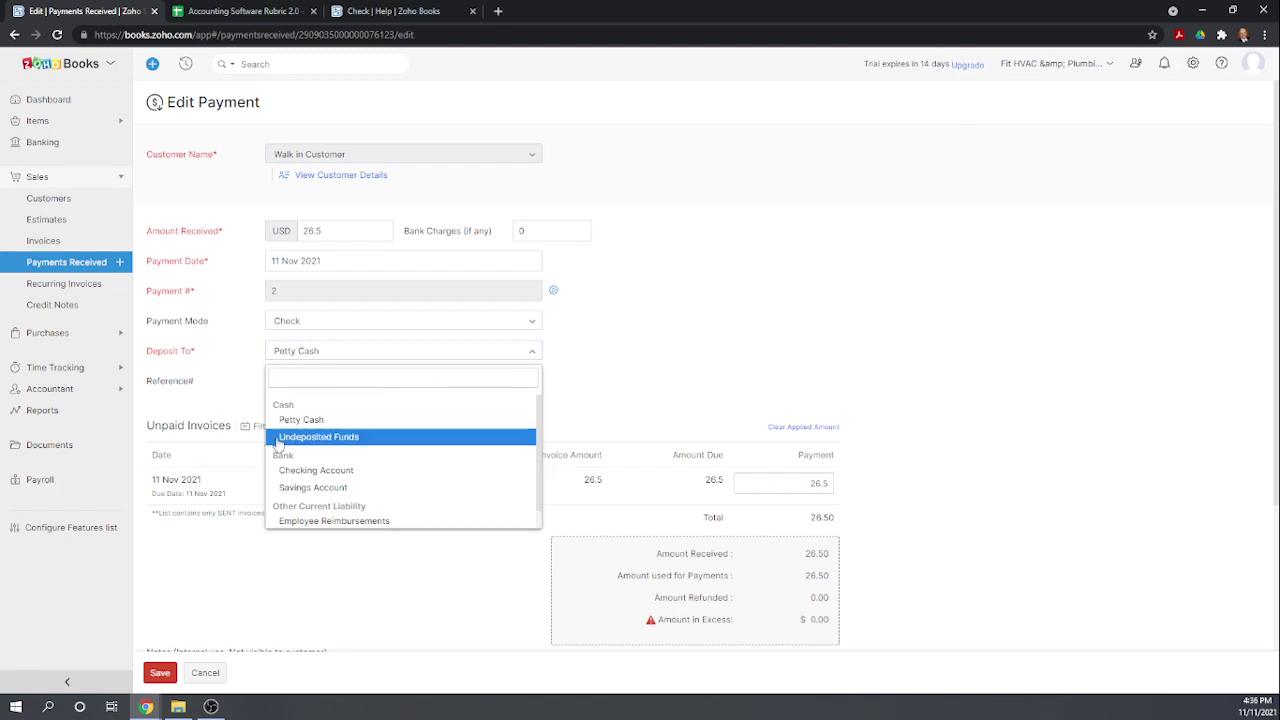
pyautogui.click(350, 440)
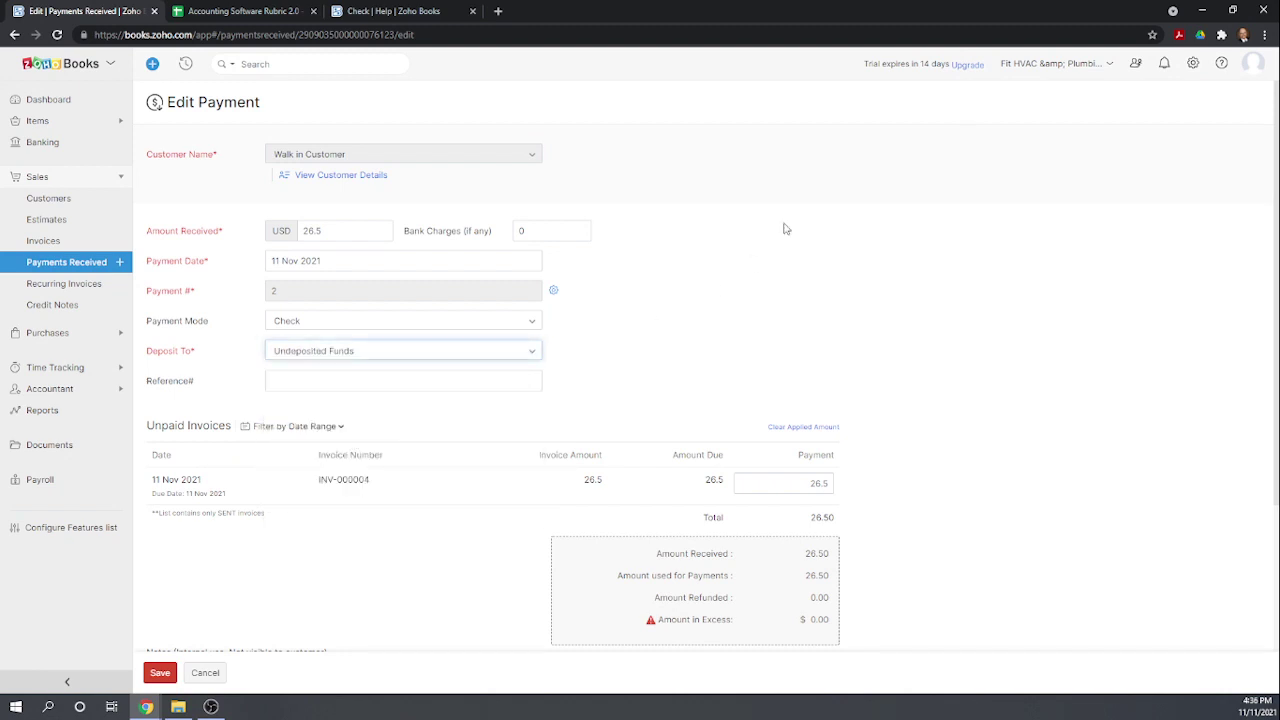
pyautogui.scroll(-2, 960, 207)
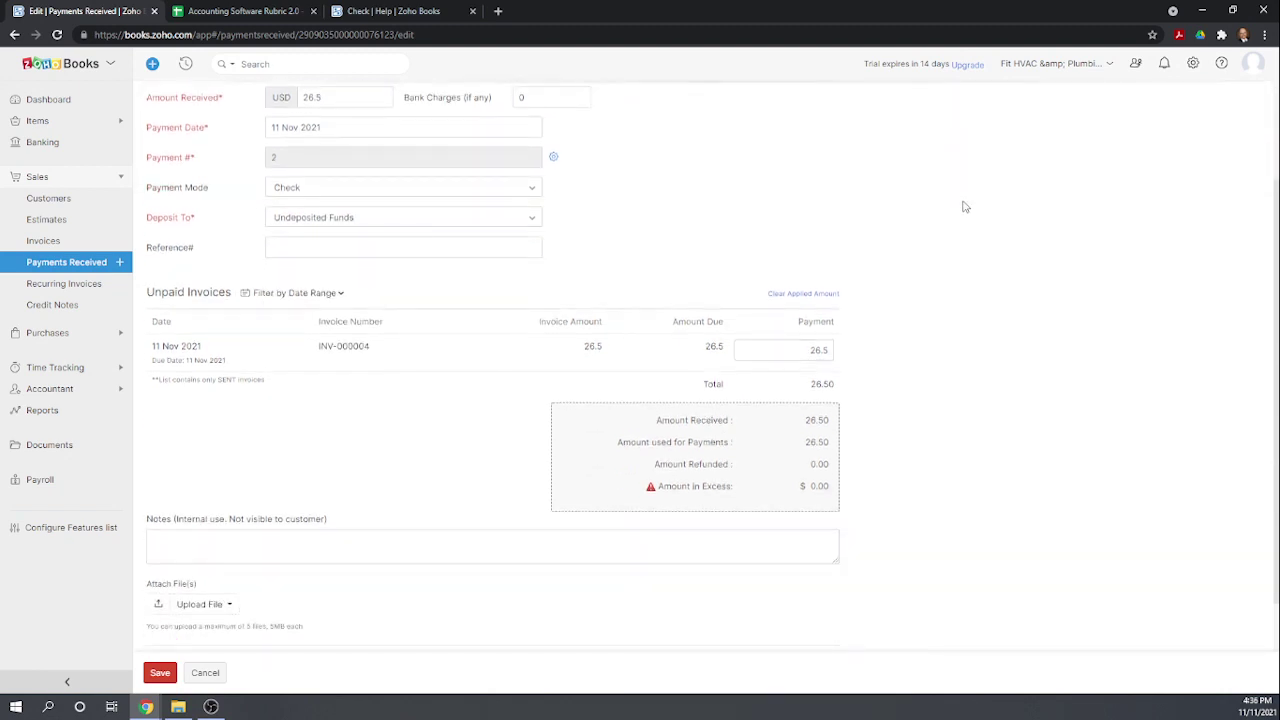
pyautogui.scroll(-1, 968, 210)
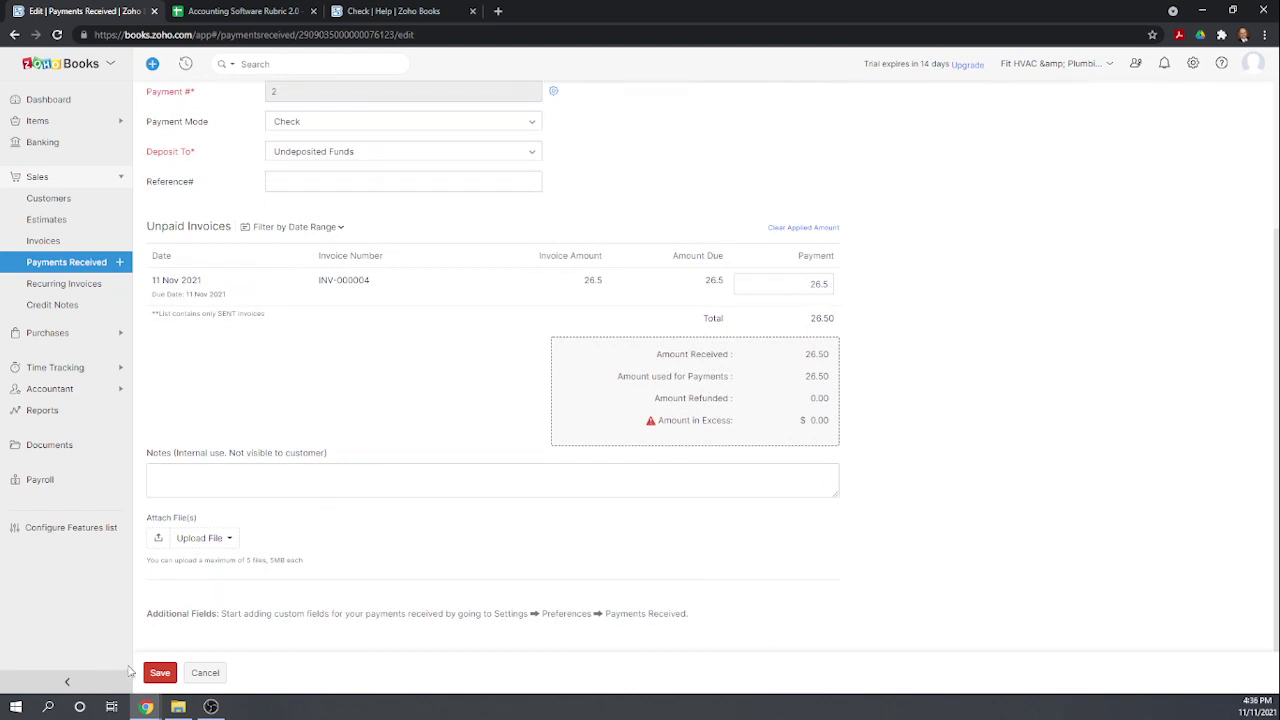
pyautogui.click(158, 675)
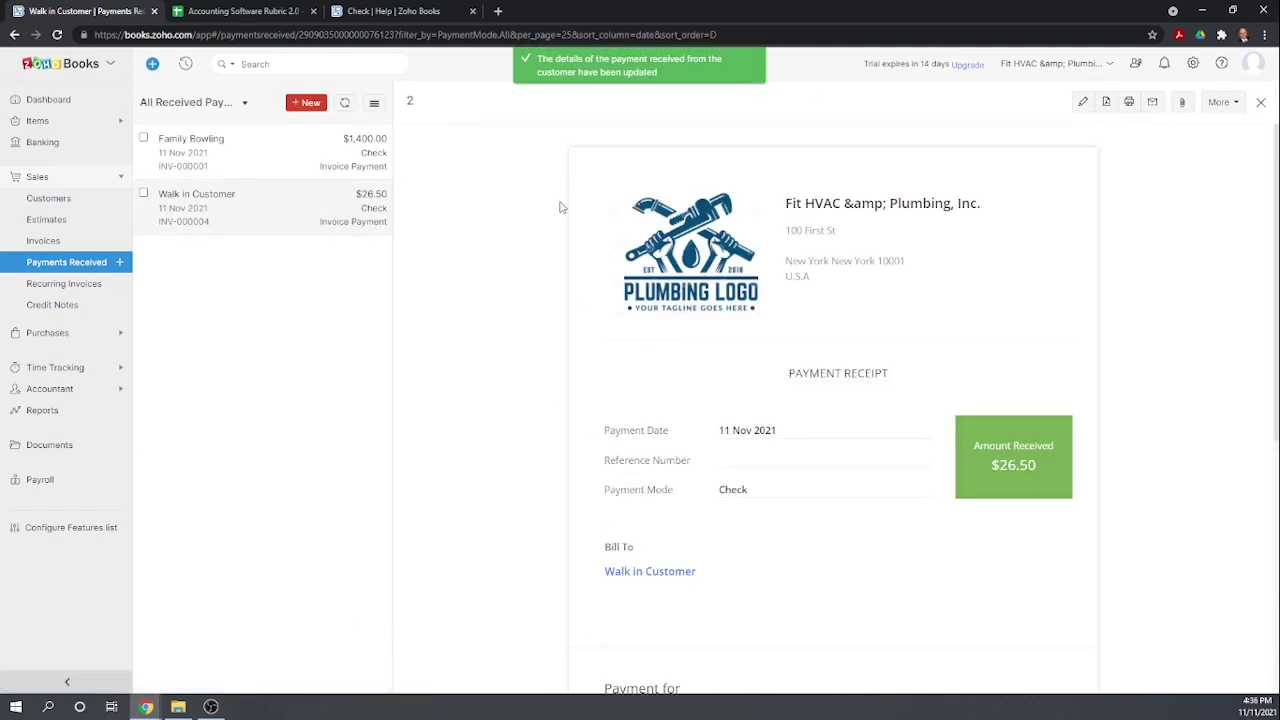
# - In the Accounting Software Rubric spreadsheet, score 1 for receiving a check on an outstanding invoice and for not depositing the check
pyautogui.click(243, 12)
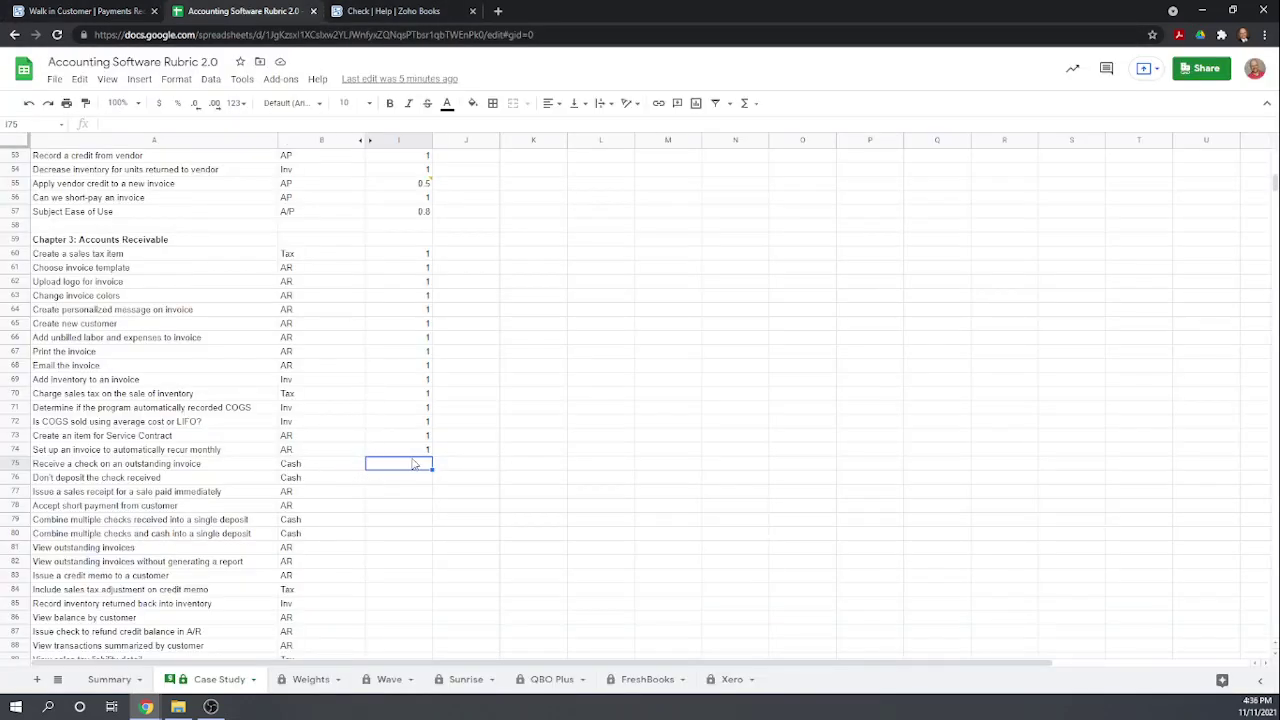
pyautogui.write('1')
pyautogui.press('Return')
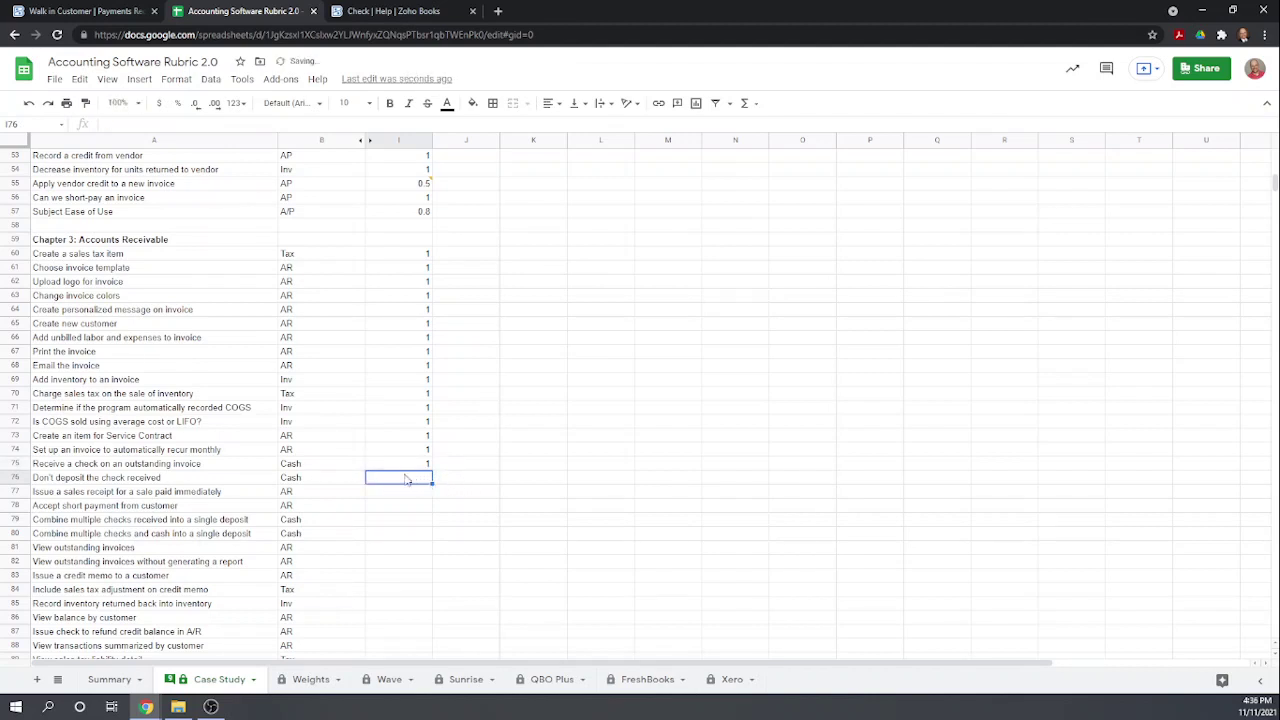
pyautogui.write('1')
pyautogui.press('Return')
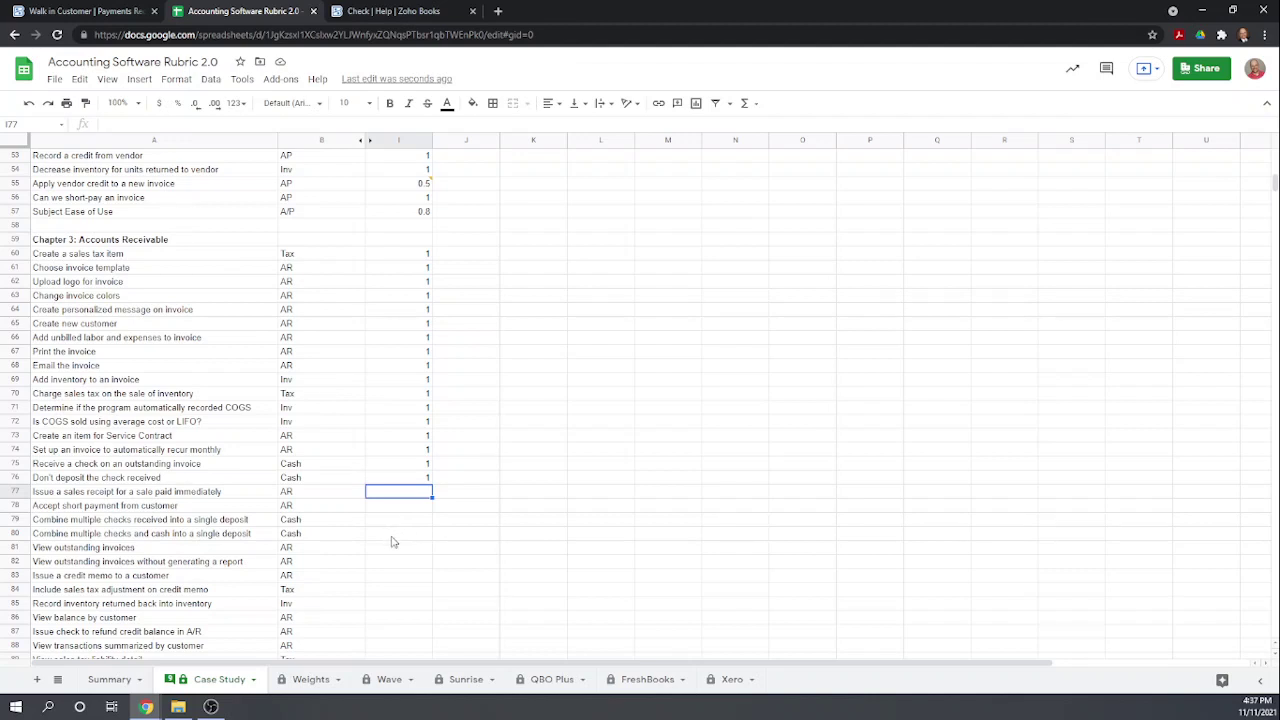
# - Enter a score of 0.5 for "Combine multiple checks and cash into a single deposit"
pyautogui.click(393, 535)
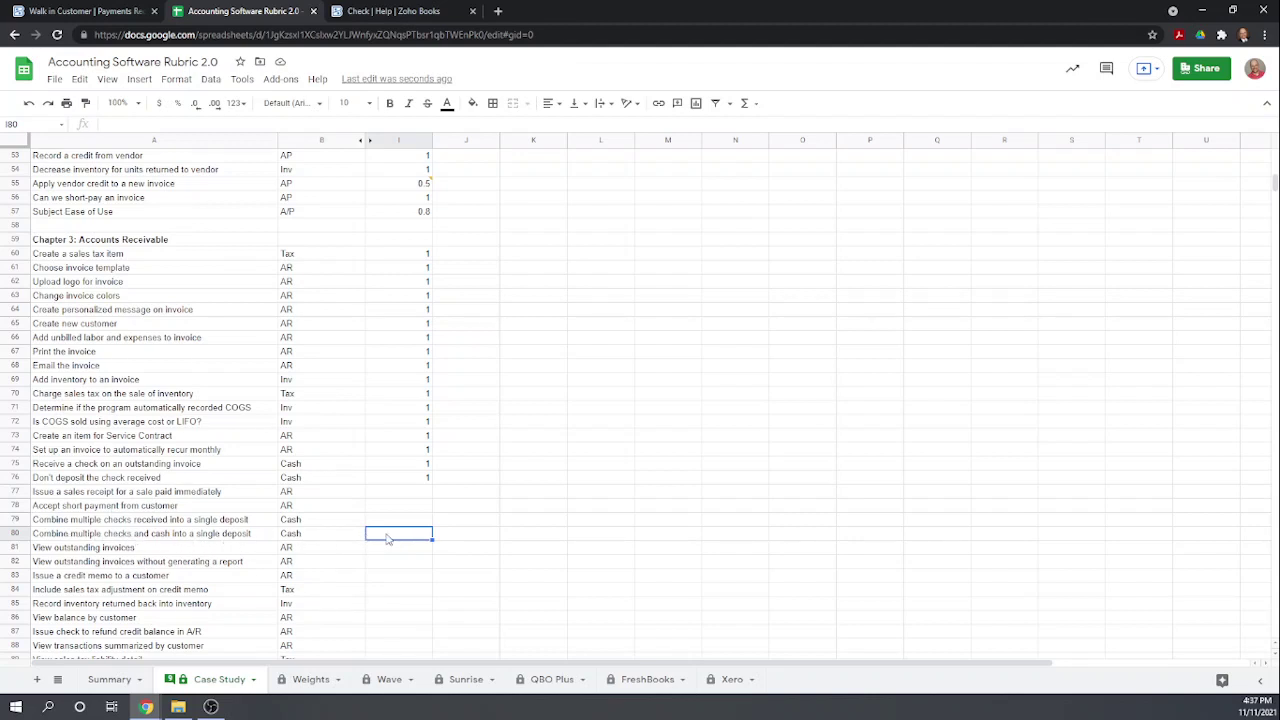
pyautogui.doubleClick(389, 533)
pyautogui.press('Return')
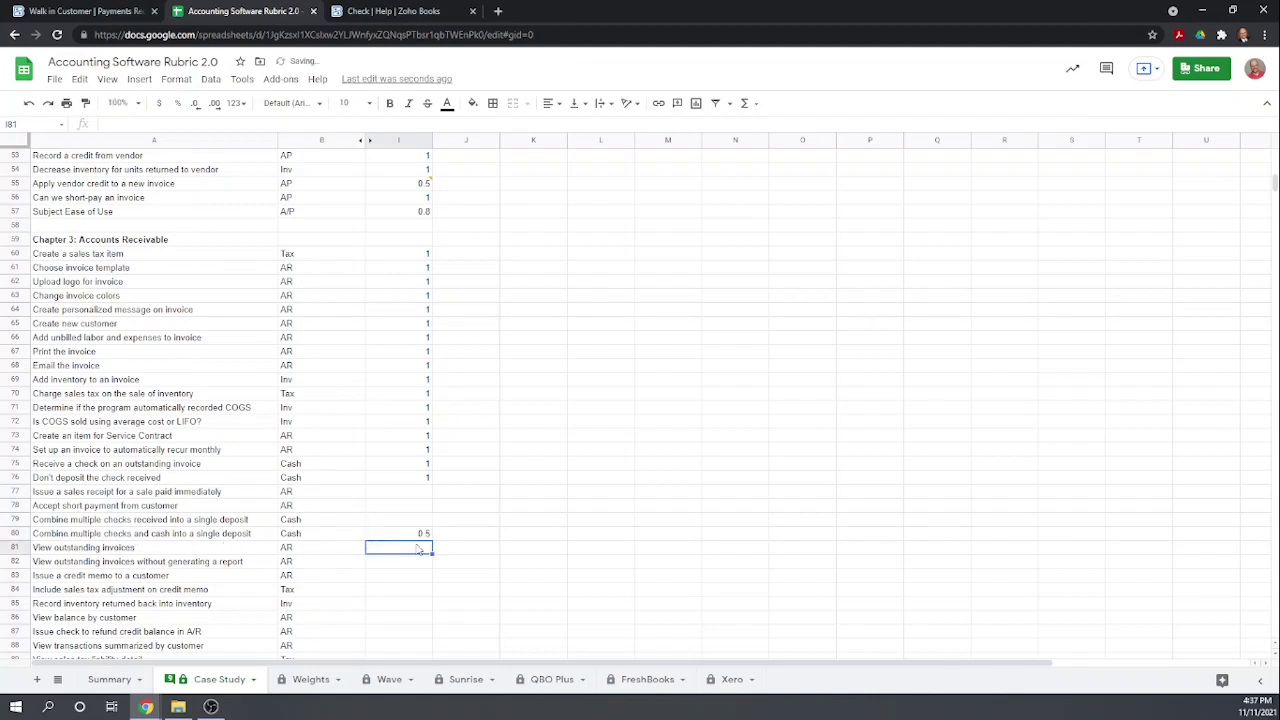
pyautogui.click(405, 540)
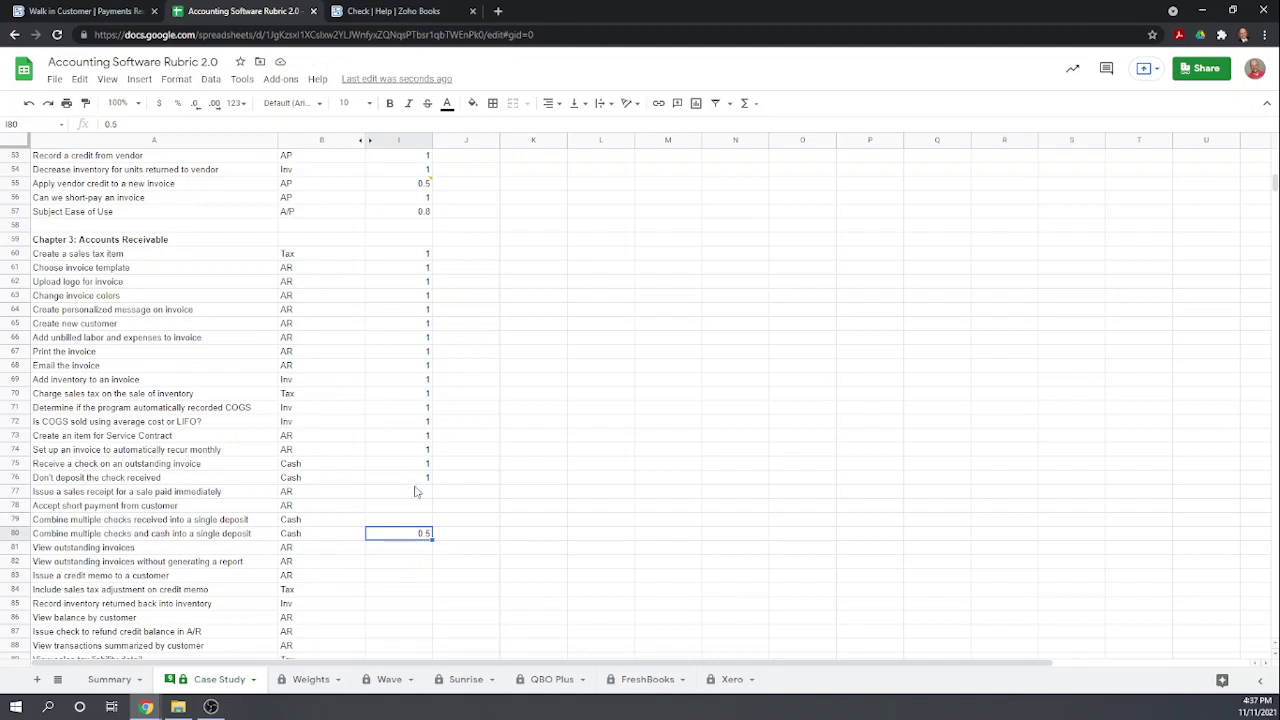
pyautogui.doubleClick(415, 492)
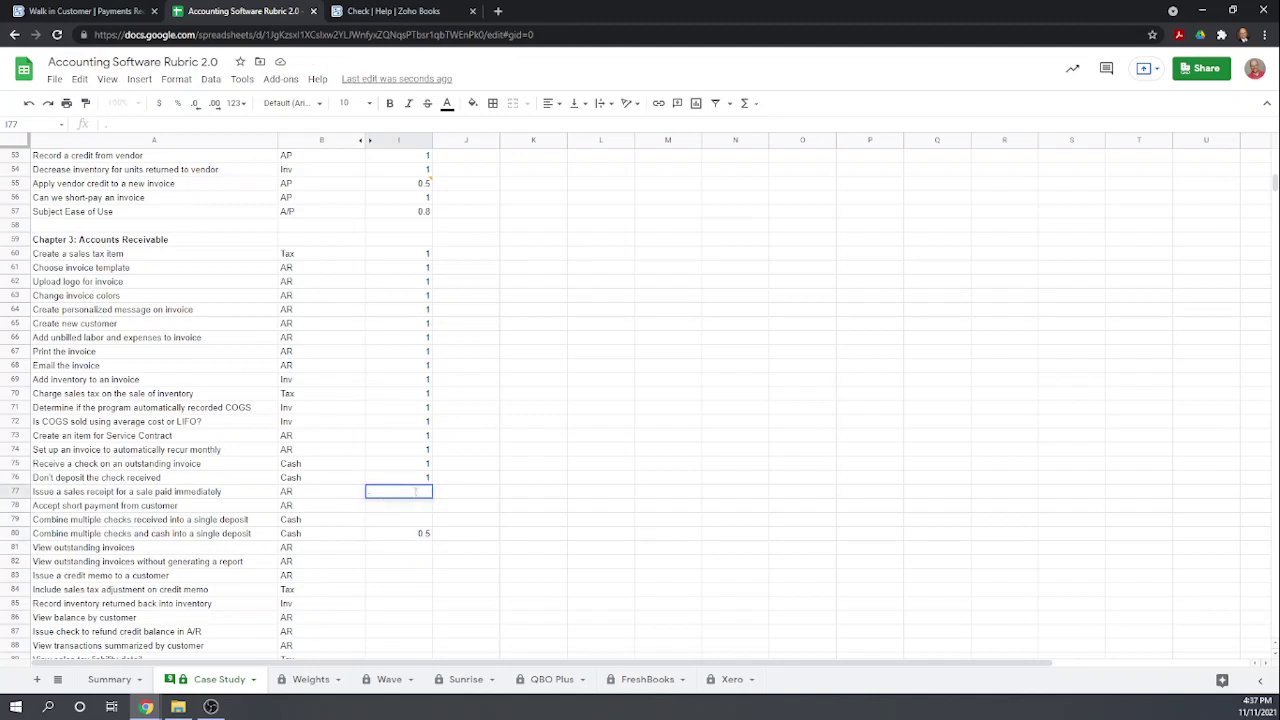
pyautogui.press('Return')
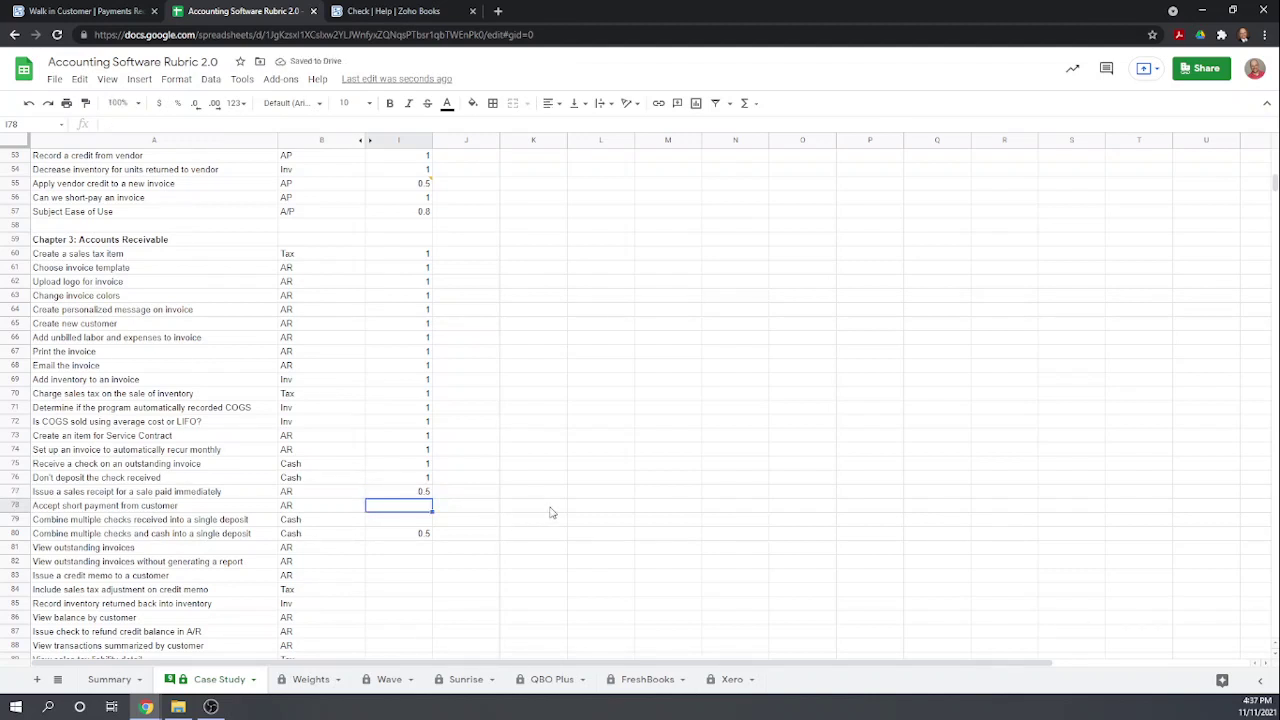
pyautogui.click(396, 493)
pyautogui.write('1')
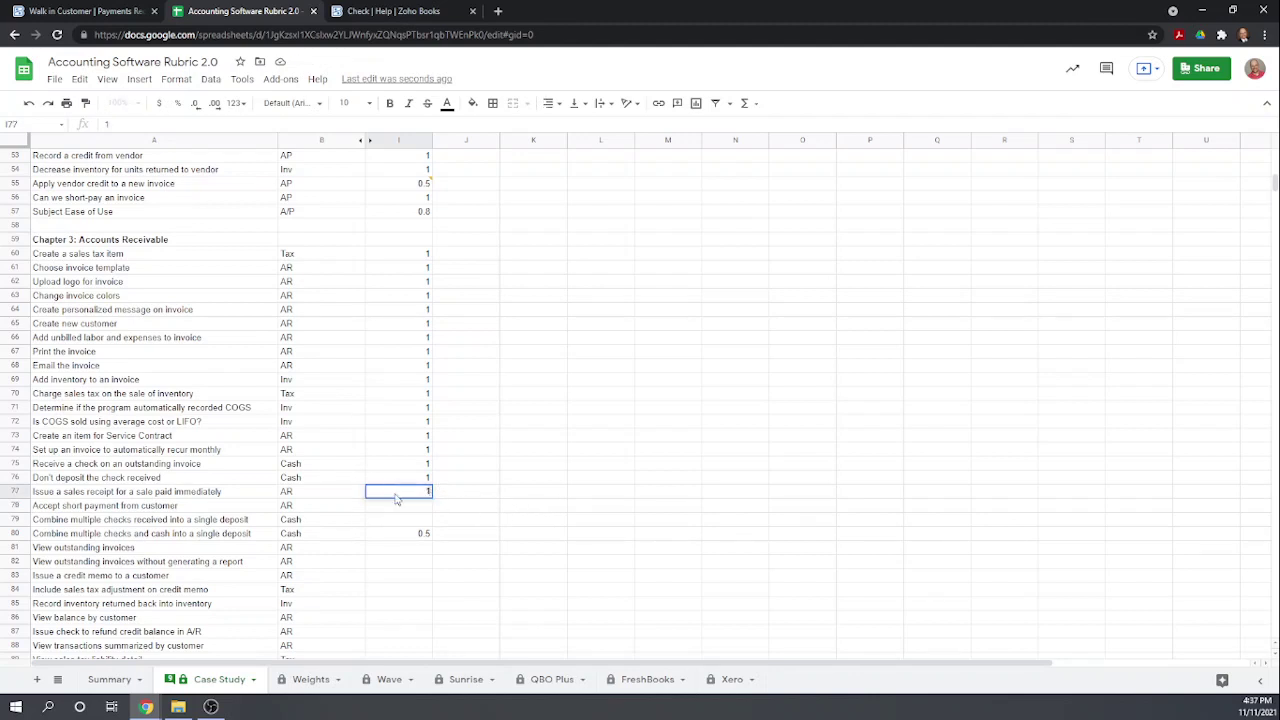
pyautogui.press('Return')
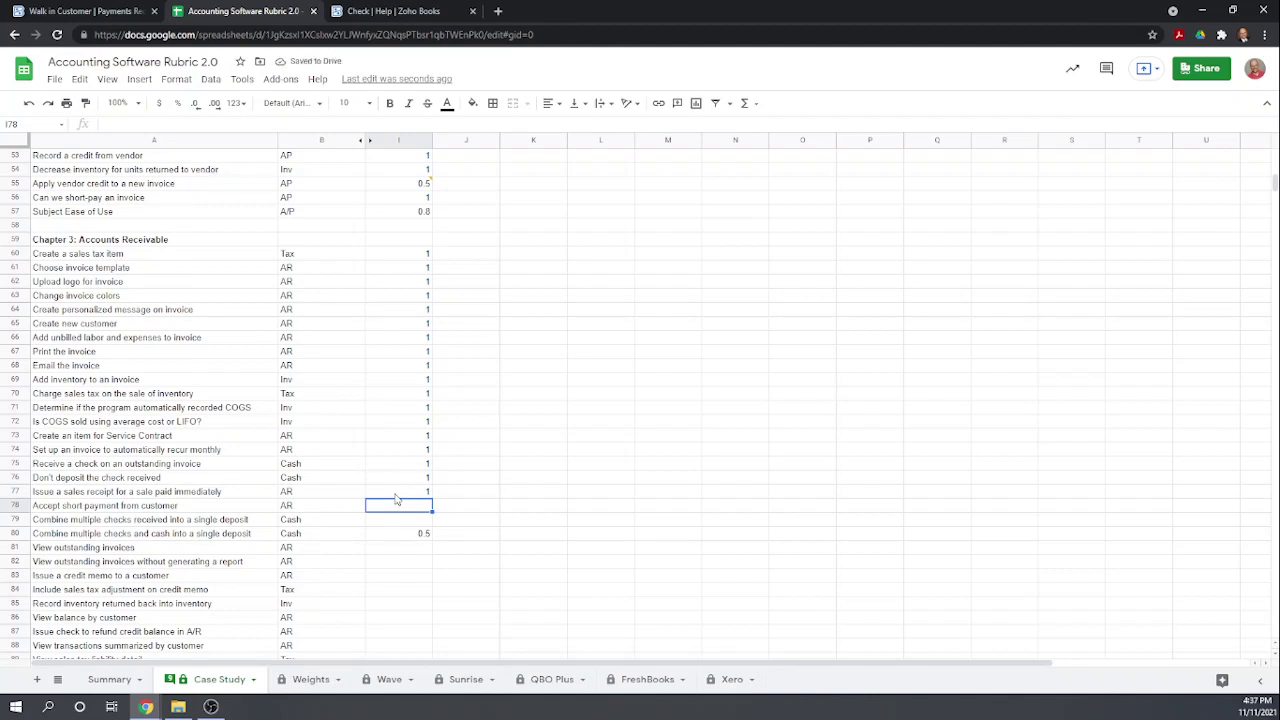
# - Set the score for "Issue a sales receipt for a sale paid immediately" to 0.5
pyautogui.click(422, 491)
pyautogui.write('0.5')
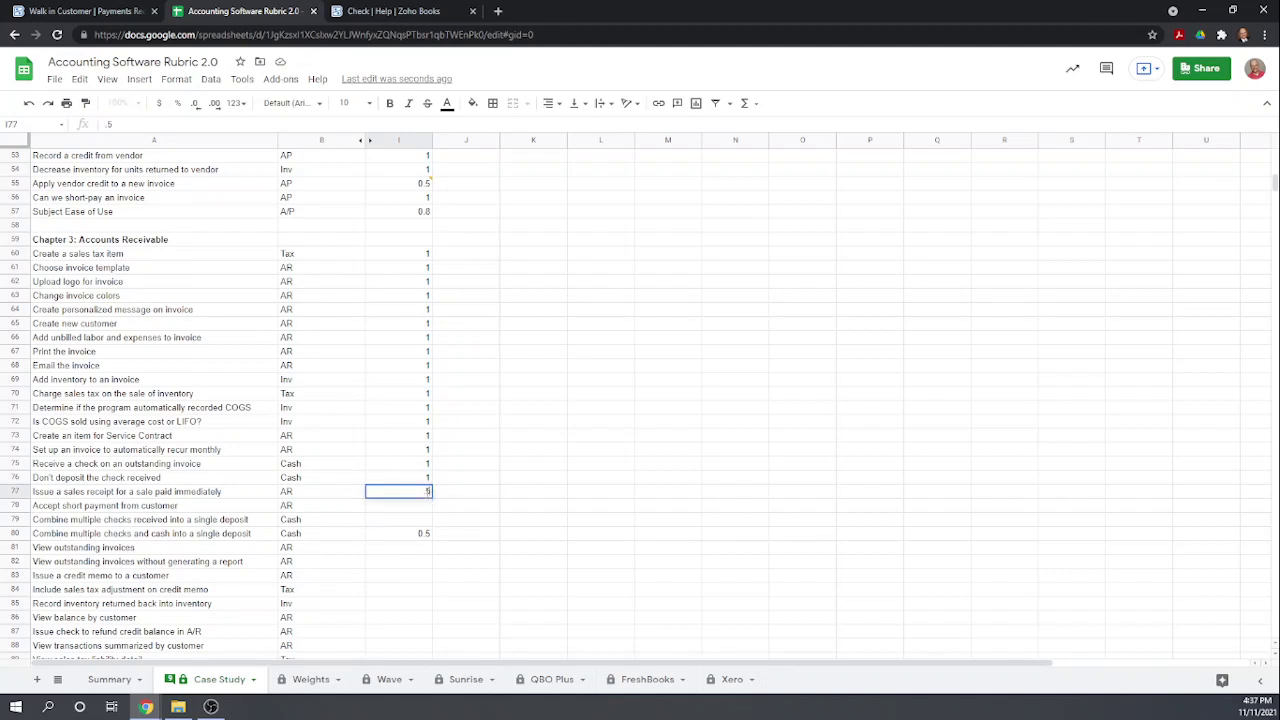
pyautogui.press('Return')
# - Comment on the sales receipt score: "When issuing a sales receipt, can't specify which account to place the funds."
pyautogui.click(413, 493)
pyautogui.rightClick(413, 493)
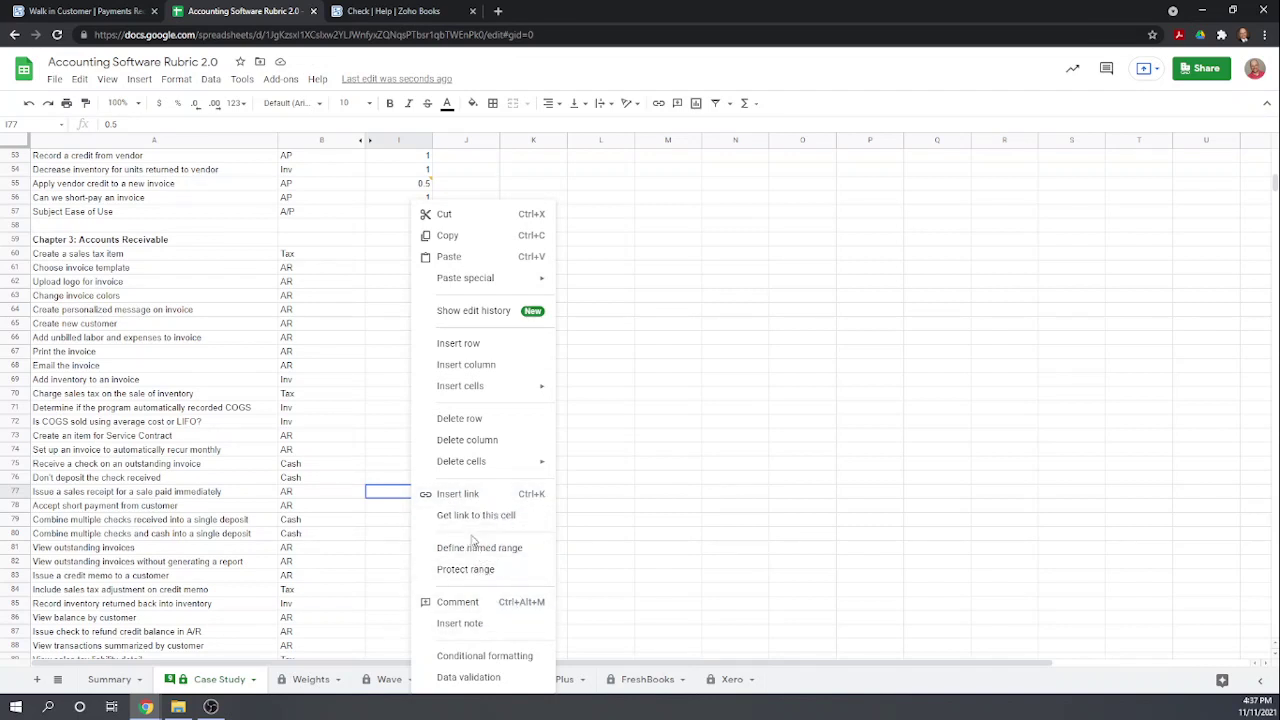
pyautogui.click(458, 602)
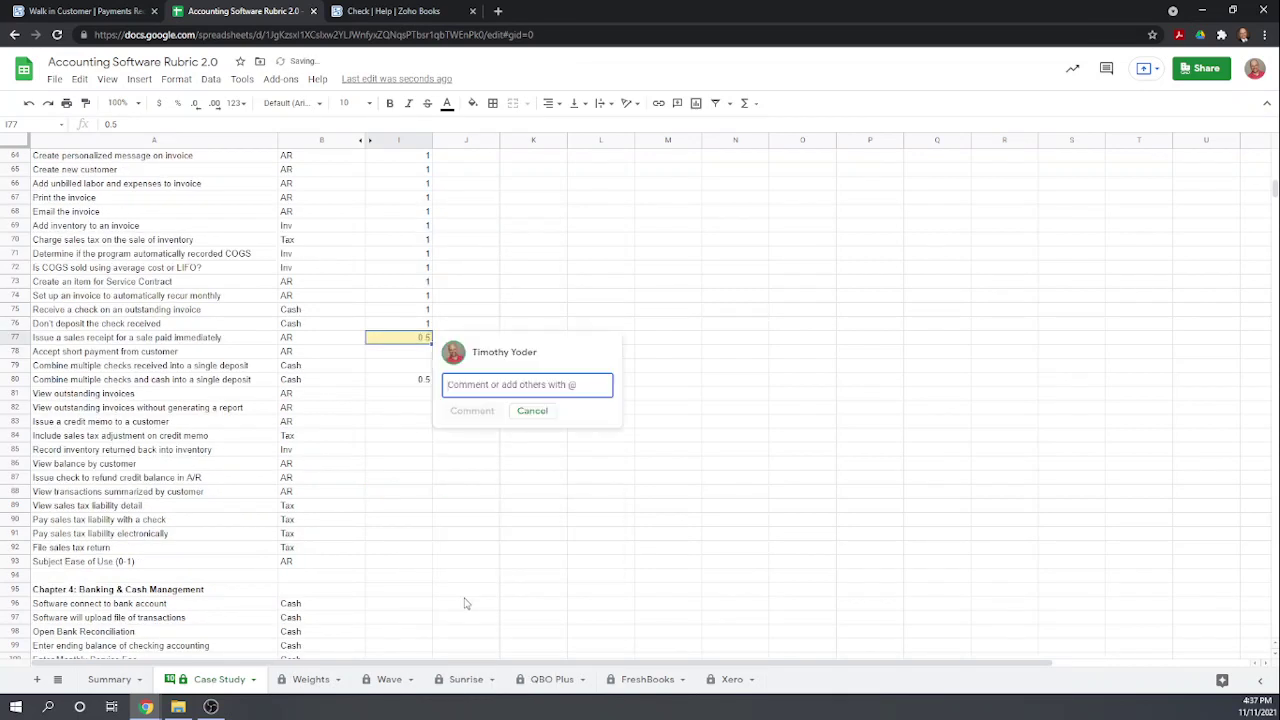
pyautogui.write('When i')
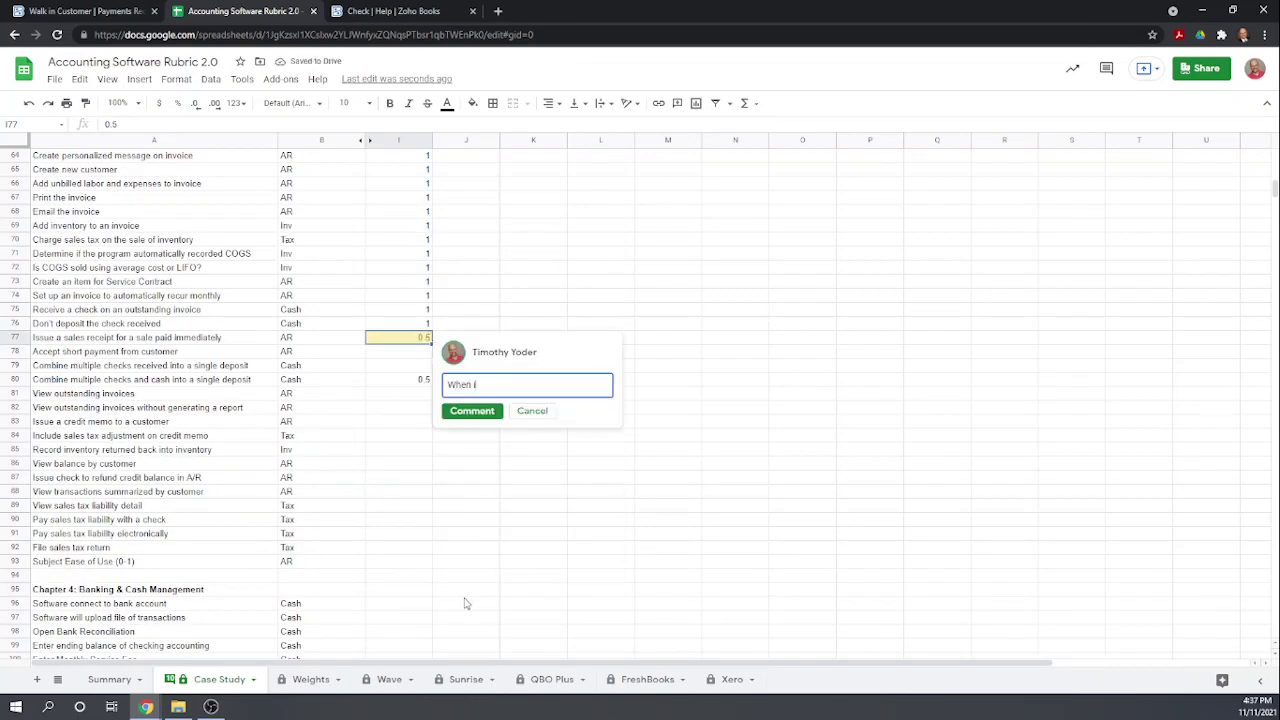
pyautogui.write('ssuing a sela')
pyautogui.write("s receipt, can't sp")
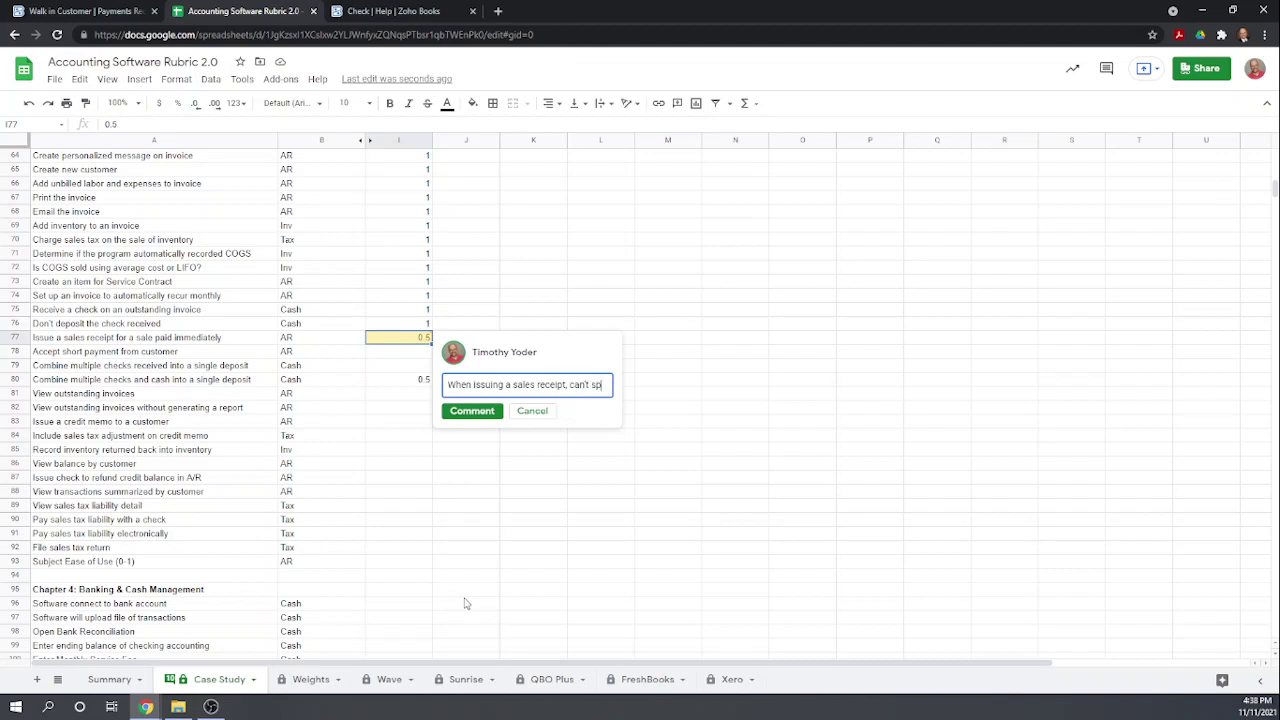
pyautogui.write('ecify which')
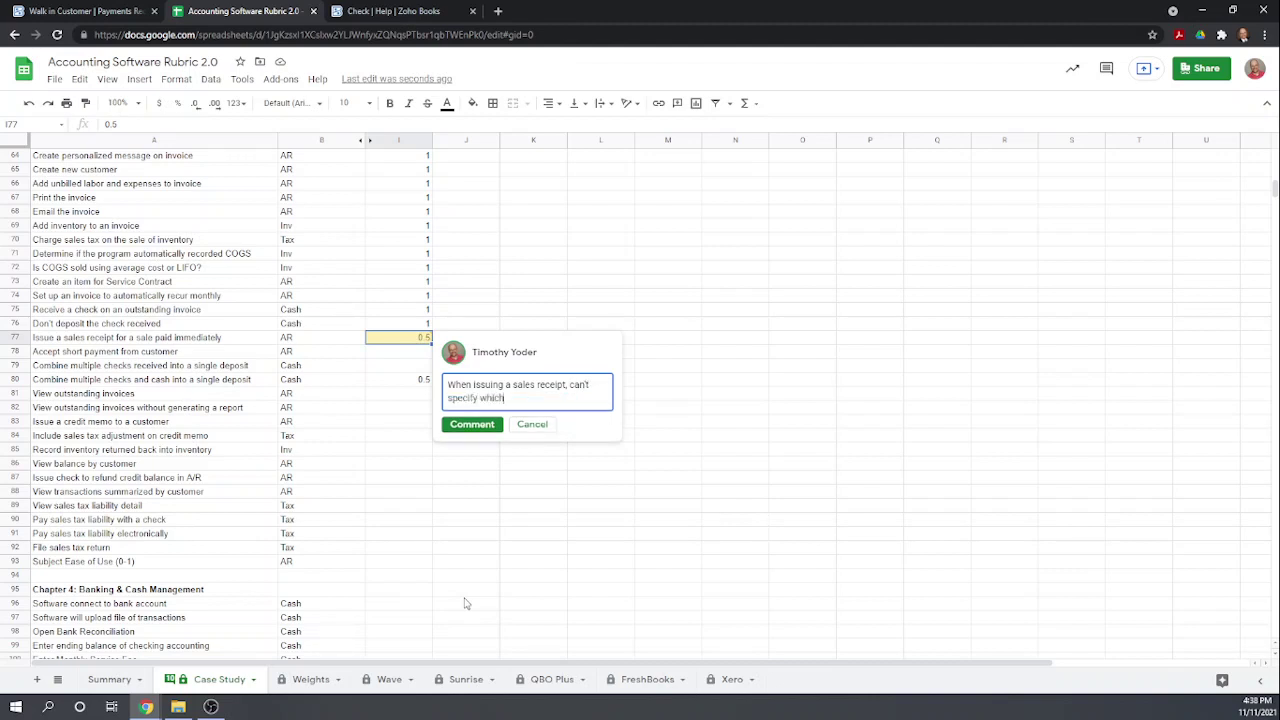
pyautogui.write(' account to place the funds')
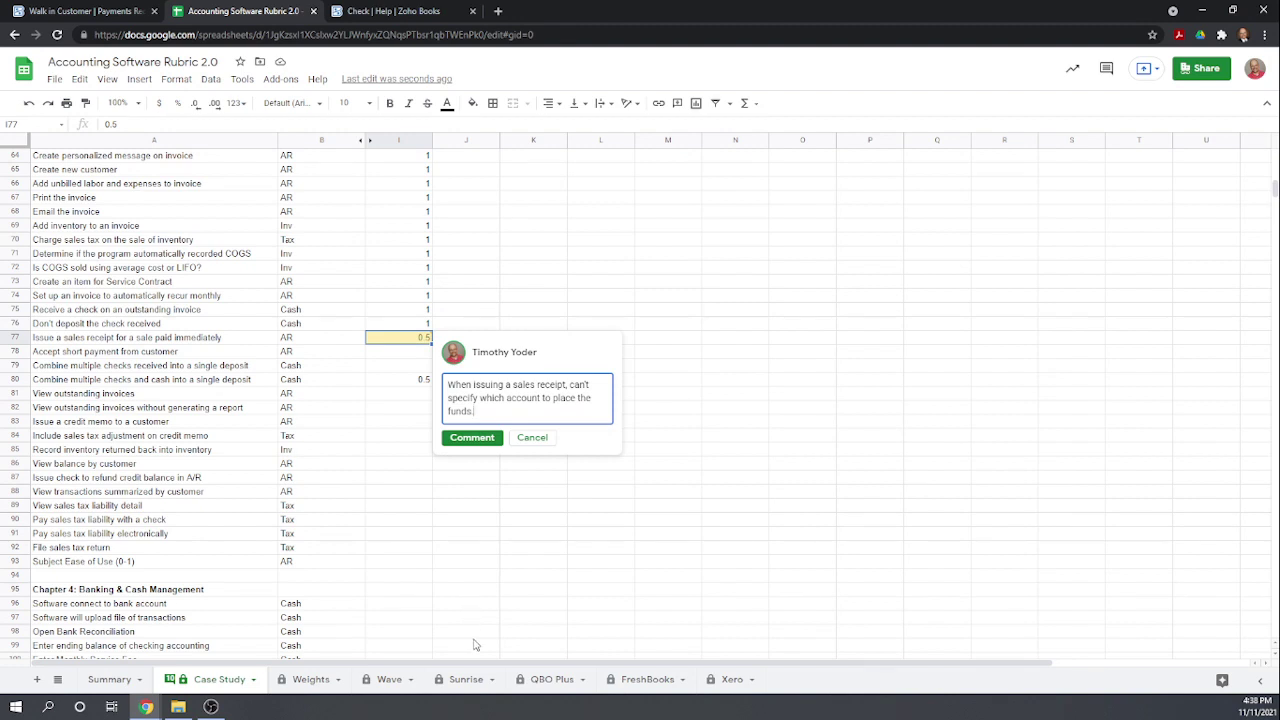
pyautogui.write('.')
pyautogui.click(472, 437)
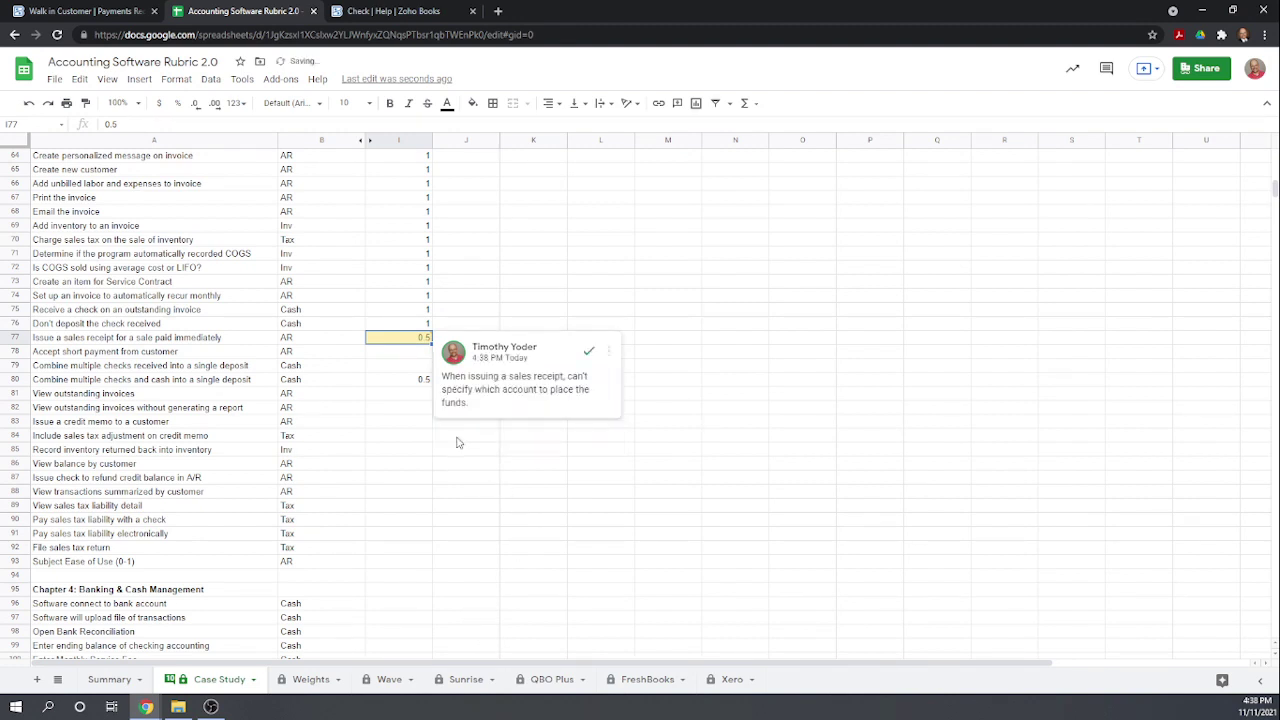
pyautogui.click(560, 524)
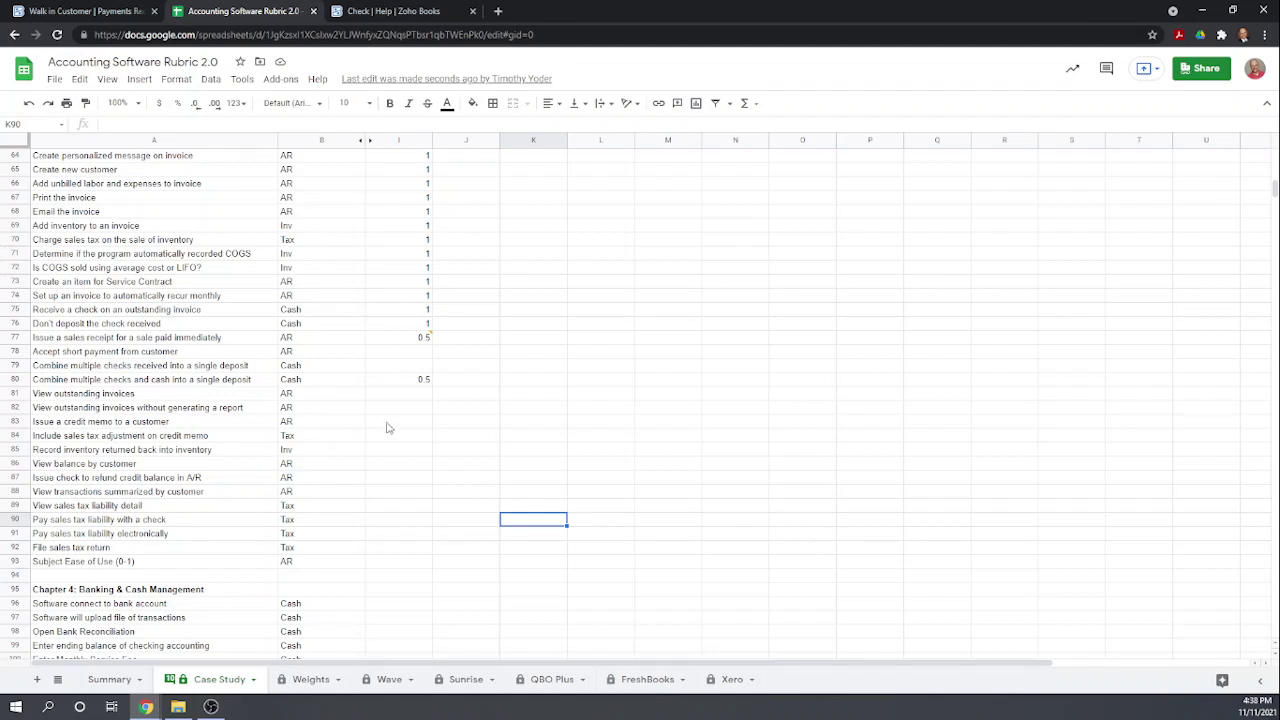
# - In Zoho Books, start a payment on Big Time Diner's outstanding invoice with an amount received of 200
pyautogui.click(118, 11)
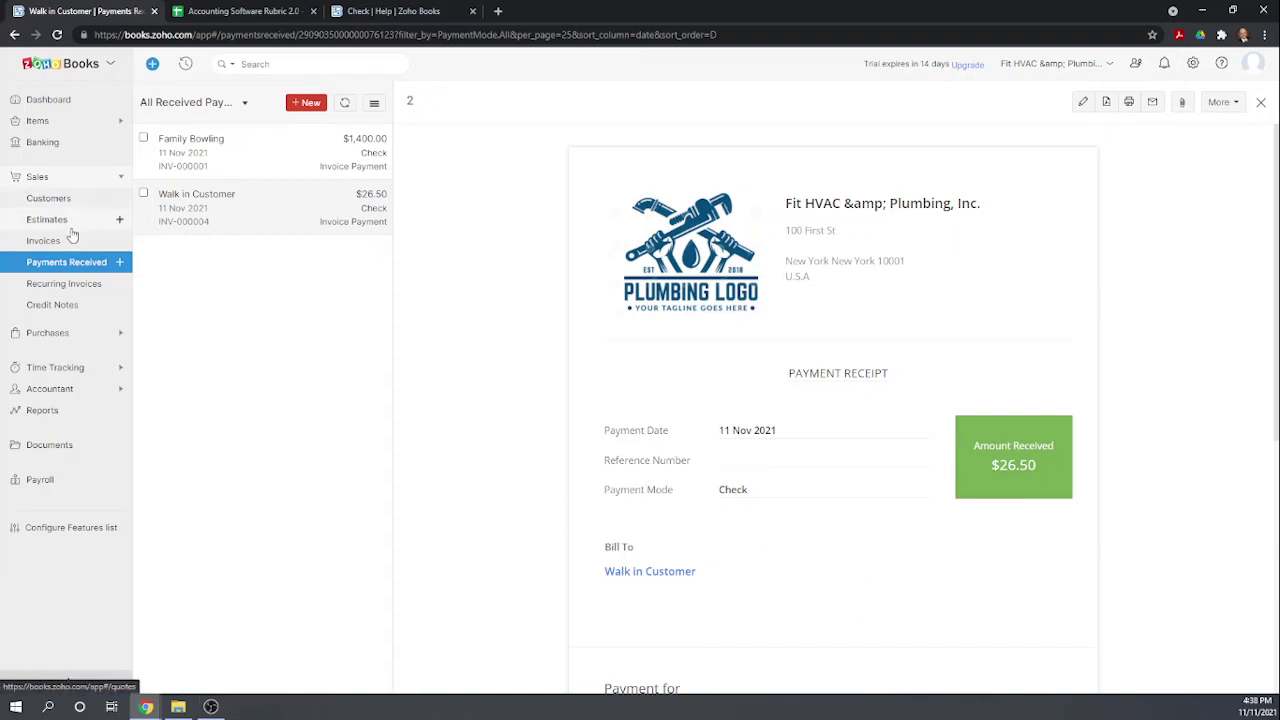
pyautogui.click(44, 241)
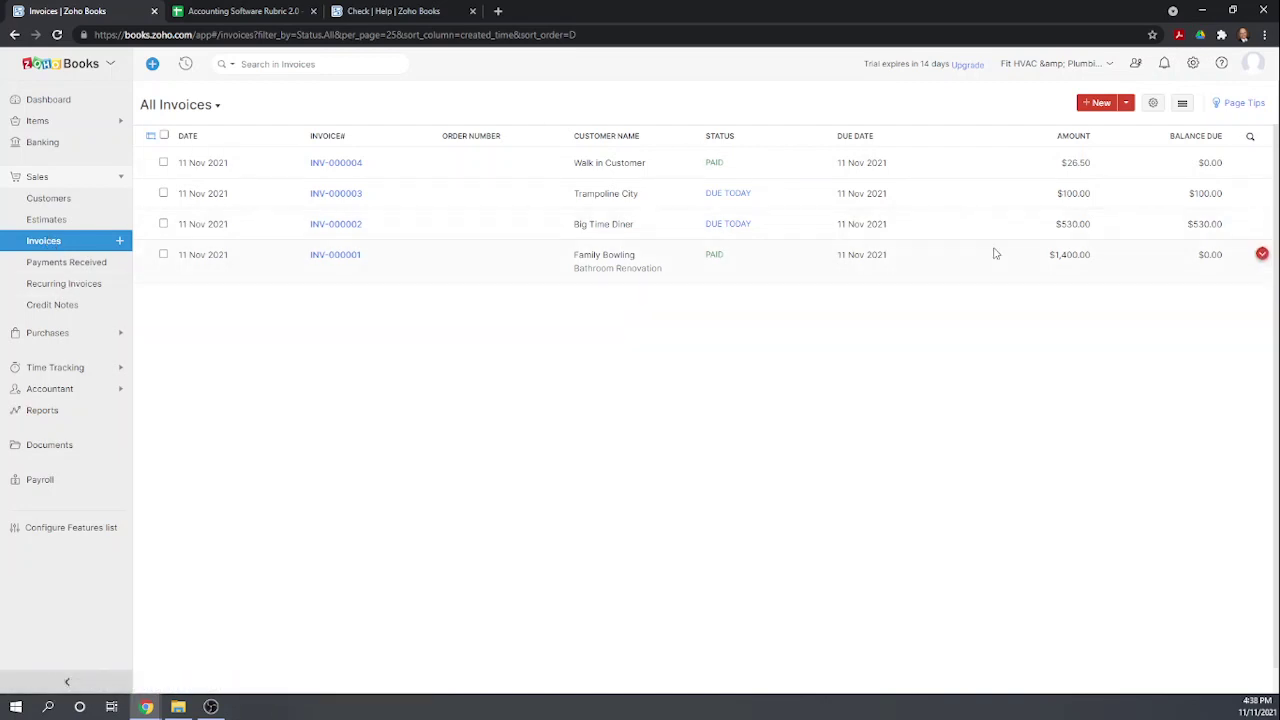
pyautogui.click(875, 224)
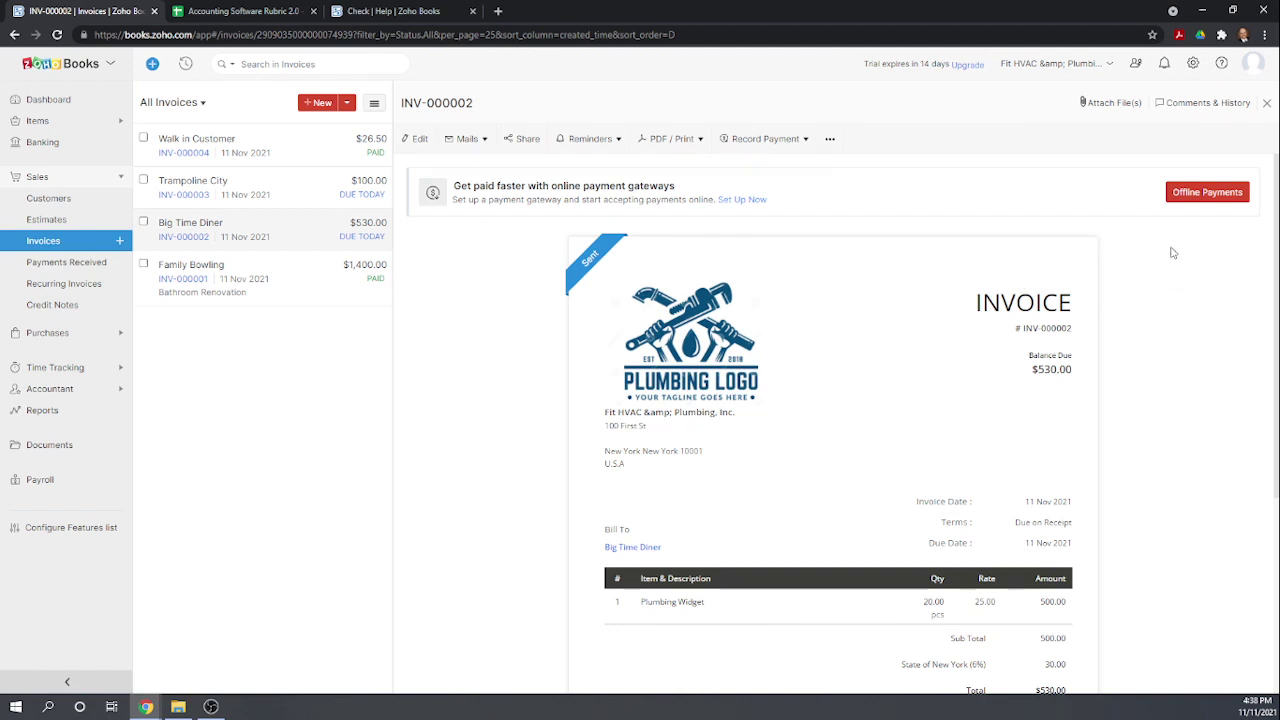
pyautogui.click(1192, 192)
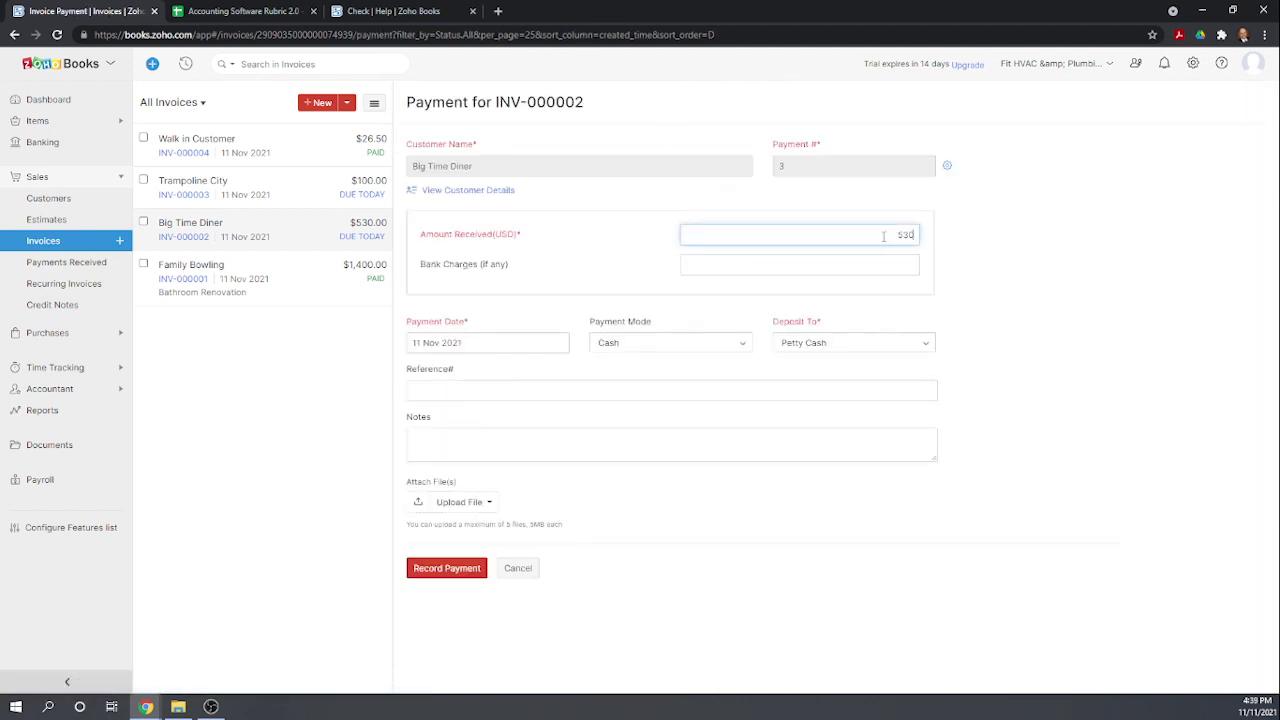
pyautogui.moveTo(886, 236); pyautogui.dragTo(943, 239)
pyautogui.write('0')
pyautogui.write('2')
pyautogui.click(1003, 300)
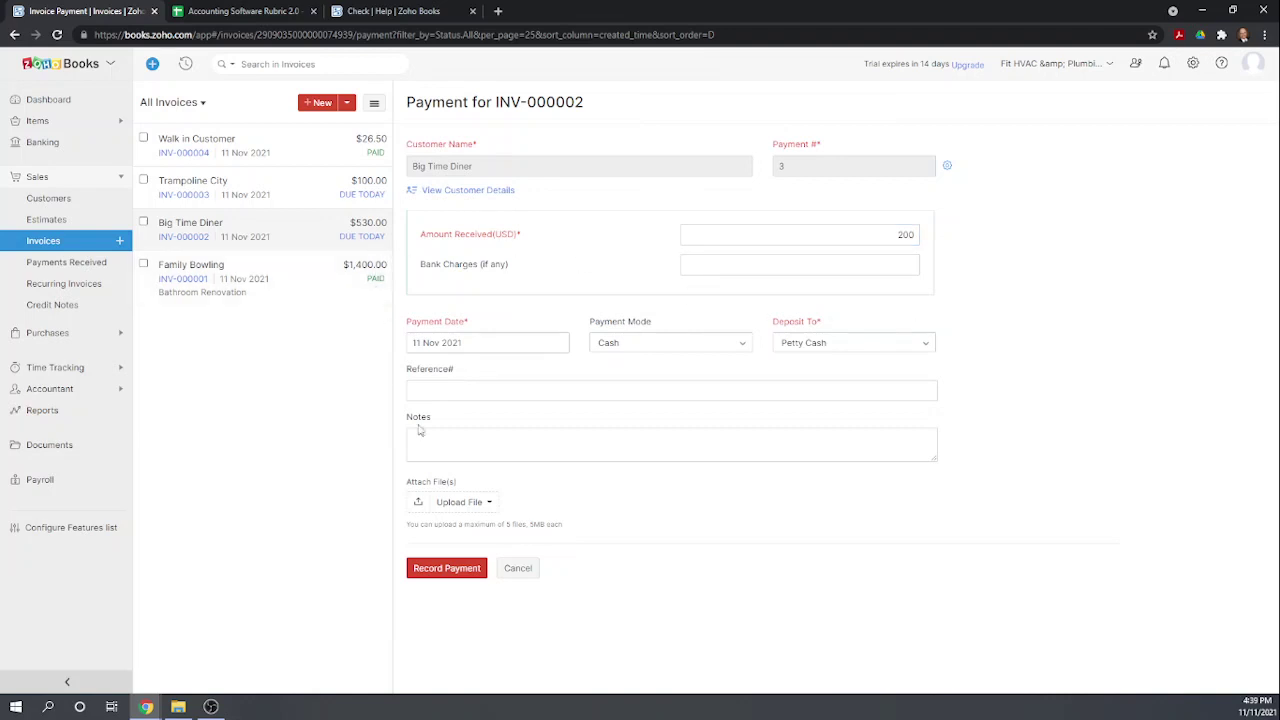
# - Set the payment mode to Check and the deposit account to Undeposited Funds, and record the partial payment
pyautogui.click(610, 344)
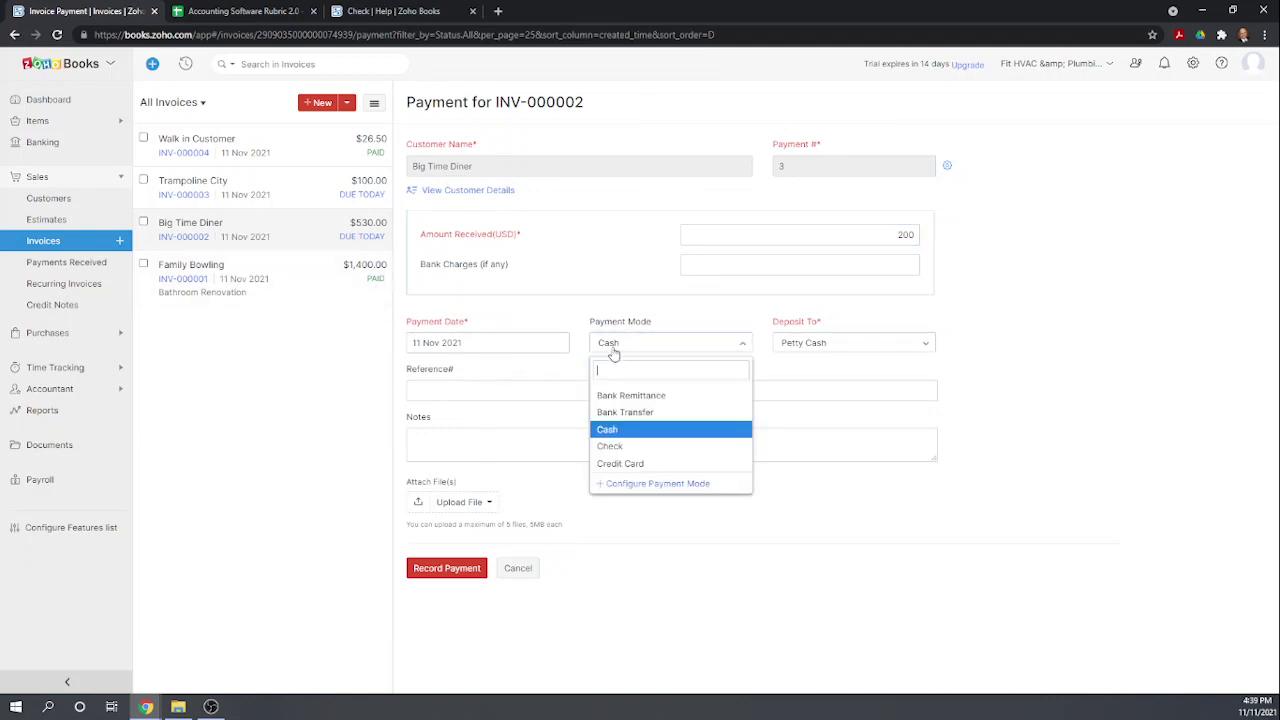
pyautogui.click(612, 446)
pyautogui.click(826, 342)
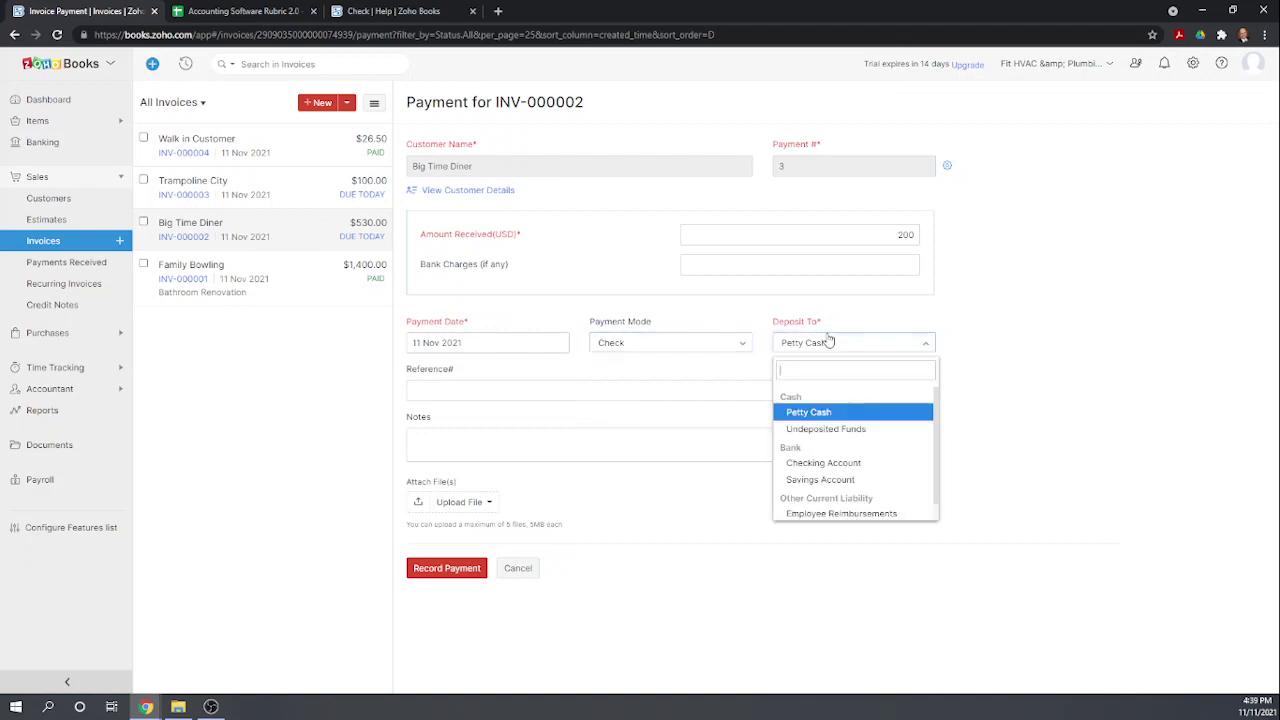
pyautogui.click(834, 429)
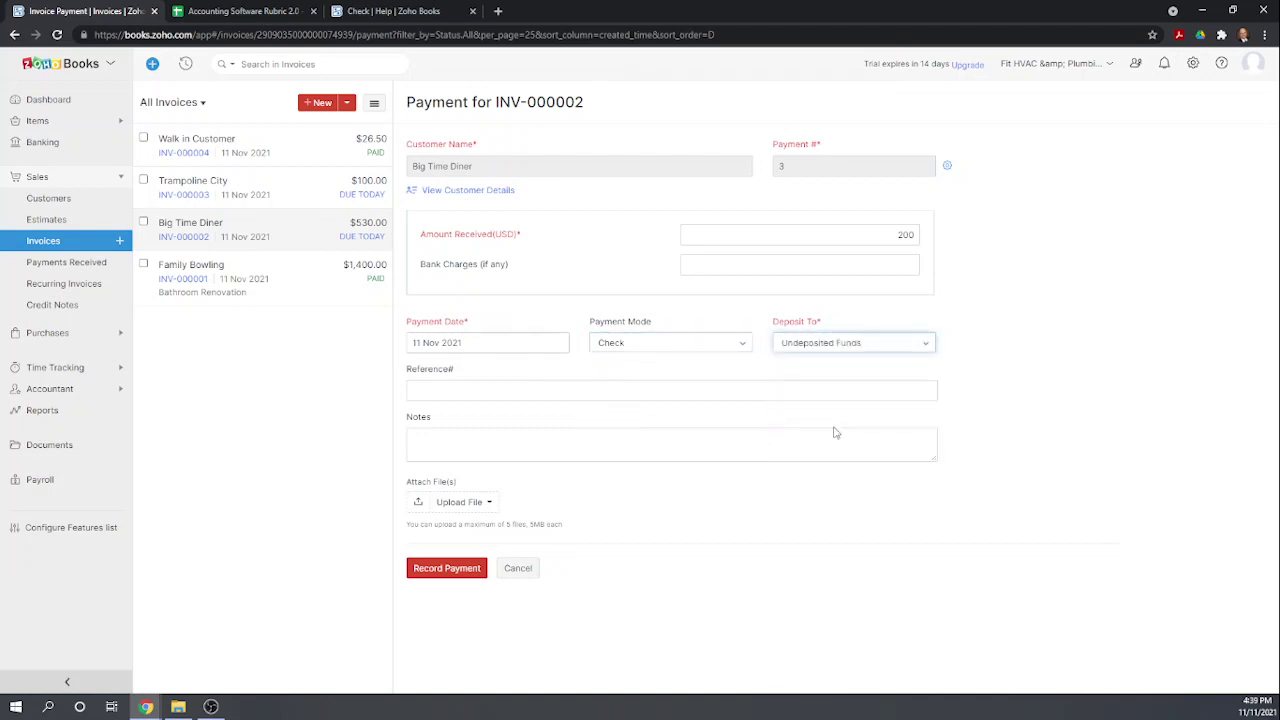
pyautogui.click(1013, 381)
pyautogui.click(446, 568)
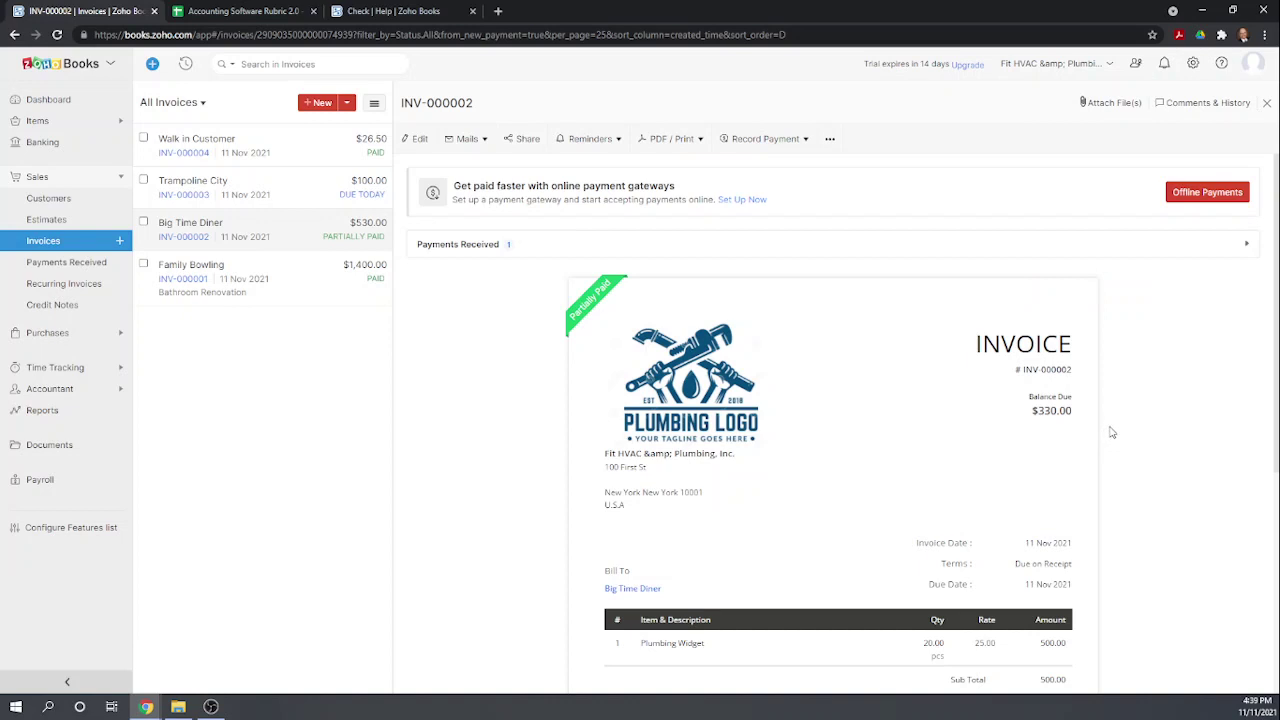
# - Record a second payment of 330 on Big Time Diner's invoice by Check, deposited to Undeposited Funds
pyautogui.click(1193, 195)
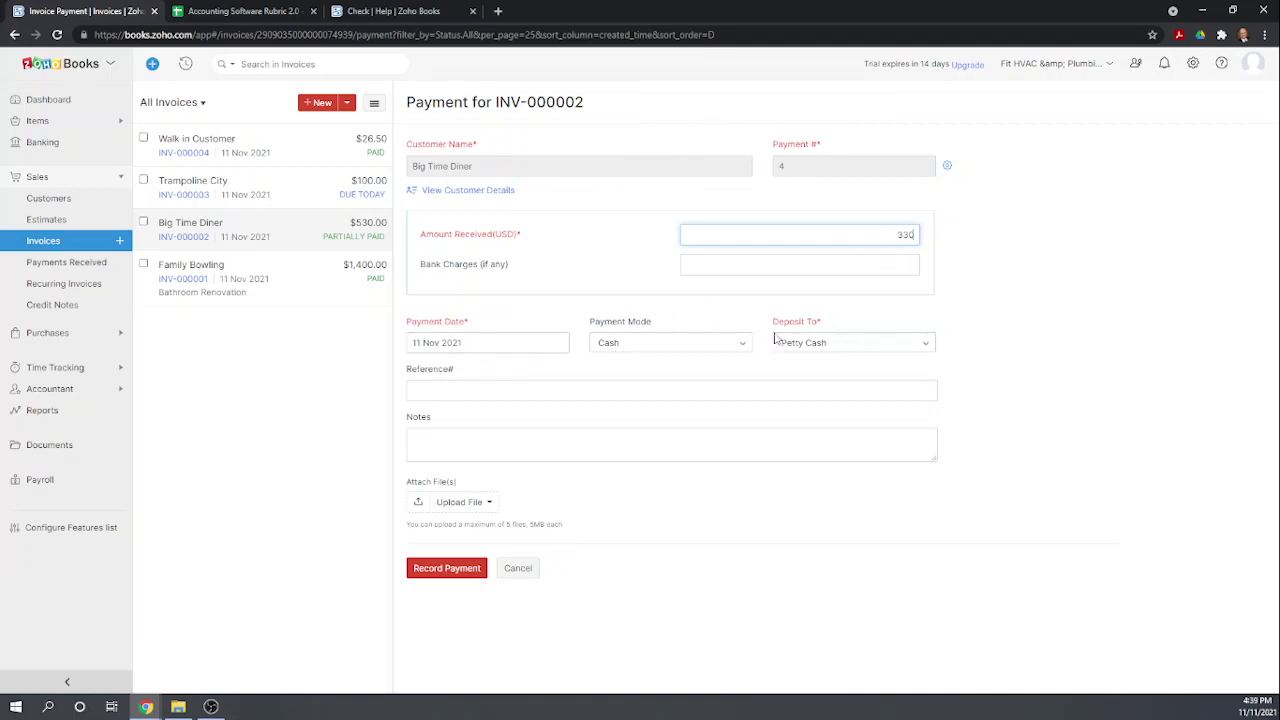
pyautogui.click(703, 350)
pyautogui.click(663, 447)
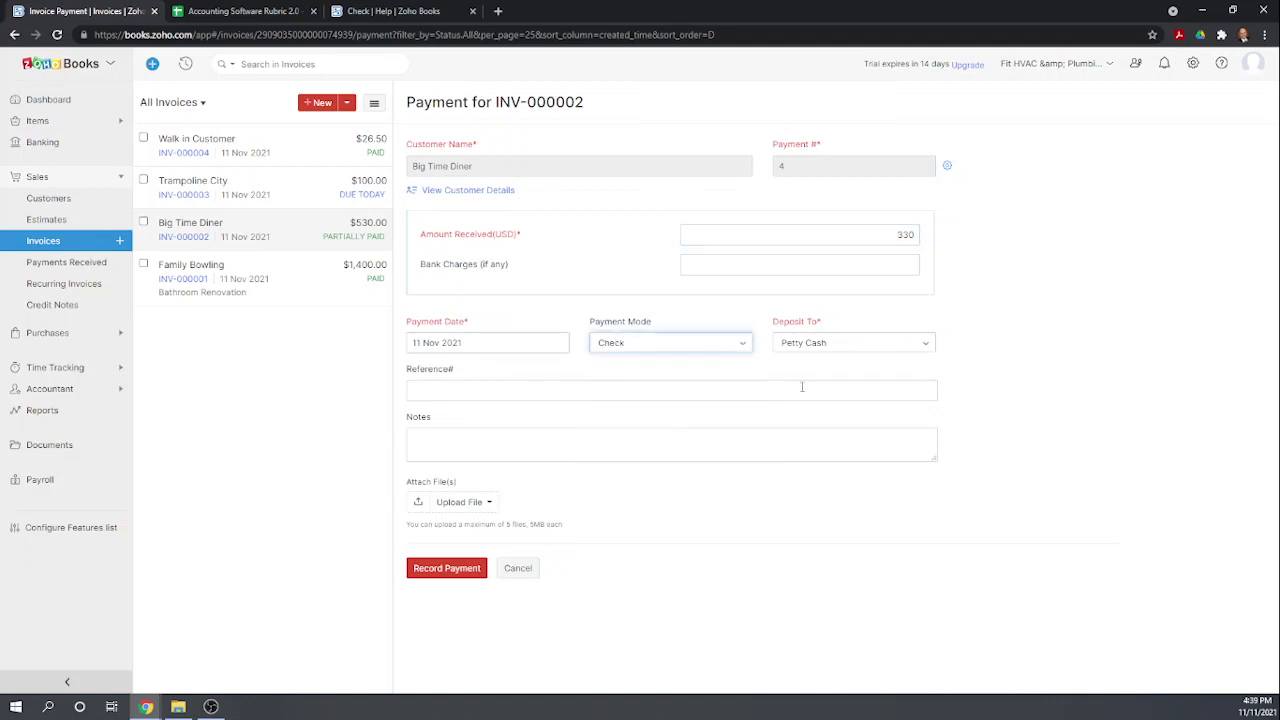
pyautogui.click(820, 344)
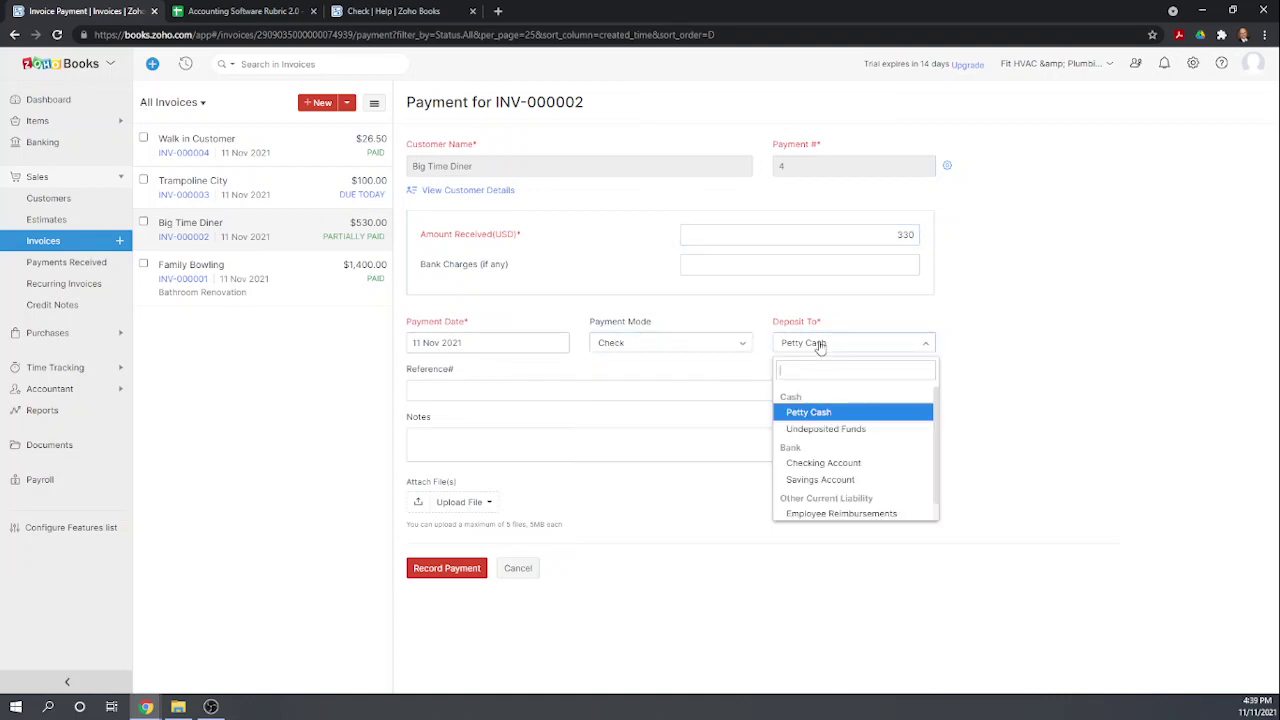
pyautogui.click(822, 430)
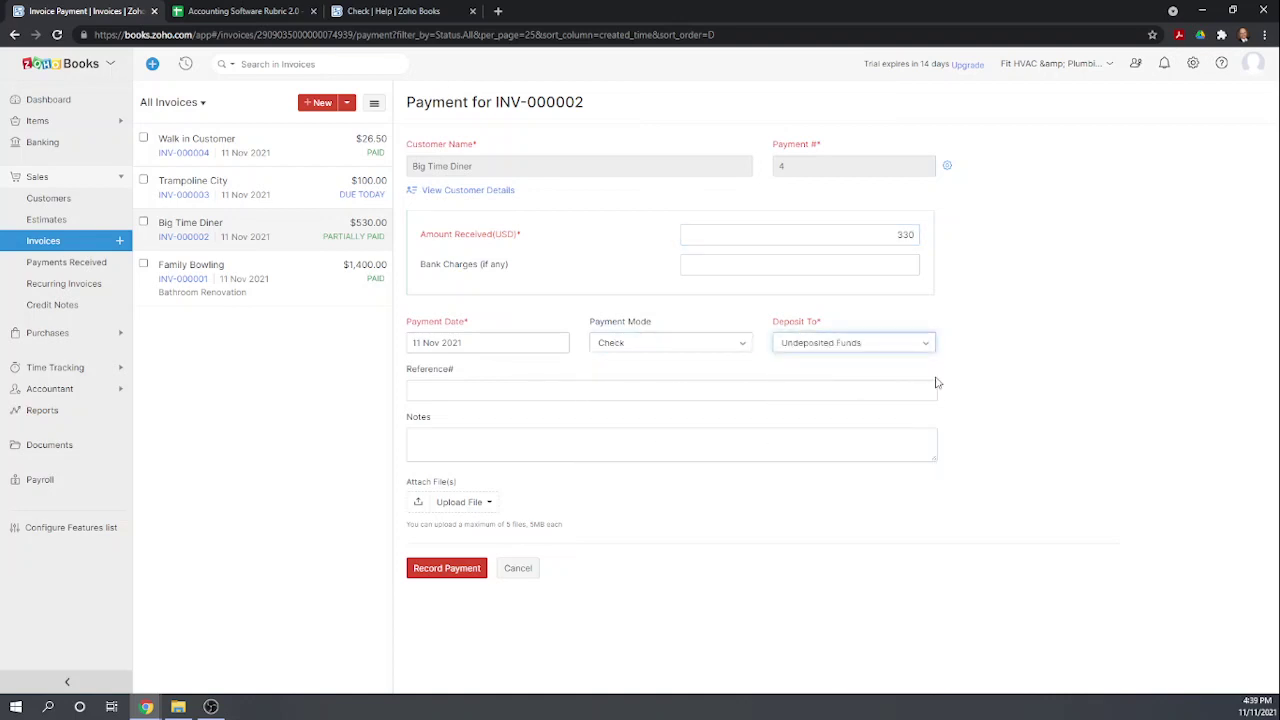
pyautogui.click(446, 568)
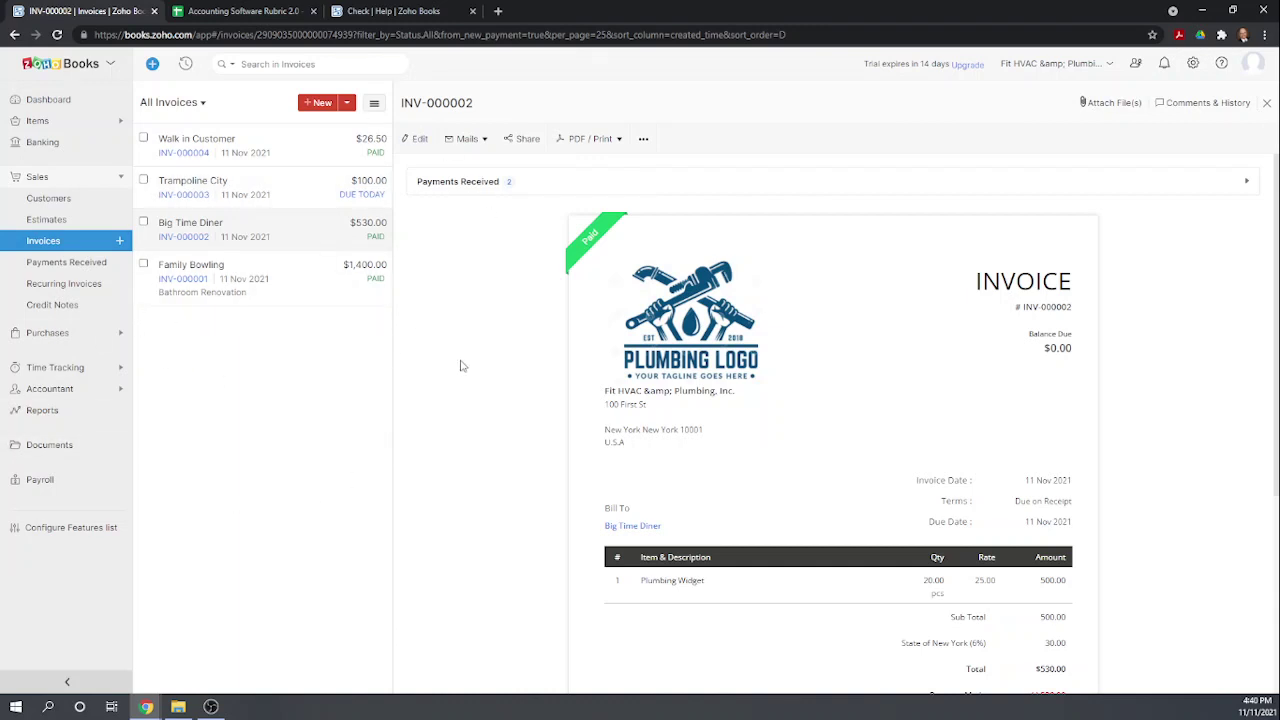
pyautogui.scroll(-2, 449, 394)
pyautogui.scroll(2, 449, 406)
# - Open the Undeposited Funds transactions and try a Deposit To Other Accounts with the two Big Time Diner payments selected
pyautogui.click(43, 145)
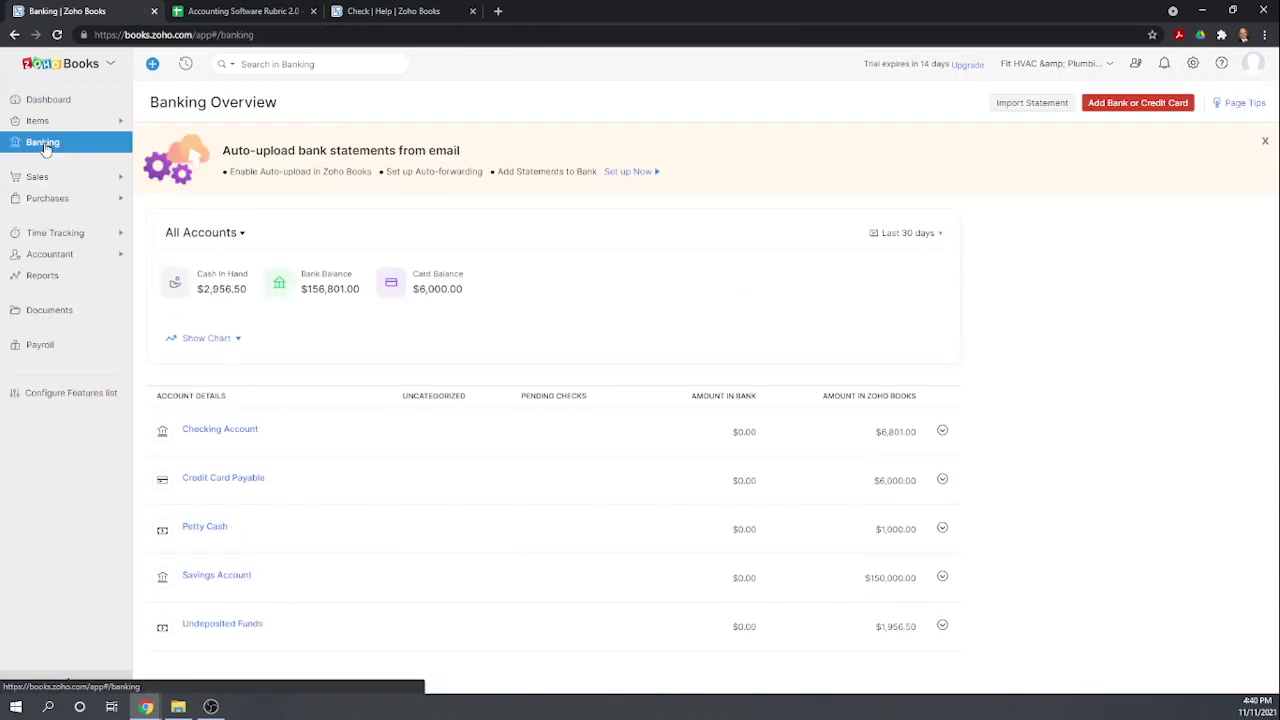
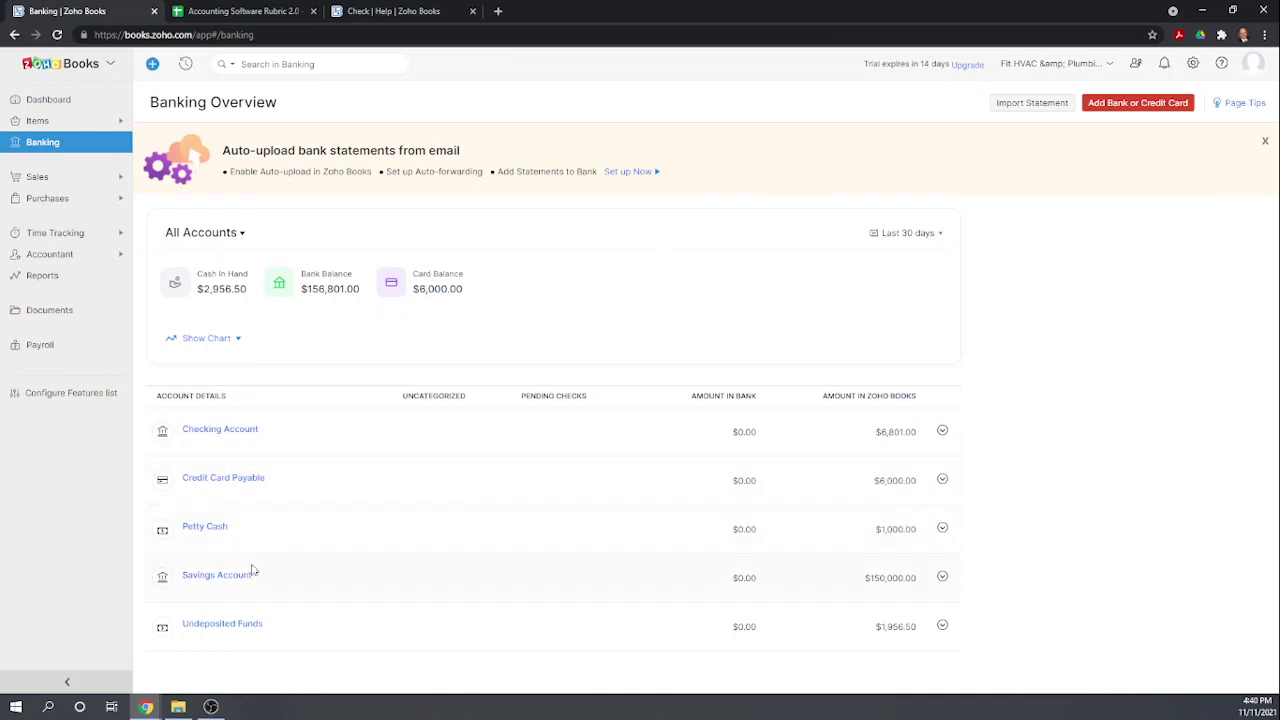
pyautogui.click(227, 625)
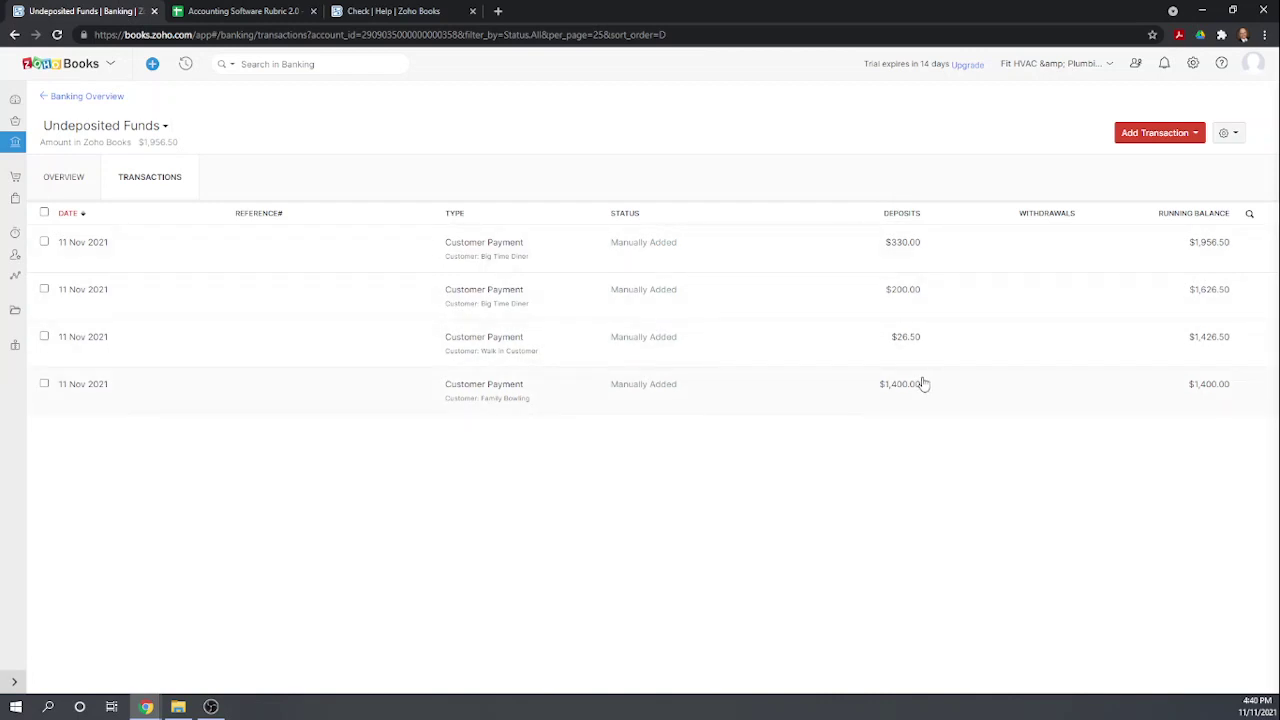
pyautogui.click(1196, 135)
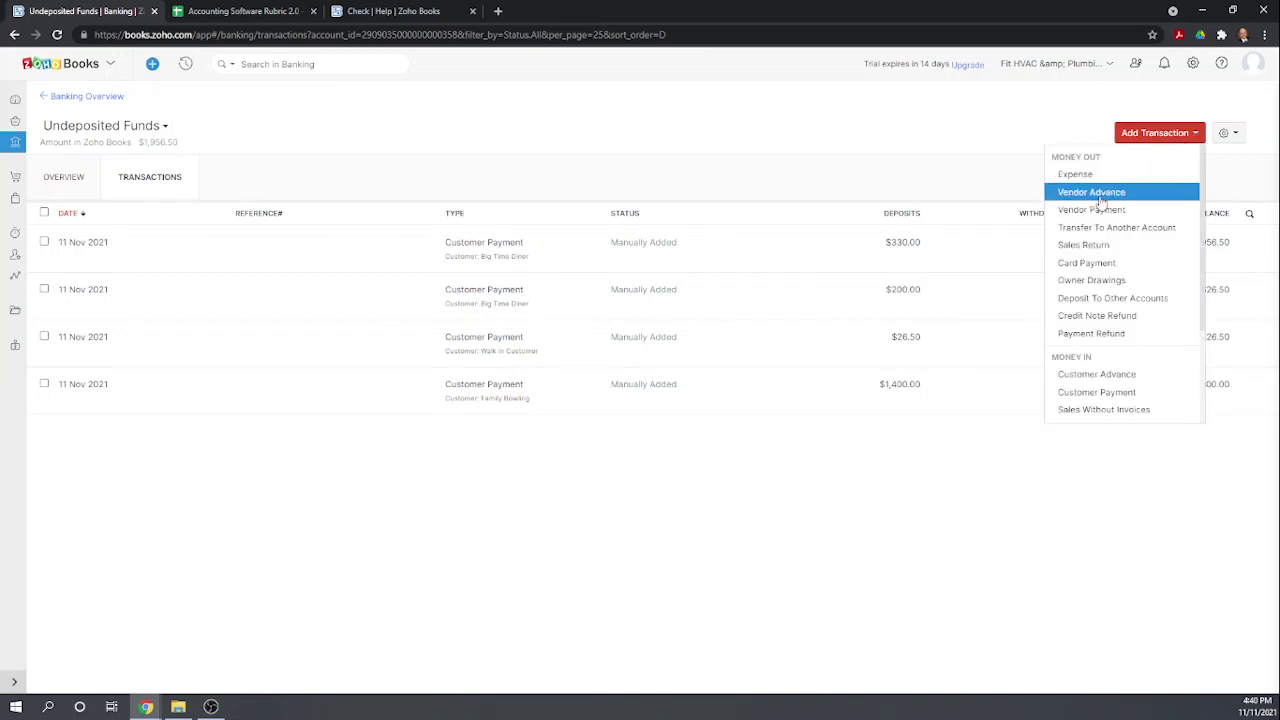
pyautogui.click(1130, 303)
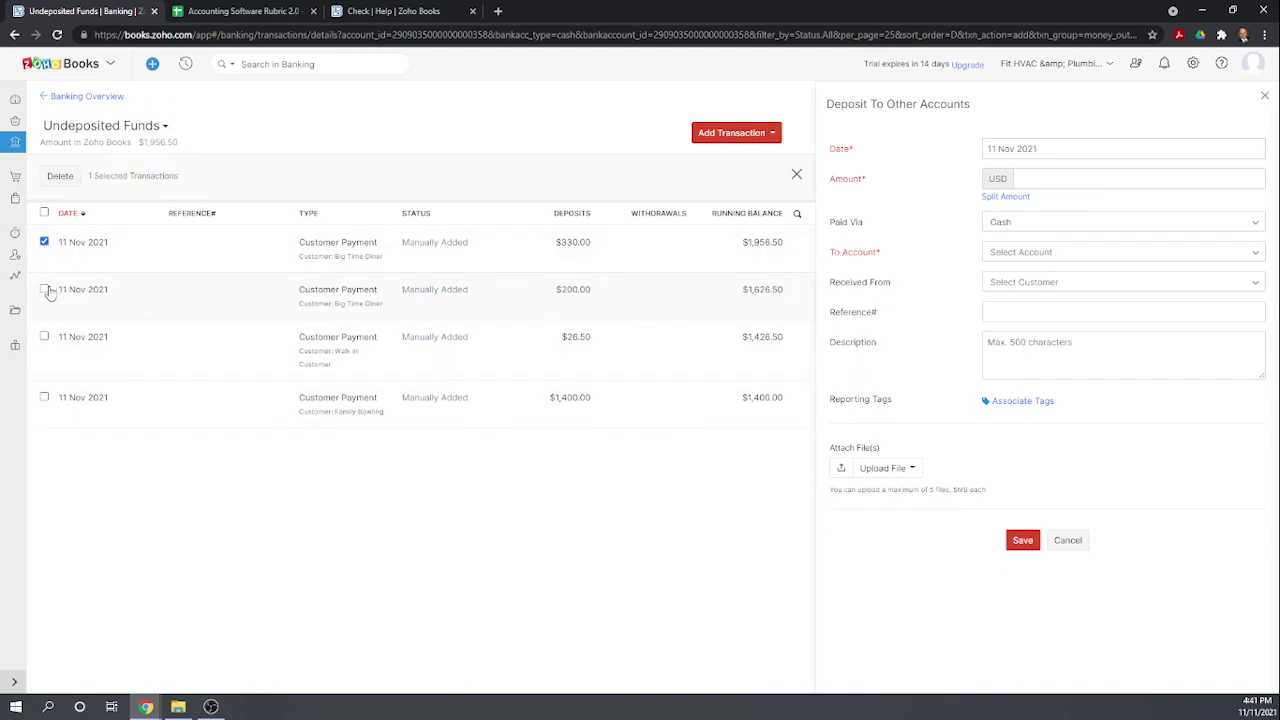
pyautogui.click(44, 290)
pyautogui.click(1265, 98)
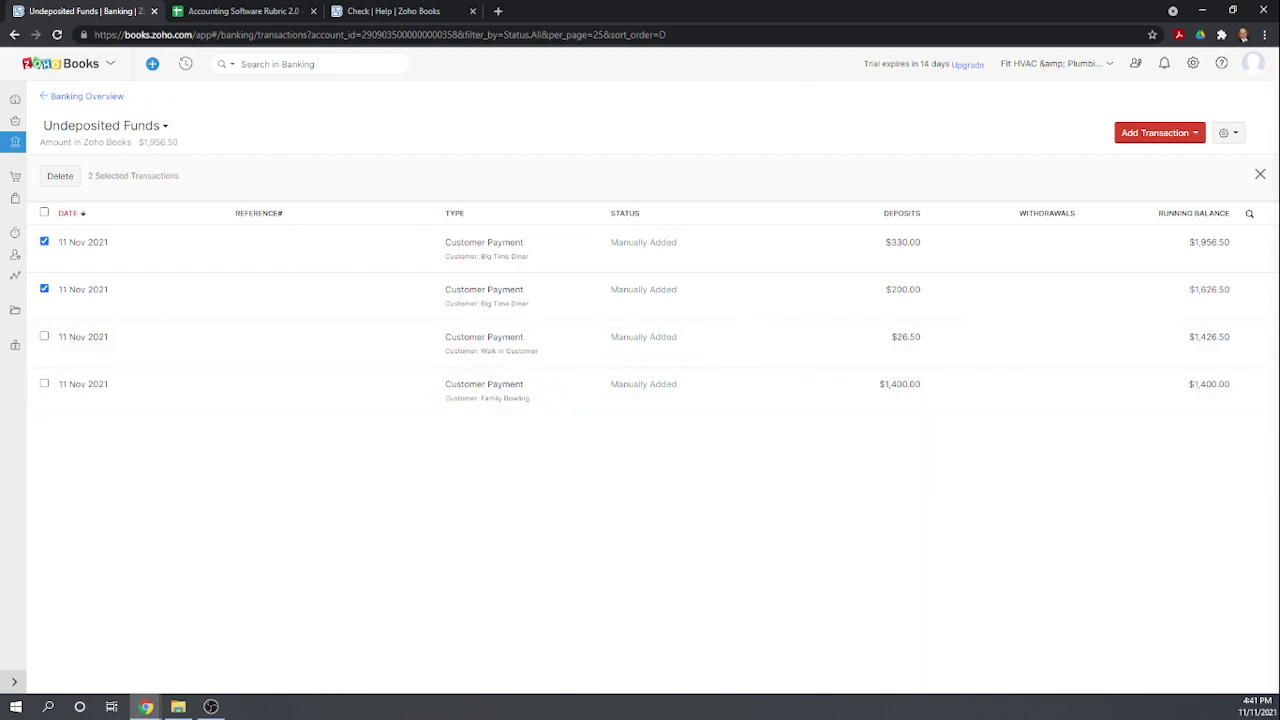
# - Try a Deposit To Other Accounts with all four Undeposited Funds customer payments selected
pyautogui.click(44, 340)
pyautogui.click(44, 385)
pyautogui.click(1194, 134)
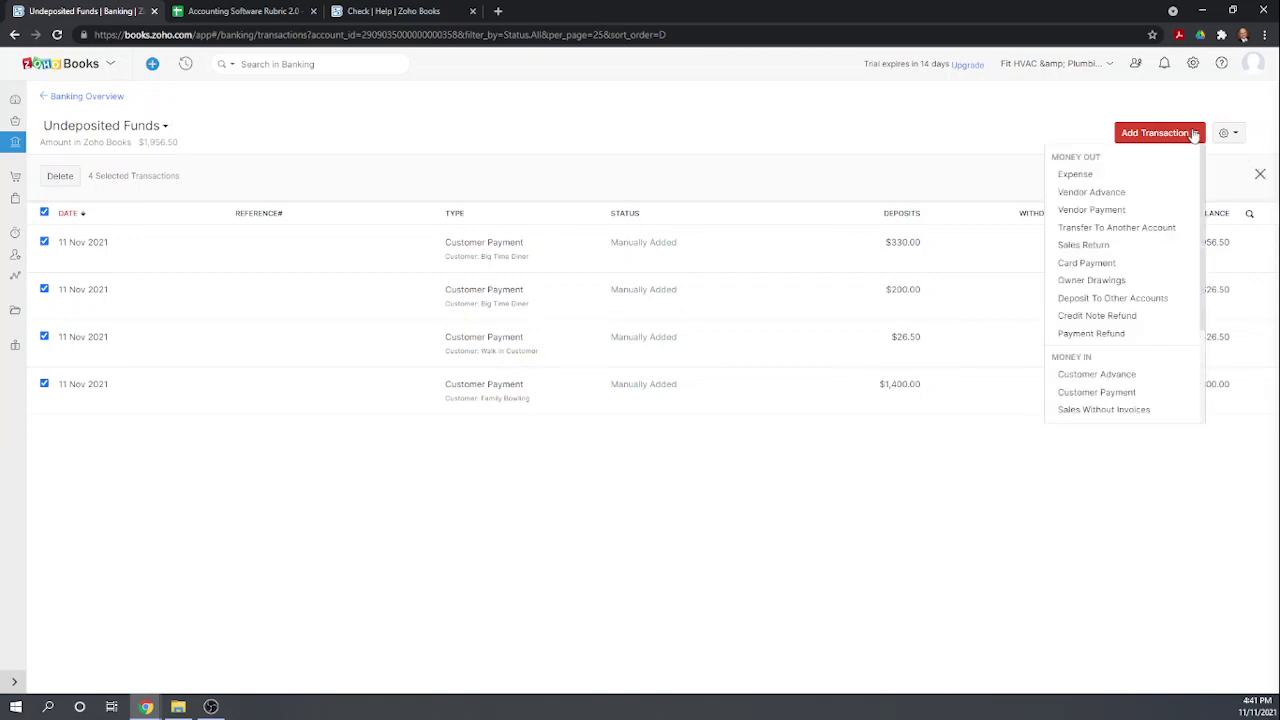
pyautogui.click(1143, 302)
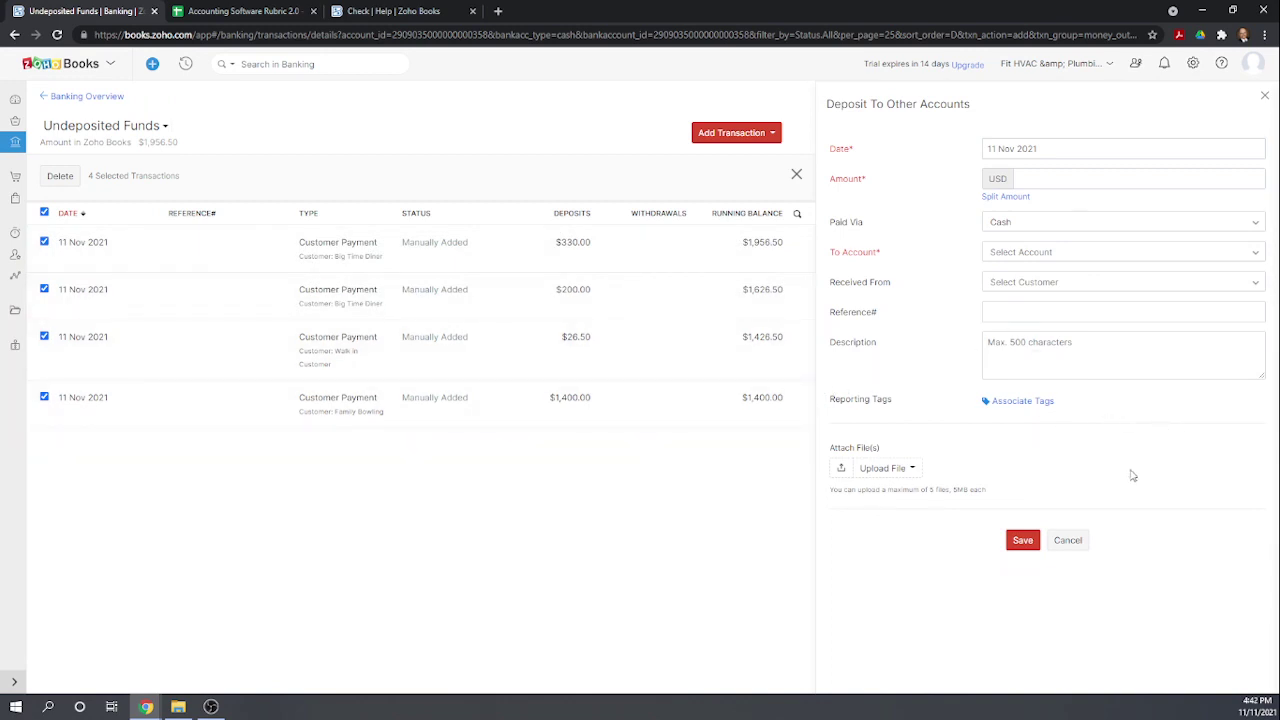
pyautogui.click(1070, 541)
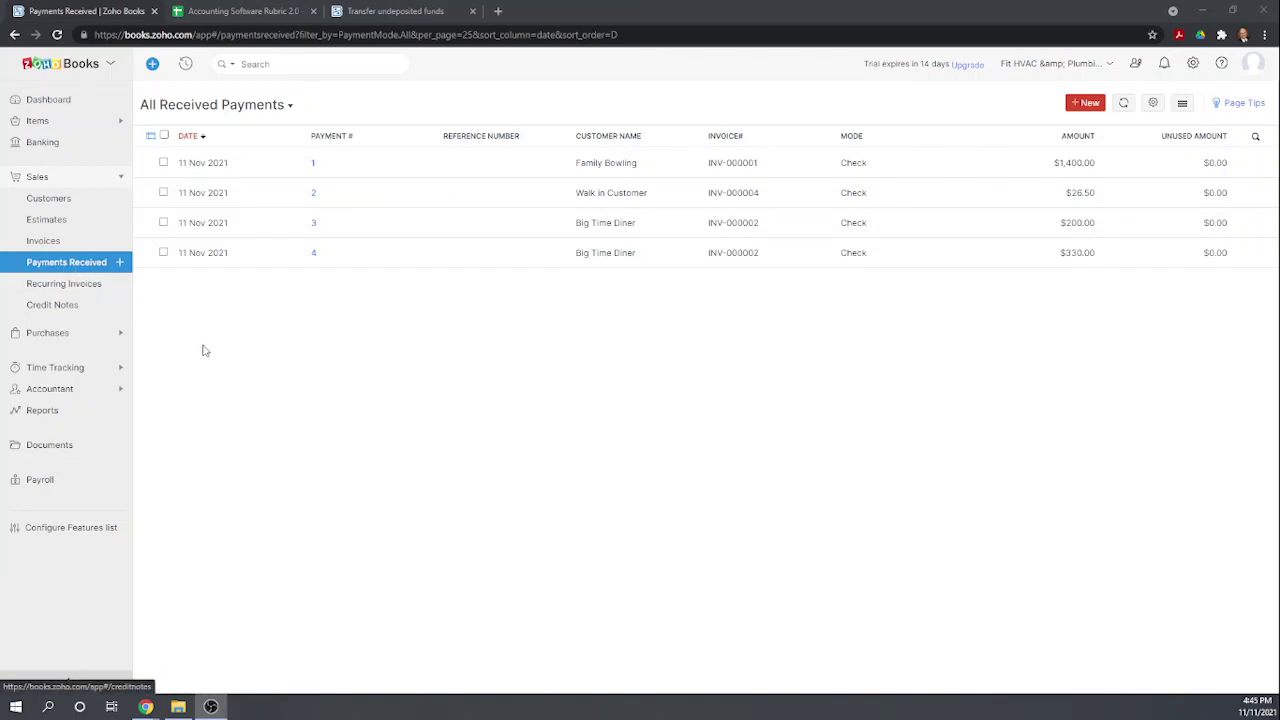
# - Bulk update all four received payments so that Deposit To is Checking Account
pyautogui.click(313, 163)
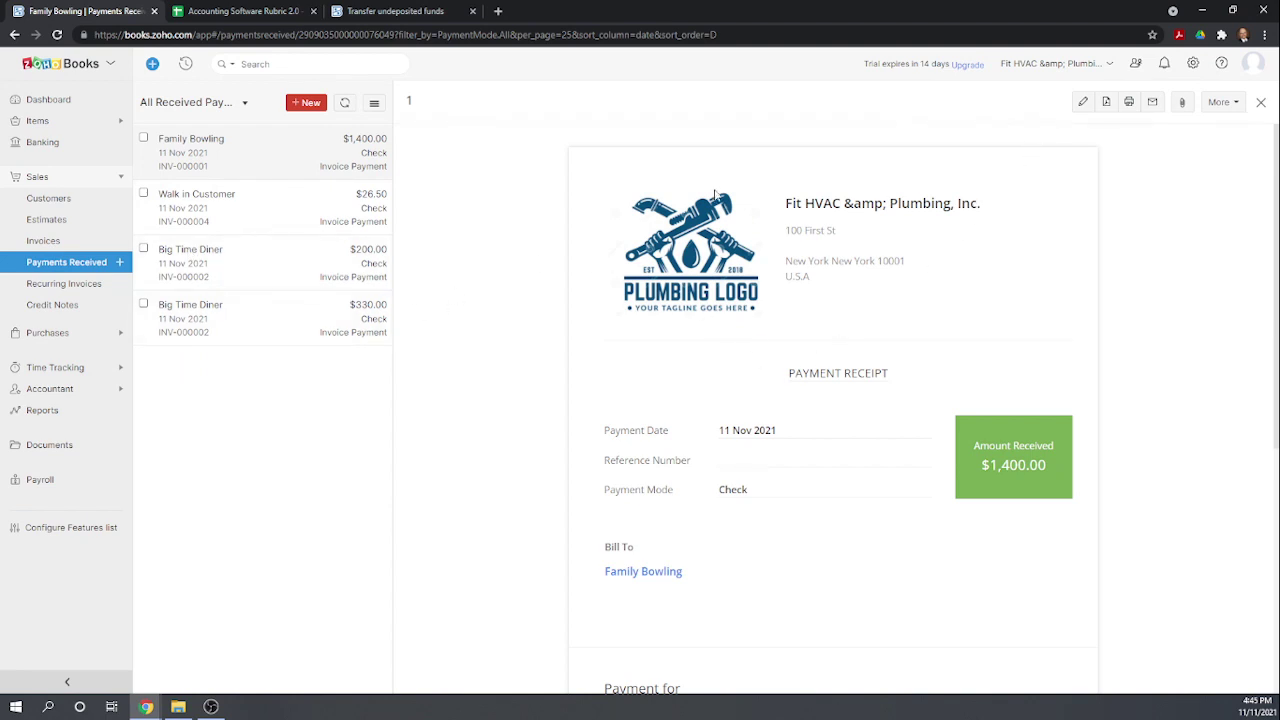
pyautogui.click(143, 139)
pyautogui.click(143, 193)
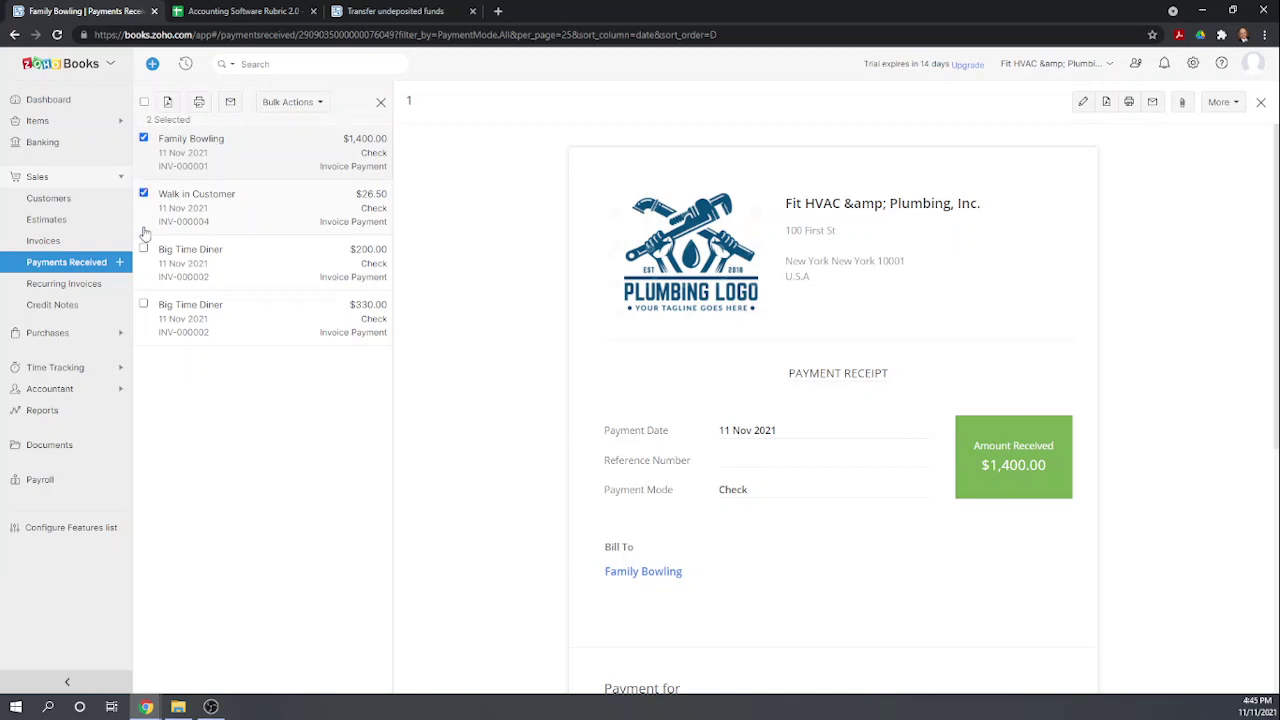
pyautogui.click(143, 248)
pyautogui.click(143, 305)
pyautogui.click(320, 104)
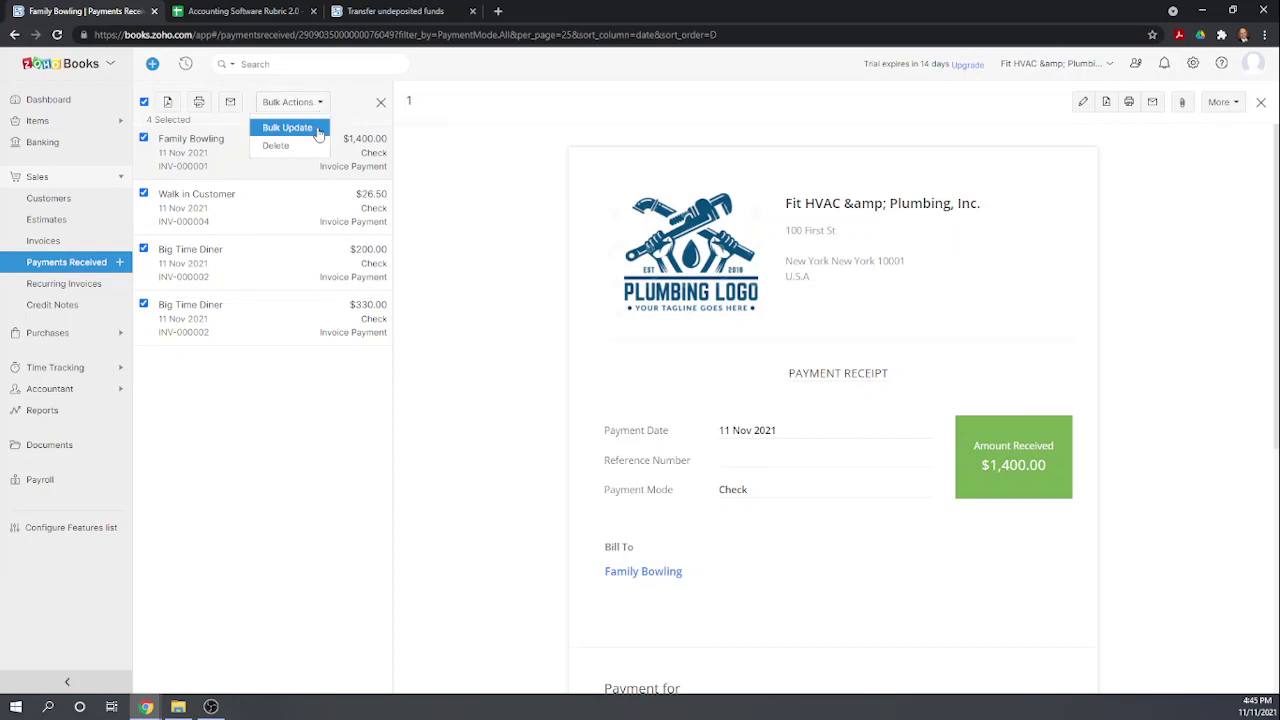
pyautogui.click(311, 130)
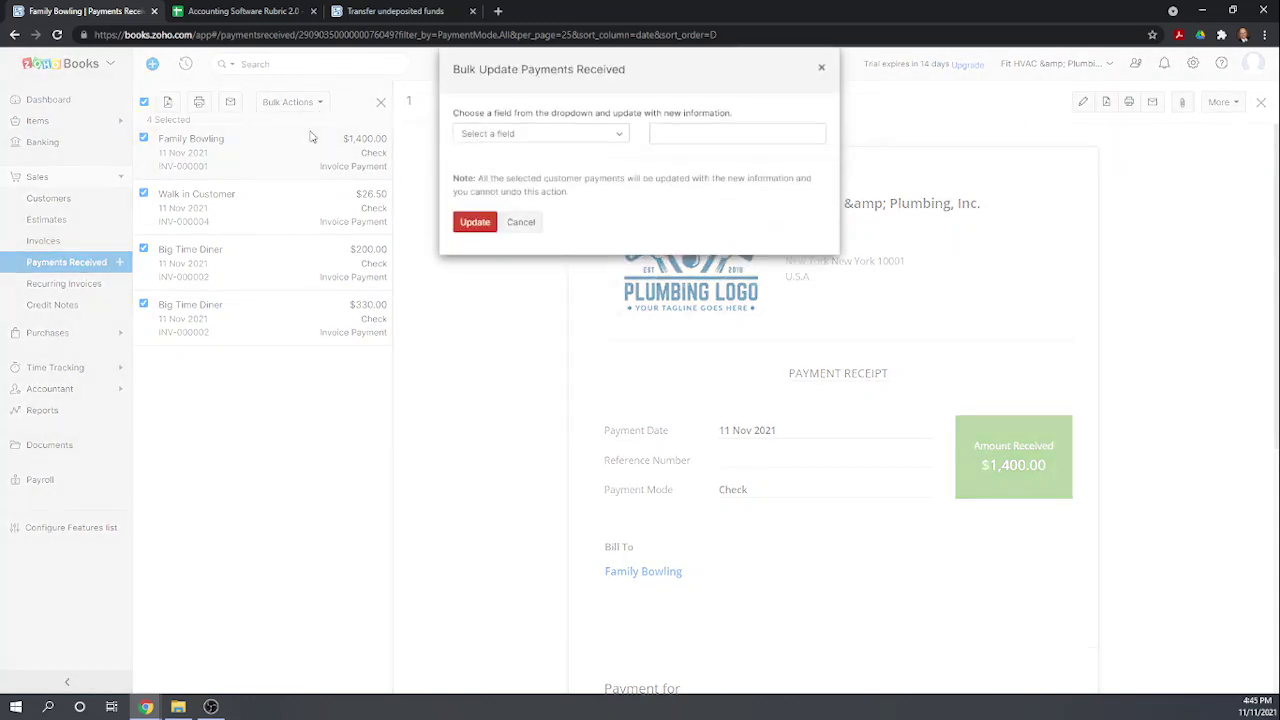
pyautogui.click(620, 135)
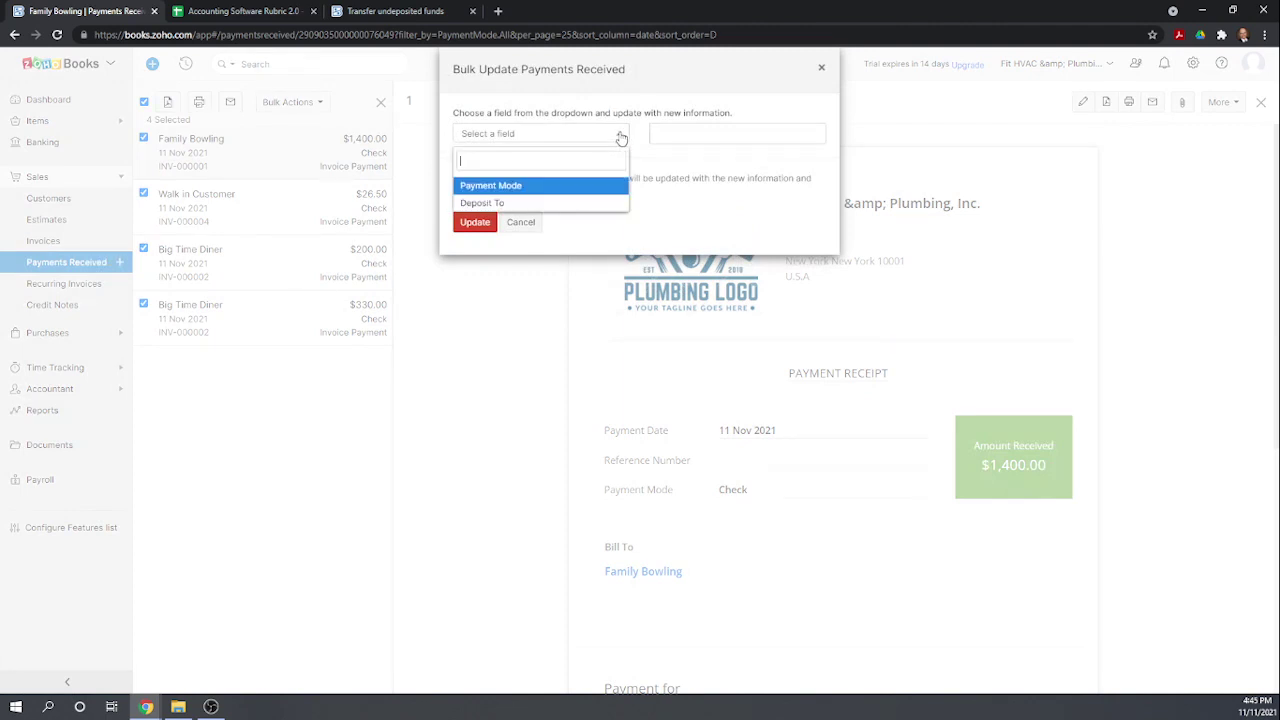
pyautogui.click(493, 204)
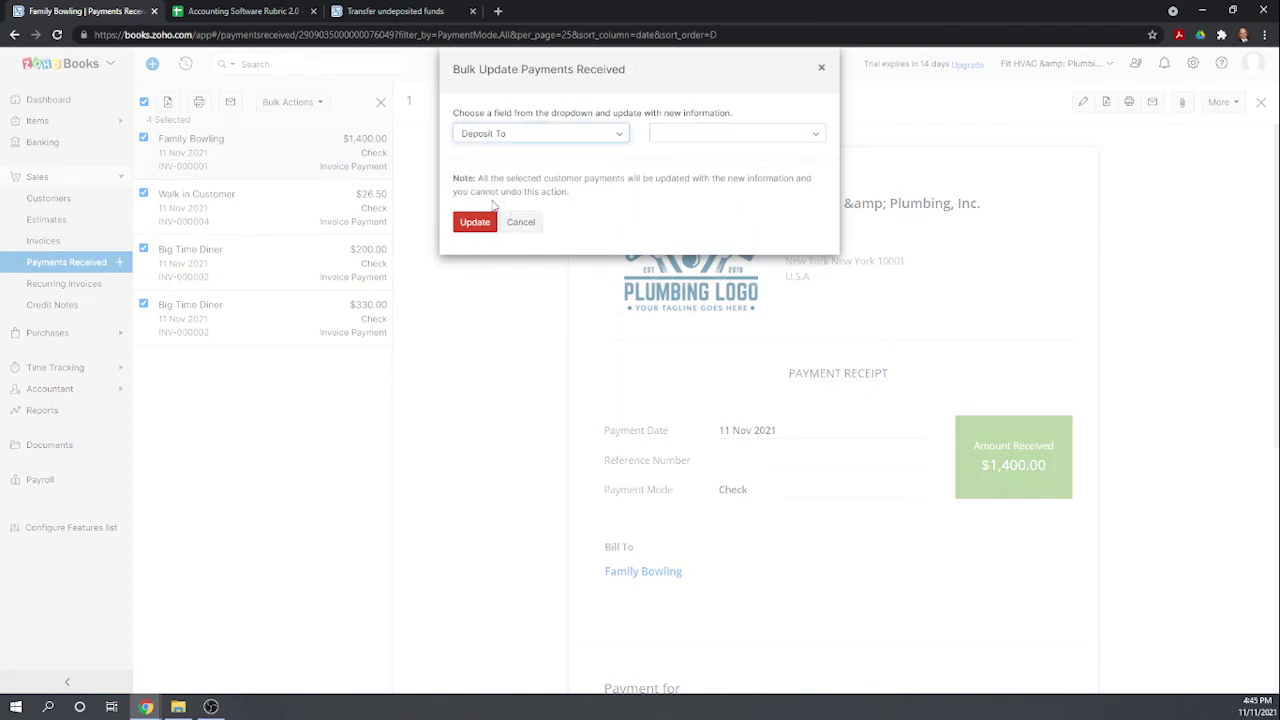
pyautogui.click(662, 136)
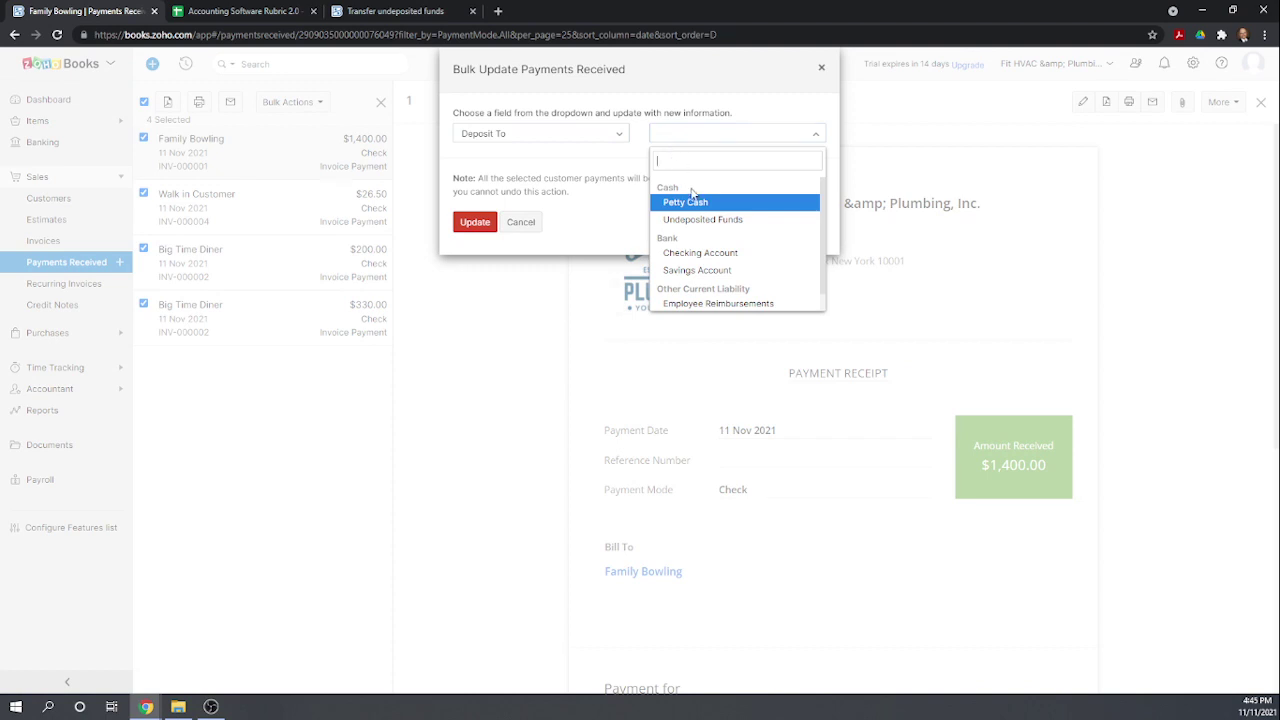
pyautogui.click(710, 254)
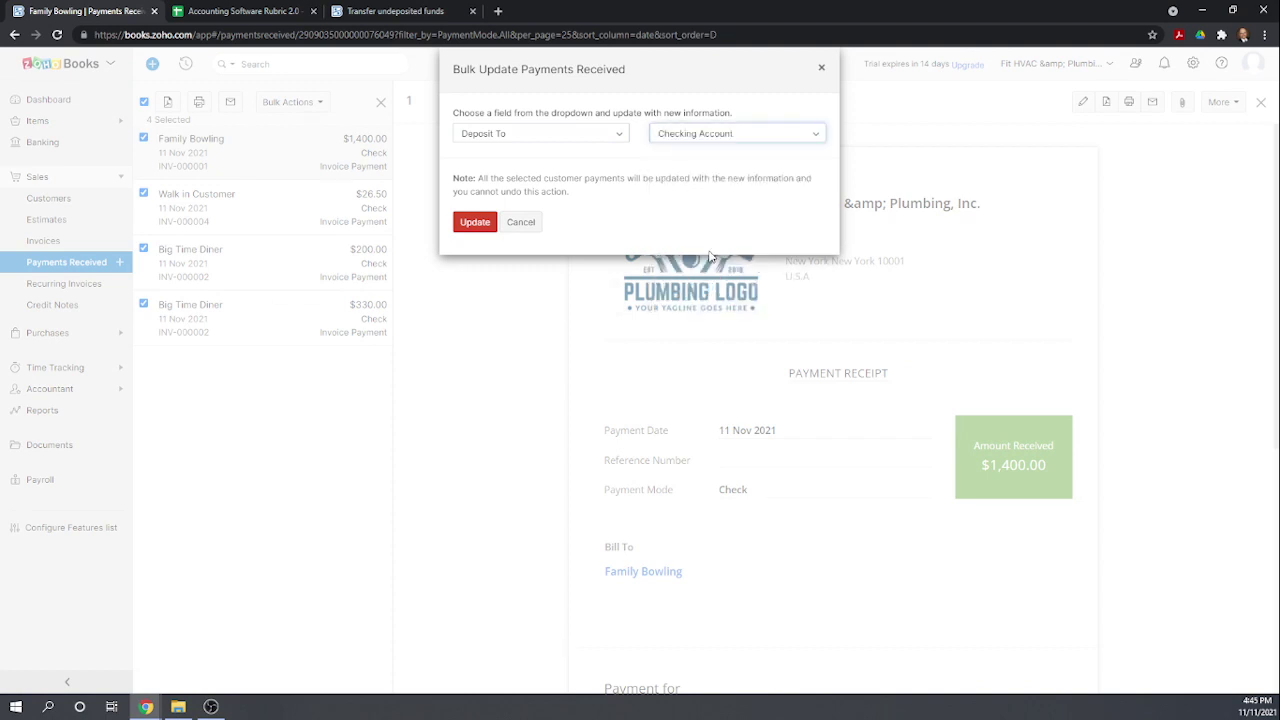
pyautogui.click(473, 221)
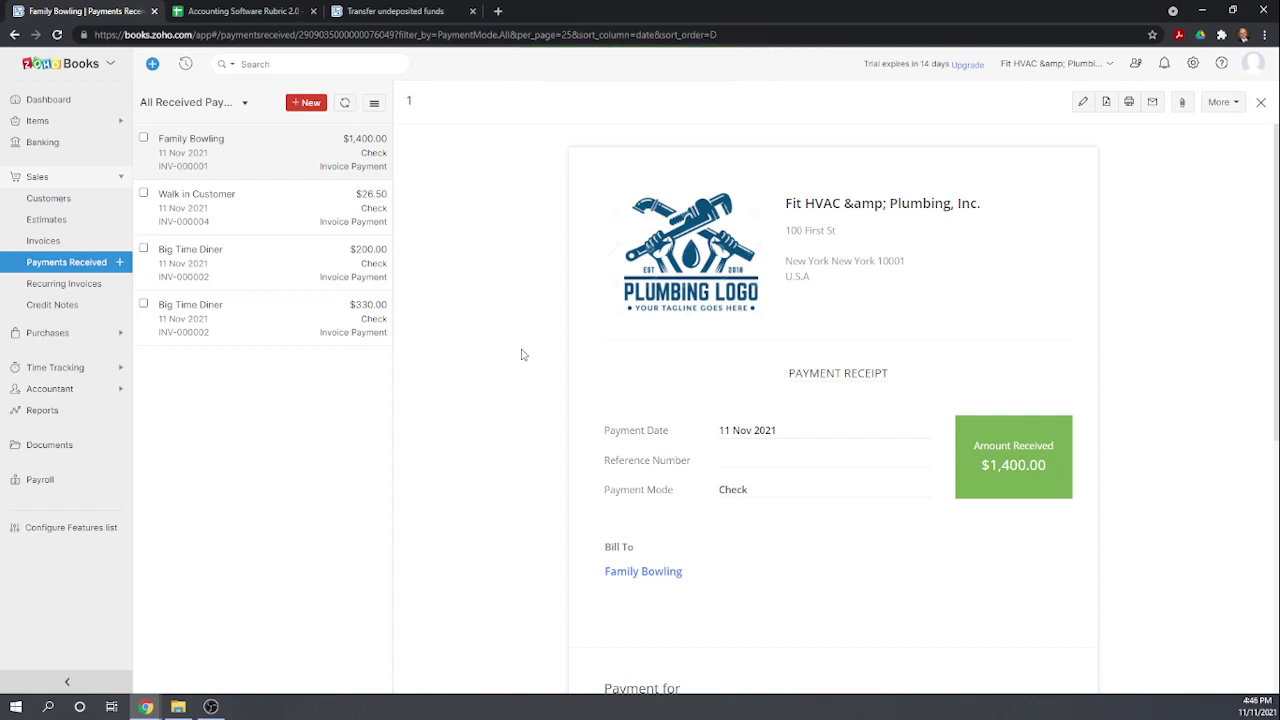
# - Review the Family Bowling payment receipt and check the account balances in the Banking overview
pyautogui.scroll(-2, 893, 325)
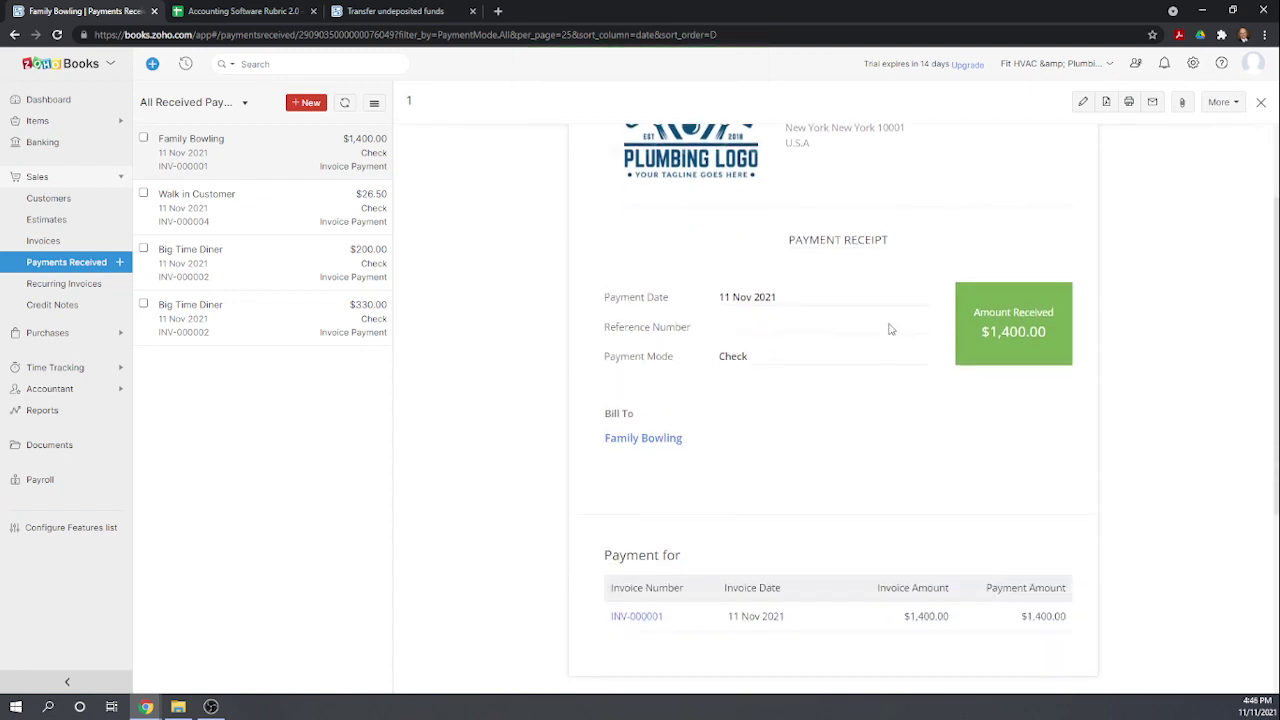
pyautogui.scroll(2, 663, 360)
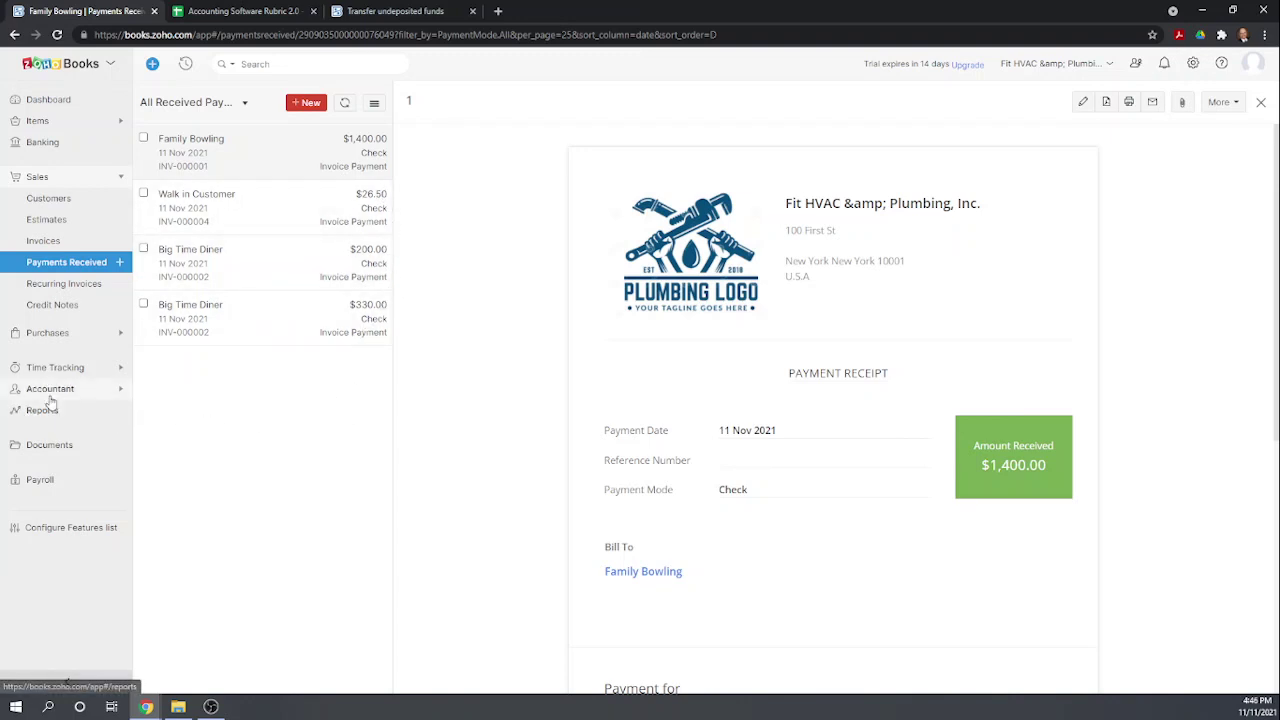
pyautogui.click(46, 145)
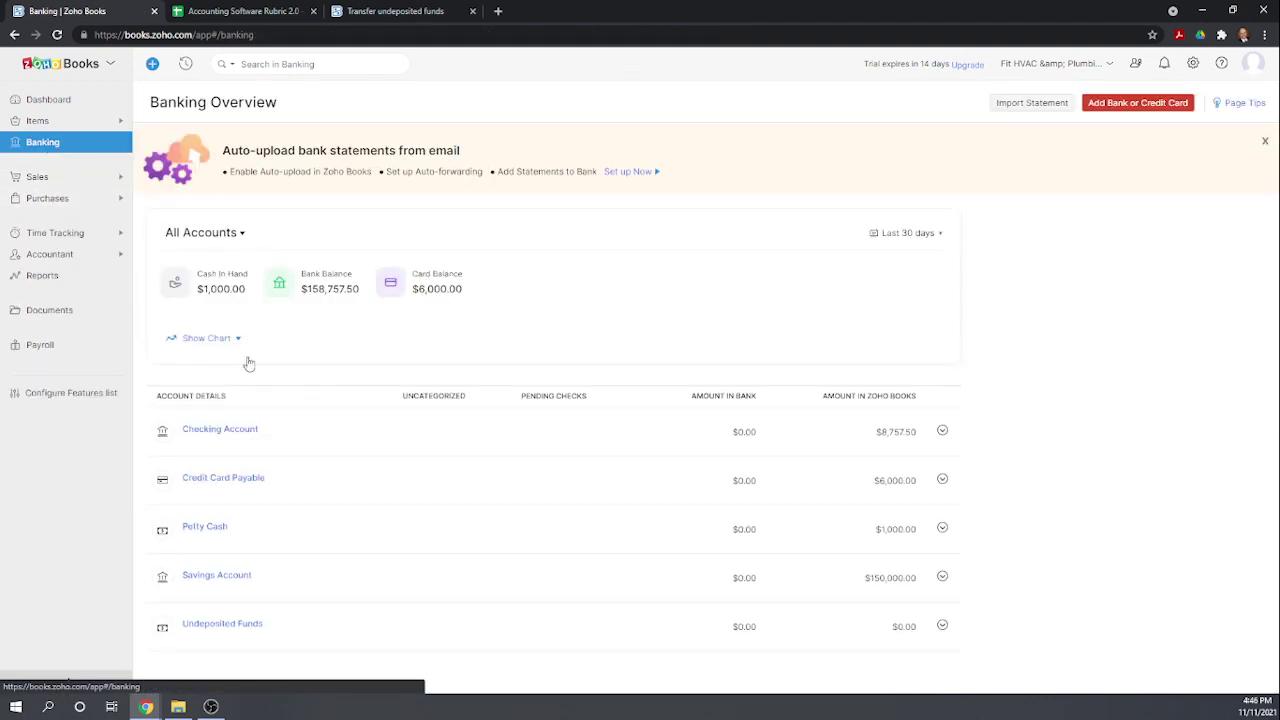
# - Review the customer payment deposits listed in the Checking Account transactions and return to the Banking overview
pyautogui.click(225, 430)
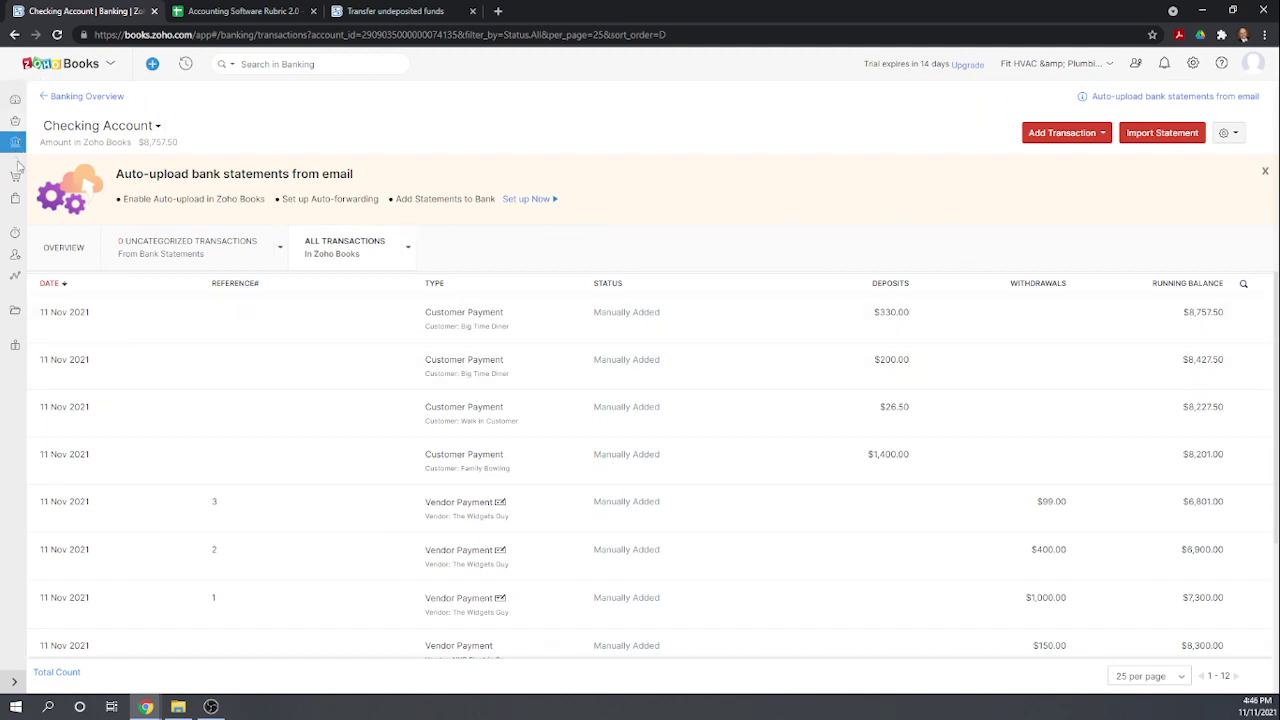
pyautogui.click(46, 97)
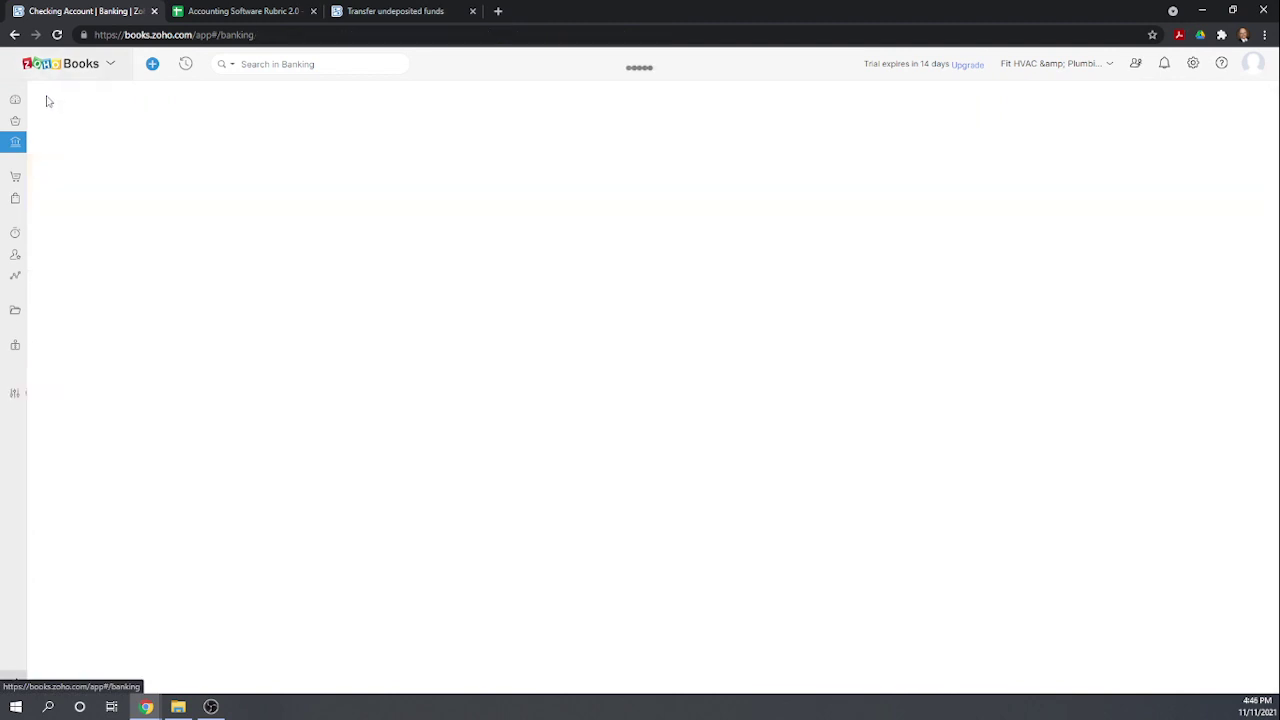
pyautogui.moveTo(20, 142)
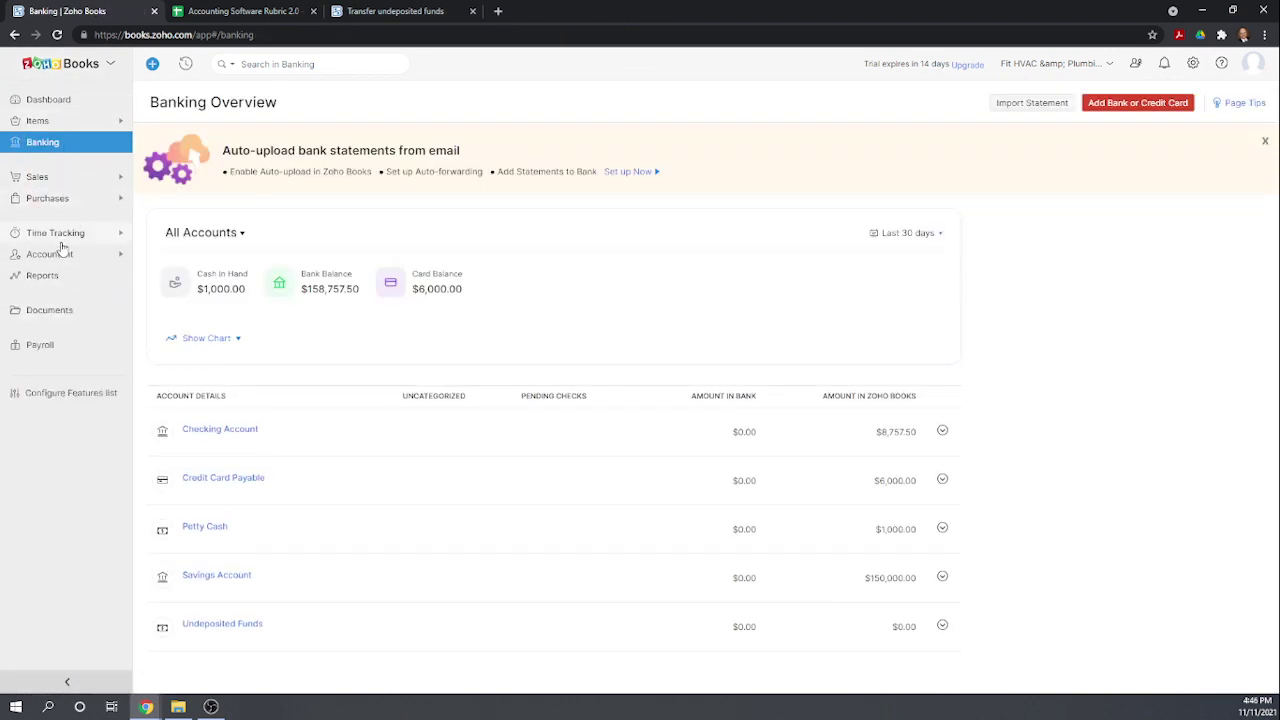
pyautogui.click(212, 431)
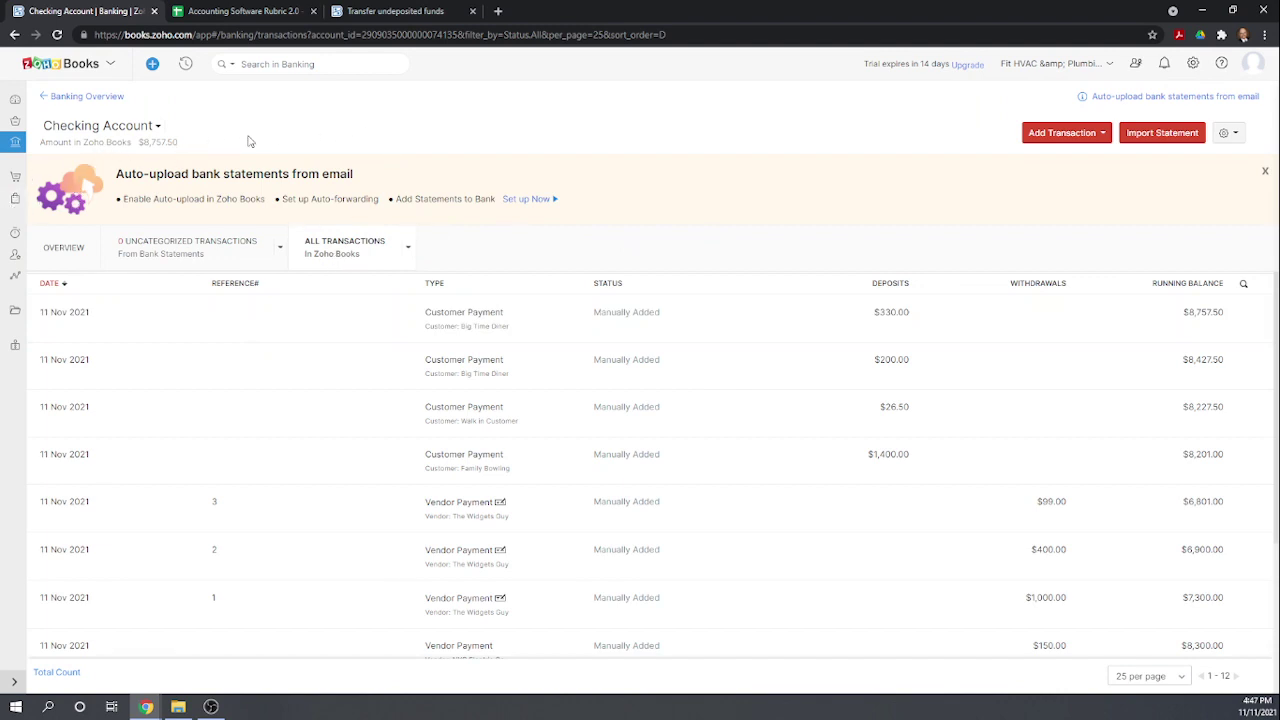
pyautogui.click(48, 96)
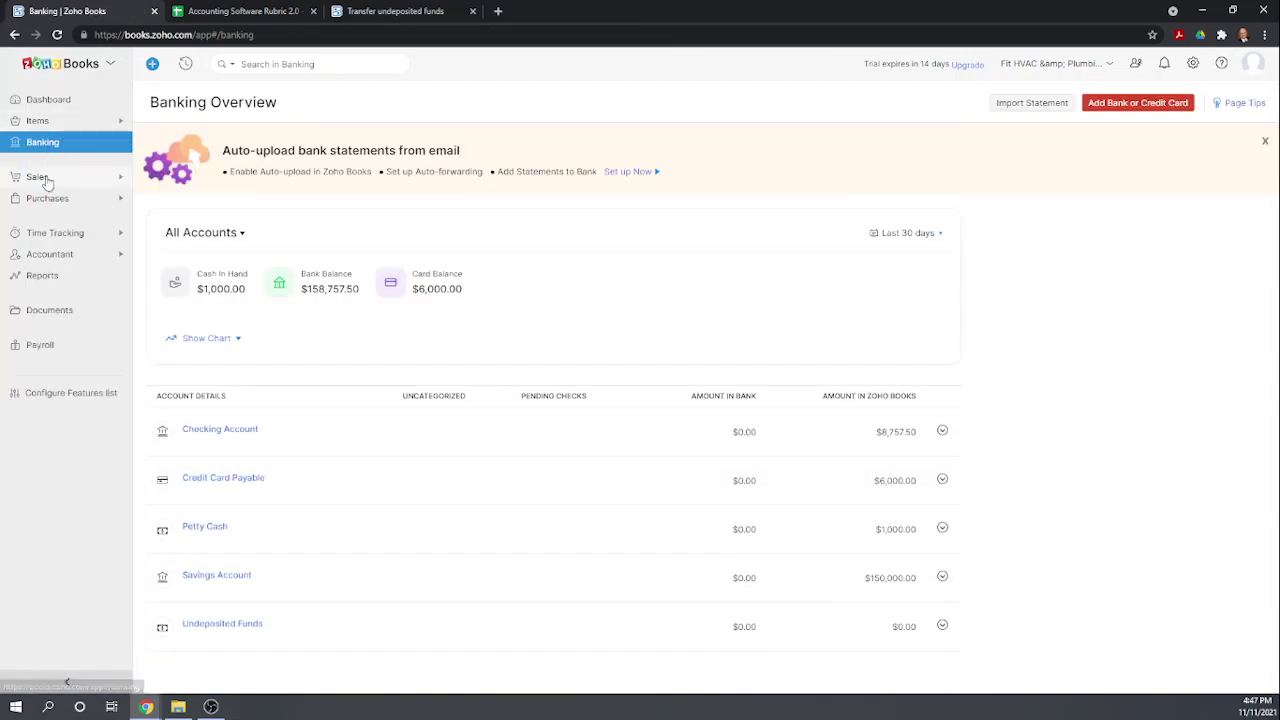
# - Bulk update all four received payments so that Deposit To is Undeposited Funds
pyautogui.click(44, 178)
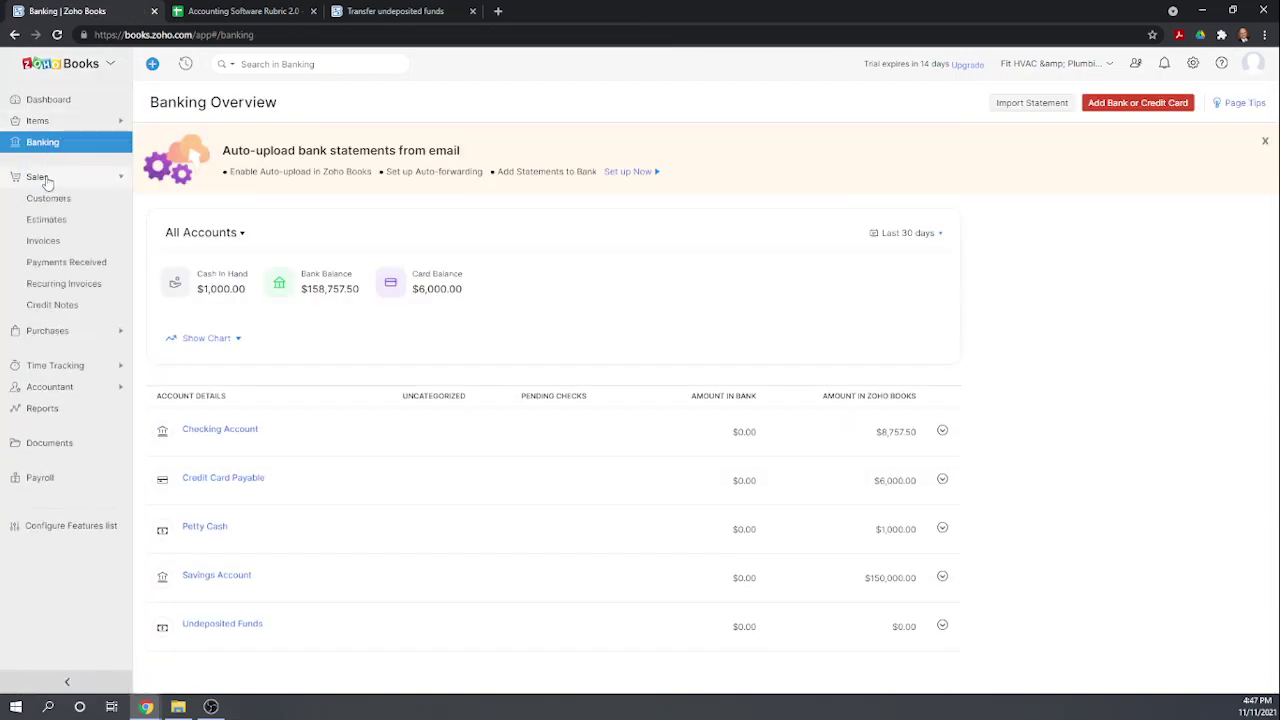
pyautogui.click(57, 263)
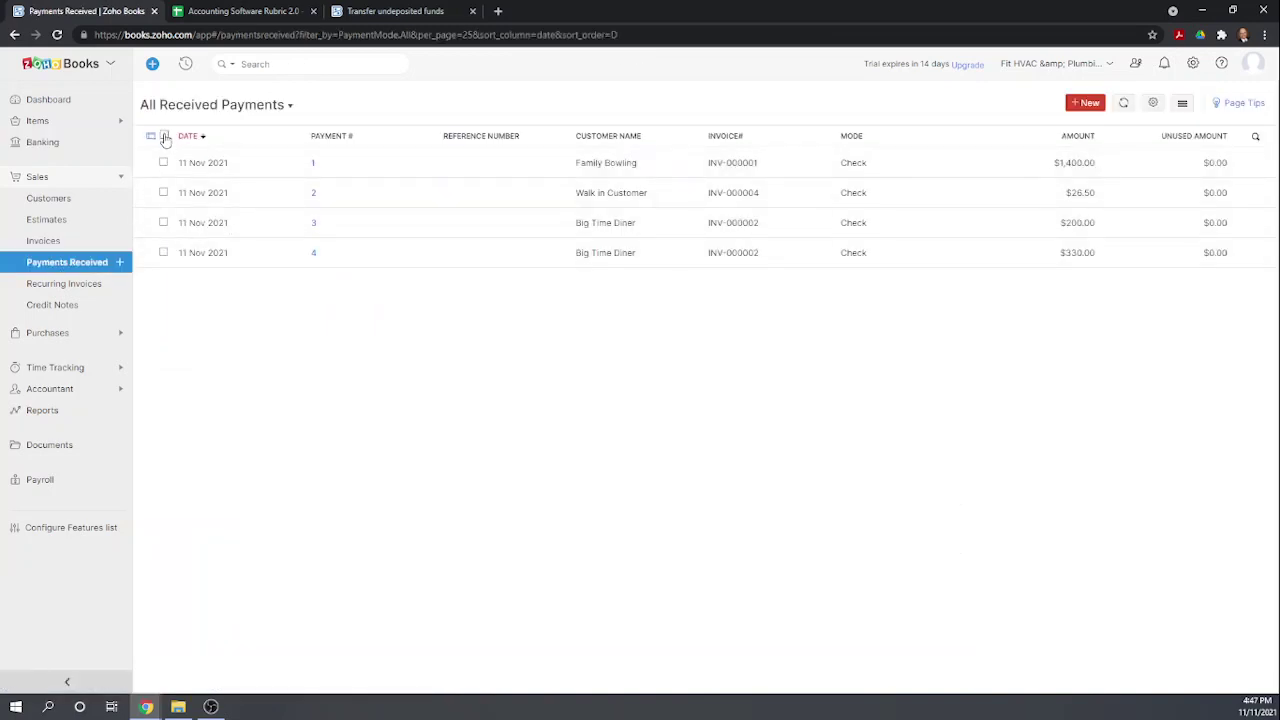
pyautogui.click(165, 137)
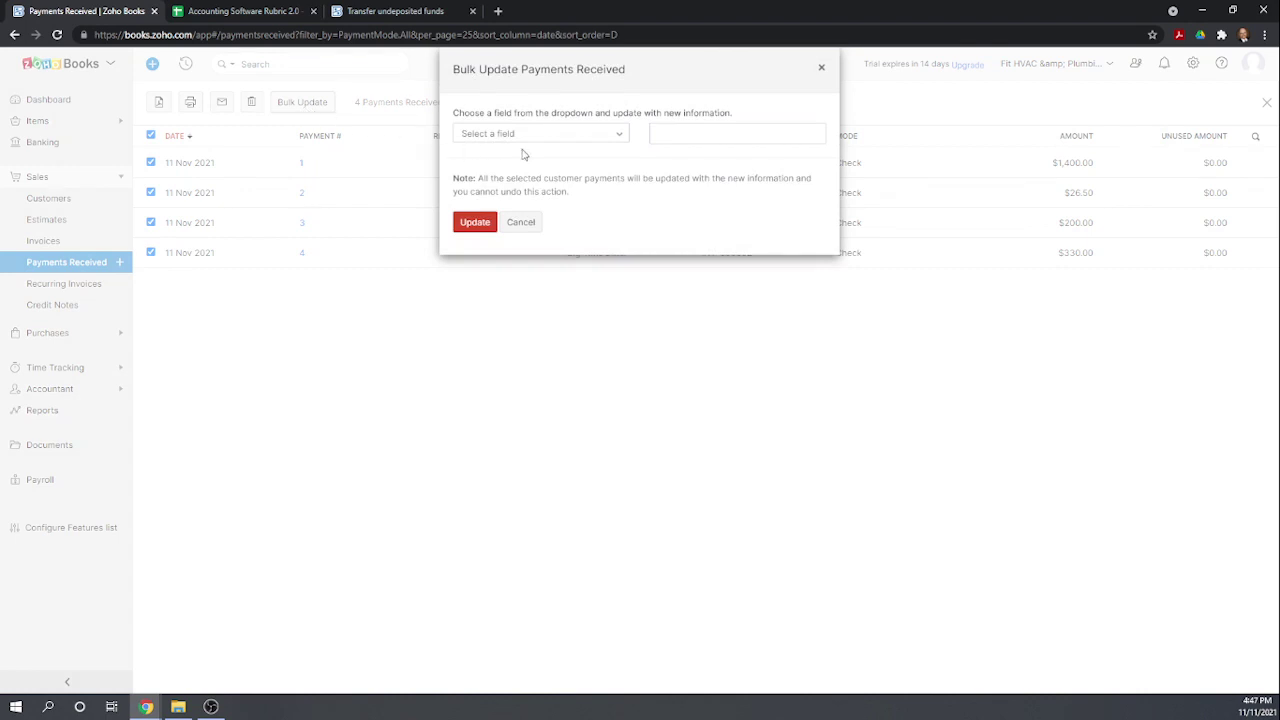
pyautogui.click(614, 134)
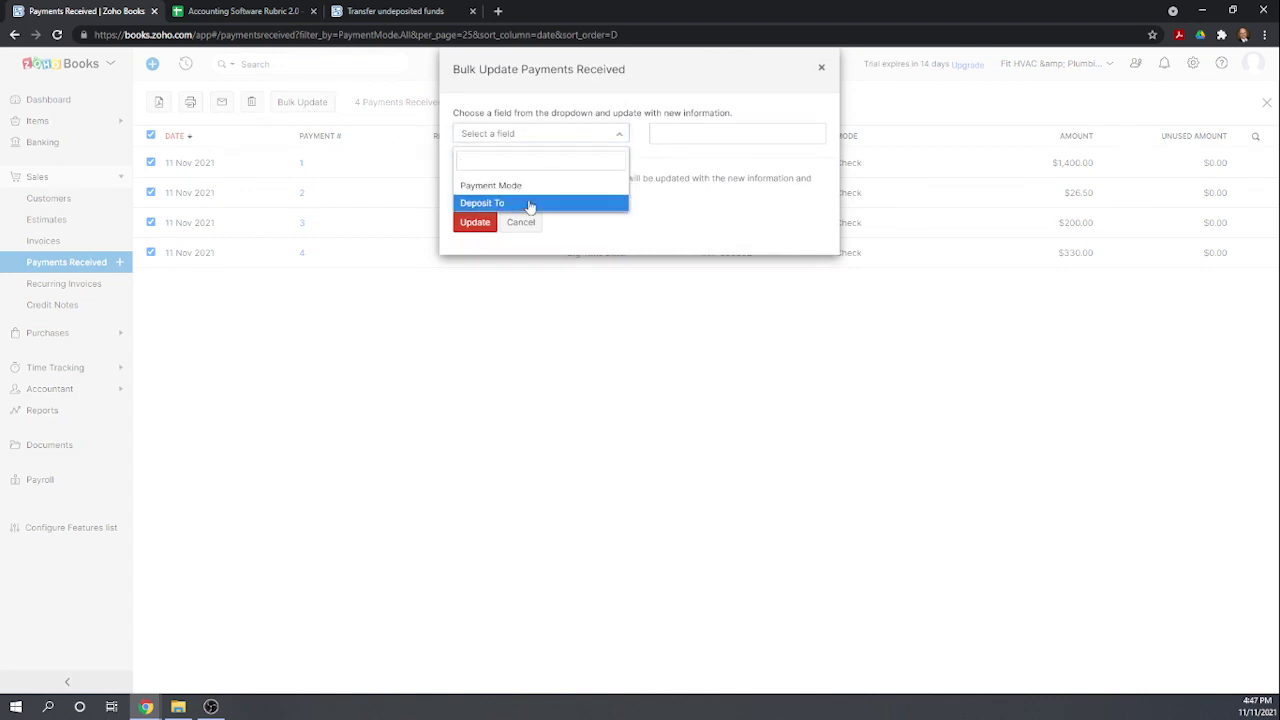
pyautogui.click(533, 203)
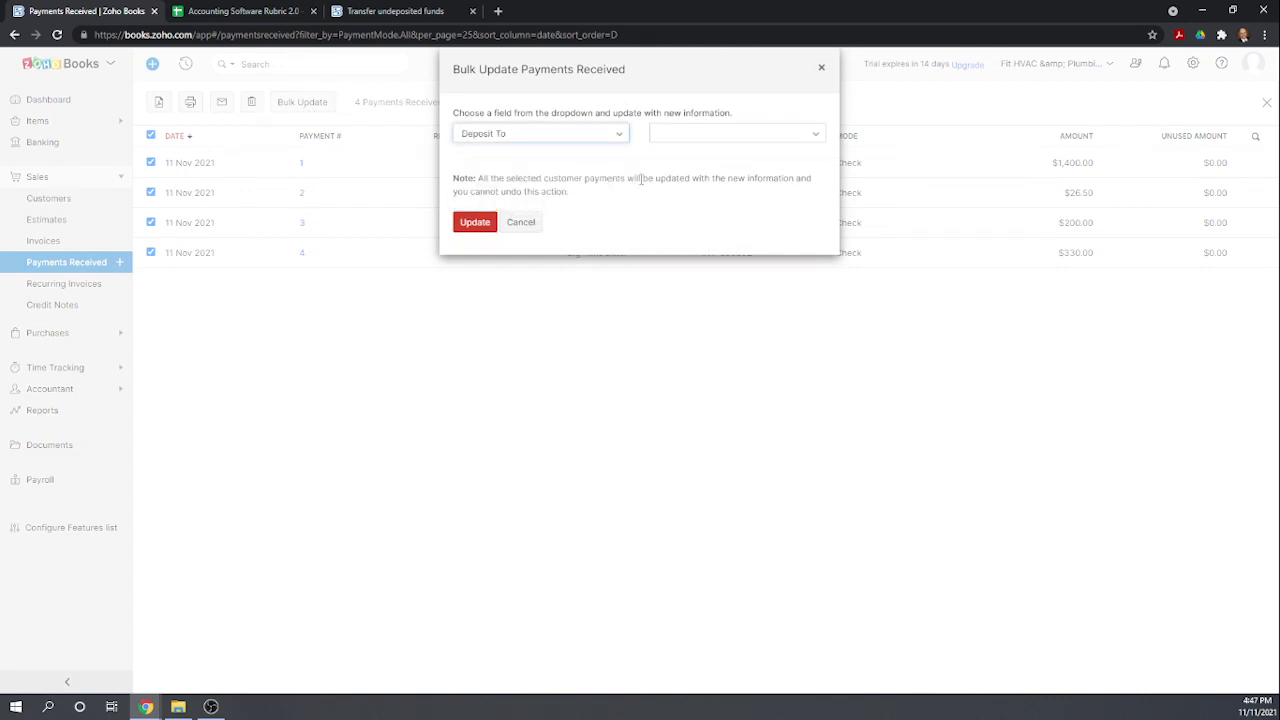
pyautogui.click(765, 137)
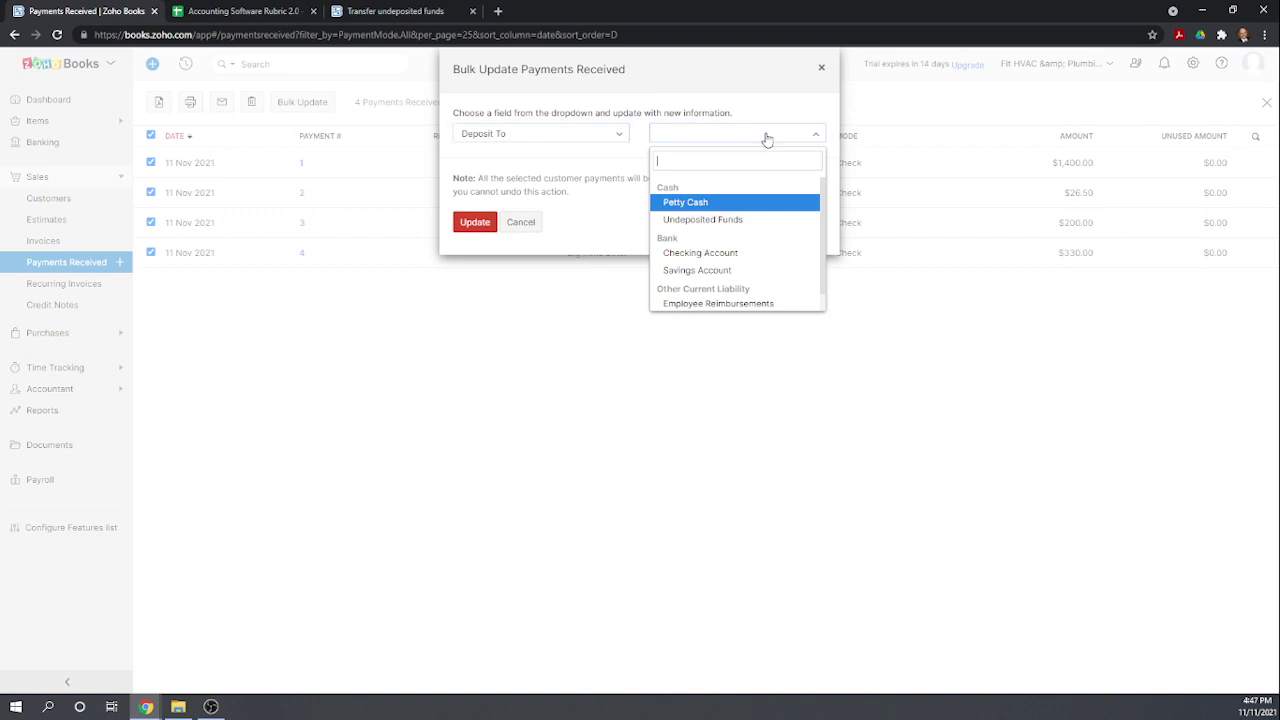
pyautogui.click(739, 218)
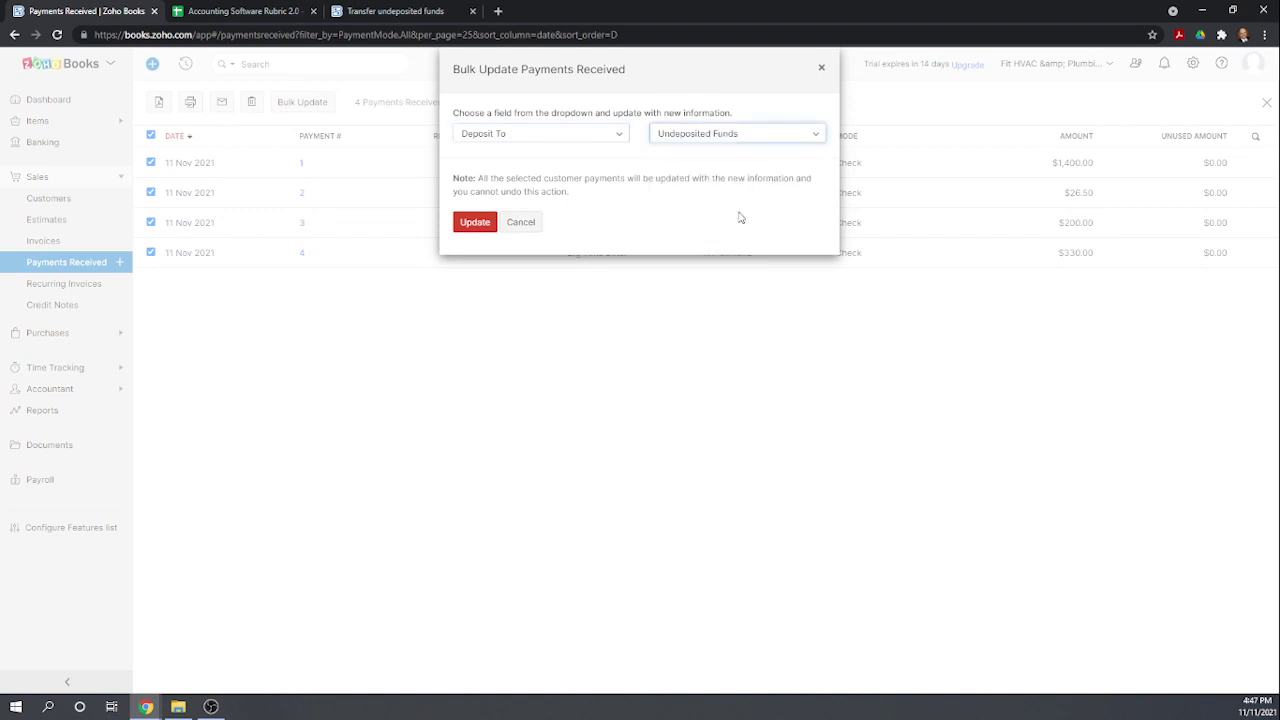
pyautogui.click(477, 225)
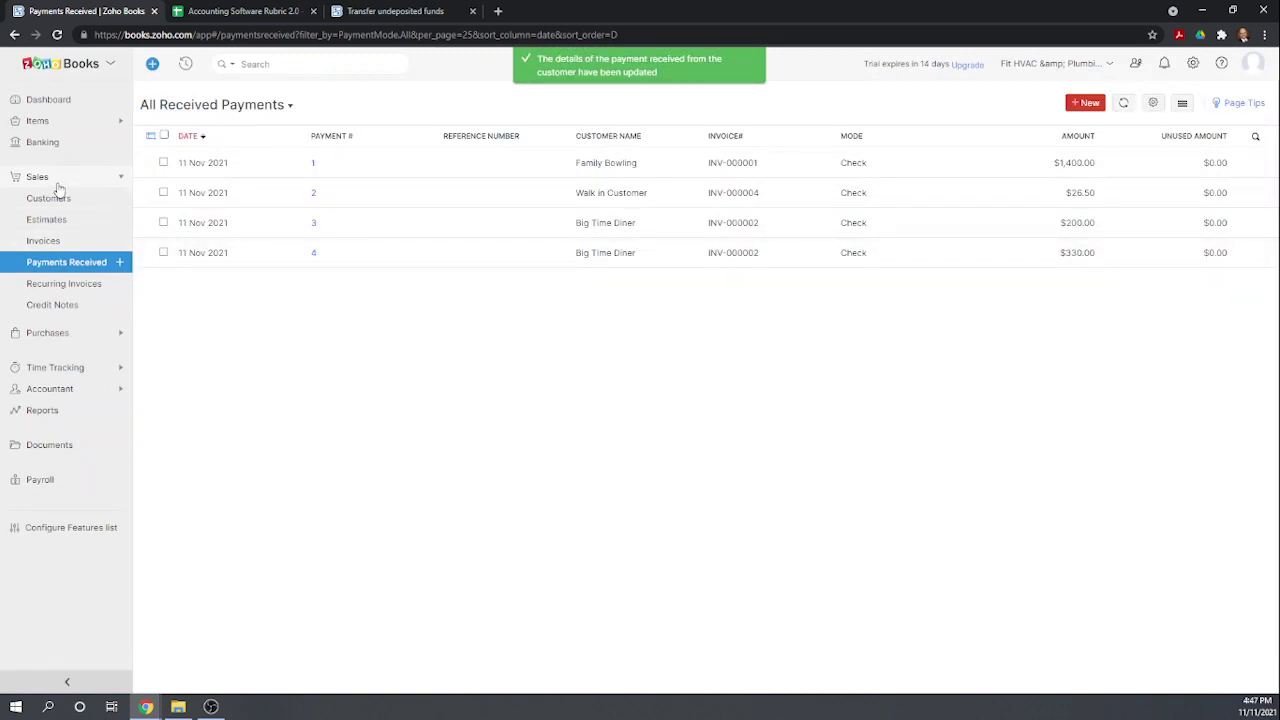
# - Select all four customer payments in the Undeposited Funds account and start a Deposit To Other Accounts transaction
pyautogui.click(45, 145)
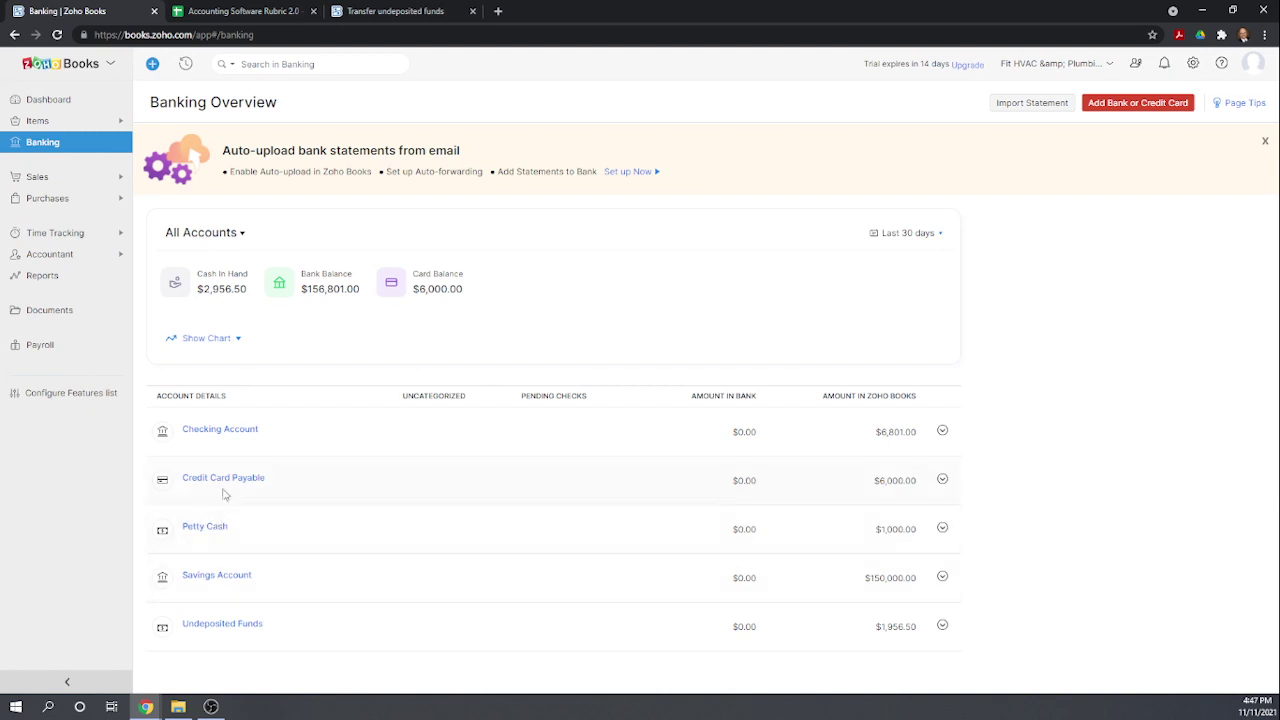
pyautogui.click(210, 623)
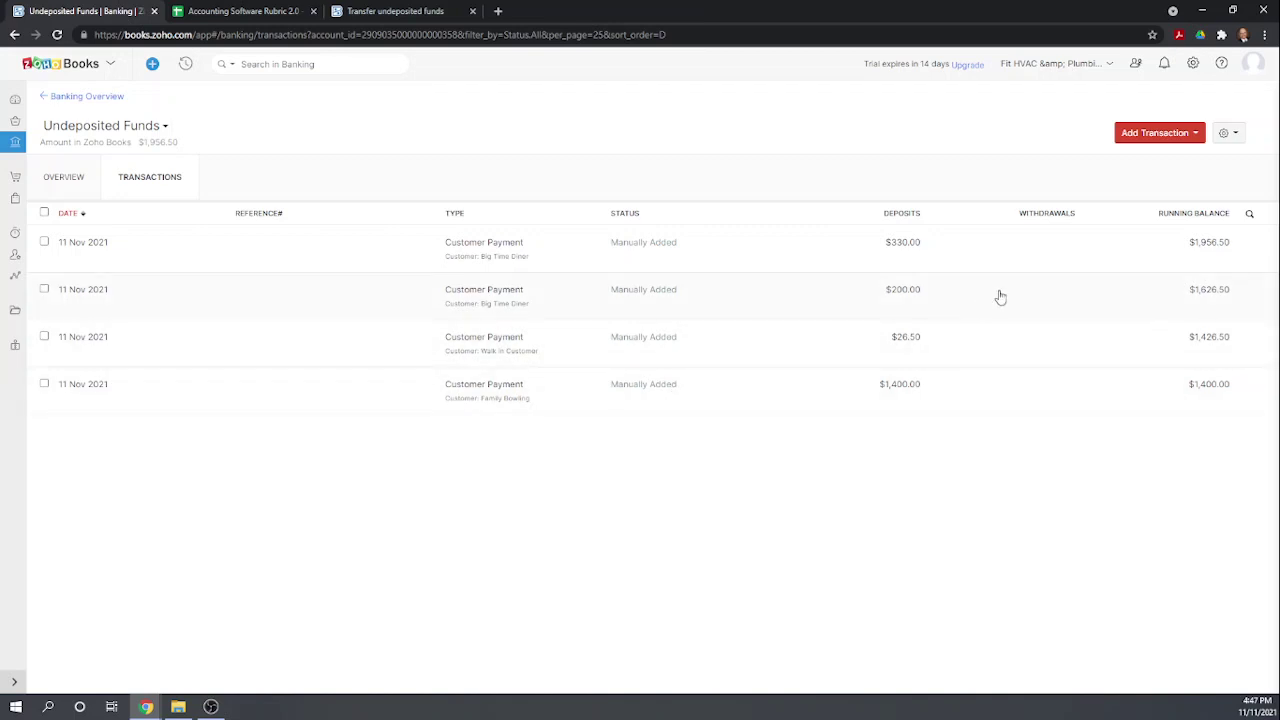
pyautogui.click(44, 243)
pyautogui.click(44, 290)
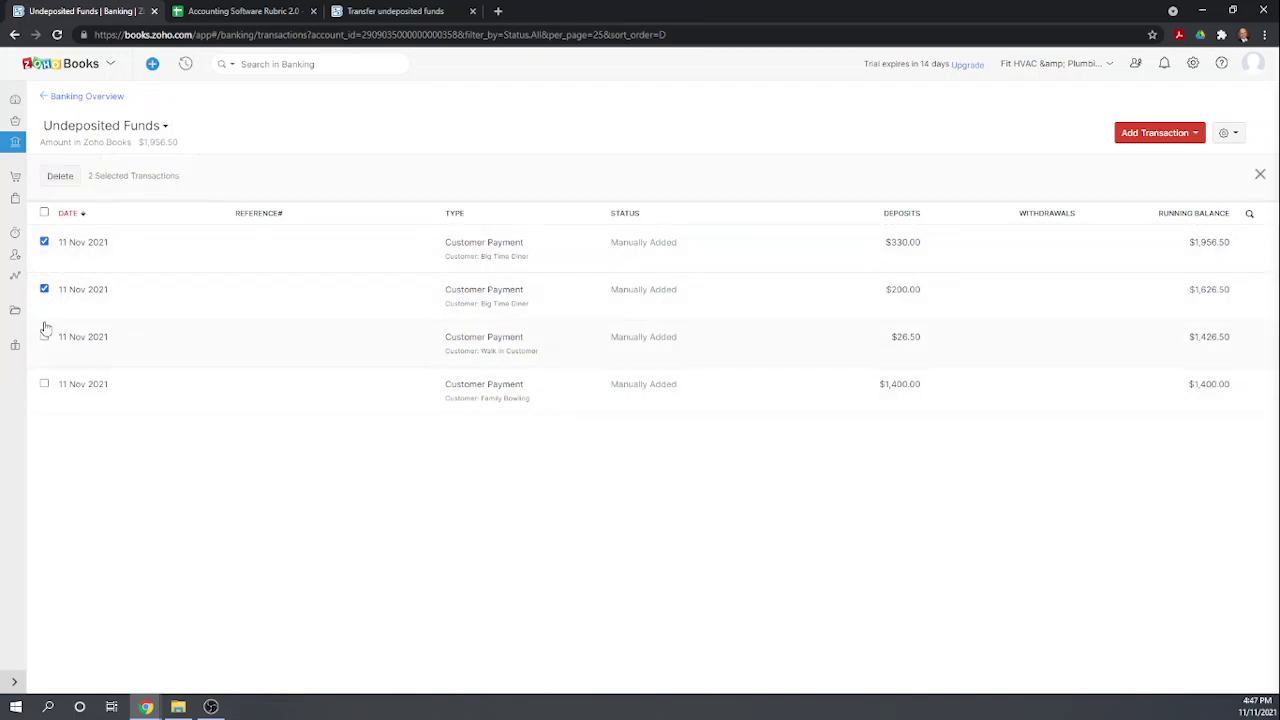
pyautogui.click(44, 338)
pyautogui.click(1195, 134)
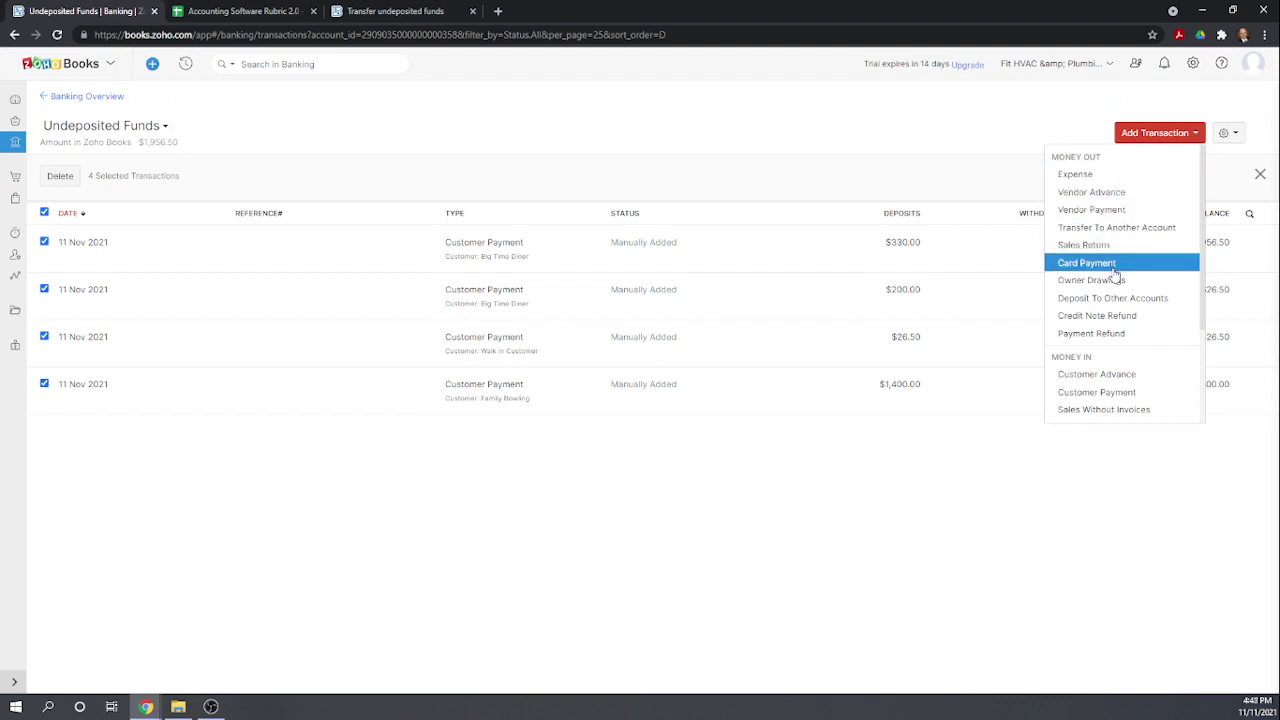
pyautogui.click(1130, 300)
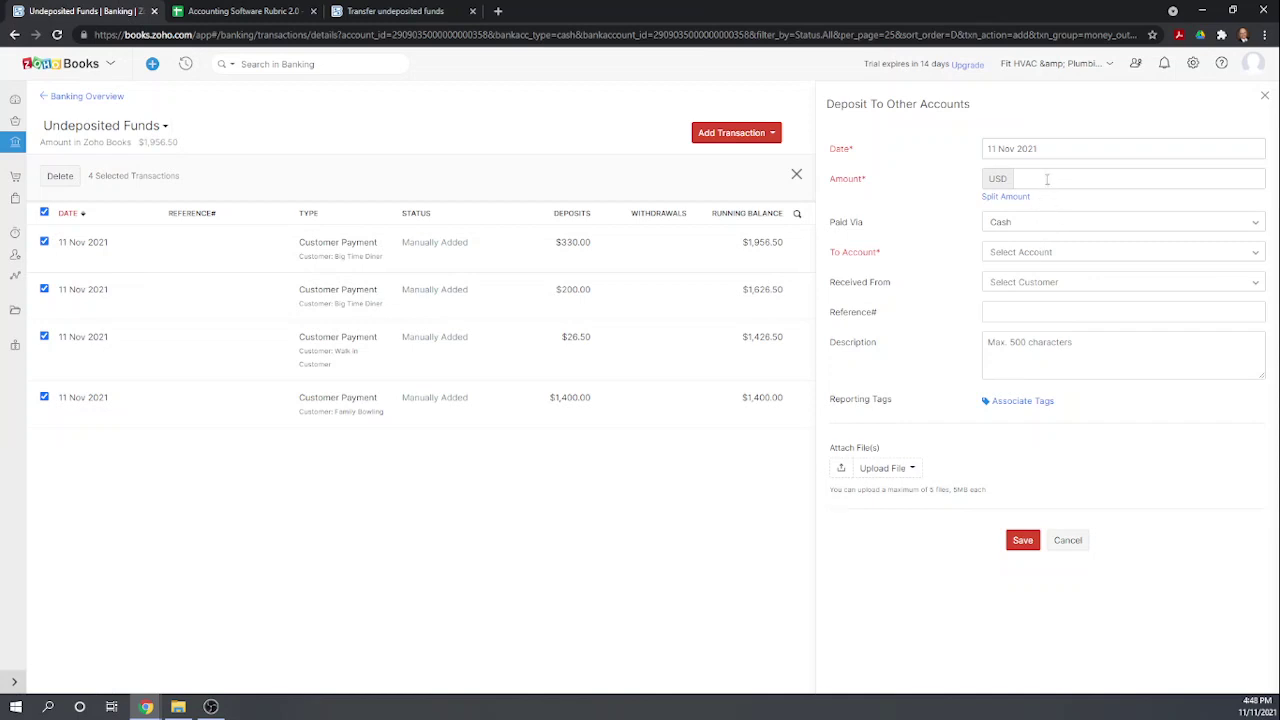
# - Save the deposit of 1956.50 USD paid via Bank Remittance to Checking Account, and check that account's transactions
pyautogui.click(1047, 179)
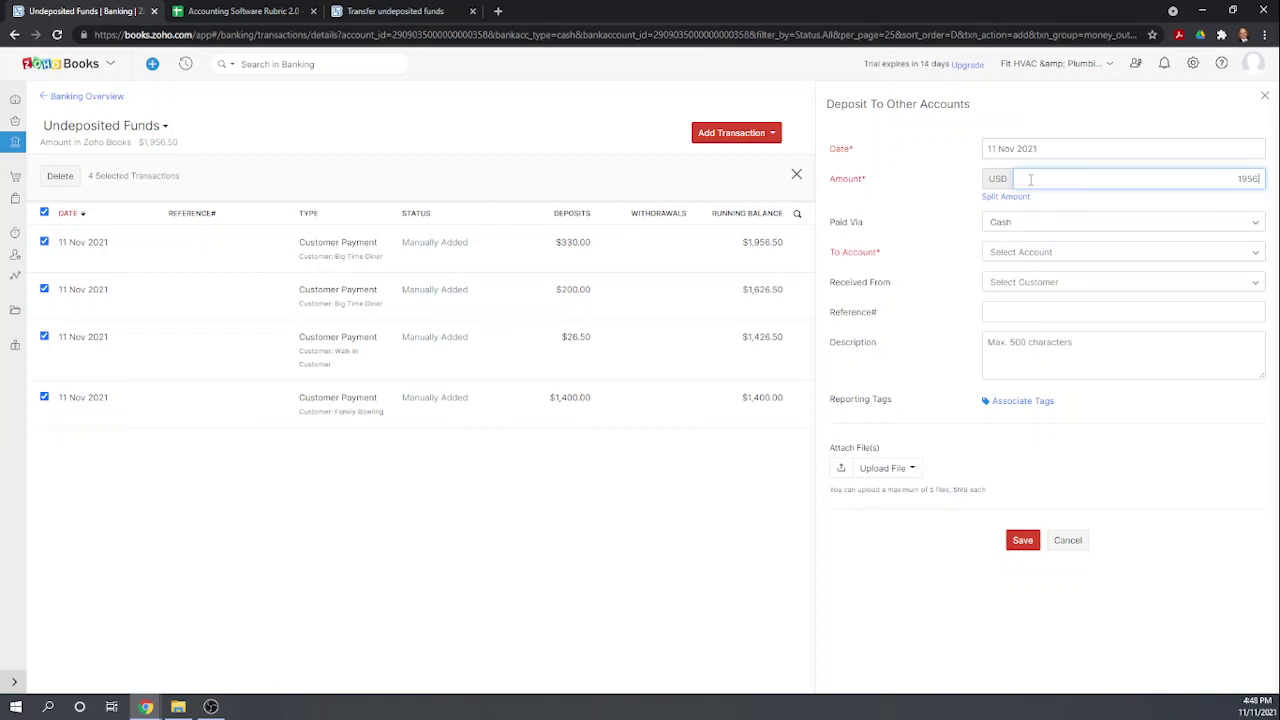
pyautogui.click(1045, 231)
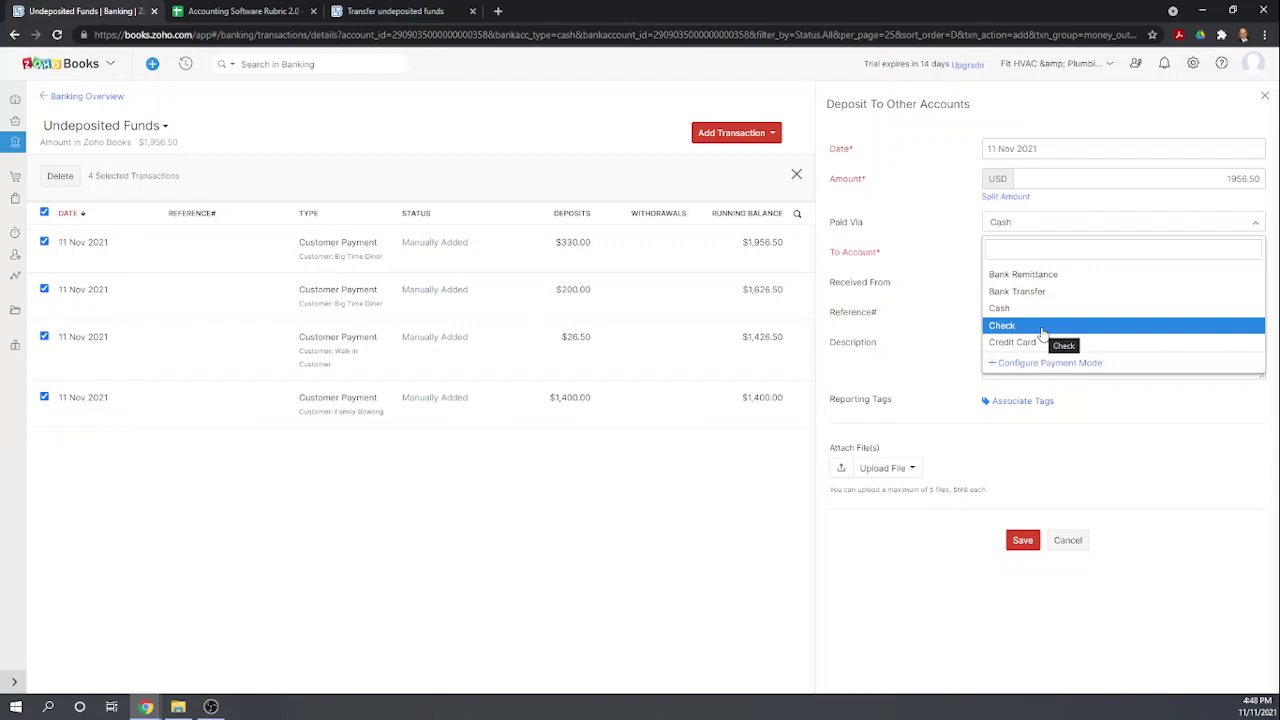
pyautogui.click(1040, 276)
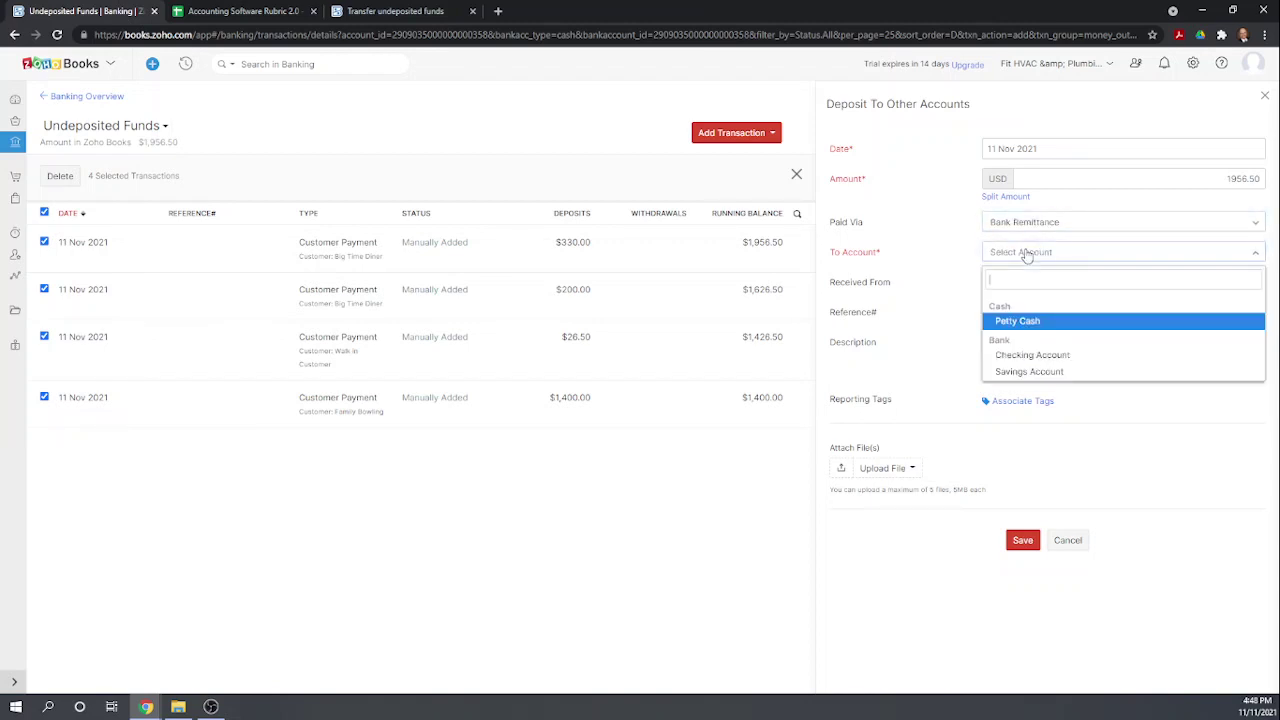
pyautogui.click(1025, 255)
pyautogui.click(1022, 353)
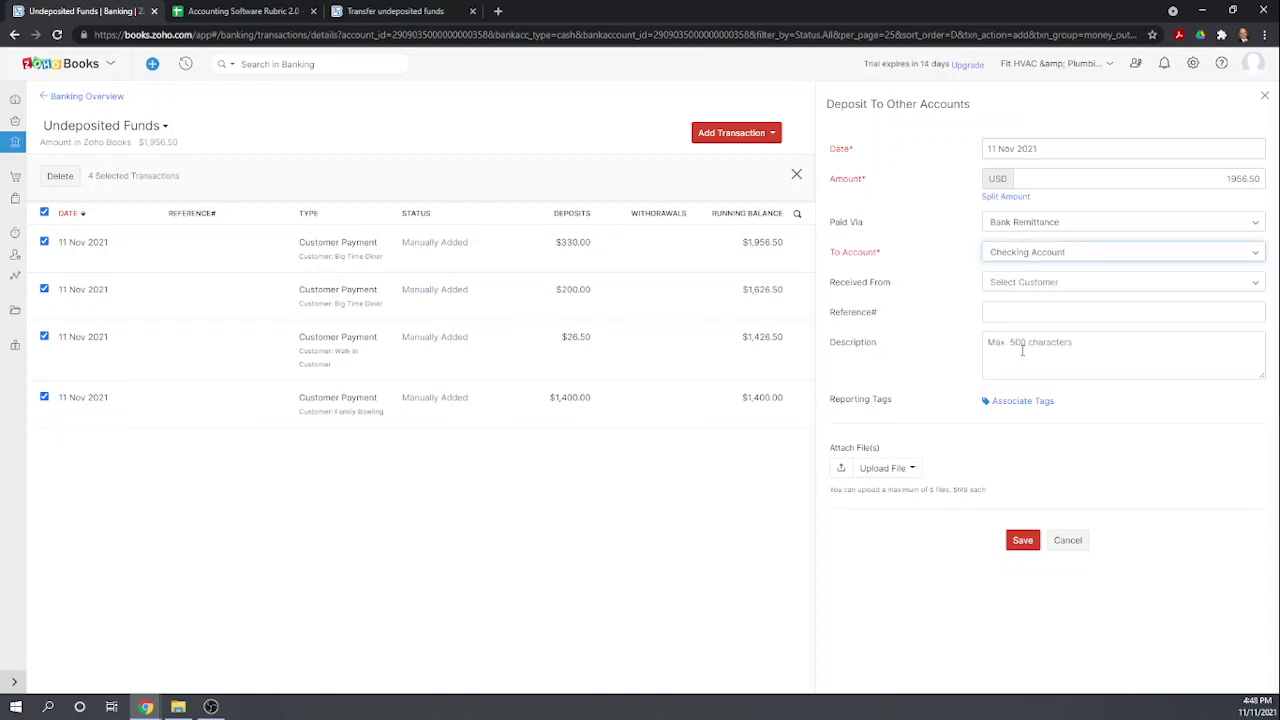
pyautogui.click(1023, 540)
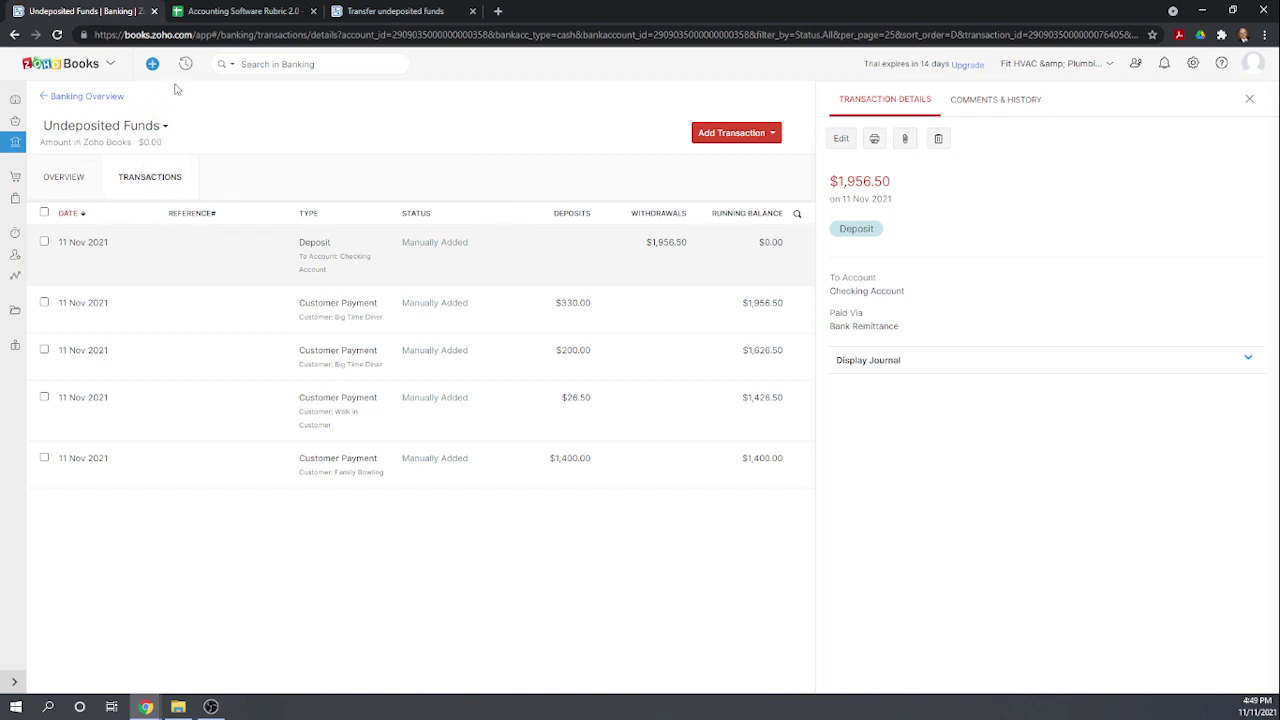
pyautogui.click(83, 97)
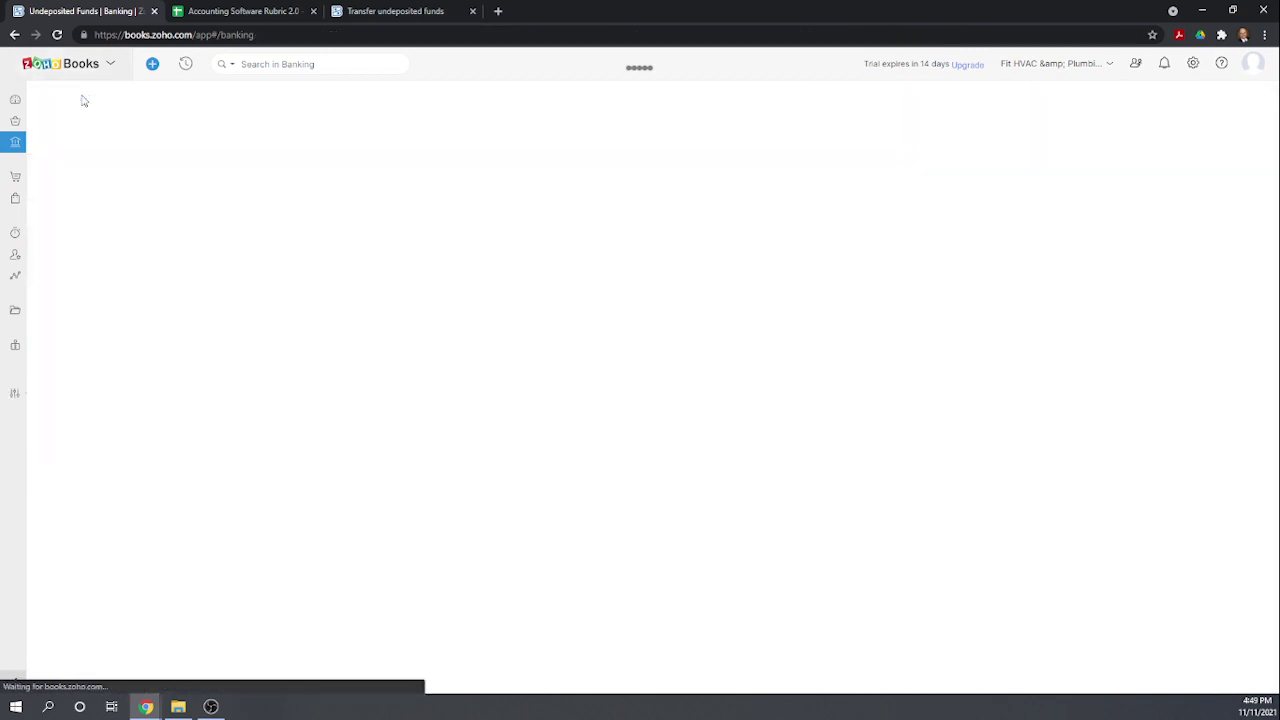
pyautogui.click(226, 431)
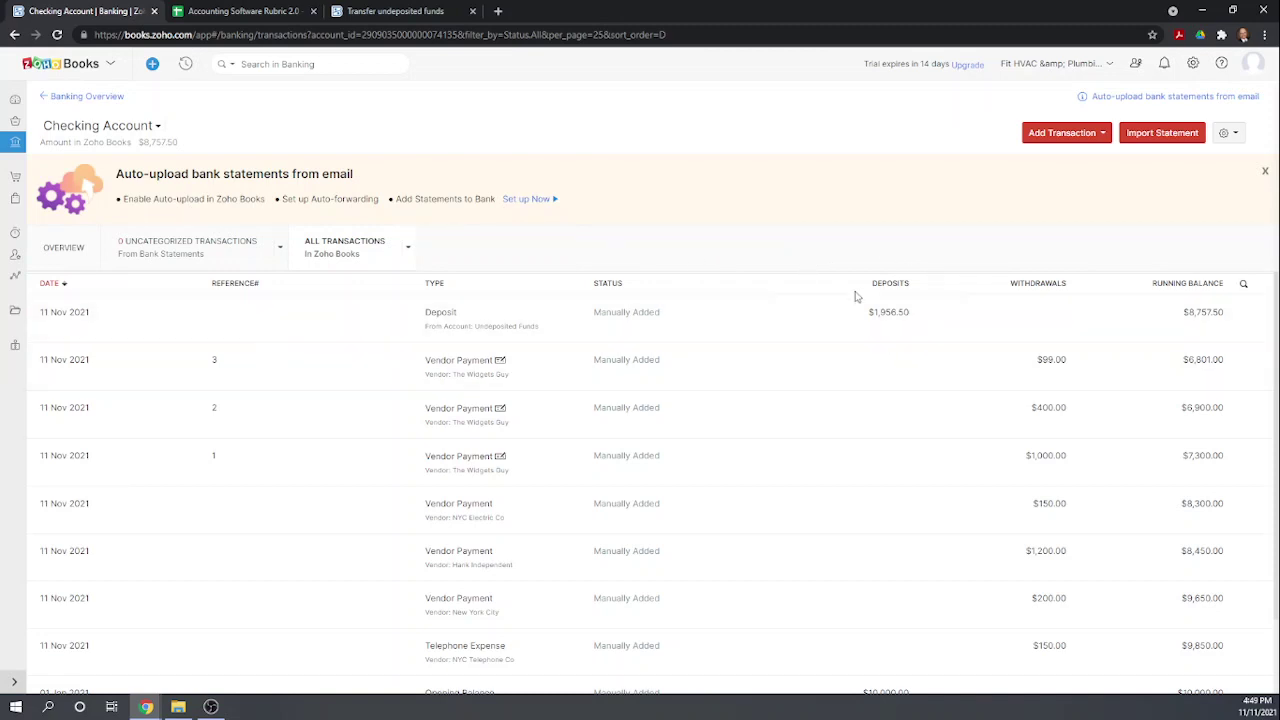
# - In the Accounting Software Rubric spreadsheet, score "Accept short payment from customer" 1 and "Combine multiple checks received into a single deposit" 0.5
pyautogui.click(205, 12)
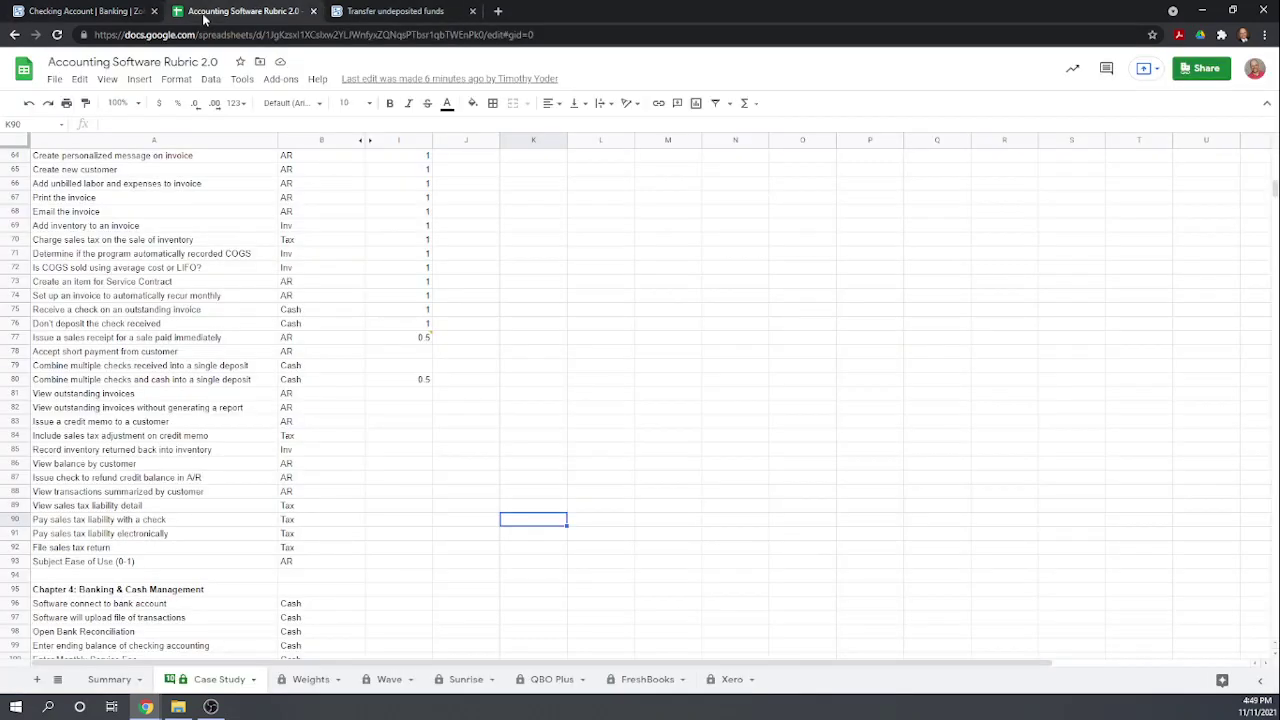
pyautogui.click(421, 355)
pyautogui.write('1')
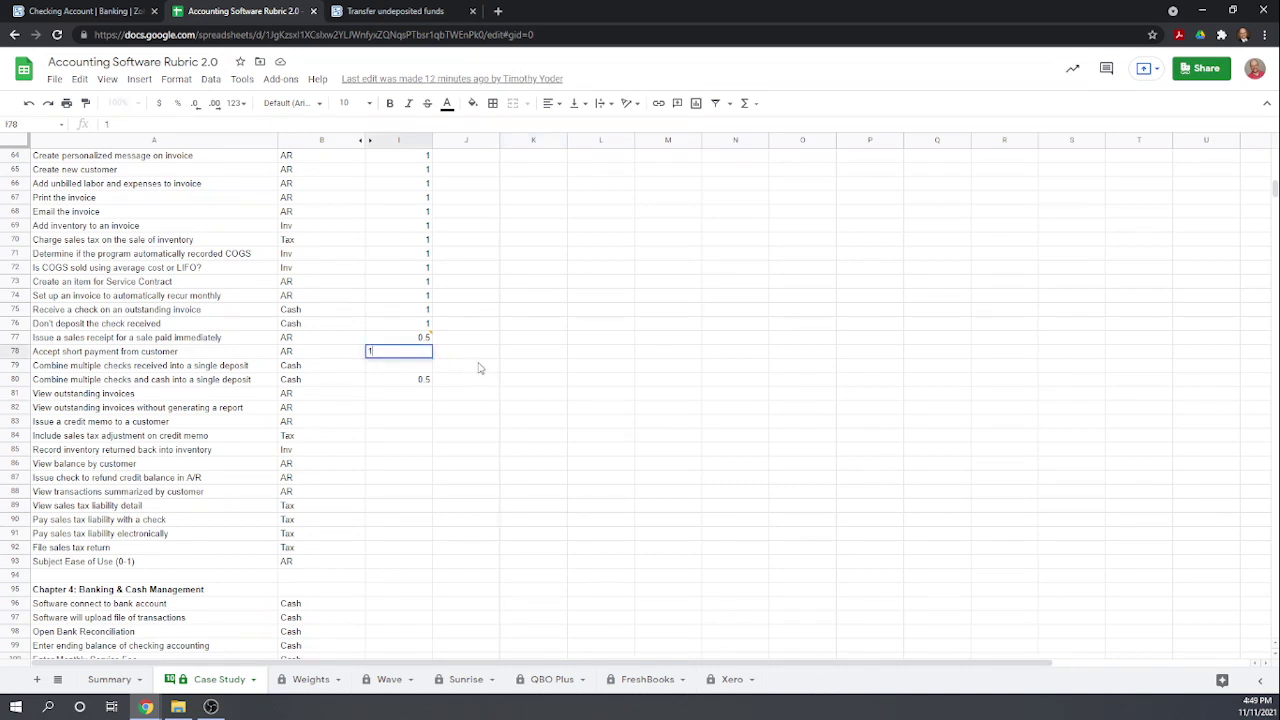
pyautogui.press('Return')
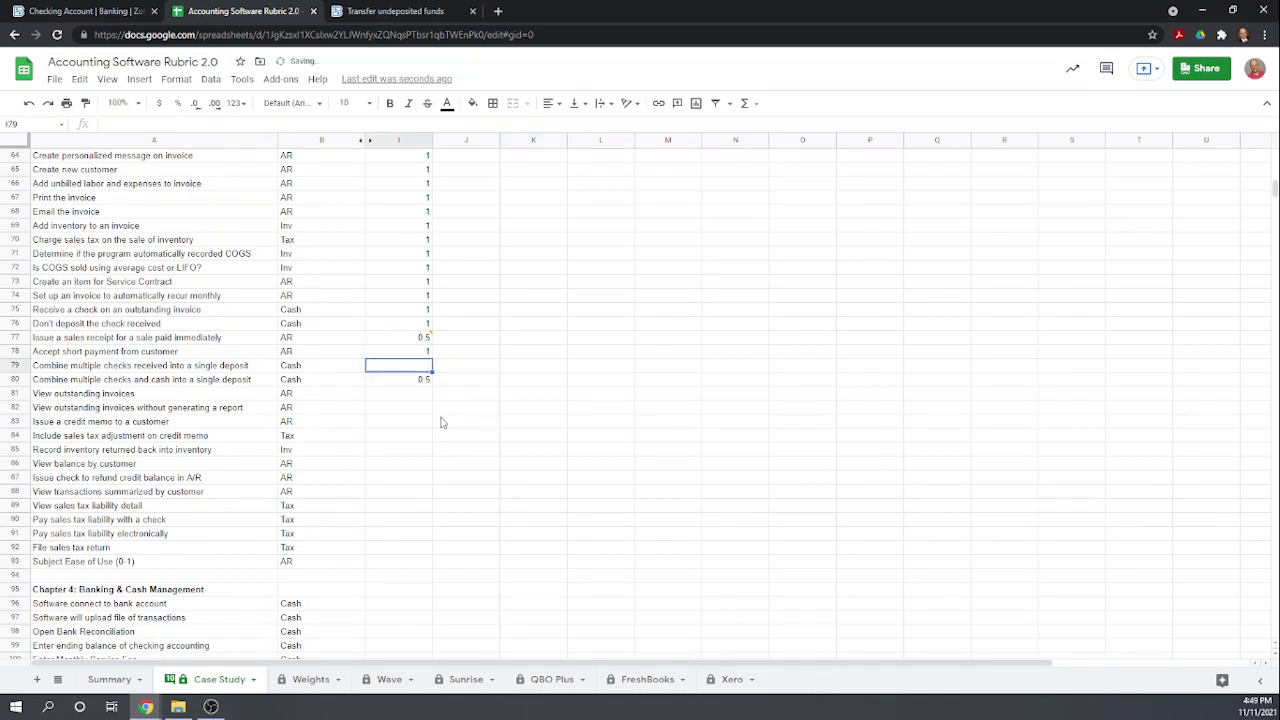
pyautogui.press('Return')
pyautogui.press('Return')
# - Comment on the score in I79: "Cannot remove checks from undeposited screen when deposited into checking account."
pyautogui.click(406, 366)
pyautogui.rightClick(406, 366)
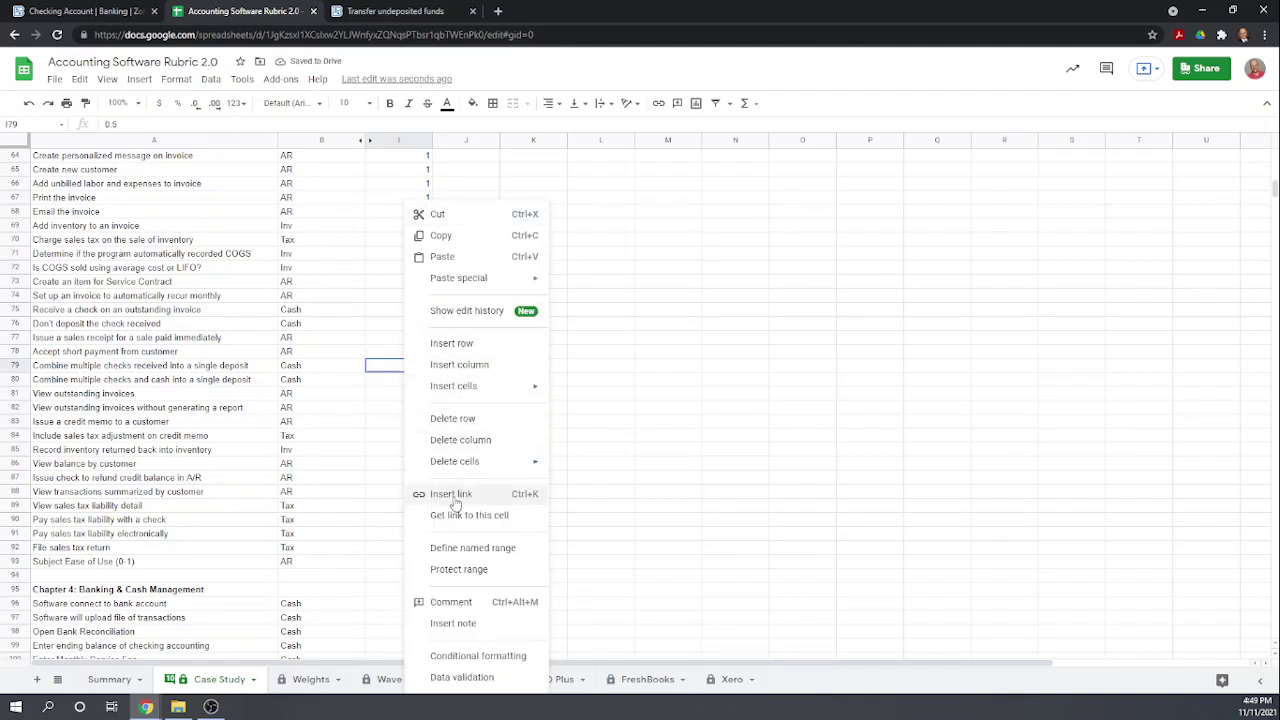
pyautogui.click(450, 602)
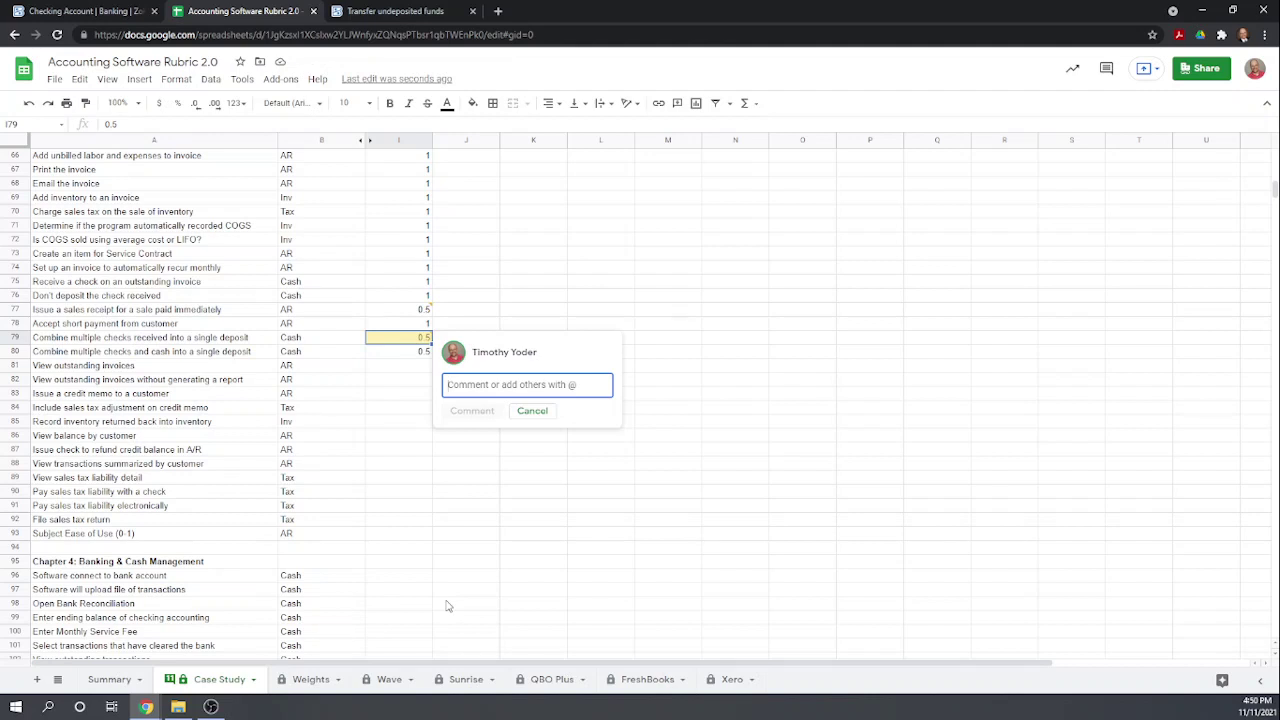
pyautogui.write('Cannot remove checks f')
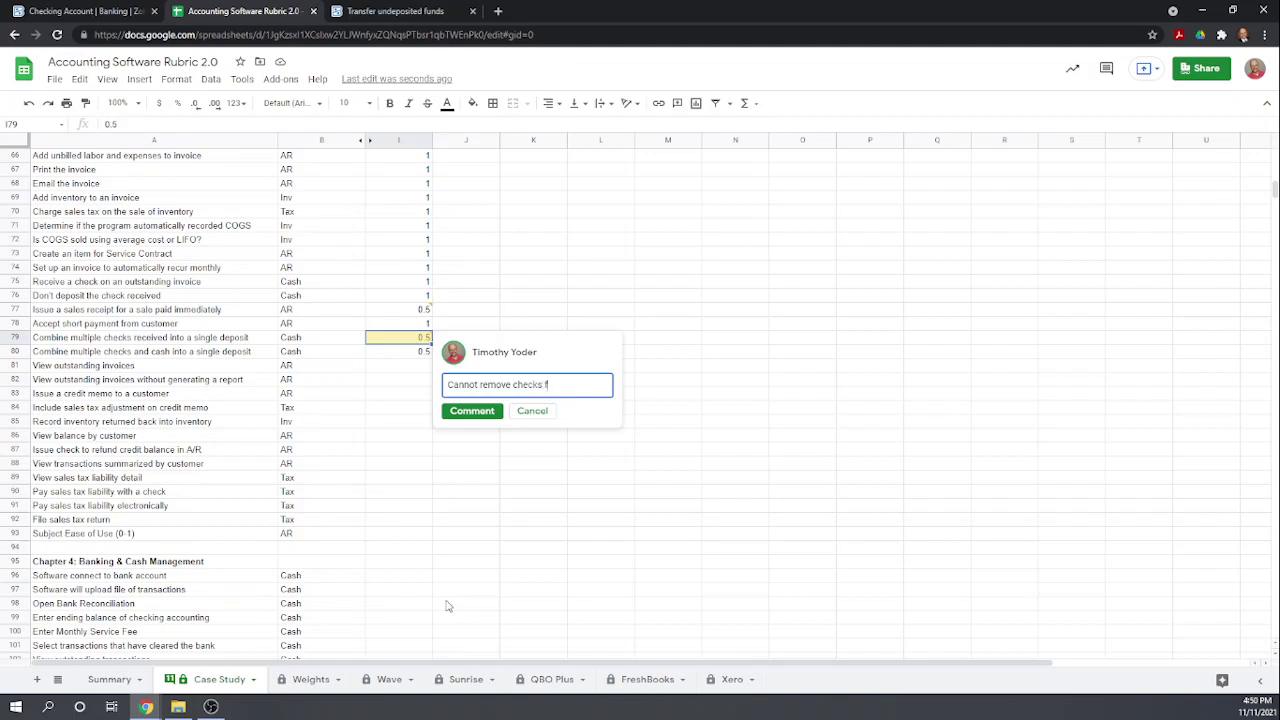
pyautogui.write('rom undeposited screen when de')
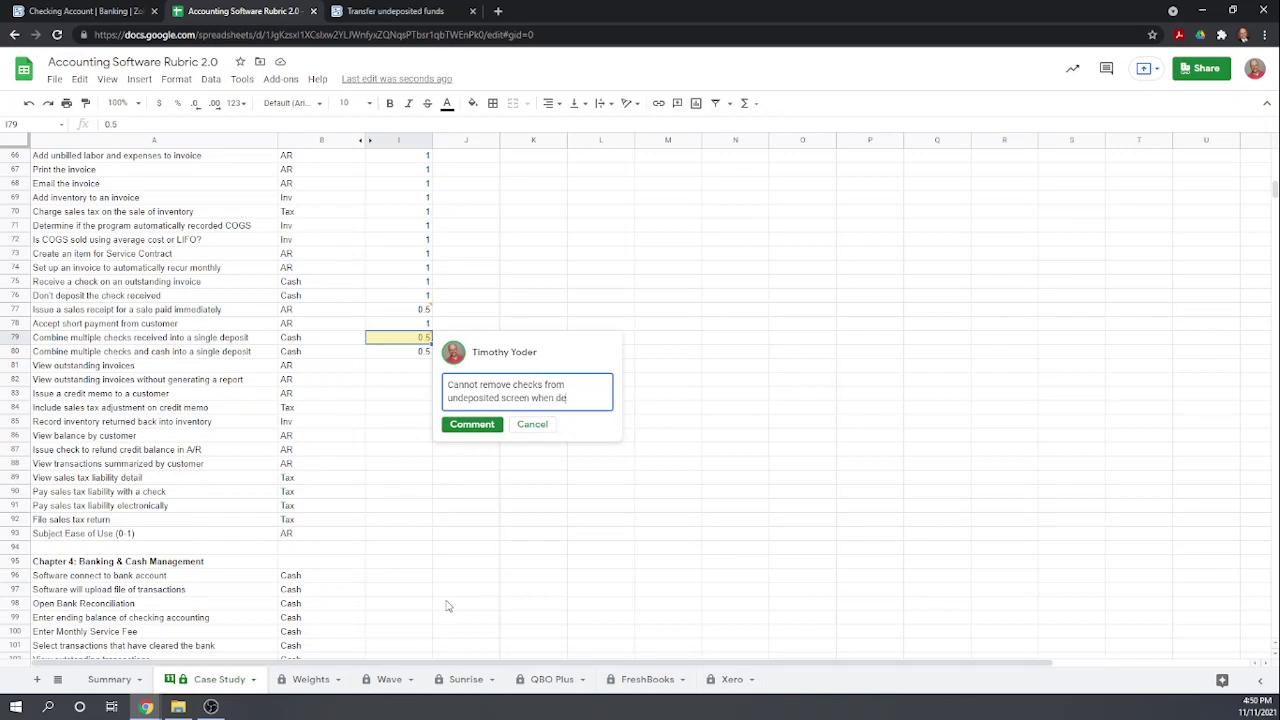
pyautogui.write('to checking account')
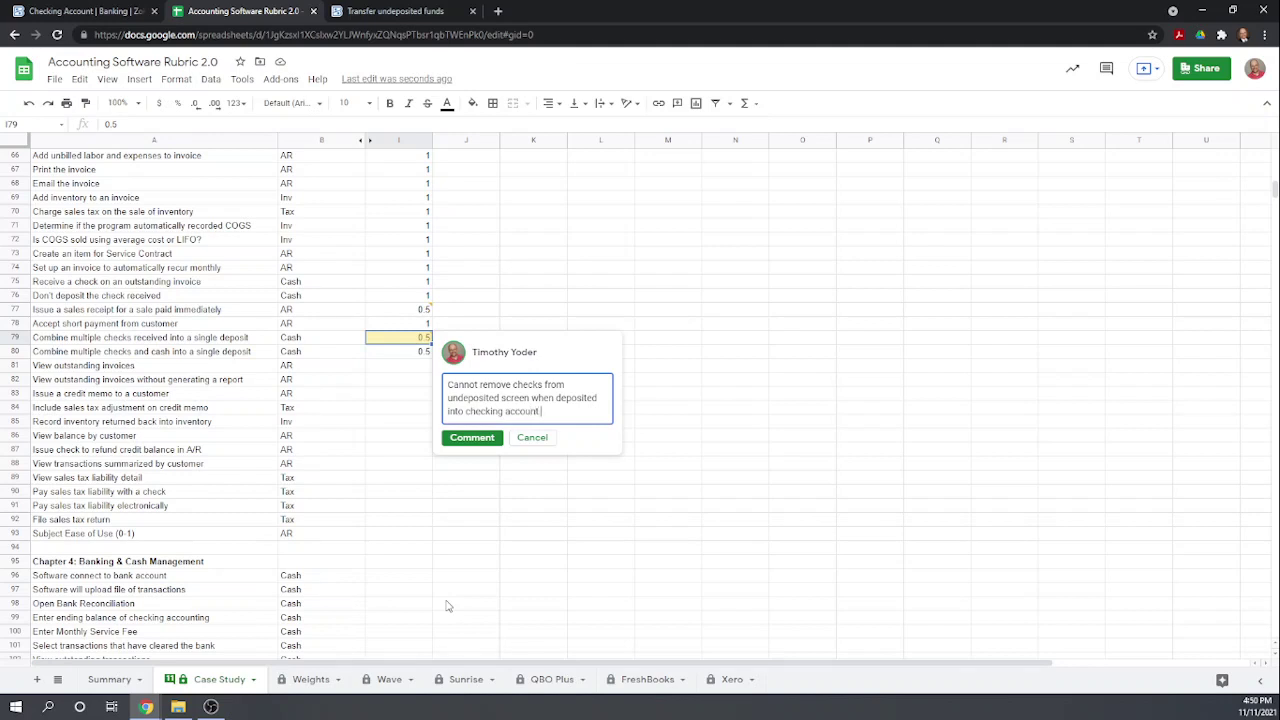
pyautogui.click(472, 438)
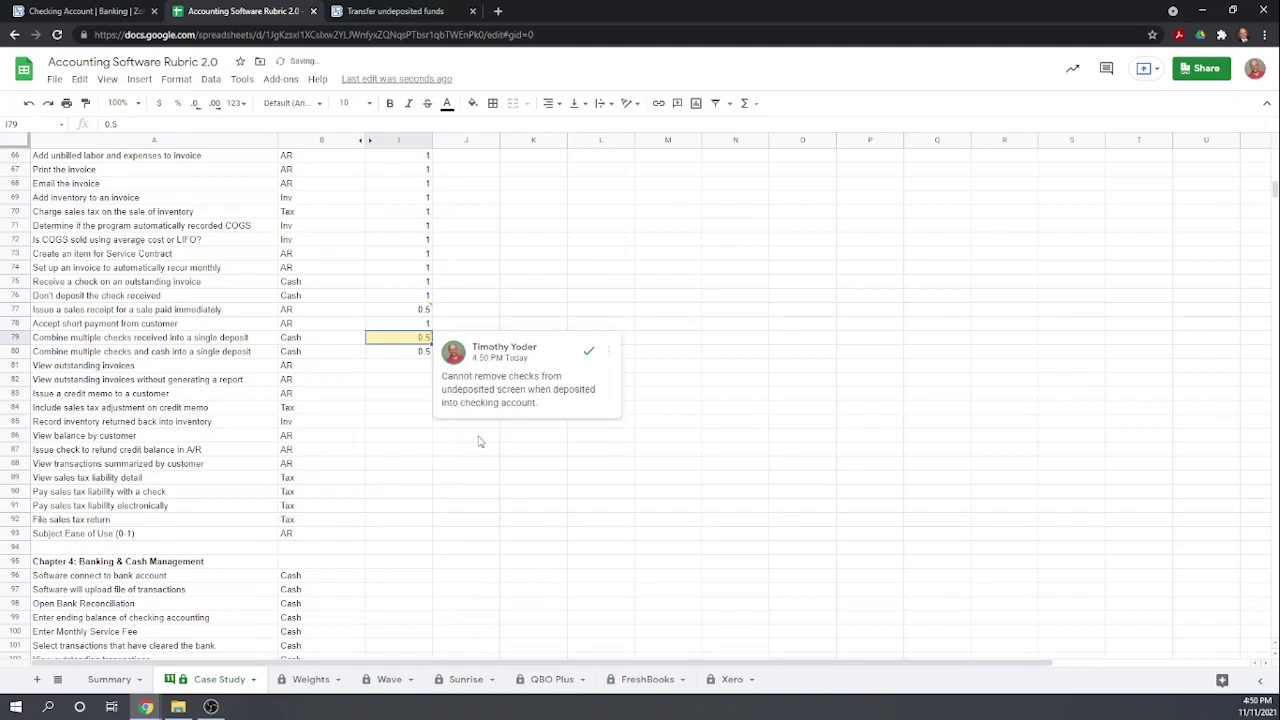
pyautogui.click(408, 462)
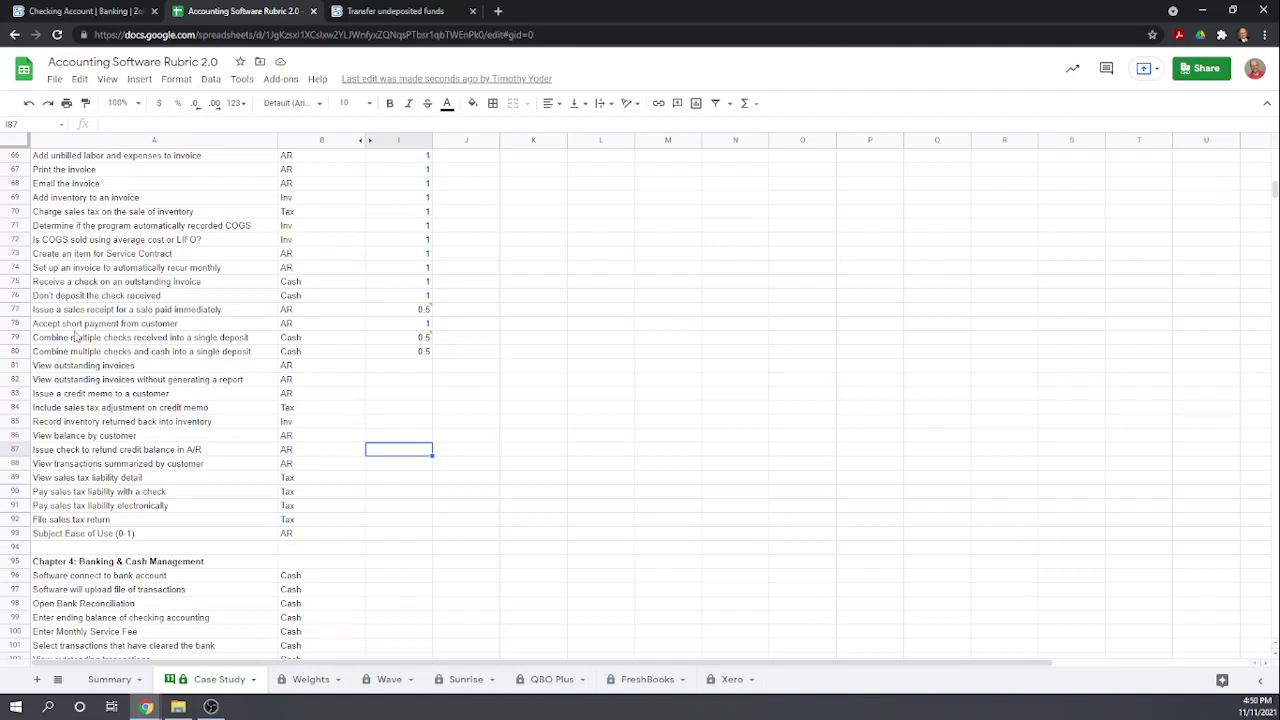
# - Switch to Zoho Books and view the list of all sales invoices with their payment statuses and balances due
pyautogui.click(77, 11)
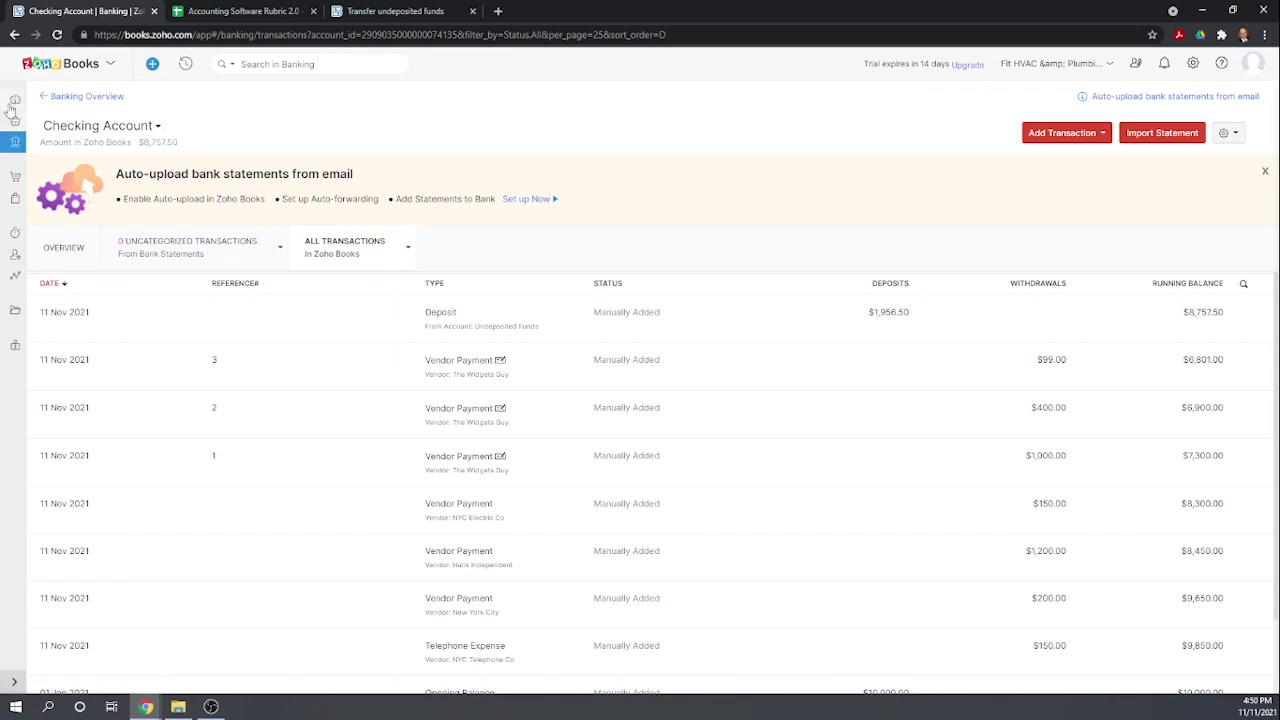
pyautogui.click(44, 97)
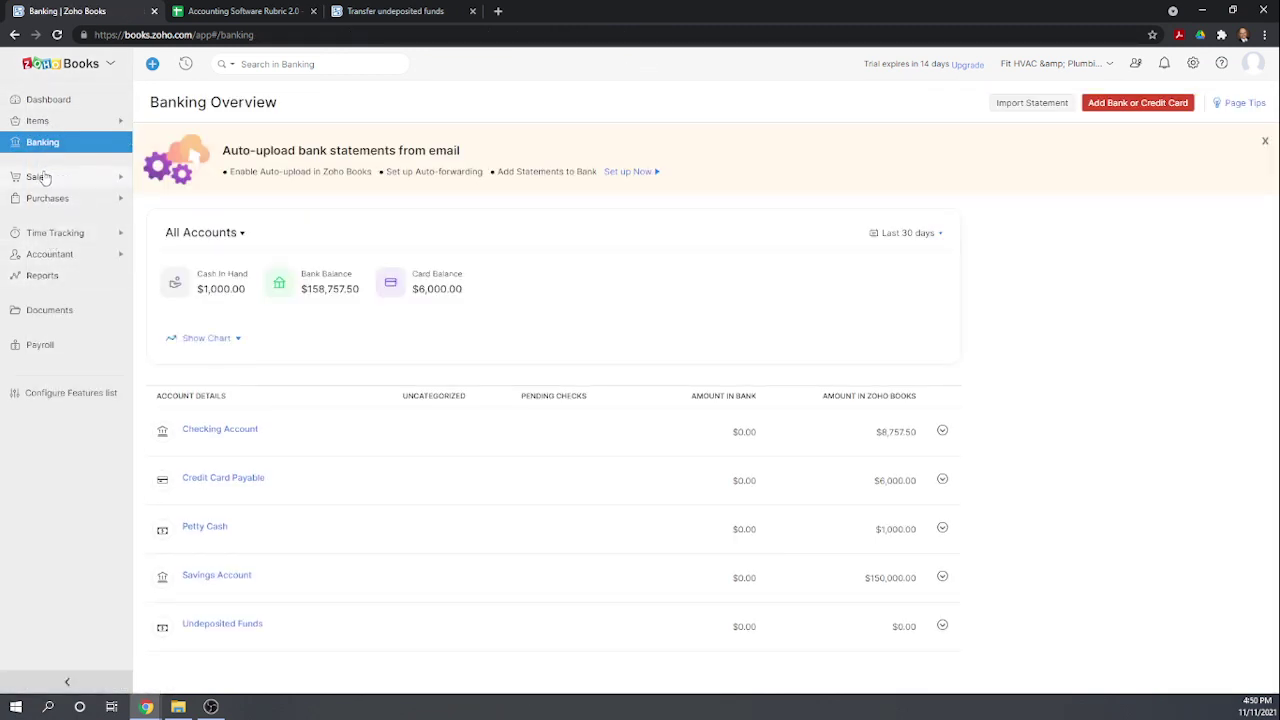
pyautogui.click(40, 176)
pyautogui.click(50, 242)
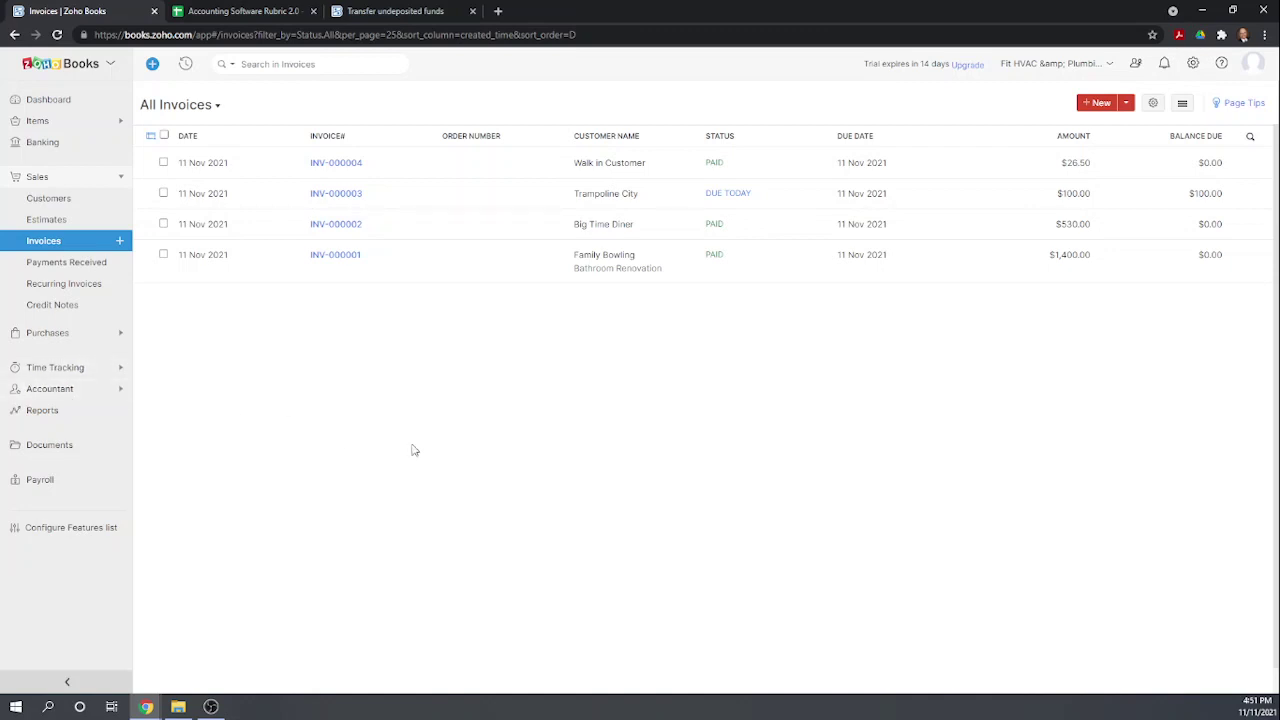
# - Start a new credit note for the customer Big Time Diner
pyautogui.click(42, 308)
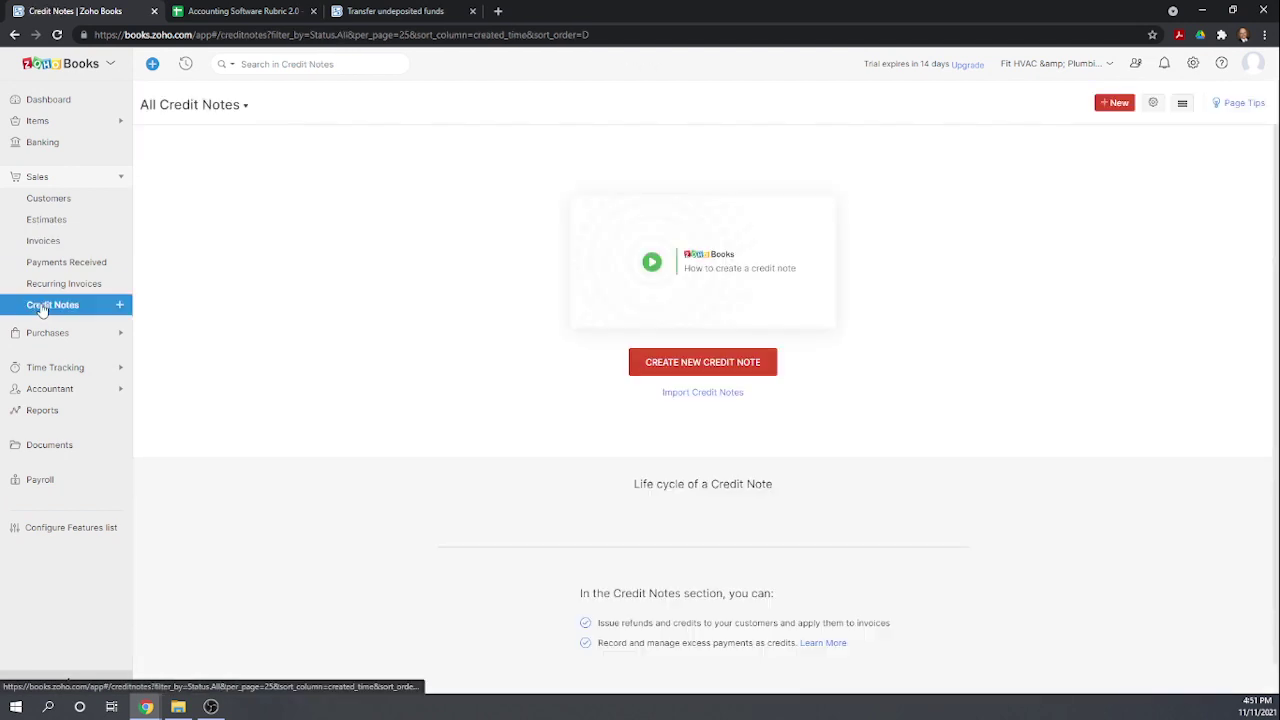
pyautogui.click(702, 365)
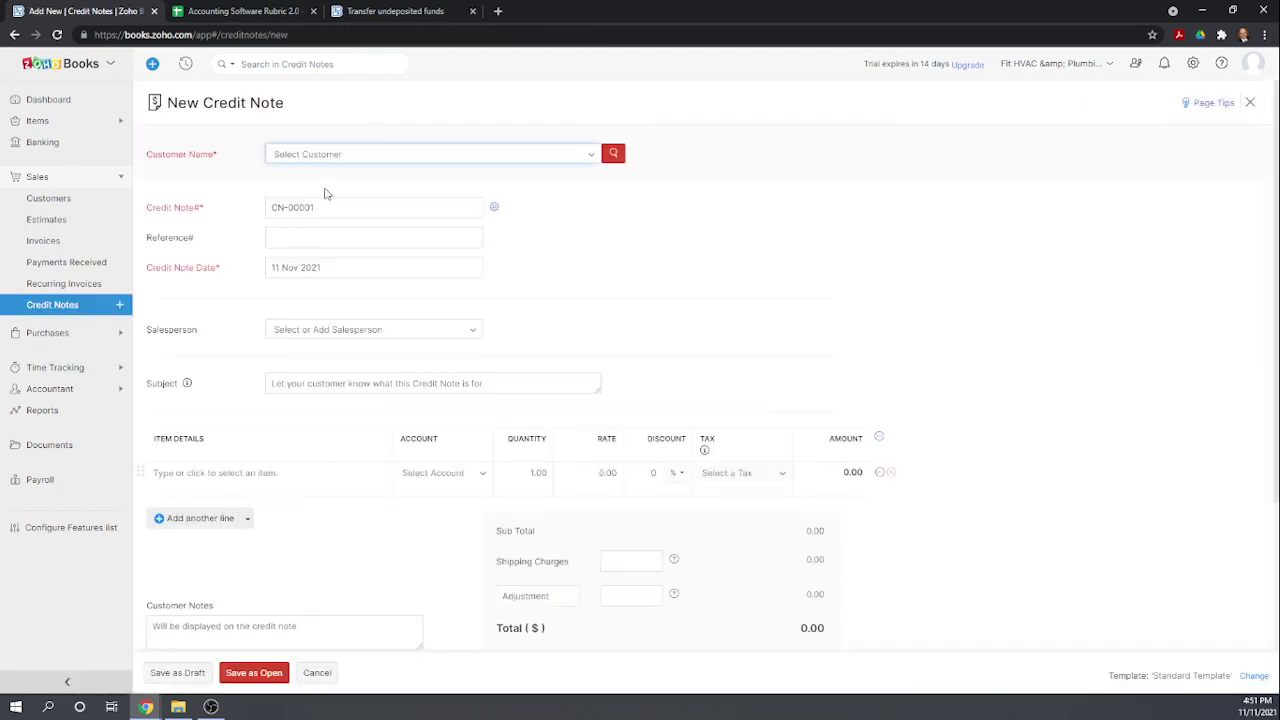
pyautogui.click(311, 152)
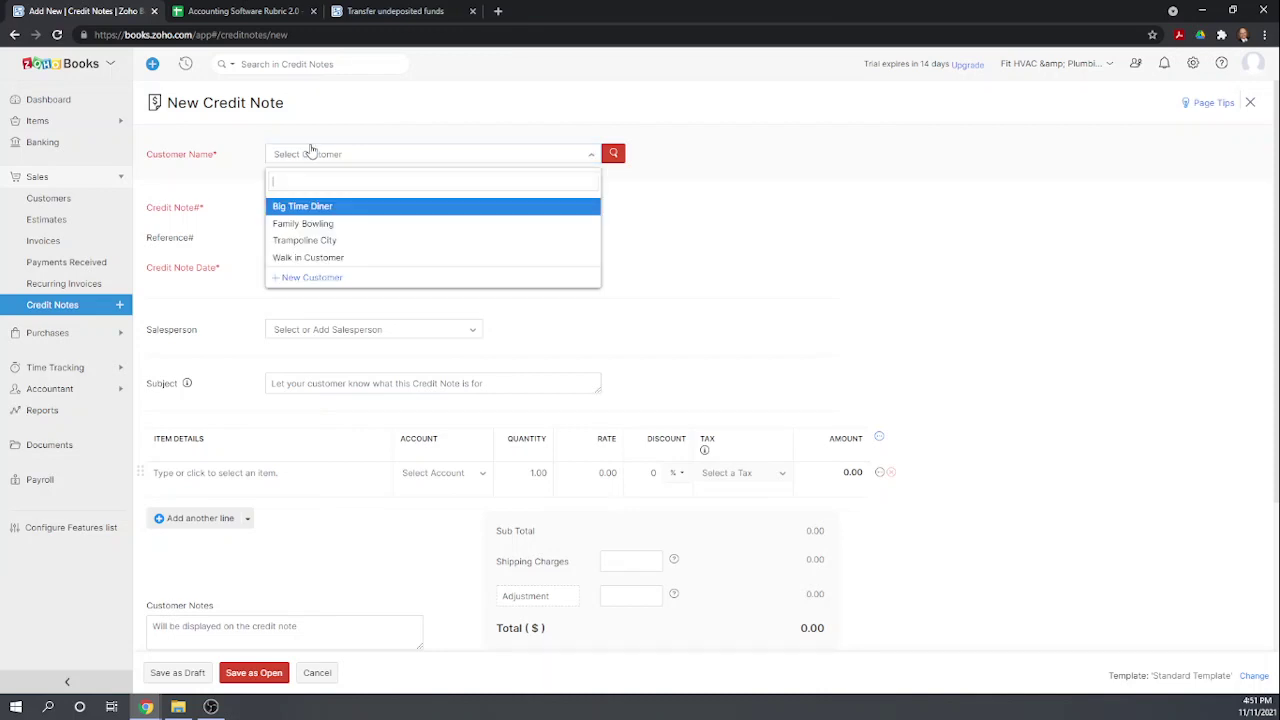
pyautogui.click(312, 212)
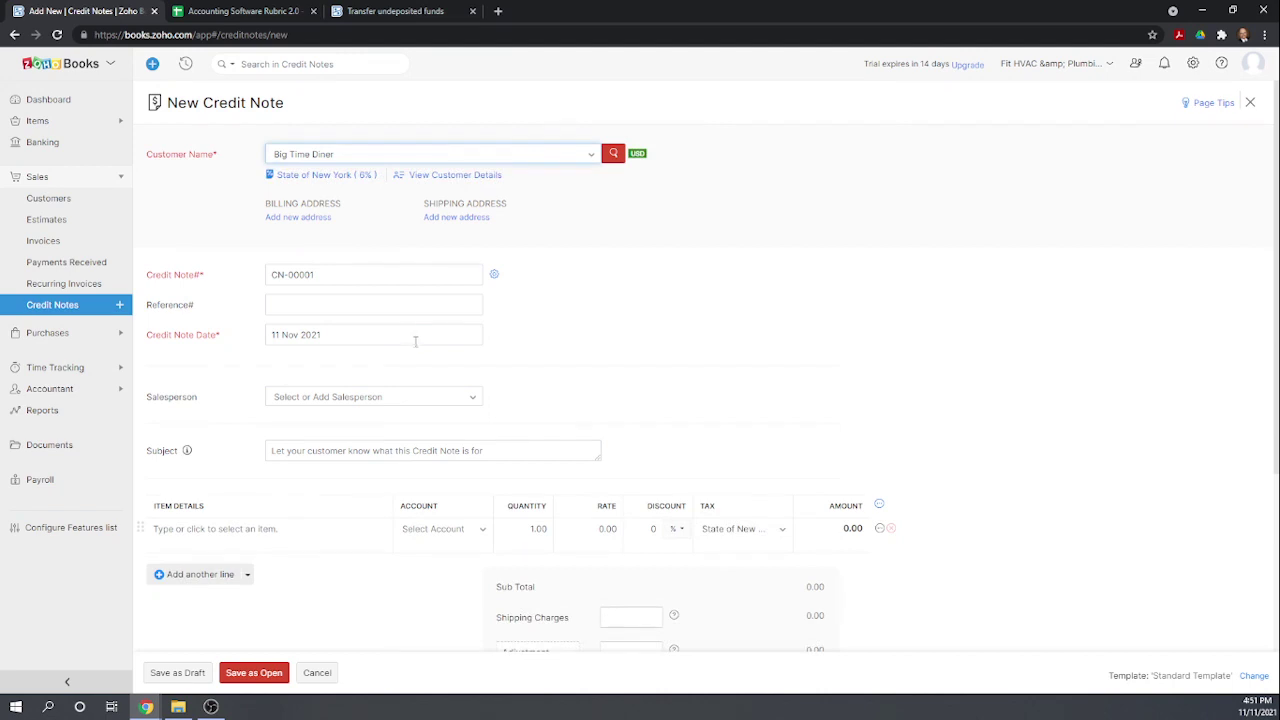
# - Add 2 Plumbing Widgets to the credit note, review its totals, and save it as open
pyautogui.scroll(-2, 415, 341)
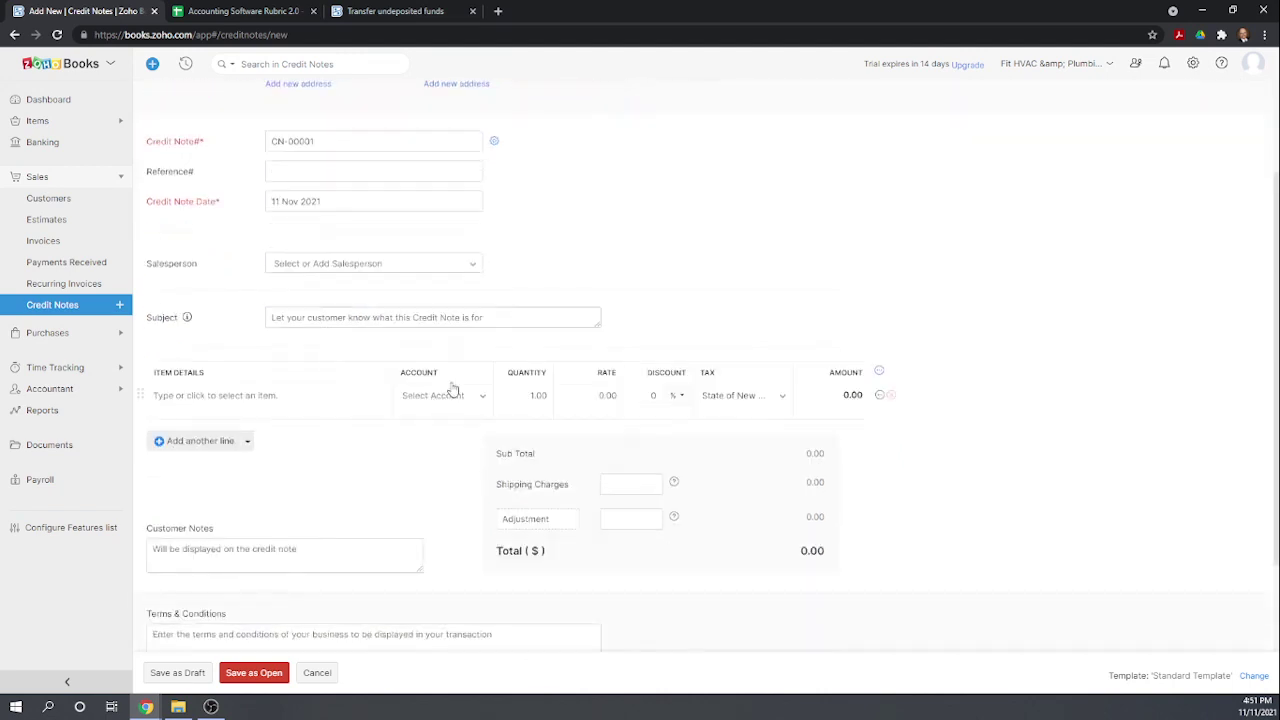
pyautogui.click(241, 397)
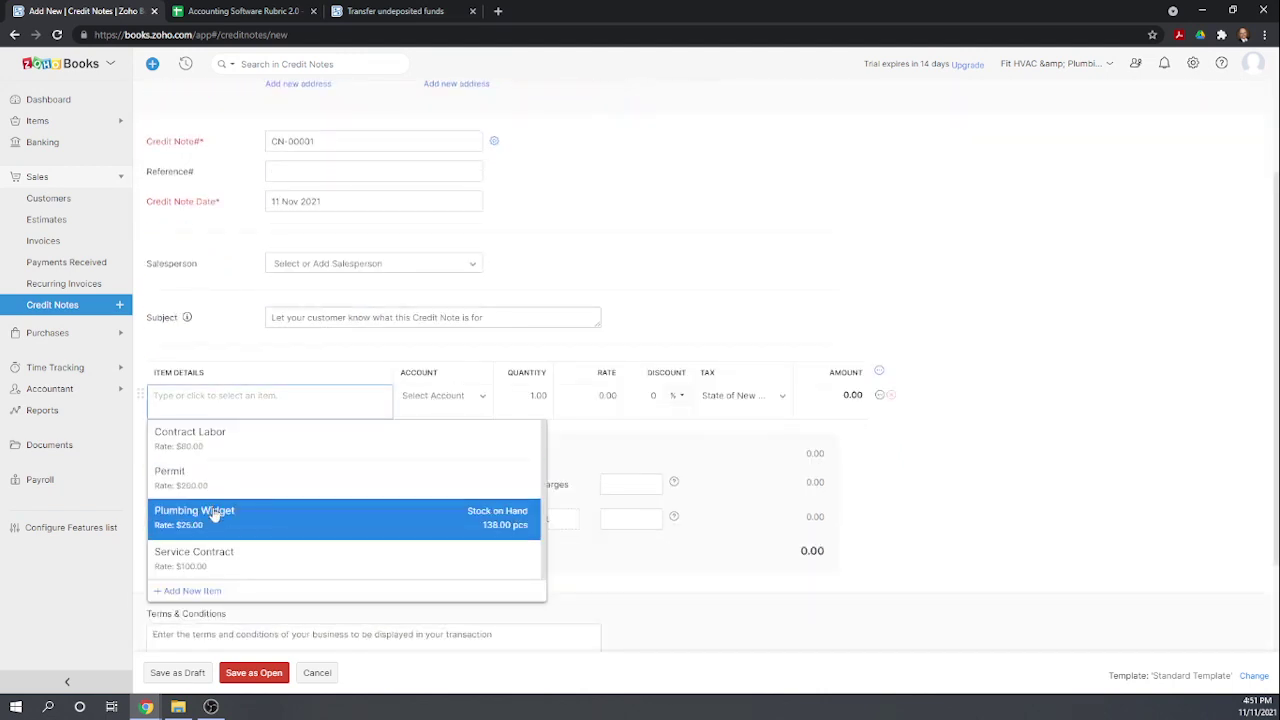
pyautogui.click(214, 515)
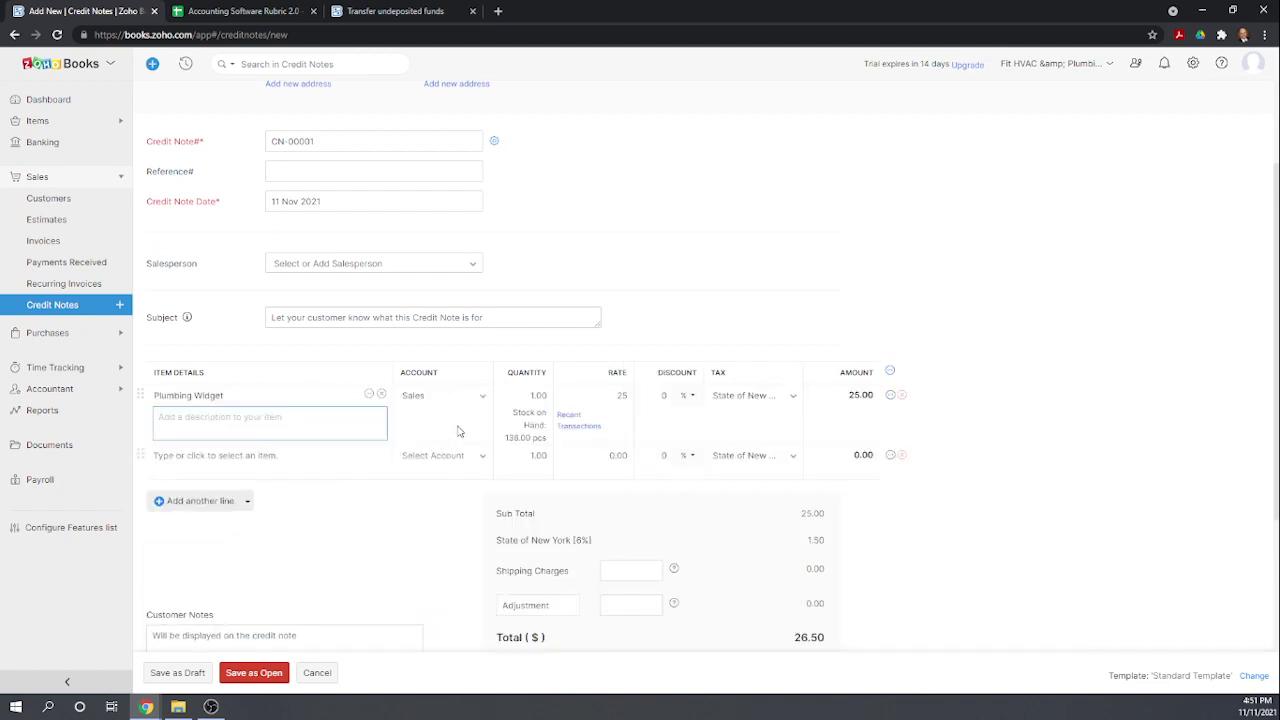
pyautogui.click(530, 396)
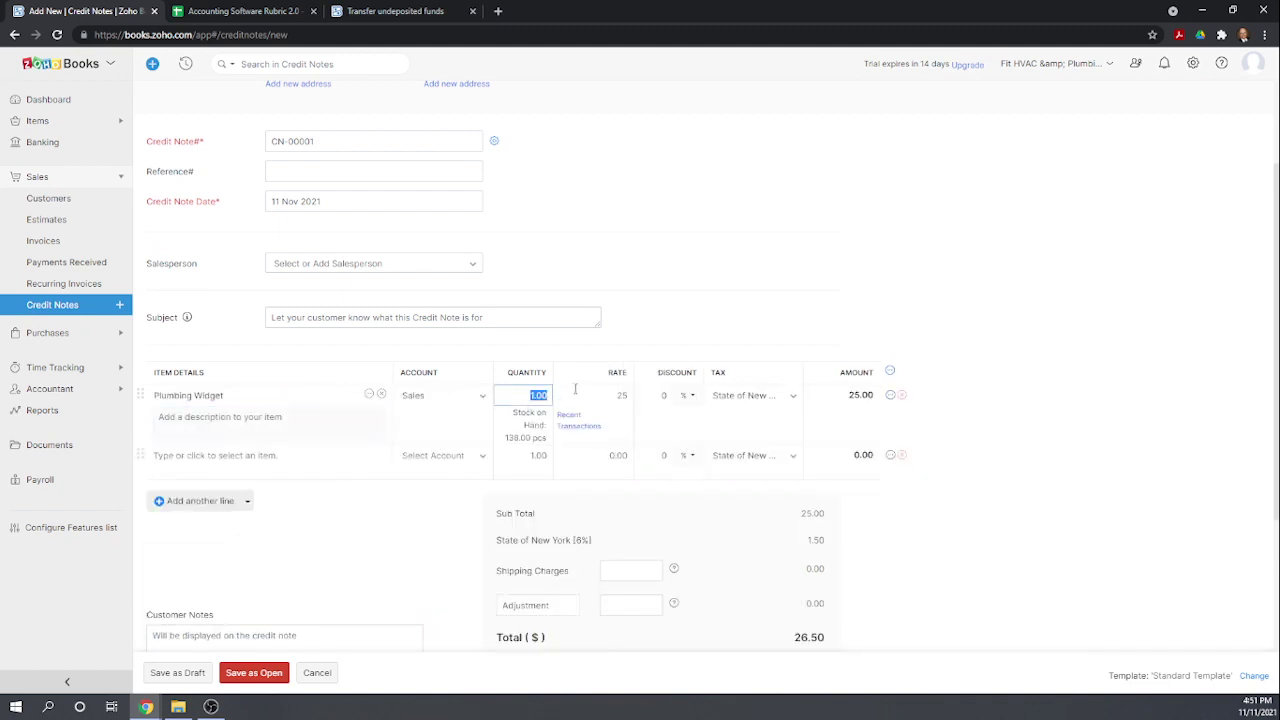
pyautogui.write('2')
pyautogui.click(624, 252)
pyautogui.scroll(-3, 960, 410)
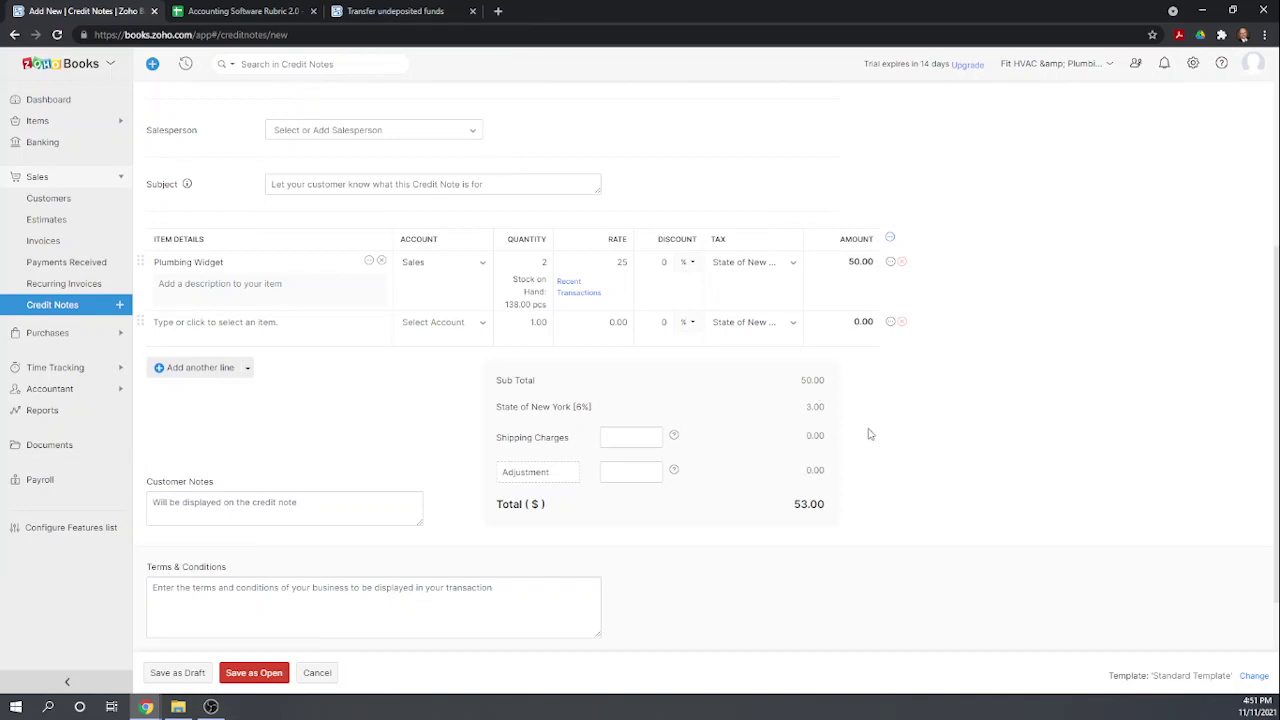
pyautogui.scroll(-2, 875, 435)
pyautogui.scroll(5, 872, 408)
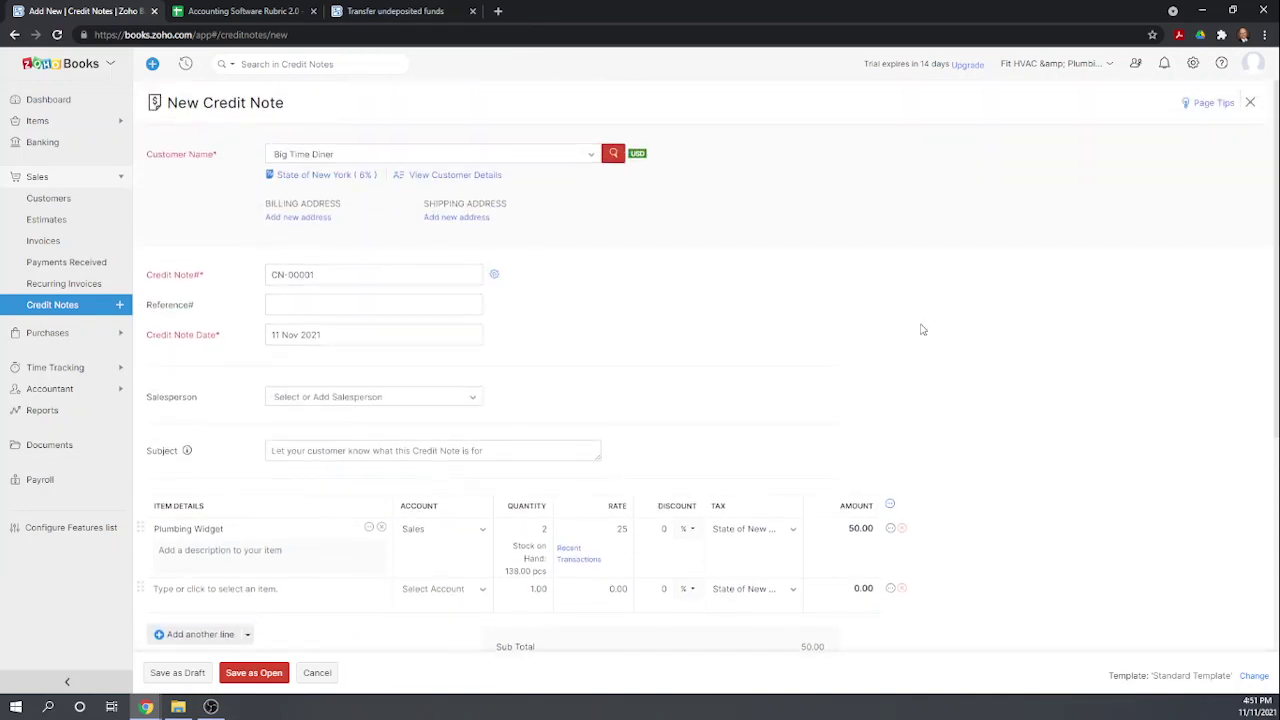
pyautogui.scroll(-4, 922, 330)
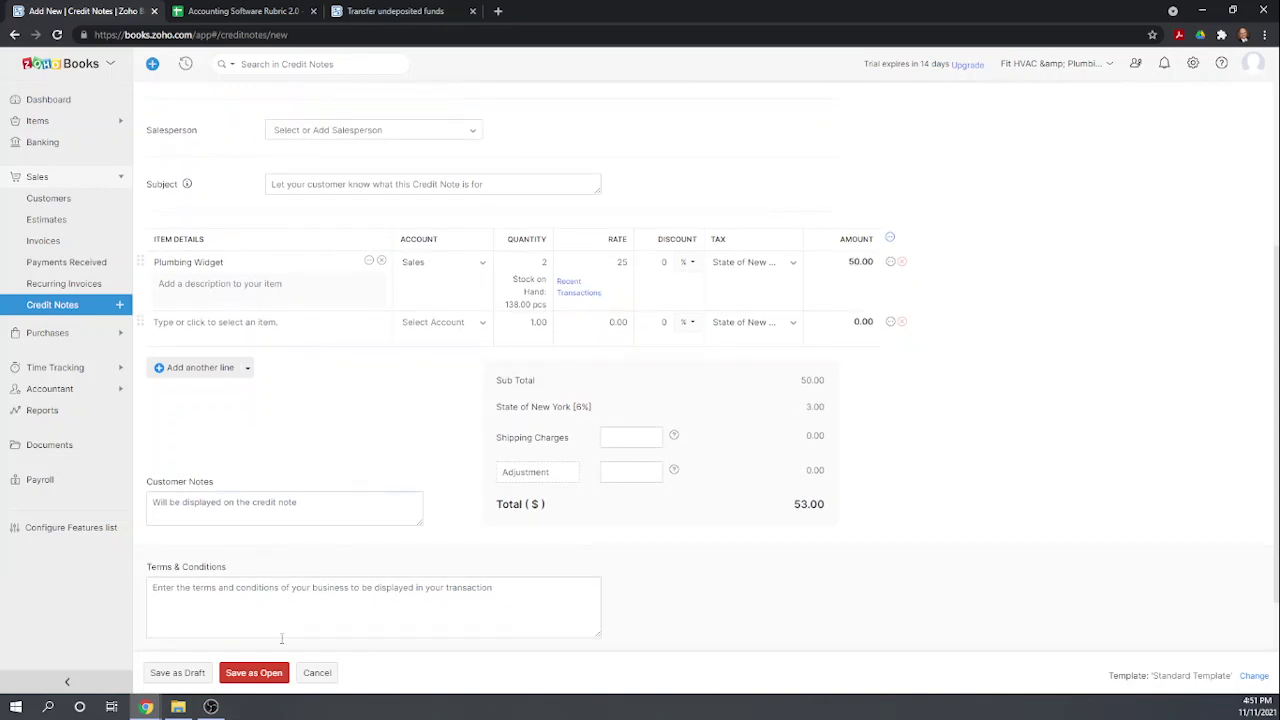
pyautogui.click(263, 675)
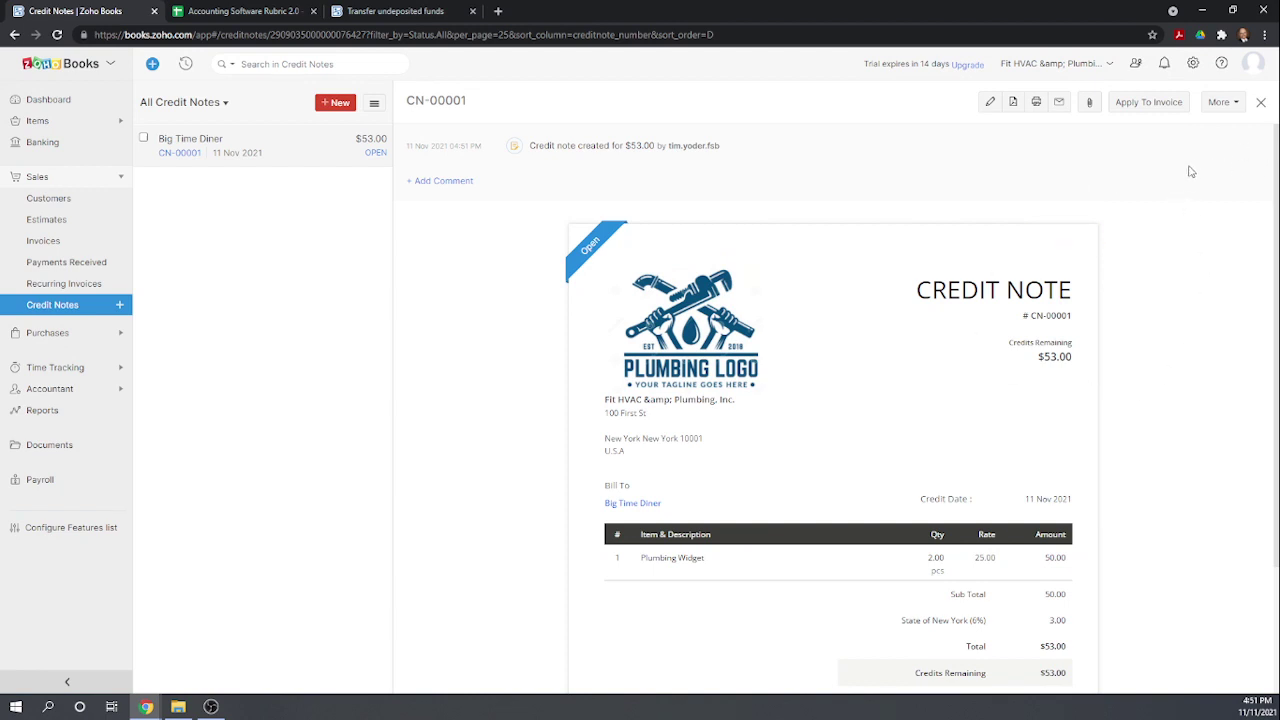
# - Record a 53 USD refund of the credit note from Checking Account with payment mode Cash
pyautogui.click(1236, 104)
pyautogui.click(1188, 130)
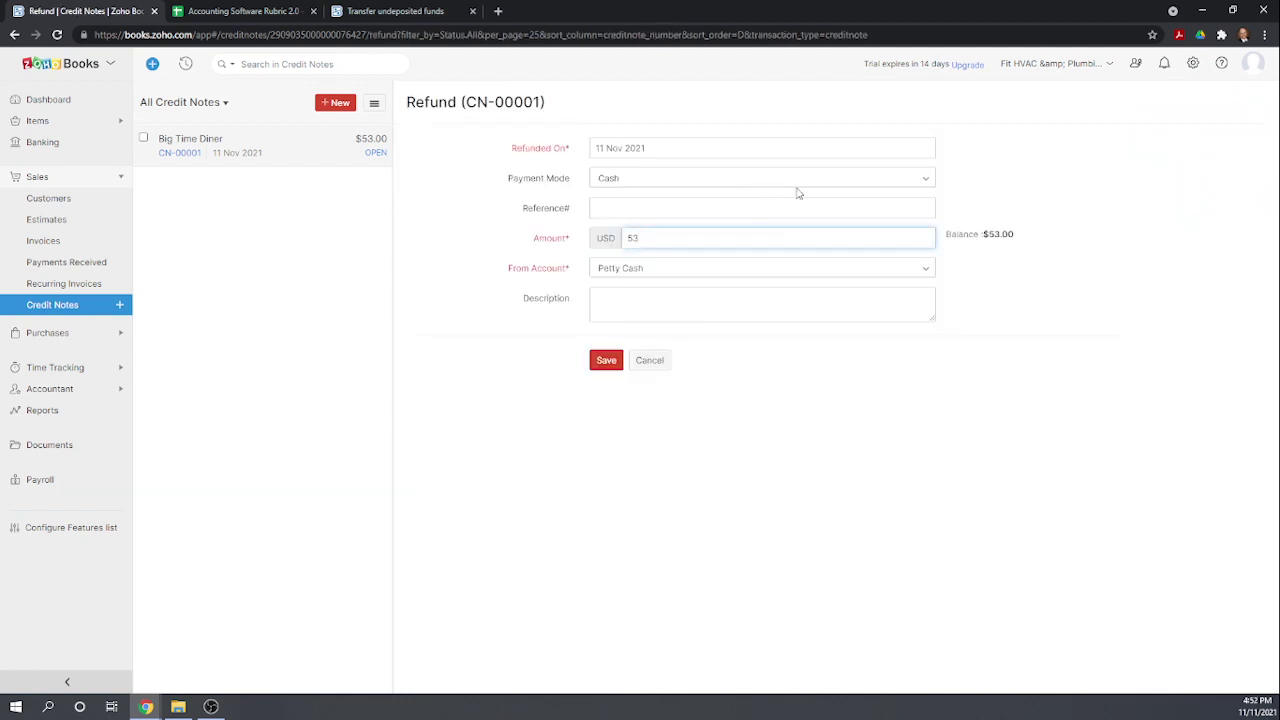
pyautogui.click(871, 185)
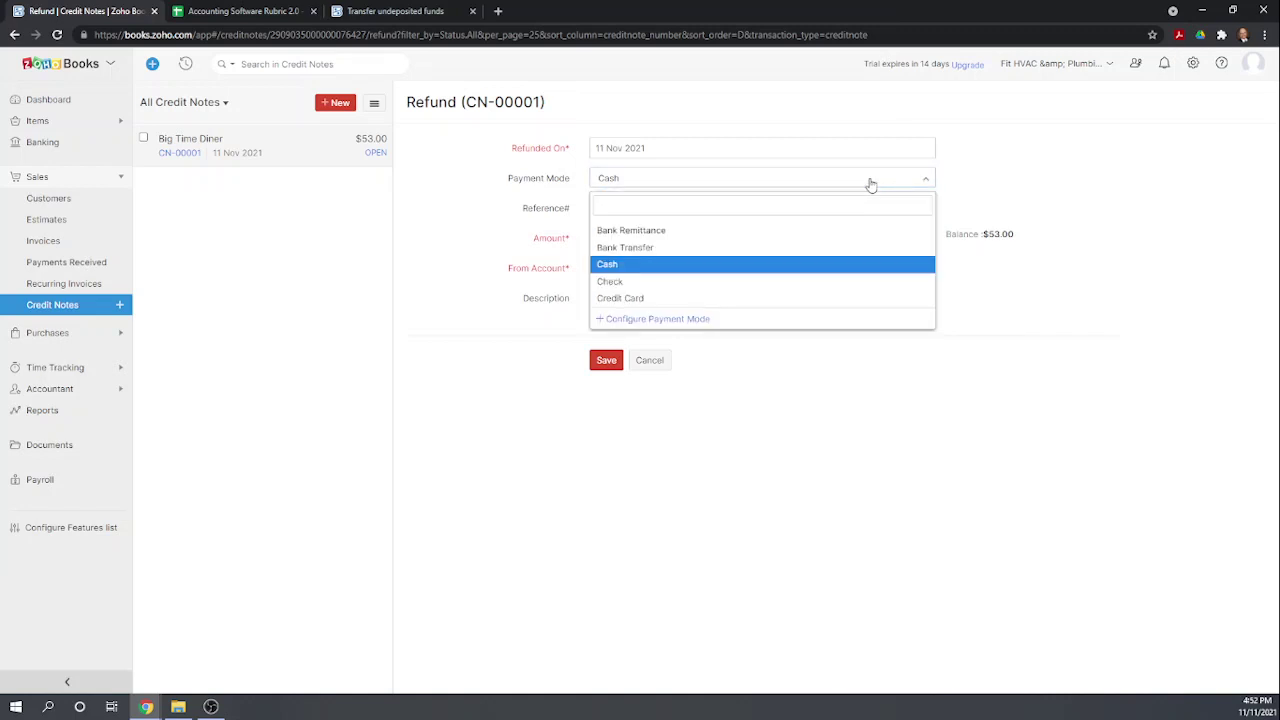
pyautogui.click(753, 280)
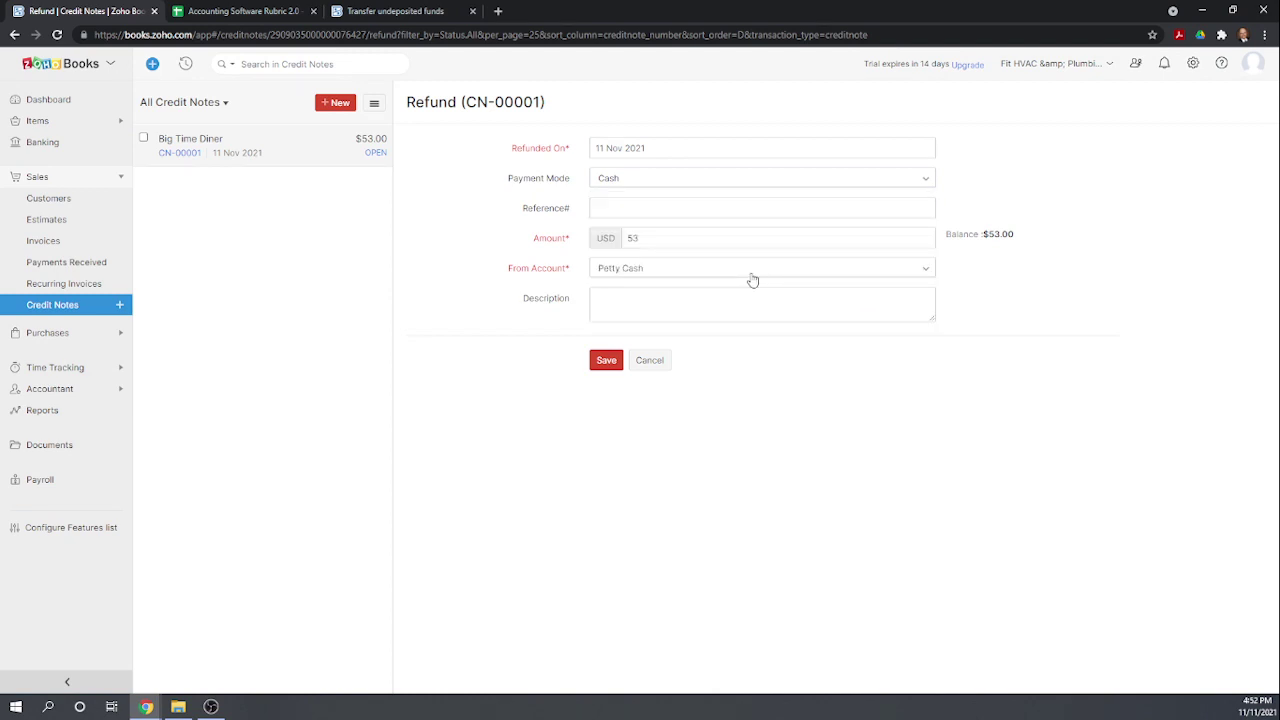
pyautogui.click(846, 273)
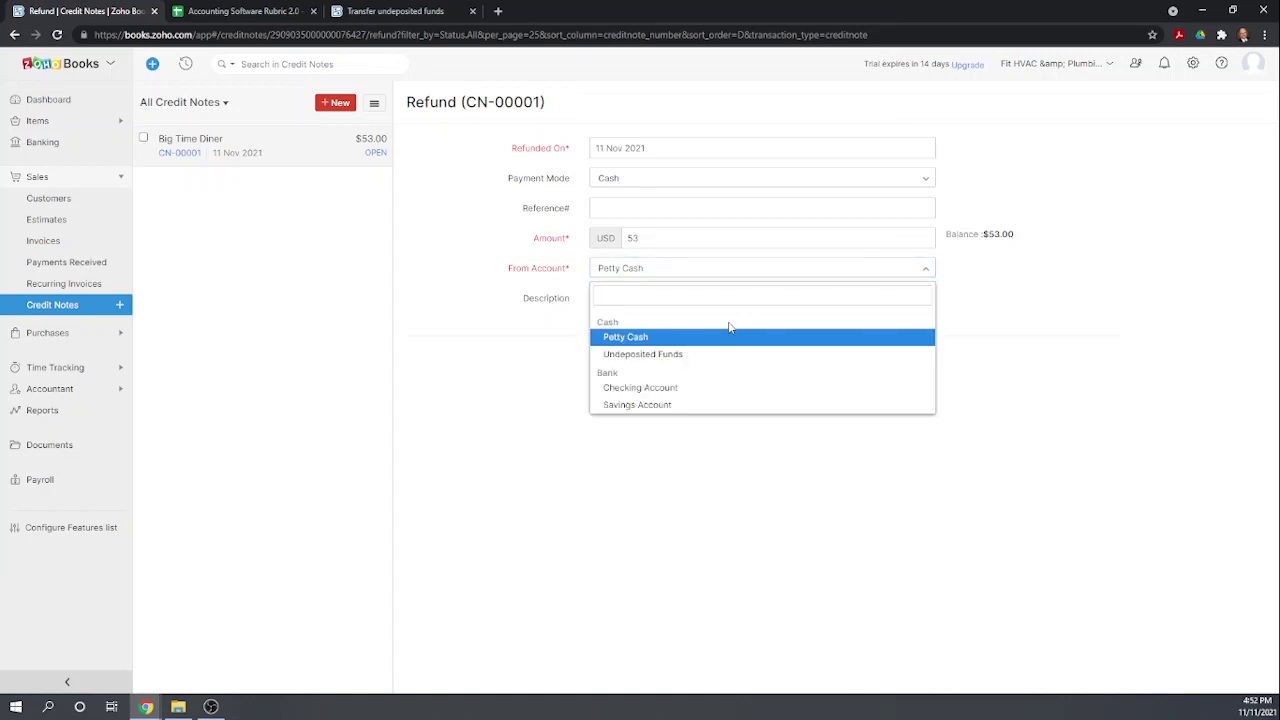
pyautogui.click(650, 388)
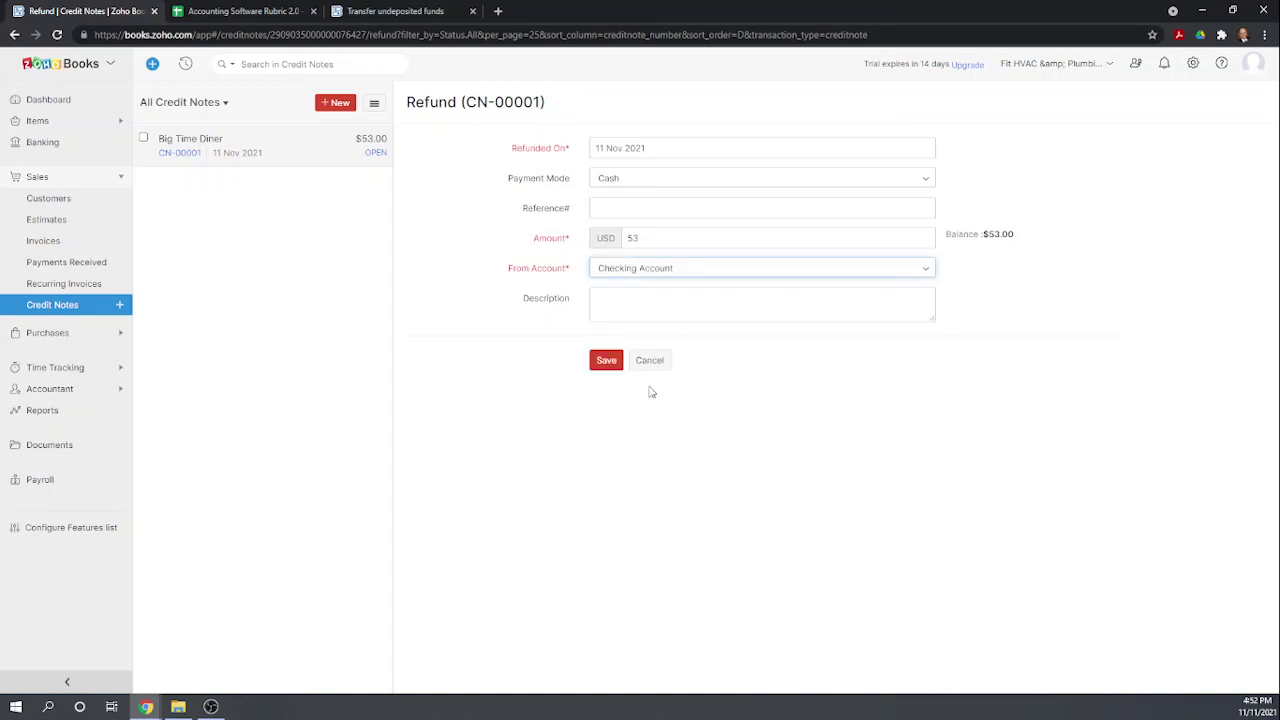
pyautogui.click(706, 432)
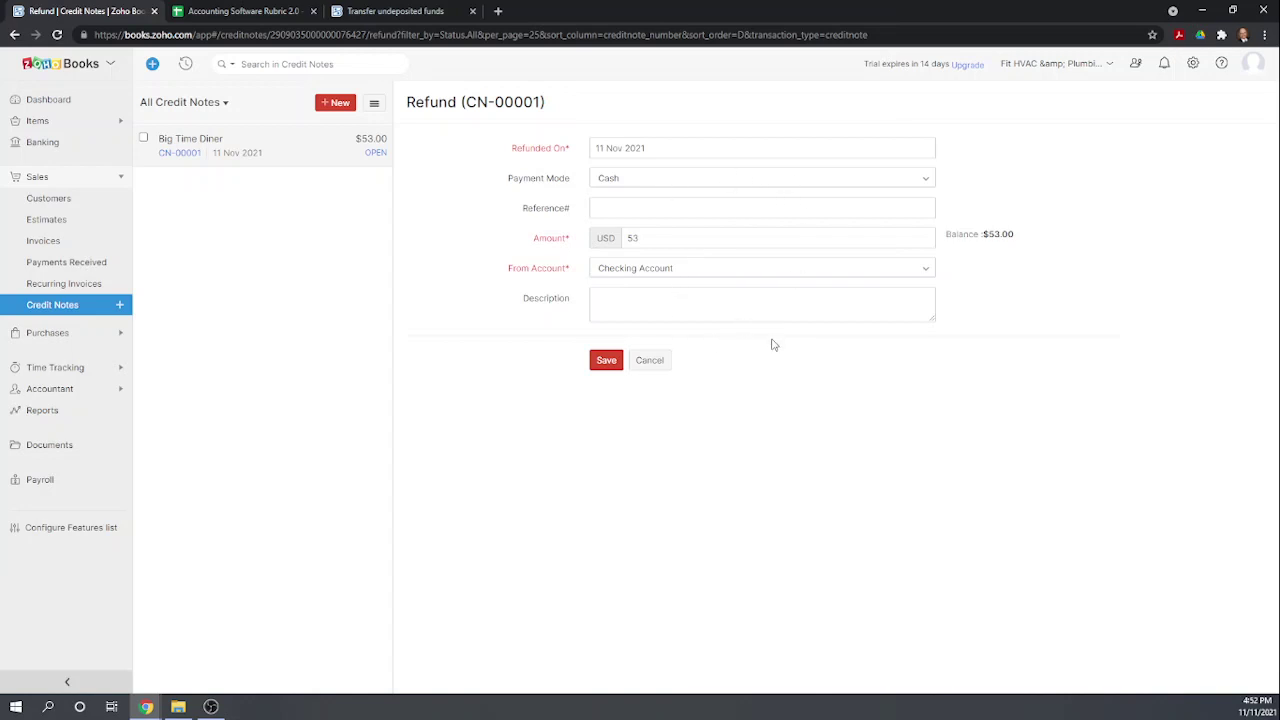
pyautogui.click(604, 363)
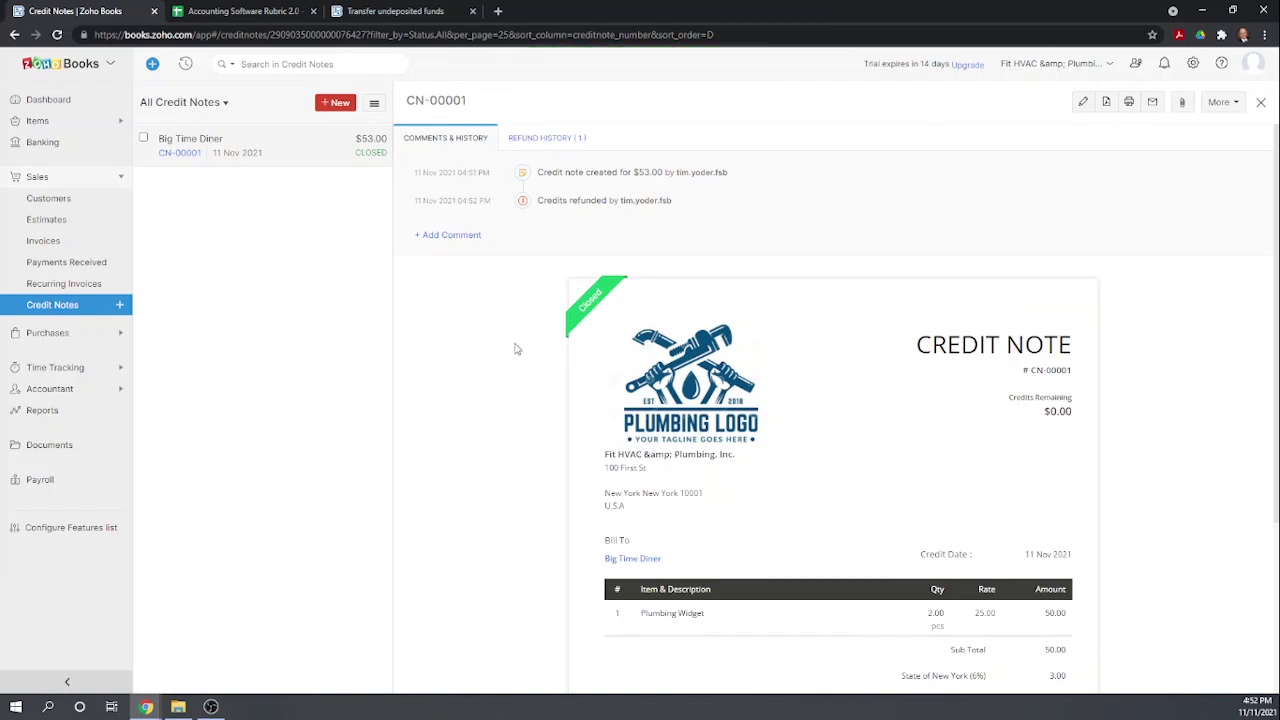
# - Examine the refunded credit note's document and its refund history
pyautogui.scroll(-2, 509, 350)
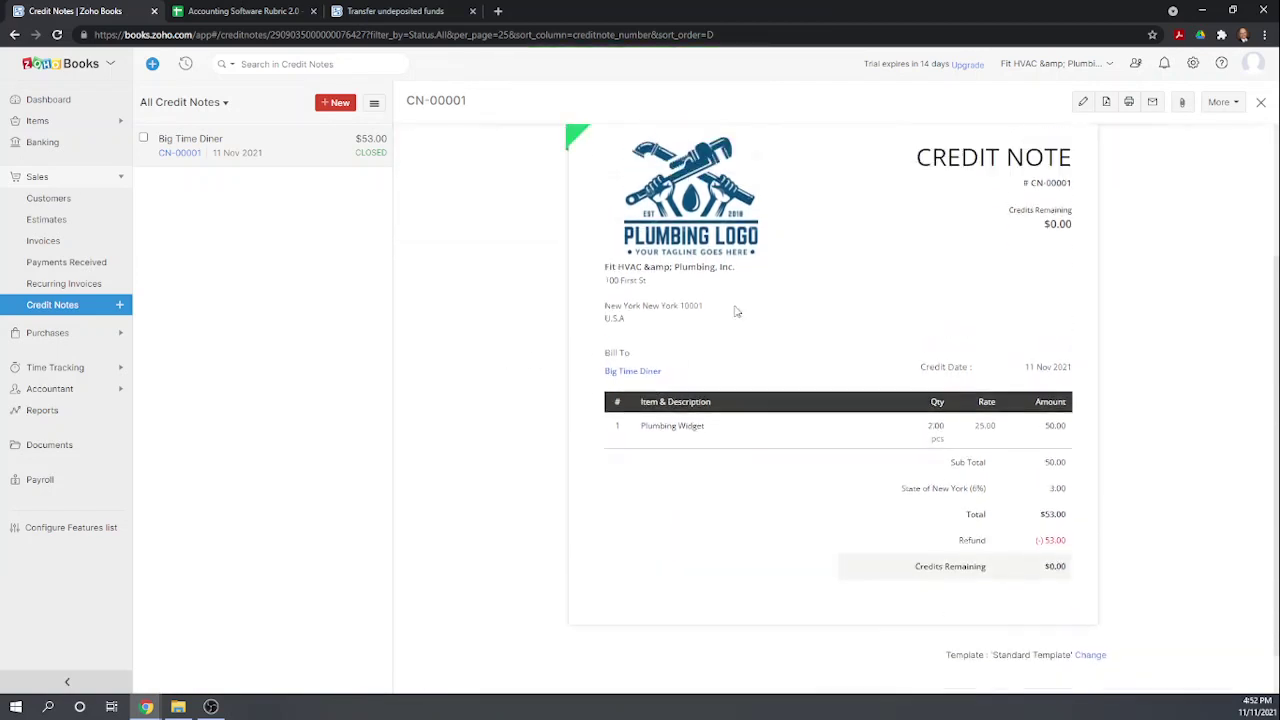
pyautogui.scroll(2, 960, 280)
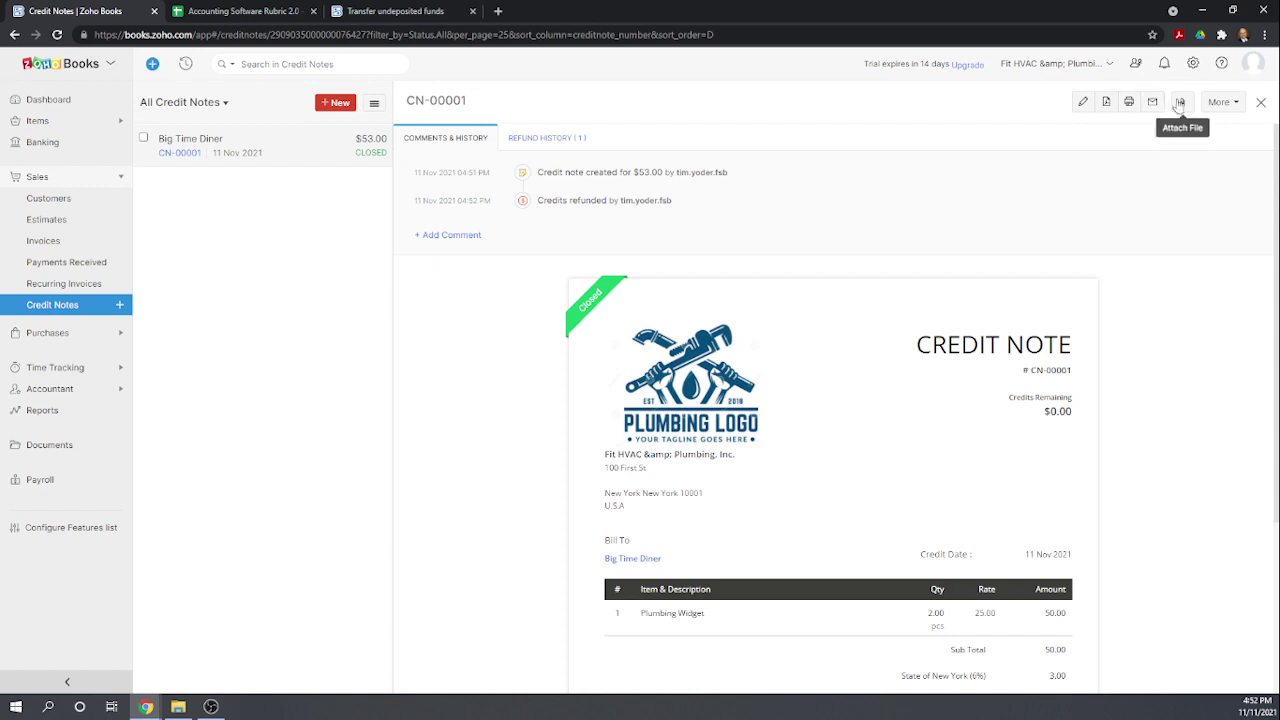
pyautogui.click(1236, 103)
pyautogui.click(545, 142)
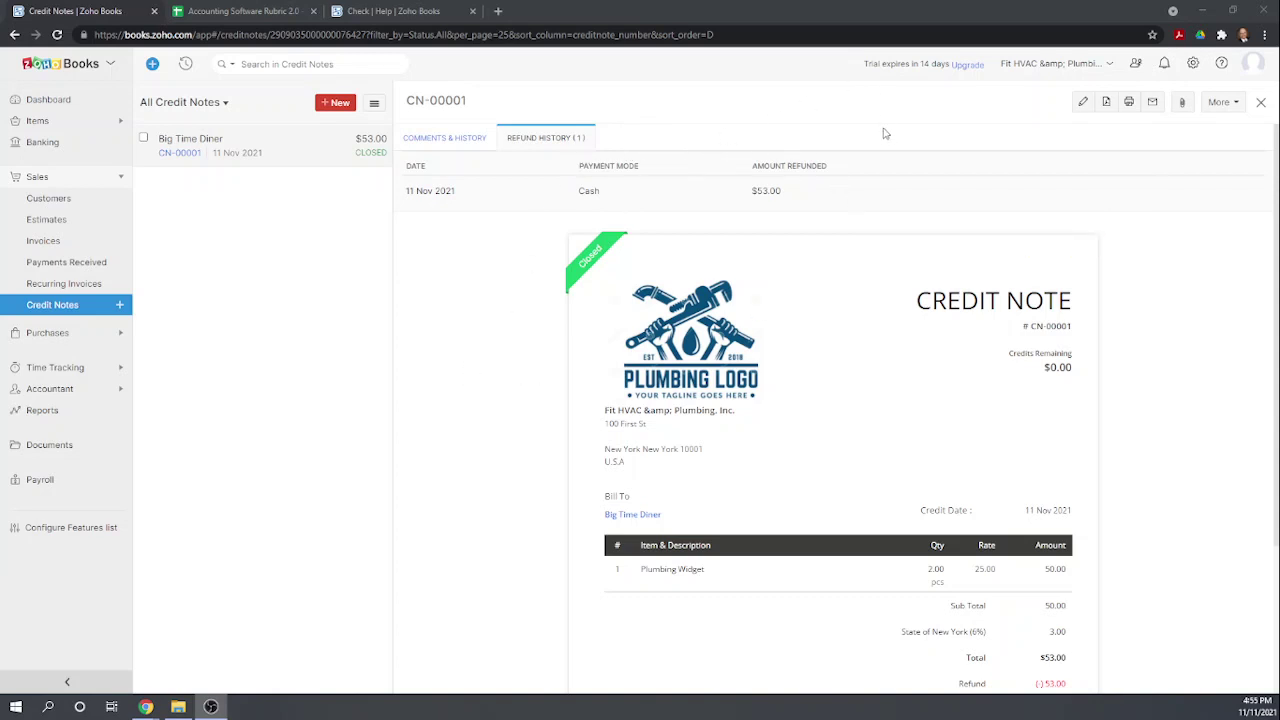
pyautogui.moveTo(884, 188)
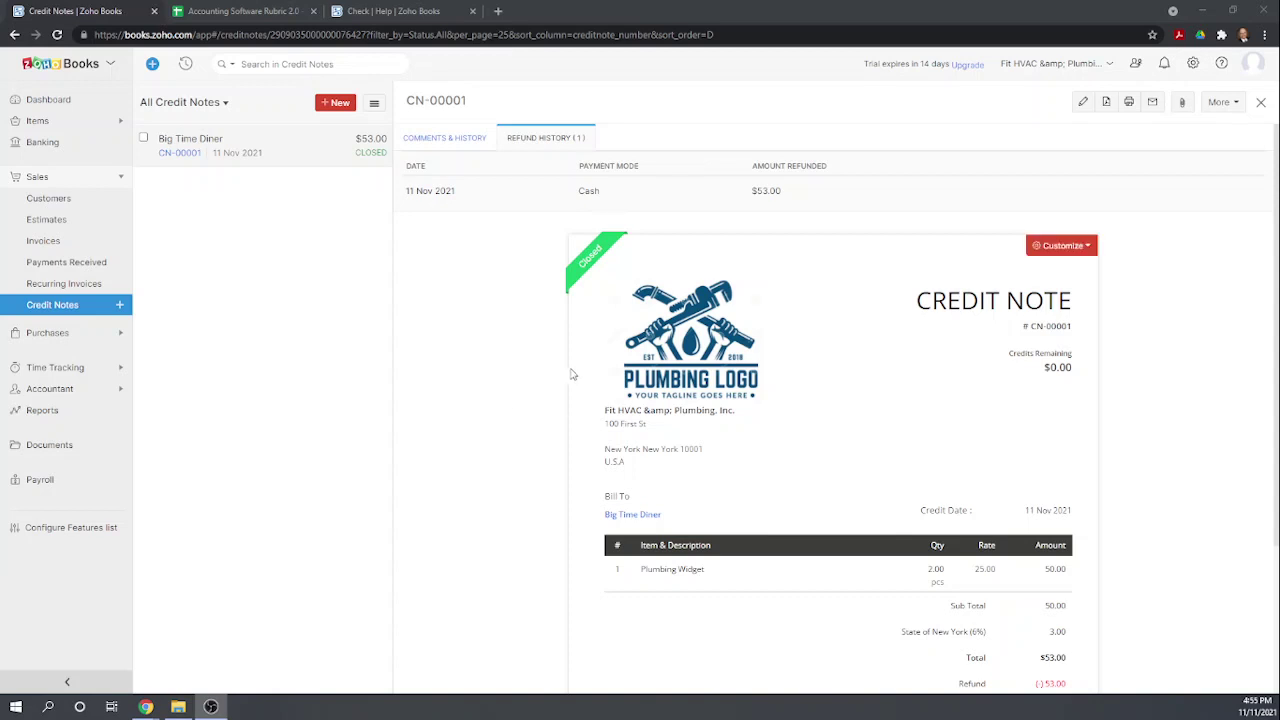
pyautogui.moveTo(677, 187)
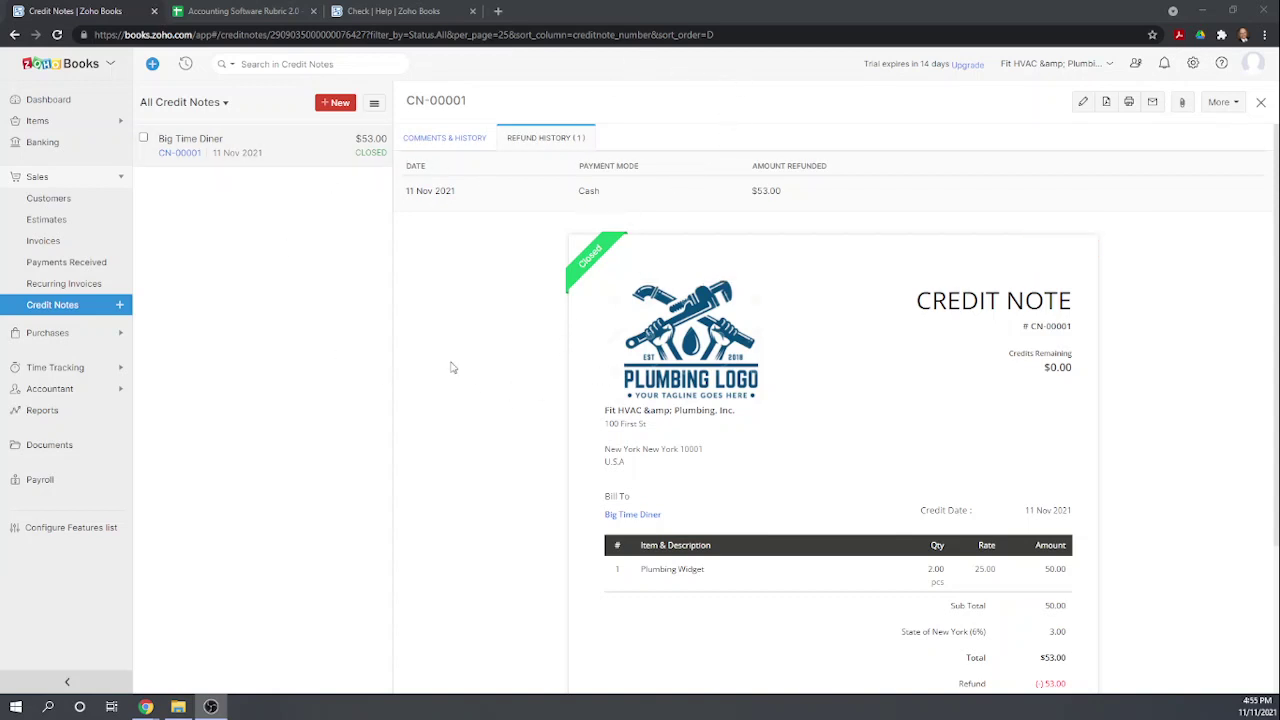
pyautogui.scroll(-2, 450, 370)
pyautogui.scroll(2, 450, 370)
# - In the Accounting Software Rubric spreadsheet, score I81 to I84, from "View outstanding invoices" to "Include sales tax adjustment on credit memo", 1 each
pyautogui.click(215, 11)
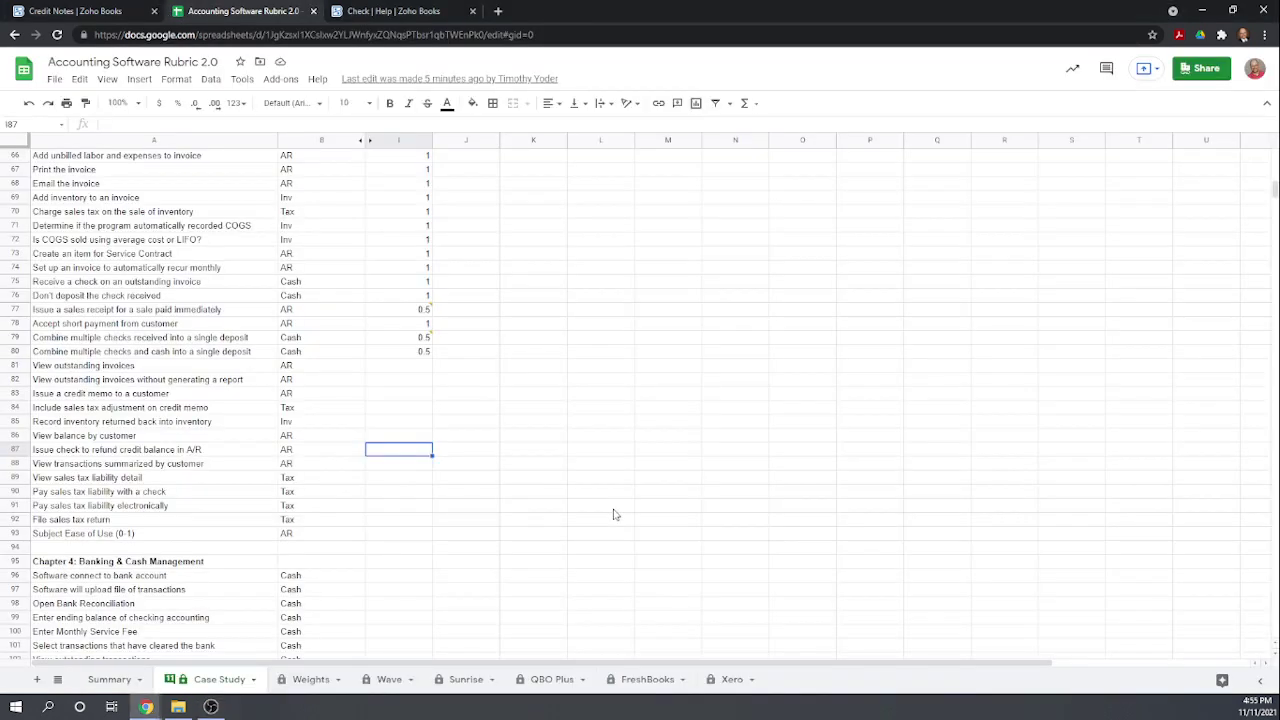
pyautogui.click(418, 368)
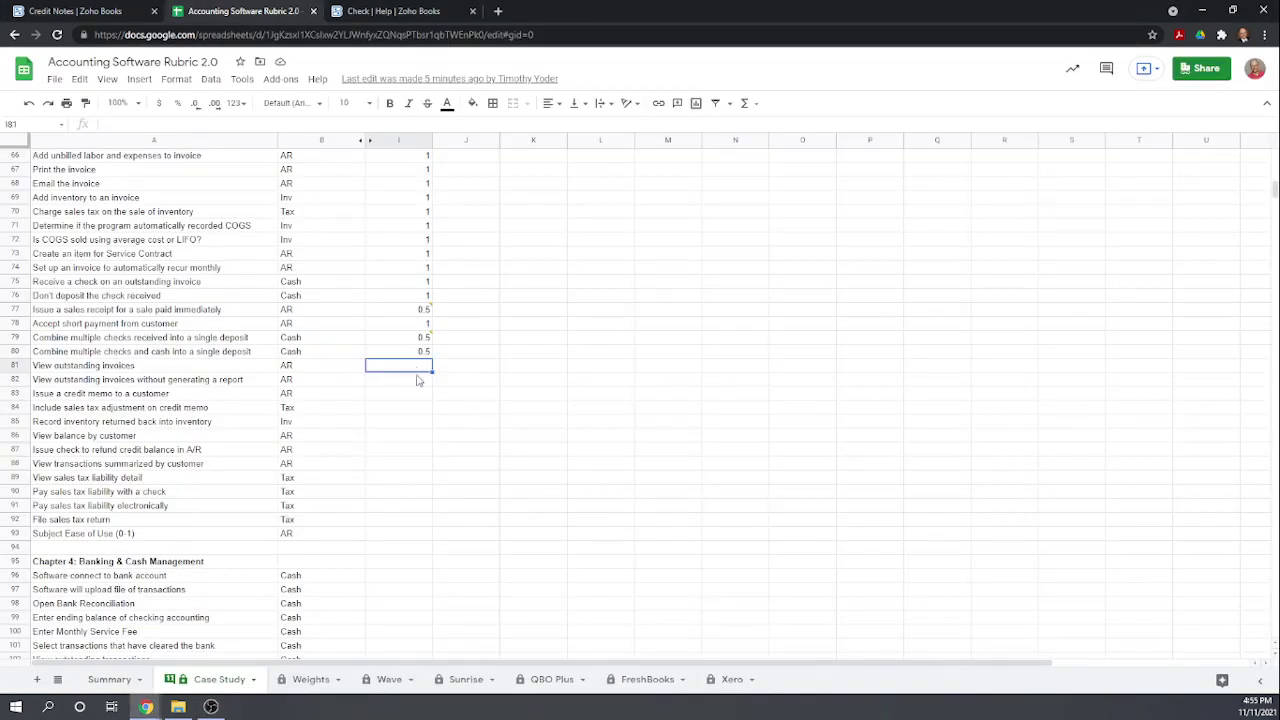
pyautogui.write('1')
pyautogui.press('Return')
pyautogui.write('1')
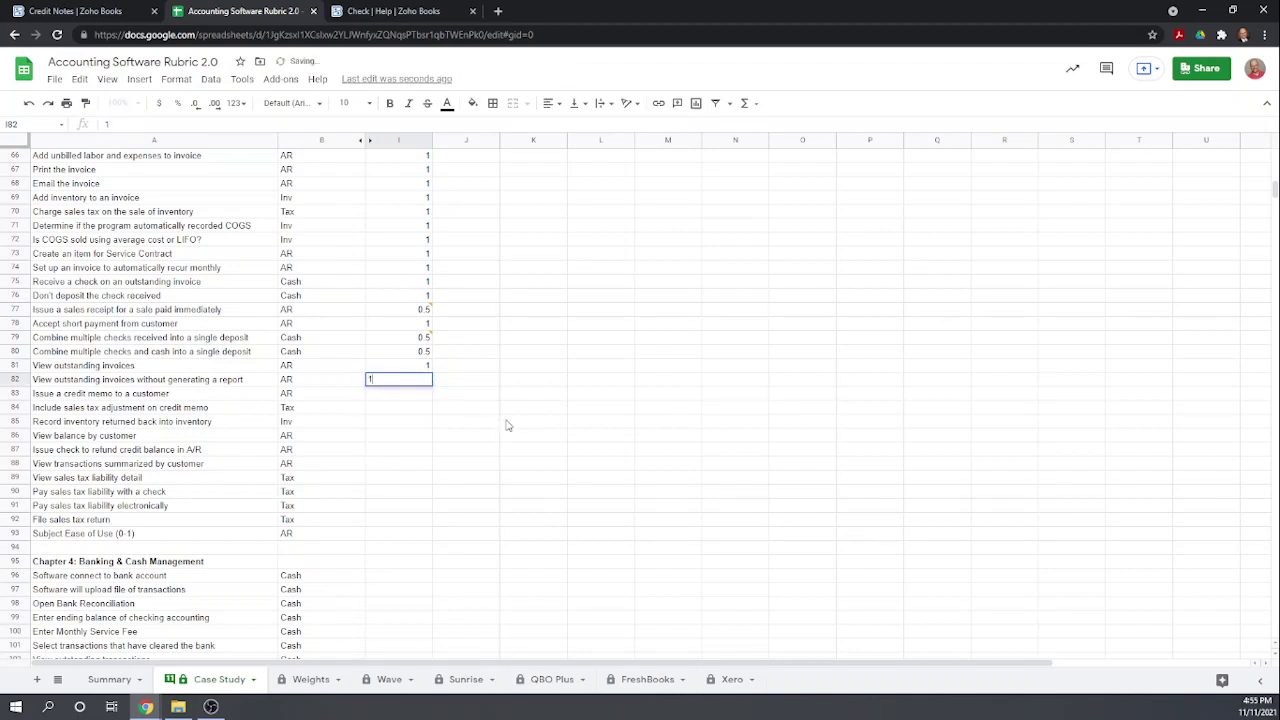
pyautogui.press('Return')
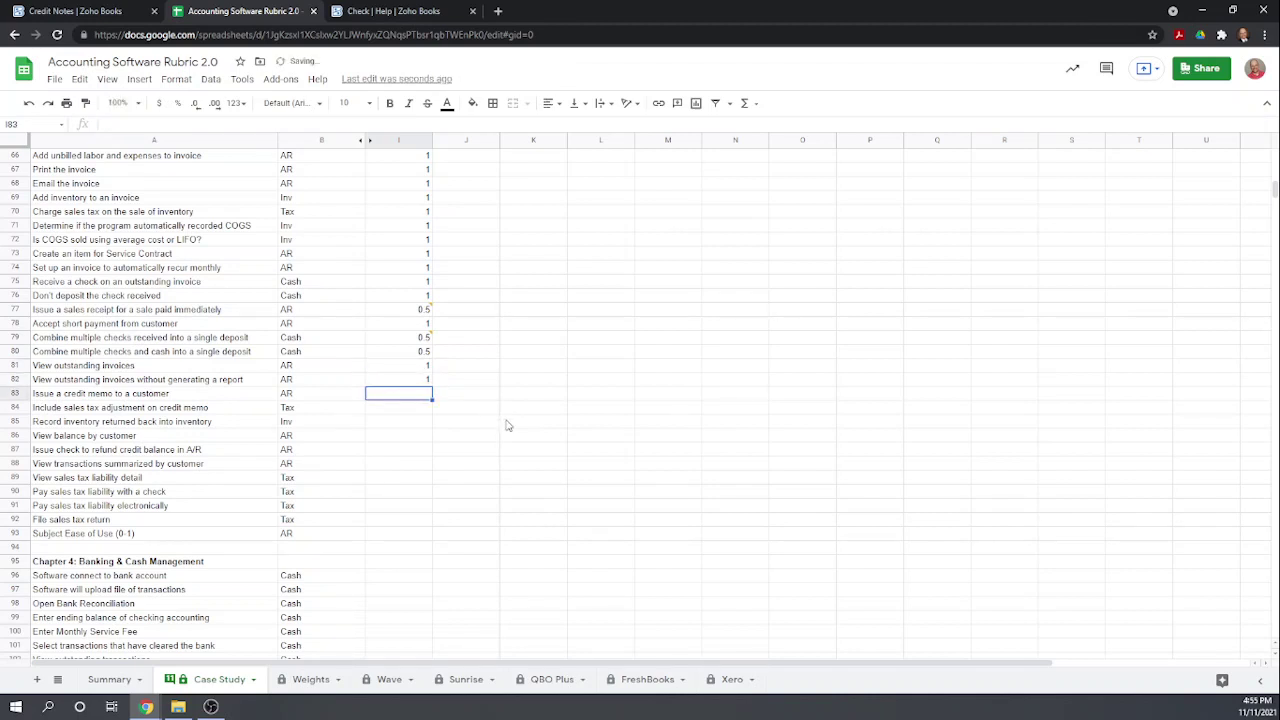
pyautogui.write('1')
pyautogui.press('Return')
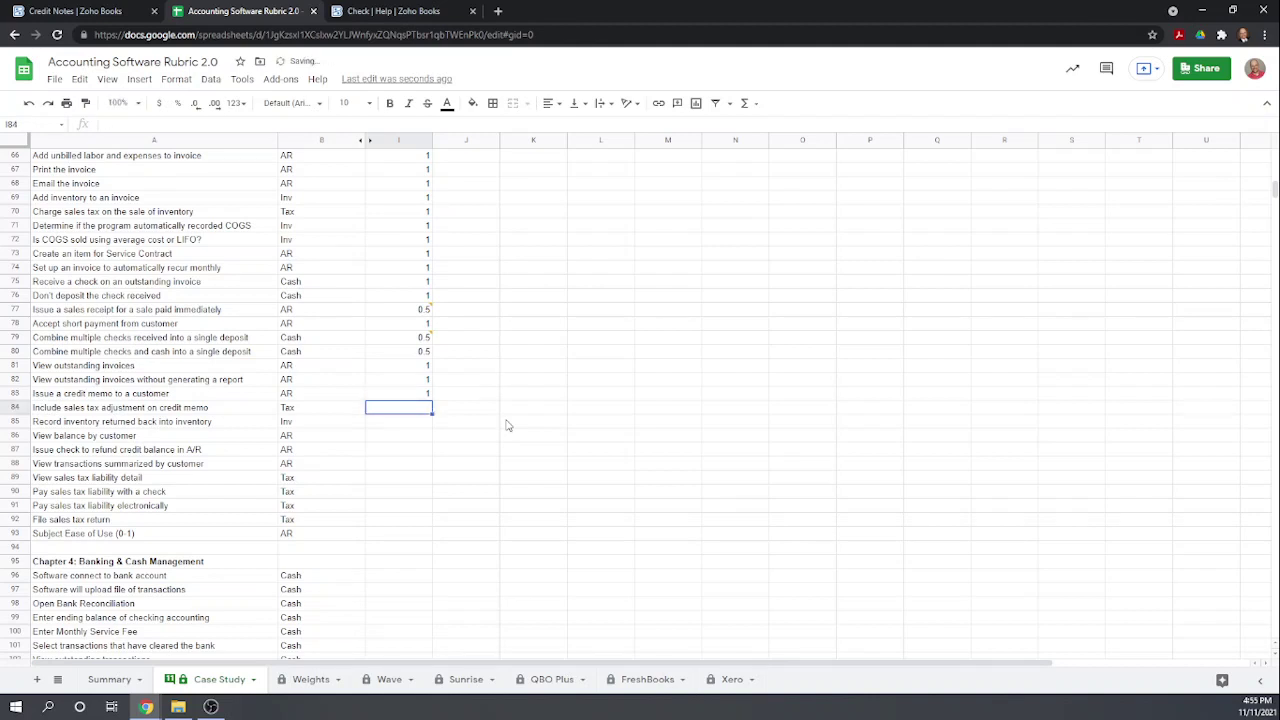
pyautogui.write('1')
pyautogui.press('Return')
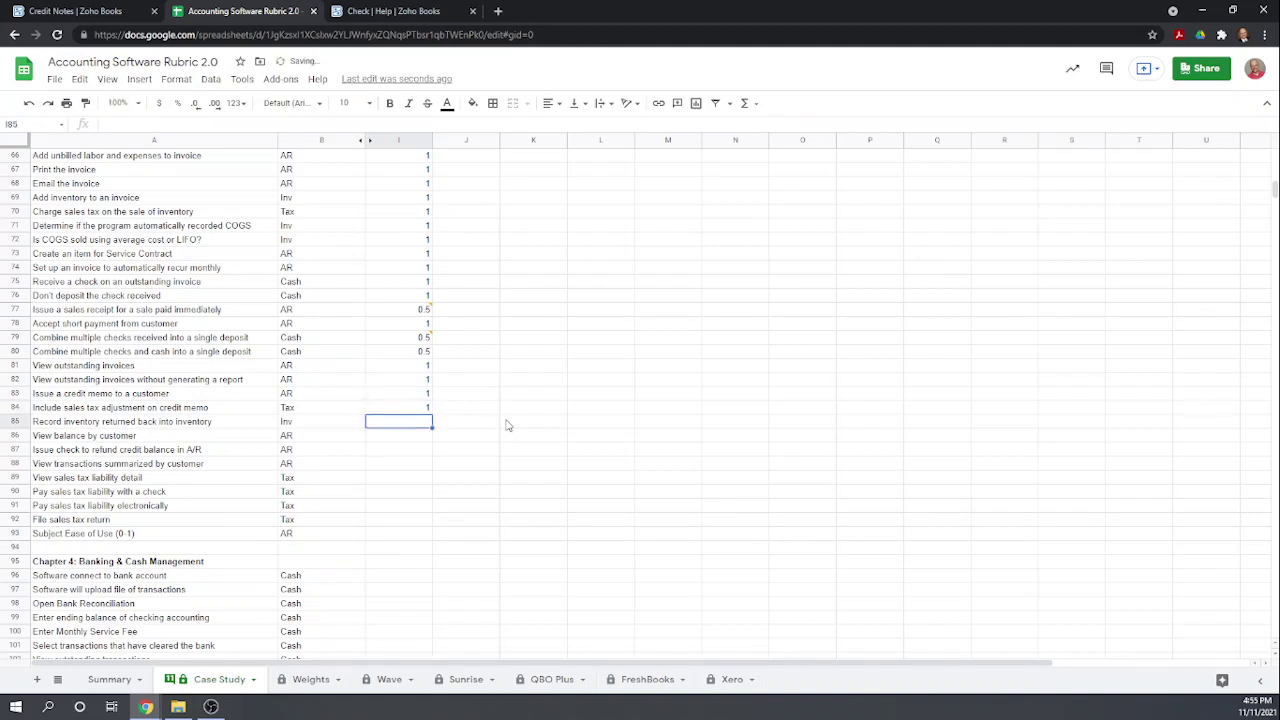
# - In Zoho Books, look up the Plumbing Widget item's stock details and its transactions filtered by Credit Note
pyautogui.click(132, 11)
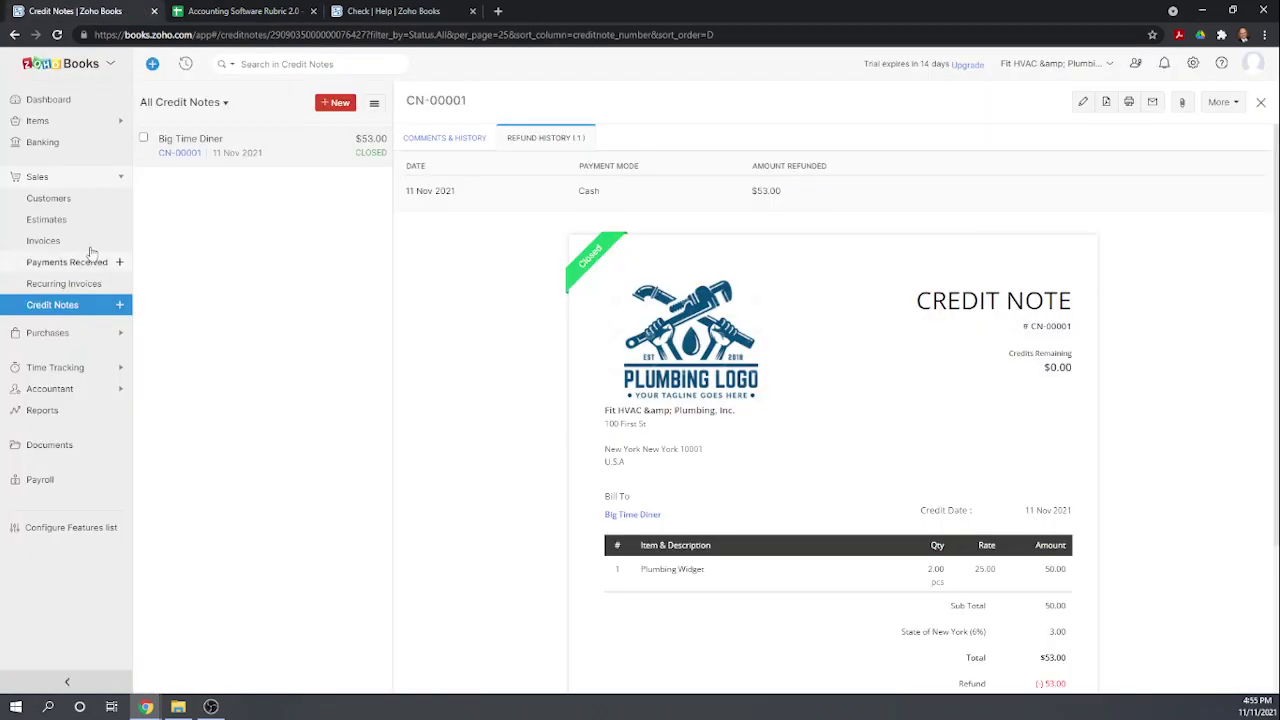
pyautogui.click(35, 122)
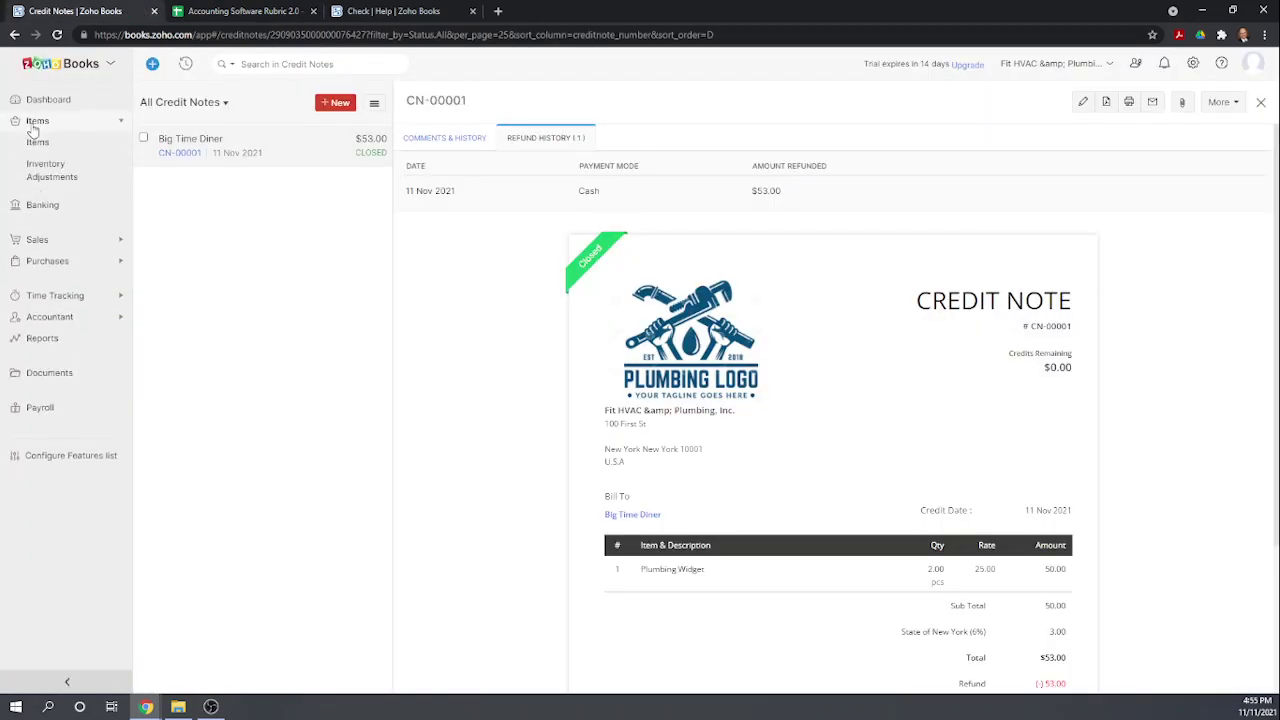
pyautogui.click(37, 142)
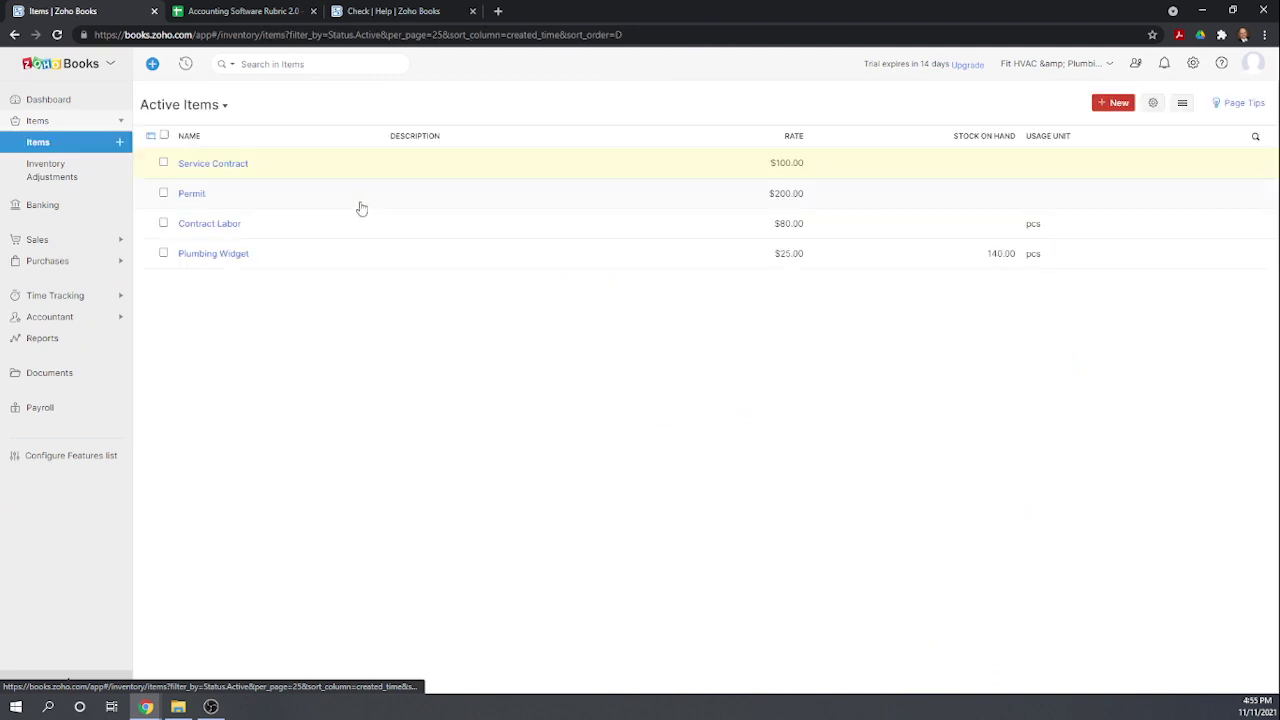
pyautogui.click(216, 256)
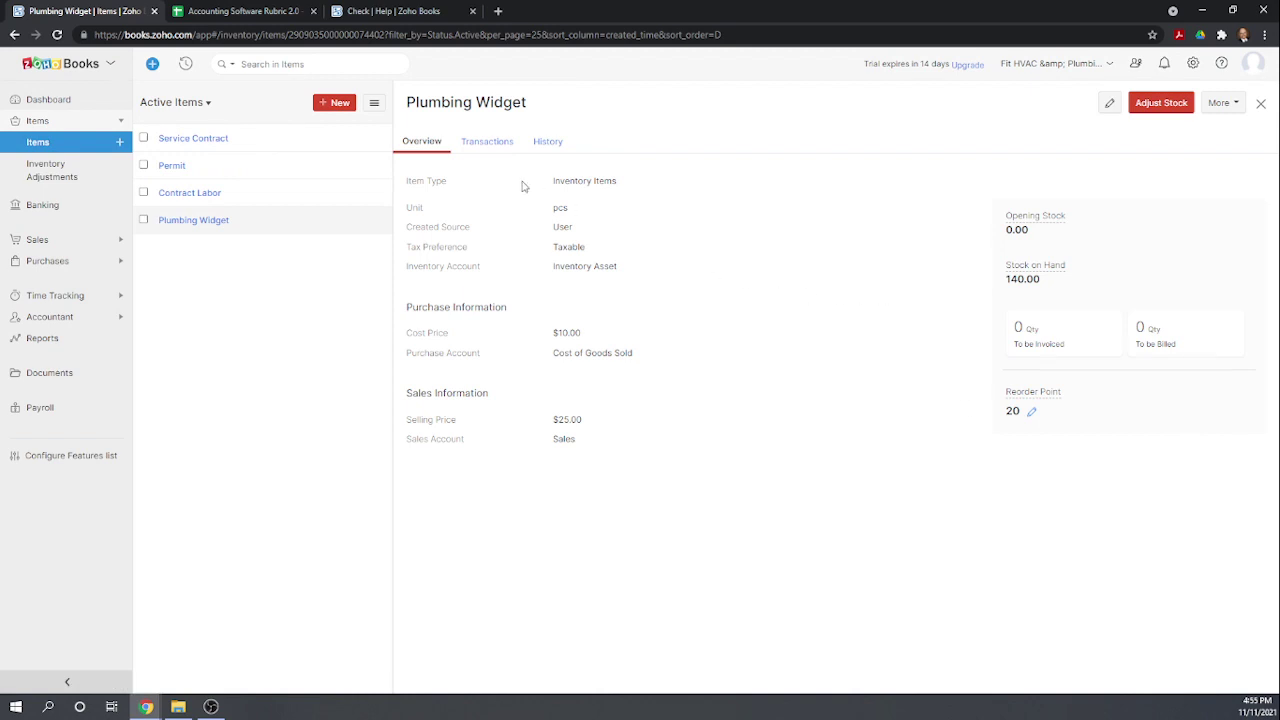
pyautogui.click(484, 141)
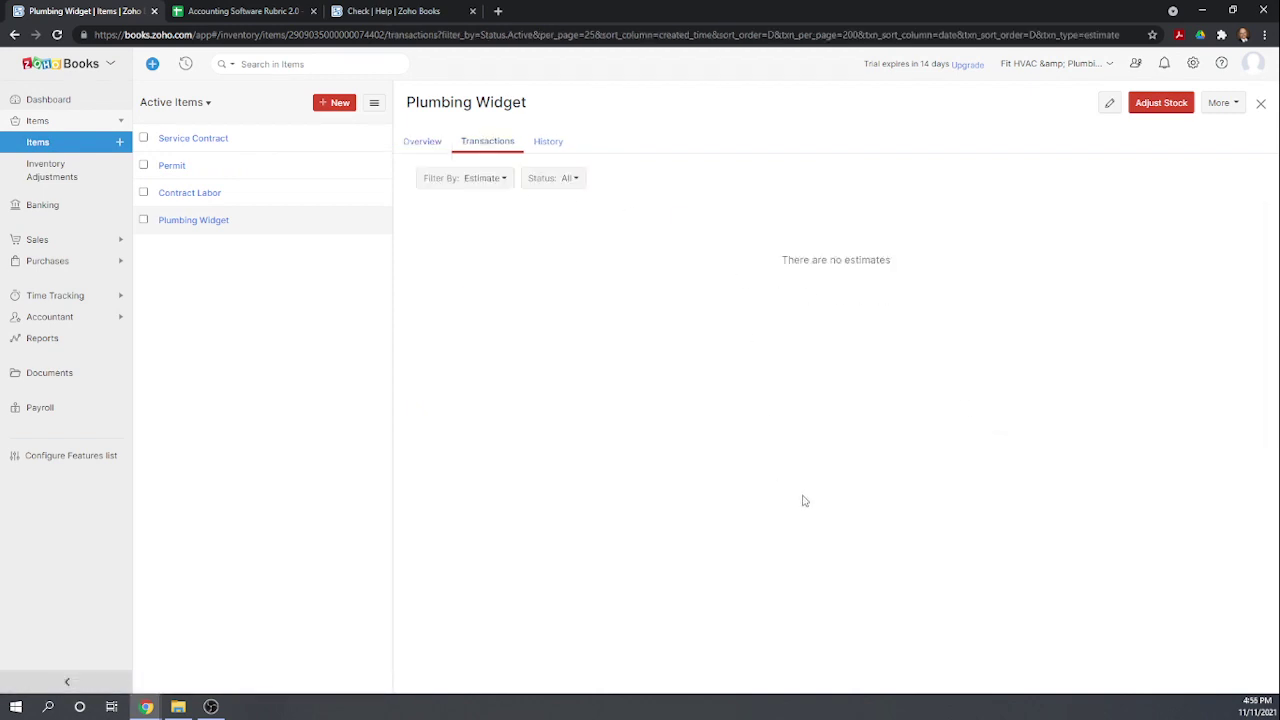
pyautogui.click(505, 179)
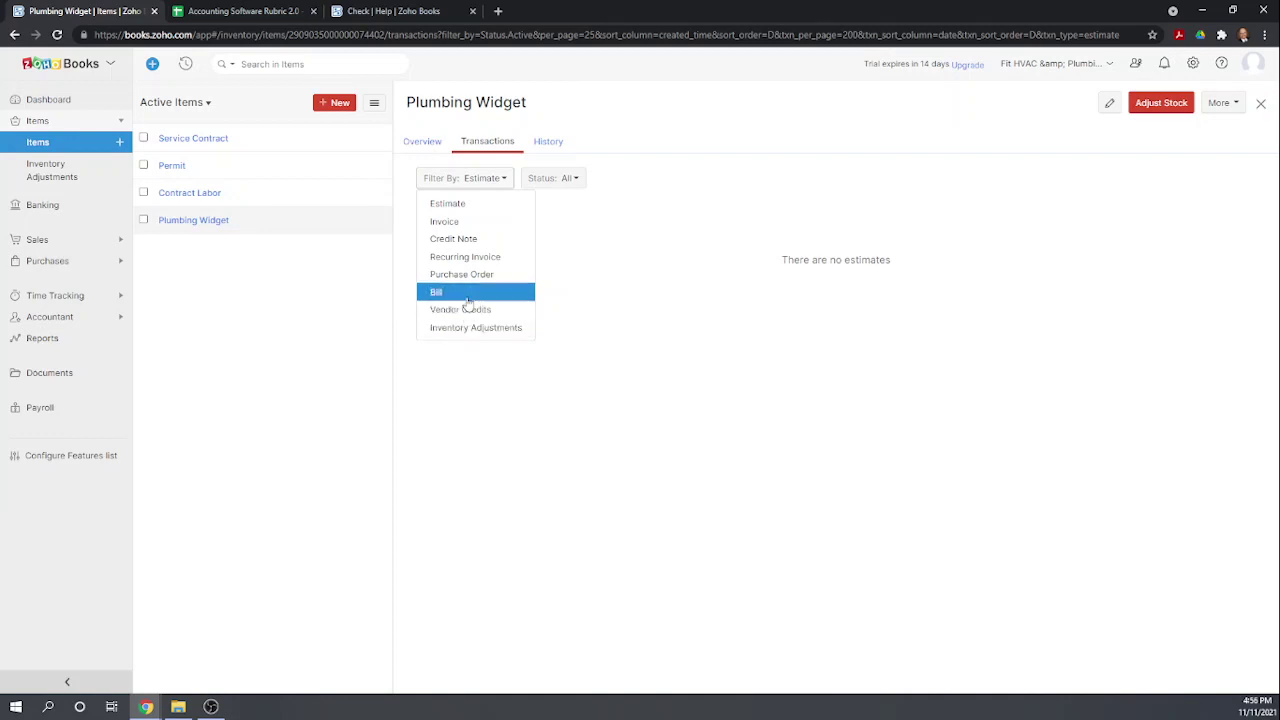
pyautogui.click(469, 243)
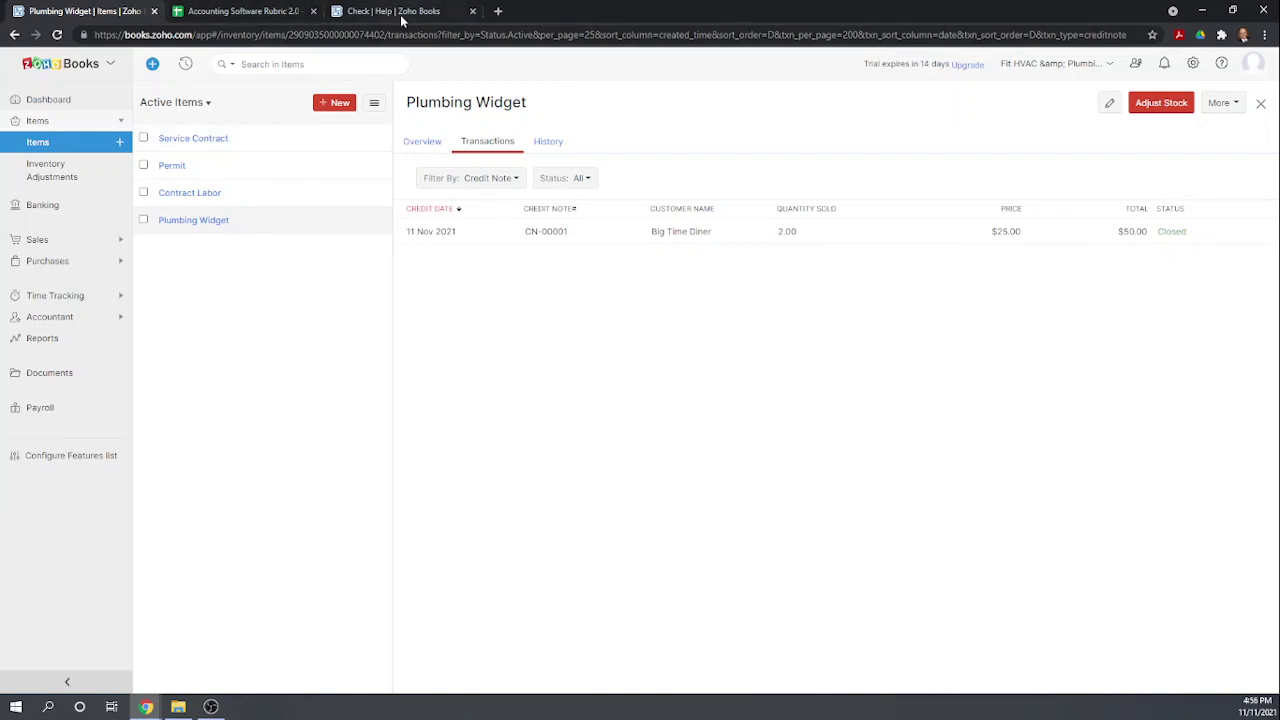
# - In the Accounting Software Rubric spreadsheet, score I85, "Record inventory returned back into inventory", 1
pyautogui.click(207, 11)
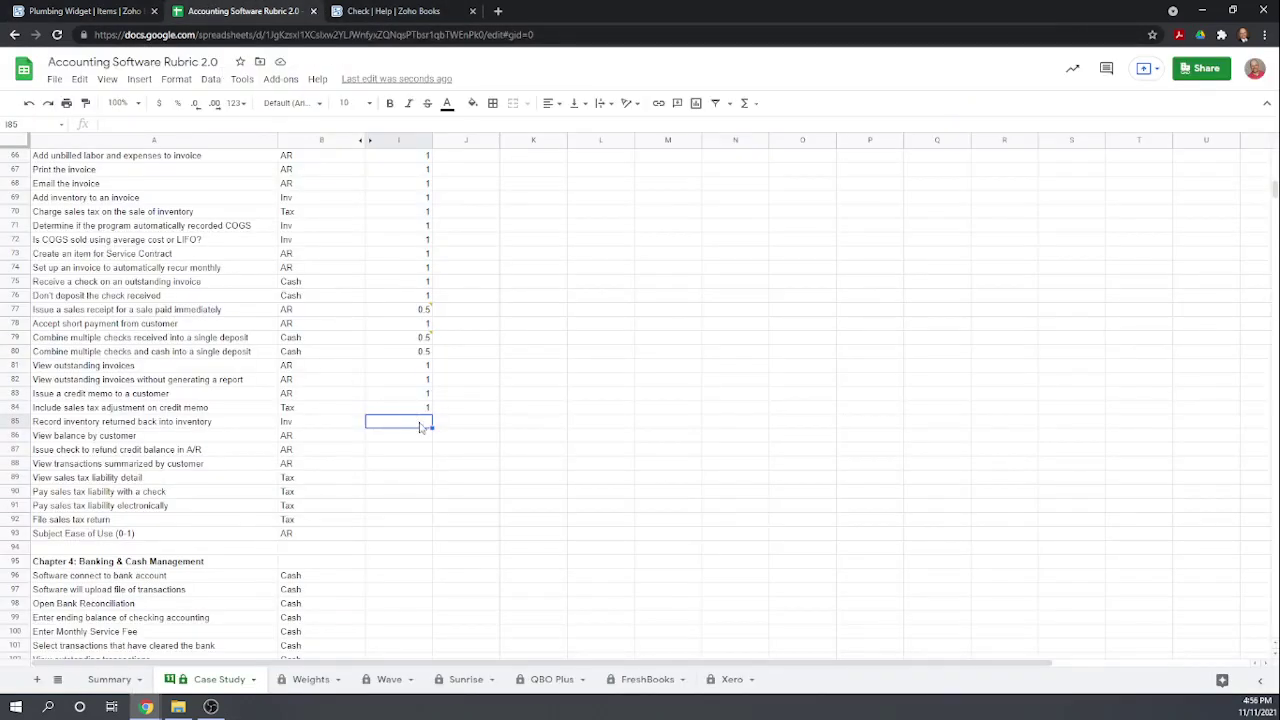
pyautogui.write('1')
pyautogui.press('Return')
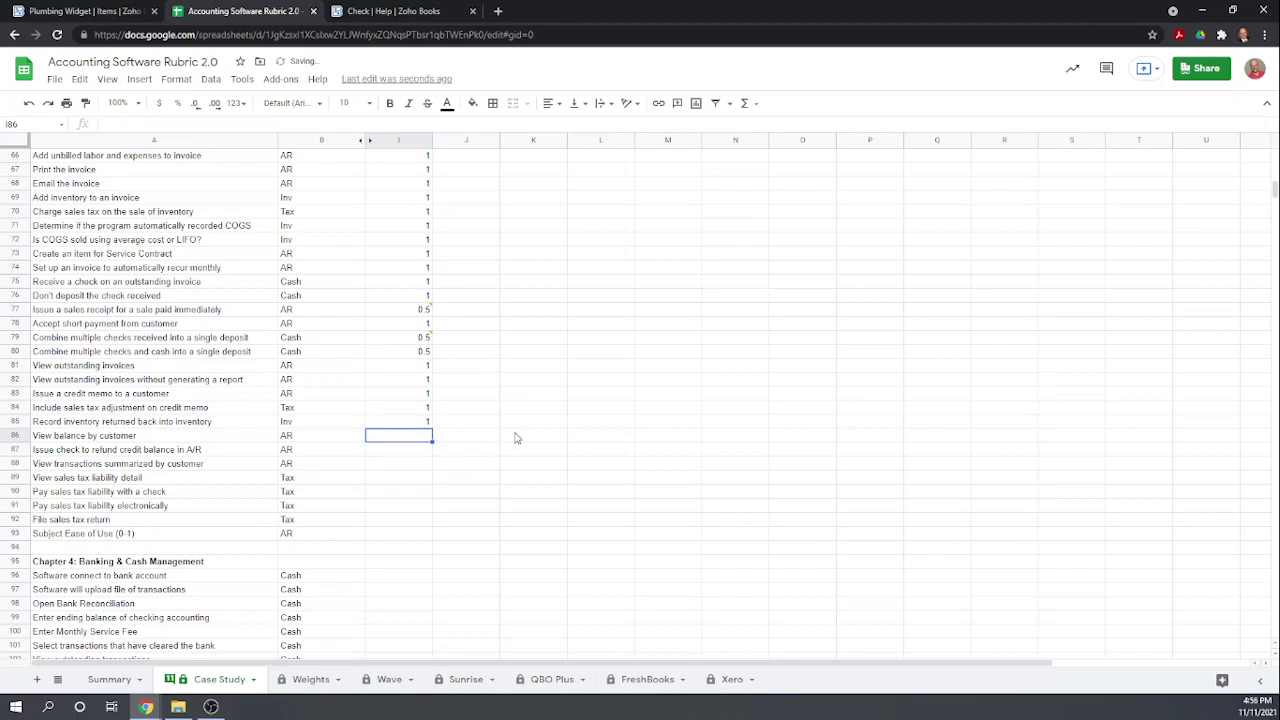
# - In Zoho Books, view the active customers list with each customer's receivables and unused credits
pyautogui.click(80, 11)
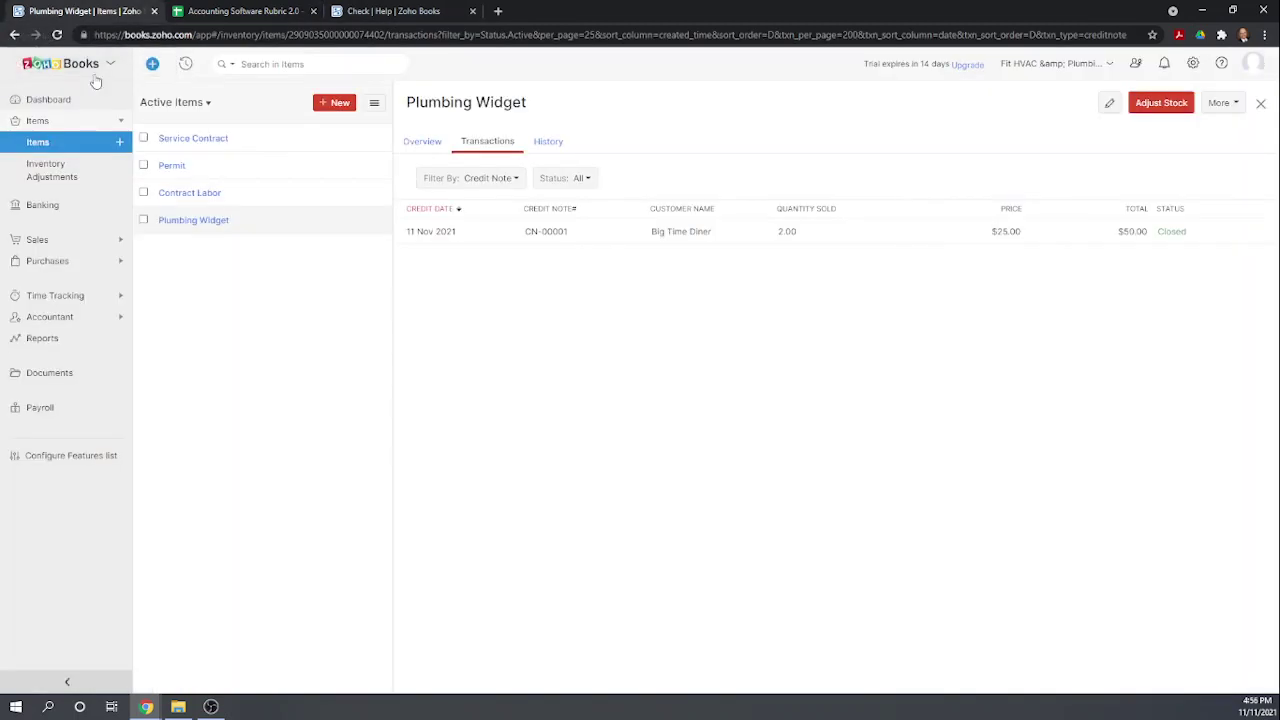
pyautogui.click(38, 241)
pyautogui.click(36, 199)
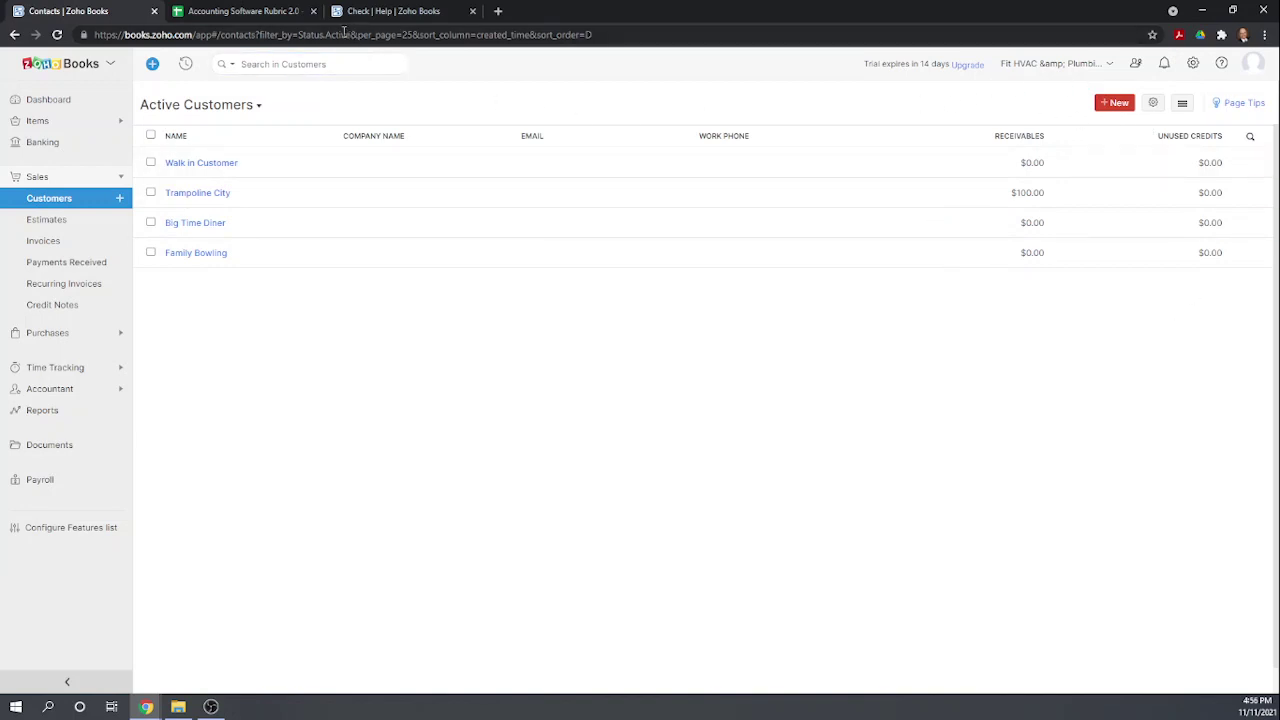
# - In the rubric spreadsheet, score I86, "View balance by customer", 1 and I87, "Issue check to refund credit balance in A/R", 0.5
pyautogui.click(230, 12)
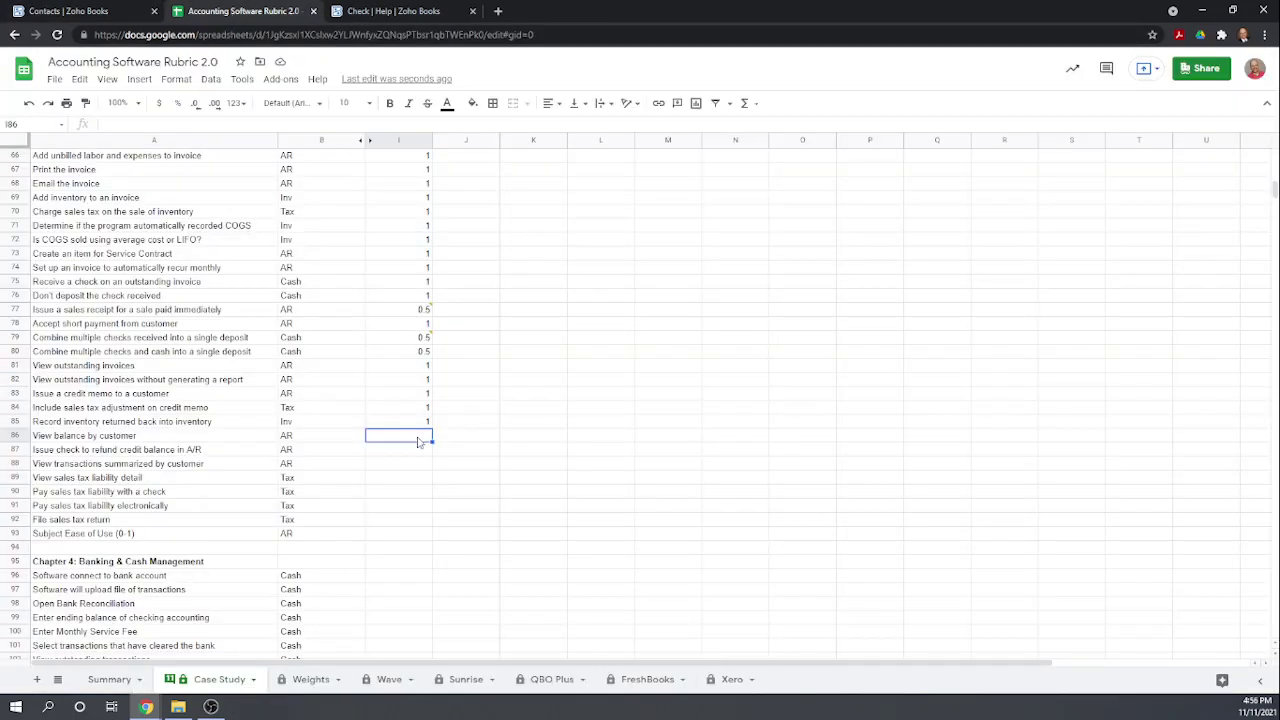
pyautogui.write('1')
pyautogui.press('Return')
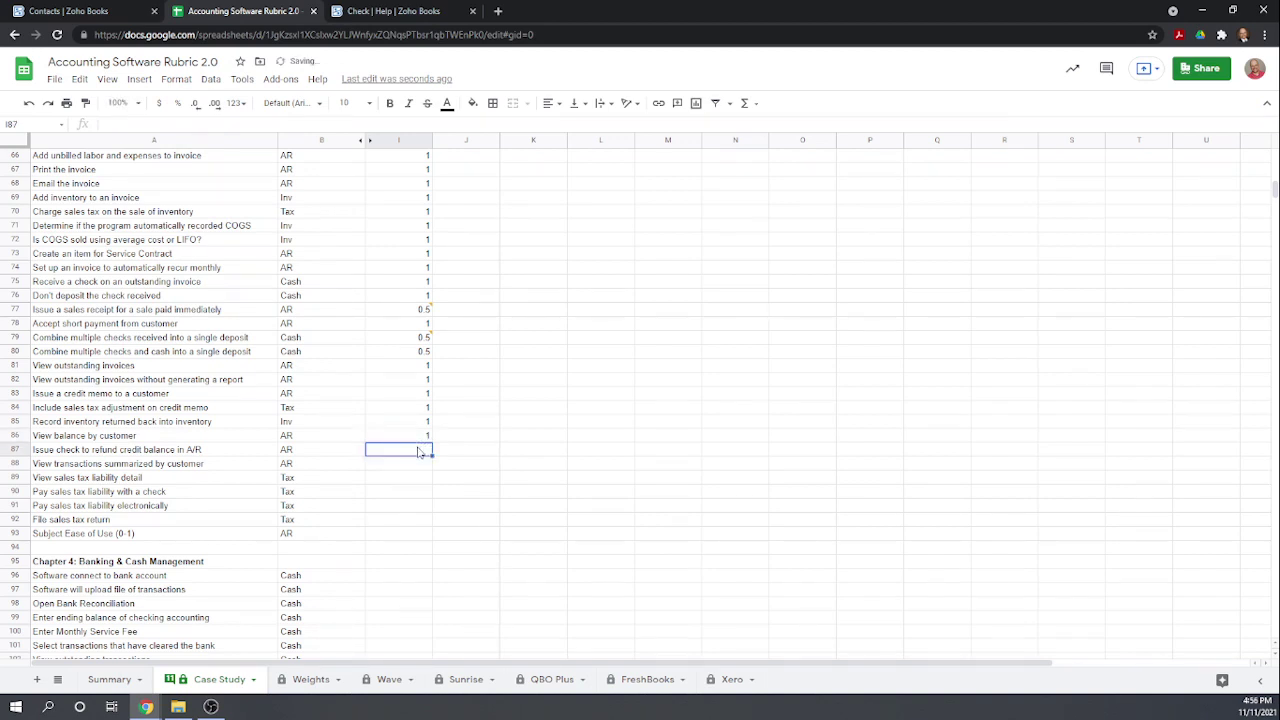
pyautogui.write('0')
pyautogui.press('Return')
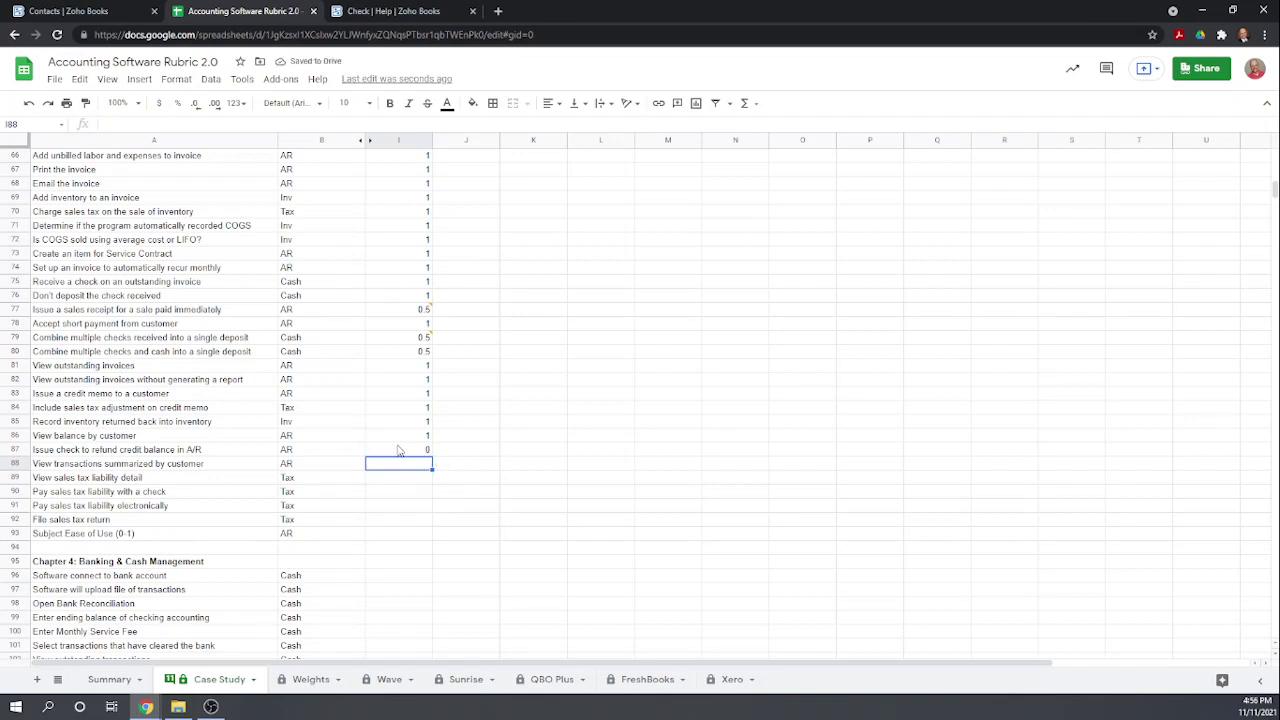
pyautogui.click(406, 453)
pyautogui.press('BackSpace')
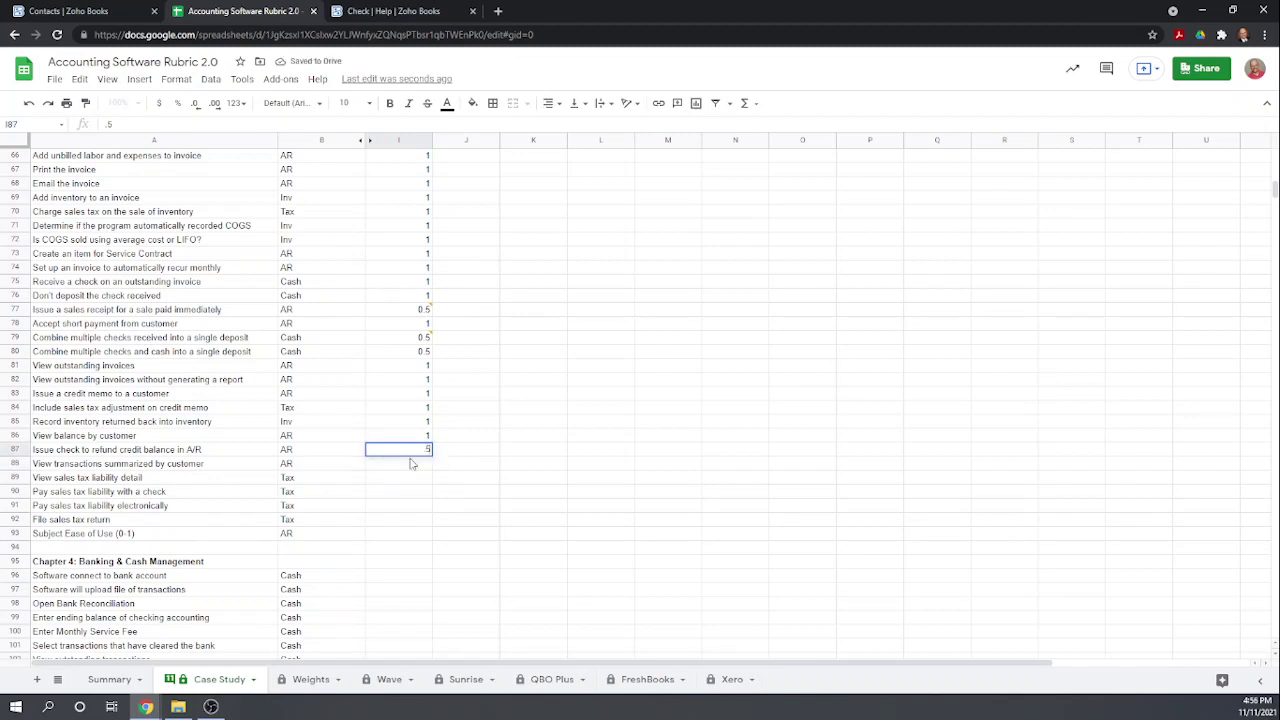
pyautogui.press('Return')
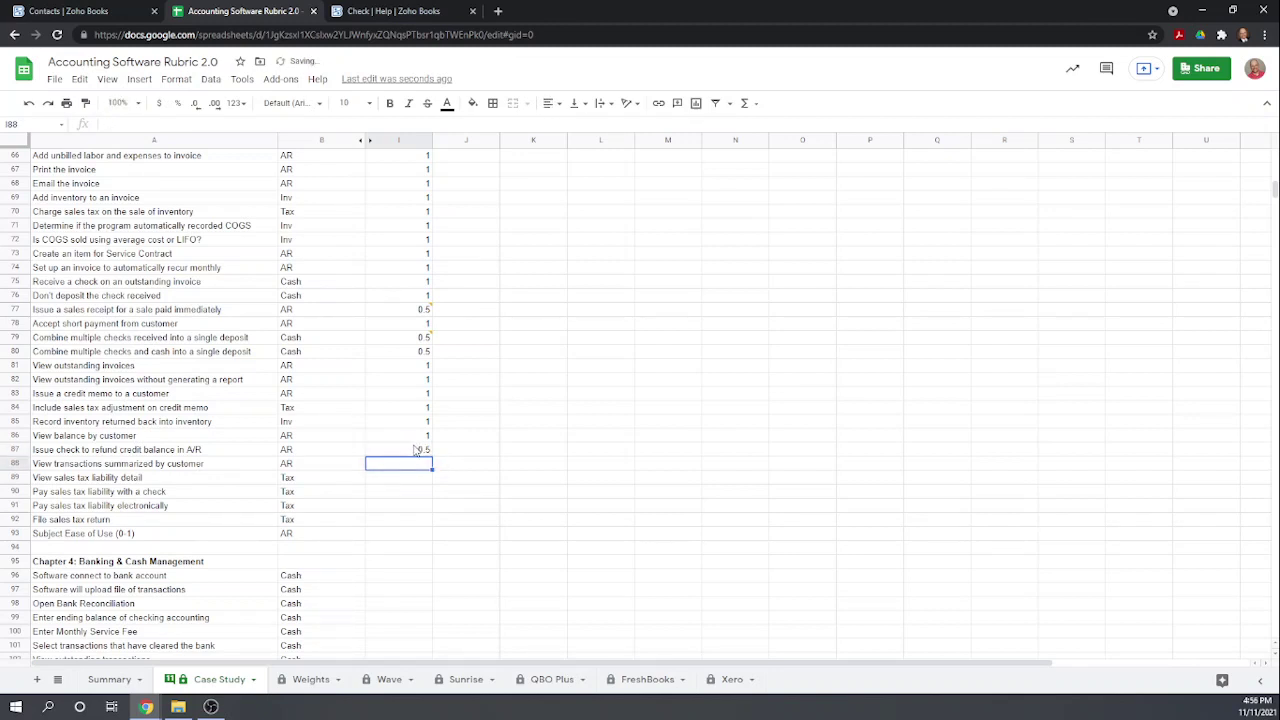
# - Add the comment "Record payment out of checking, but not print the receipt" to I87
pyautogui.click(416, 450)
pyautogui.rightClick(421, 452)
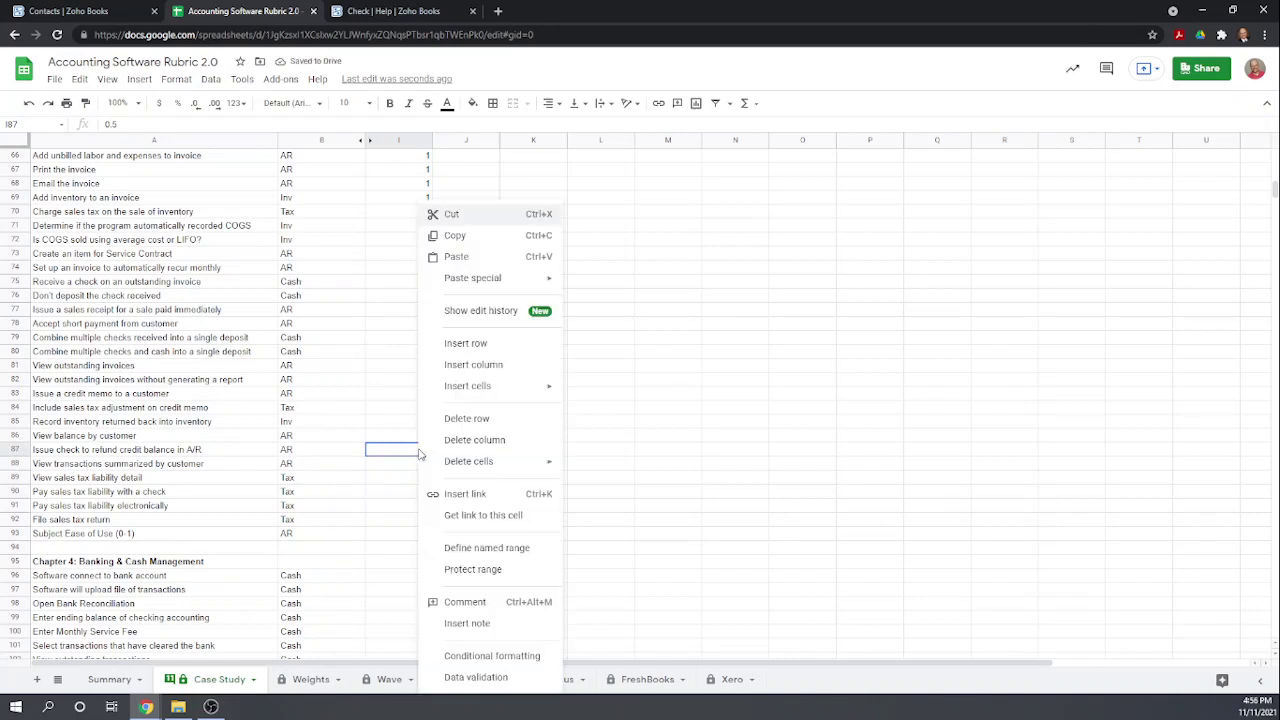
pyautogui.click(470, 604)
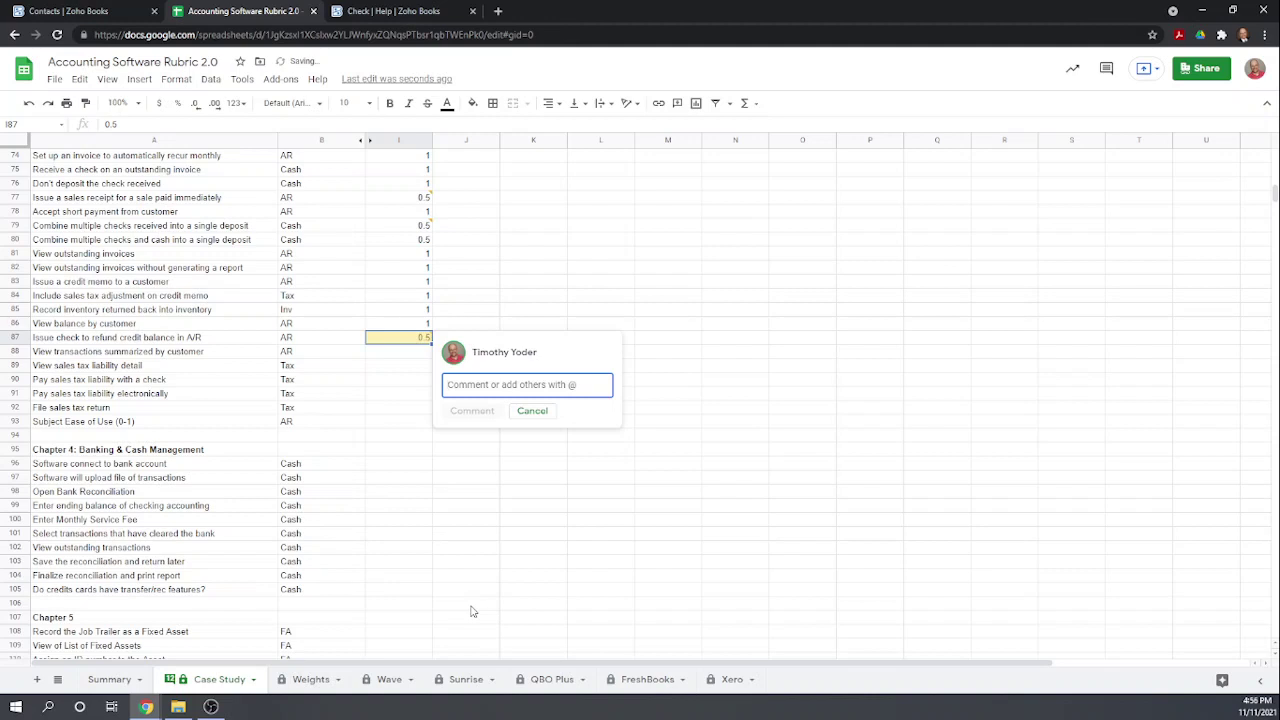
pyautogui.write('Record pay')
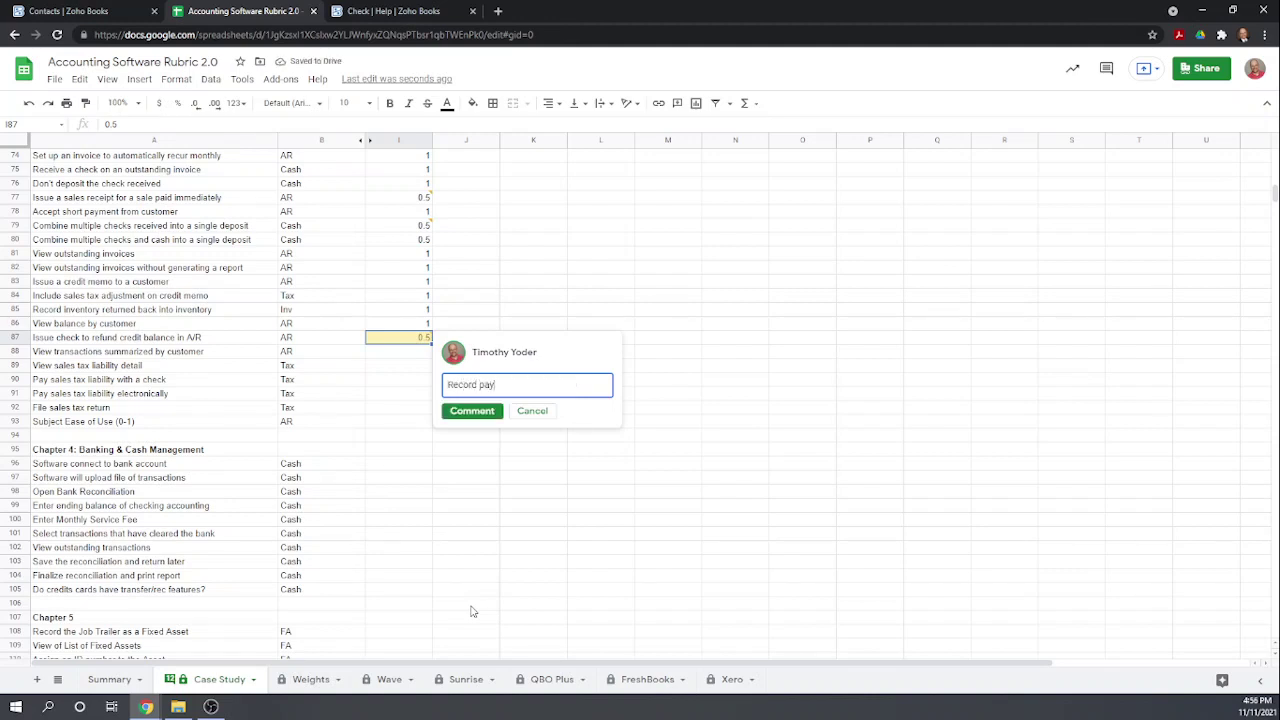
pyautogui.write('ment out of checkin g, but not')
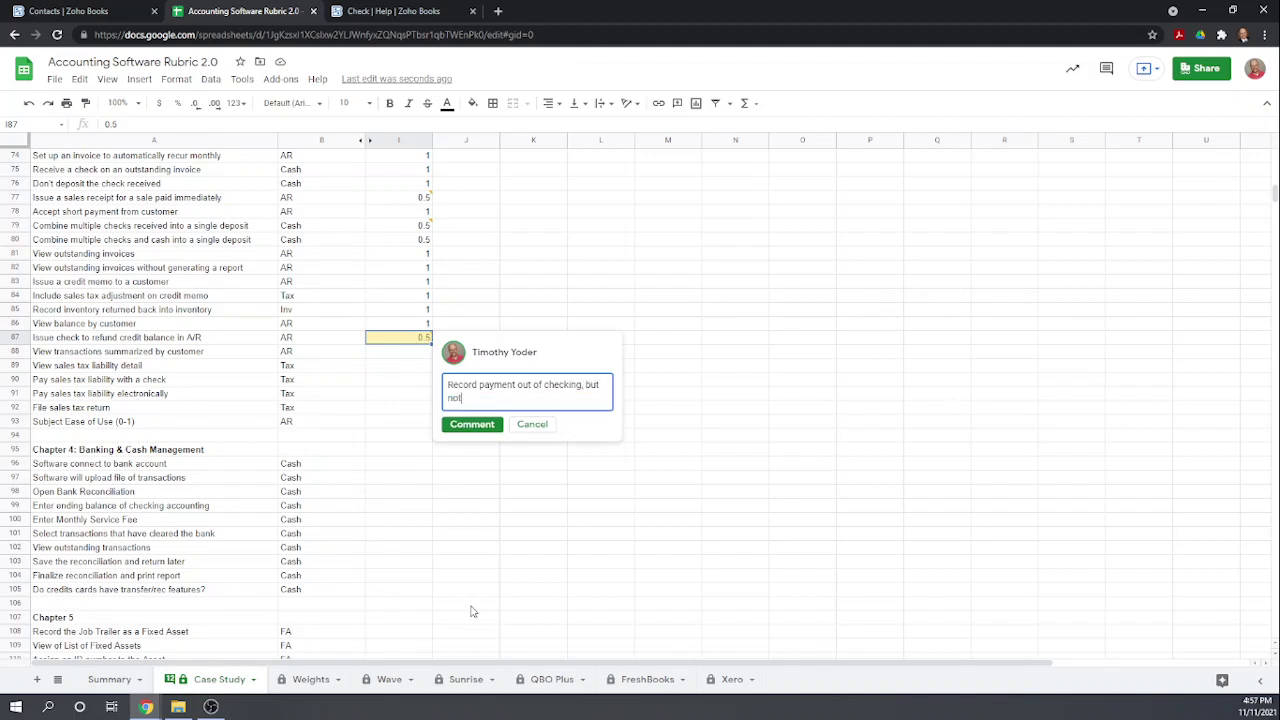
pyautogui.write(' print the receipots')
pyautogui.click(472, 424)
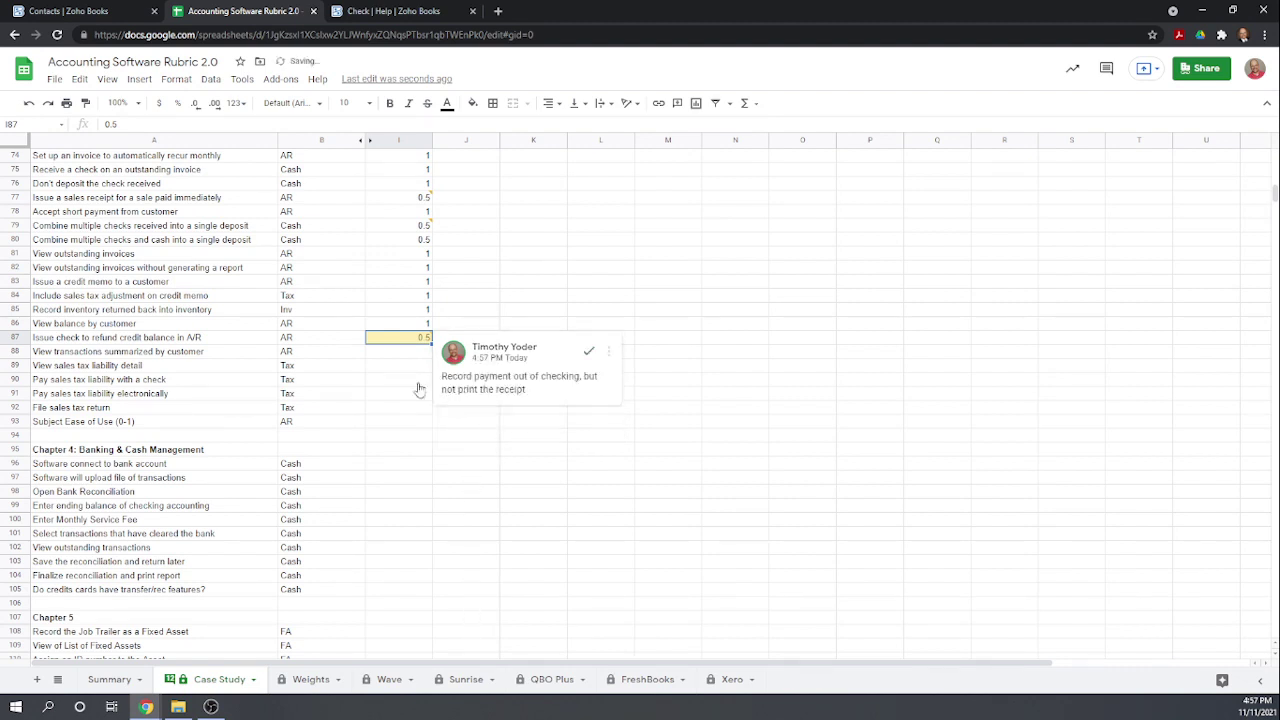
pyautogui.click(392, 356)
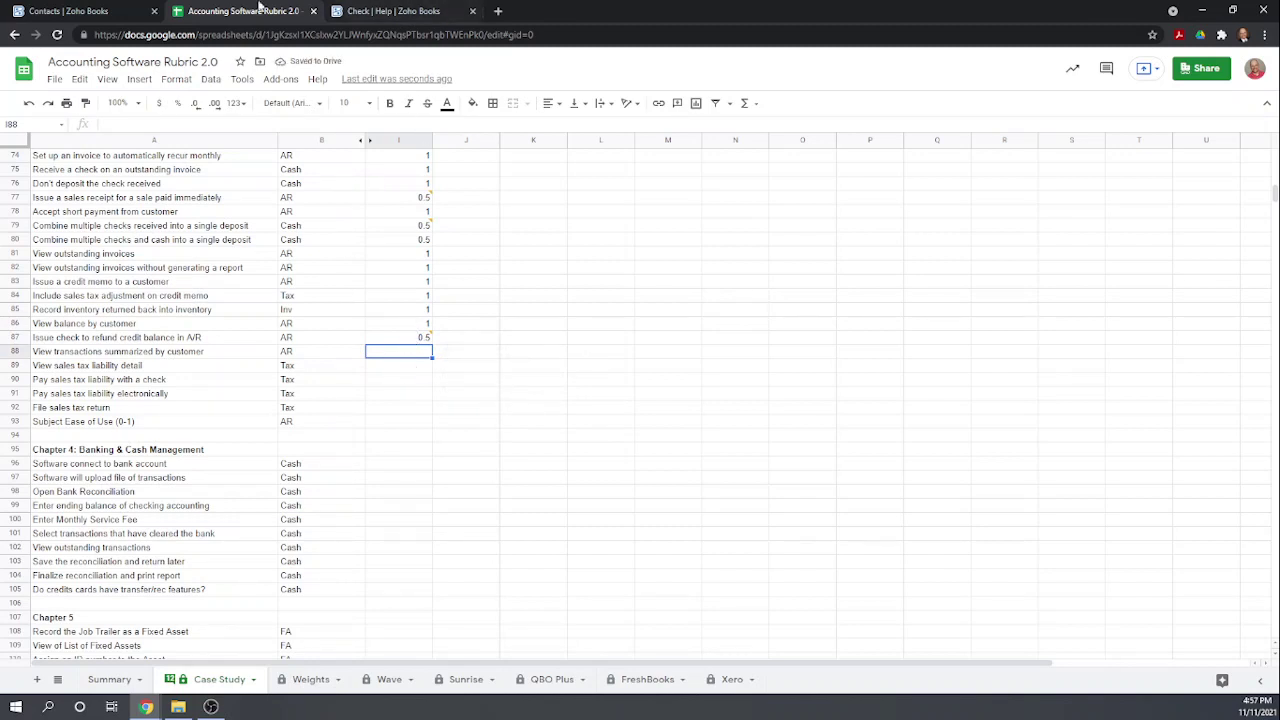
# - In Zoho Books, view the transactions of the customer Trampoline City
pyautogui.click(57, 14)
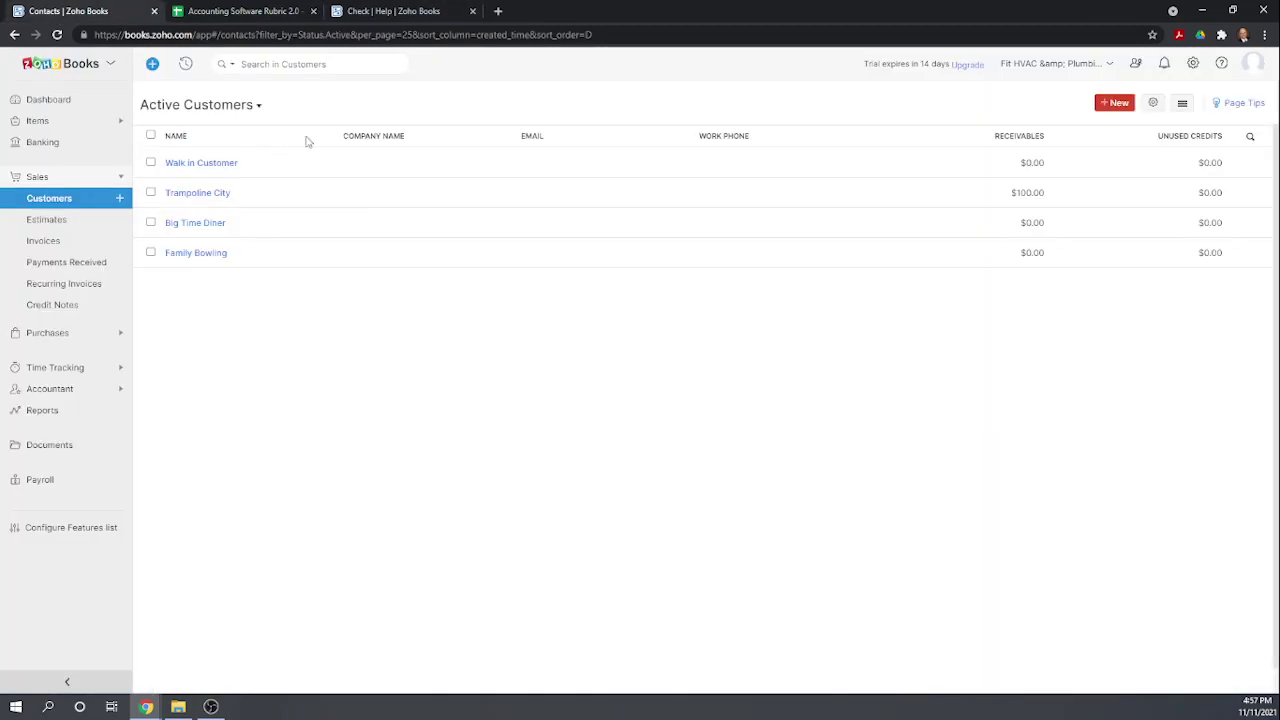
pyautogui.click(198, 196)
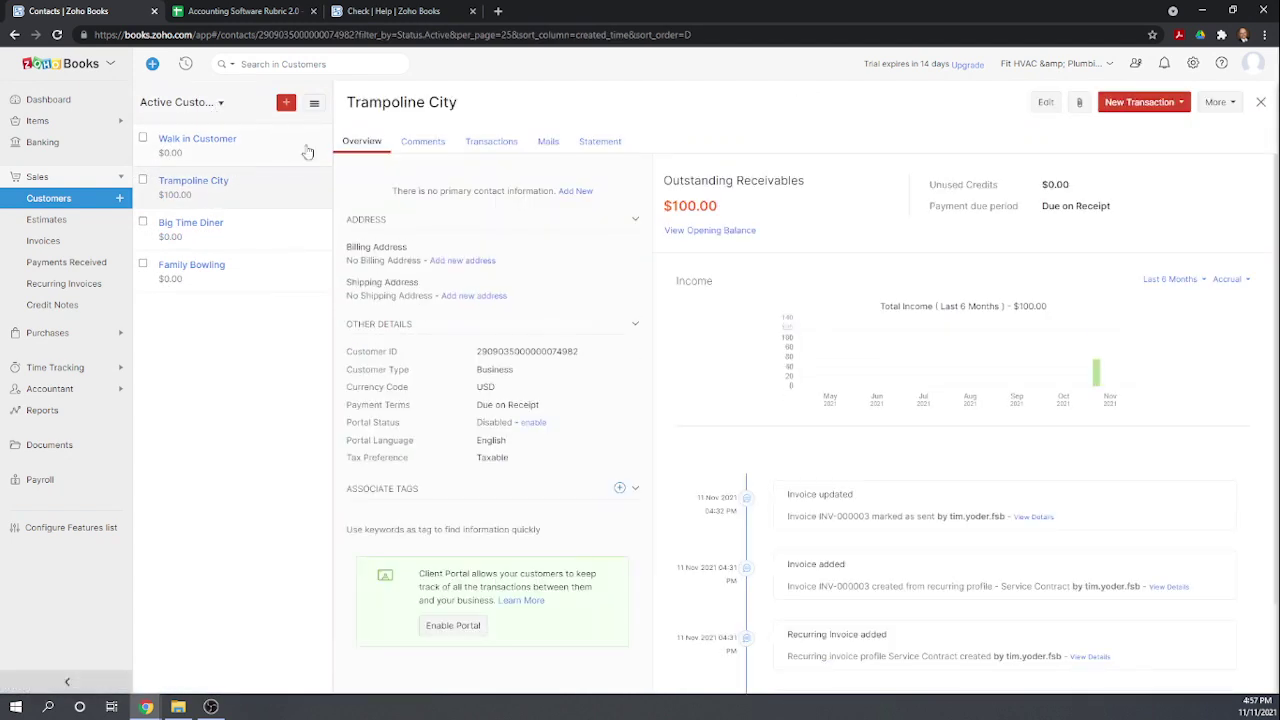
pyautogui.click(500, 143)
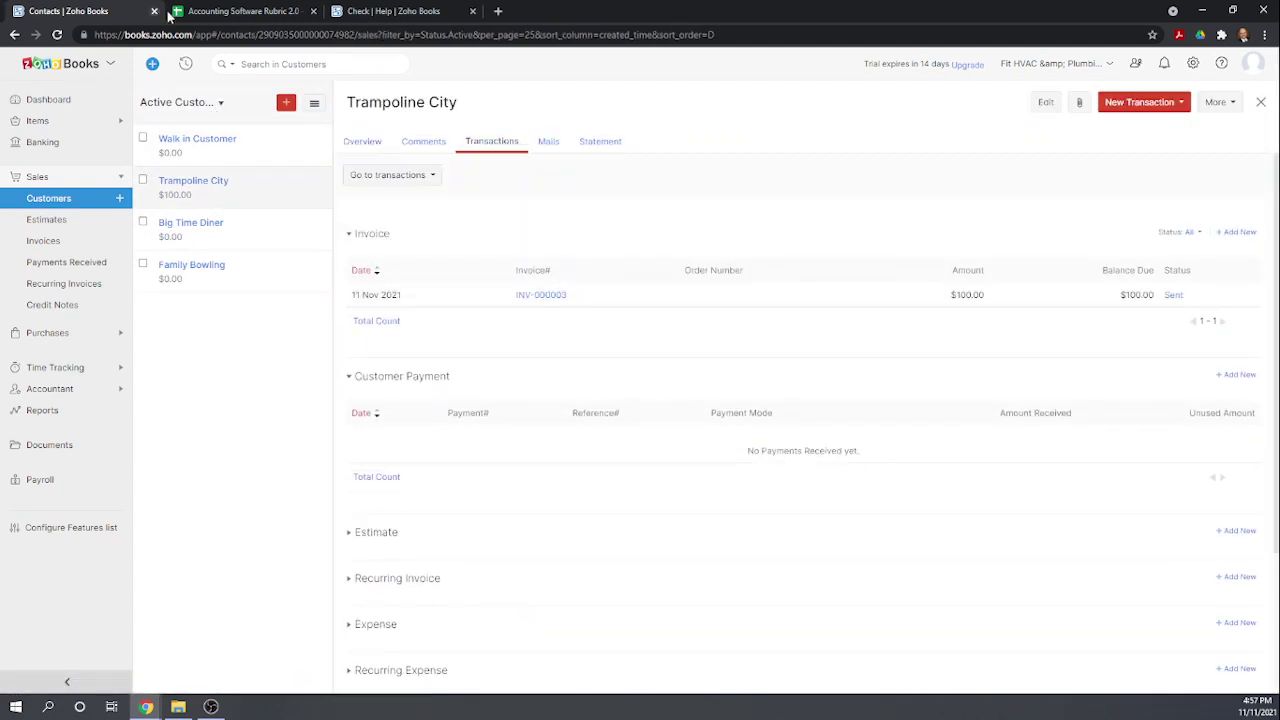
# - In the rubric spreadsheet, score I88, "View transactions summarized by customer", 1
pyautogui.click(222, 11)
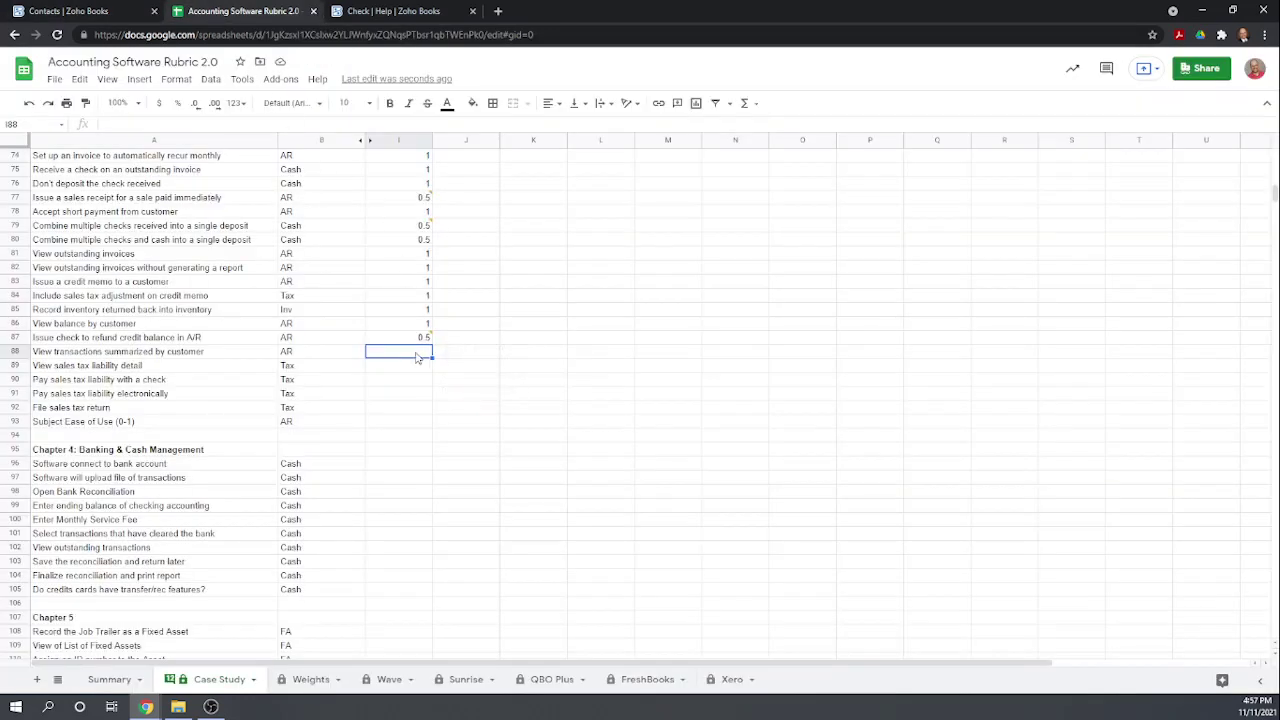
pyautogui.write('1')
pyautogui.press('Return')
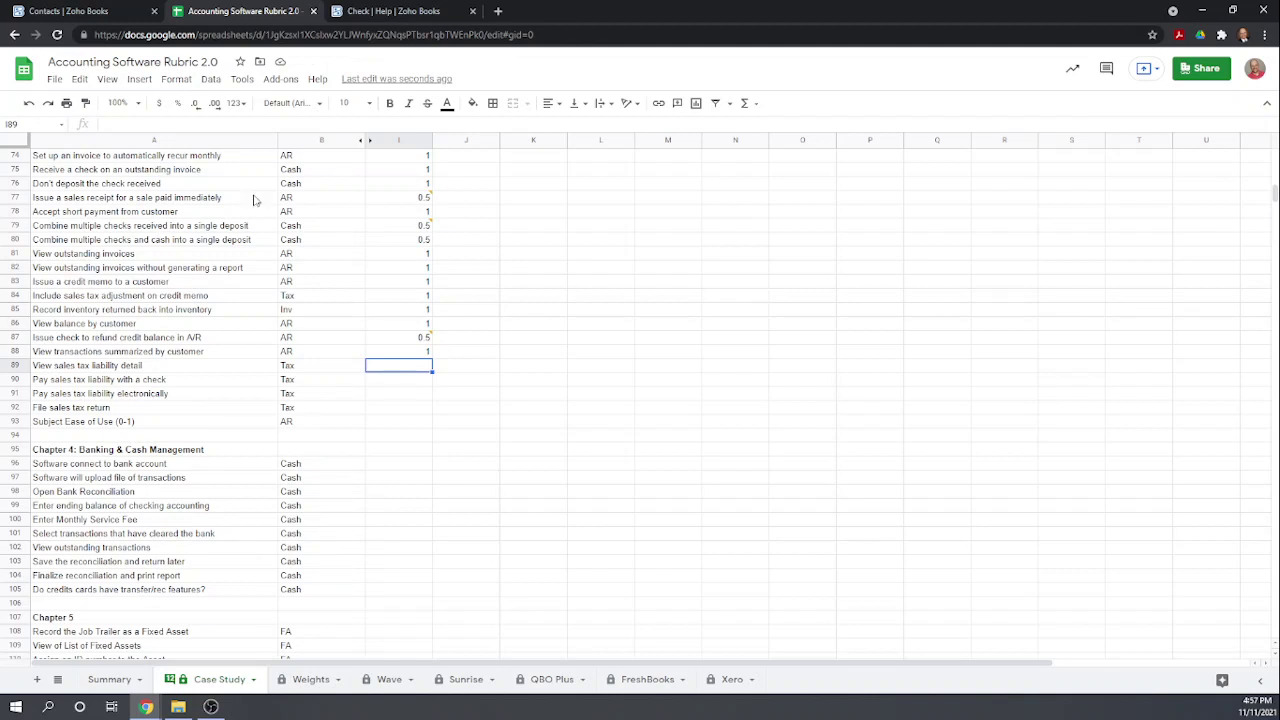
# - In Zoho Books, check the accountant's tax payments for tax dues and payment history
pyautogui.click(52, 10)
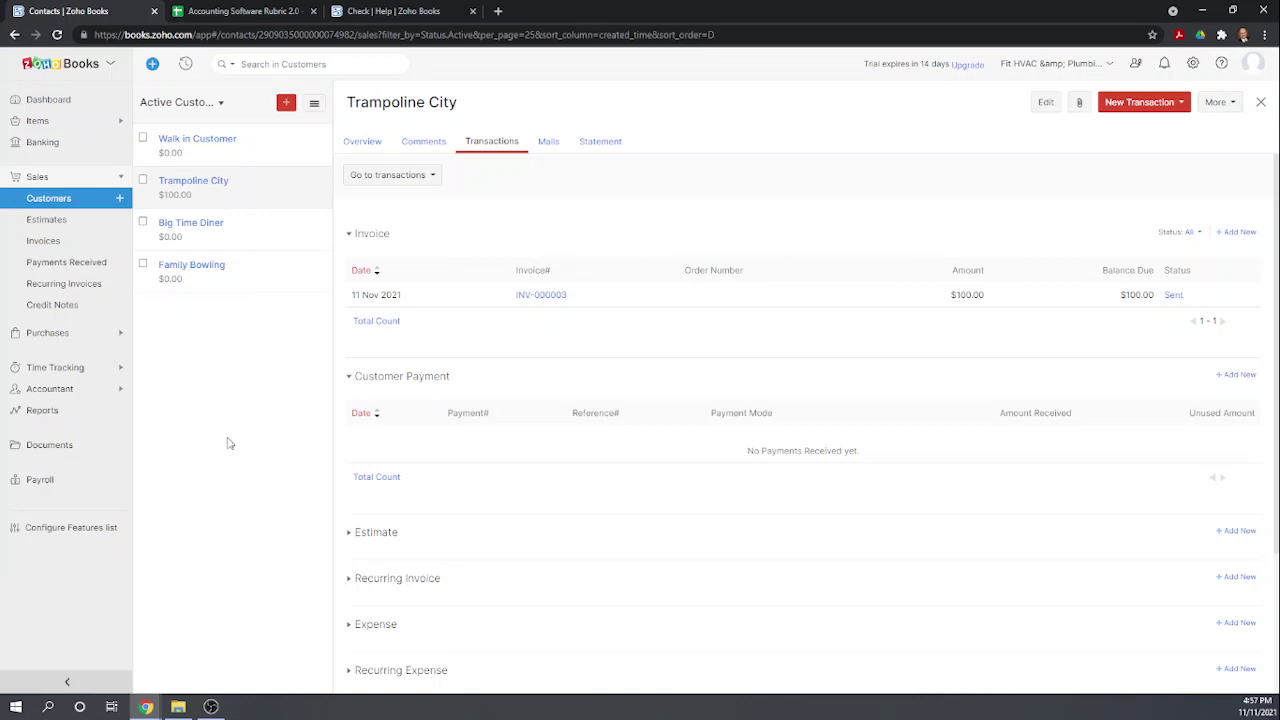
pyautogui.click(70, 389)
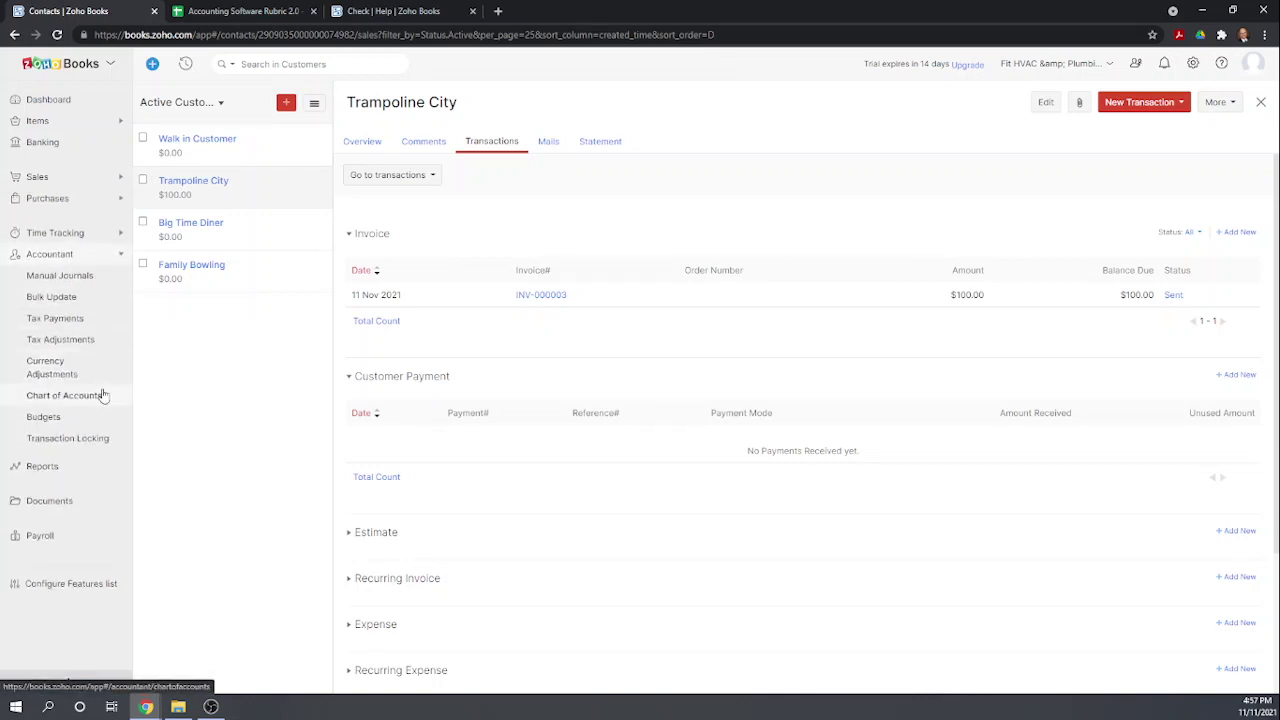
pyautogui.click(57, 320)
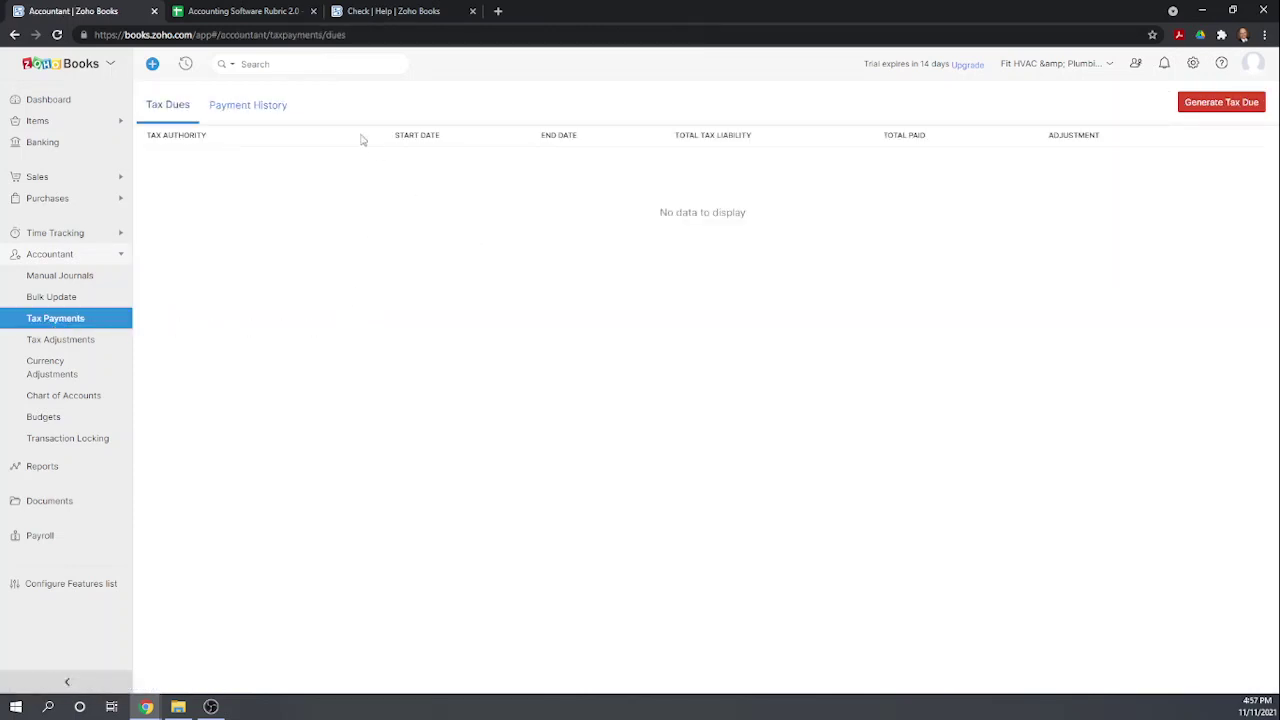
pyautogui.click(271, 107)
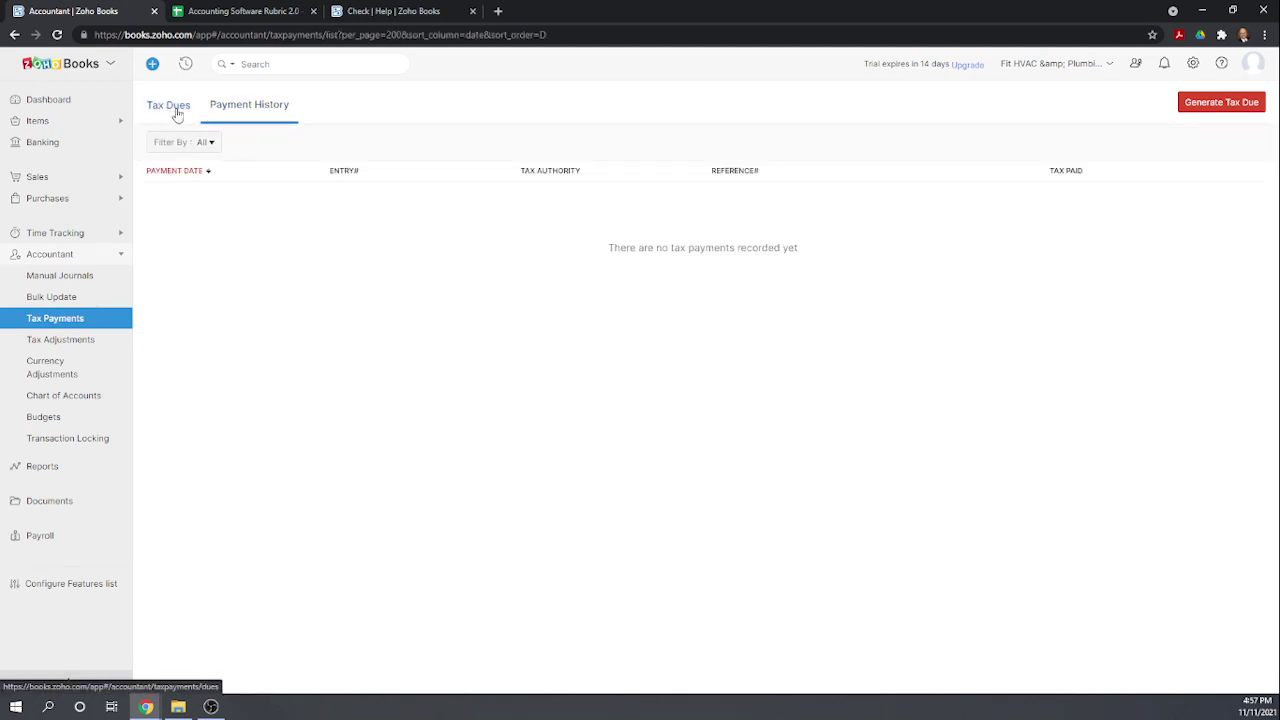
pyautogui.click(1217, 103)
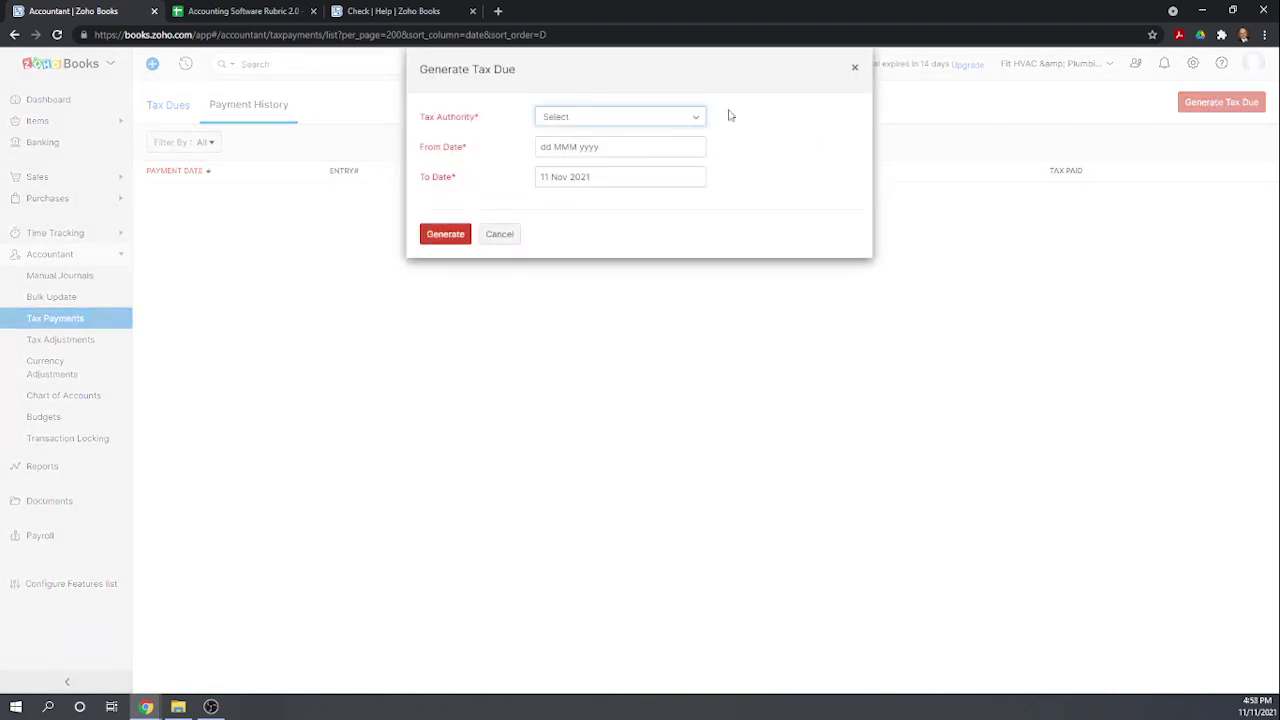
pyautogui.click(694, 120)
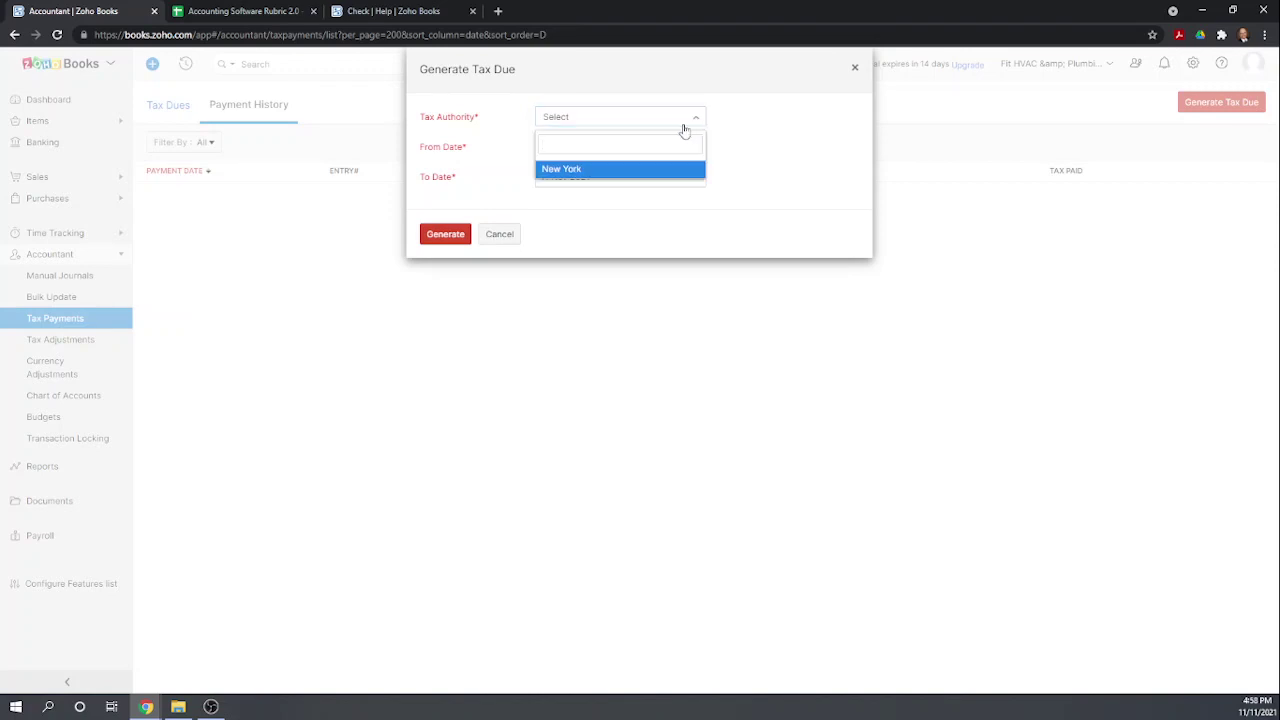
pyautogui.click(574, 172)
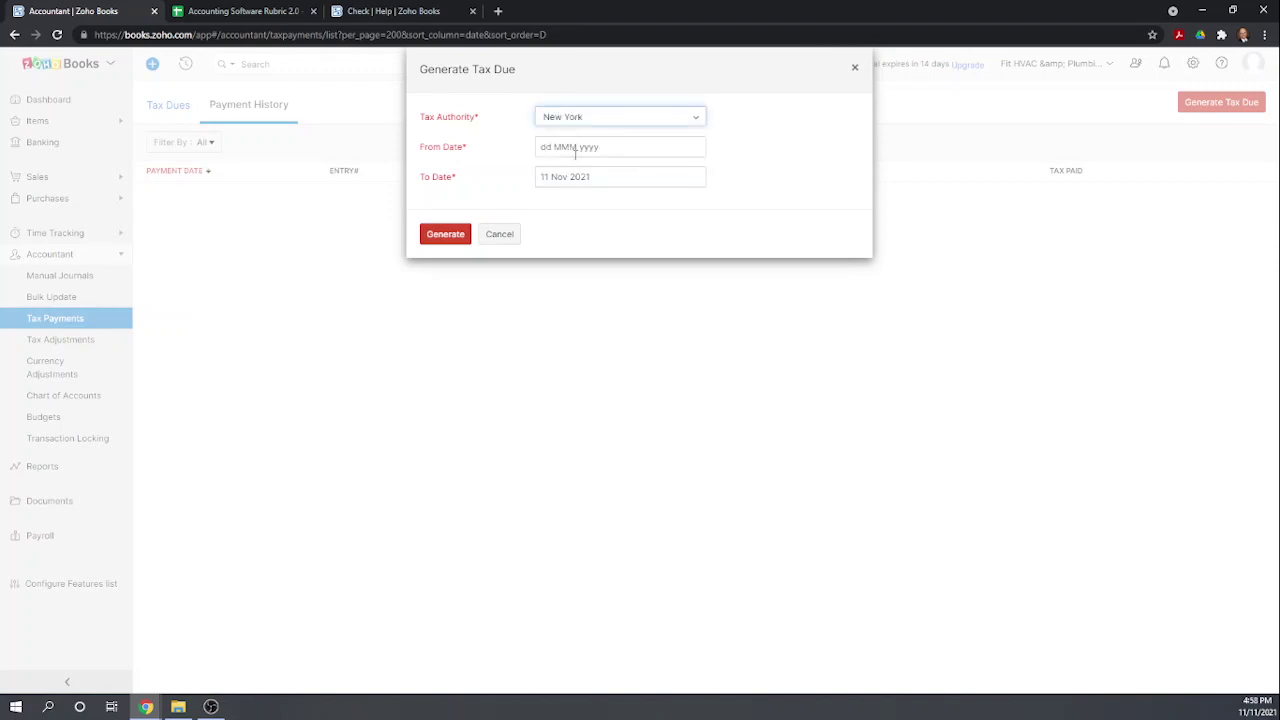
pyautogui.click(576, 148)
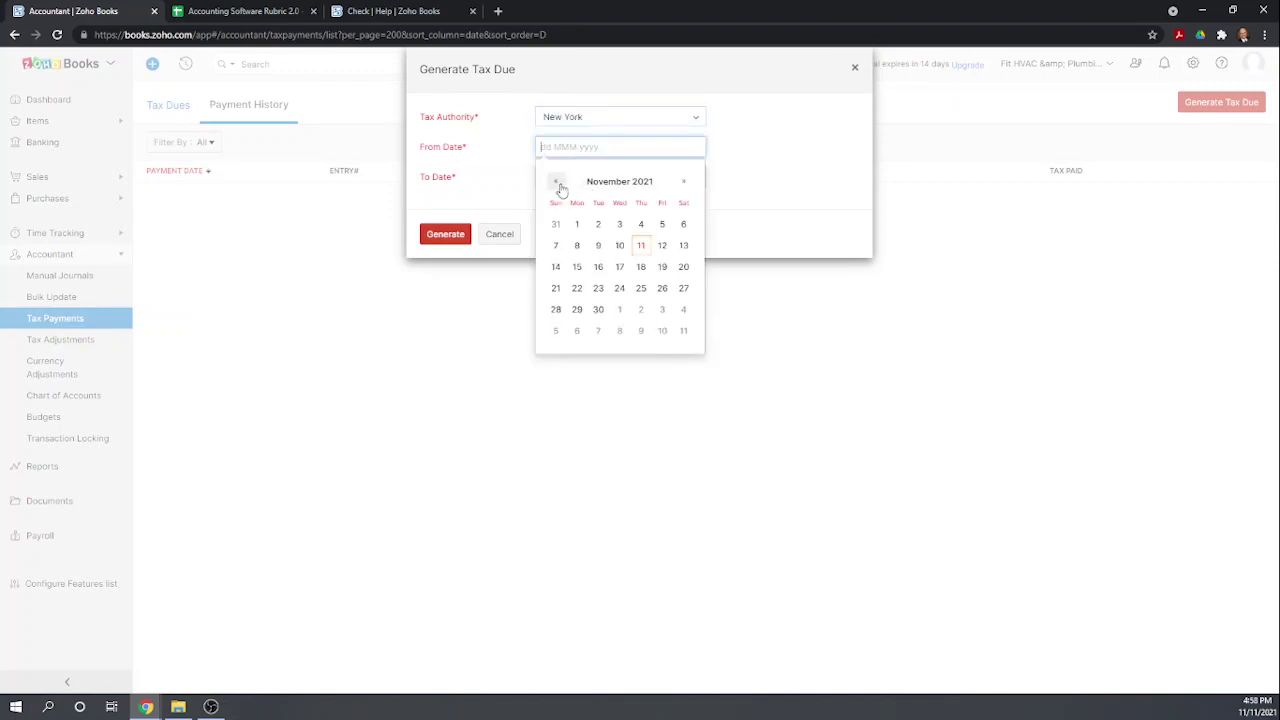
pyautogui.click(578, 224)
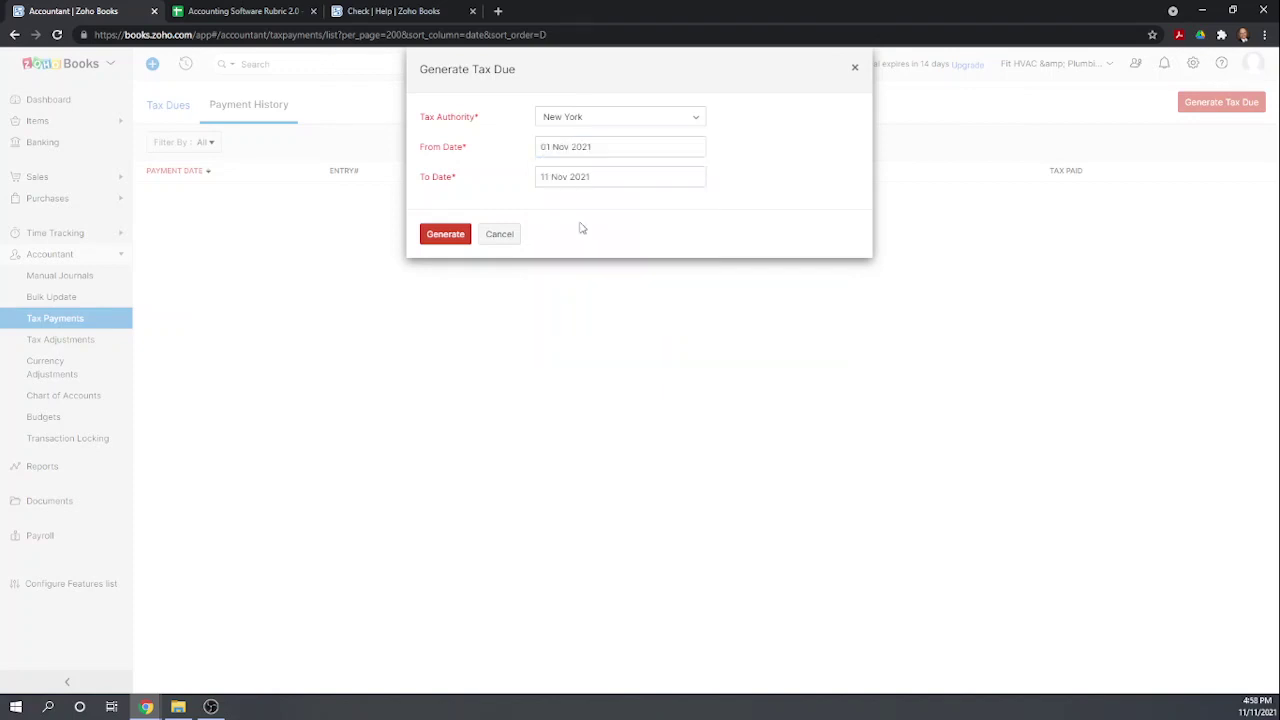
pyautogui.click(449, 236)
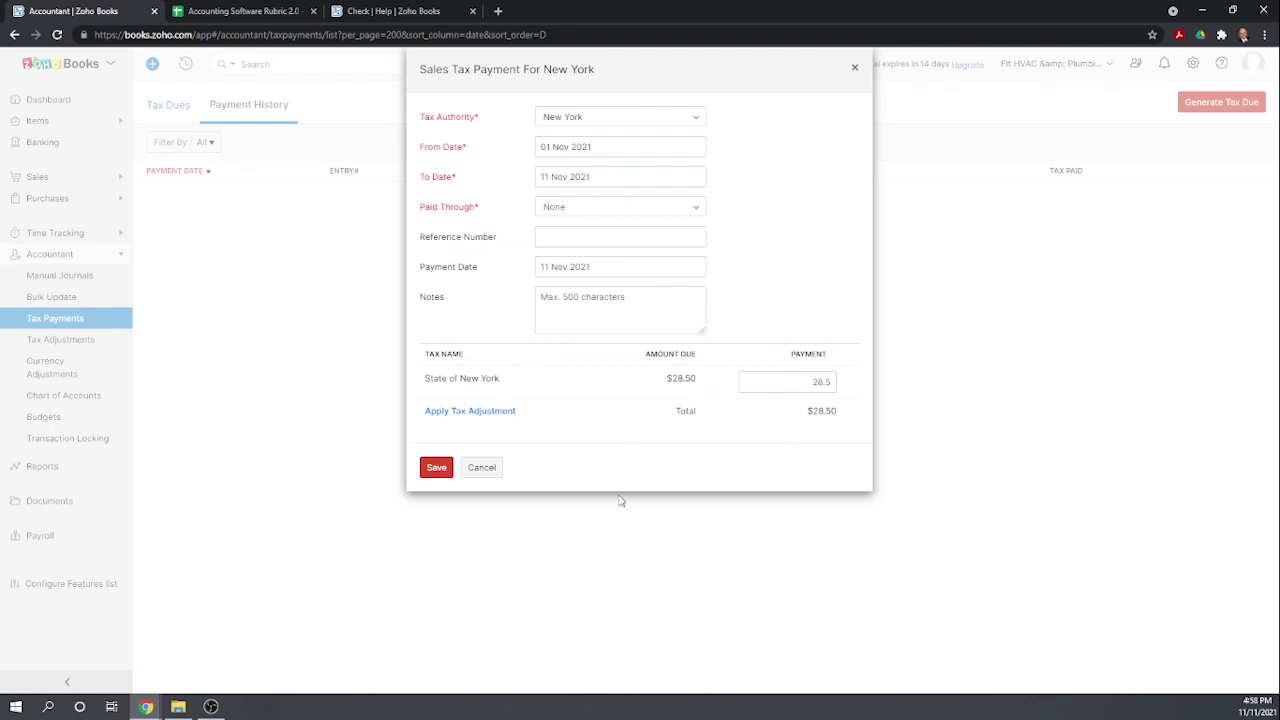
pyautogui.click(436, 468)
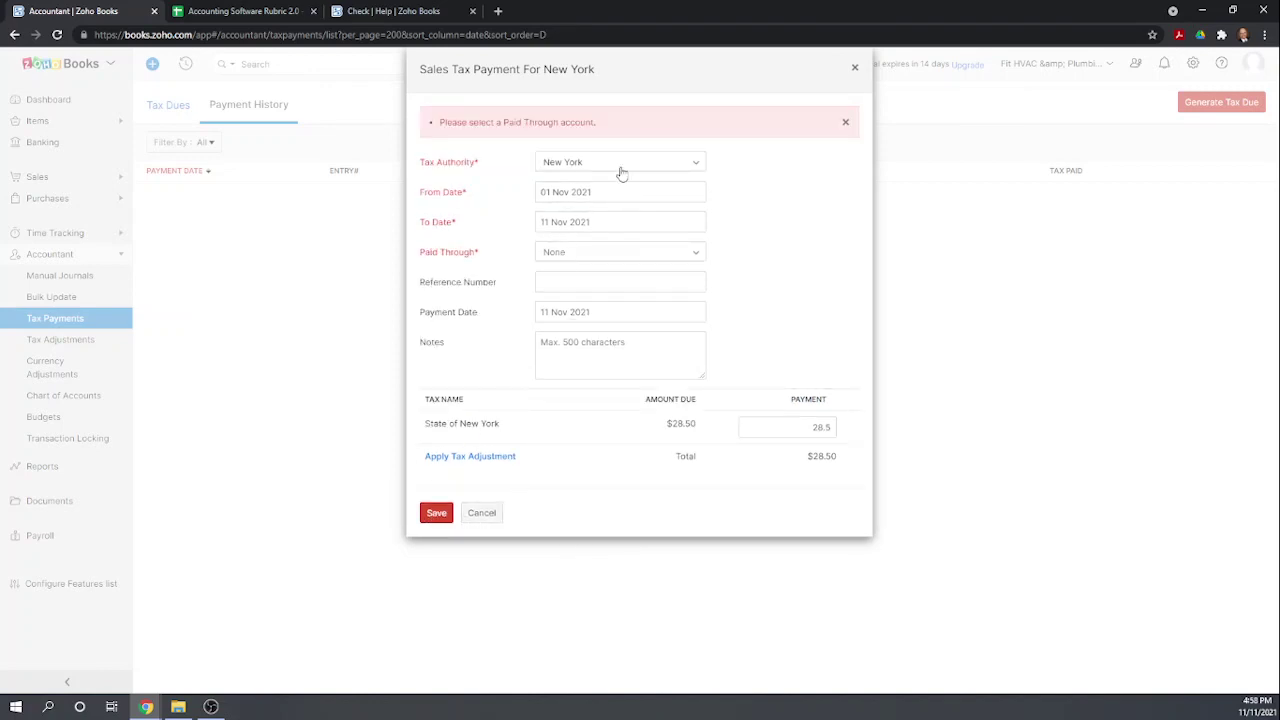
pyautogui.click(696, 254)
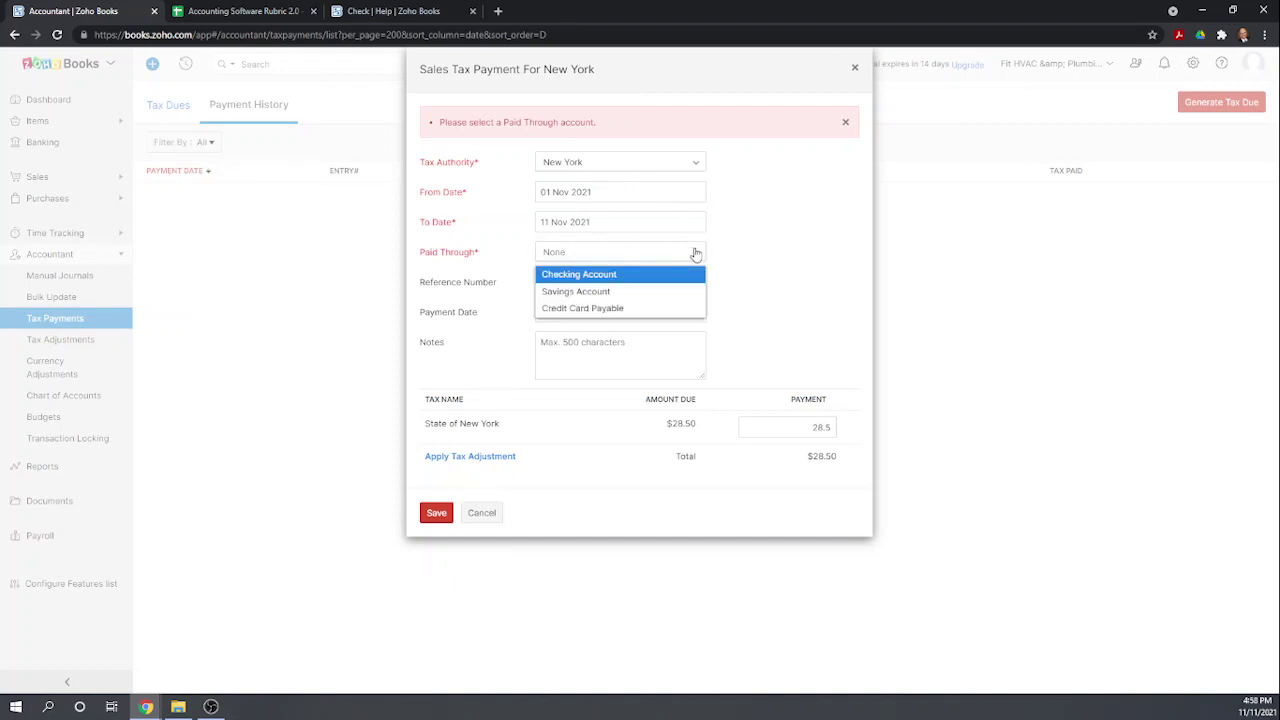
pyautogui.click(587, 276)
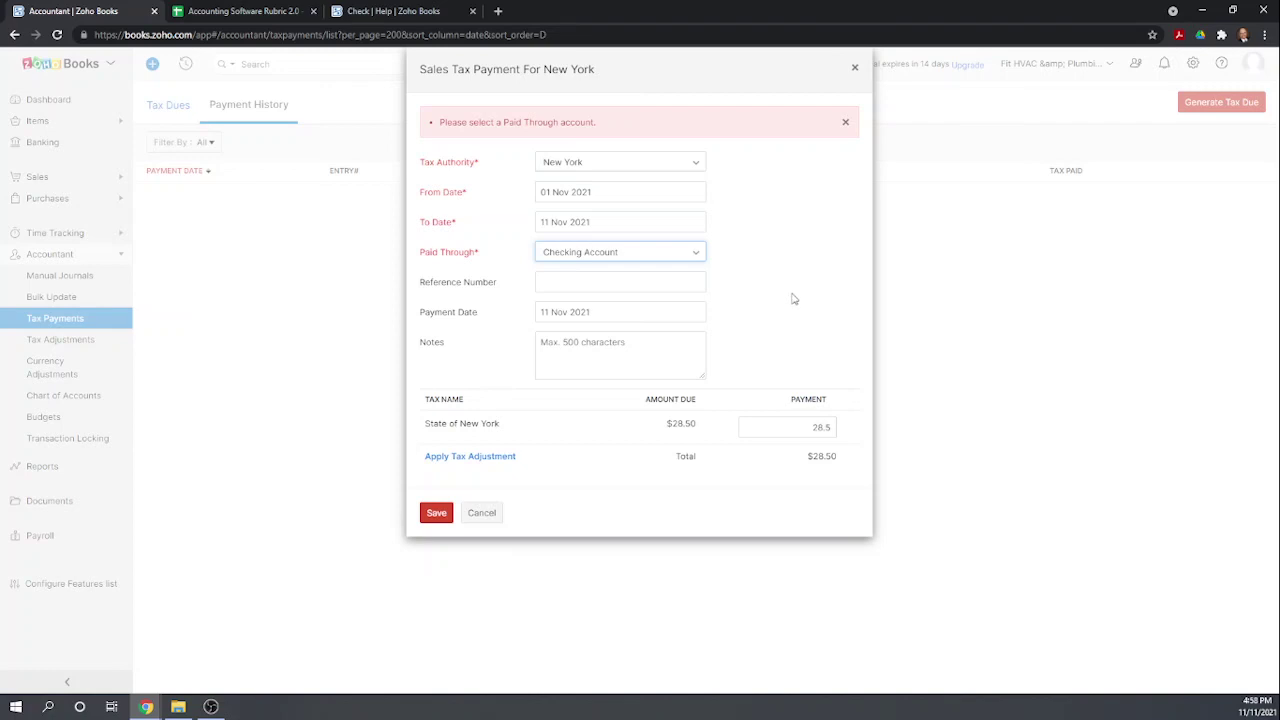
pyautogui.click(467, 458)
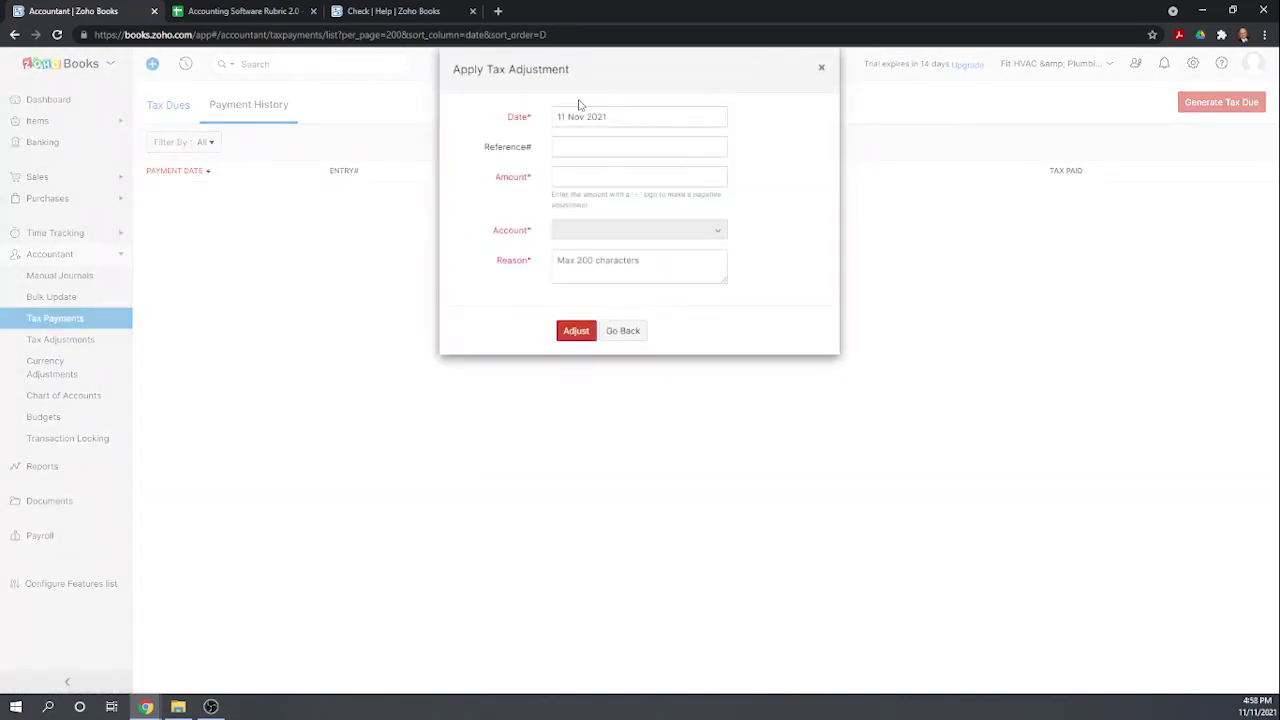
pyautogui.click(821, 67)
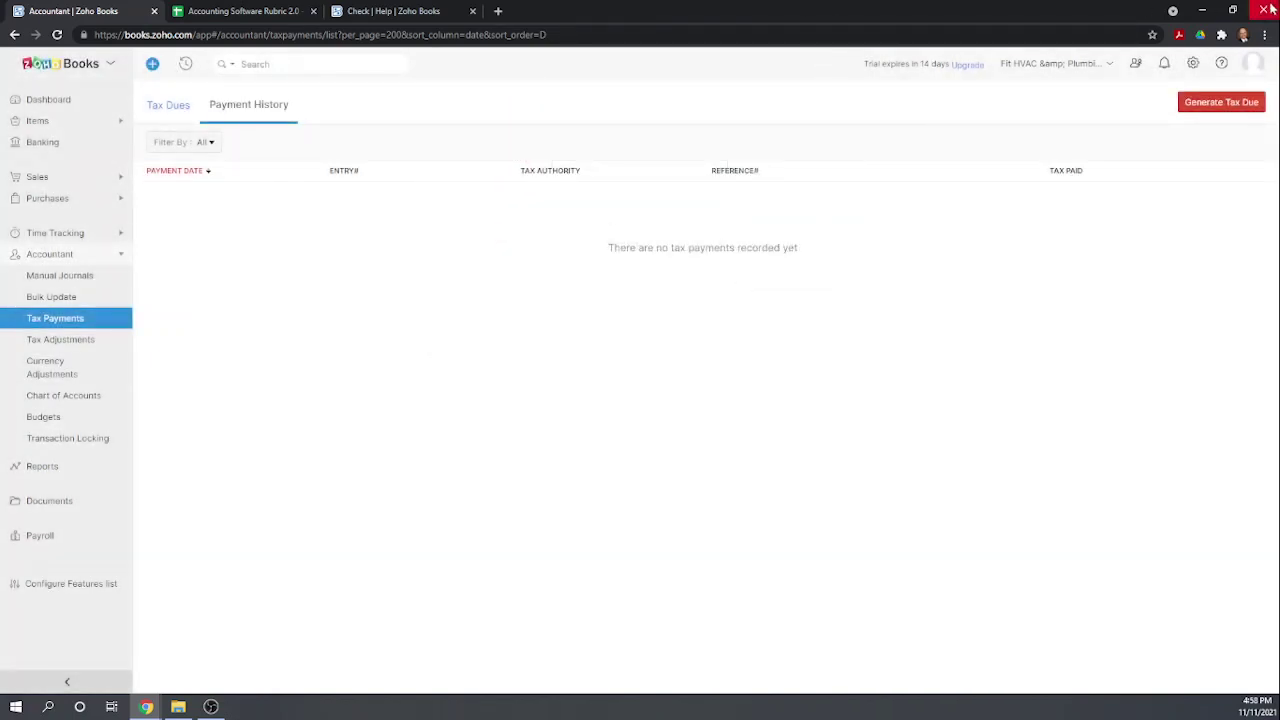
# - Generate the tax due for the New York tax authority for 01 Nov 2021 through 11 Nov 2021
pyautogui.click(1222, 104)
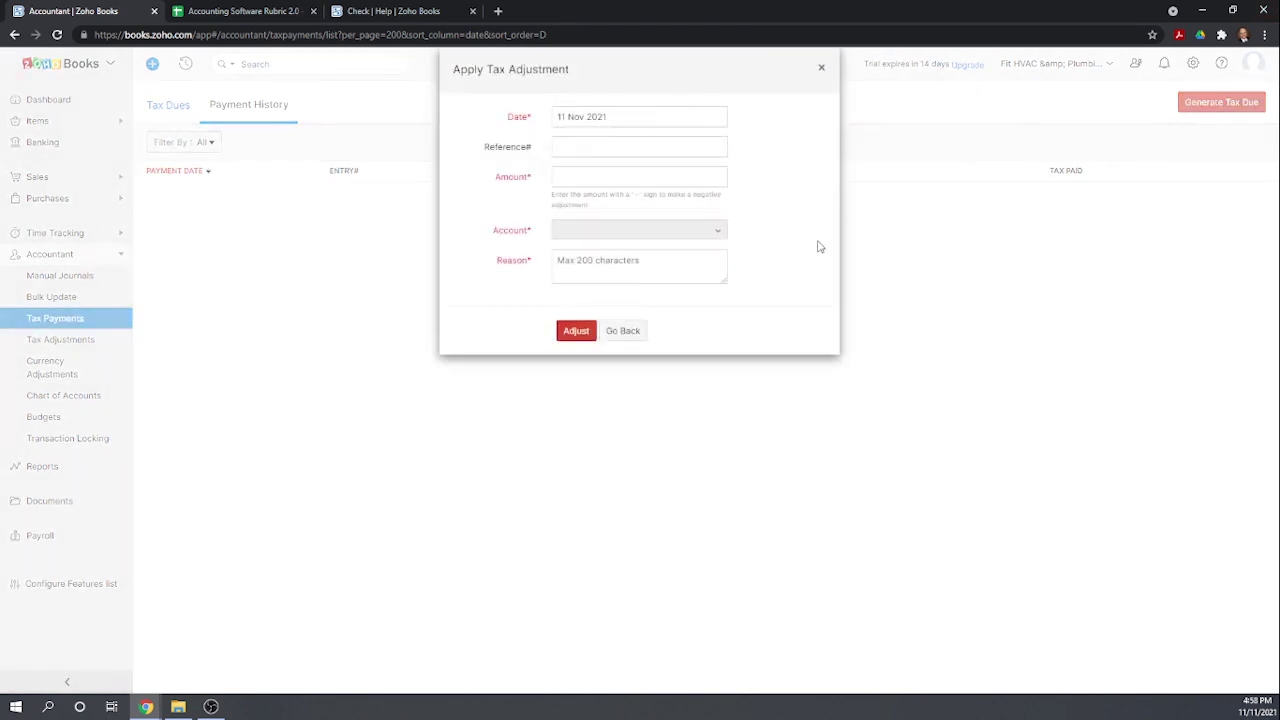
pyautogui.click(623, 331)
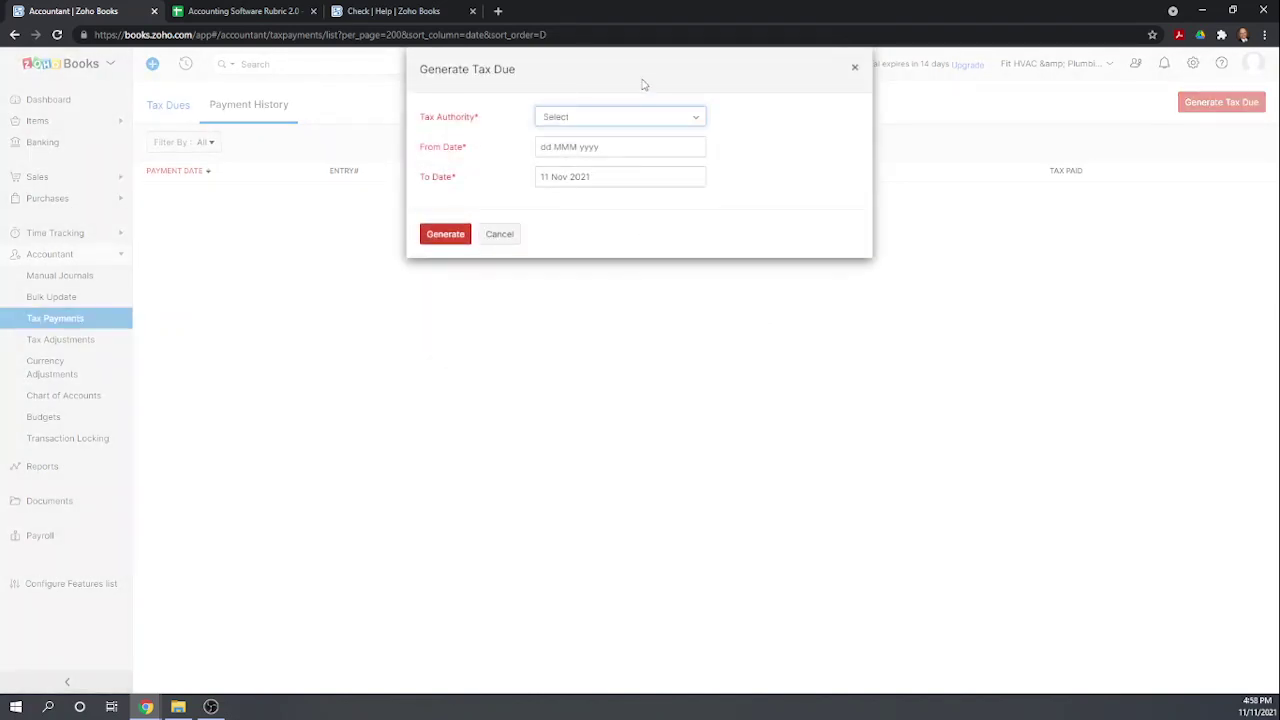
pyautogui.click(592, 121)
pyautogui.click(579, 169)
pyautogui.click(587, 147)
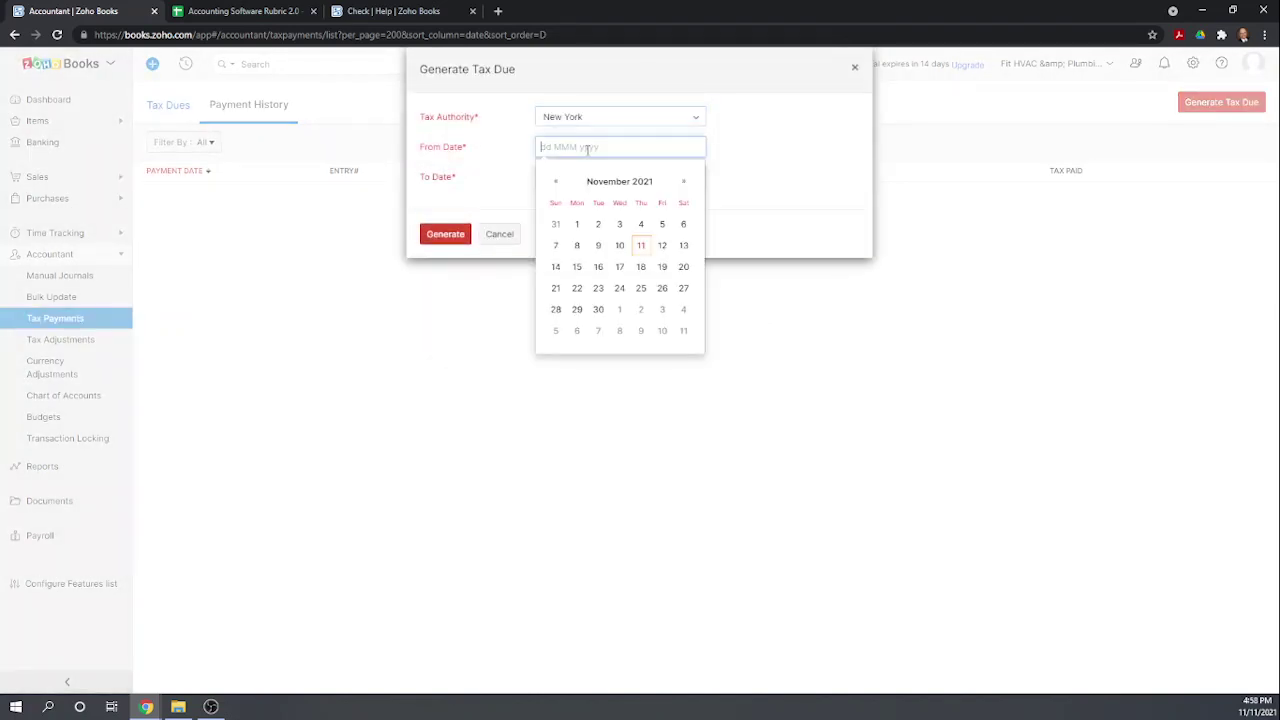
pyautogui.click(576, 225)
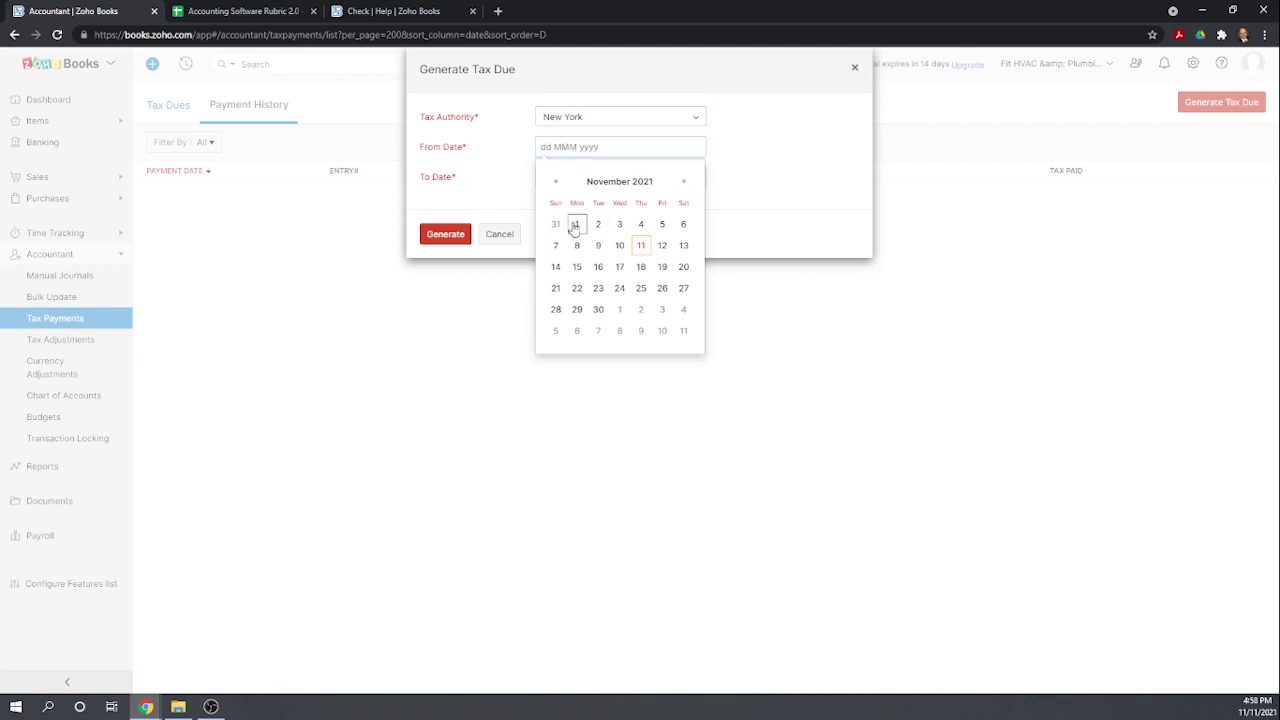
pyautogui.click(441, 236)
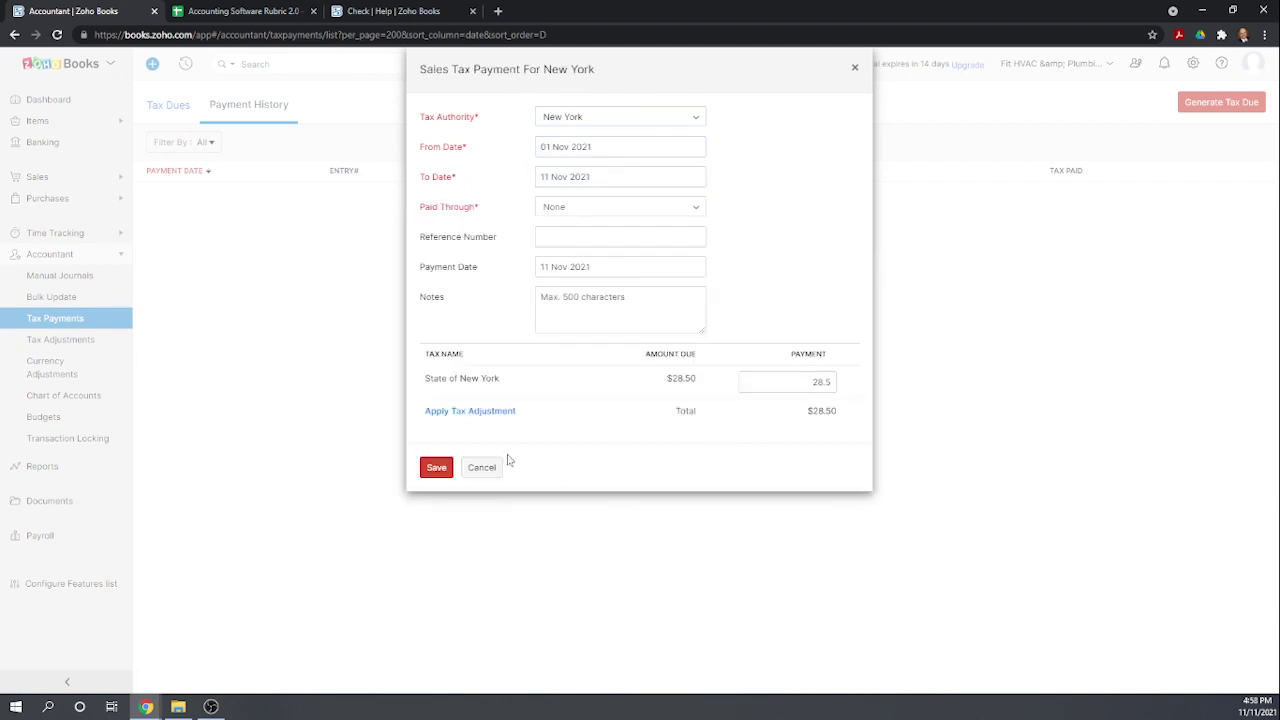
# - Record the New York sales tax payment as paid through the Checking Account
pyautogui.click(436, 469)
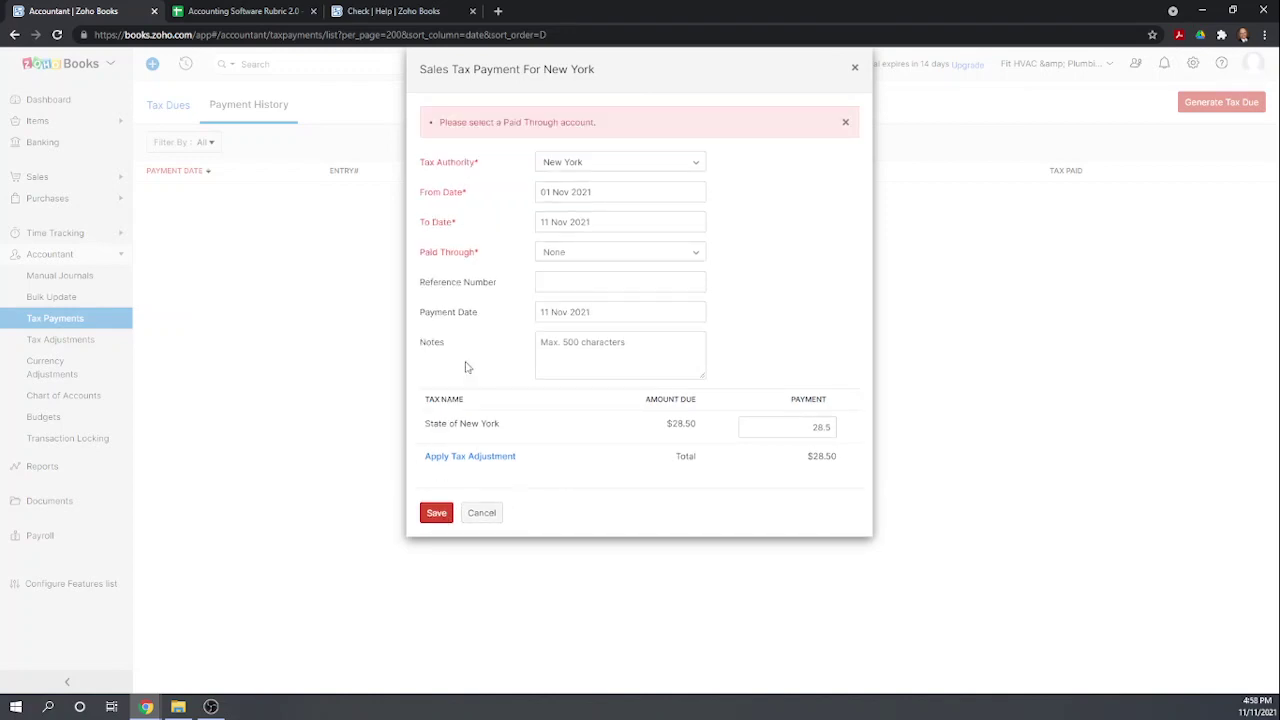
pyautogui.click(565, 254)
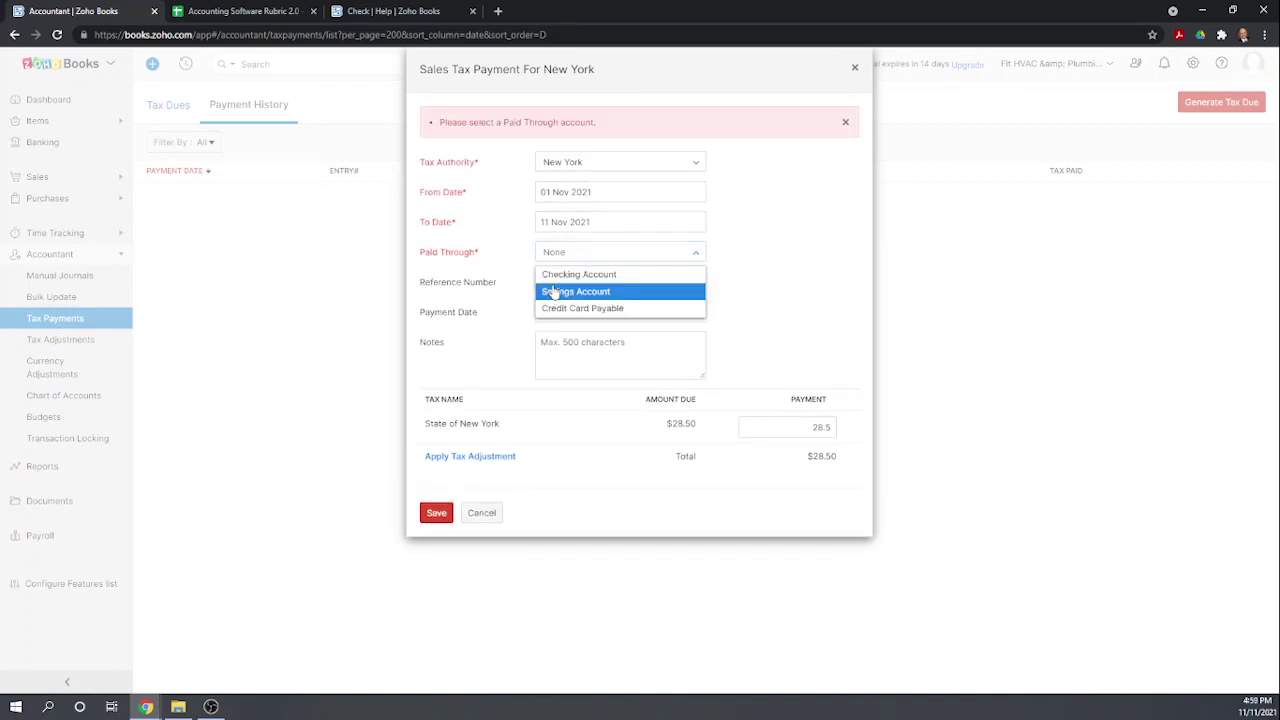
pyautogui.click(545, 274)
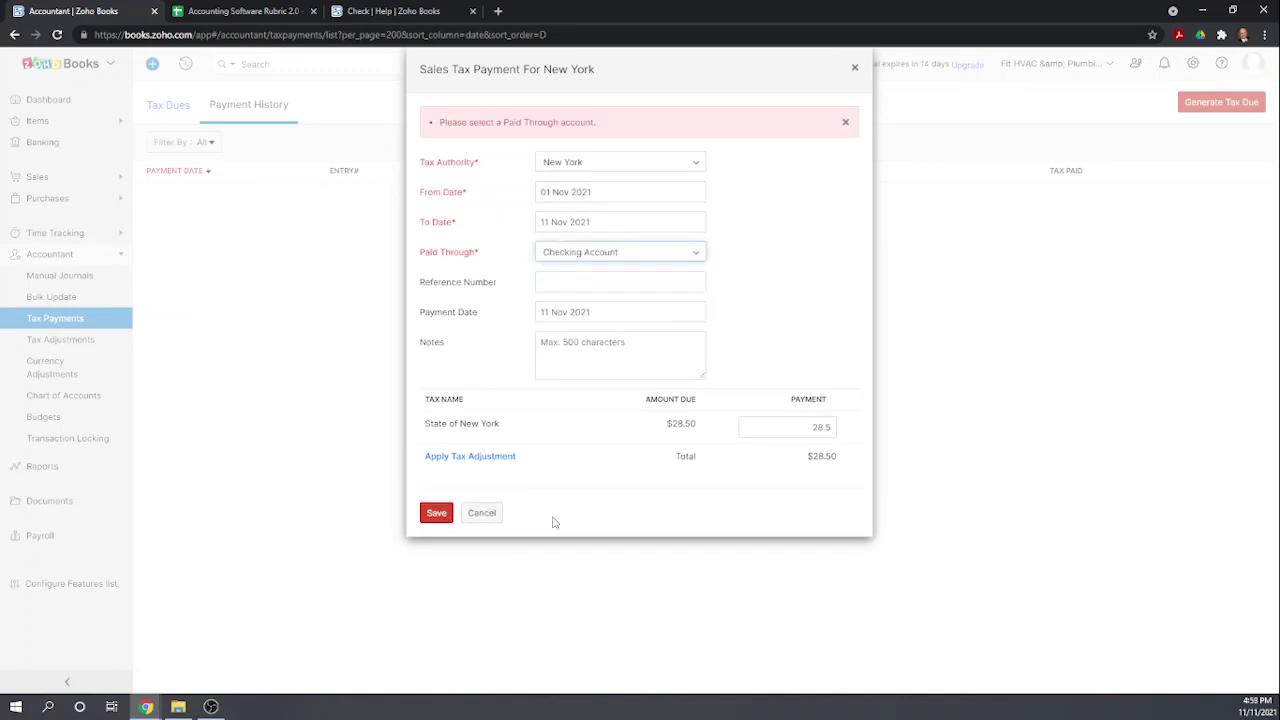
pyautogui.click(436, 513)
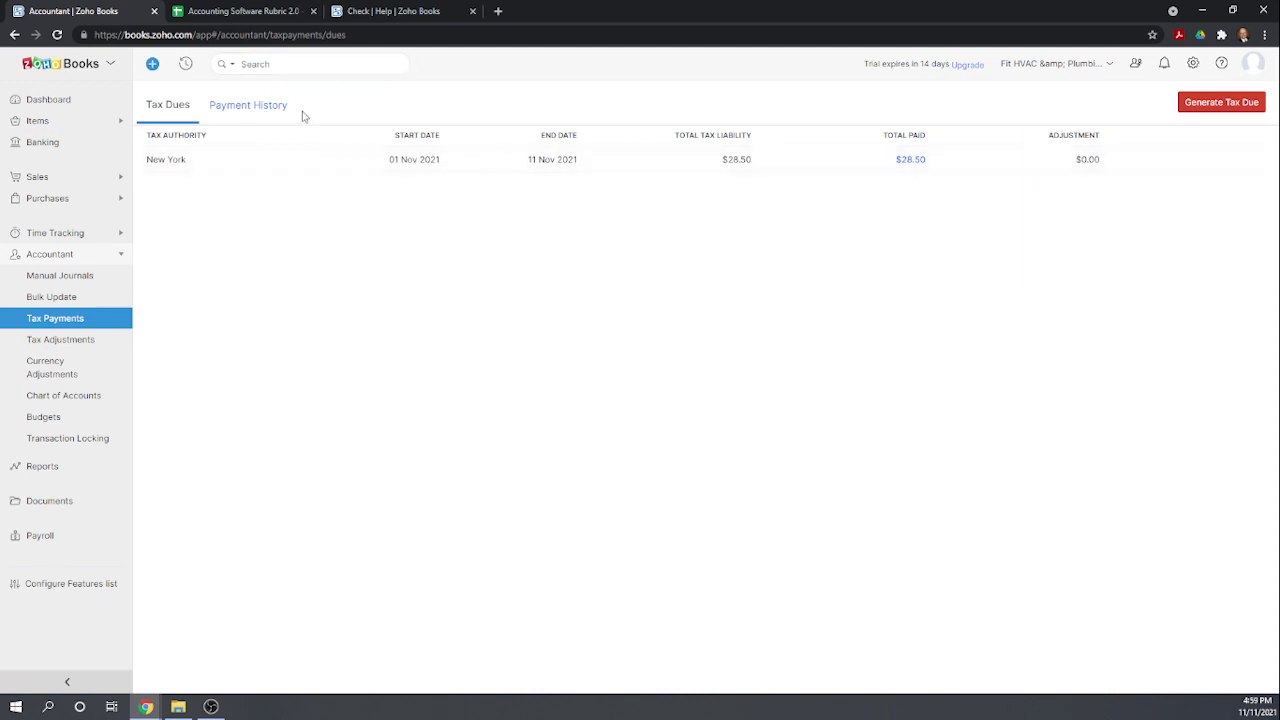
# - In the rubric spreadsheet, score I90, "Pay sales tax liability with a check", 0.5
pyautogui.click(252, 14)
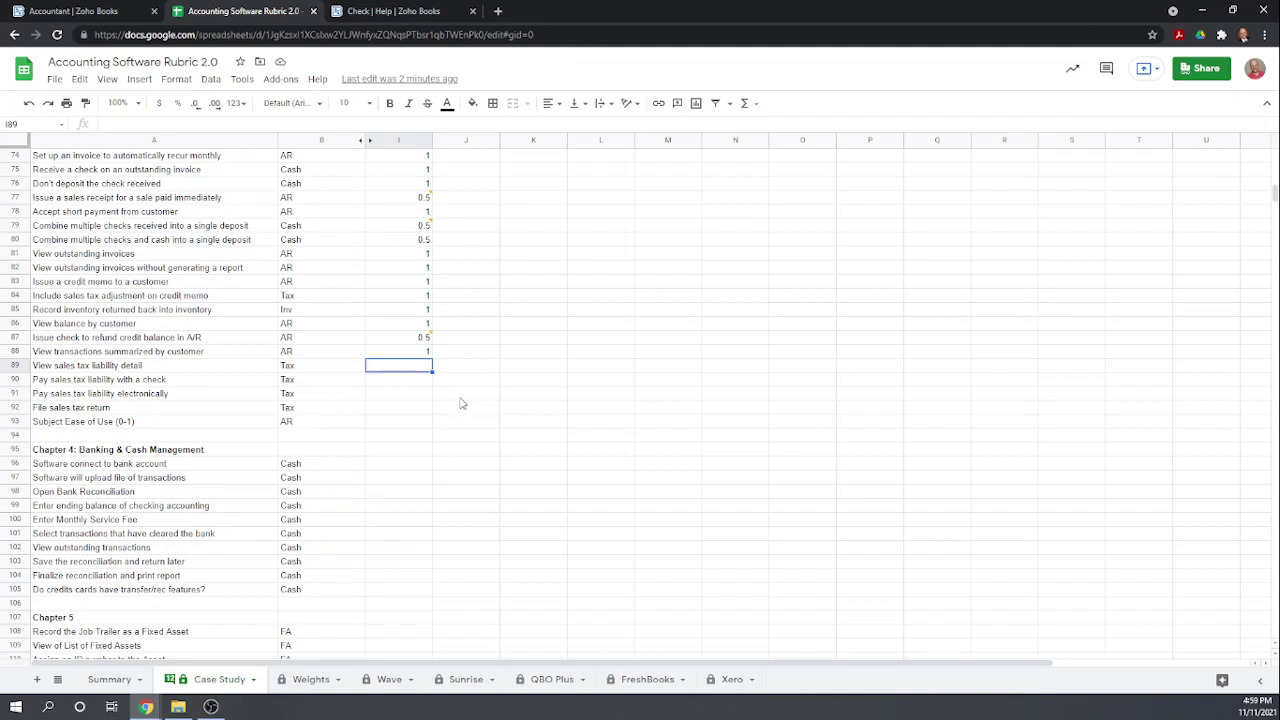
pyautogui.click(394, 383)
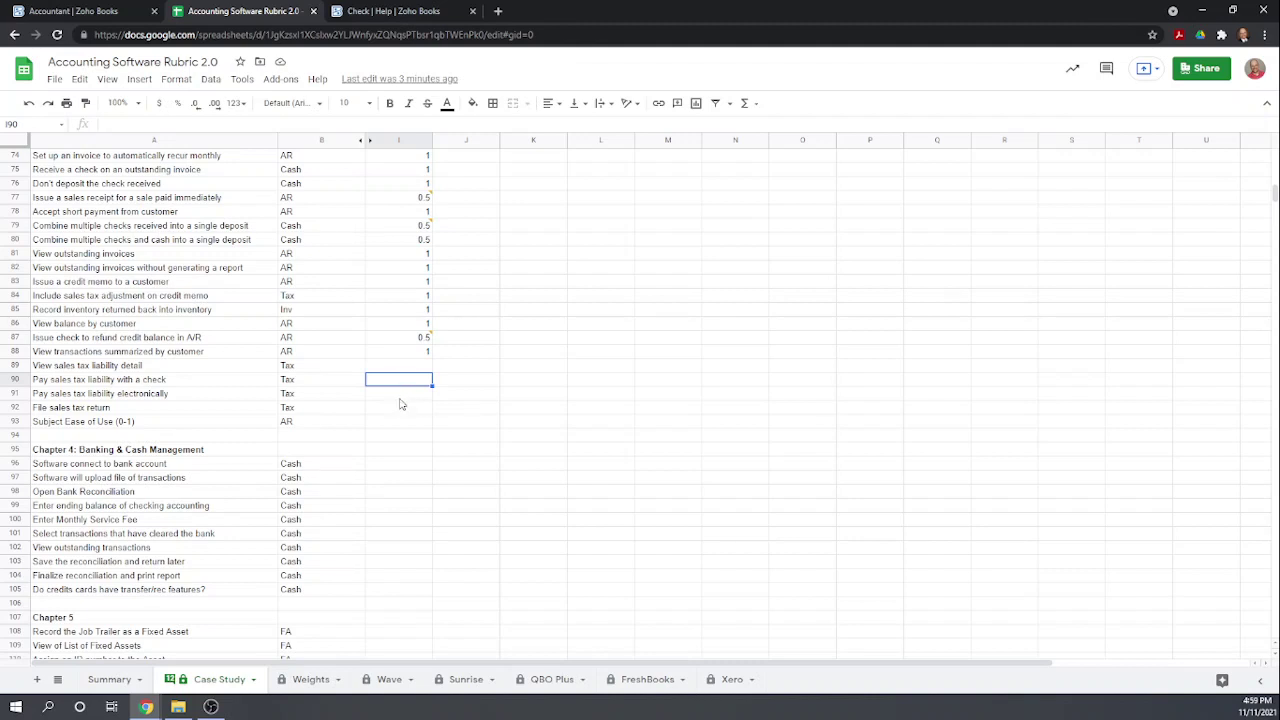
pyautogui.press('Return')
pyautogui.press('Return')
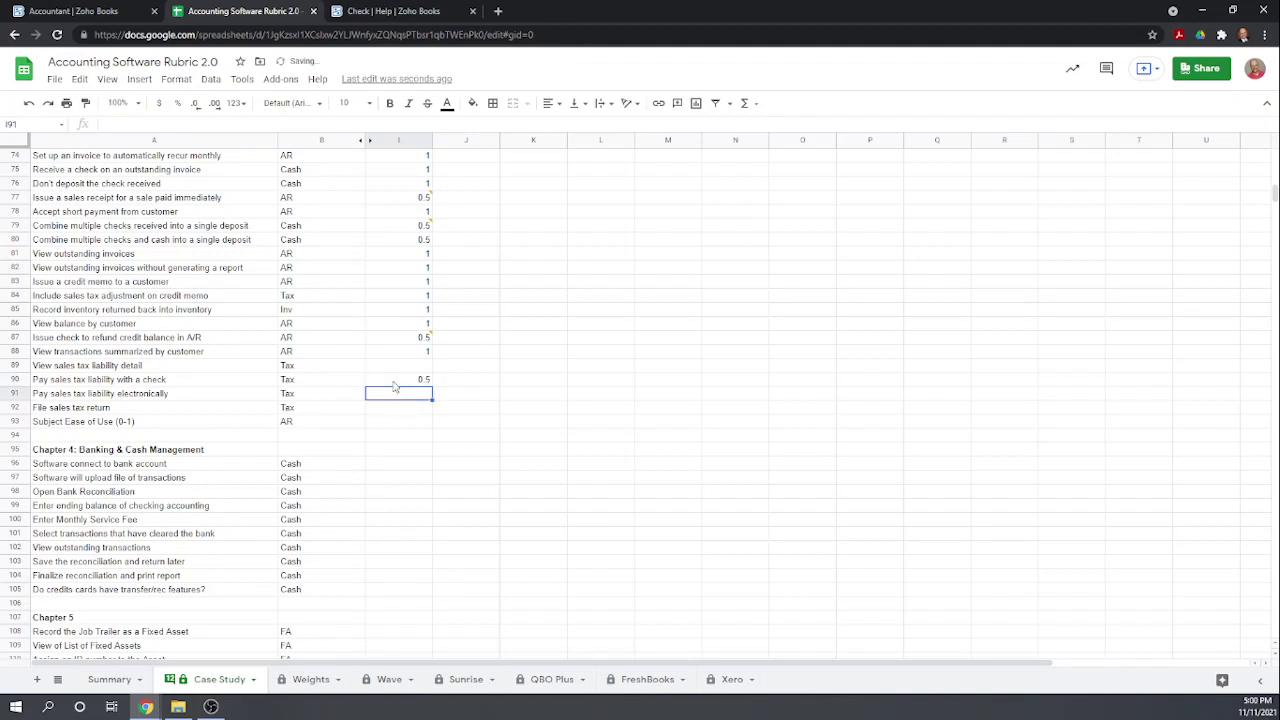
# - Add the comment "record to checking account, but not print check" to I90
pyautogui.click(398, 382)
pyautogui.rightClick(400, 385)
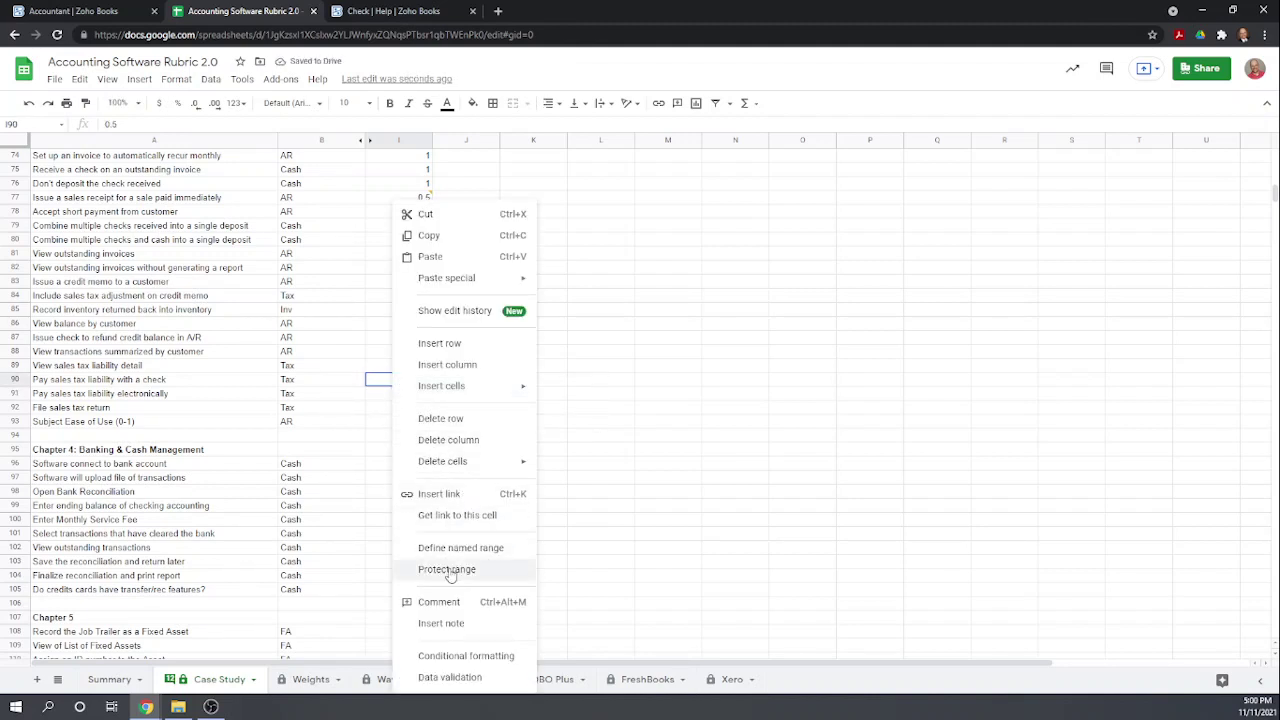
pyautogui.click(442, 602)
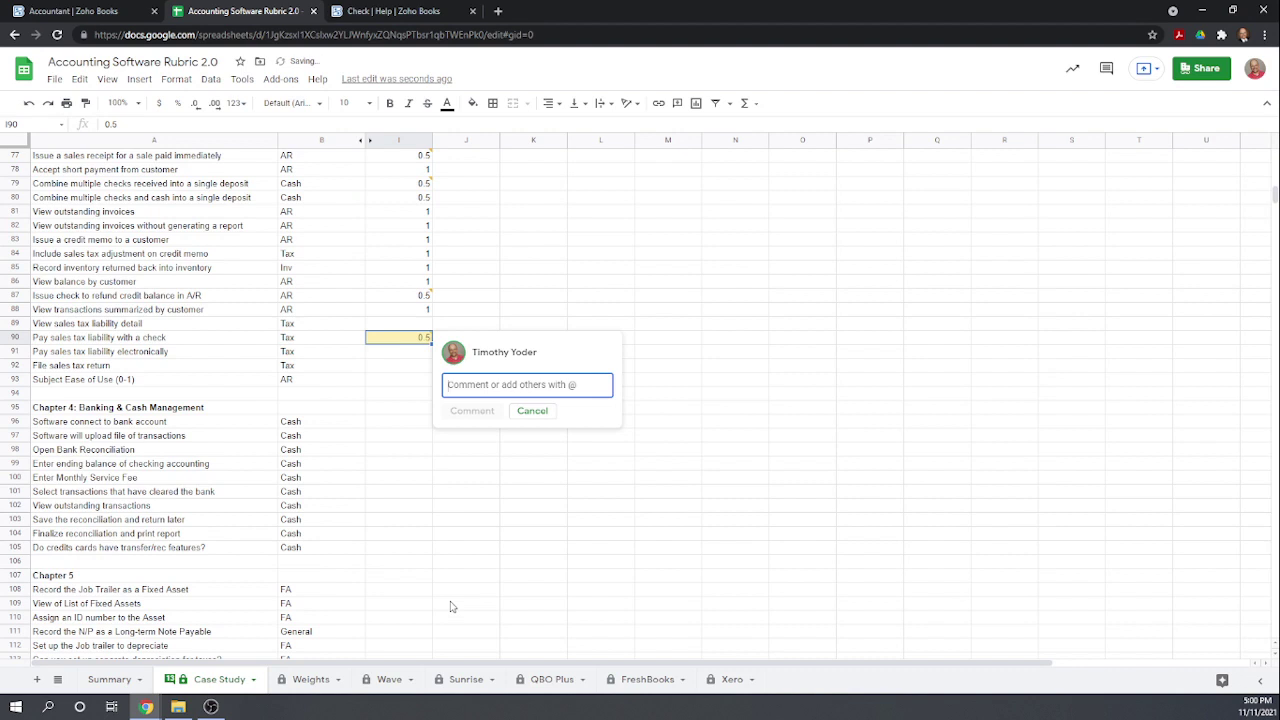
pyautogui.write('record to check')
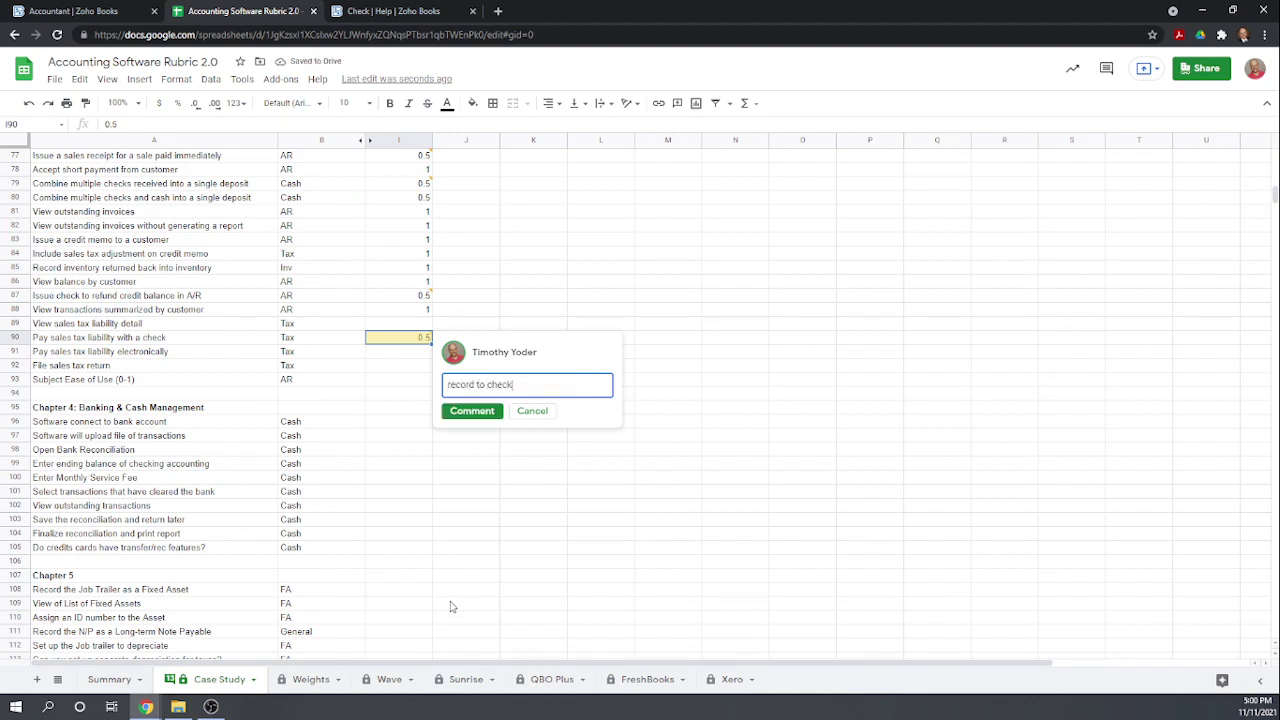
pyautogui.write('ing account, but not print check')
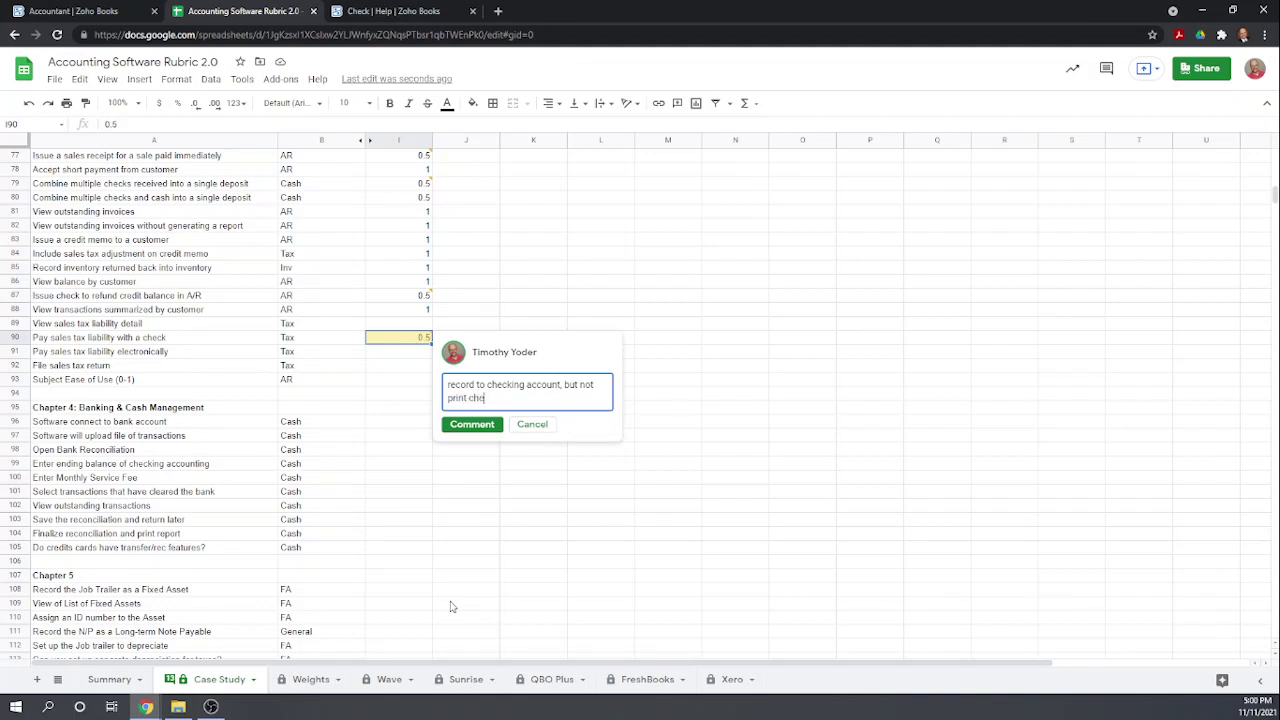
pyautogui.click(471, 424)
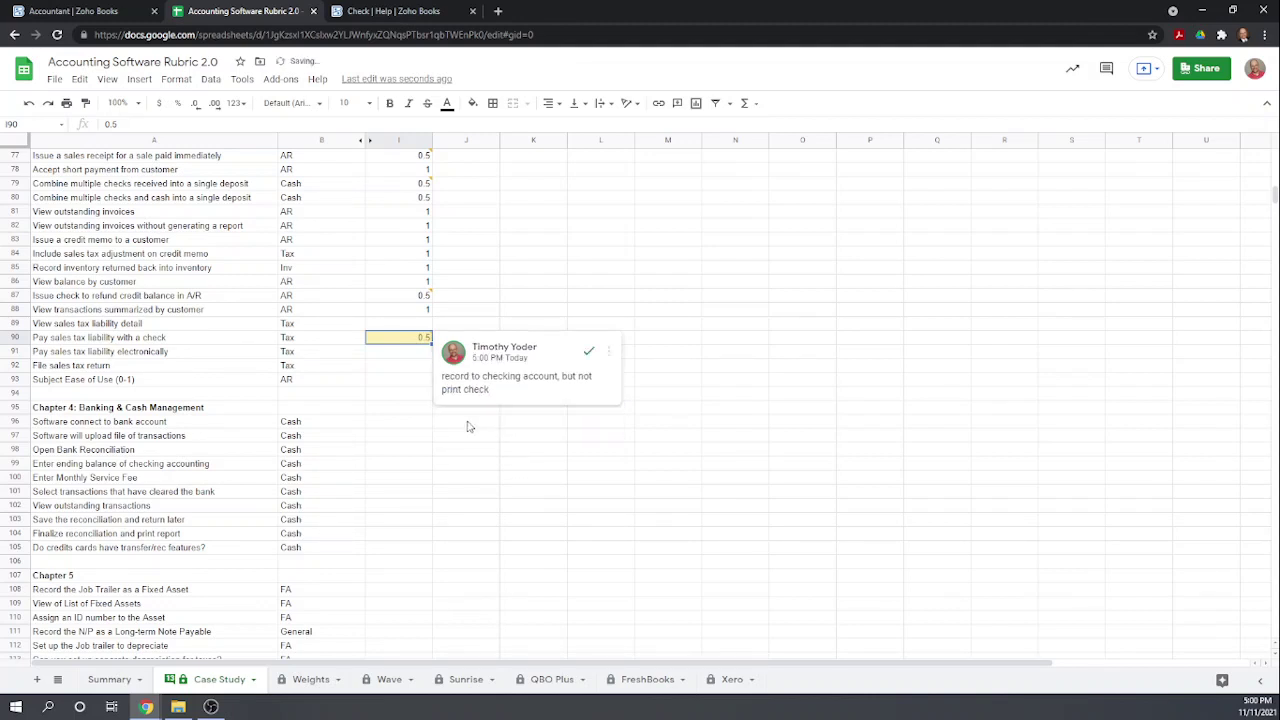
# - Score both "Pay sales tax liability electronically" (I91) and "File sales tax return" (I92) 0
pyautogui.click(400, 353)
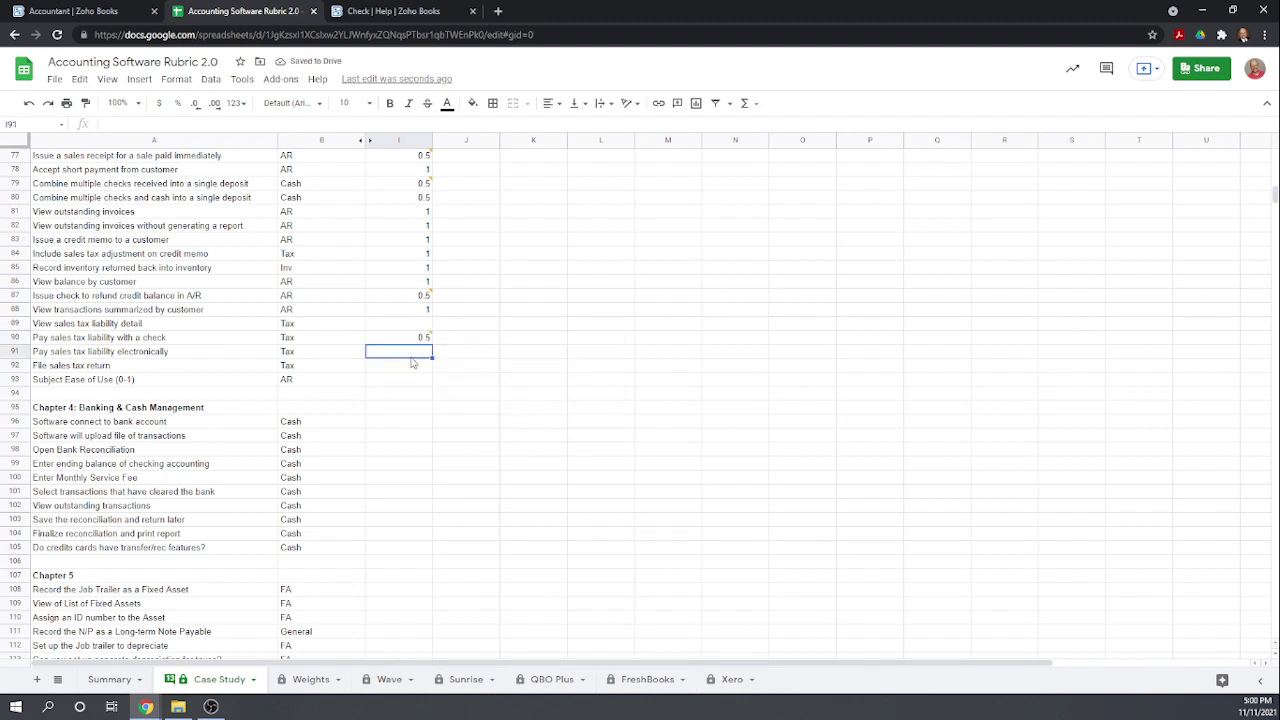
pyautogui.write('0')
pyautogui.press('Return')
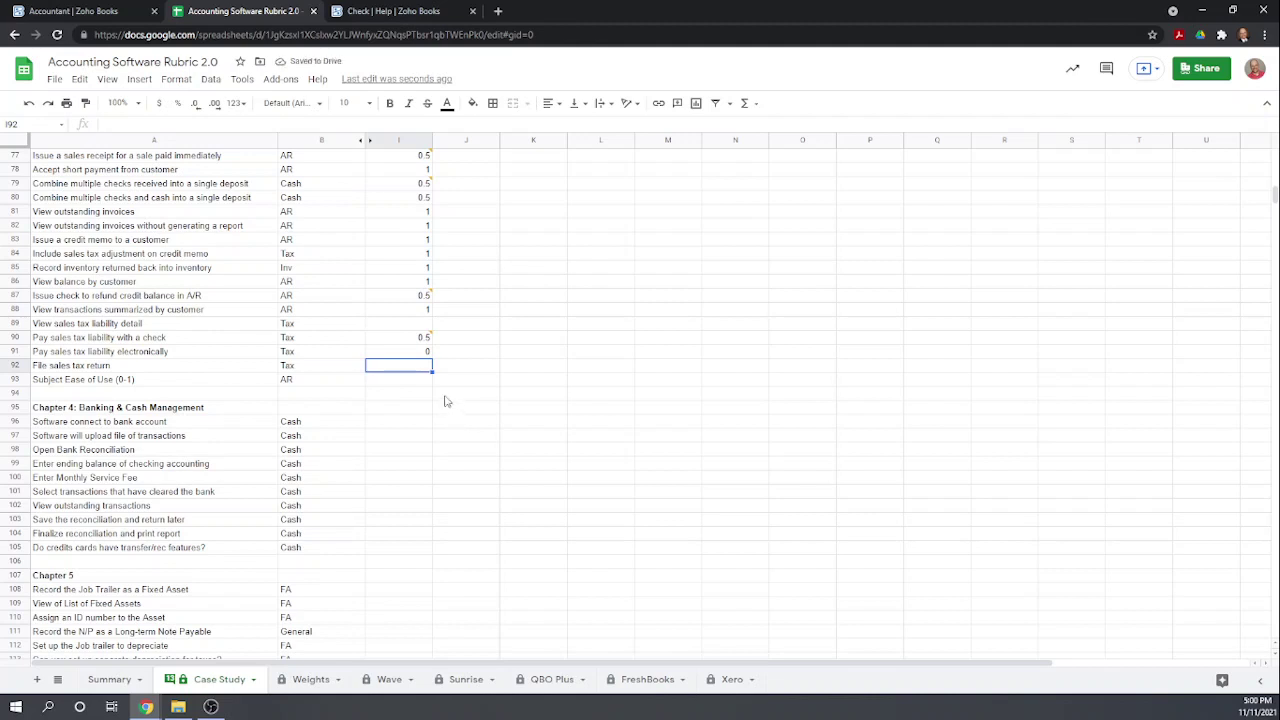
pyautogui.write('0')
pyautogui.press('Return')
# - Switch to Zoho Books and open the Sales Tax Liability report from the Taxes reports
pyautogui.click(415, 327)
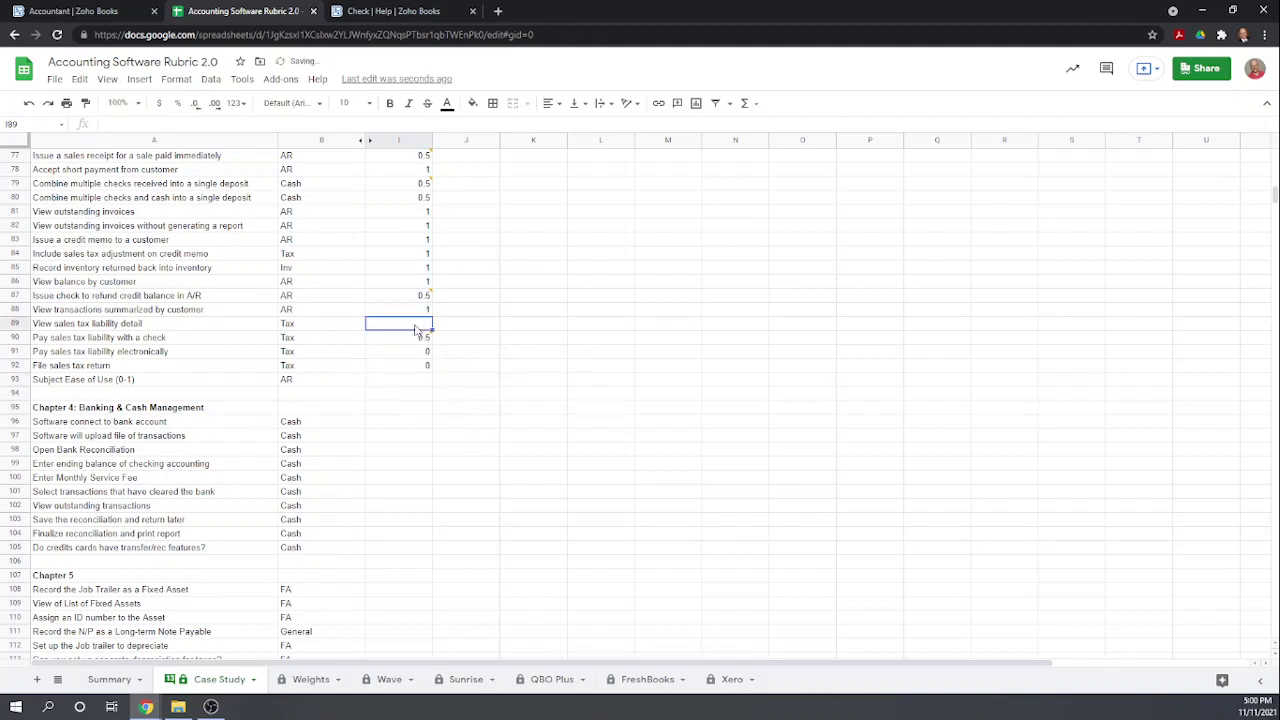
pyautogui.click(56, 11)
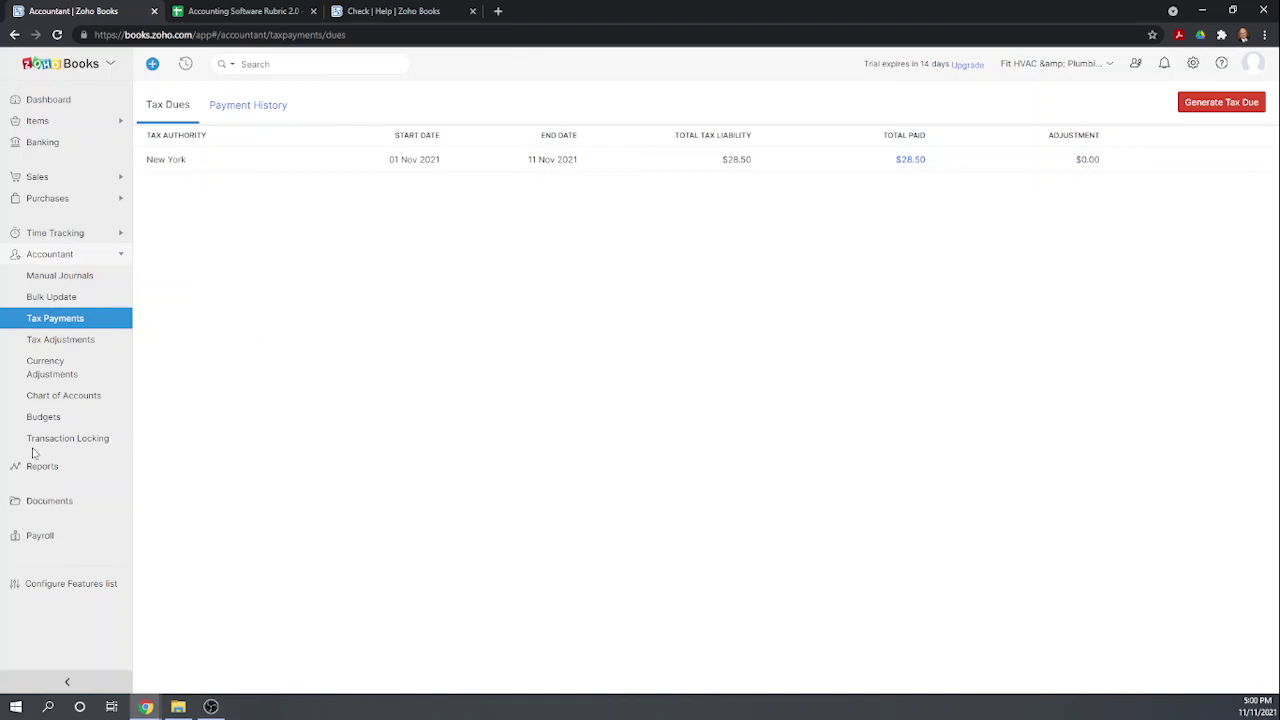
pyautogui.click(102, 477)
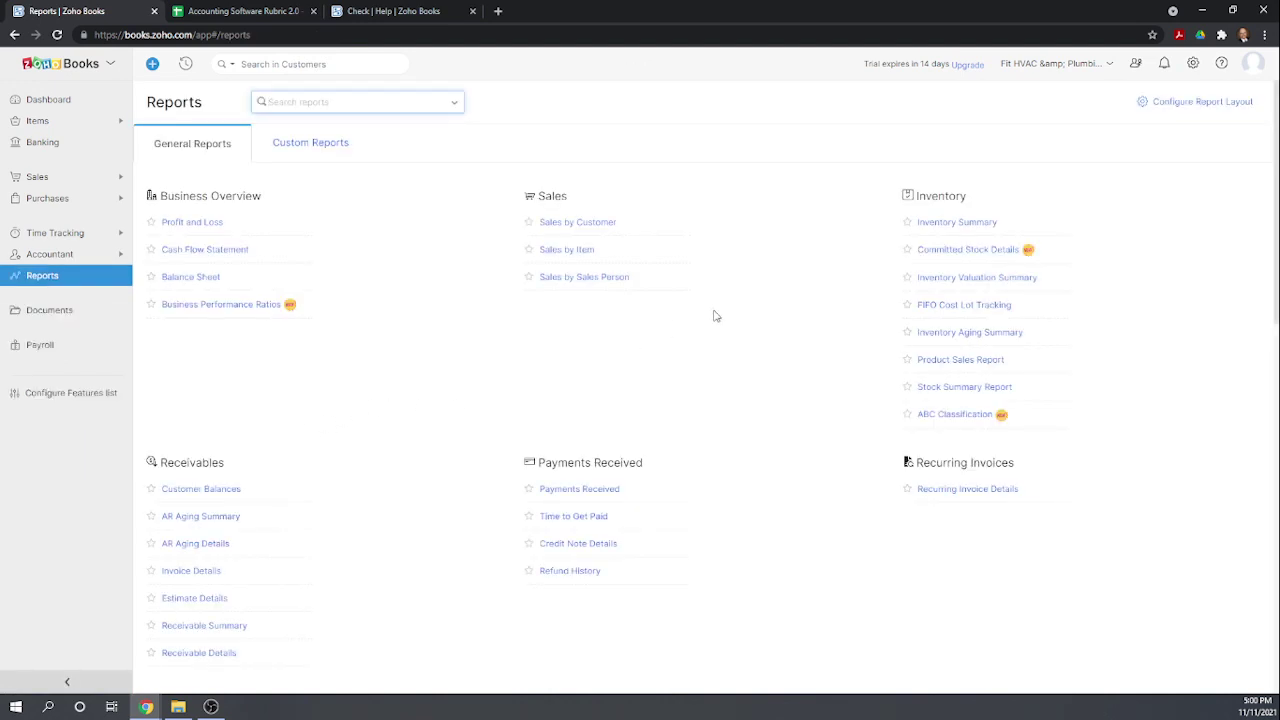
pyautogui.scroll(-1, 716, 316)
pyautogui.scroll(-1, 716, 316)
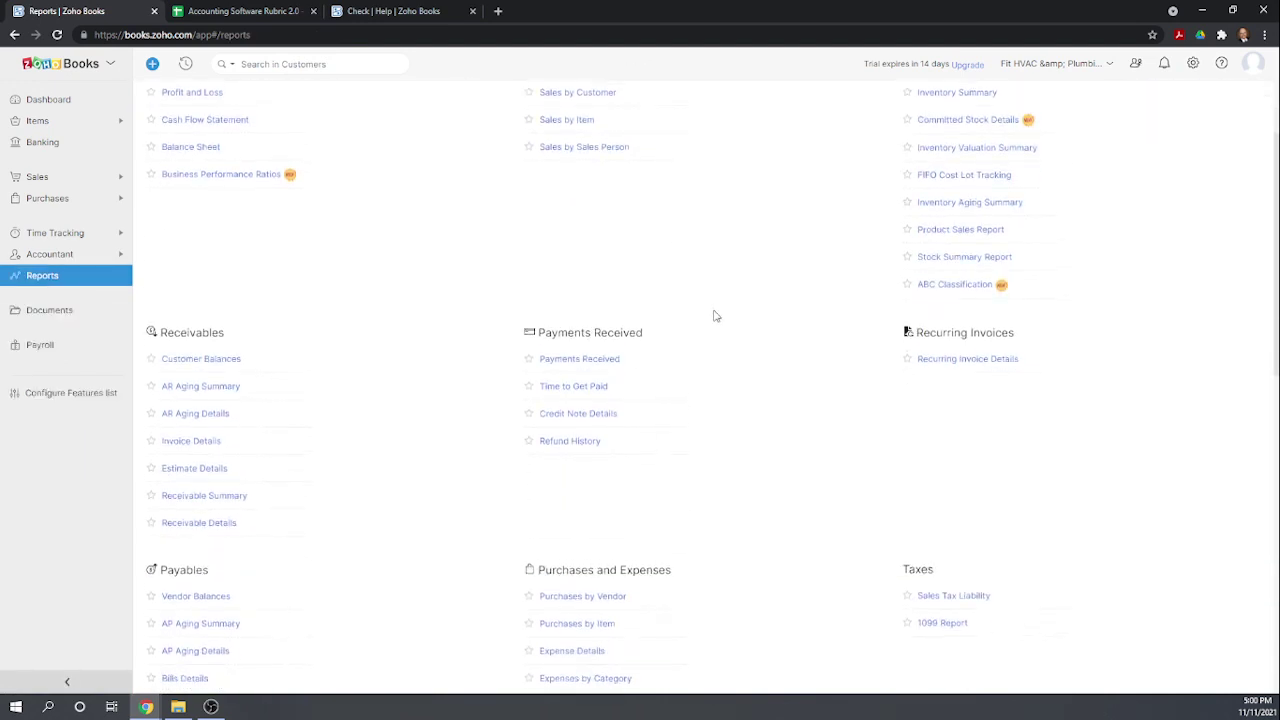
pyautogui.scroll(-1, 716, 316)
pyautogui.scroll(-3, 716, 316)
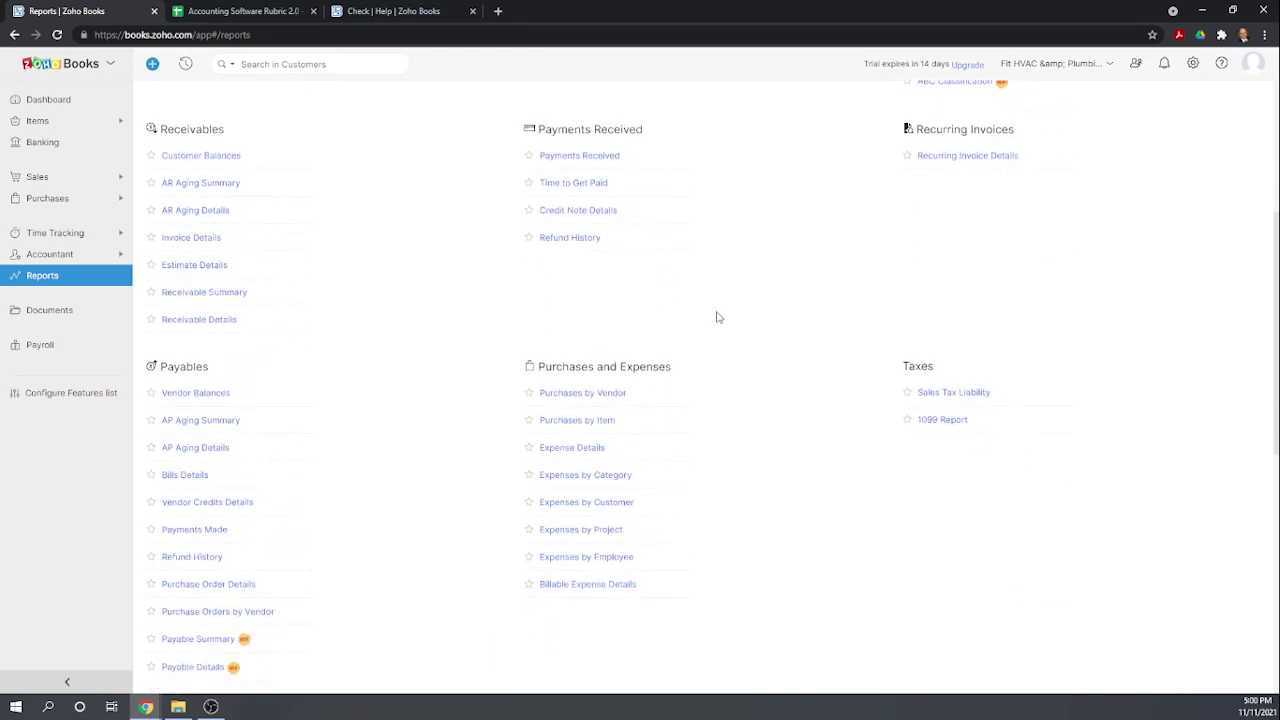
pyautogui.scroll(-1, 716, 316)
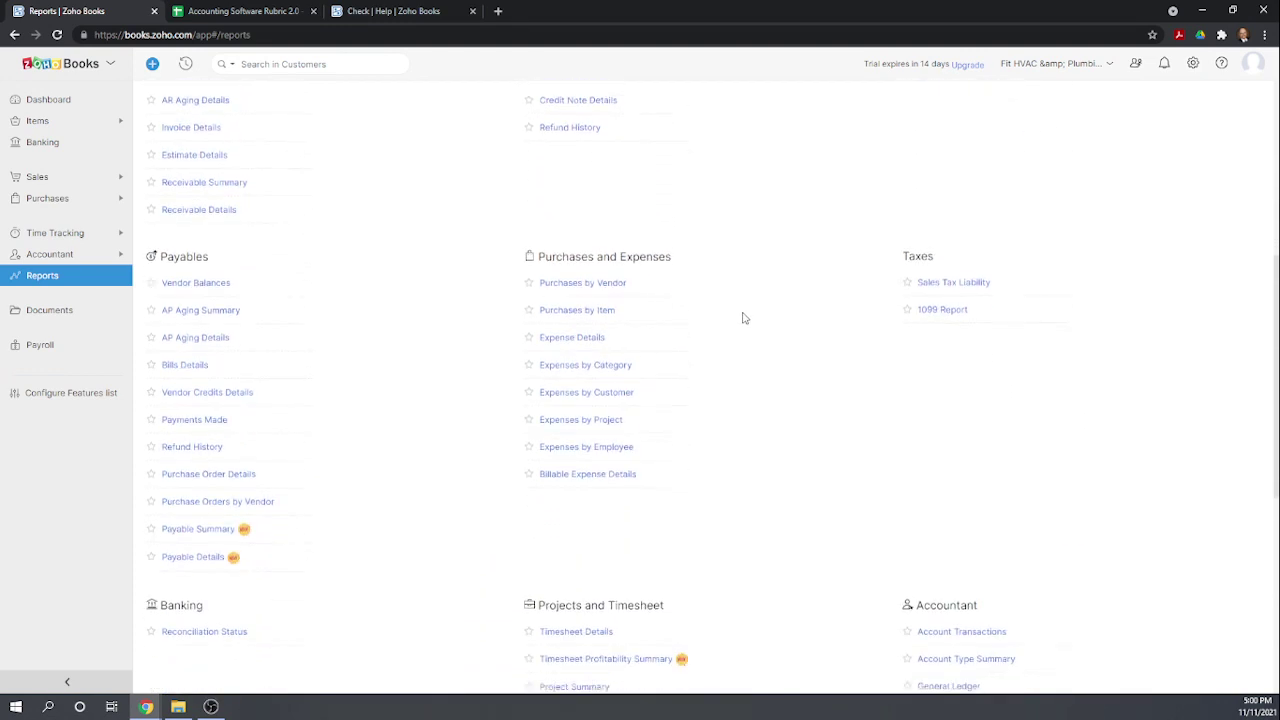
pyautogui.click(941, 261)
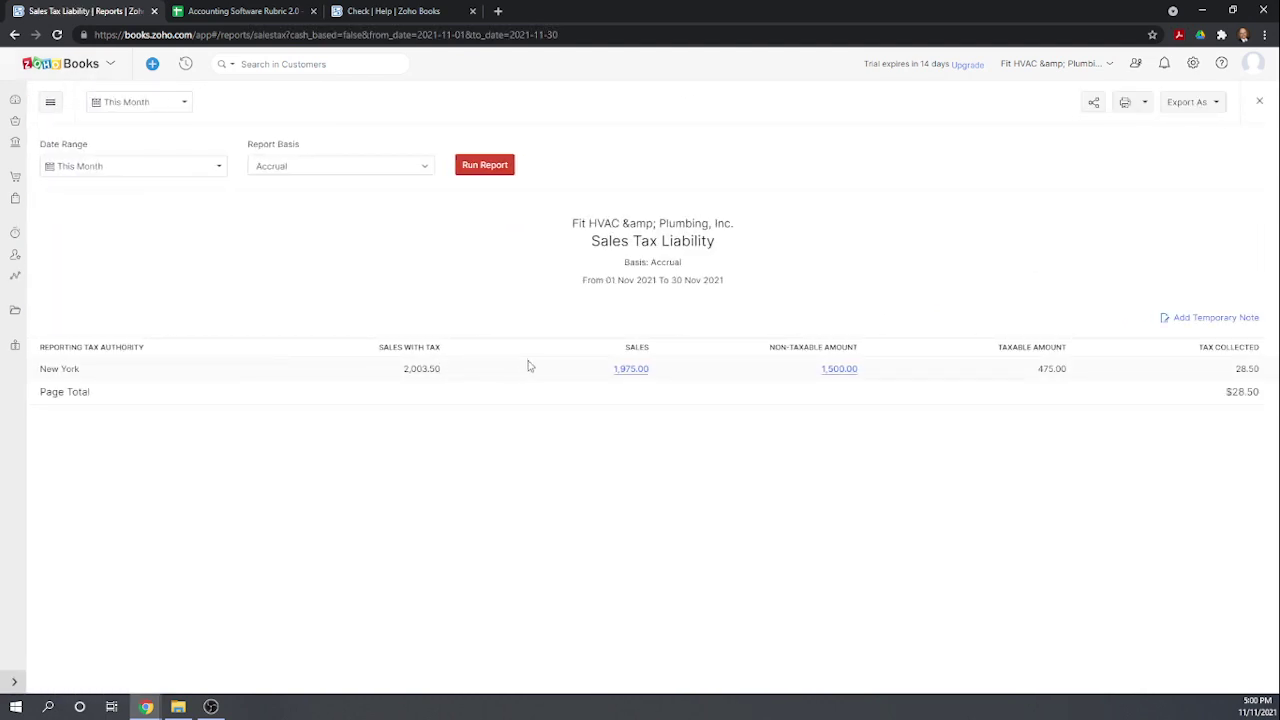
# - Drill into New York's sales through the State of New York total sales to Big Time Diner's taxable sales transactions
pyautogui.click(632, 369)
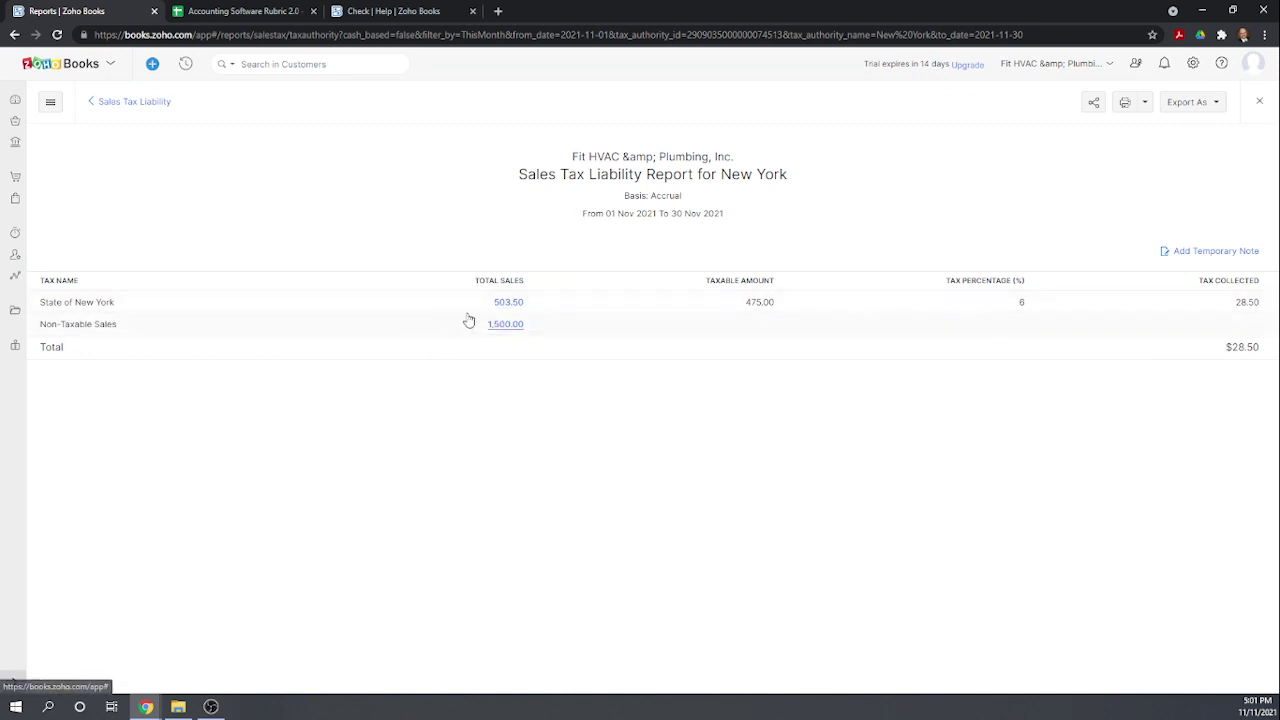
pyautogui.click(512, 303)
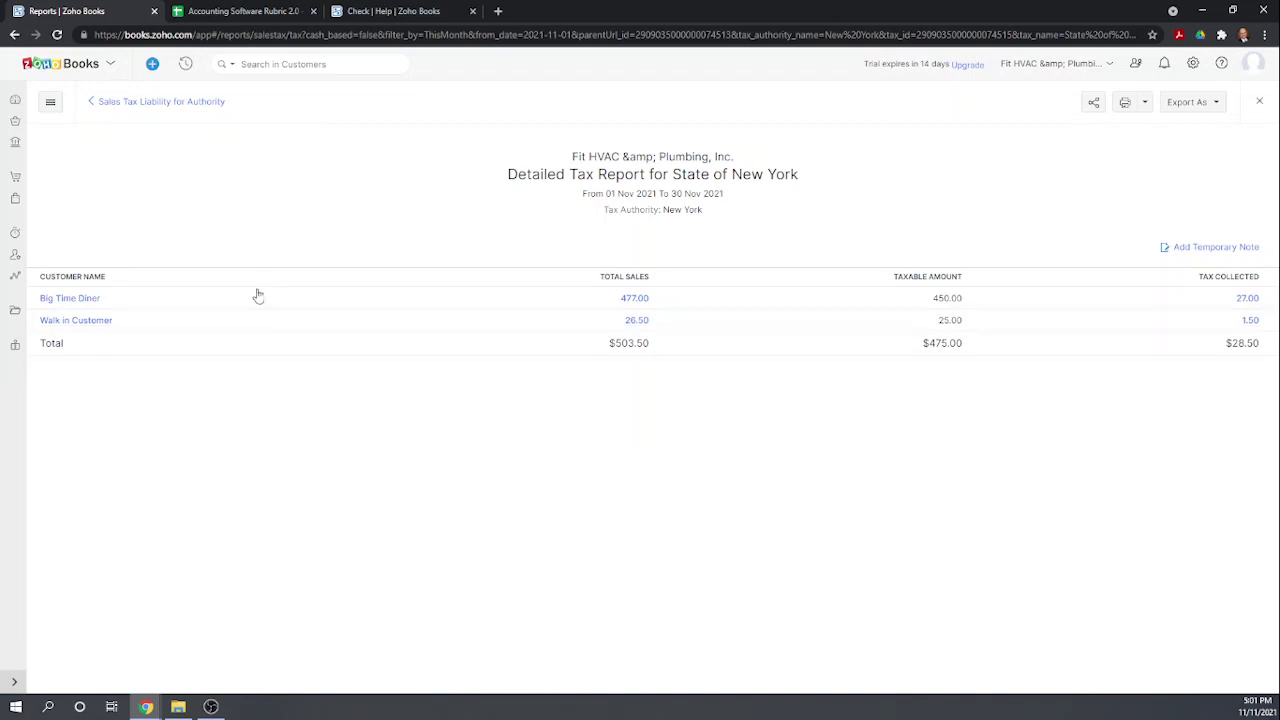
pyautogui.click(630, 299)
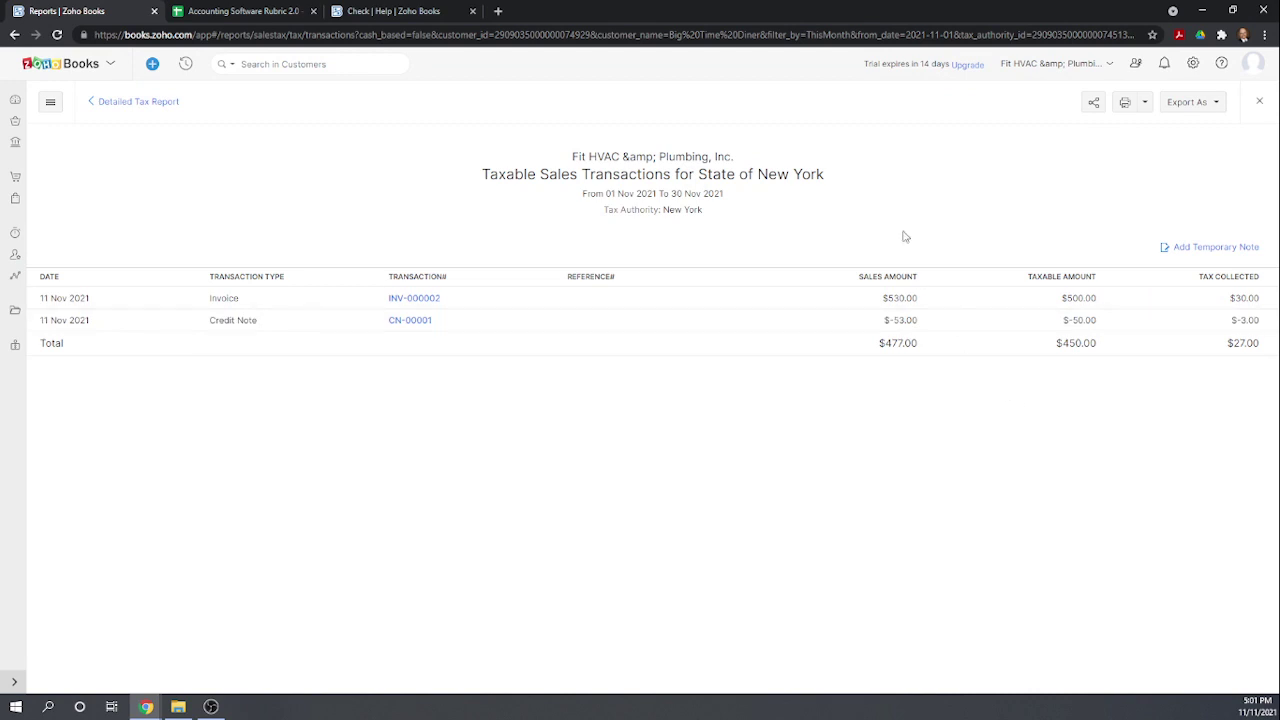
# - In the rubric spreadsheet, score "View sales tax liability detail" (I89) 1
pyautogui.click(245, 14)
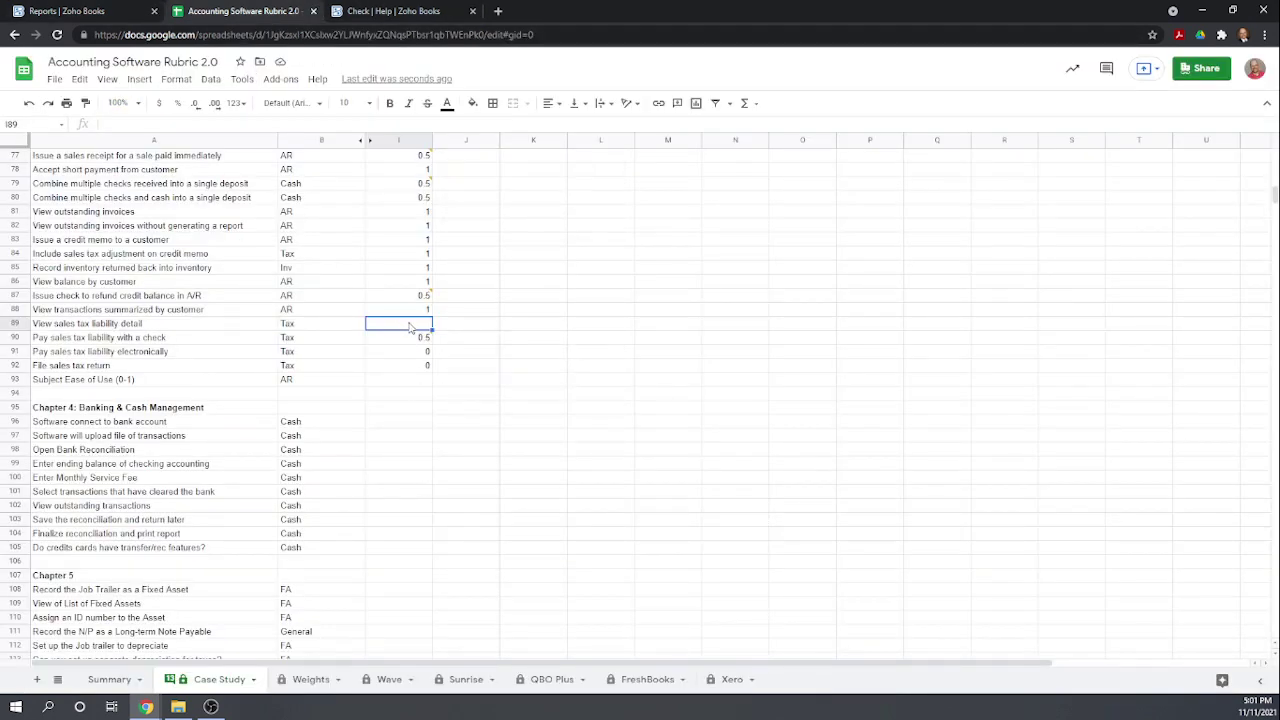
pyautogui.write('1')
pyautogui.press('Return')
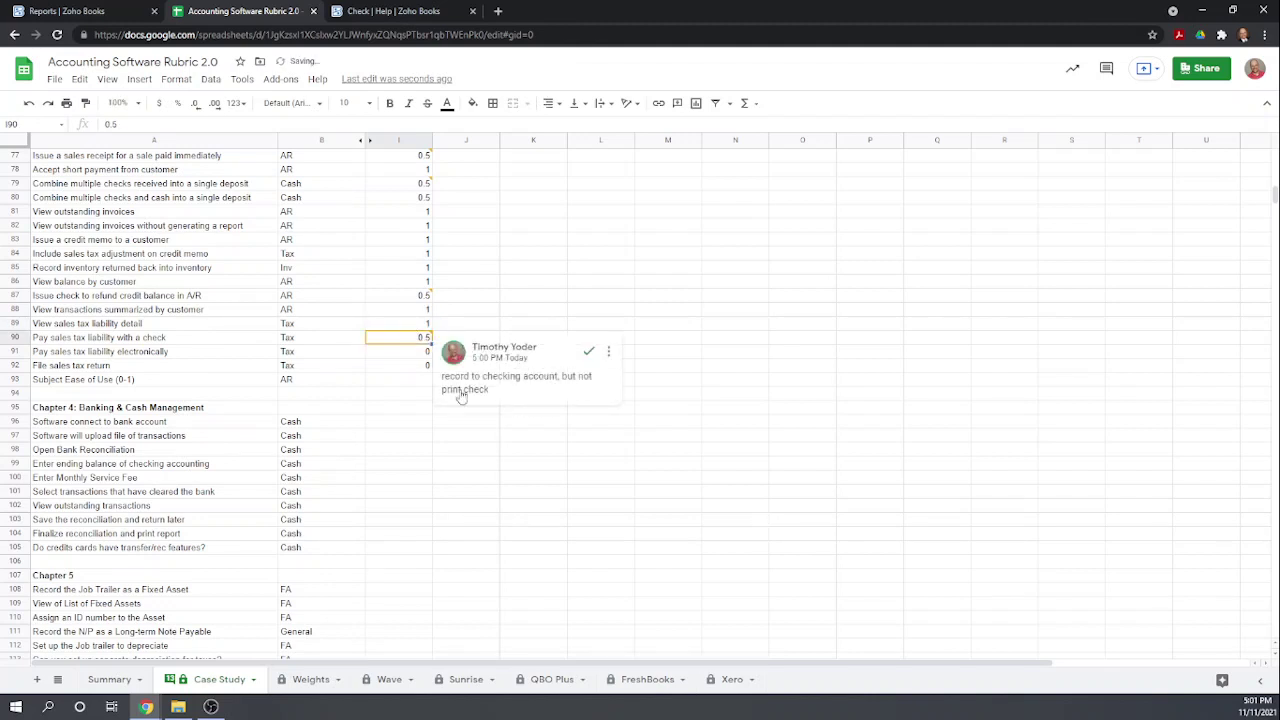
# - Review the Chapter 3 accounts receivable scores and rate its "Subject Ease of Use (0-1)" (I93) 0.7
pyautogui.click(391, 380)
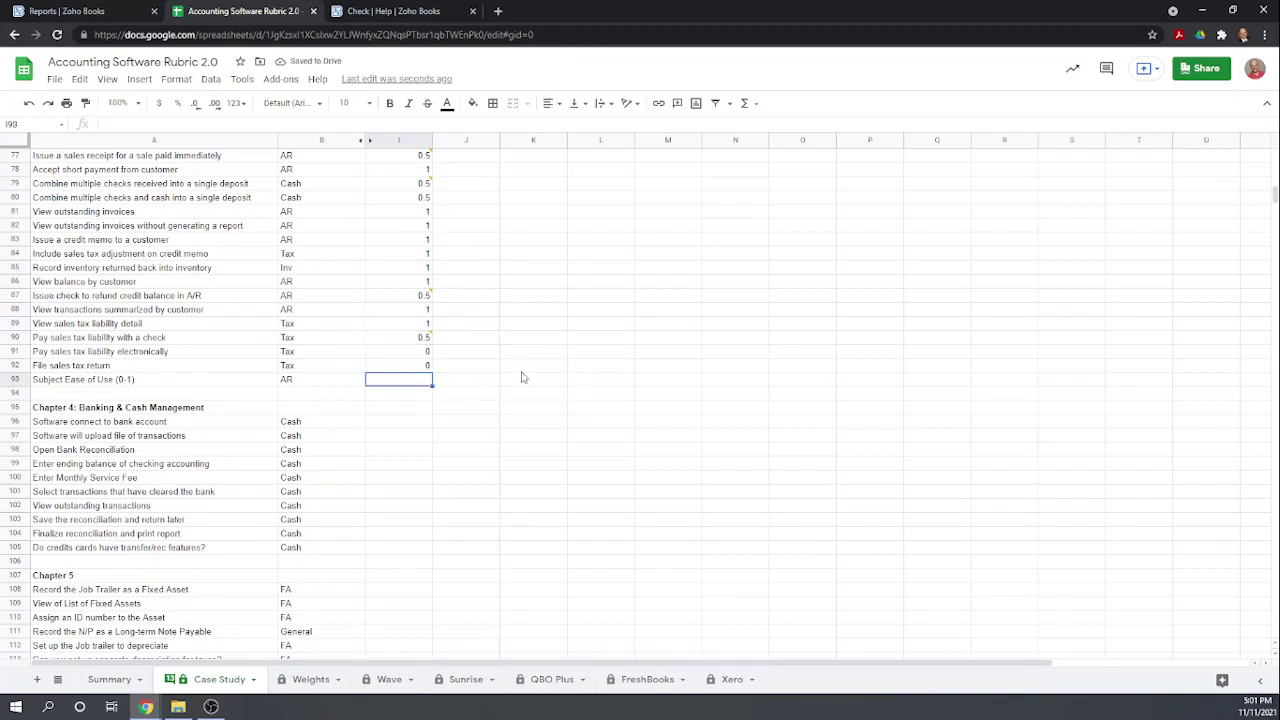
pyautogui.scroll(2, 521, 379)
pyautogui.scroll(2, 531, 383)
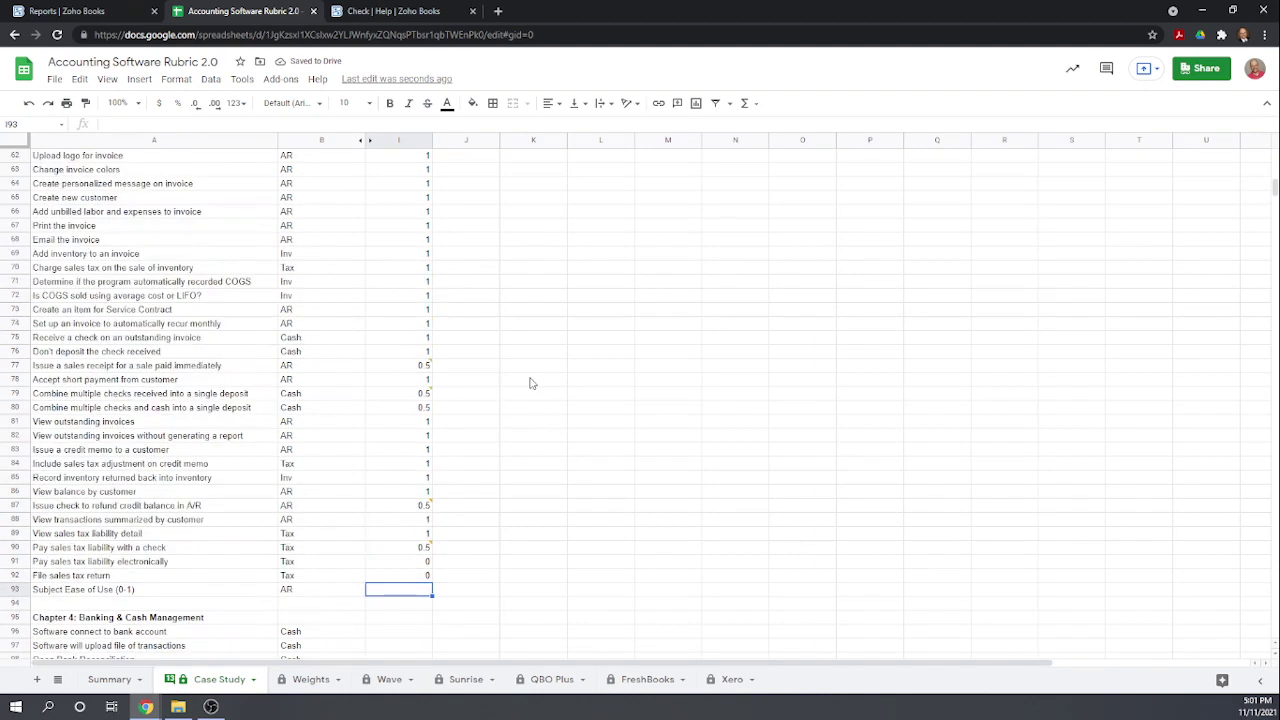
pyautogui.scroll(5, 531, 383)
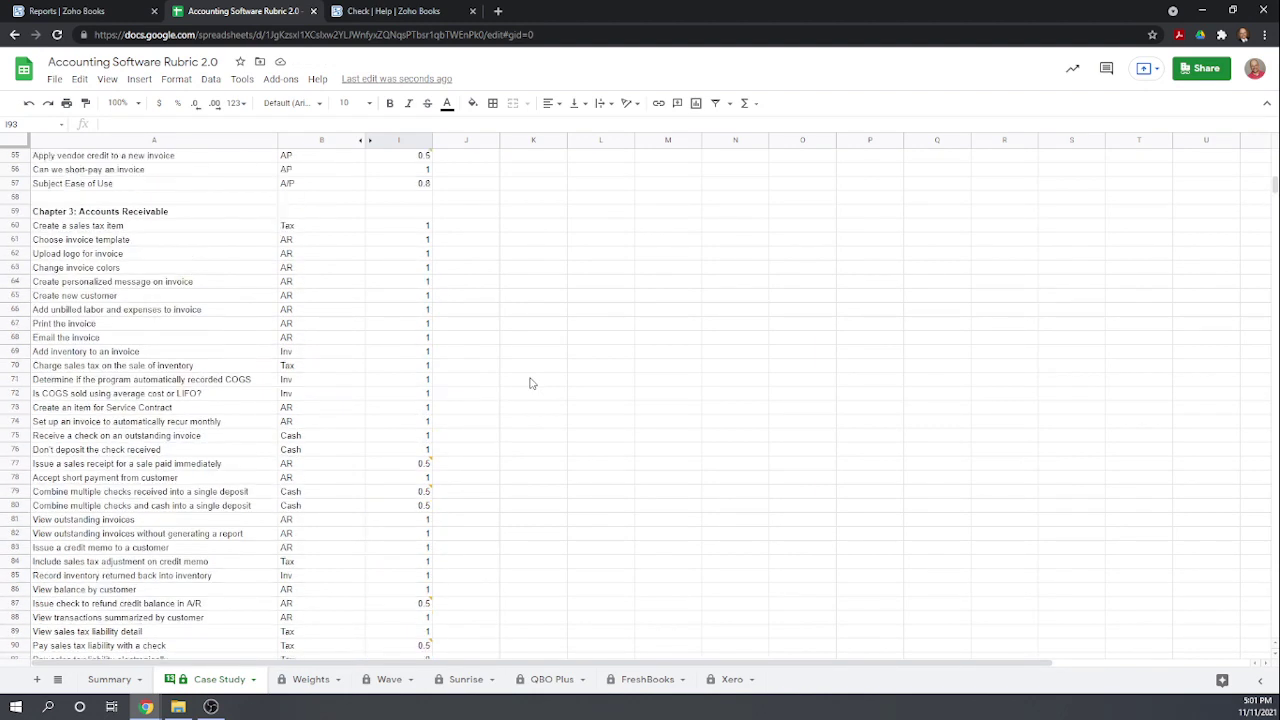
pyautogui.scroll(-2, 531, 383)
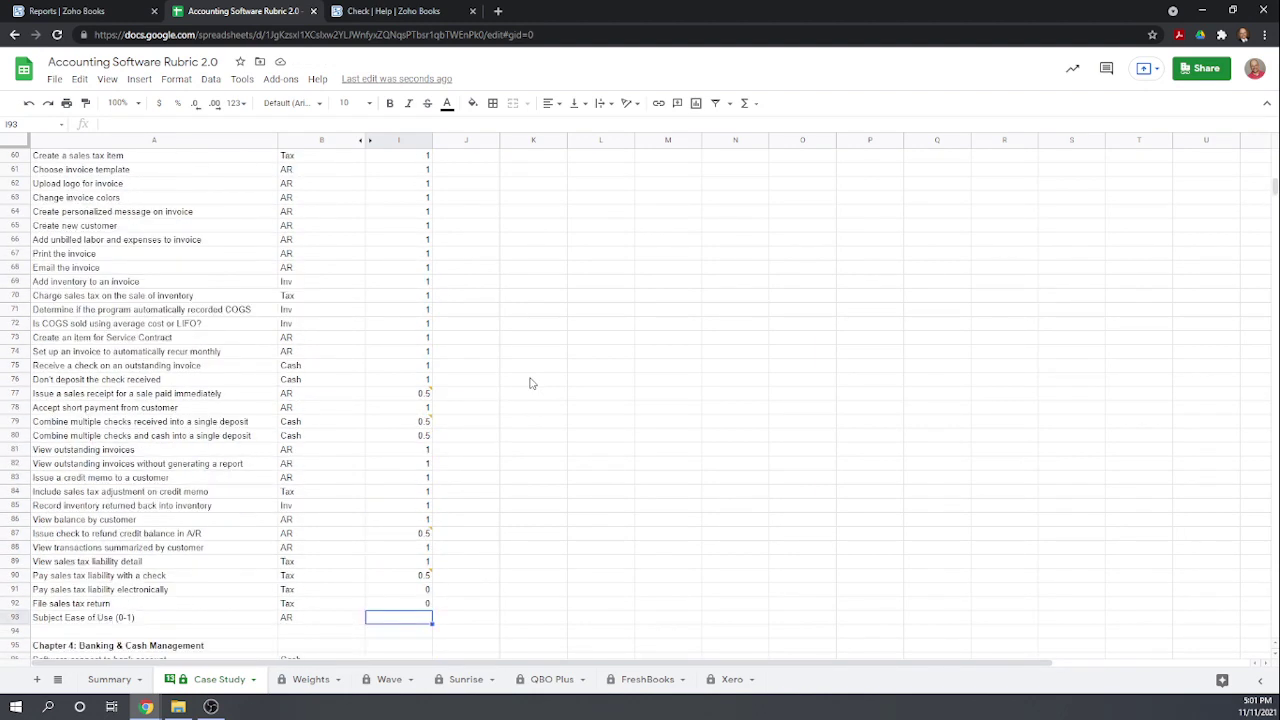
pyautogui.scroll(-1, 531, 383)
pyautogui.scroll(-1, 531, 383)
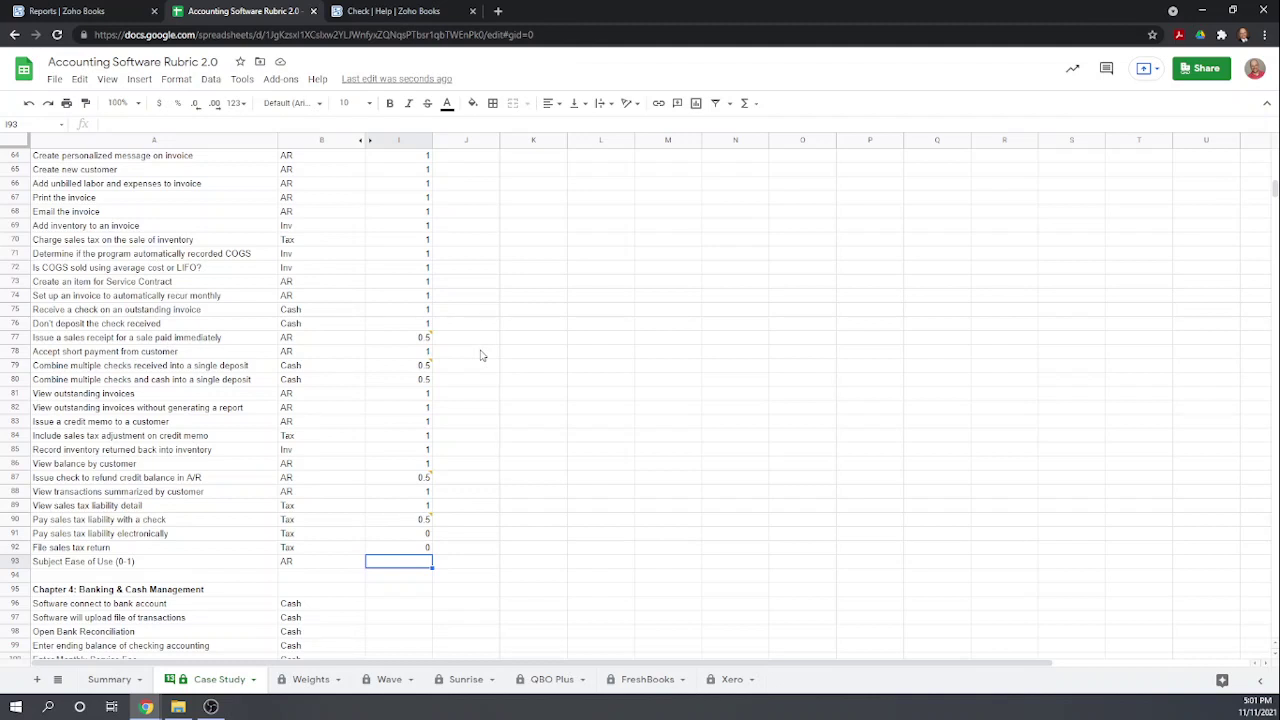
pyautogui.scroll(6, 515, 290)
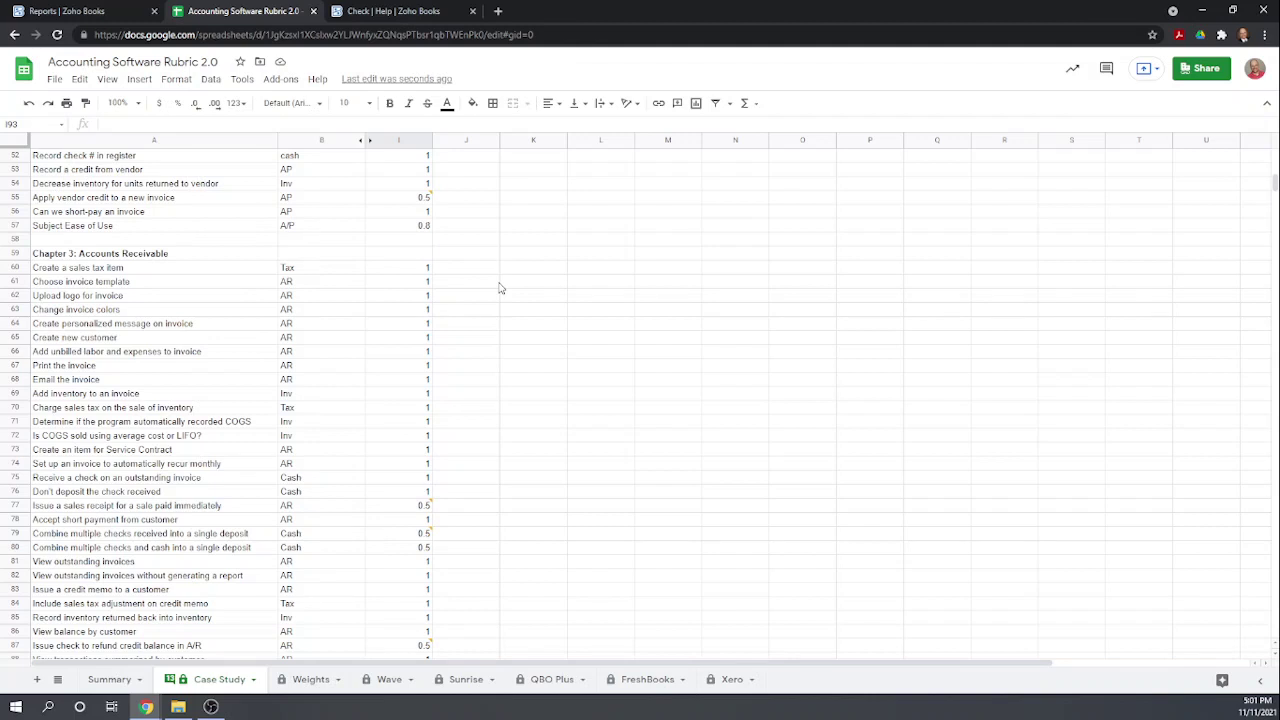
pyautogui.scroll(-1, 505, 298)
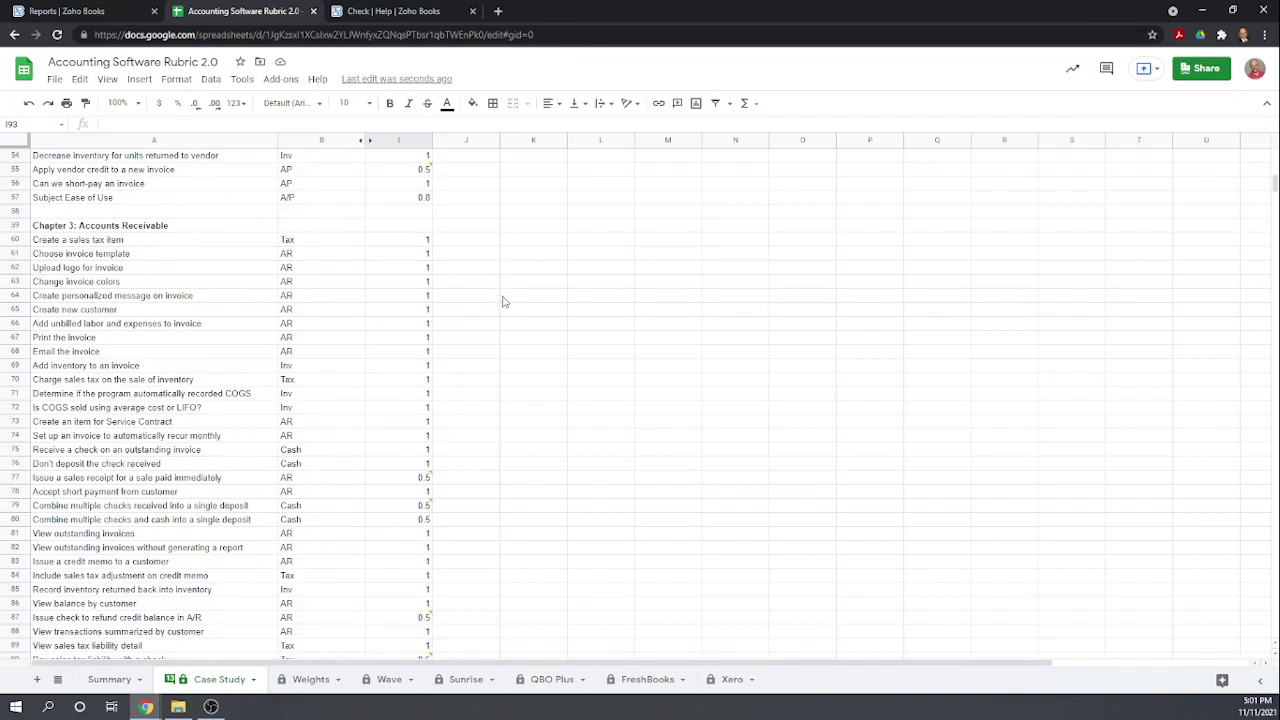
pyautogui.scroll(-1, 486, 330)
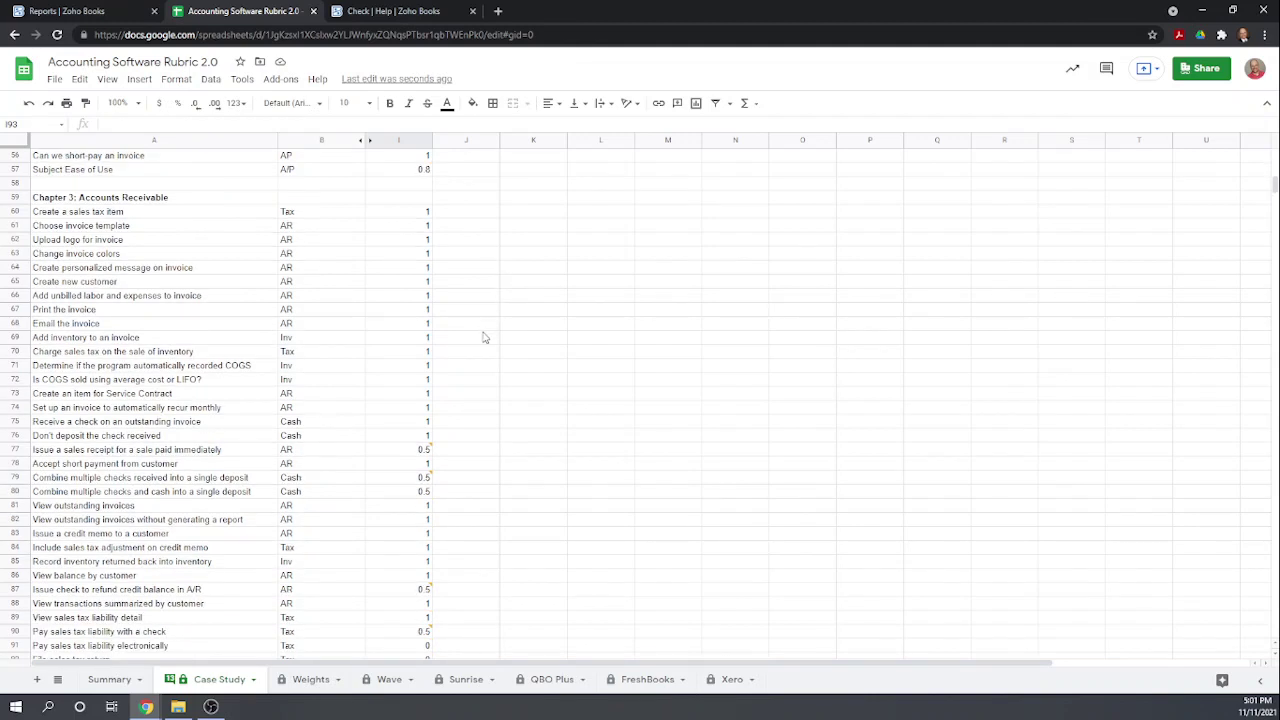
pyautogui.scroll(-1, 478, 345)
pyautogui.scroll(3, 564, 411)
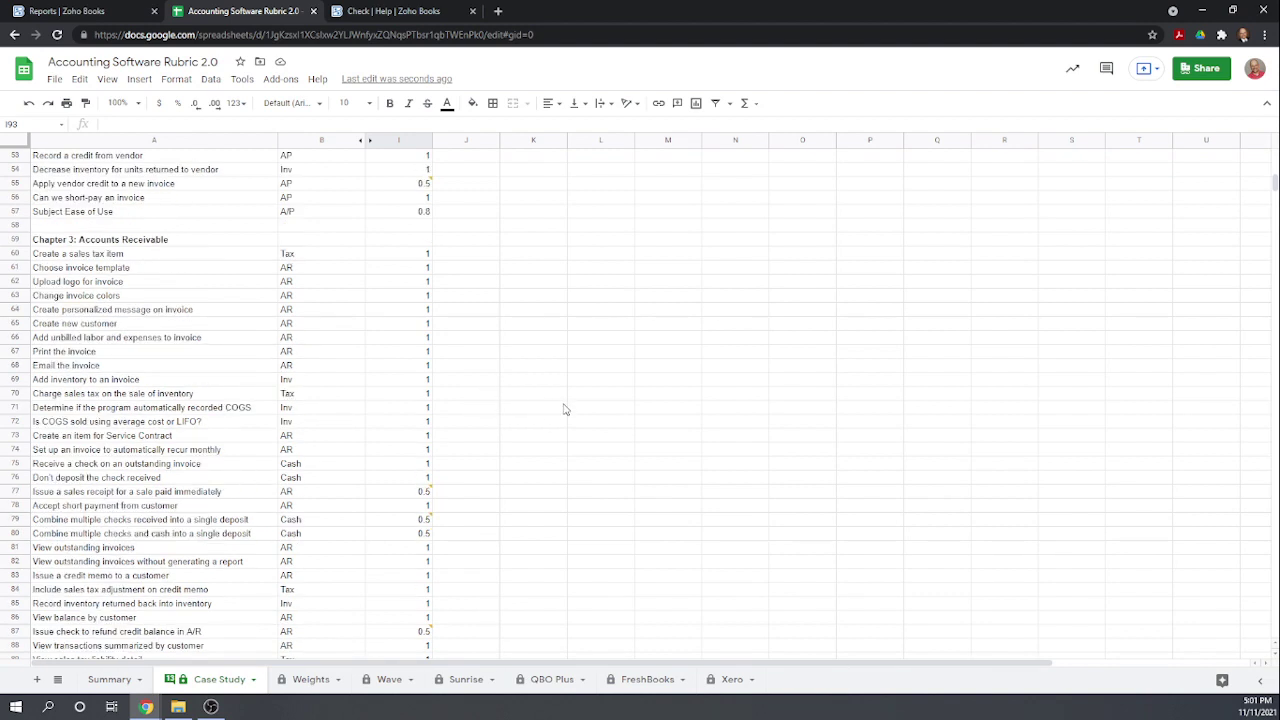
pyautogui.scroll(-5, 564, 410)
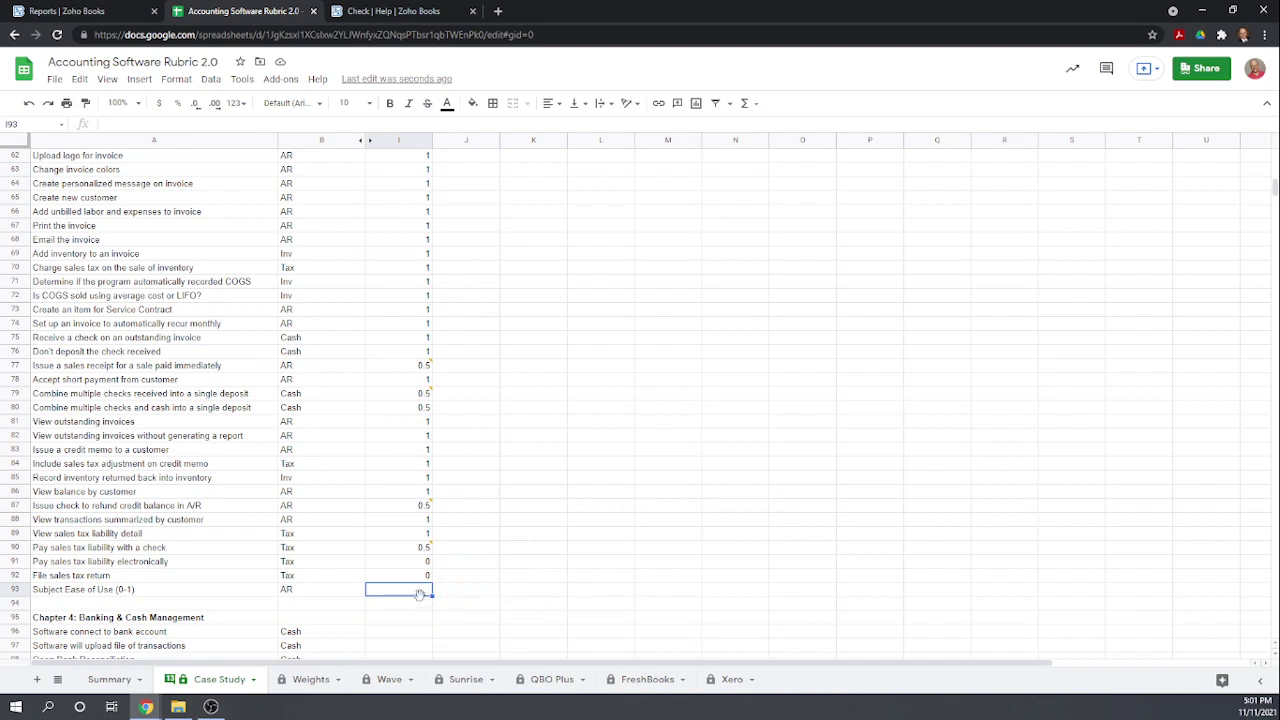
pyautogui.doubleClick(415, 592)
pyautogui.press('Return')
pyautogui.scroll(-3, 485, 475)
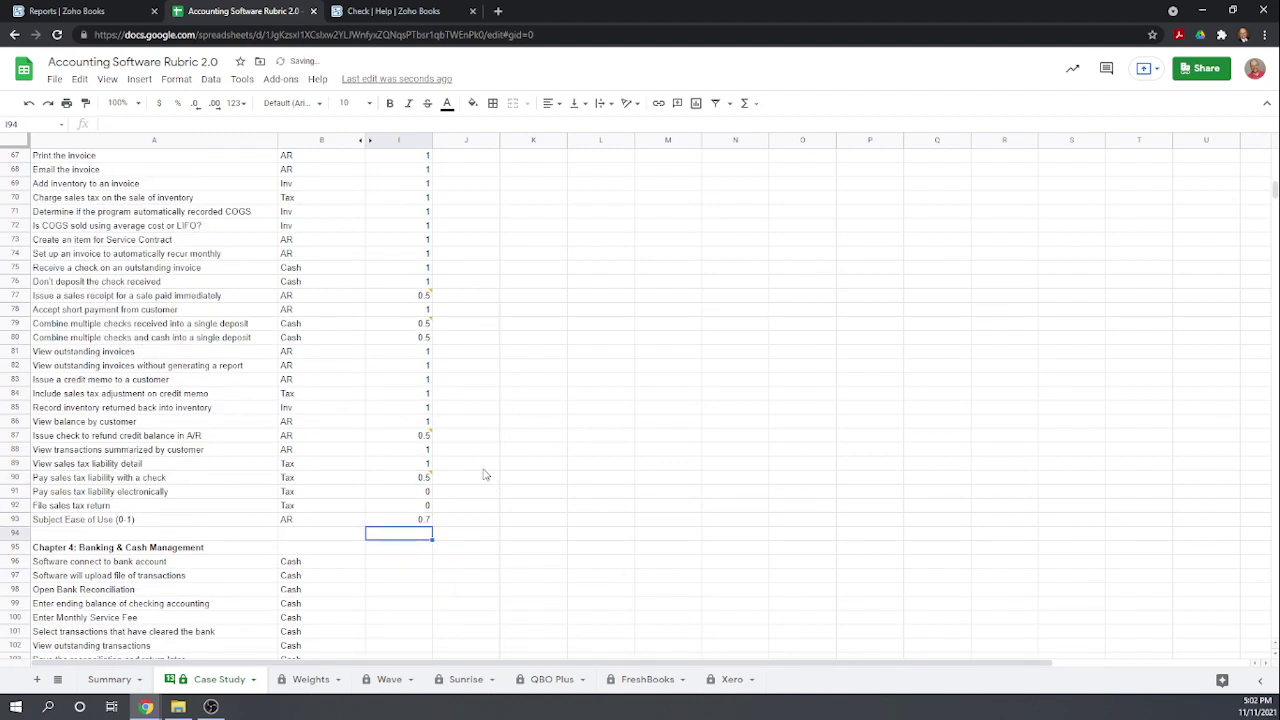
pyautogui.scroll(-1, 485, 475)
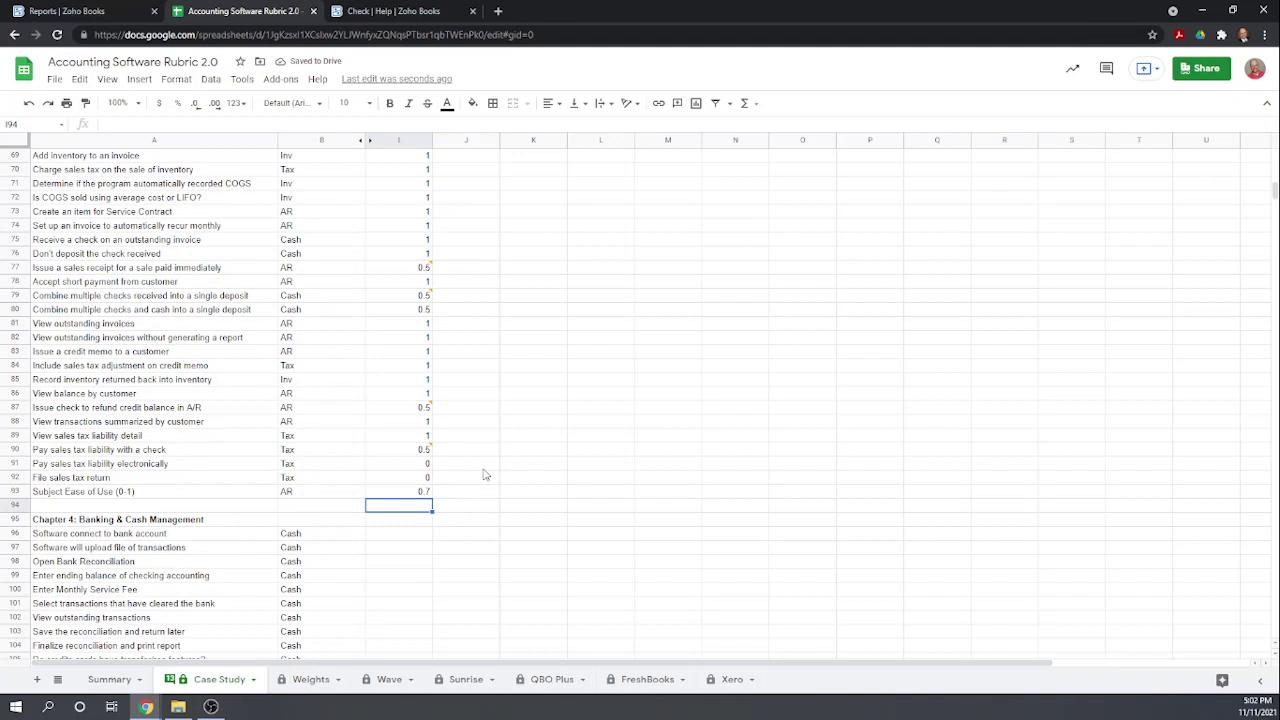
pyautogui.scroll(5, 568, 448)
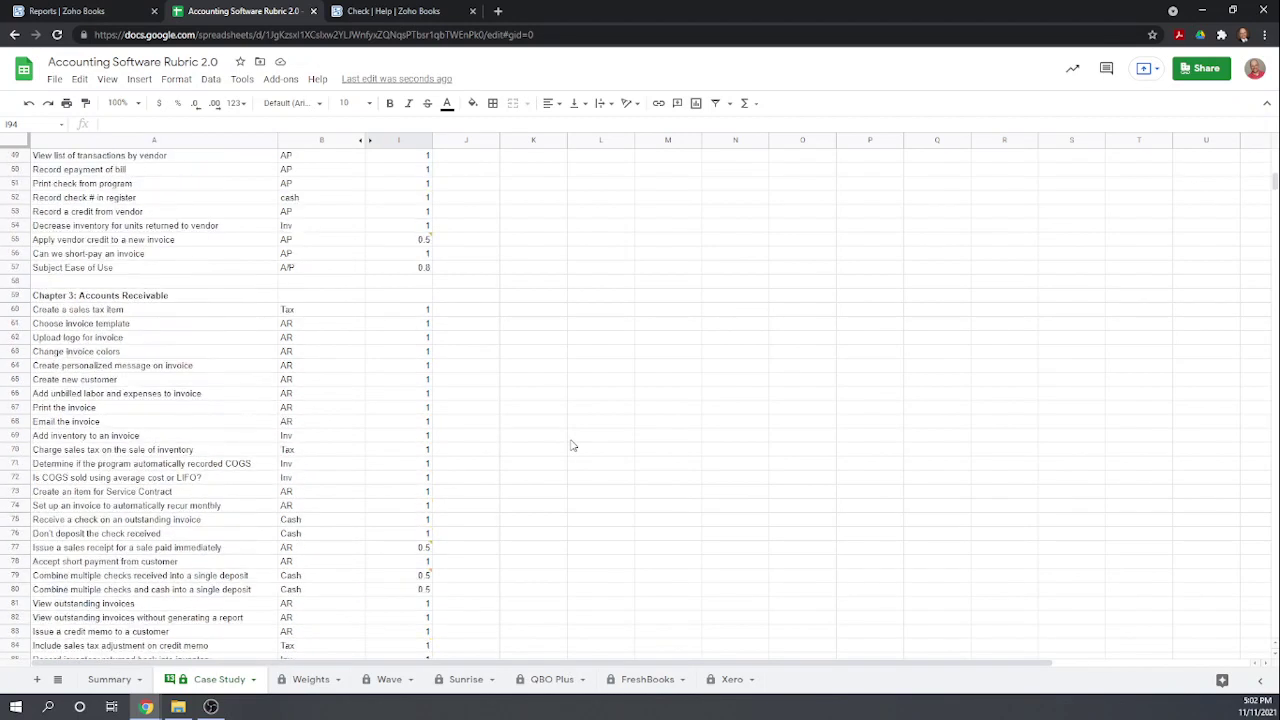
pyautogui.scroll(-2, 572, 445)
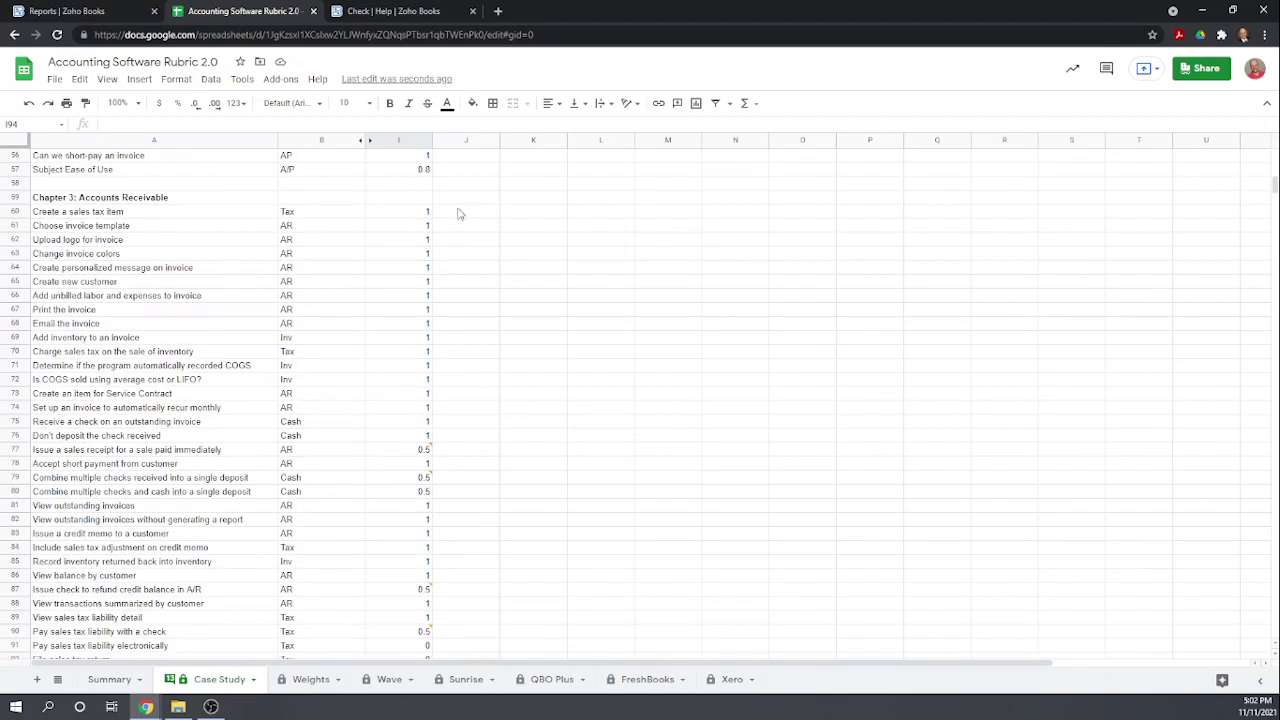